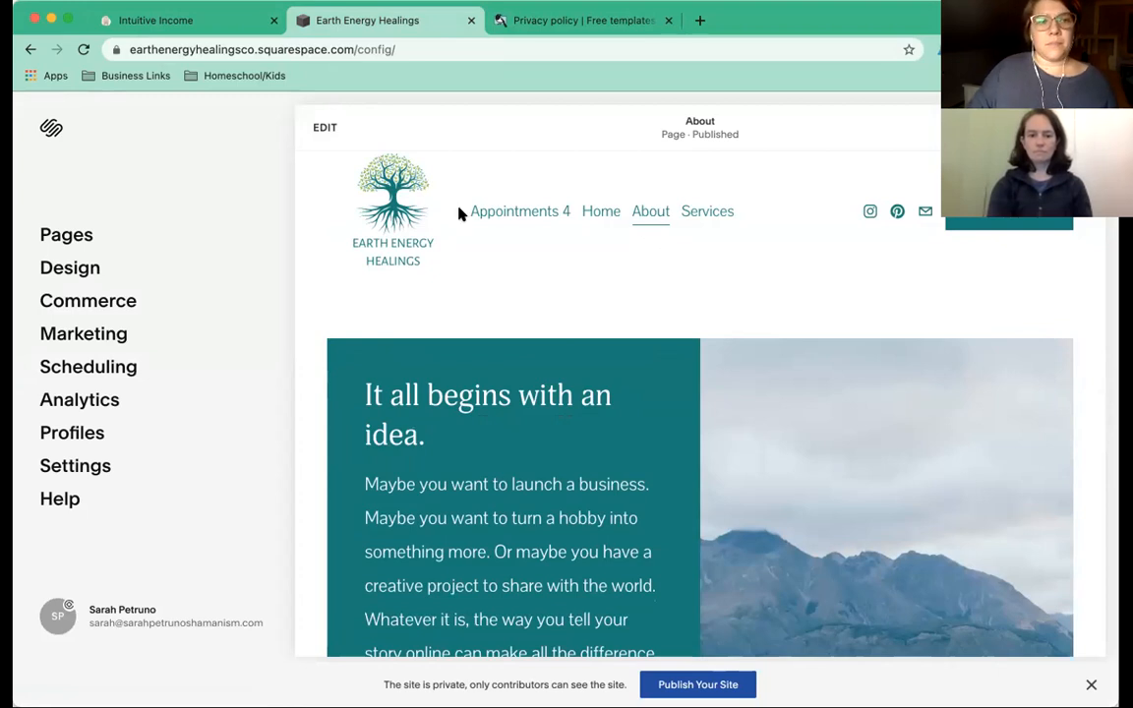
pyautogui.click(139, 19)
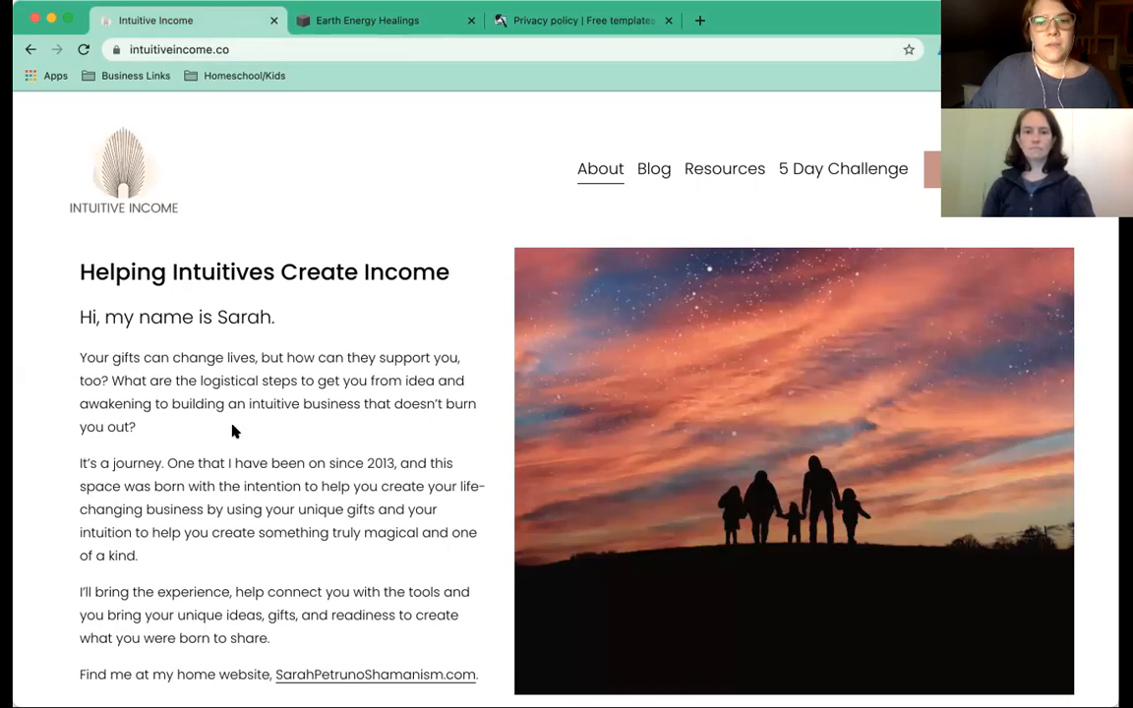
pyautogui.scroll(-3, 233, 429)
pyautogui.scroll(4, 471, 248)
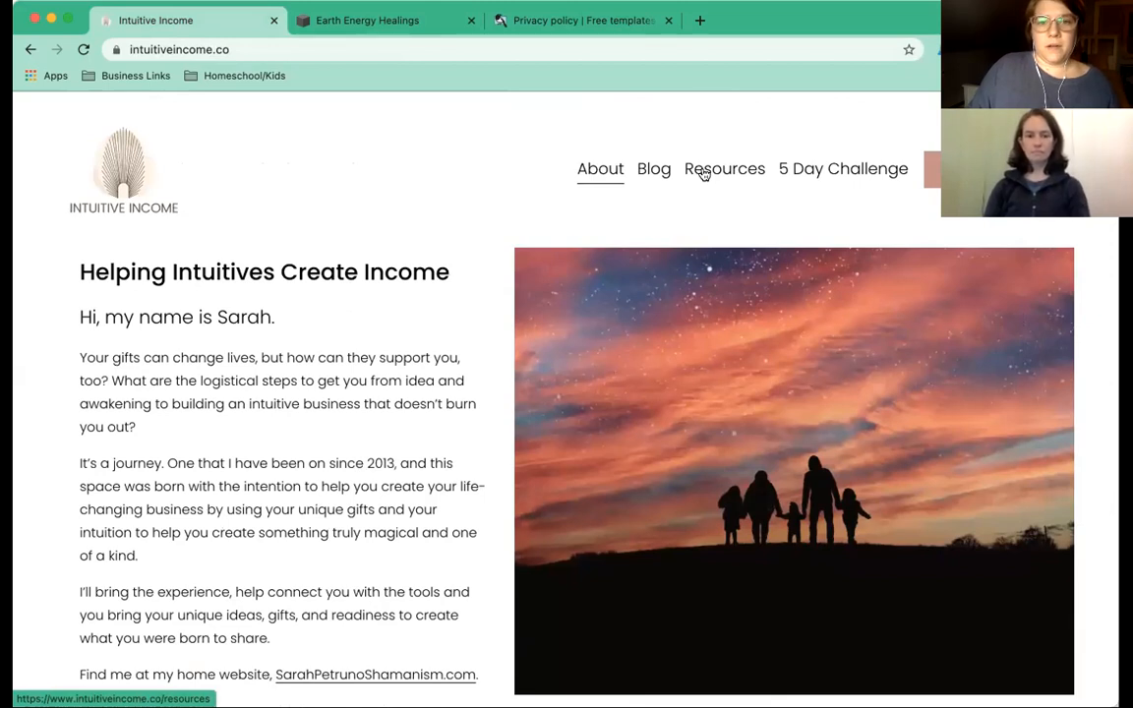
pyautogui.click(704, 173)
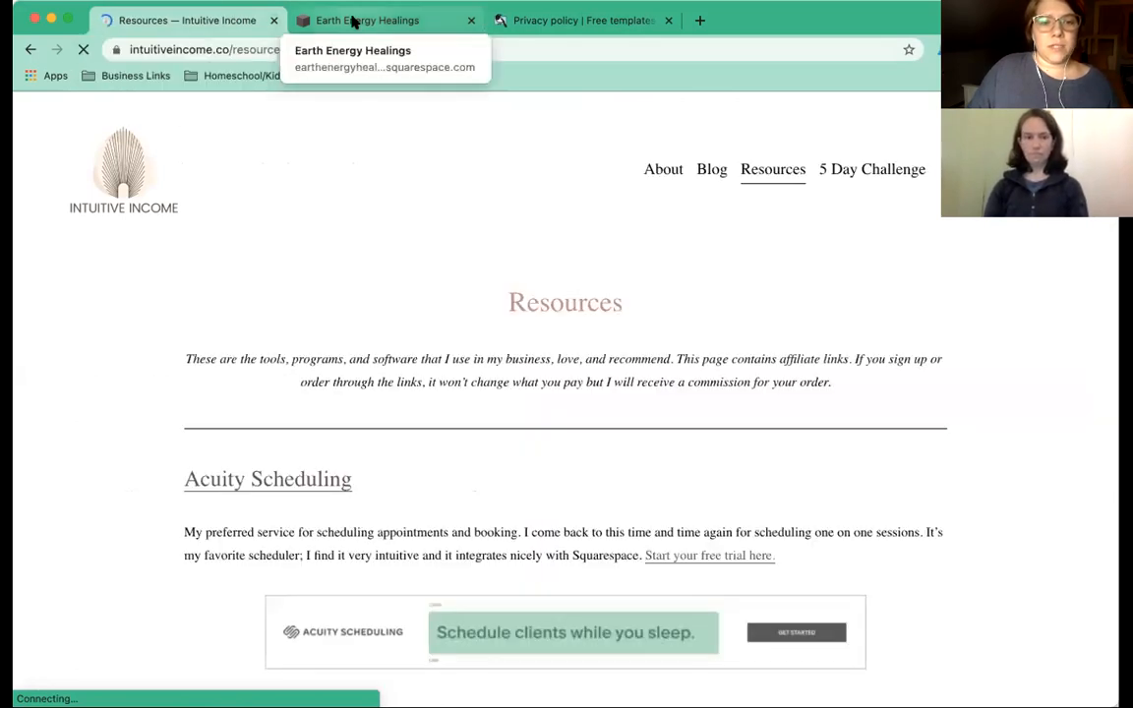
pyautogui.click(354, 22)
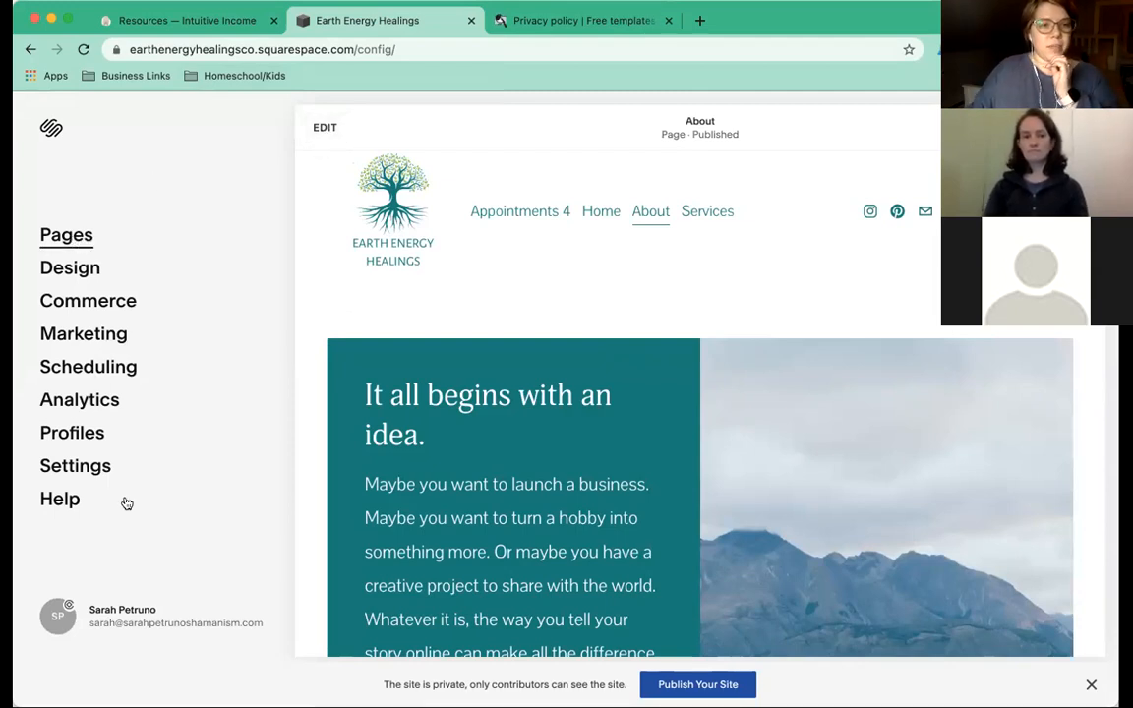
# From the About page editor, open the Site Styles panel to its Colors settings.
pyautogui.click(328, 131)
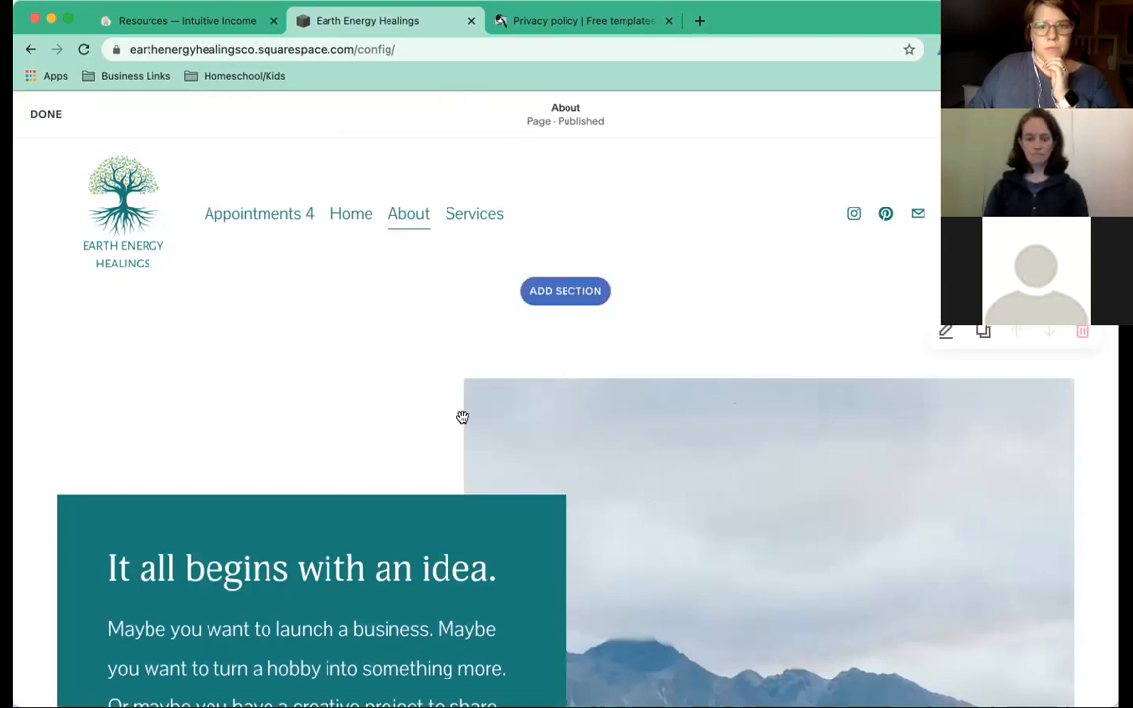
pyautogui.scroll(-2, 464, 413)
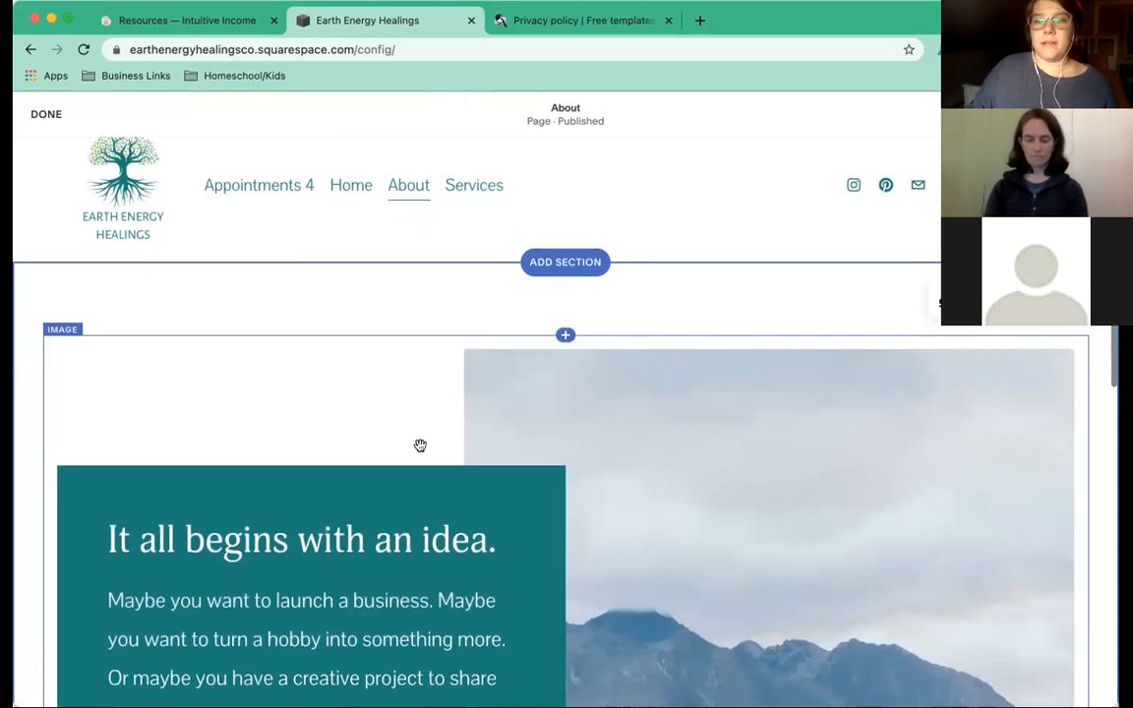
pyautogui.scroll(-1, 420, 446)
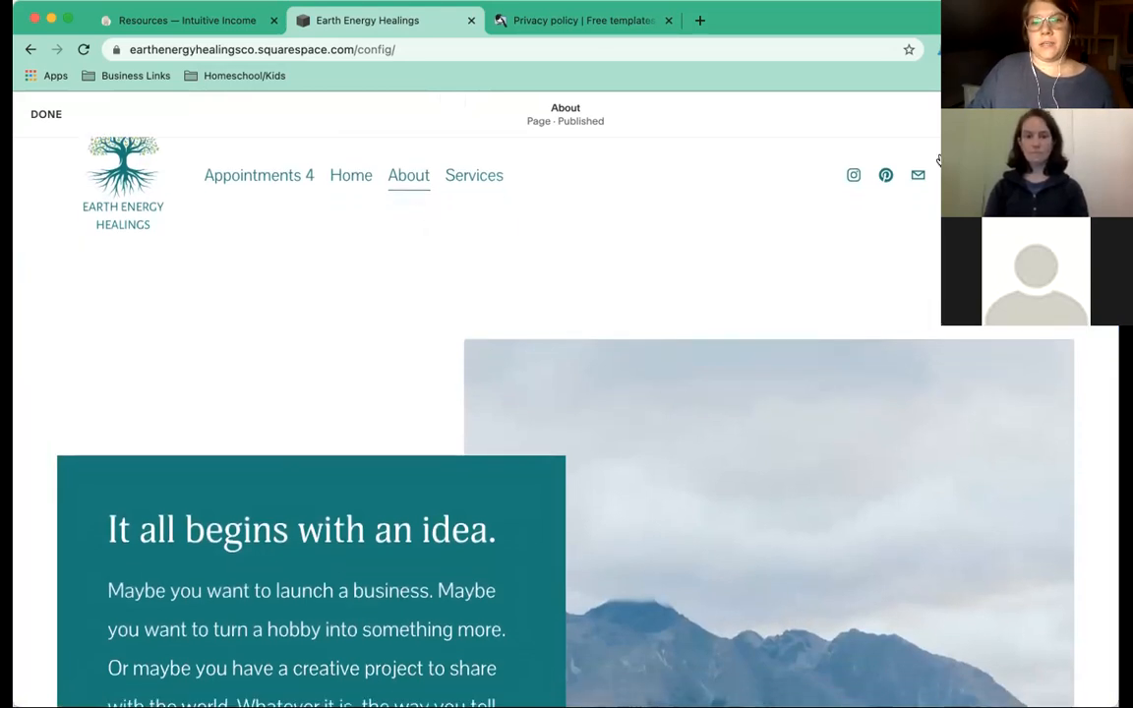
pyautogui.scroll(2, 758, 203)
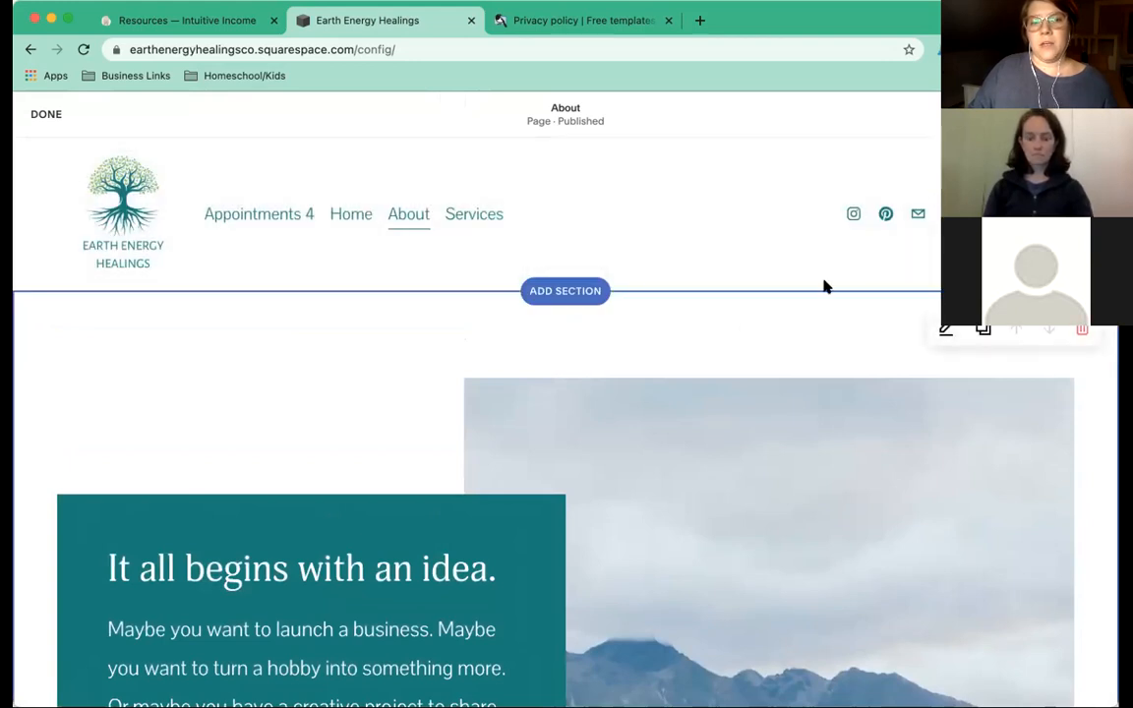
pyautogui.click(1093, 114)
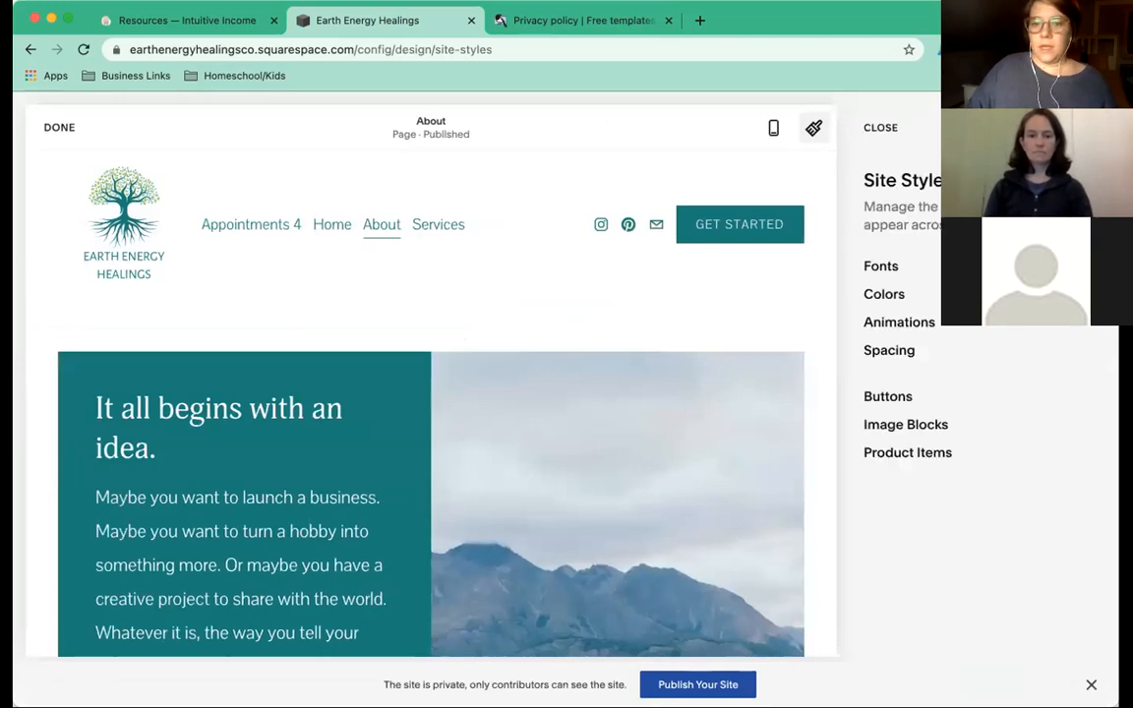
pyautogui.click(890, 296)
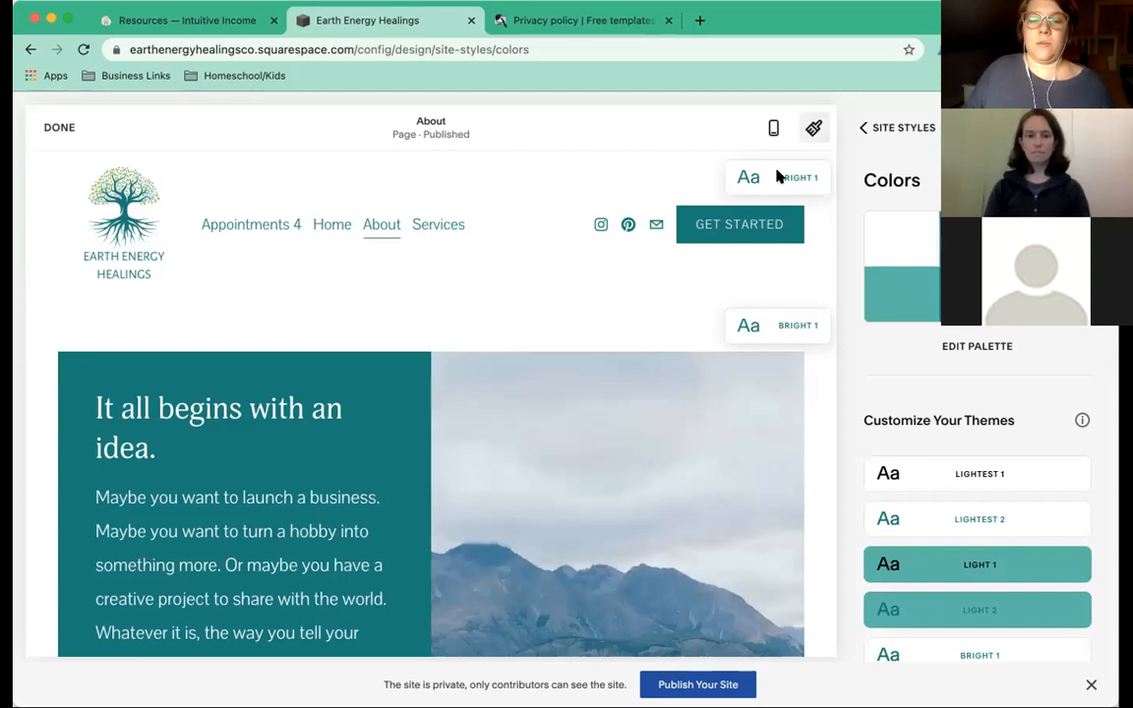
# Open the BRIGHT 1 theme from the Customize Your Themes list in the theme editor.
pyautogui.scroll(-3, 892, 473)
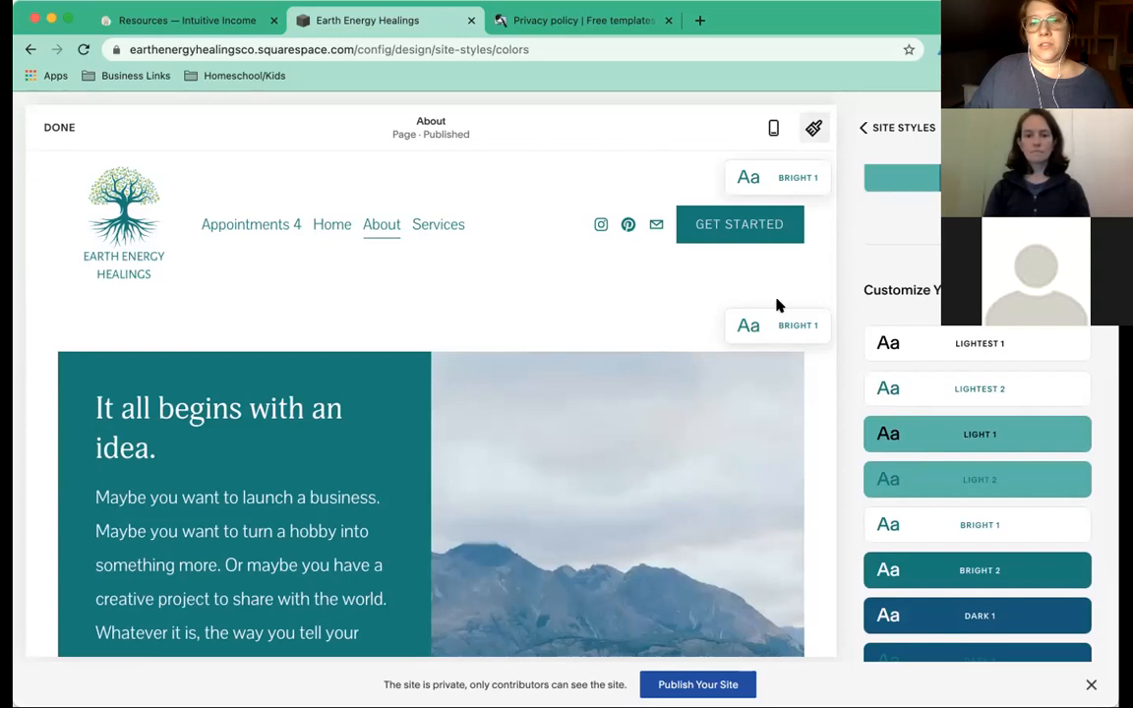
pyautogui.scroll(-1, 756, 328)
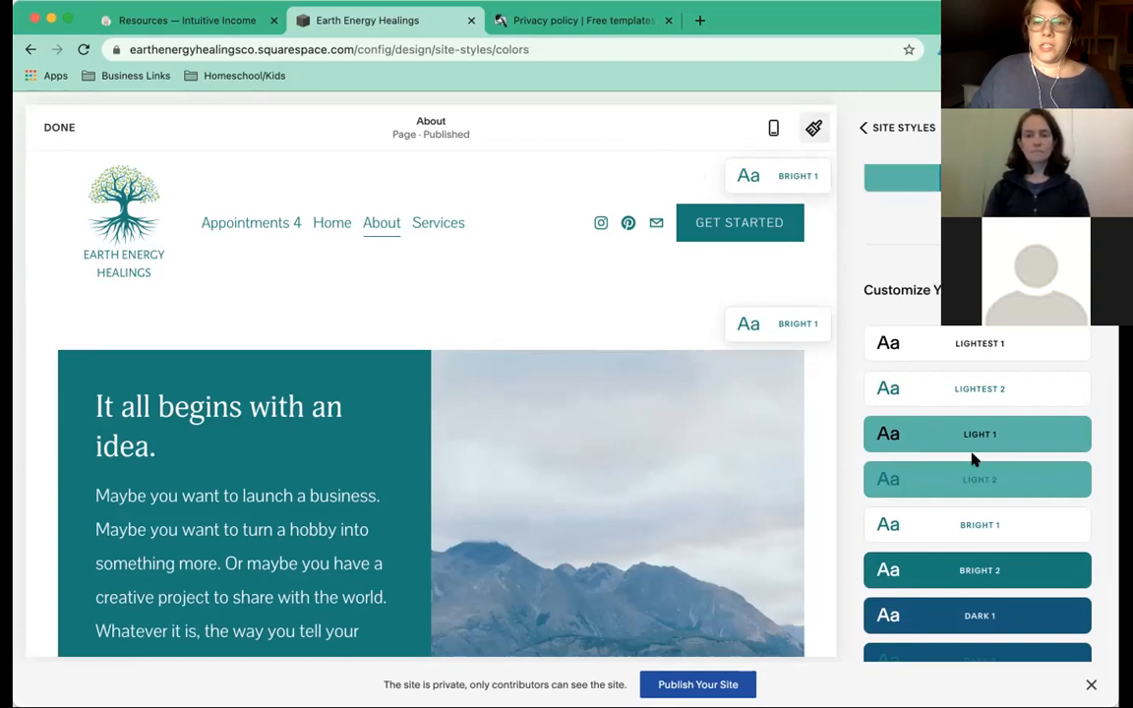
pyautogui.scroll(1, 995, 544)
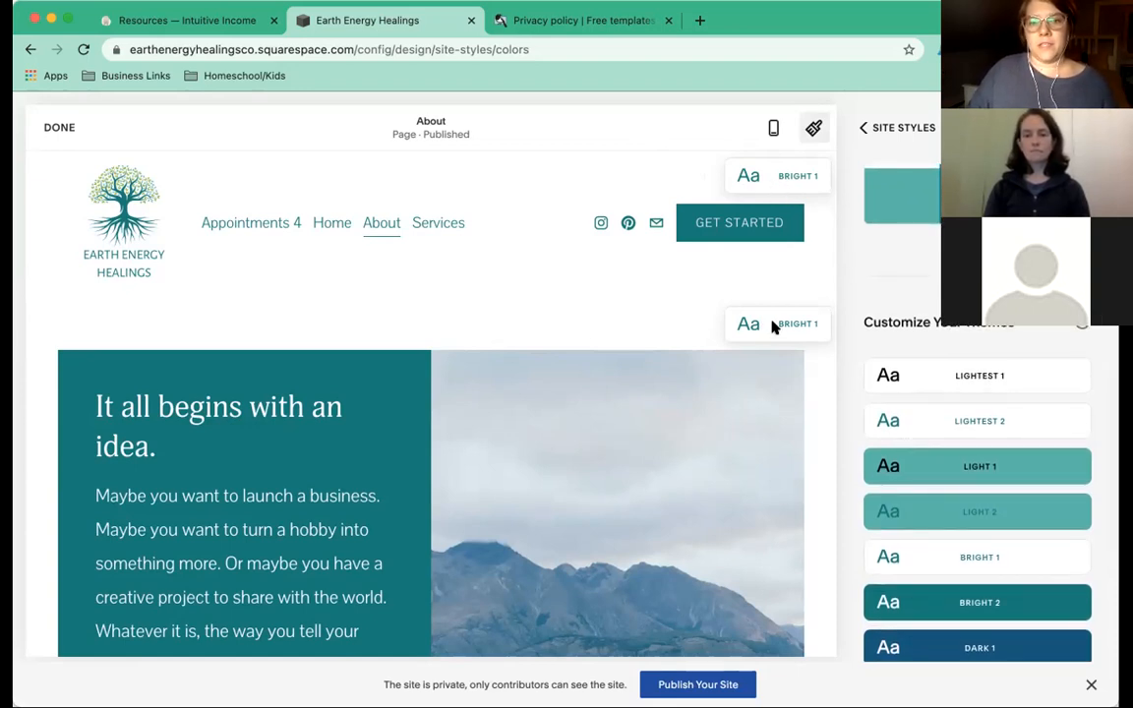
pyautogui.scroll(-1, 953, 491)
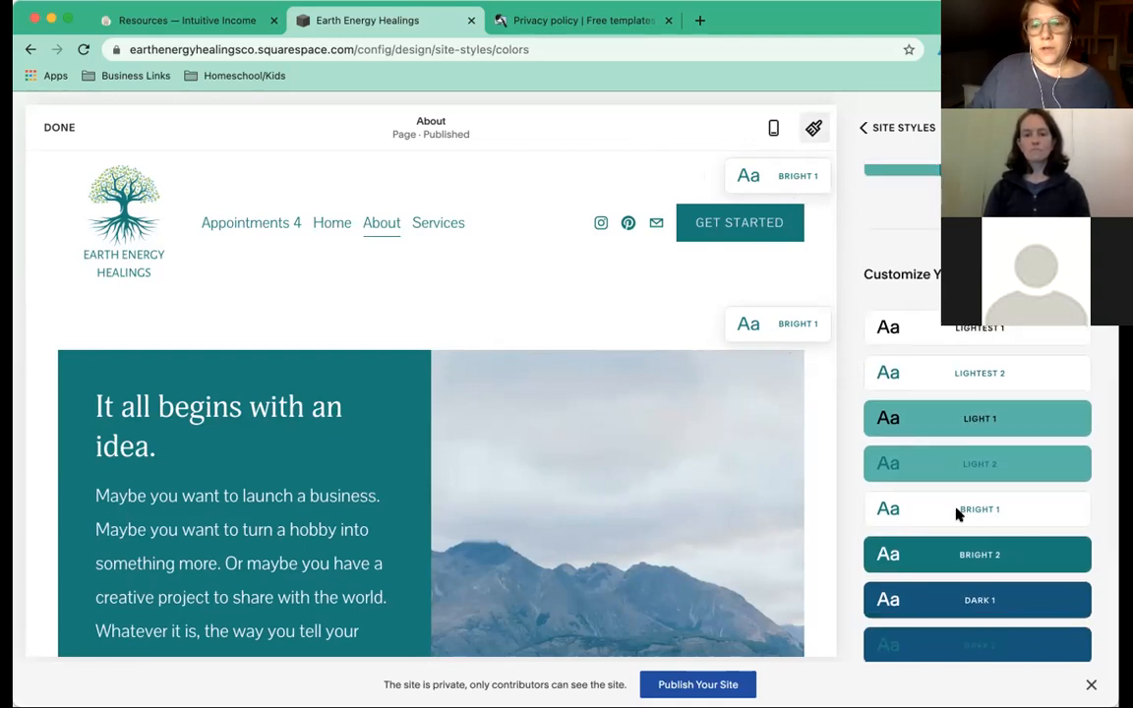
pyautogui.click(999, 510)
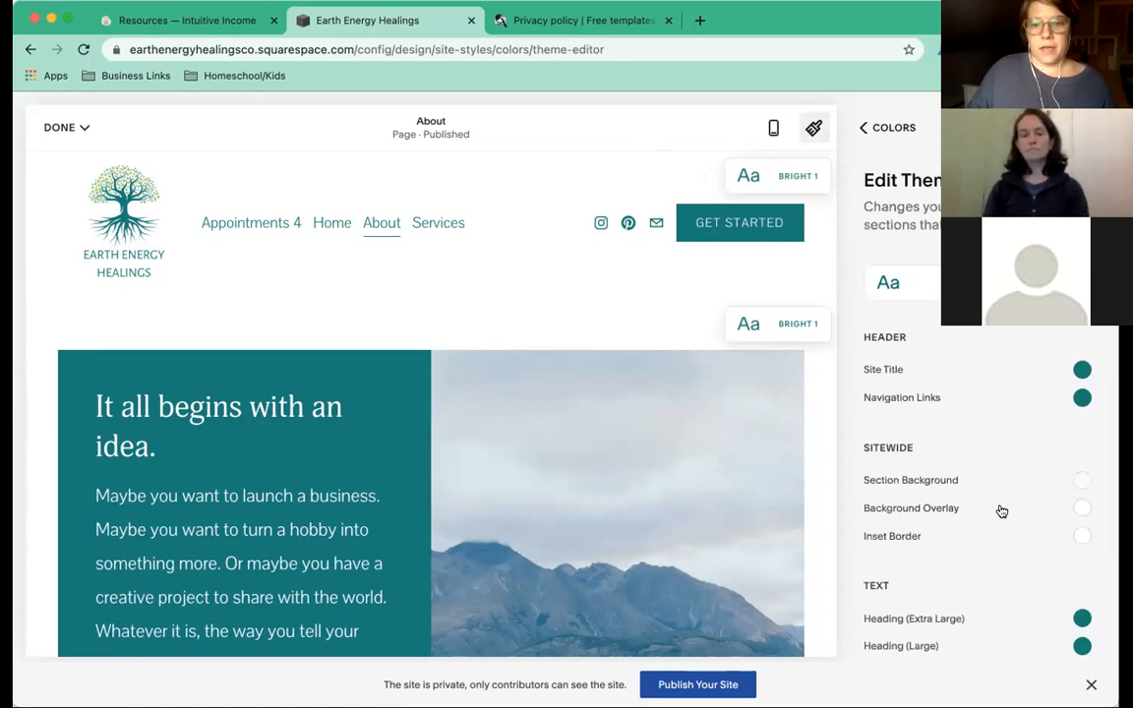
# Set the Bright 1 theme's Button Background to the teal Bright palette swatch and close the palette.
pyautogui.scroll(-5, 1001, 510)
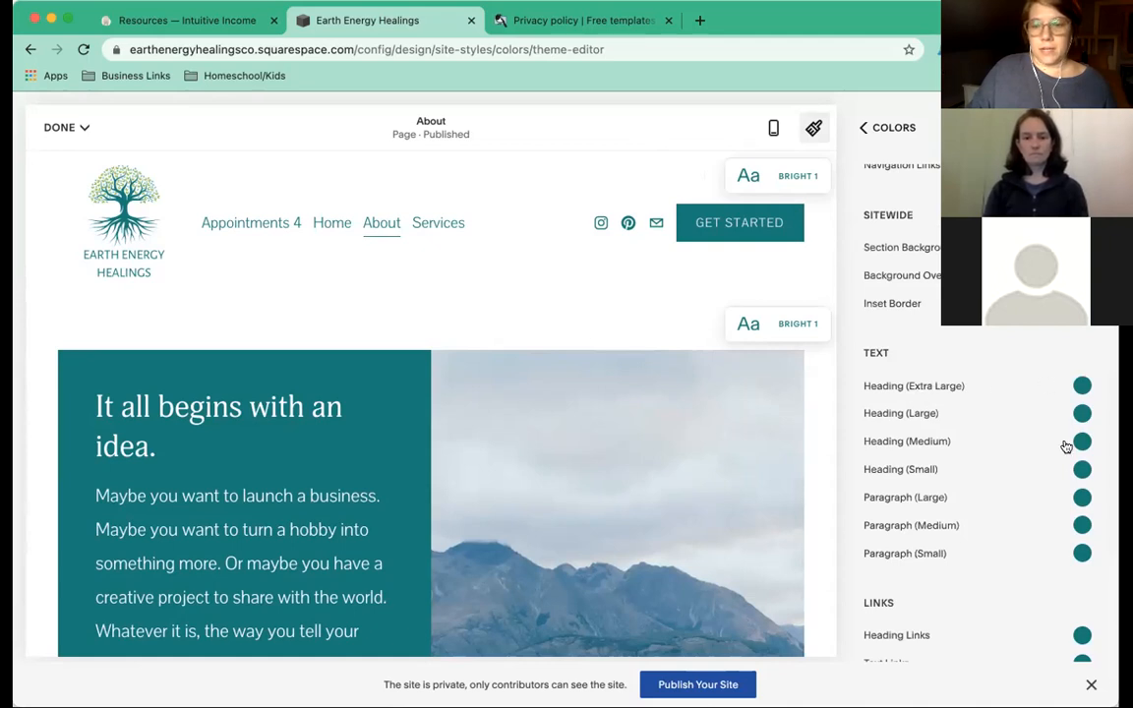
pyautogui.scroll(-4, 915, 444)
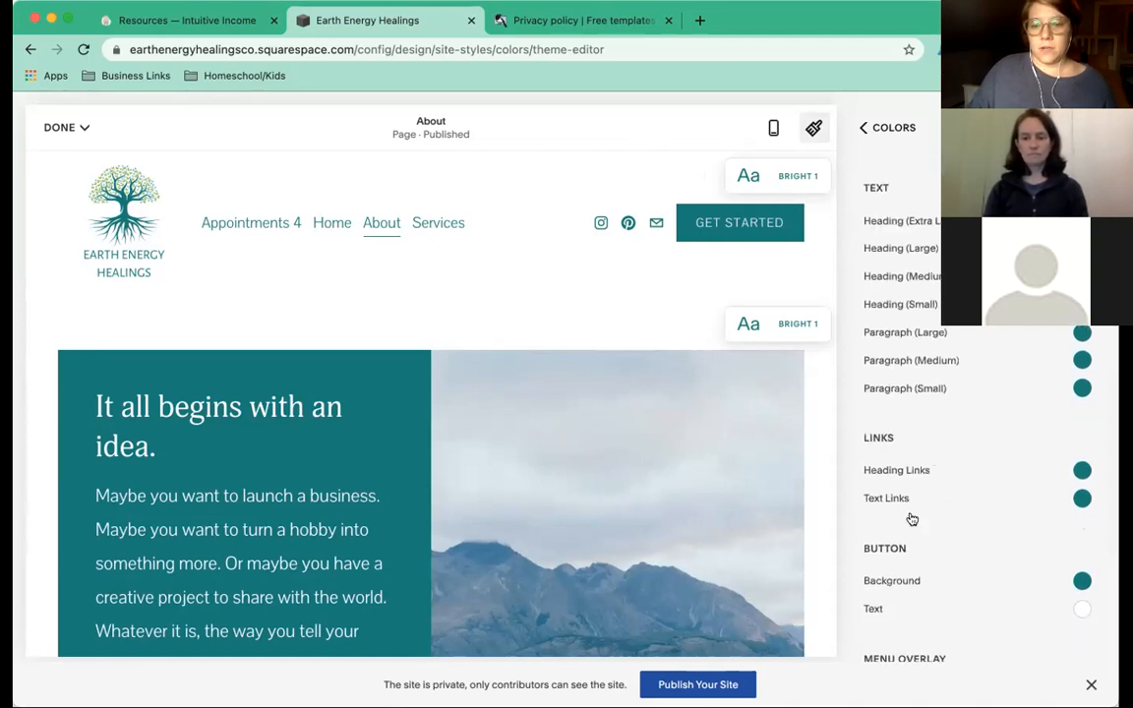
pyautogui.scroll(-3, 1027, 516)
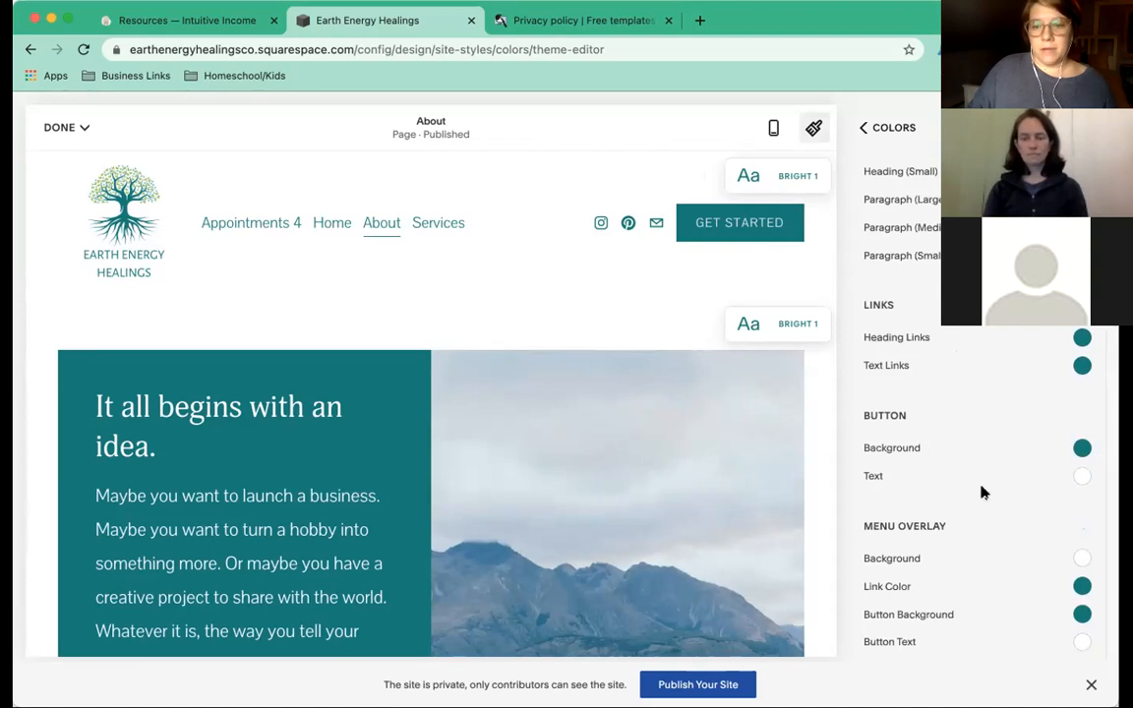
pyautogui.scroll(-3, 983, 487)
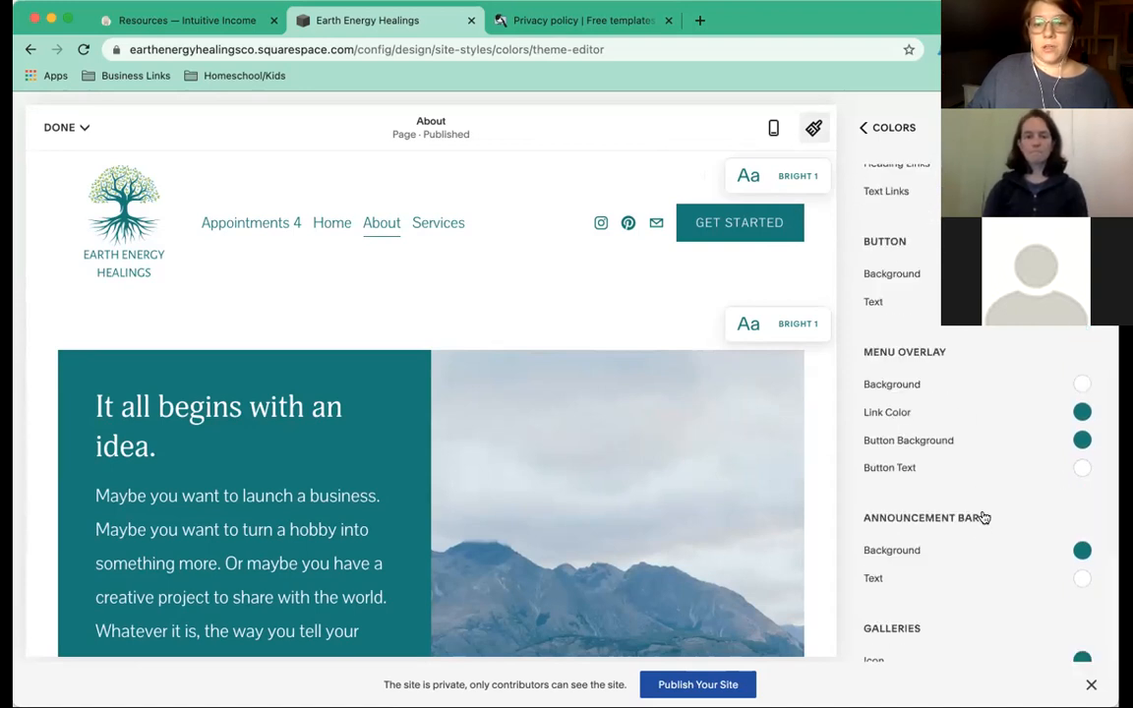
pyautogui.scroll(-2, 984, 516)
pyautogui.scroll(-7, 983, 516)
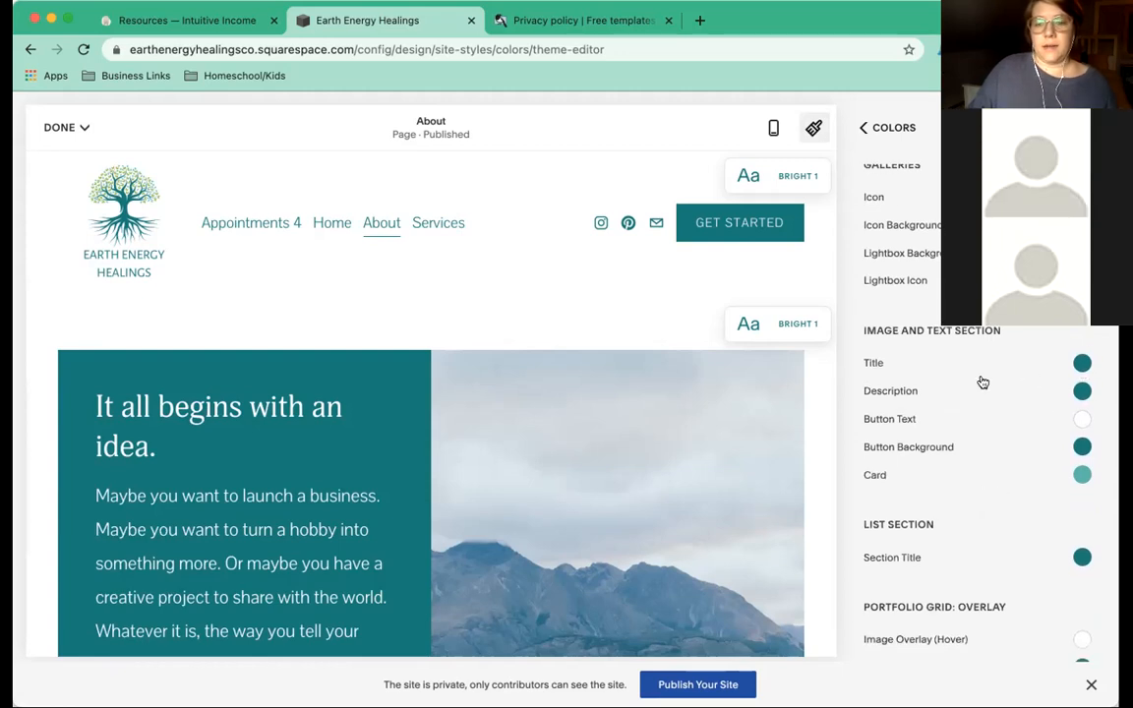
pyautogui.scroll(8, 979, 382)
pyautogui.scroll(2, 983, 382)
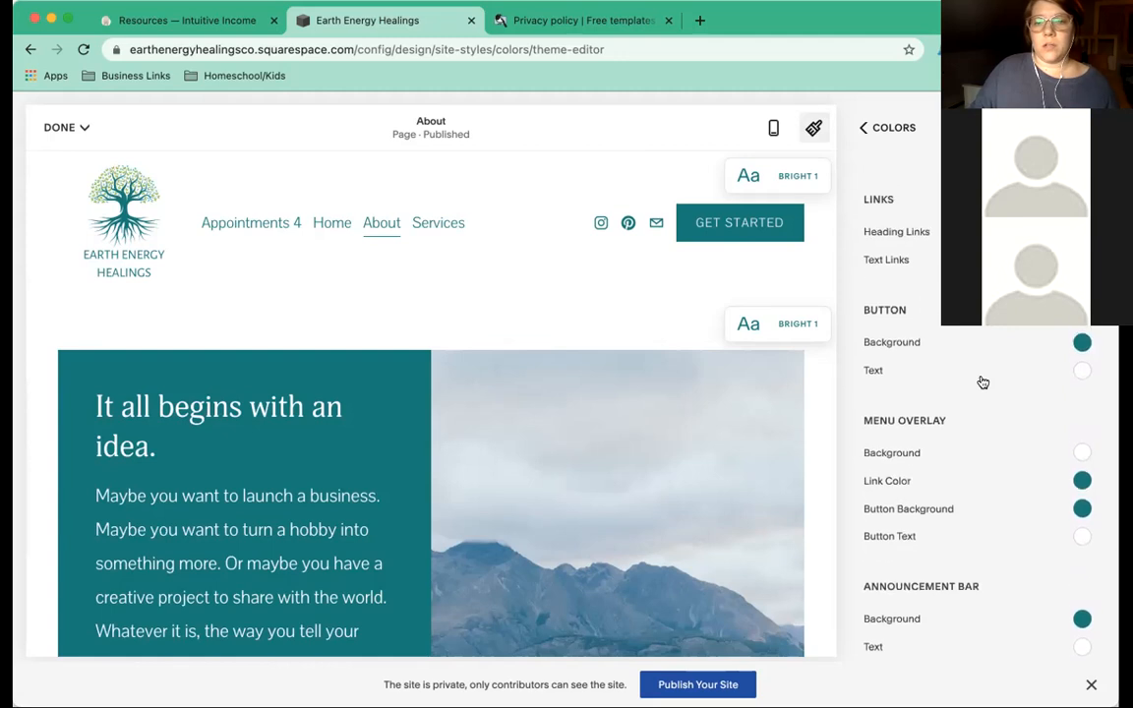
pyautogui.click(1080, 345)
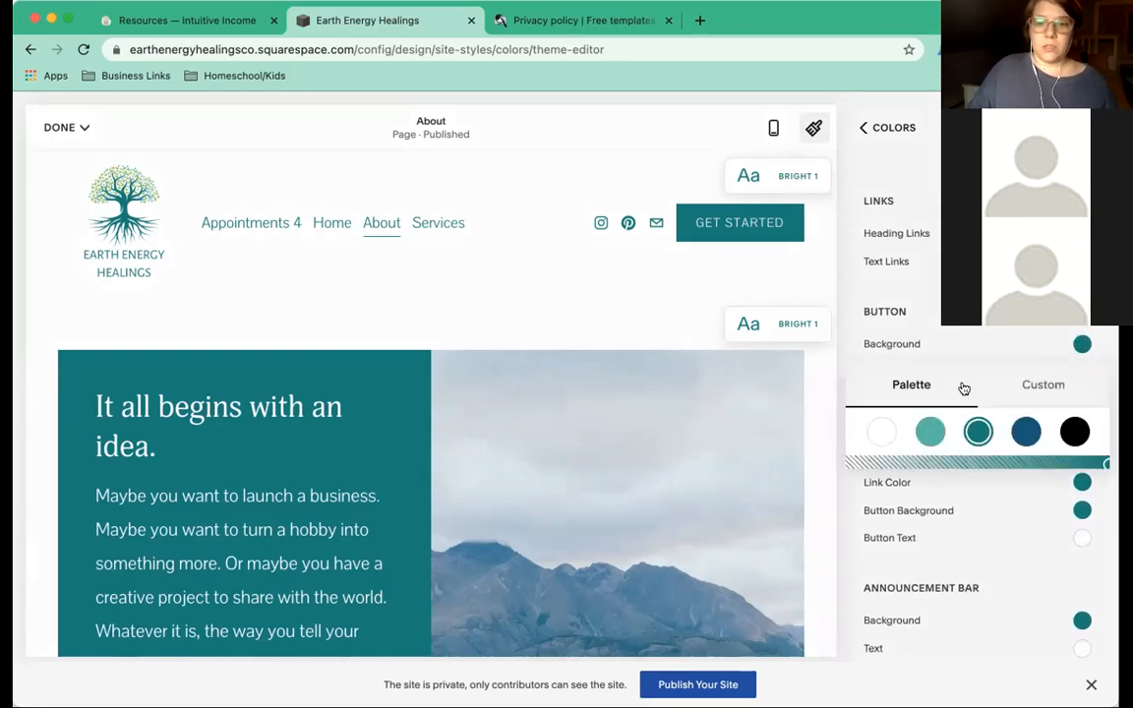
pyautogui.click(1026, 389)
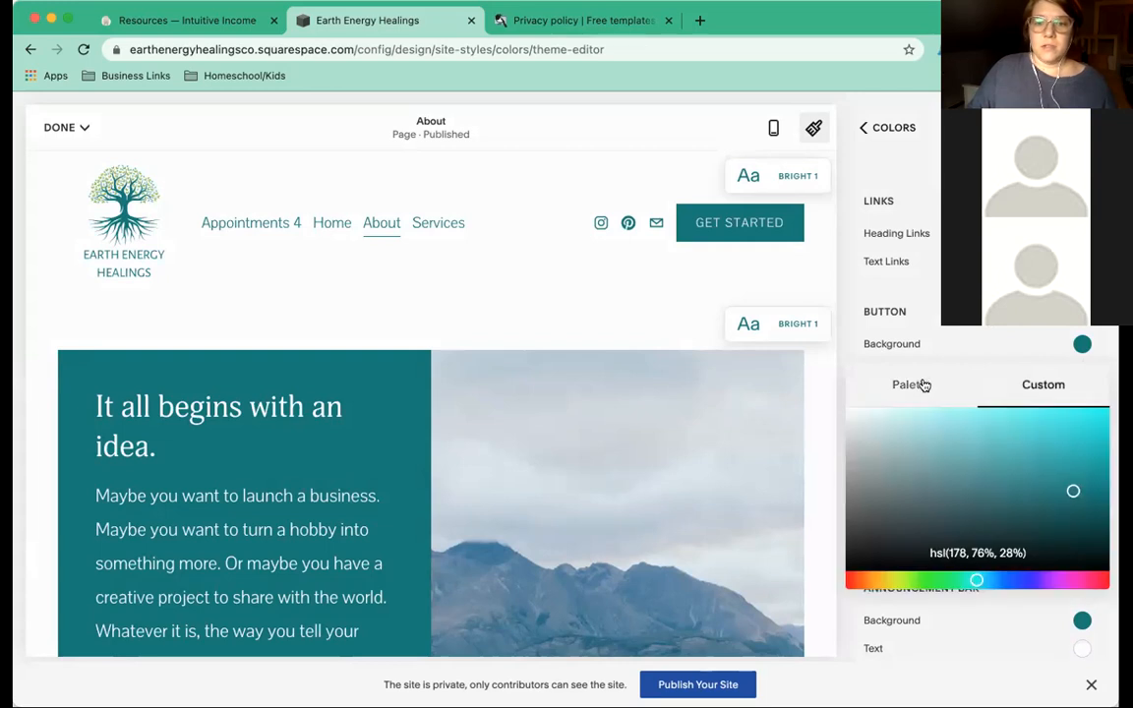
pyautogui.click(923, 385)
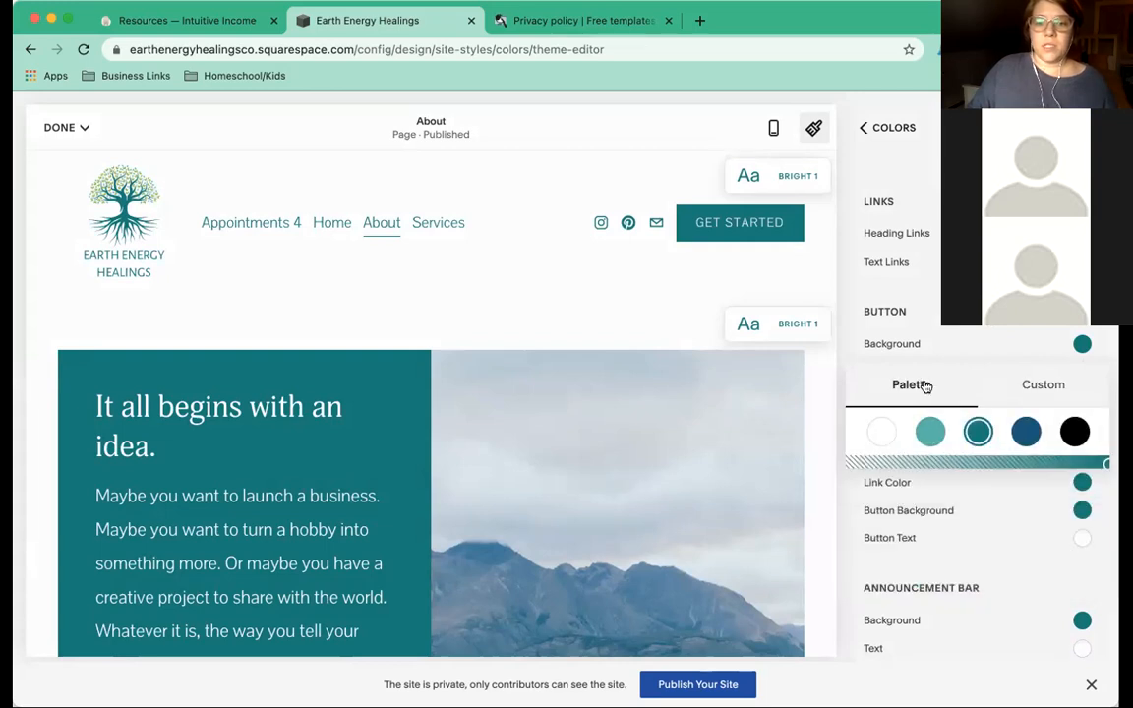
pyautogui.click(929, 434)
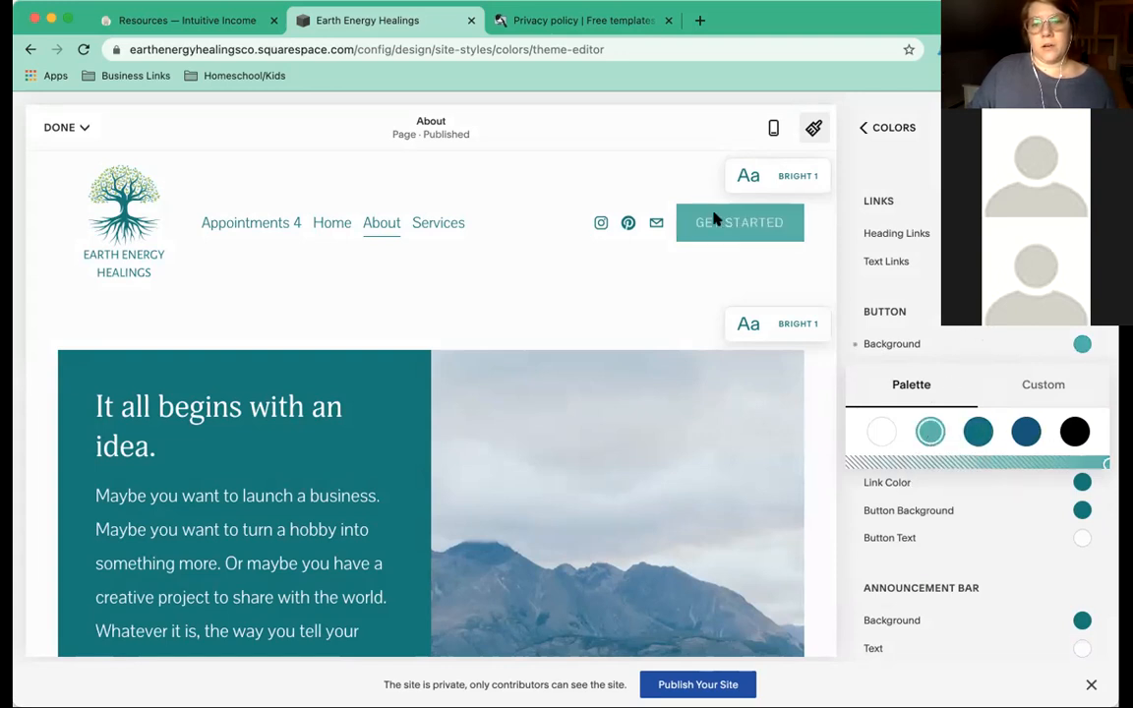
pyautogui.click(975, 433)
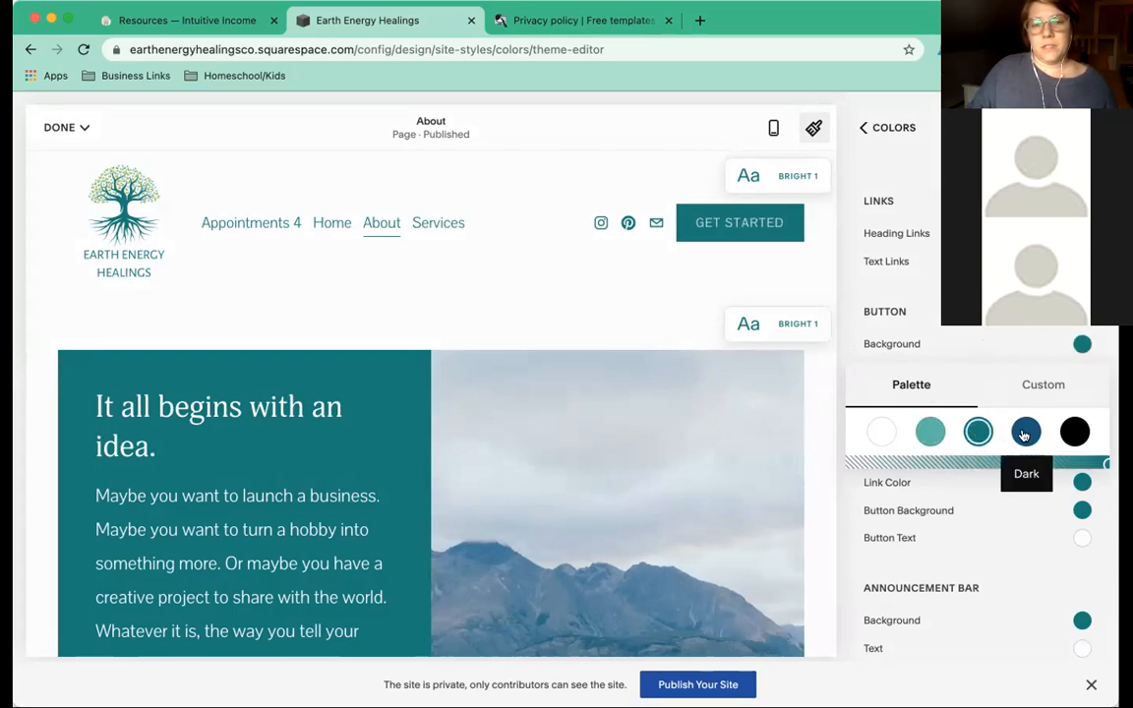
pyautogui.click(1024, 435)
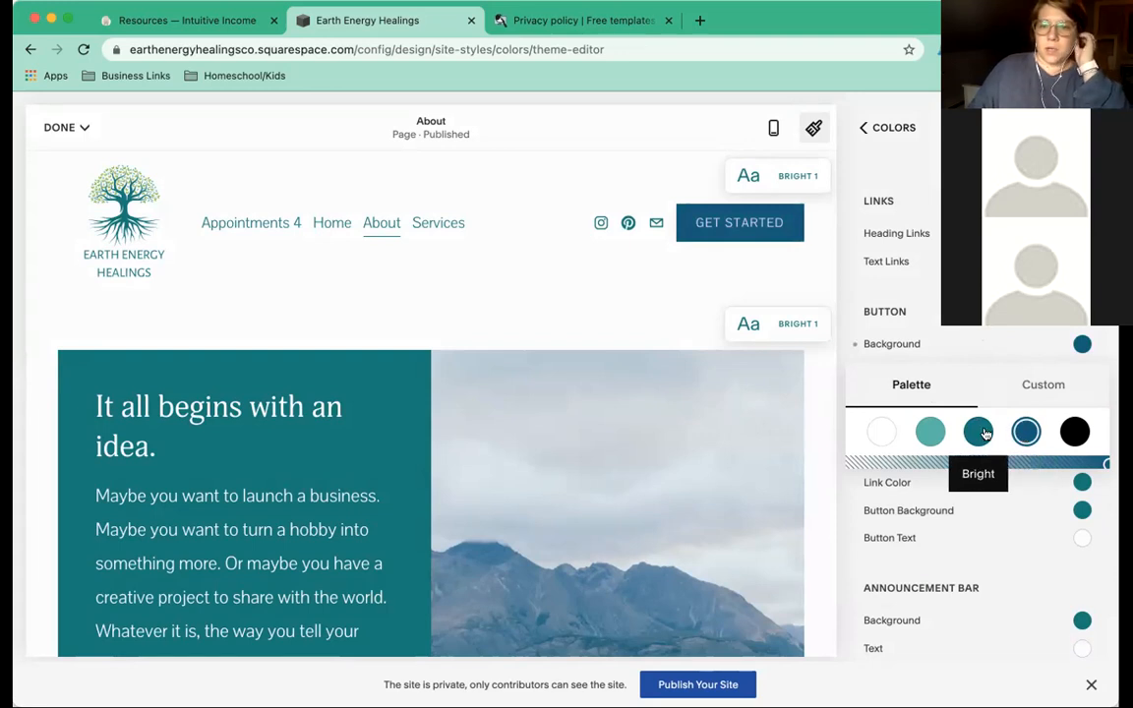
pyautogui.click(984, 432)
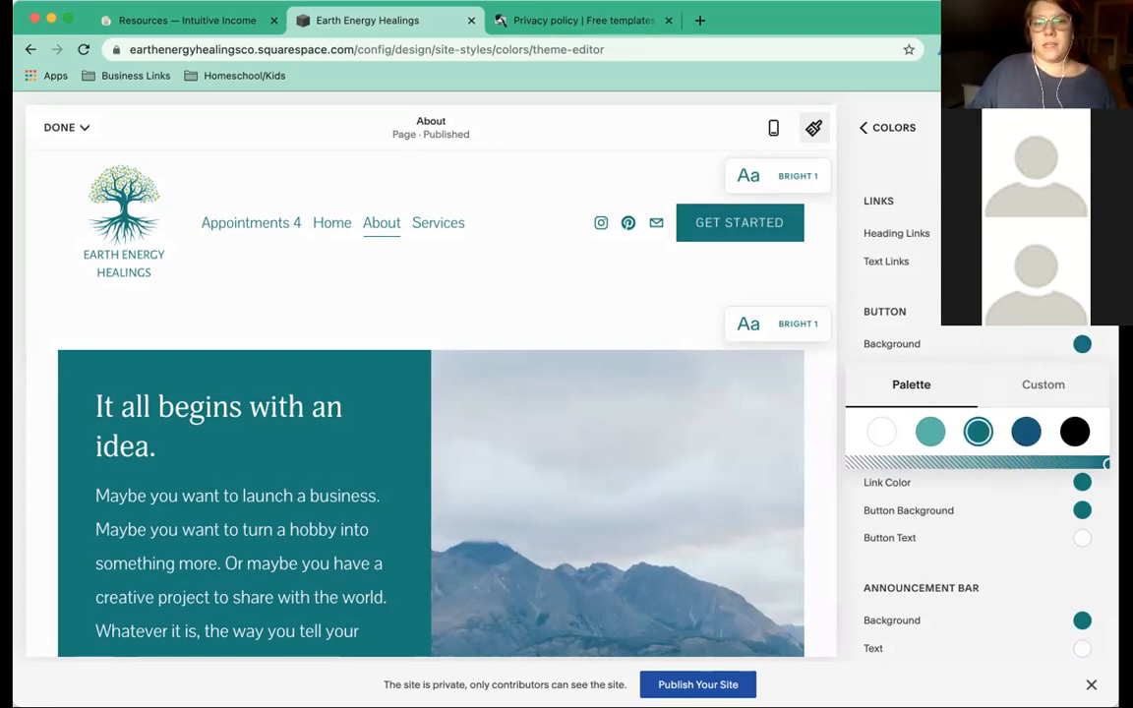
pyautogui.click(958, 167)
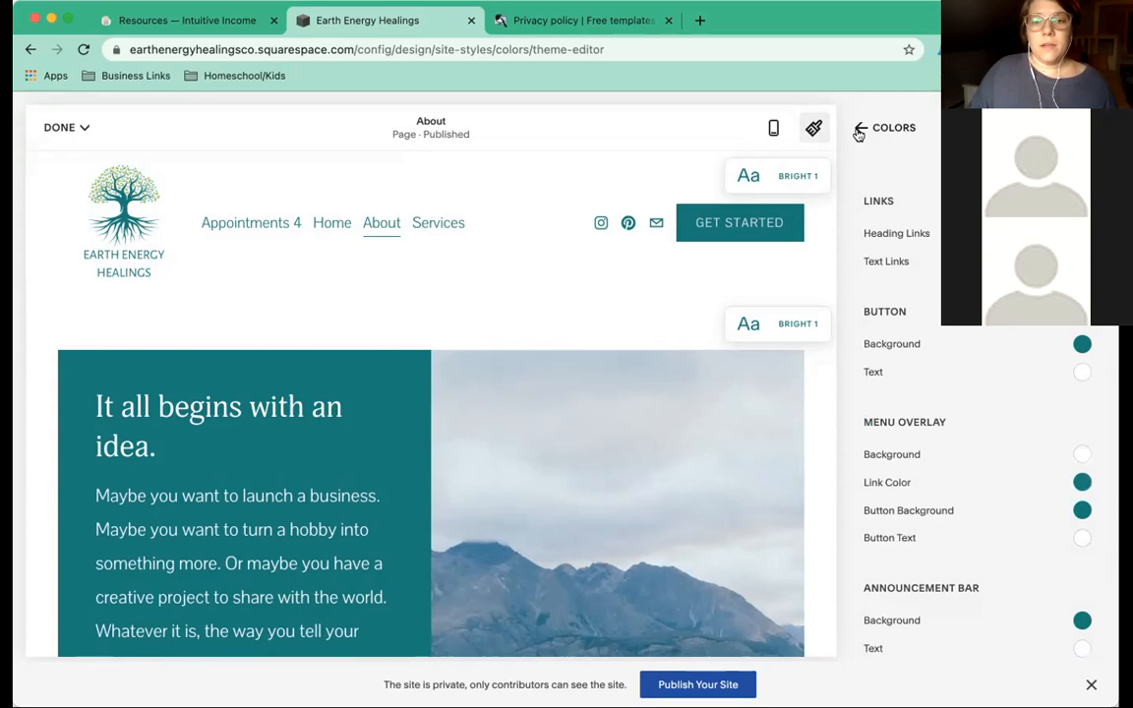
# Save the Site Styles colour changes and reopen the About page in full edit mode.
pyautogui.click(859, 131)
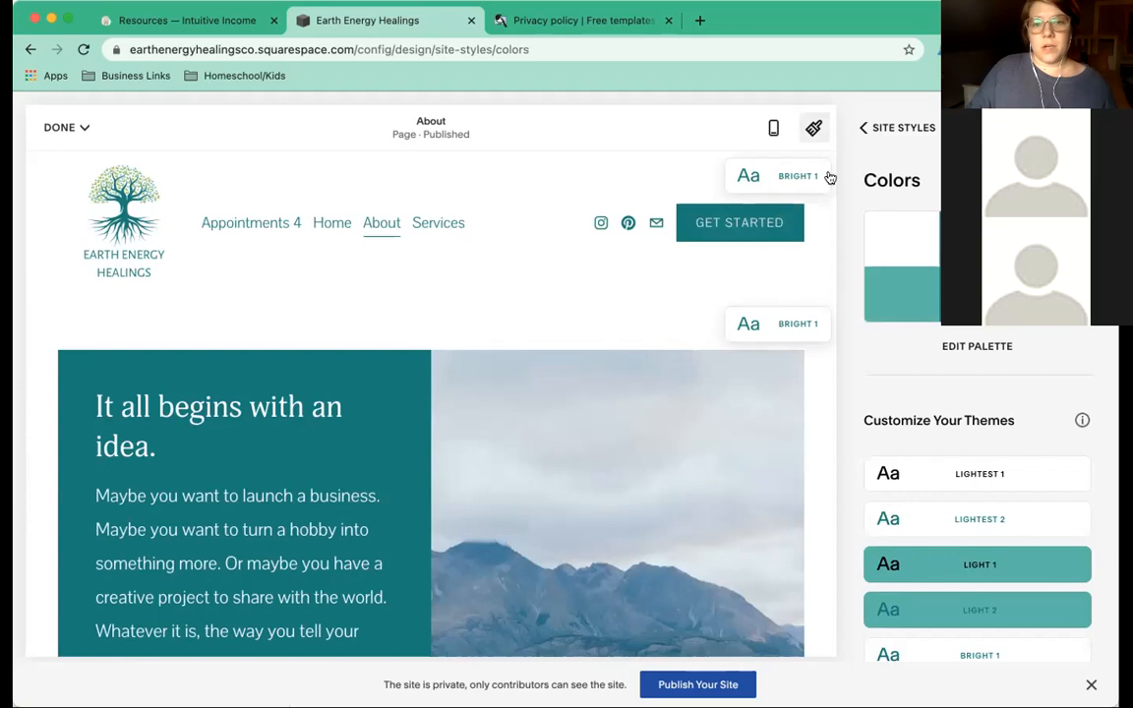
pyautogui.click(61, 127)
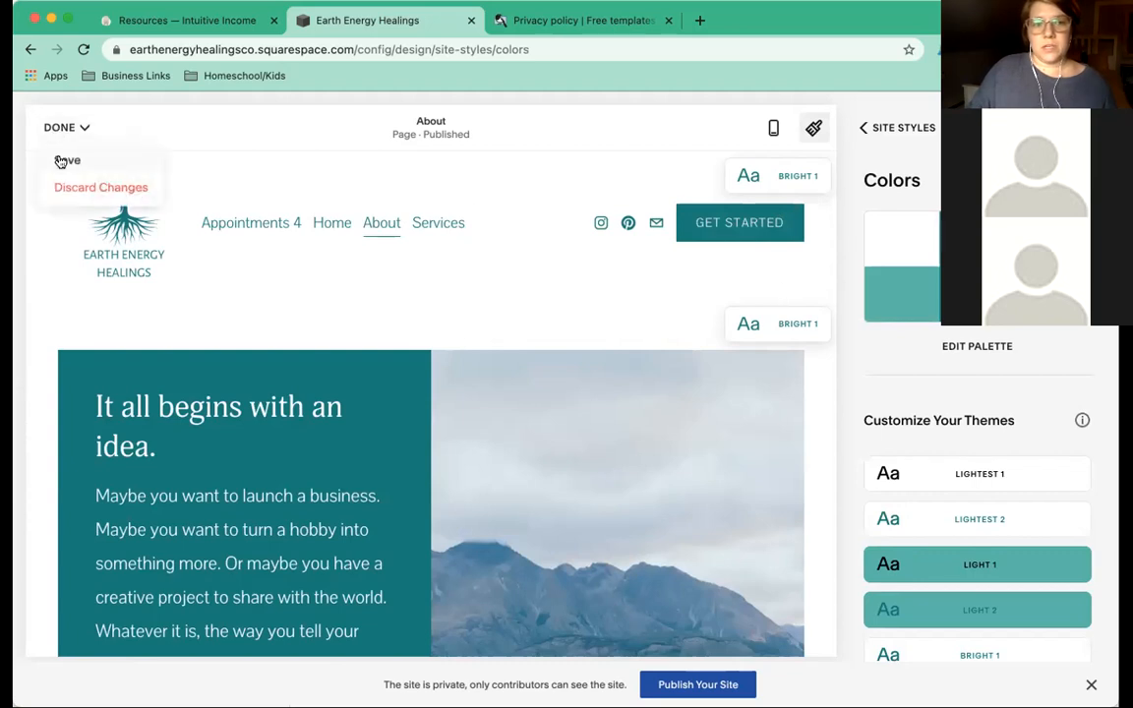
pyautogui.click(60, 160)
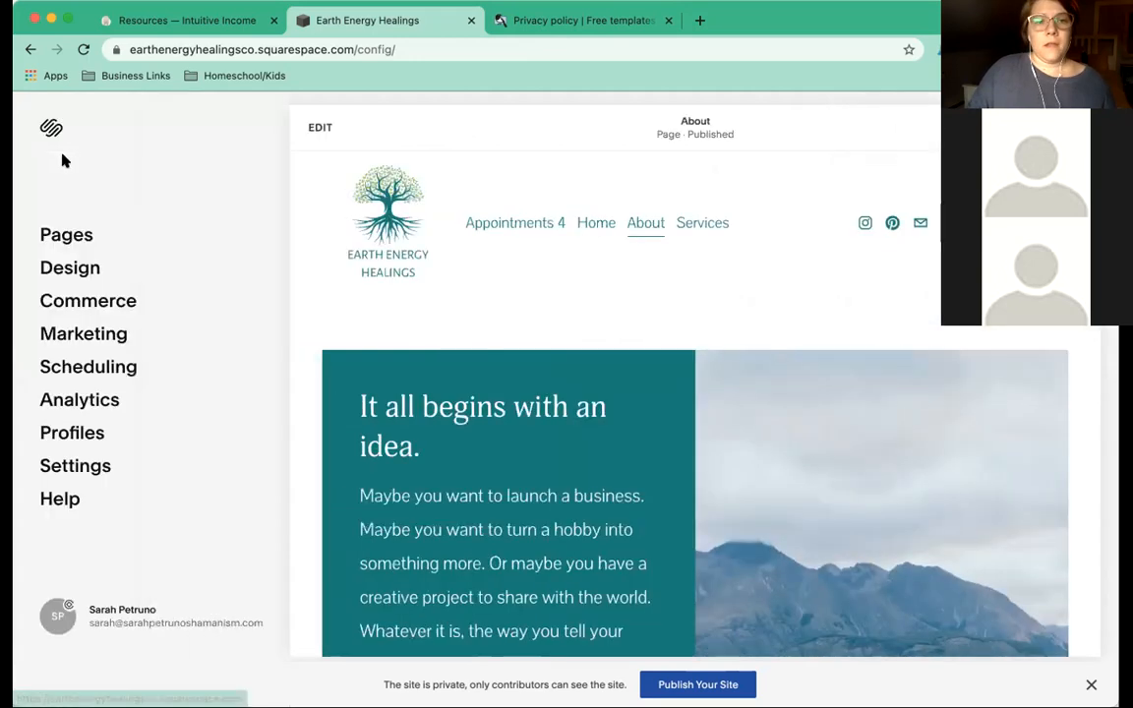
pyautogui.click(322, 127)
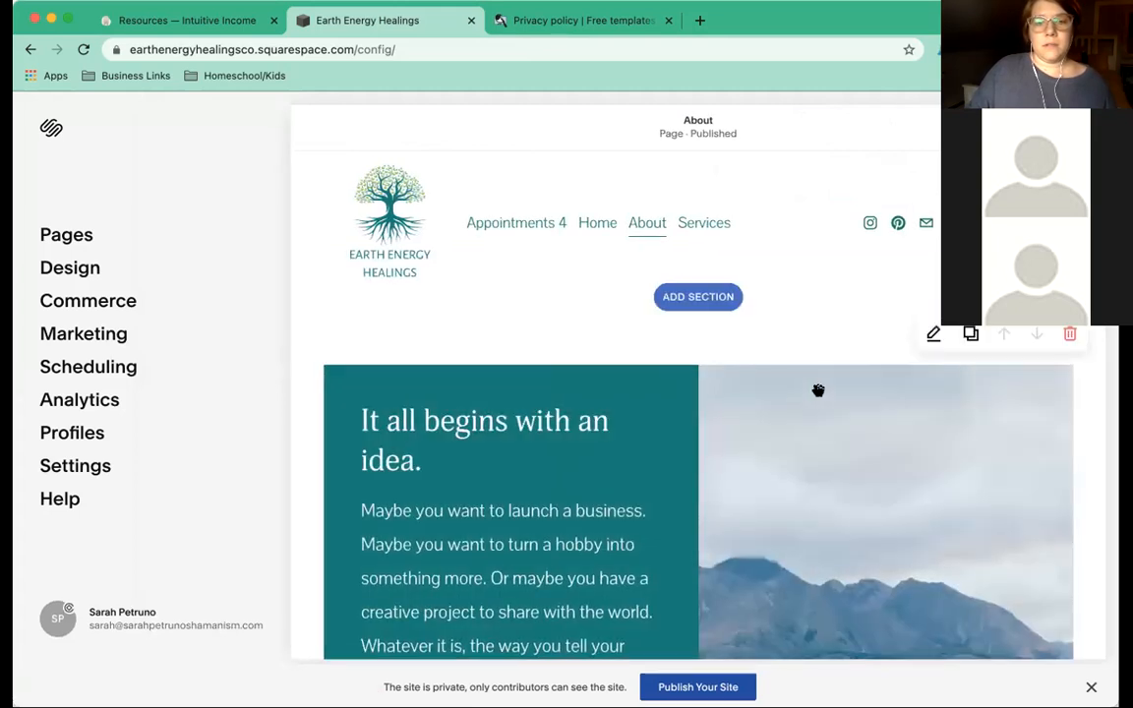
pyautogui.click(826, 390)
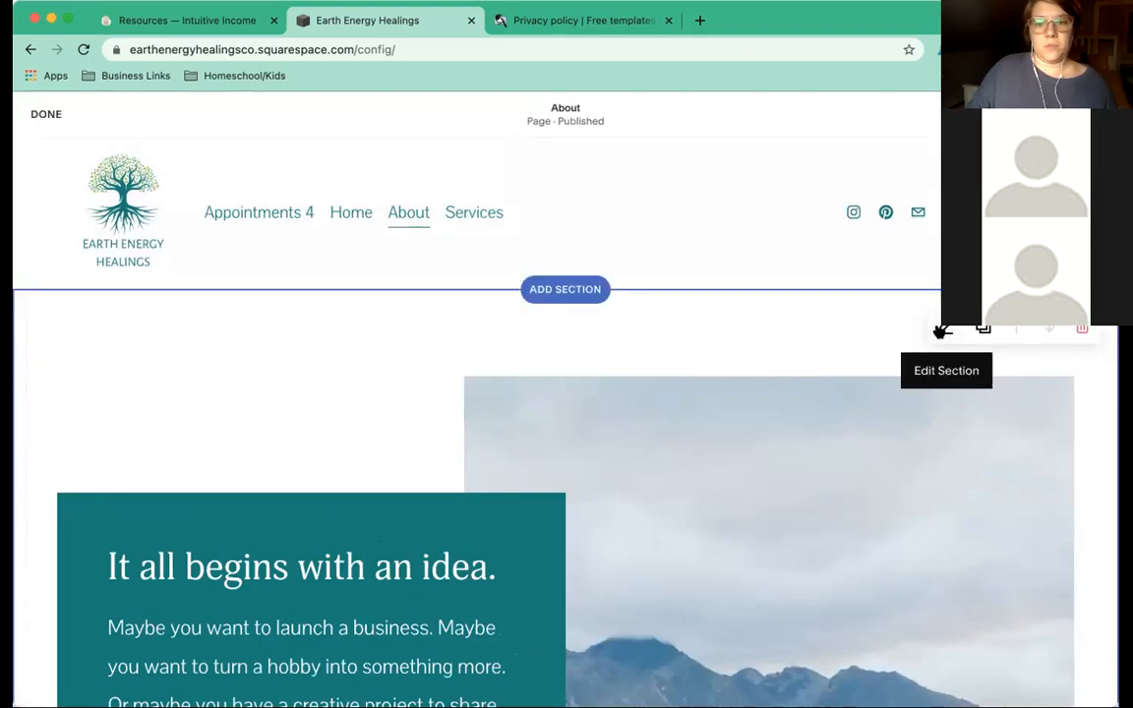
# In the image section's Format settings, keep content width L and align content to the top.
pyautogui.click(942, 331)
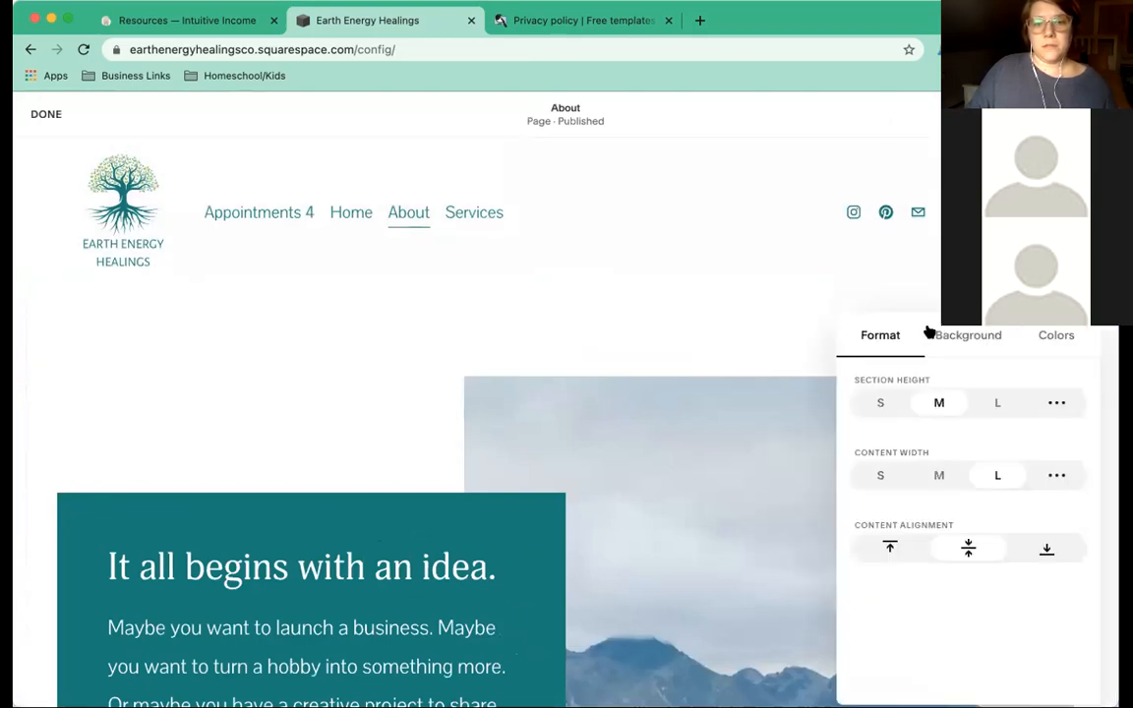
pyautogui.click(1058, 337)
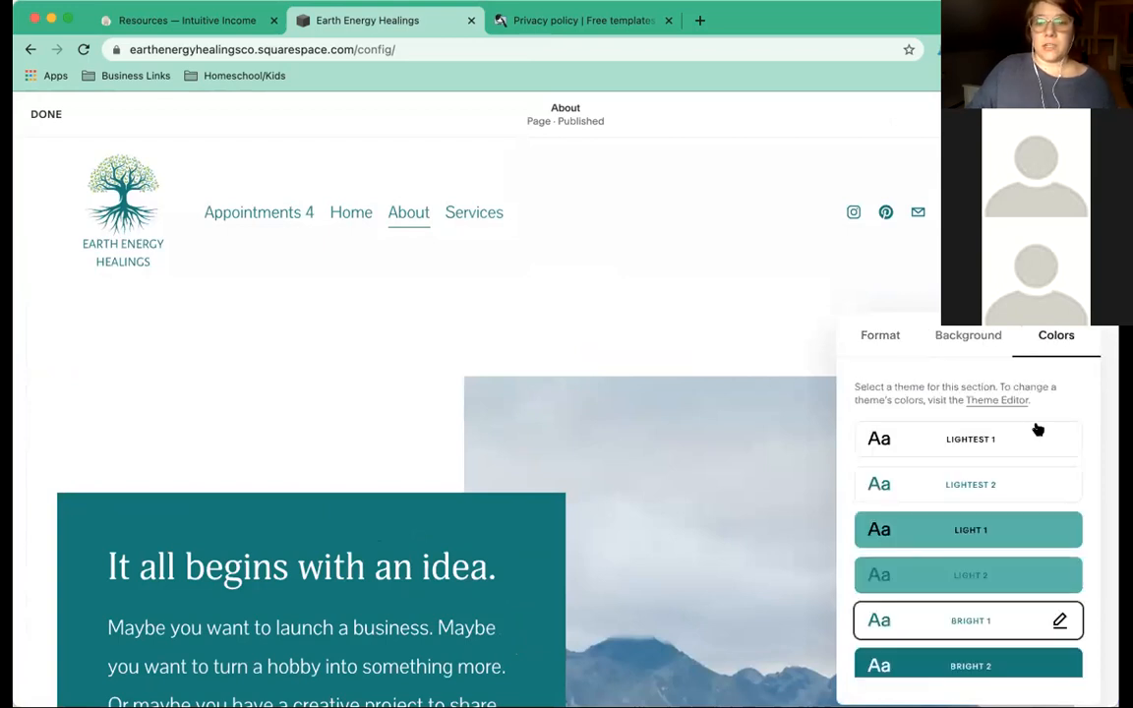
pyautogui.scroll(-4, 692, 394)
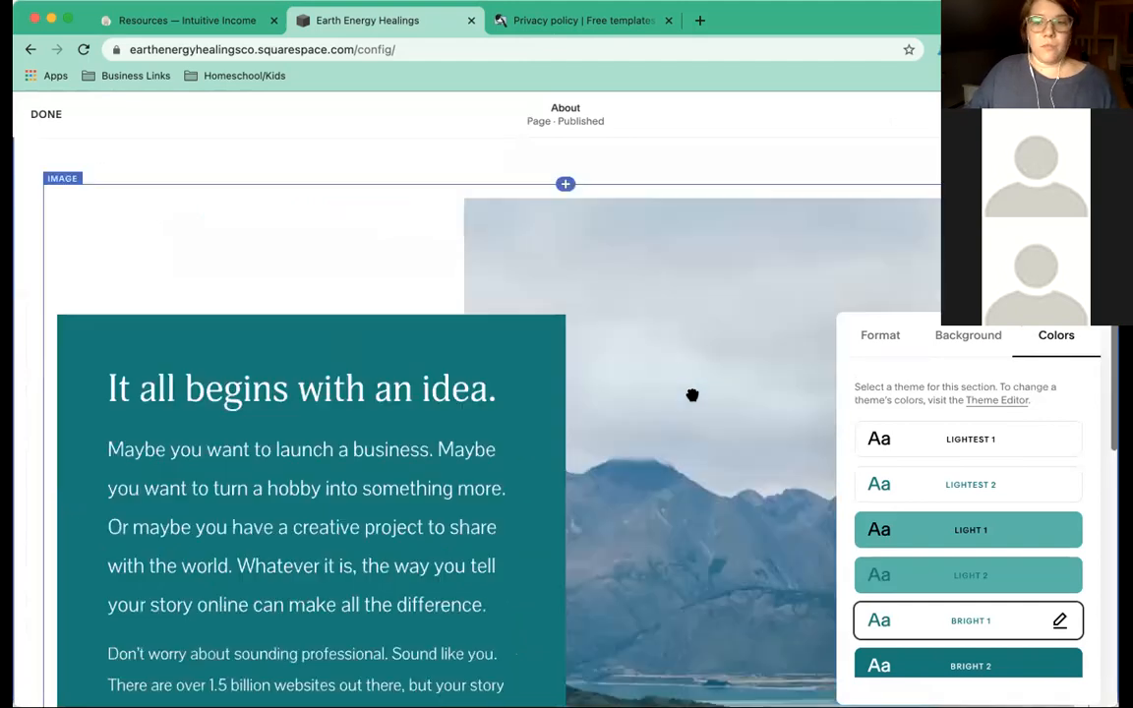
pyautogui.click(882, 338)
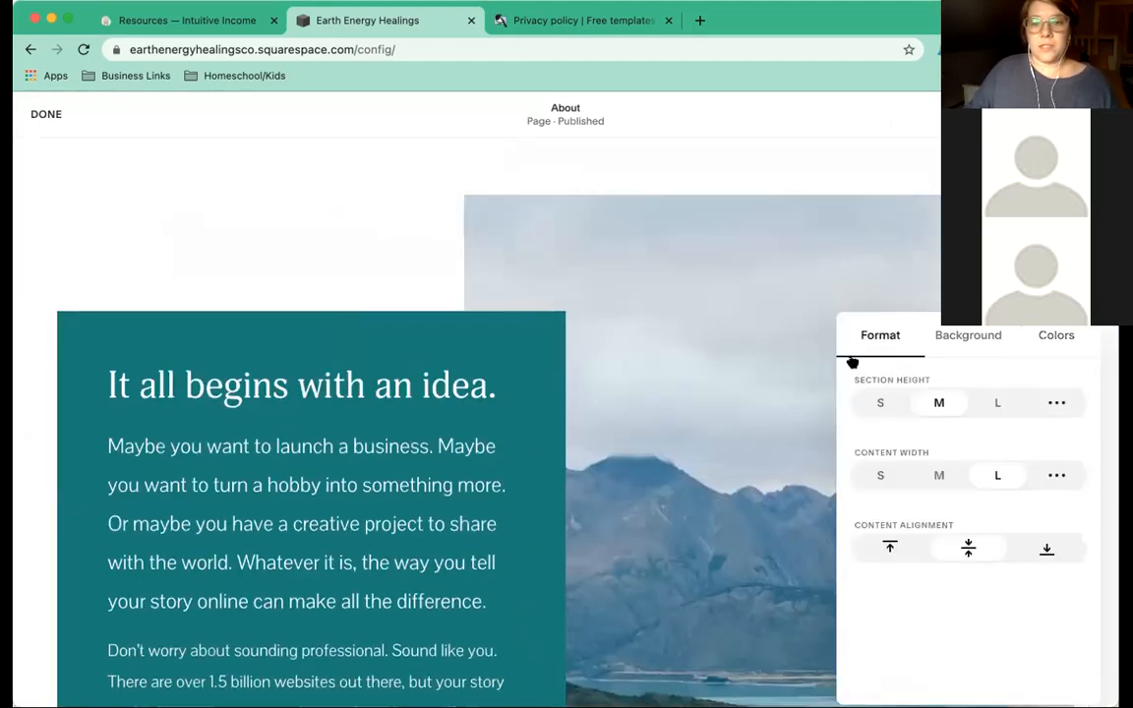
pyautogui.scroll(3, 746, 369)
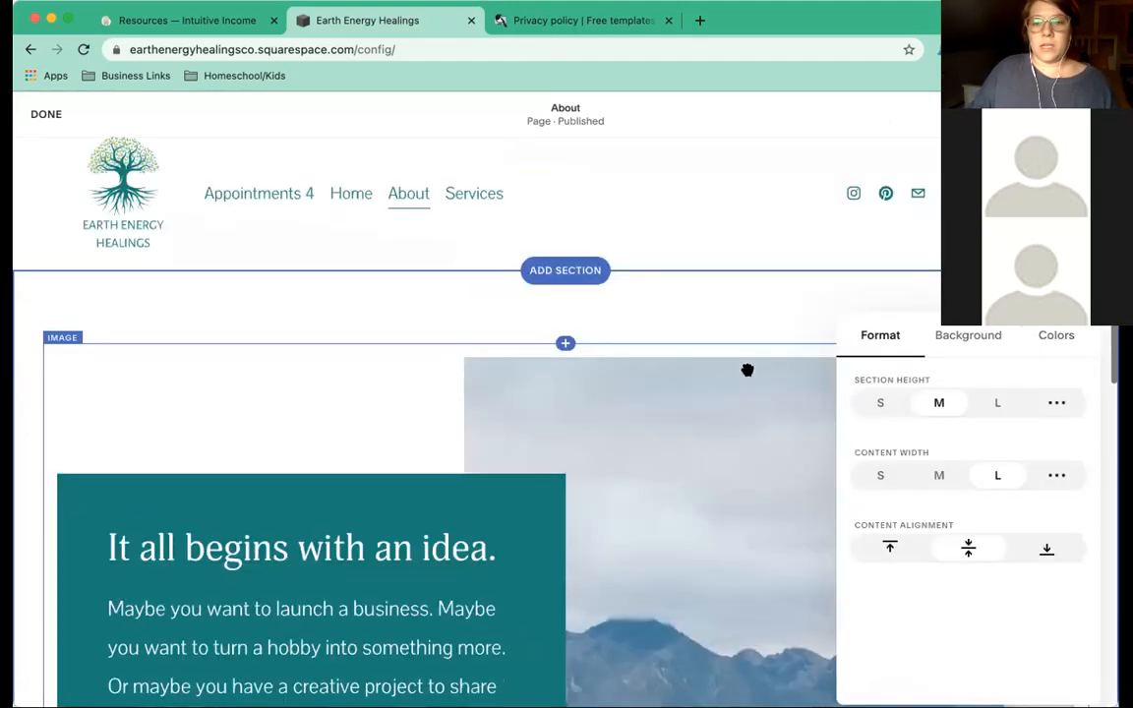
pyautogui.click(881, 476)
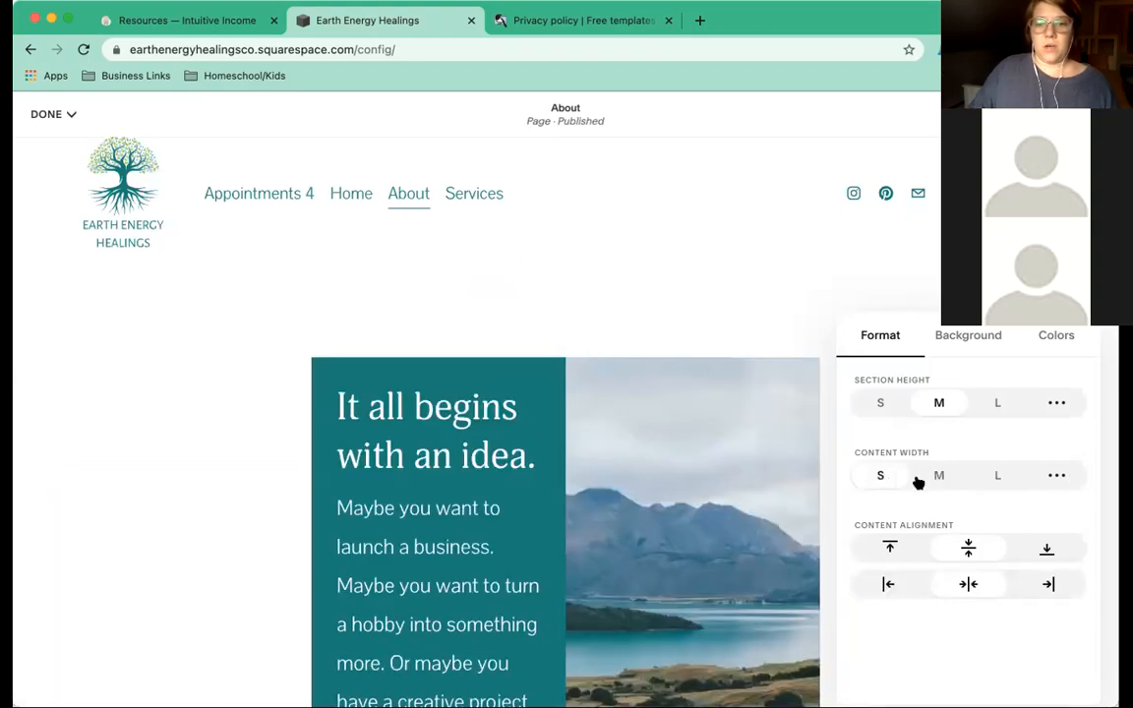
pyautogui.click(955, 476)
pyautogui.click(977, 479)
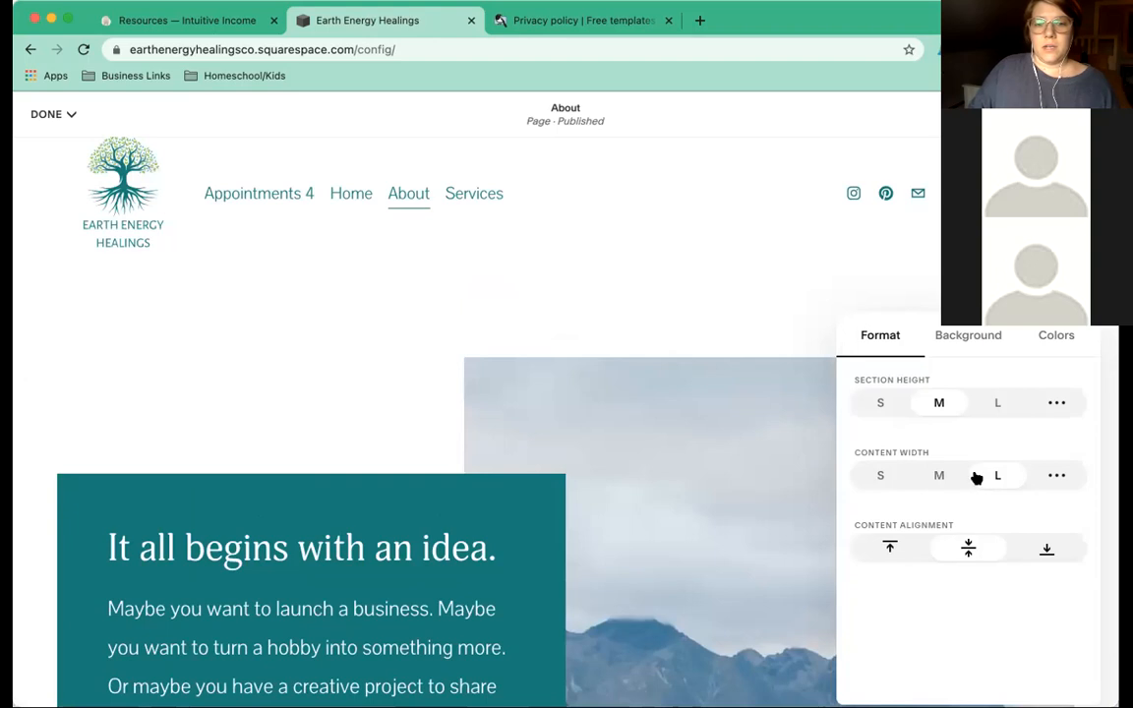
pyautogui.click(892, 547)
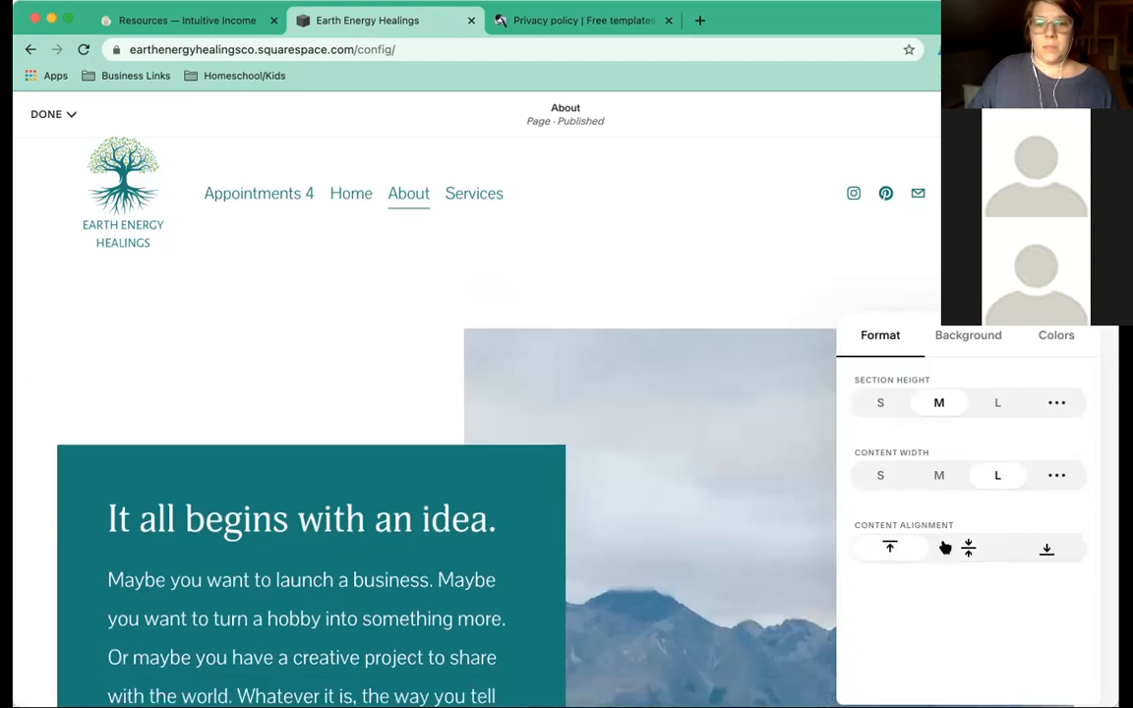
pyautogui.click(968, 547)
pyautogui.click(1046, 548)
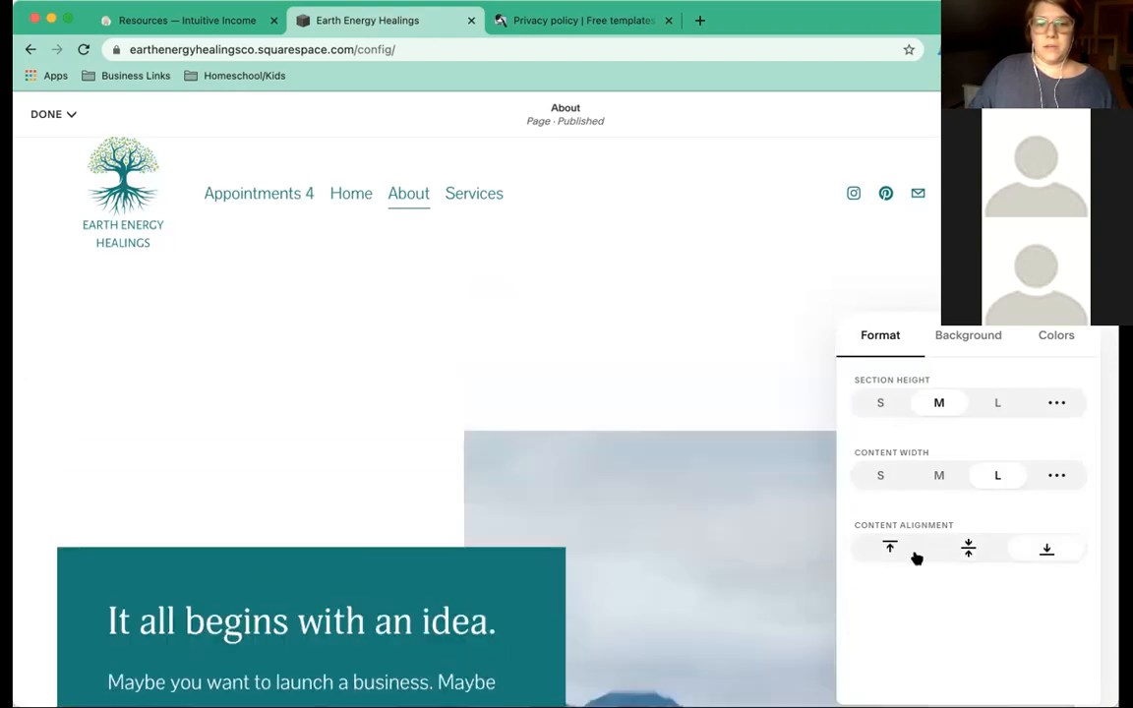
pyautogui.click(889, 547)
# Set the image section's height to S after comparing L and M.
pyautogui.click(879, 401)
pyautogui.scroll(-3, 698, 436)
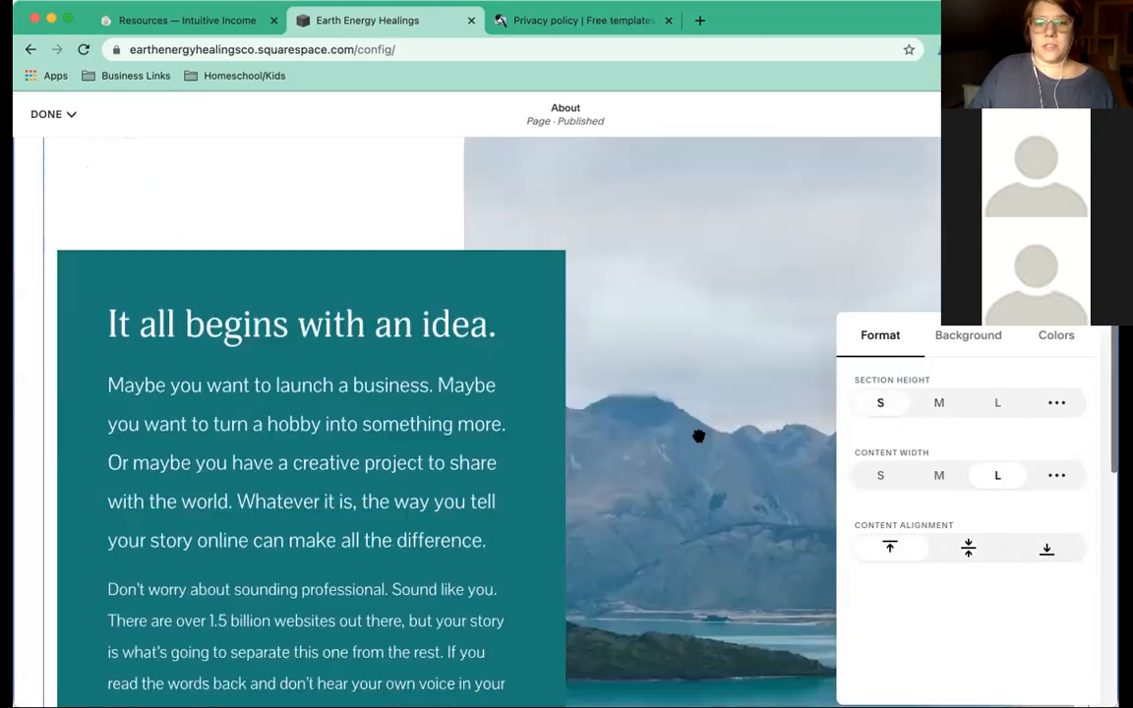
pyautogui.scroll(-1, 698, 435)
pyautogui.click(997, 403)
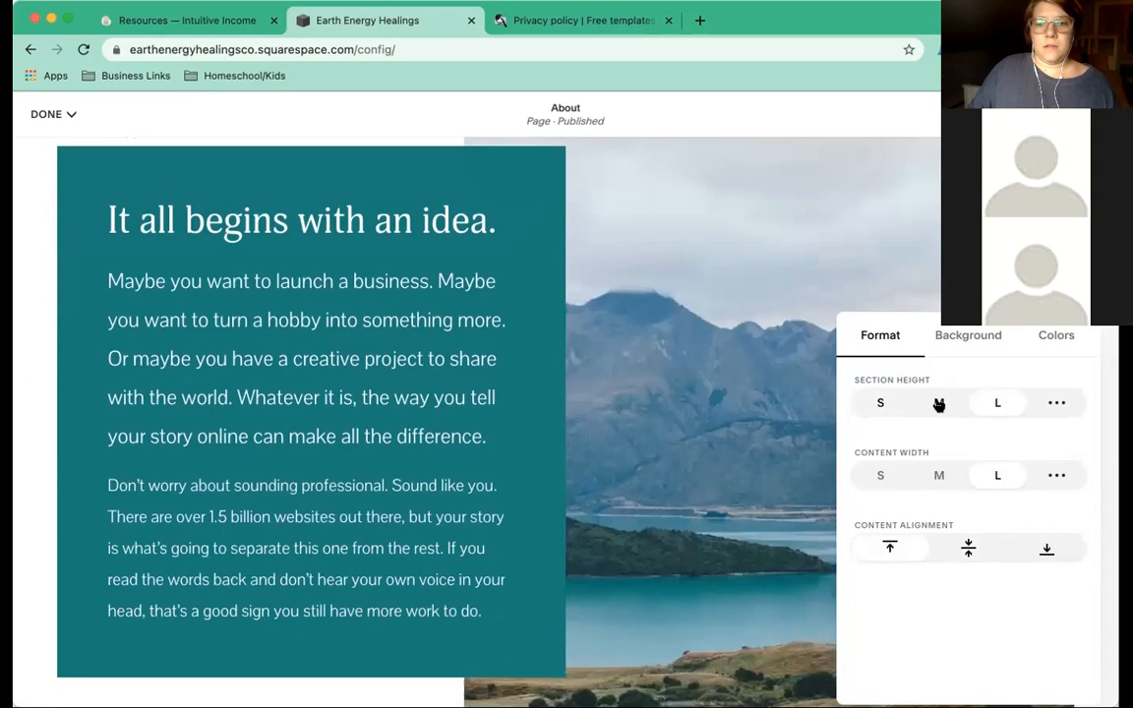
pyautogui.click(938, 403)
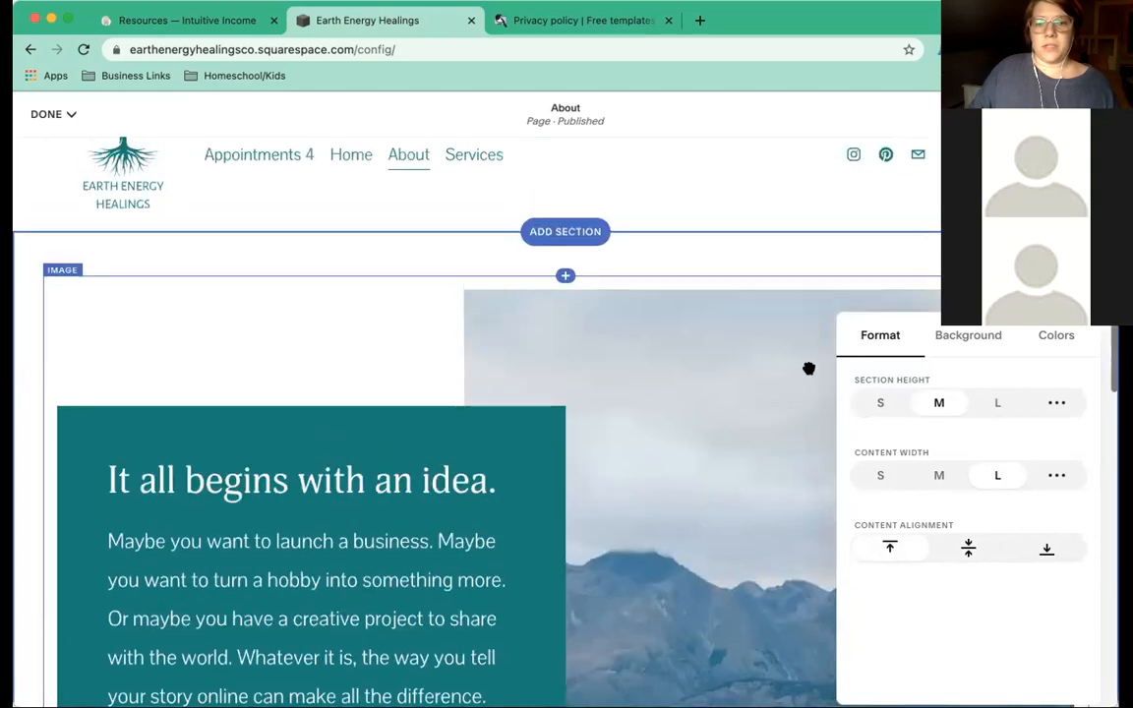
pyautogui.click(880, 403)
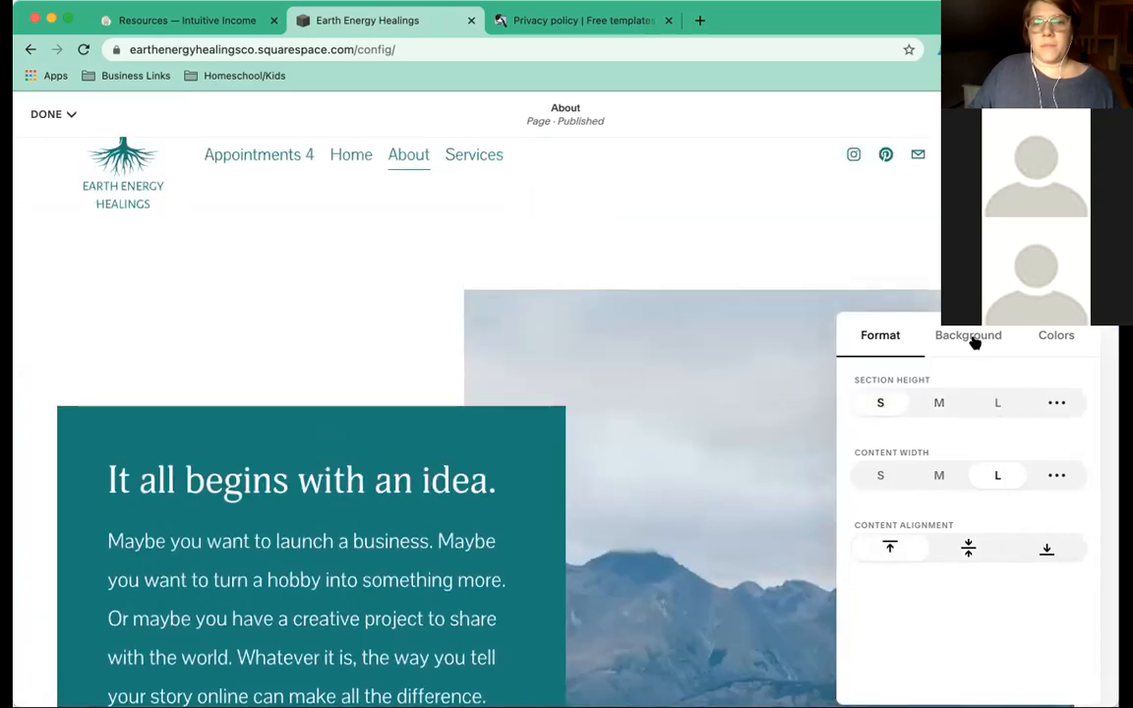
# Set section height to medium and try the Bright 2, Dark 1, Dark 2, Light 2 and Light 1 themes.
pyautogui.click(973, 339)
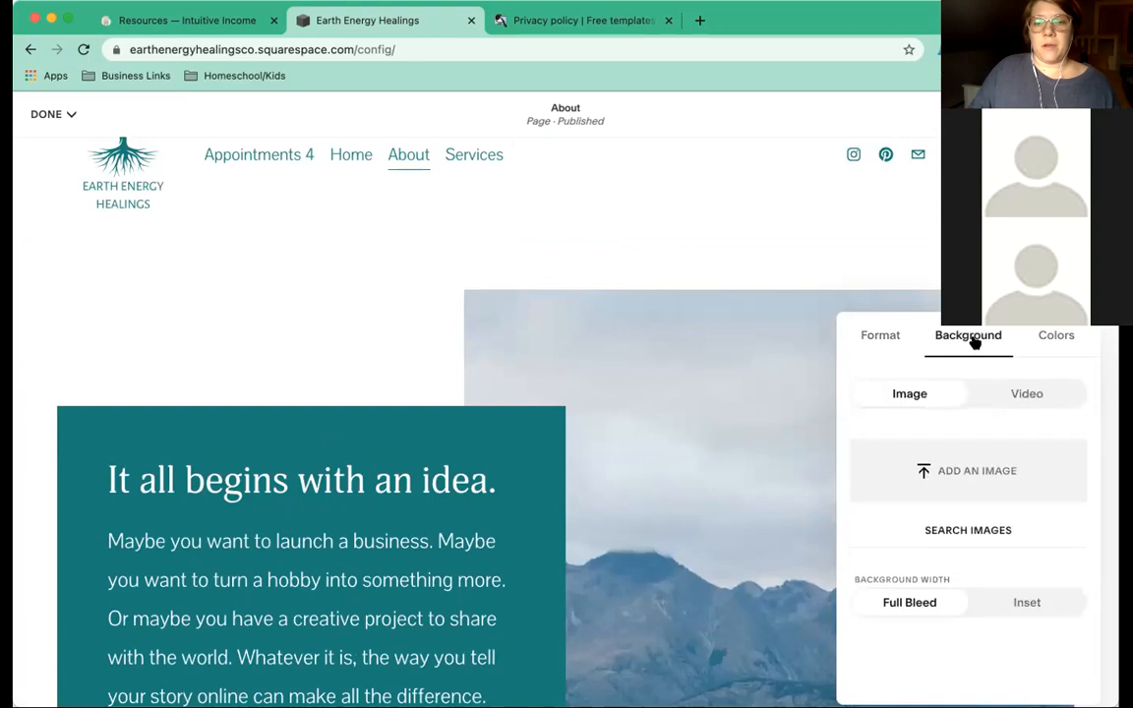
pyautogui.click(881, 335)
pyautogui.click(939, 404)
pyautogui.click(1050, 339)
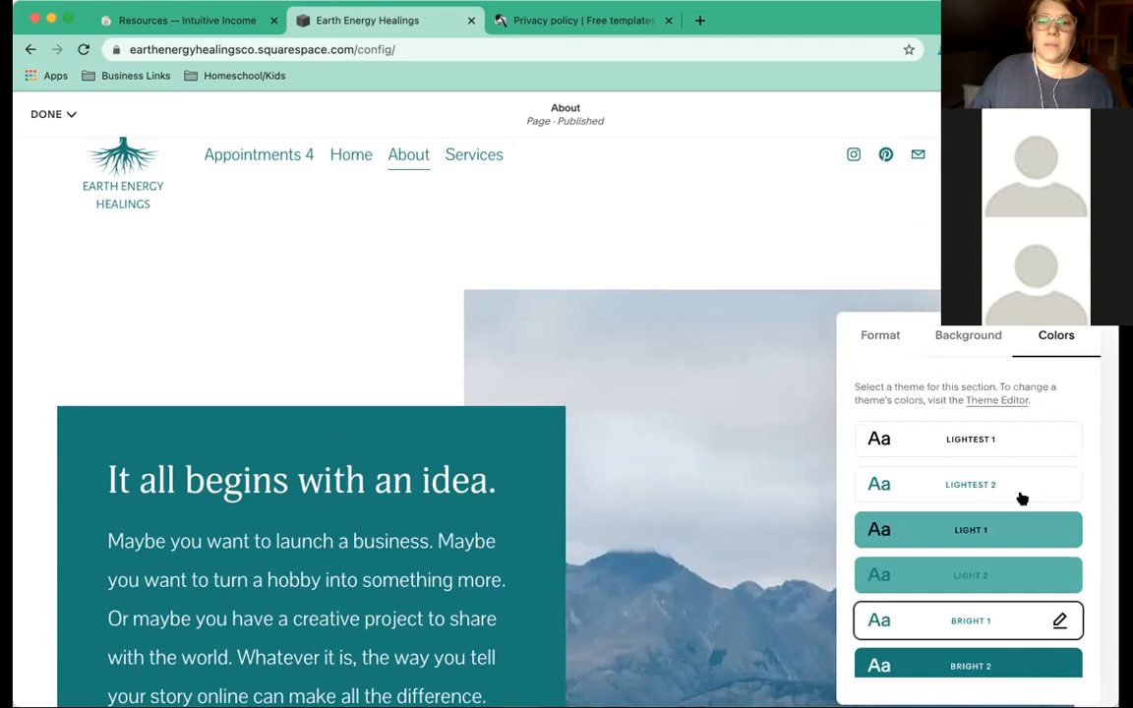
pyautogui.scroll(-3, 1022, 496)
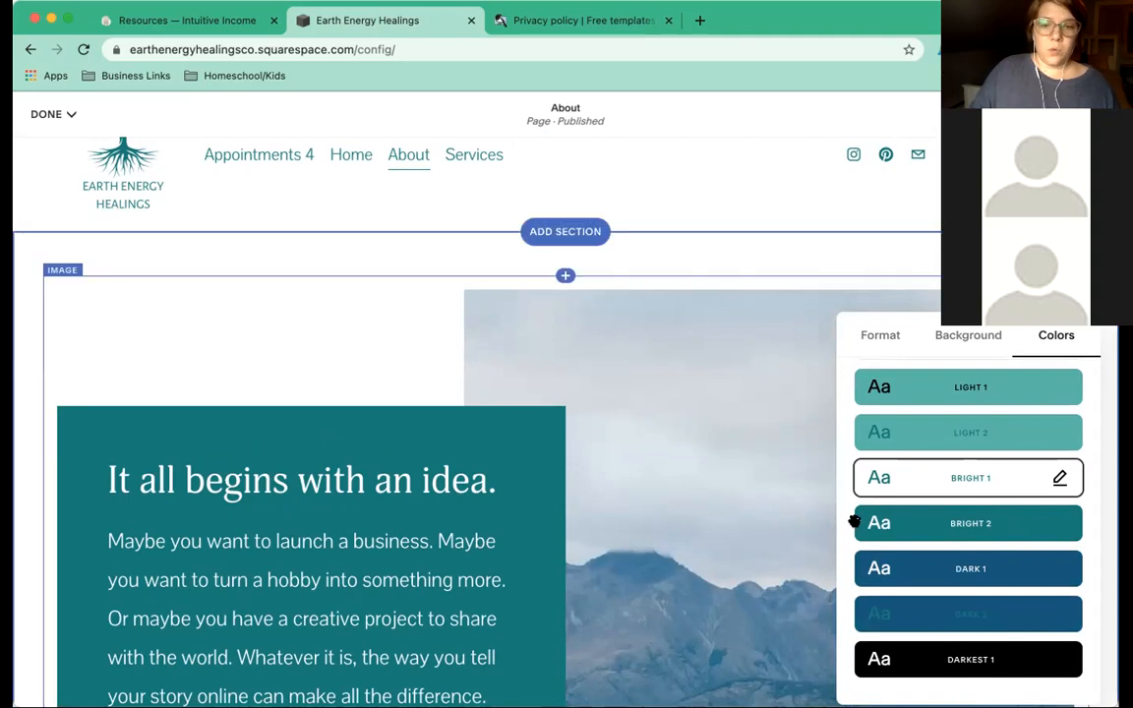
pyautogui.click(961, 519)
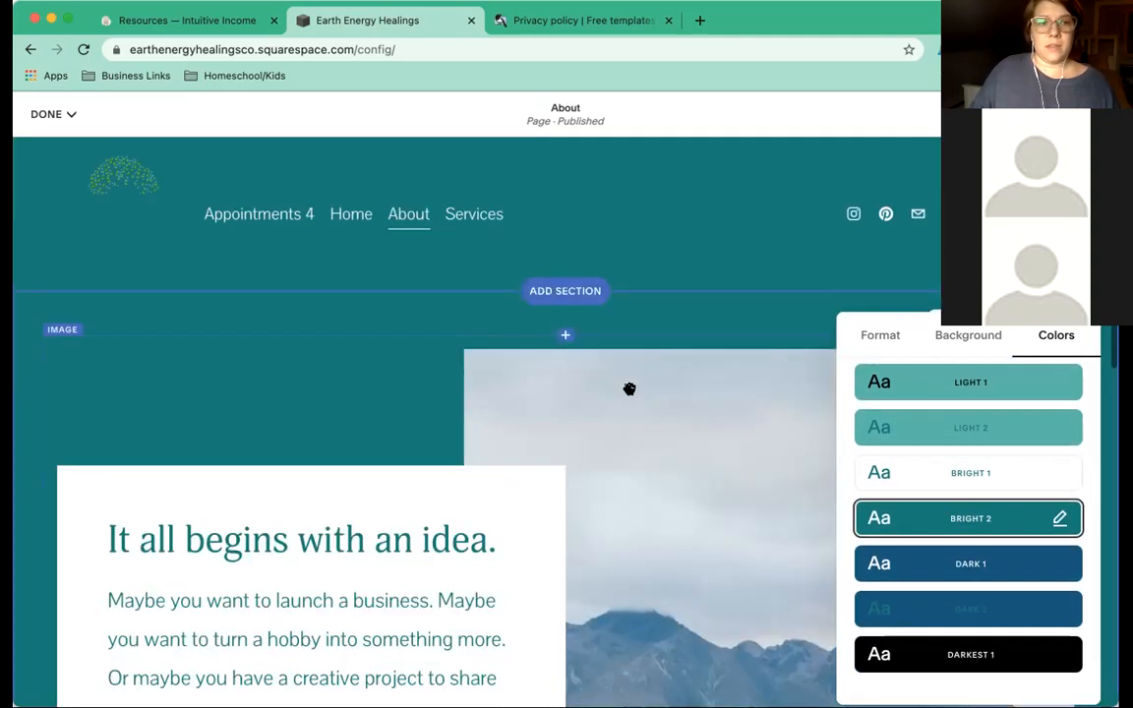
pyautogui.click(954, 567)
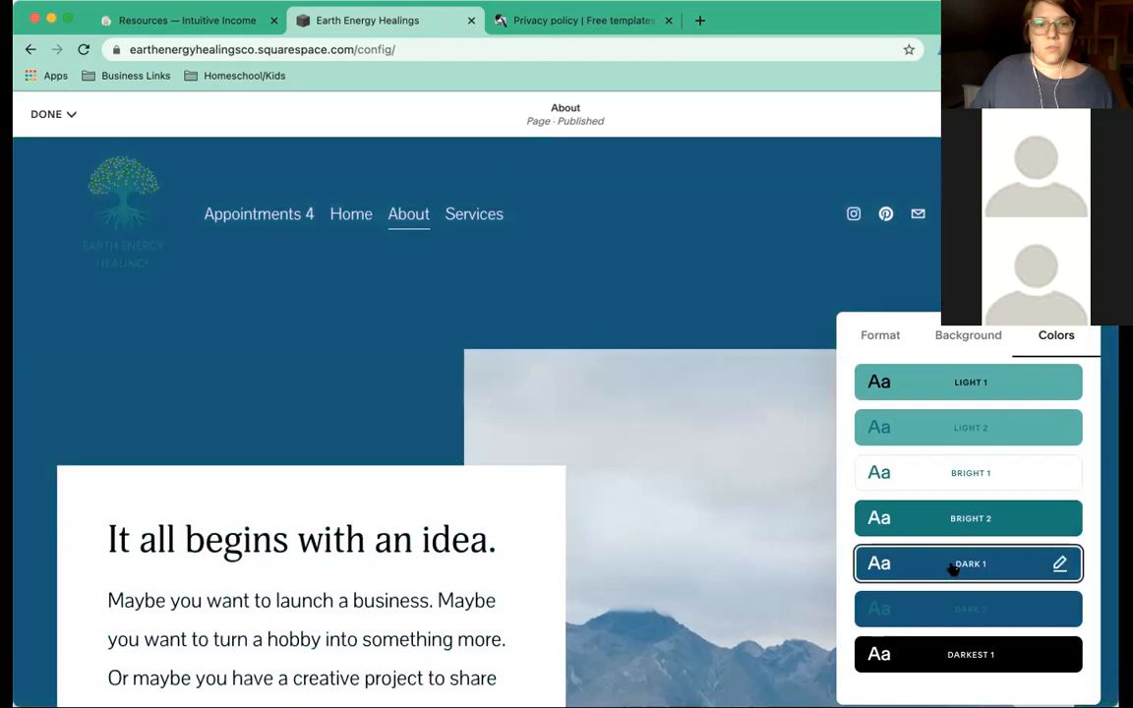
pyautogui.click(975, 610)
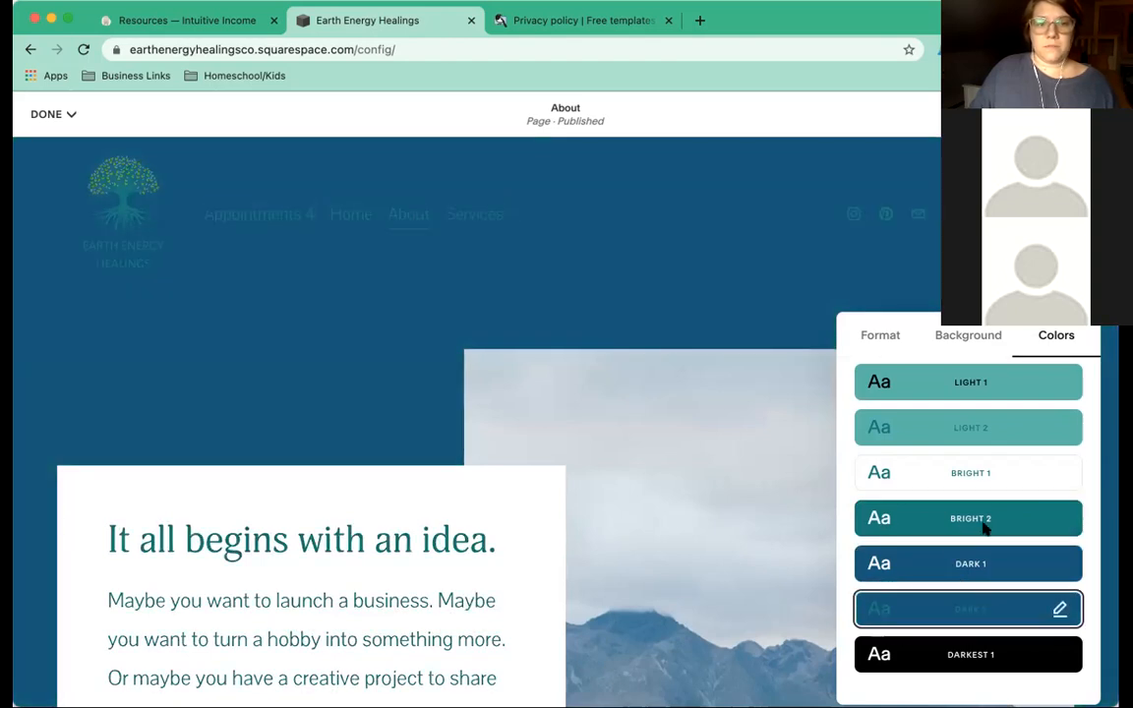
pyautogui.click(924, 427)
pyautogui.click(926, 386)
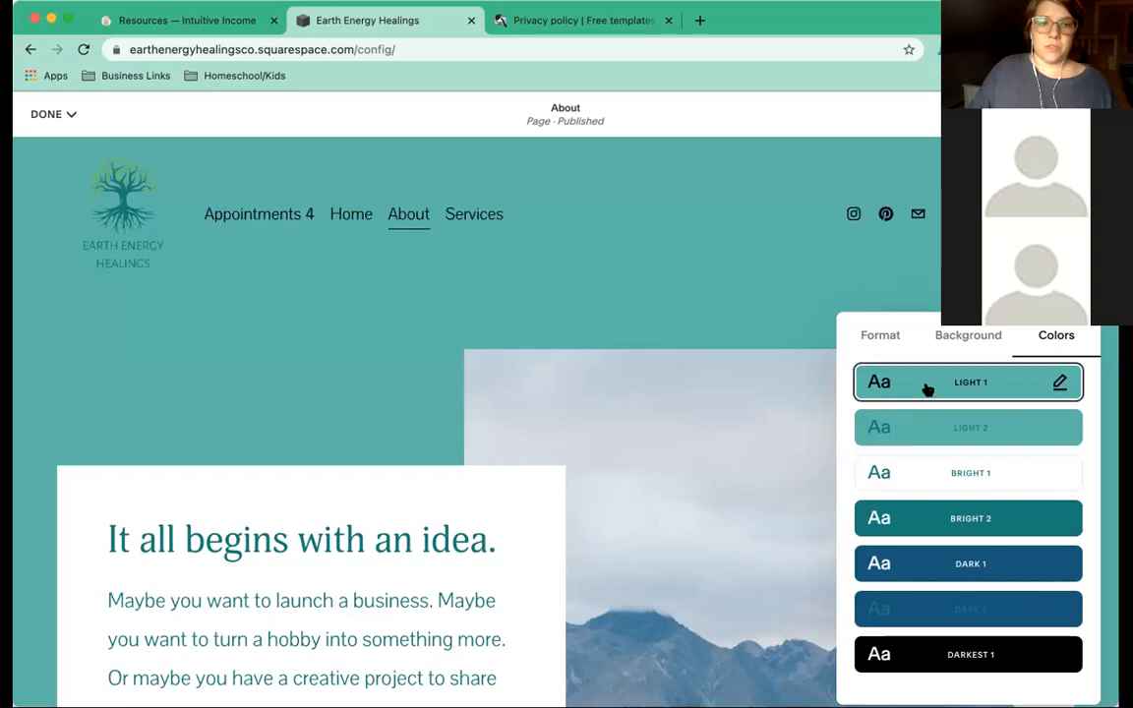
# Compare Lightest 2 and Lightest 1, then apply the Bright 1 theme to the section.
pyautogui.scroll(2, 916, 423)
pyautogui.scroll(2, 916, 430)
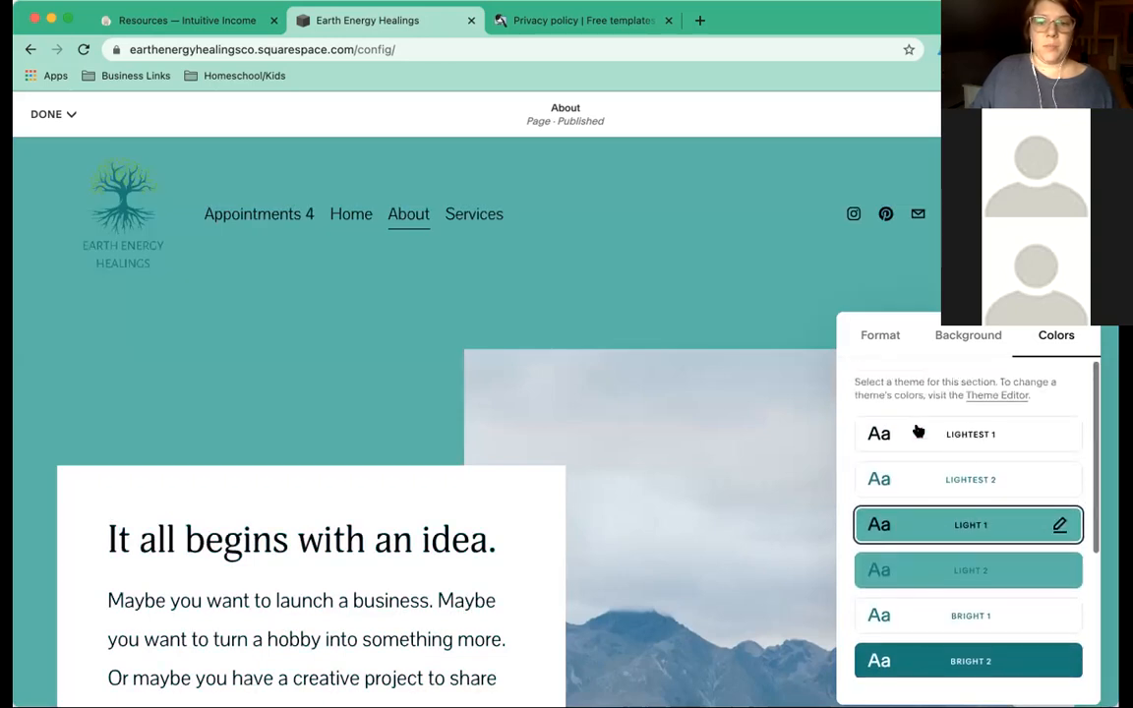
pyautogui.click(973, 487)
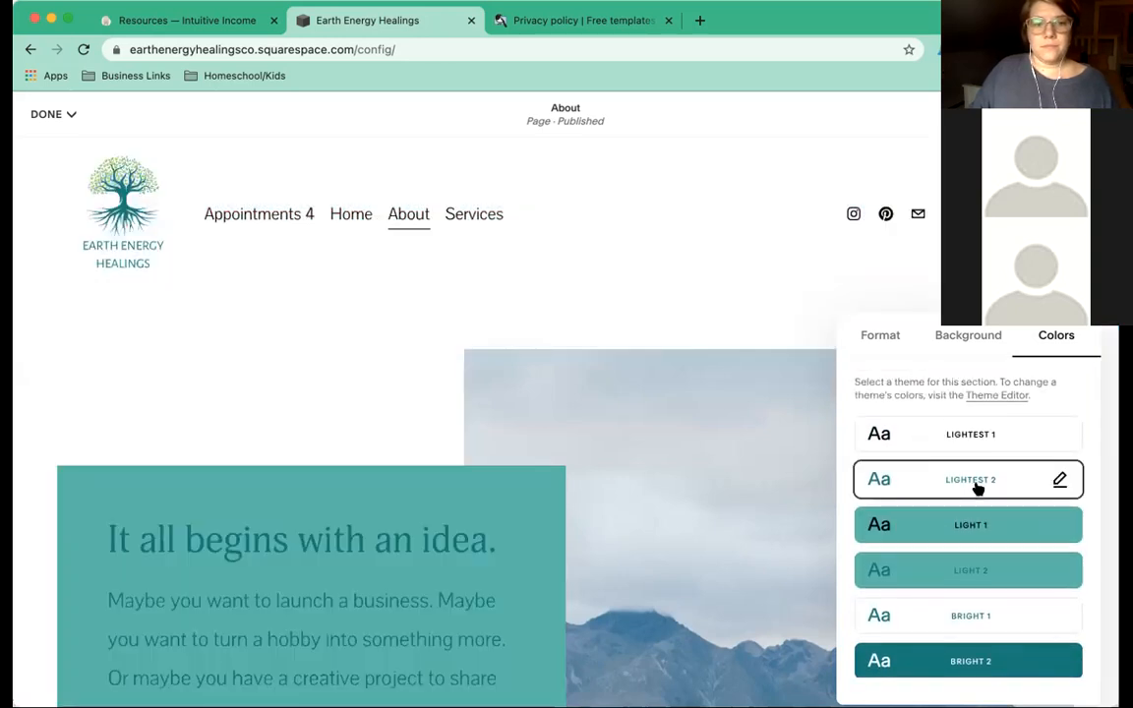
pyautogui.click(937, 436)
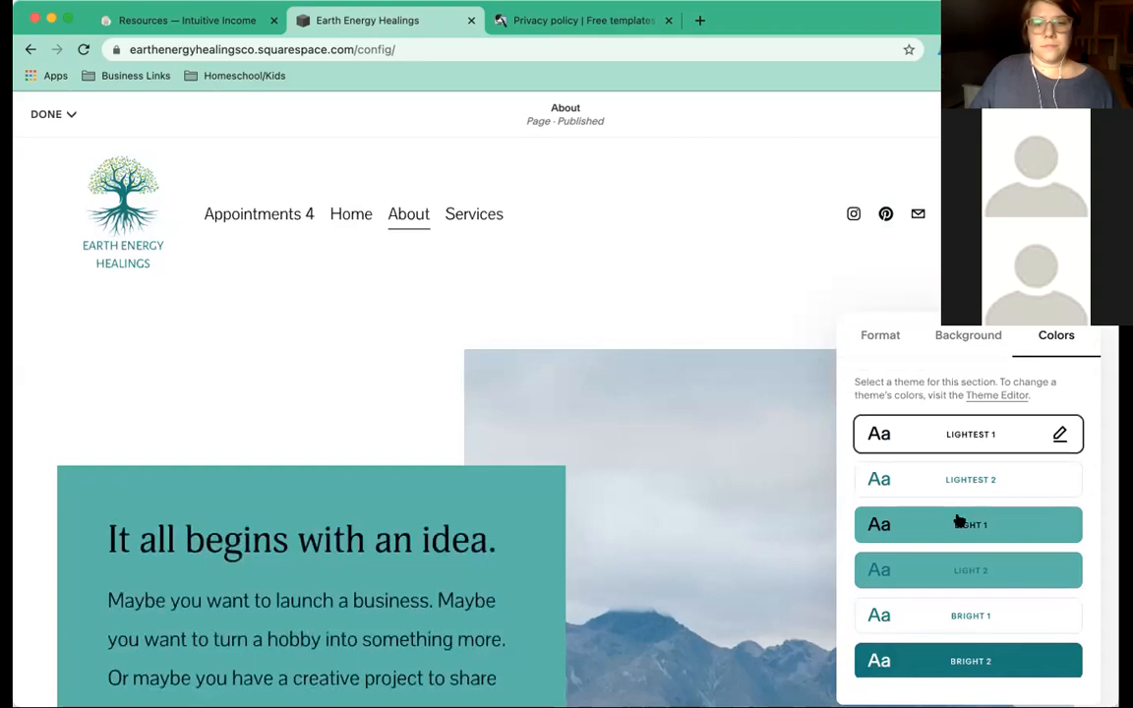
pyautogui.scroll(-5, 958, 522)
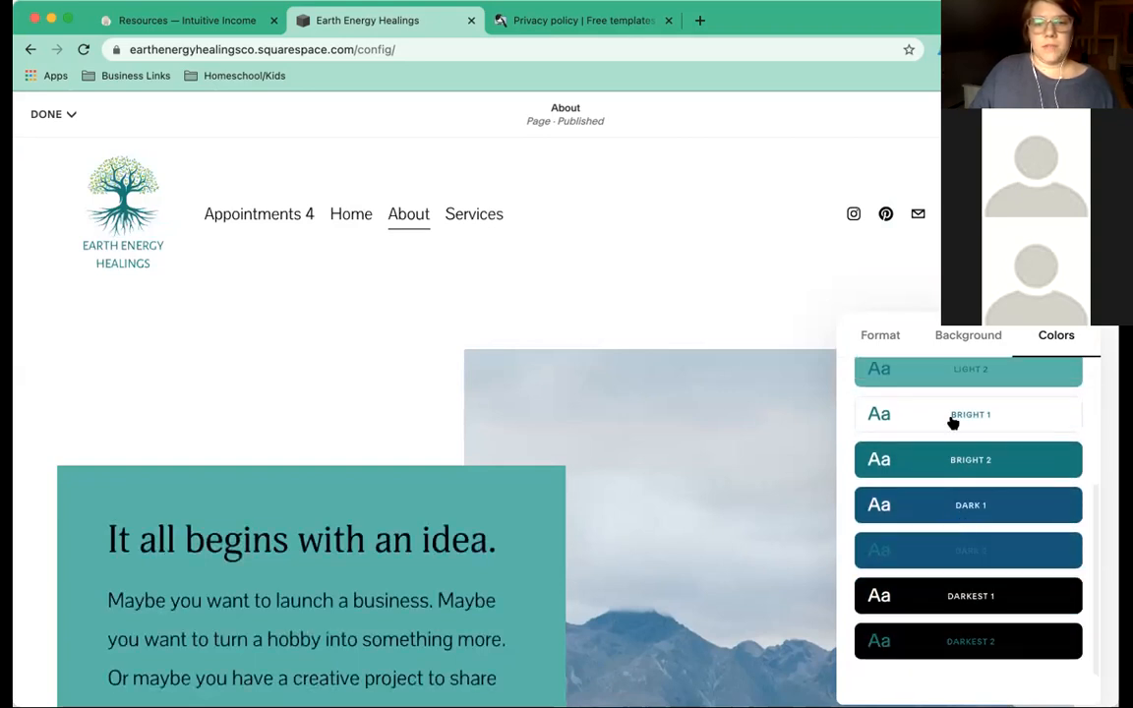
pyautogui.click(953, 423)
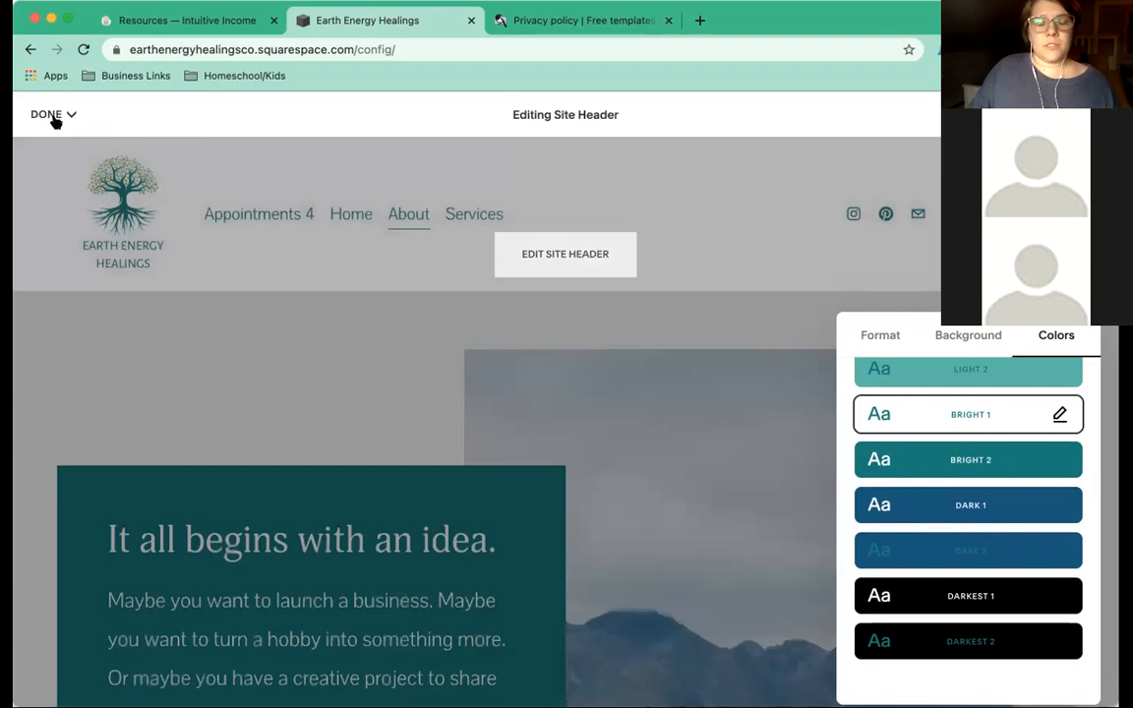
# Save the section colour changes, then start a new Main Navigation page from the Pages panel.
pyautogui.click(55, 120)
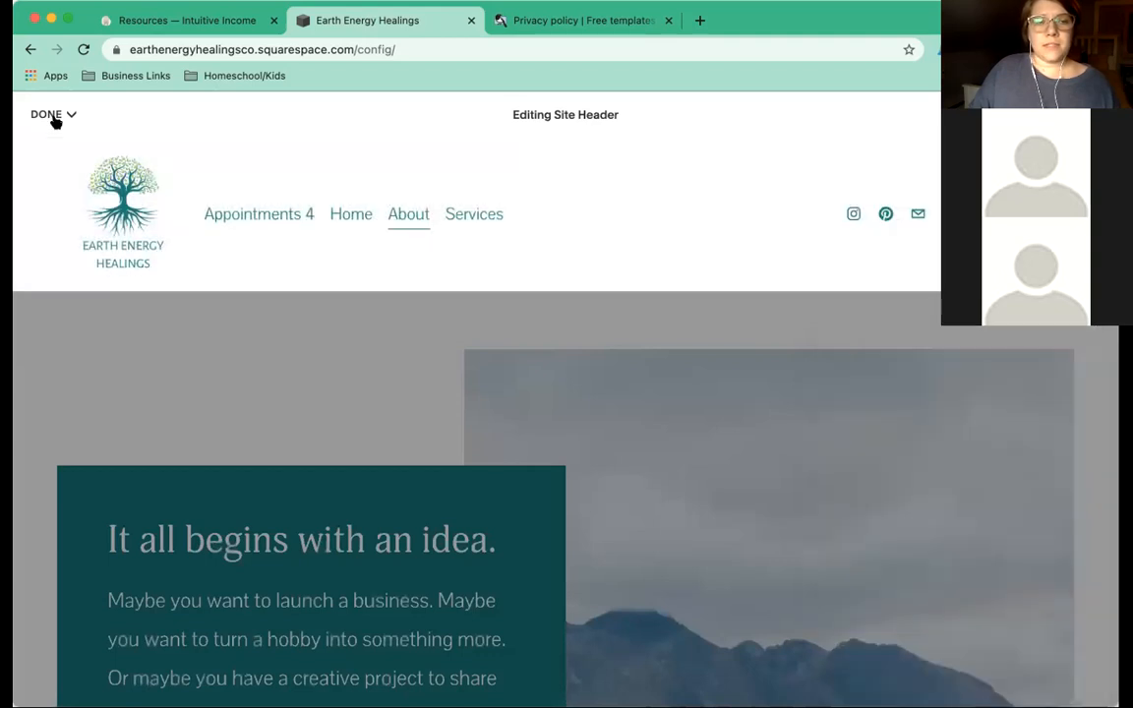
pyautogui.moveTo(54, 118)
pyautogui.click(47, 144)
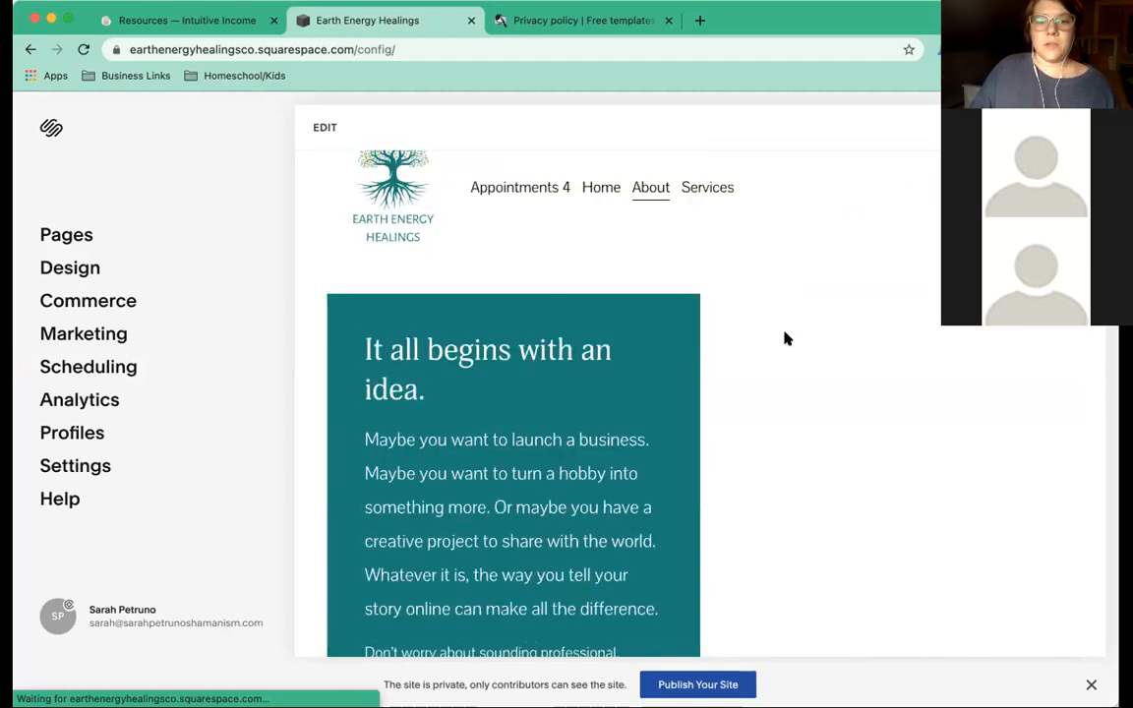
pyautogui.click(75, 238)
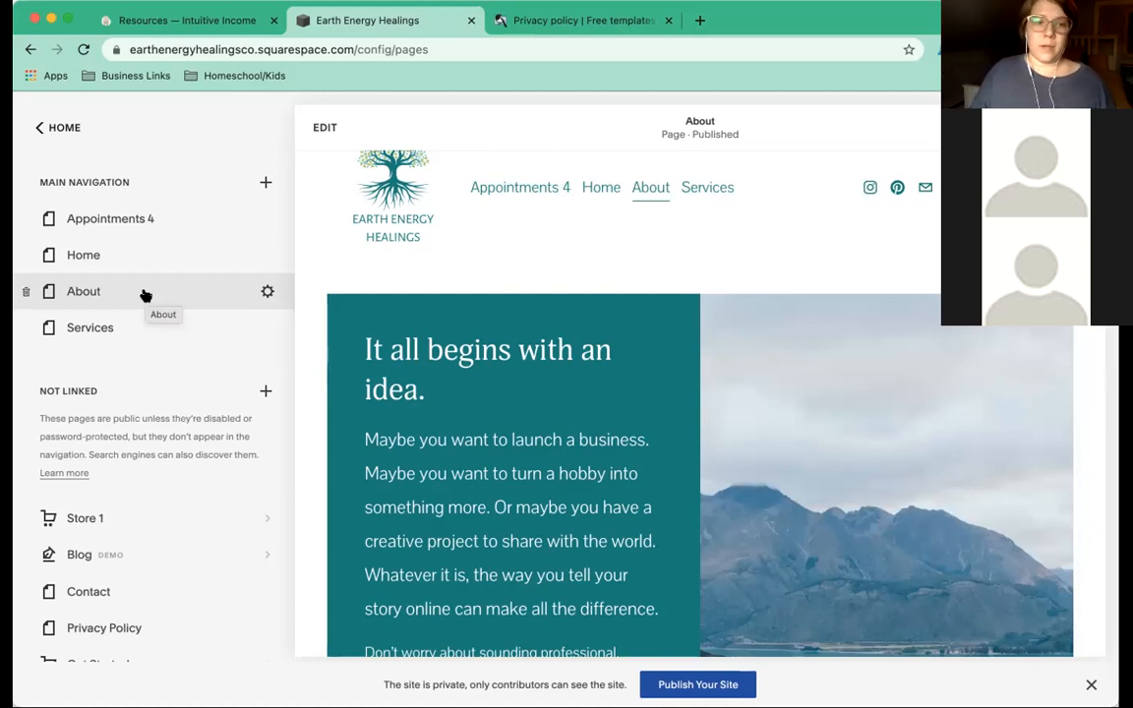
pyautogui.click(266, 183)
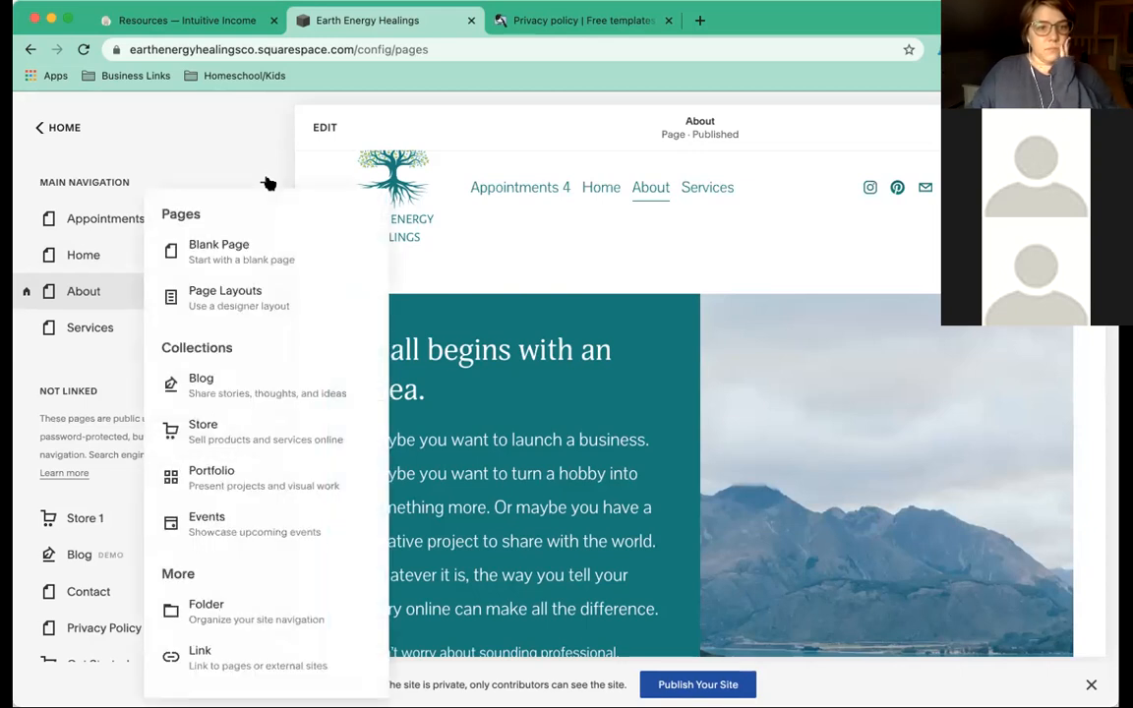
# Browse the About category in Page Layouts and create a page from the About 1 template.
pyautogui.click(221, 295)
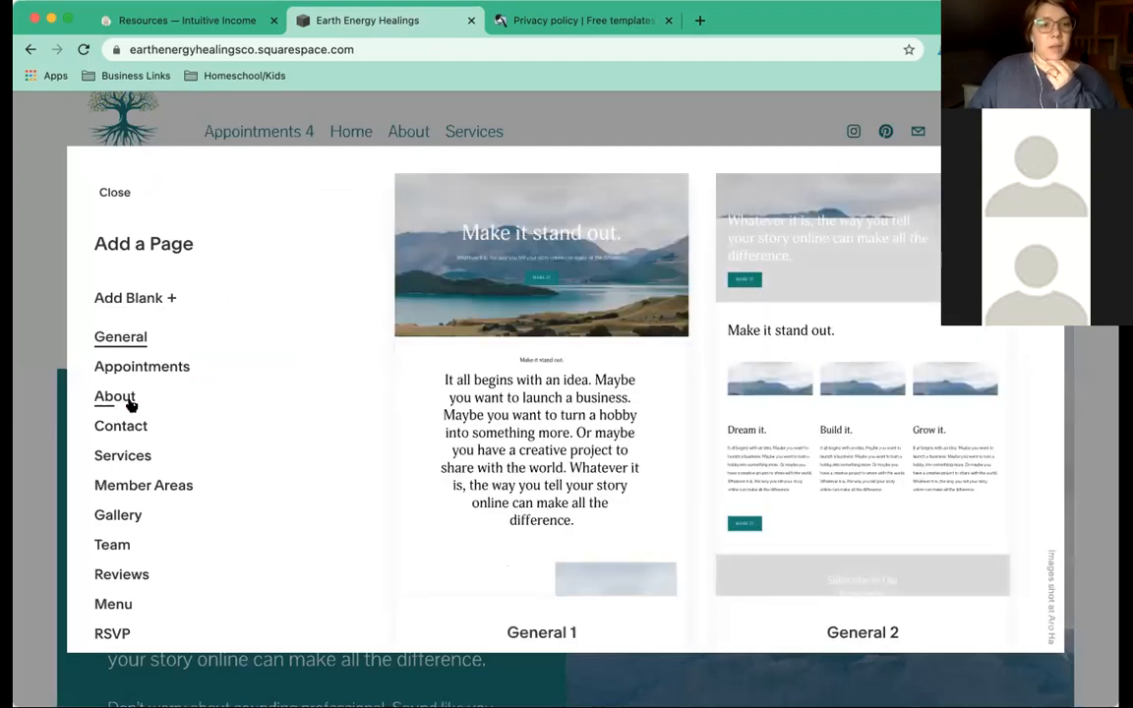
pyautogui.scroll(-2, 131, 401)
pyautogui.scroll(2, 131, 401)
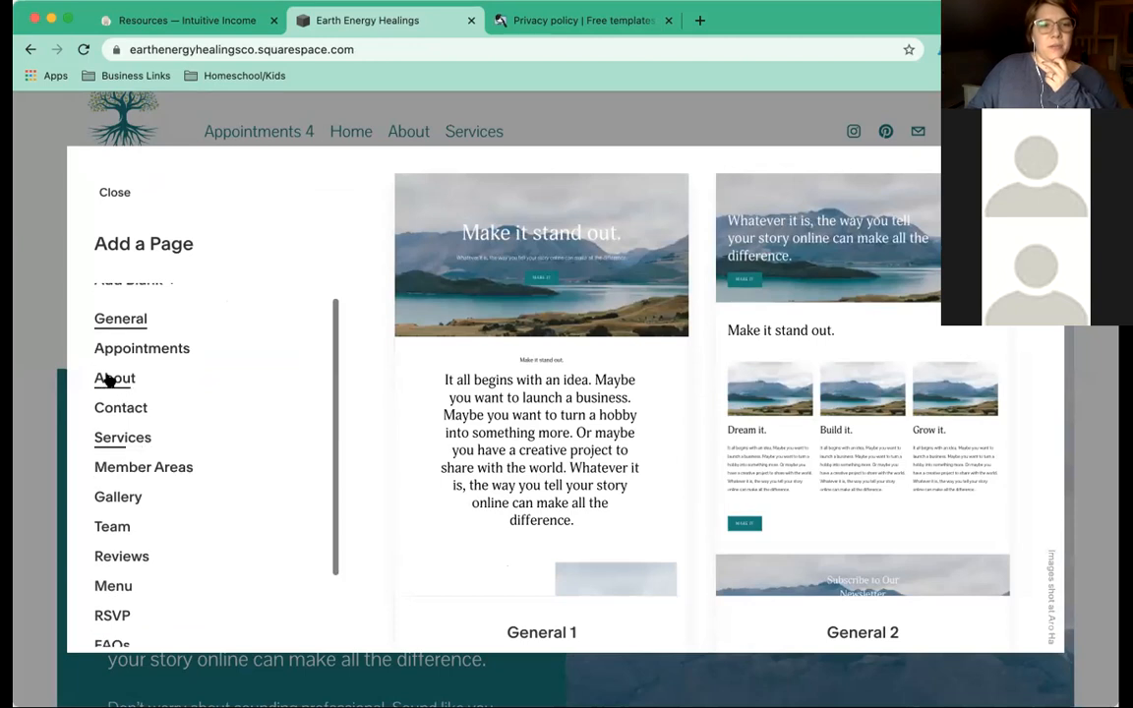
pyautogui.click(110, 380)
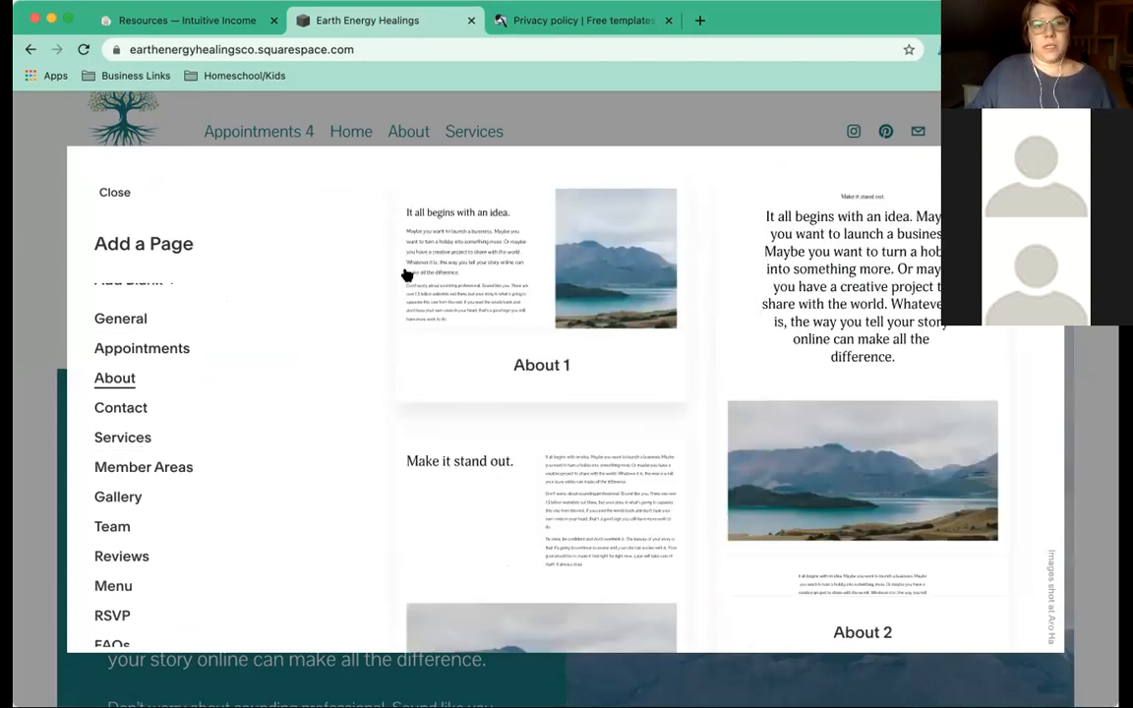
pyautogui.scroll(-2, 801, 314)
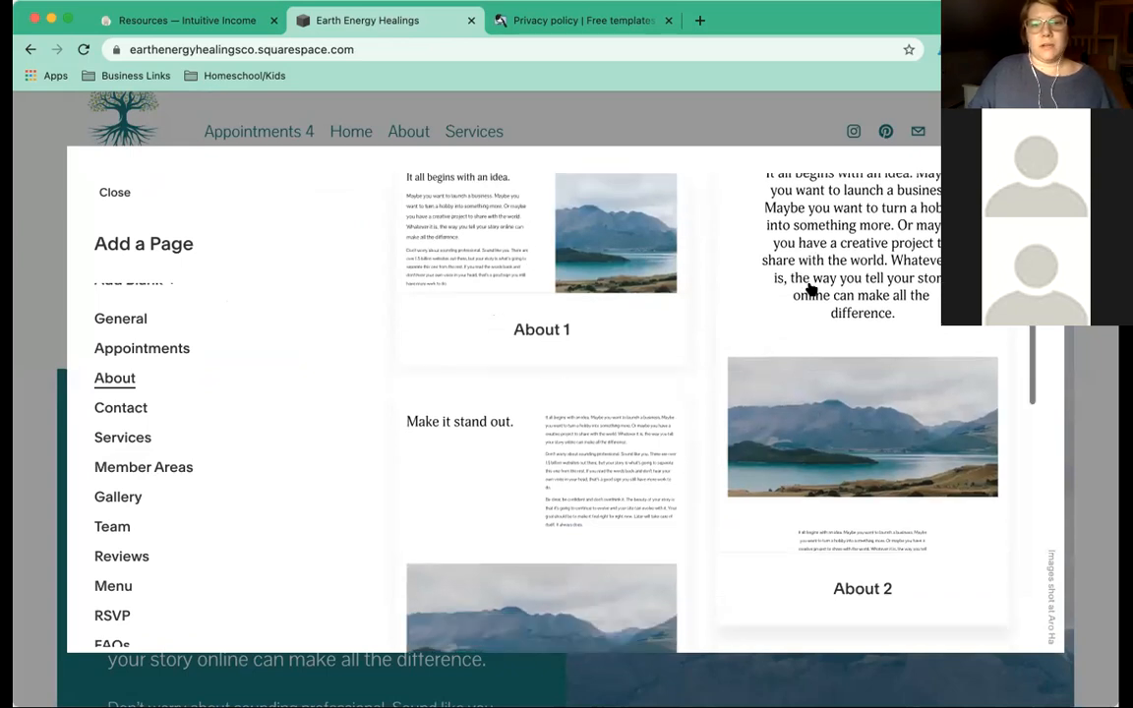
pyautogui.scroll(-5, 811, 290)
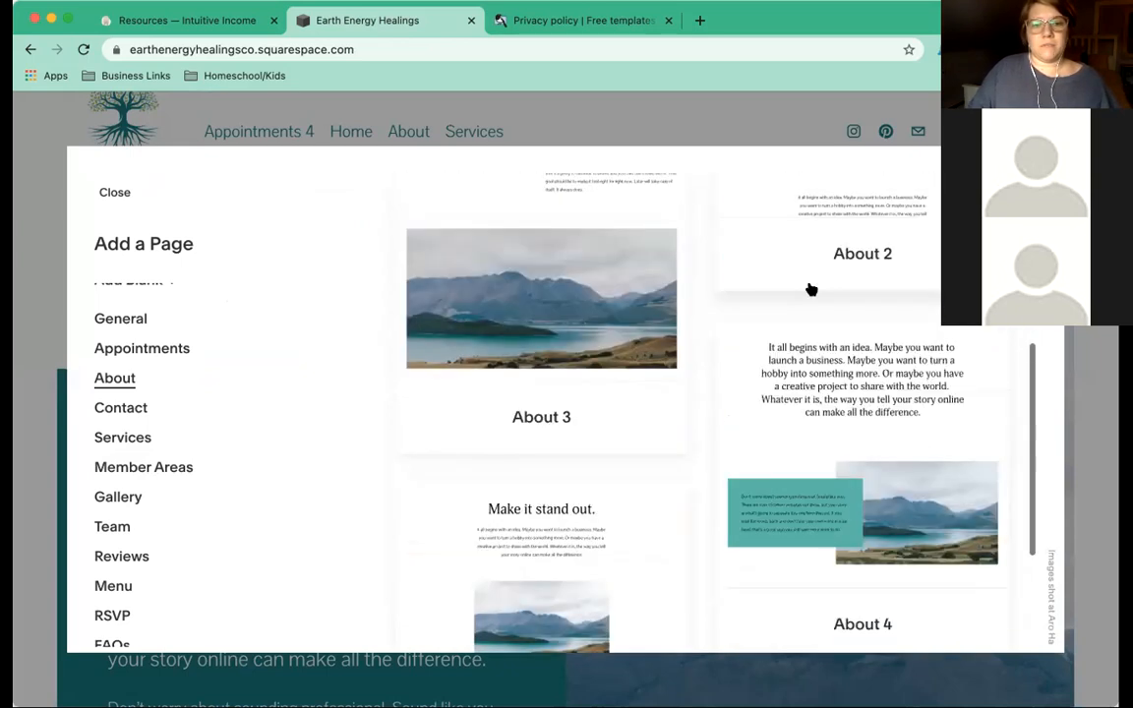
pyautogui.scroll(-4, 811, 290)
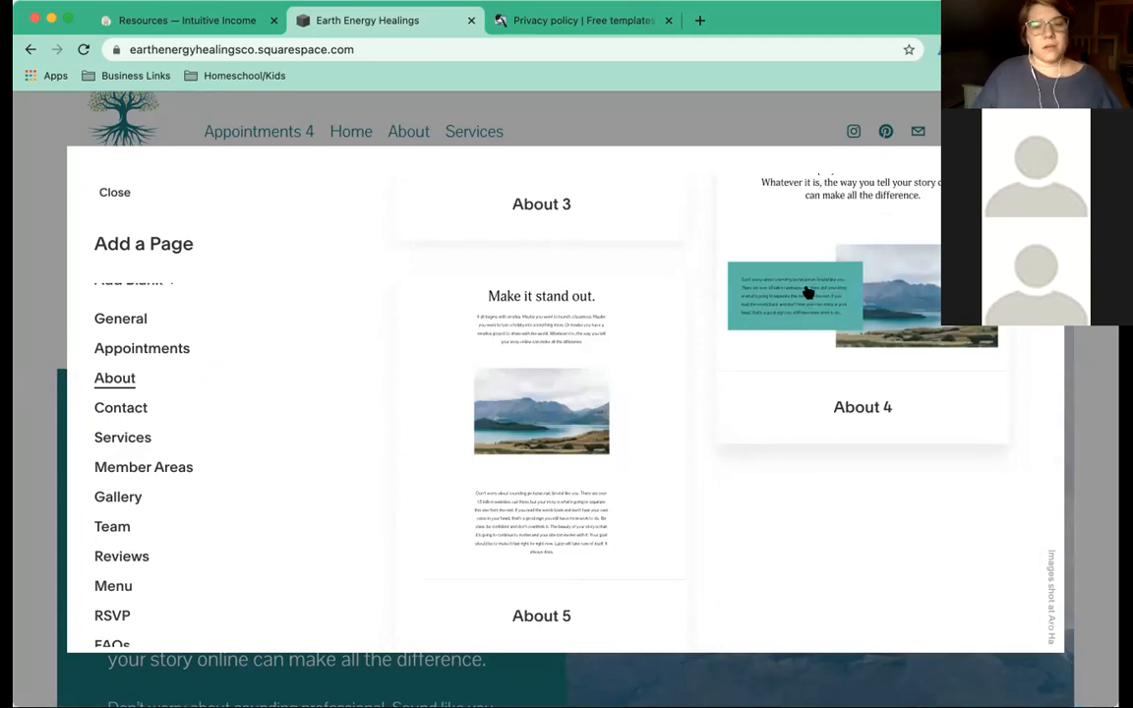
pyautogui.scroll(3, 757, 344)
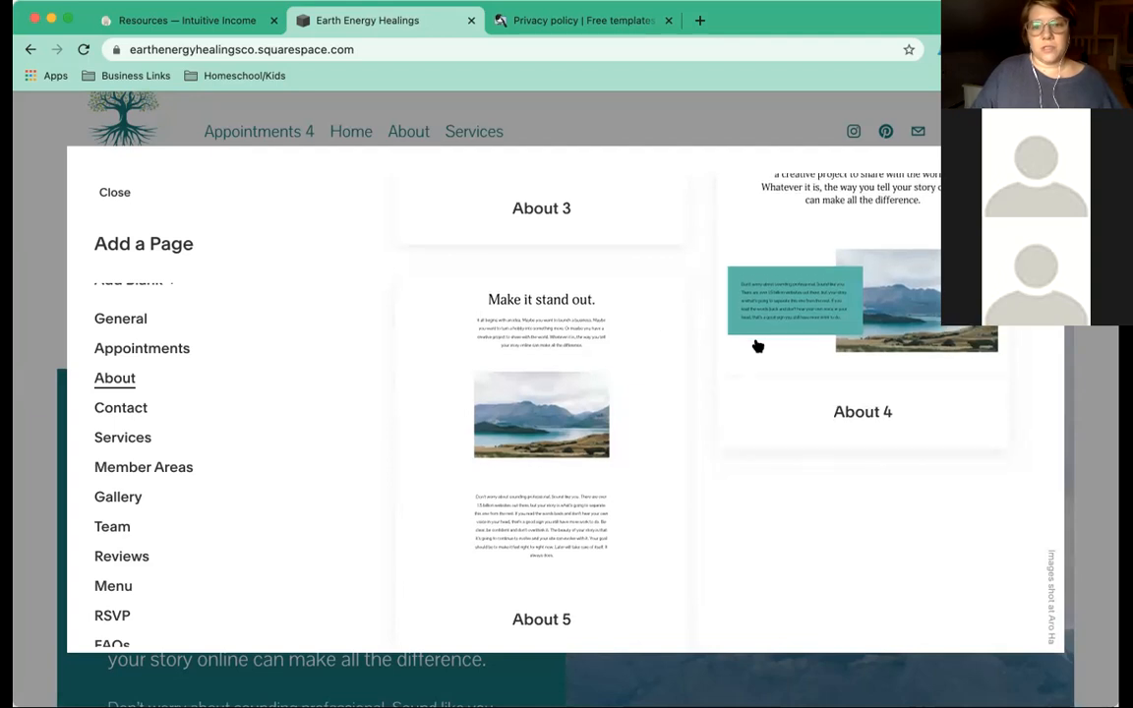
pyautogui.scroll(3, 757, 344)
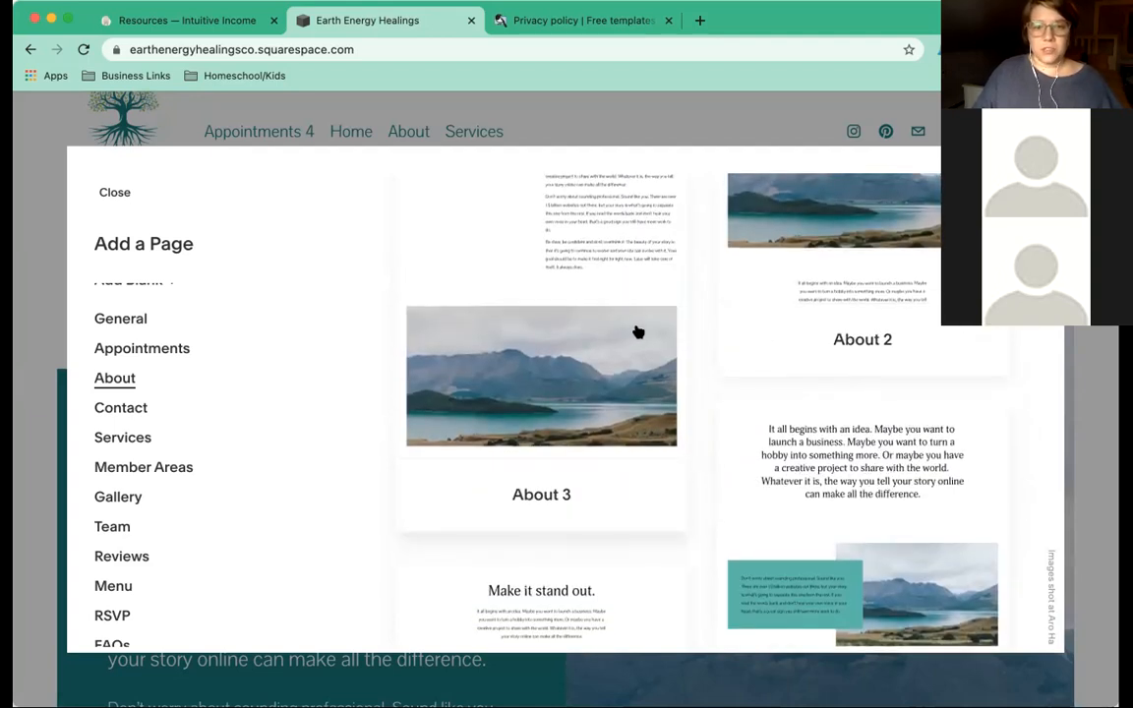
pyautogui.scroll(5, 637, 333)
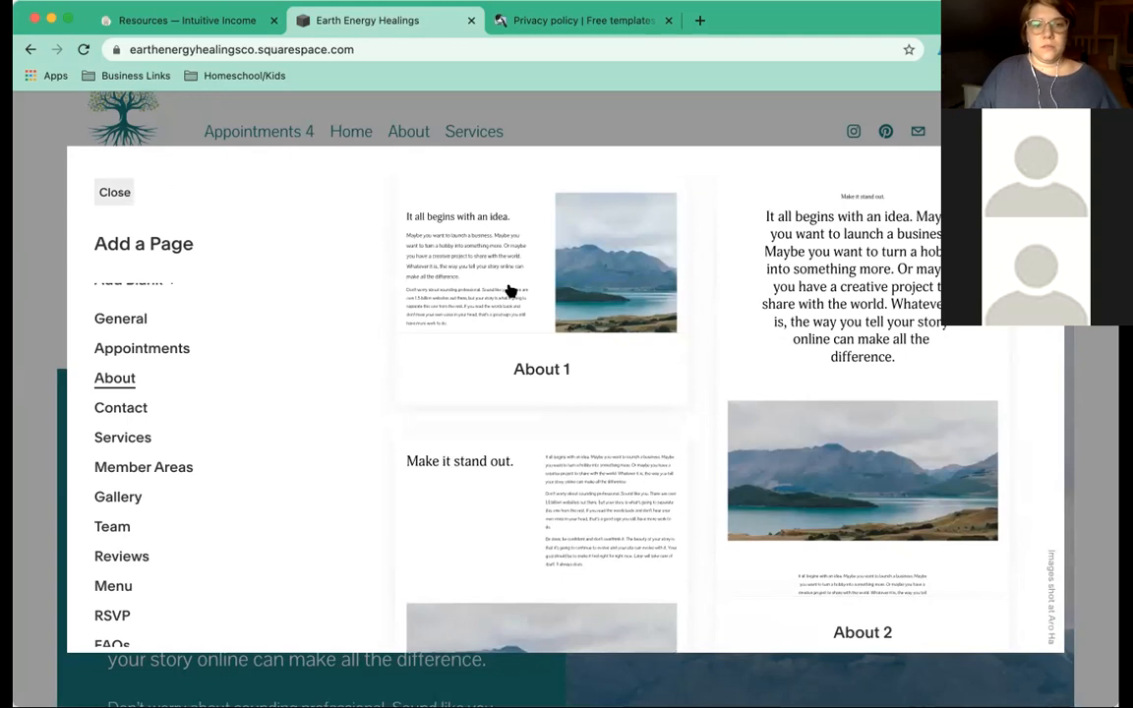
pyautogui.click(551, 364)
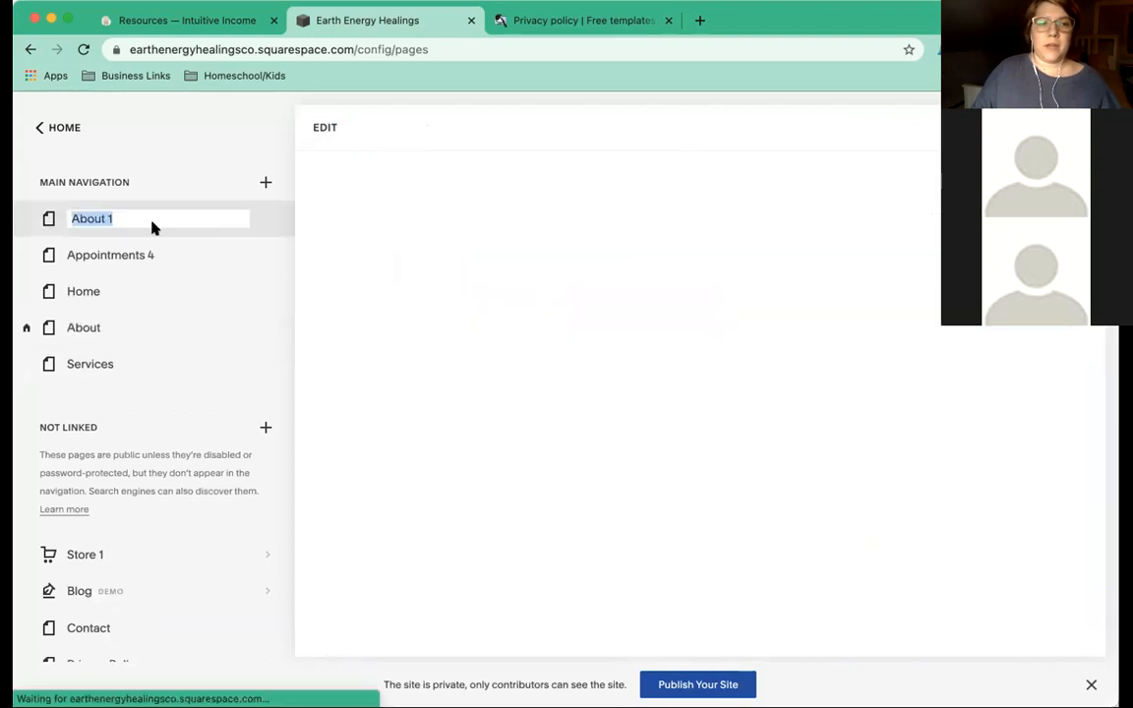
# Keep the name 'About 1', review its Social Image, SEO and General settings, then request deletion.
pyautogui.click(176, 222)
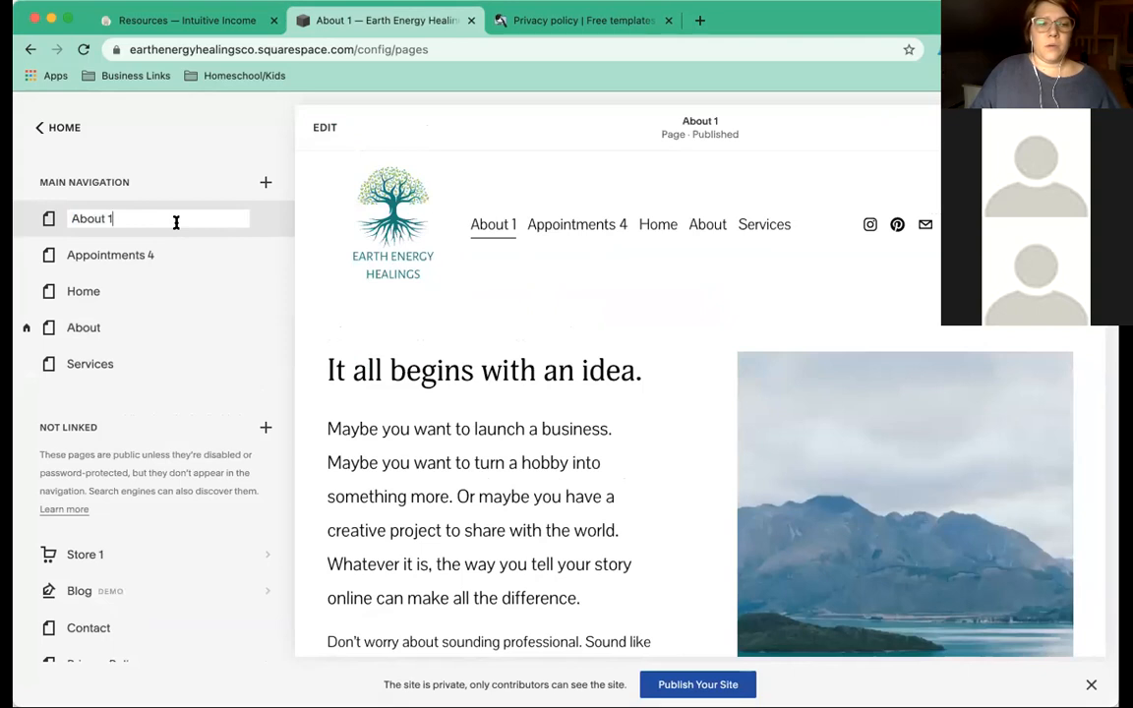
pyautogui.press('Return')
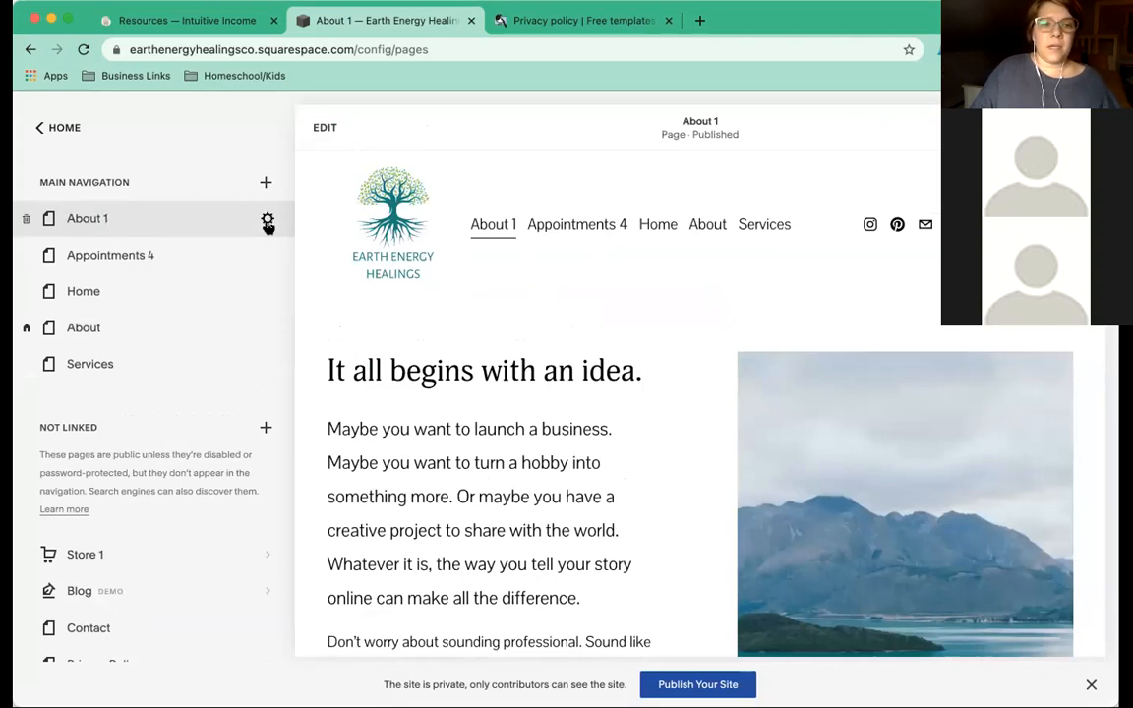
pyautogui.click(267, 223)
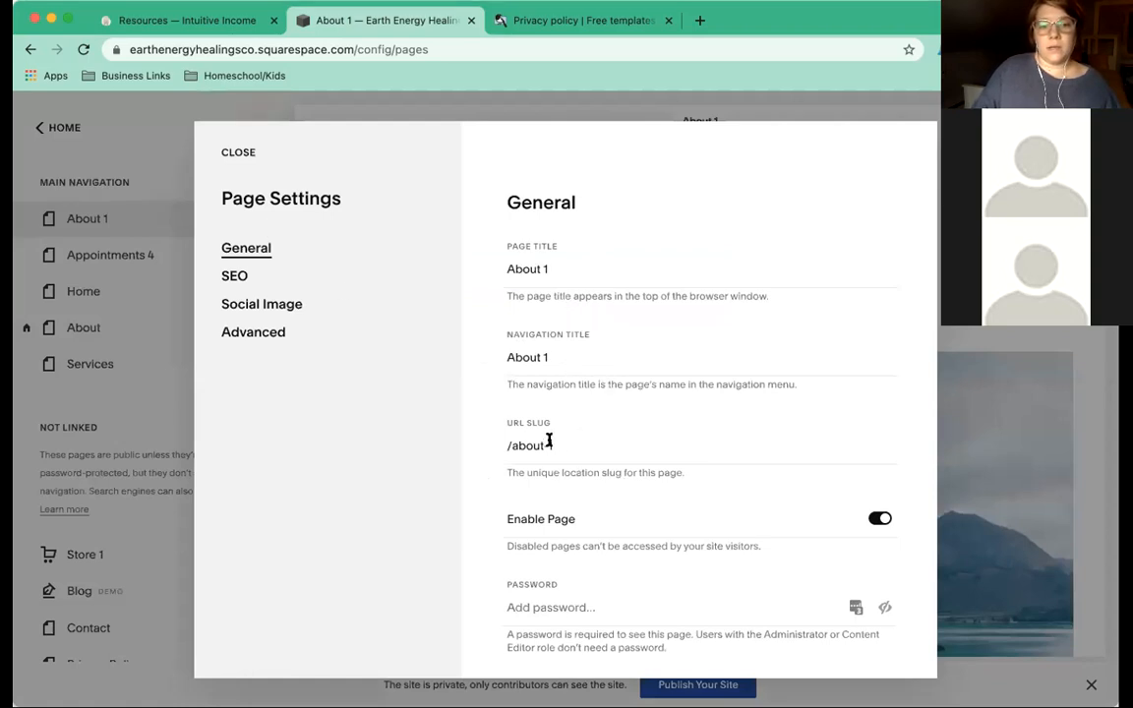
pyautogui.click(261, 305)
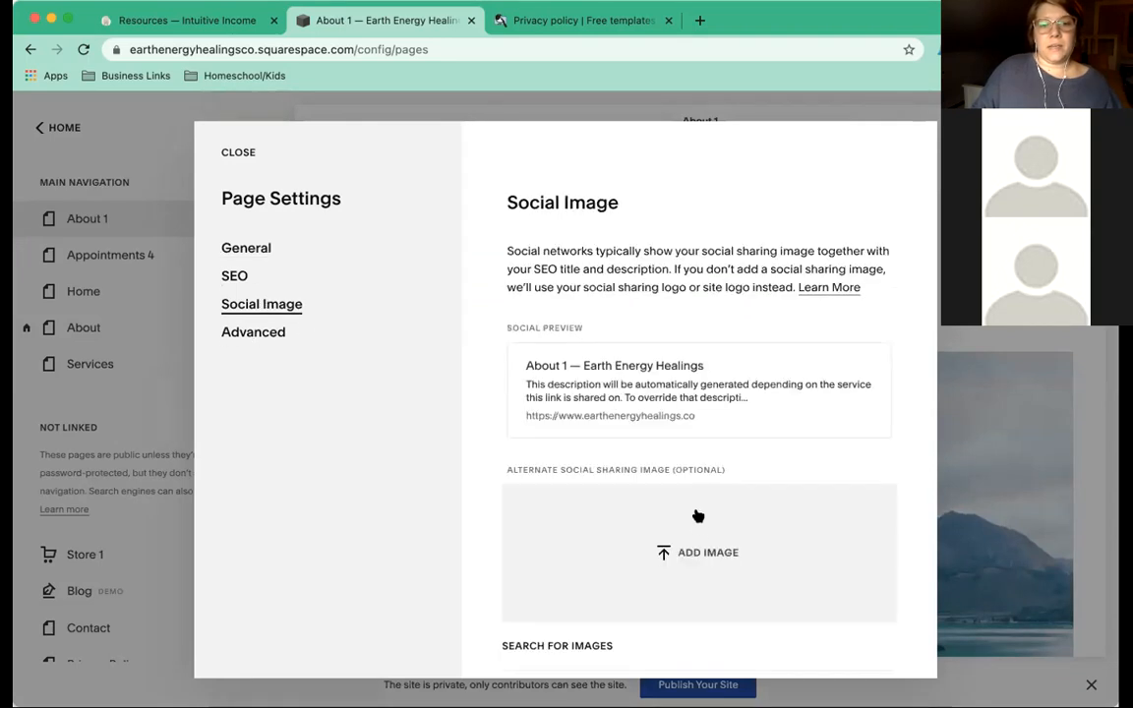
pyautogui.scroll(-1, 698, 513)
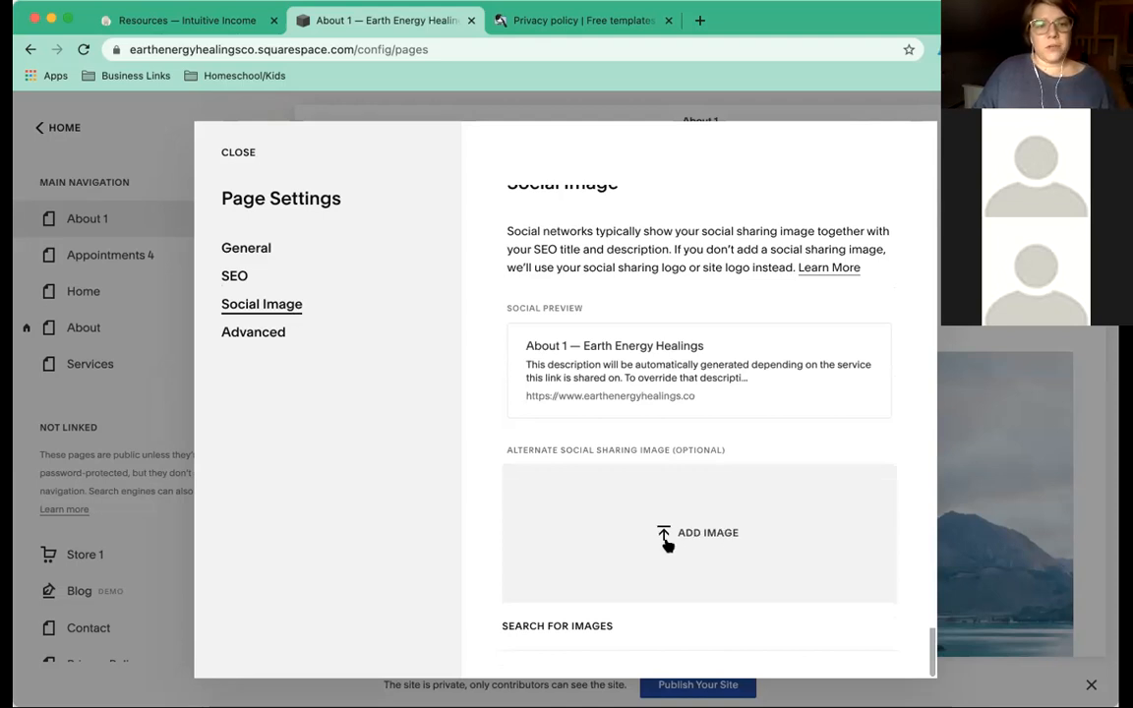
pyautogui.click(282, 276)
pyautogui.click(241, 252)
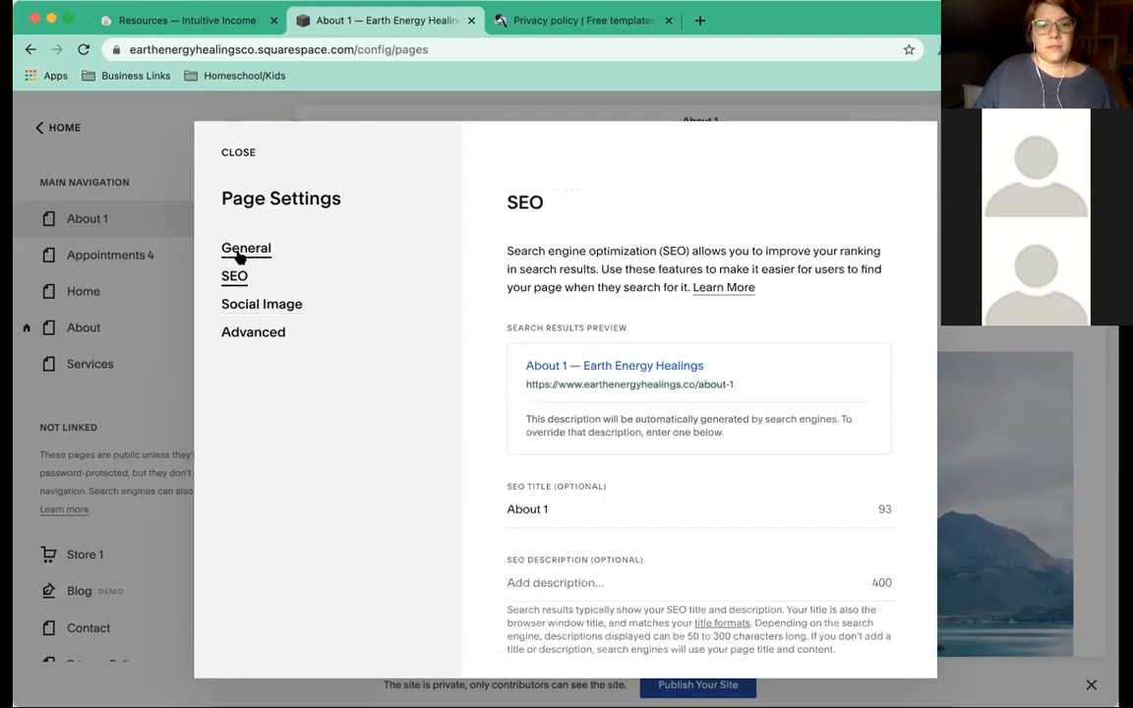
pyautogui.scroll(-3, 507, 346)
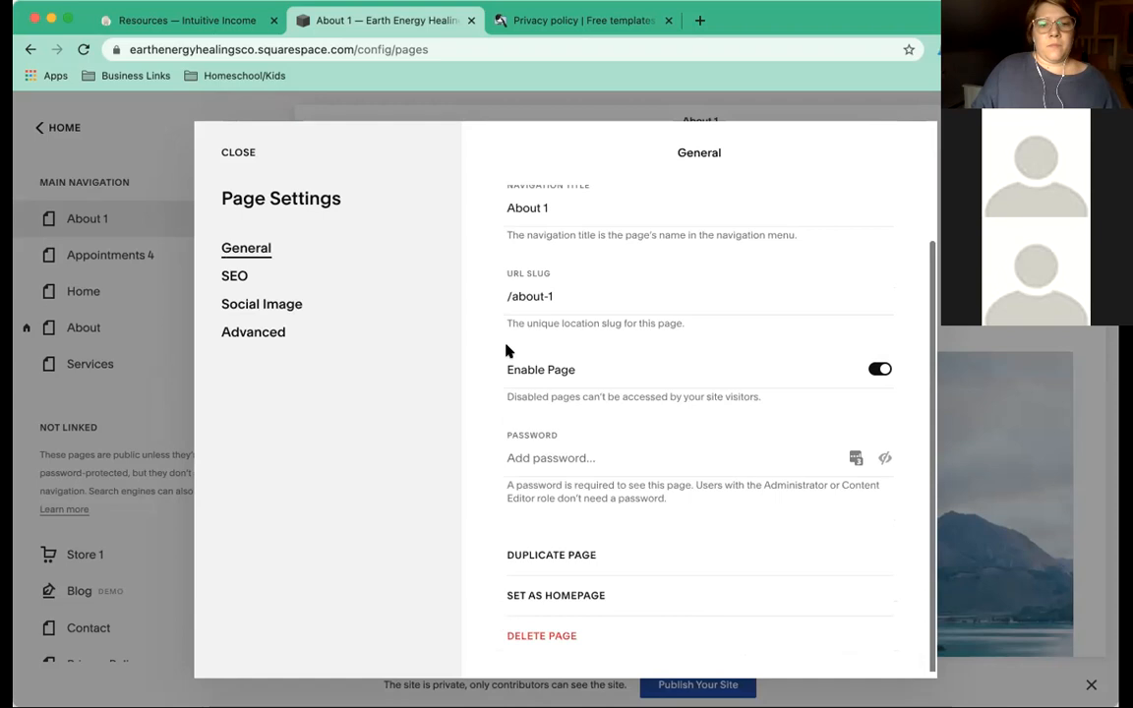
pyautogui.click(244, 159)
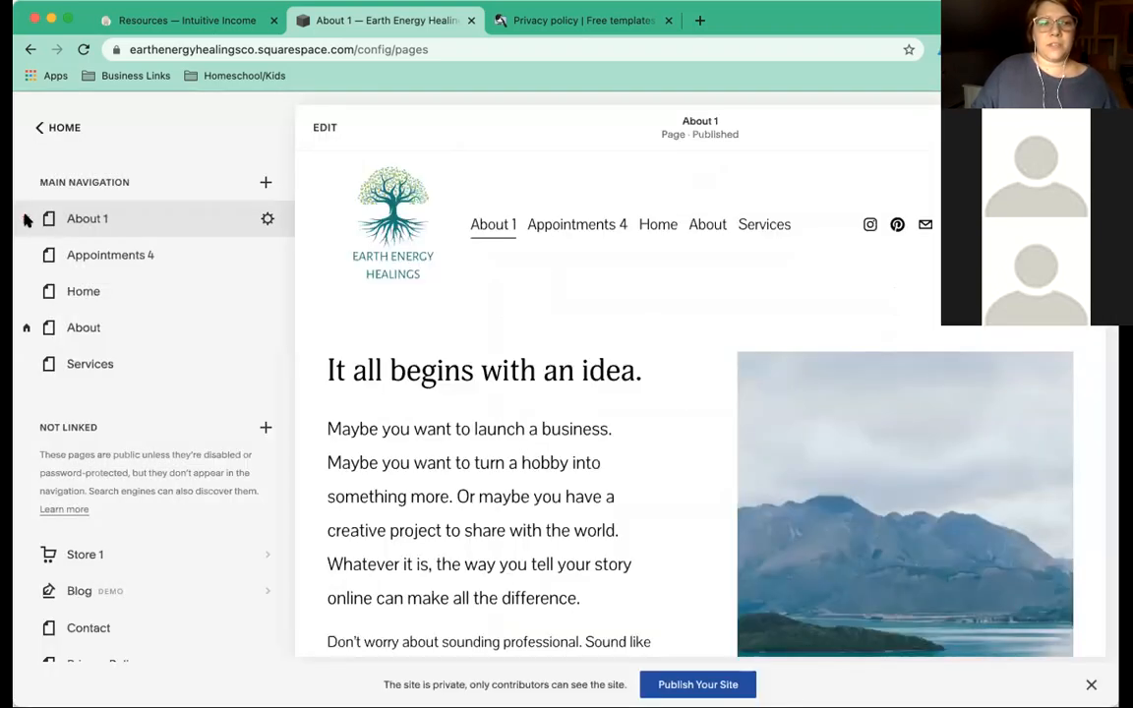
pyautogui.click(27, 220)
# Confirm deleting About 1, glance at the About page settings, and enter About page edit mode.
pyautogui.click(662, 430)
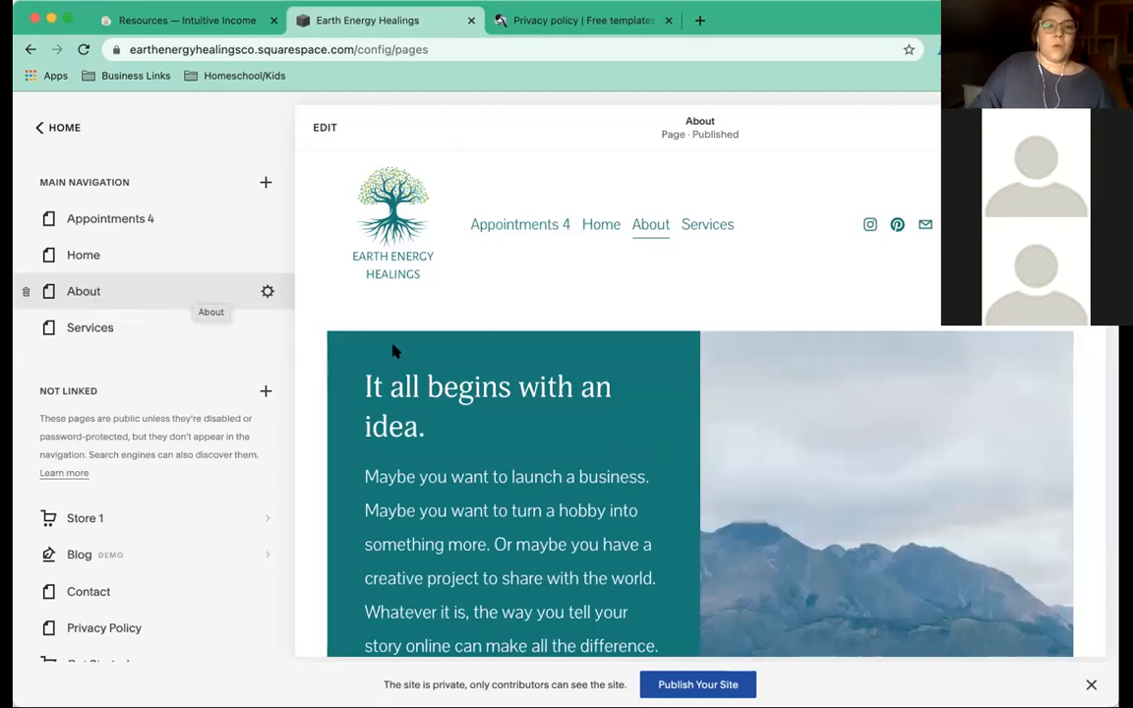
pyautogui.click(267, 294)
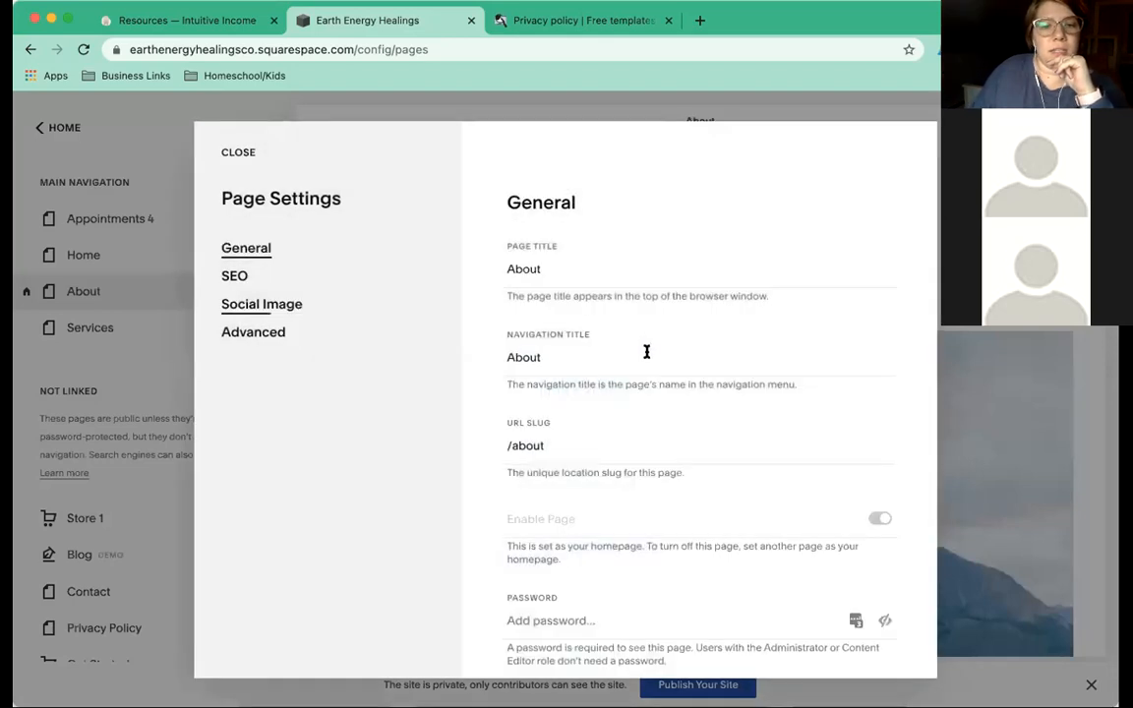
pyautogui.scroll(-3, 602, 435)
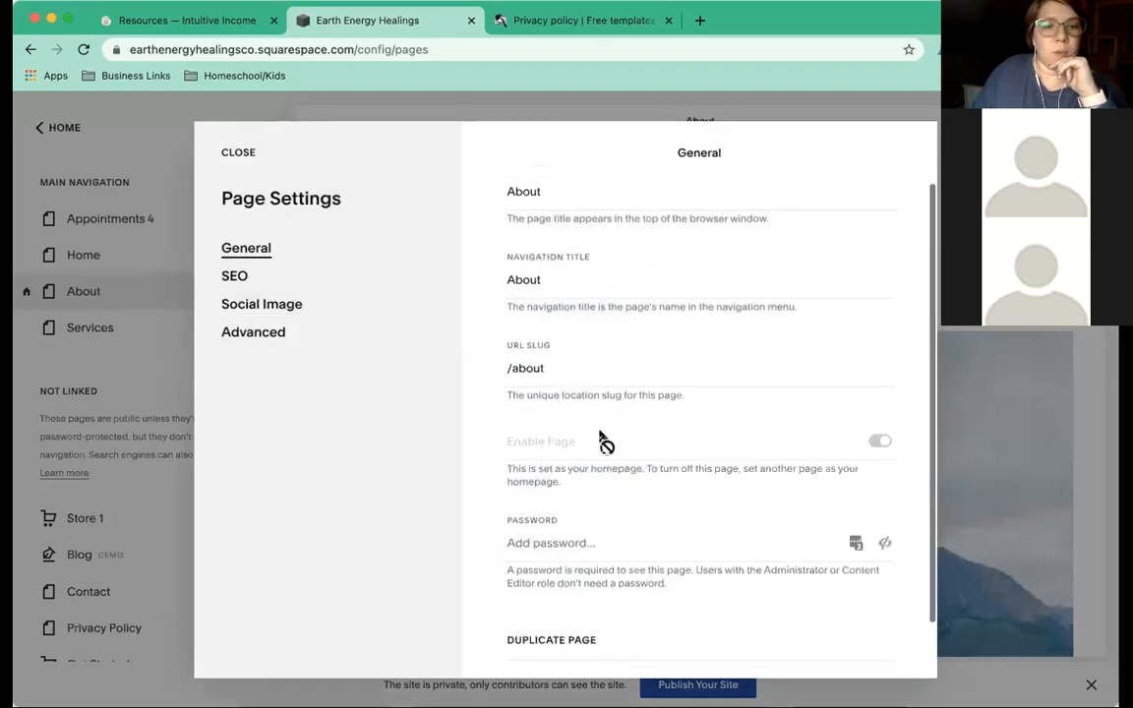
pyautogui.click(243, 153)
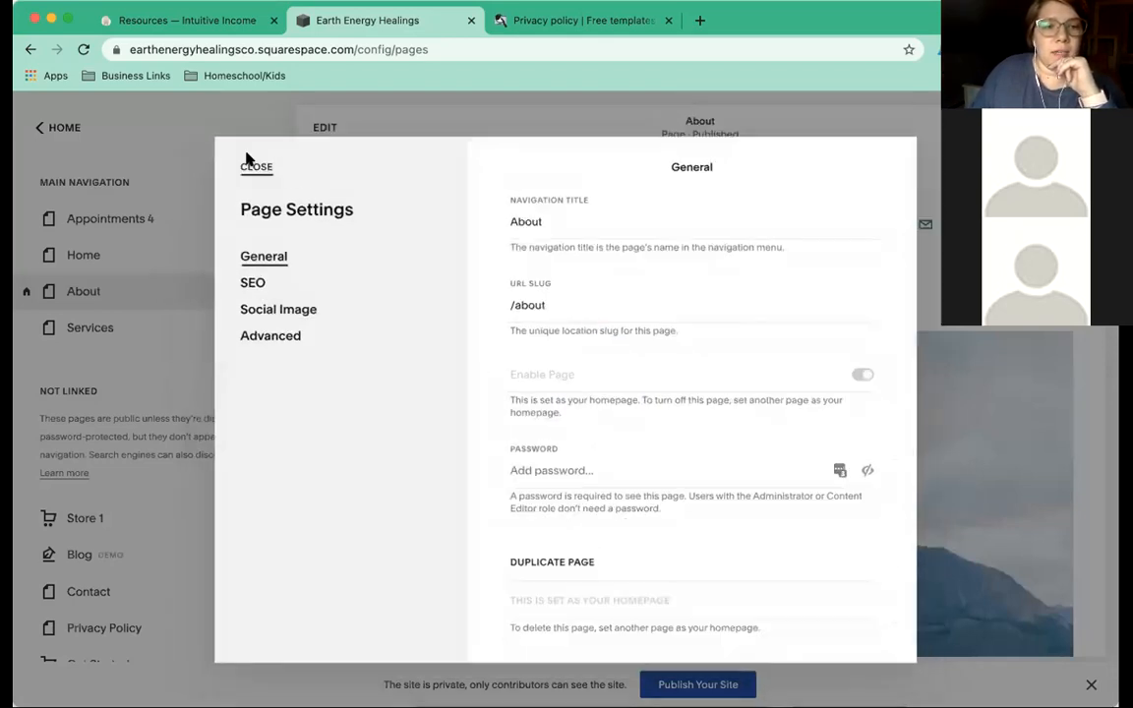
pyautogui.click(320, 128)
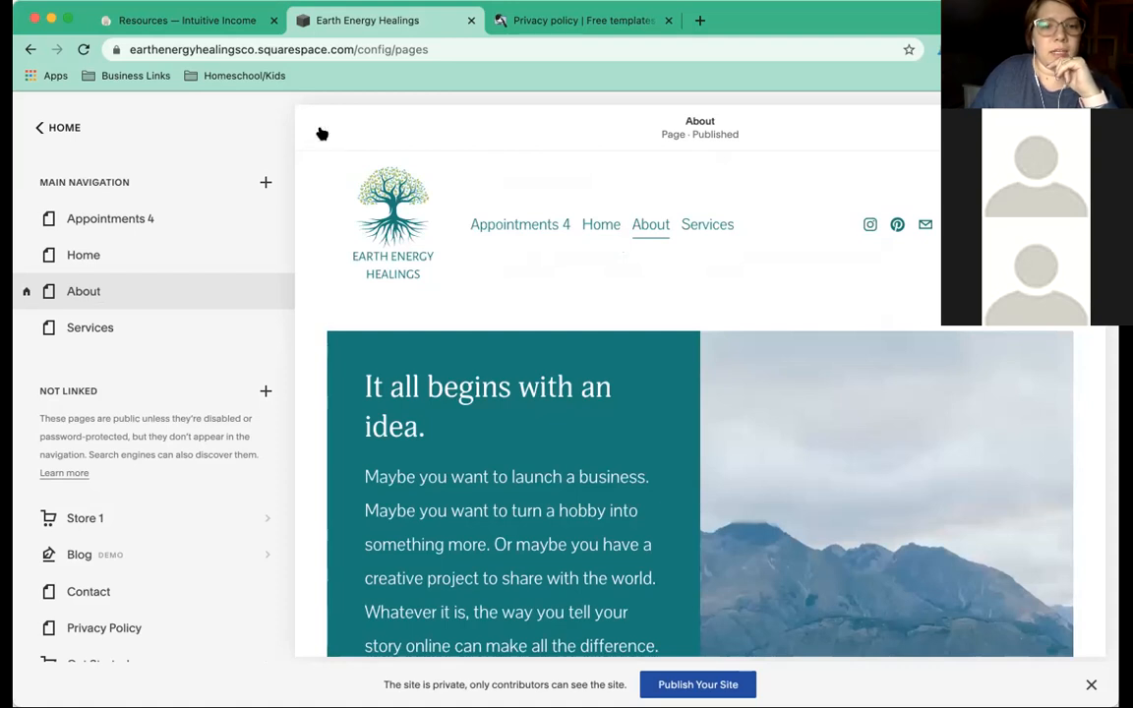
# Remove the mountain lake photo from the About page's image block and bring up the image search.
pyautogui.scroll(-2, 532, 318)
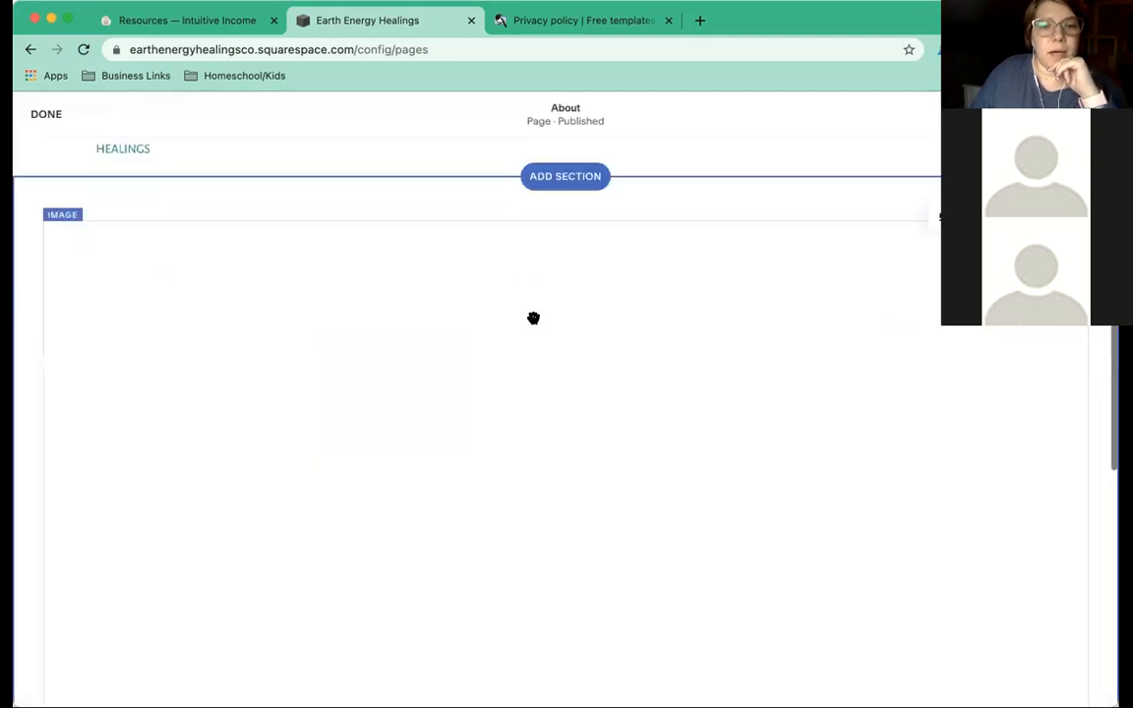
pyautogui.scroll(-2, 532, 318)
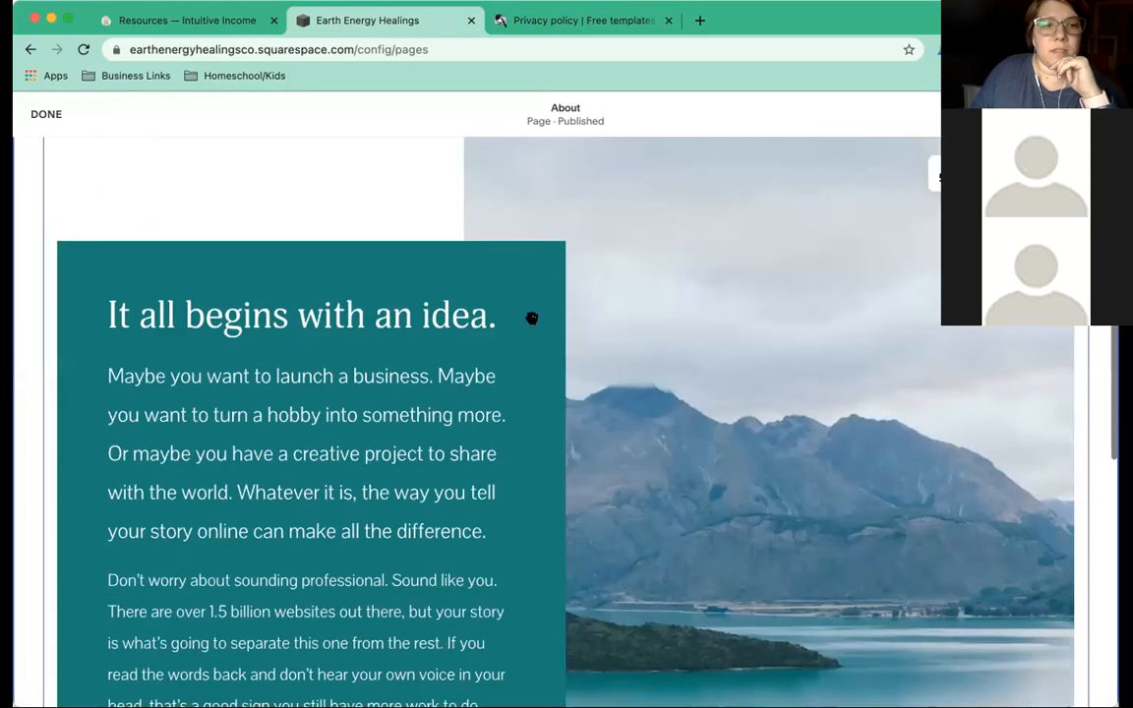
pyautogui.scroll(3, 532, 318)
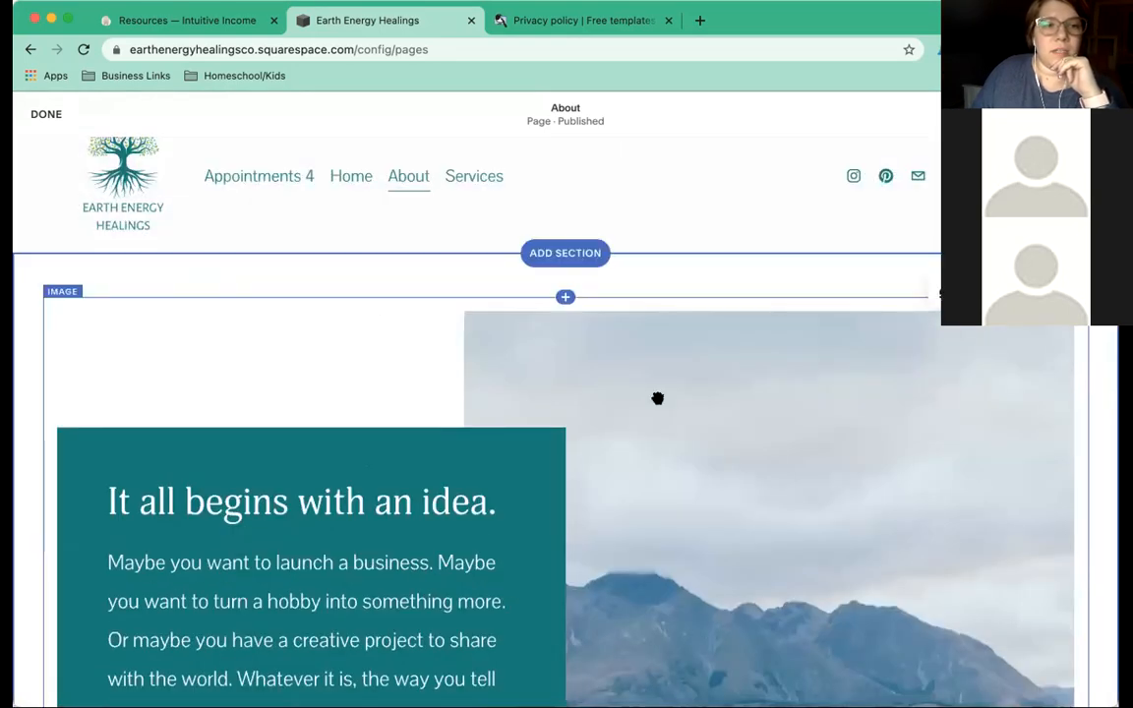
pyautogui.scroll(-3, 657, 398)
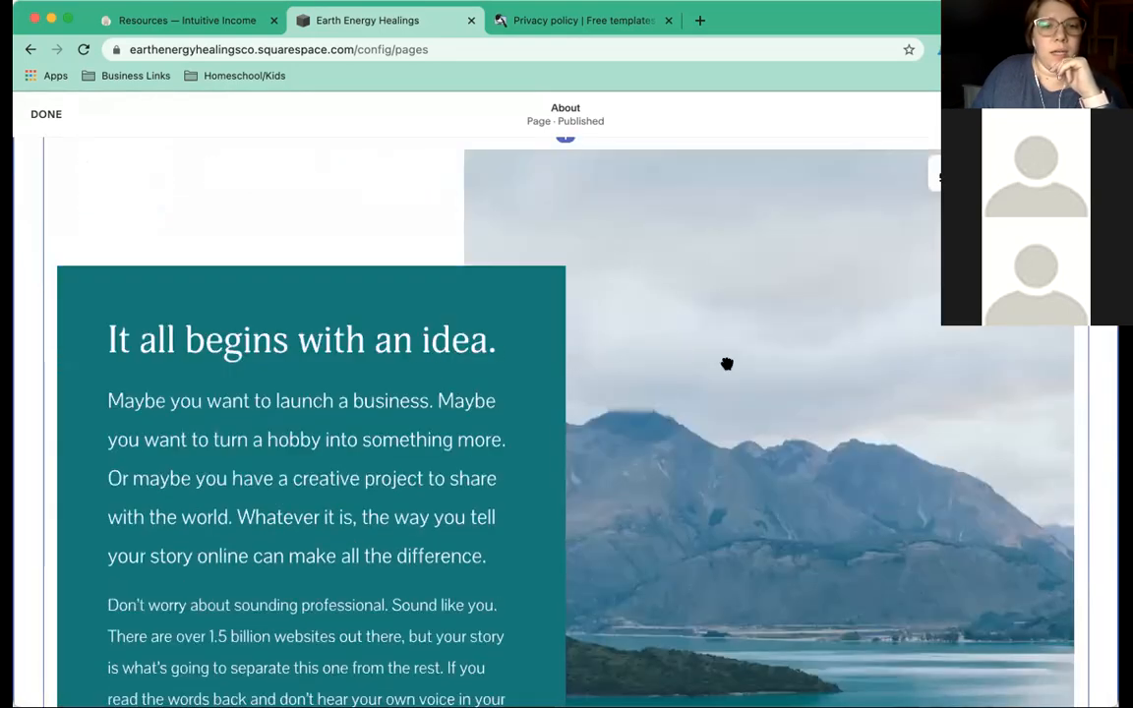
pyautogui.scroll(-3, 727, 364)
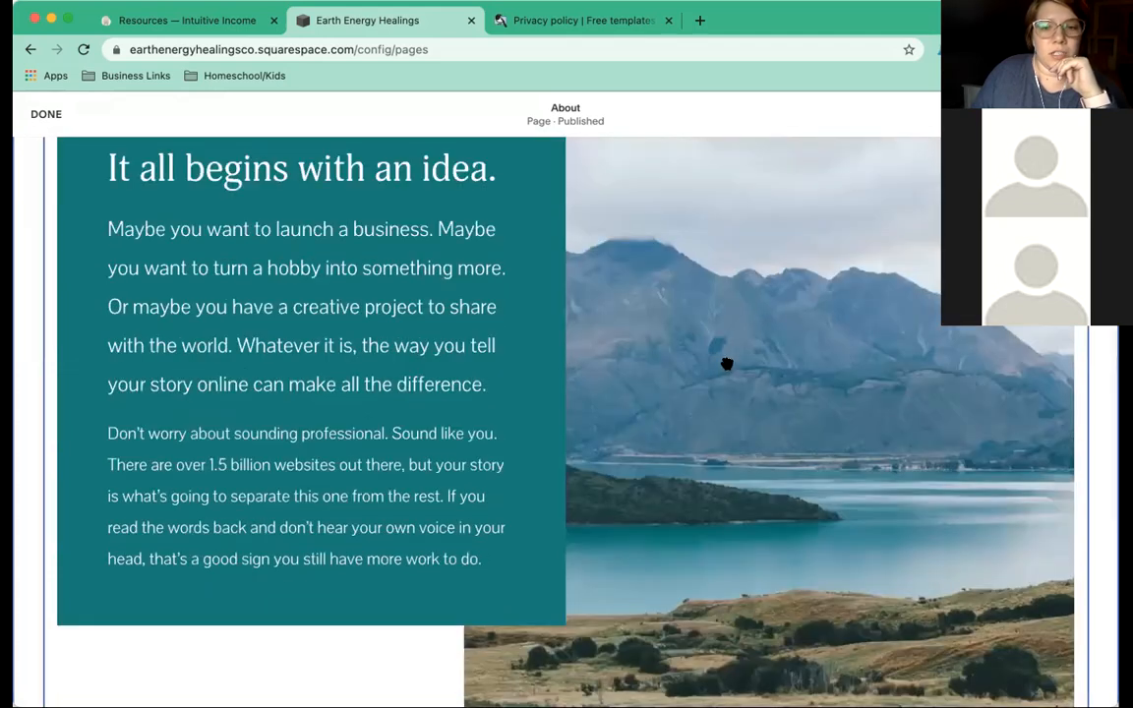
pyautogui.doubleClick(721, 372)
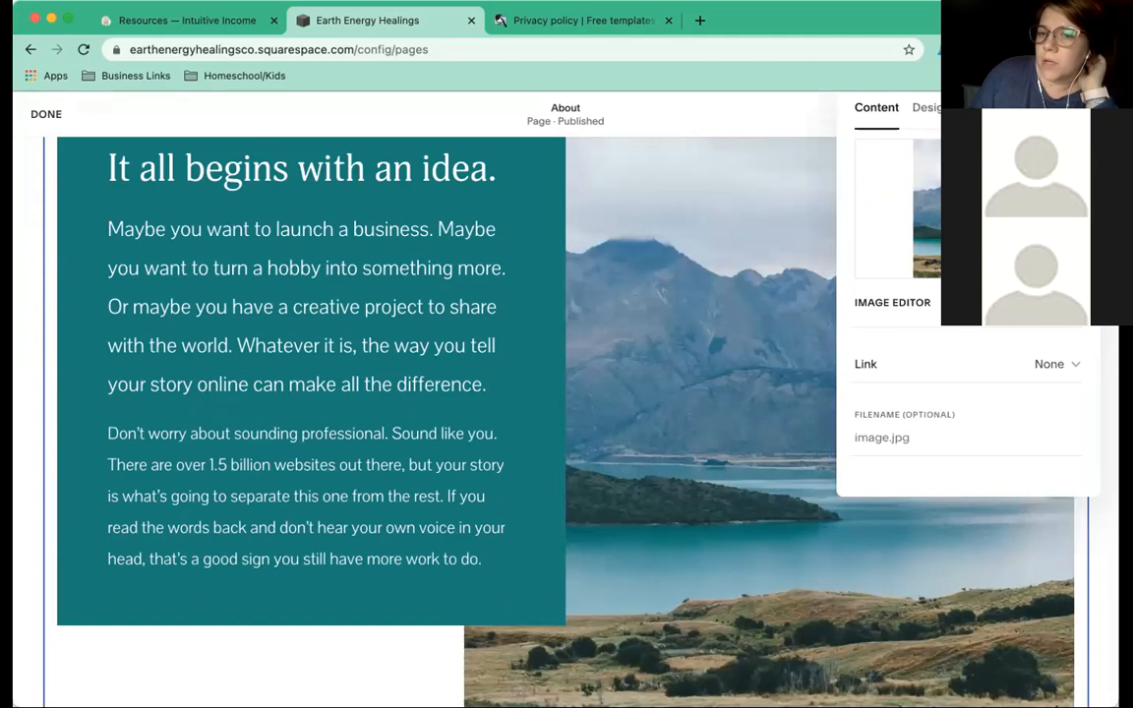
pyautogui.click(1065, 262)
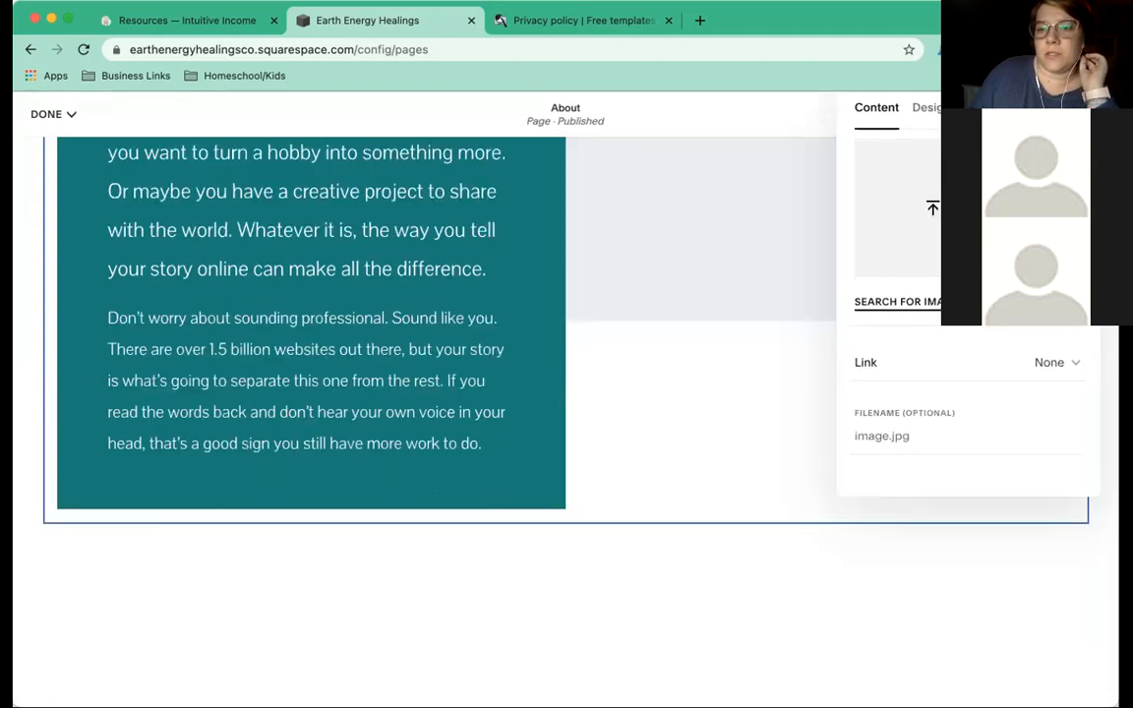
pyautogui.click(929, 300)
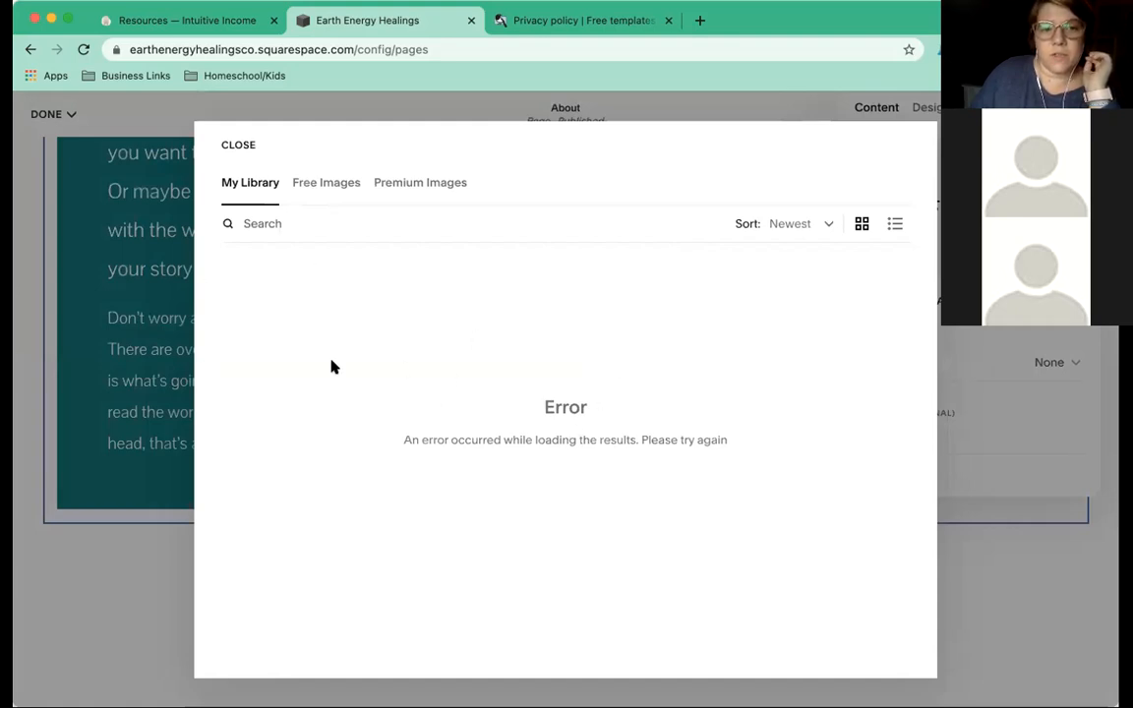
# Close the free image library and cancel the upload picker, leaving the image block empty.
pyautogui.click(309, 191)
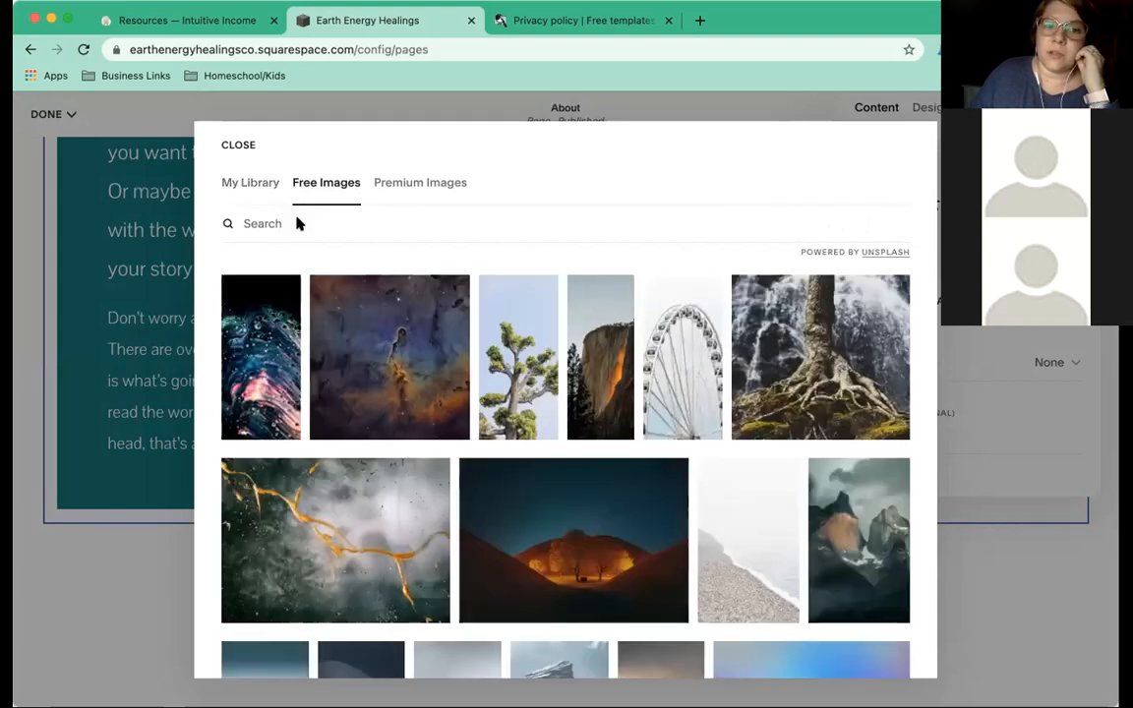
pyautogui.click(286, 225)
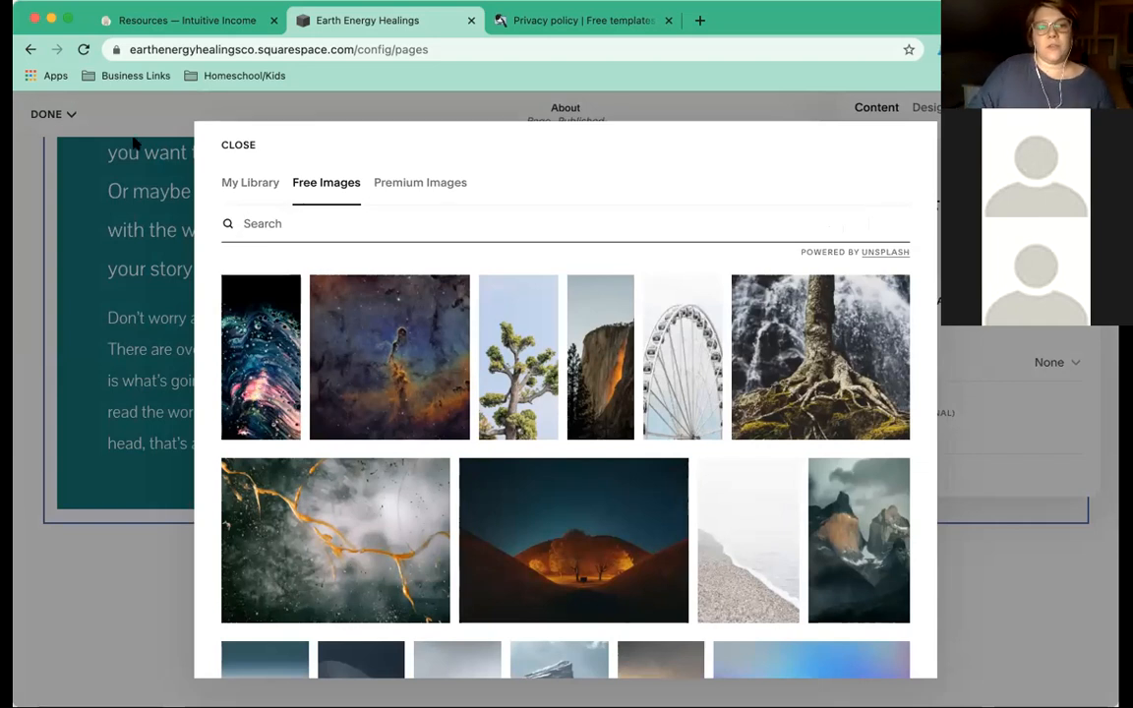
pyautogui.click(229, 150)
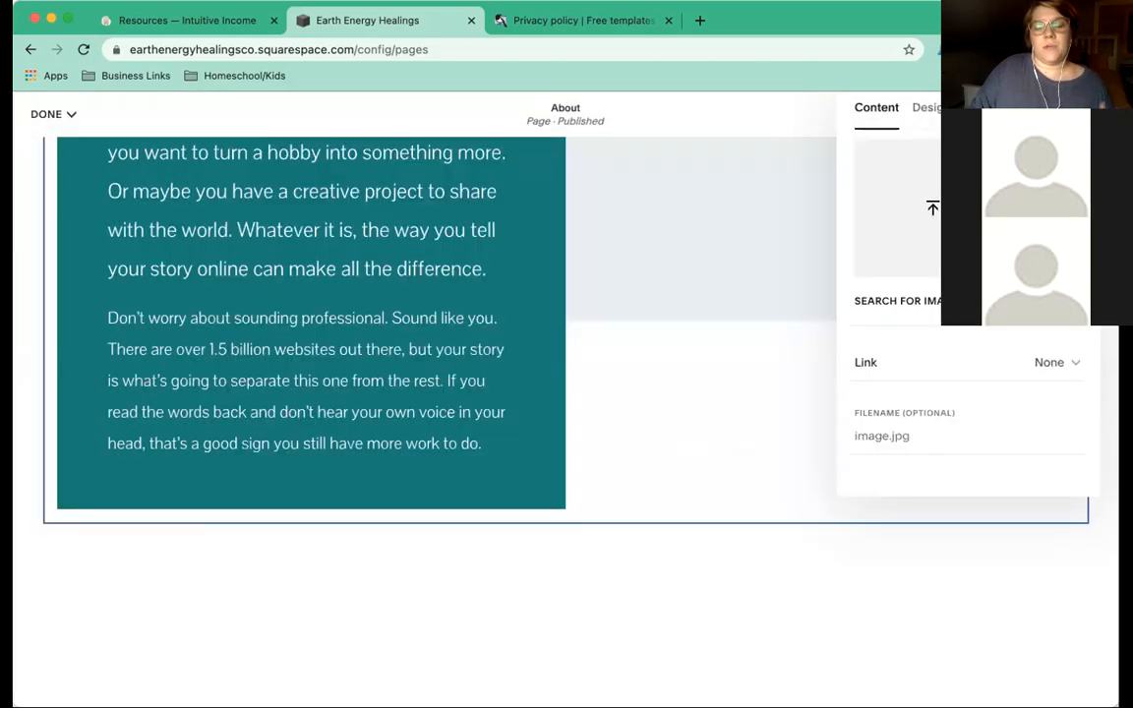
pyautogui.click(912, 211)
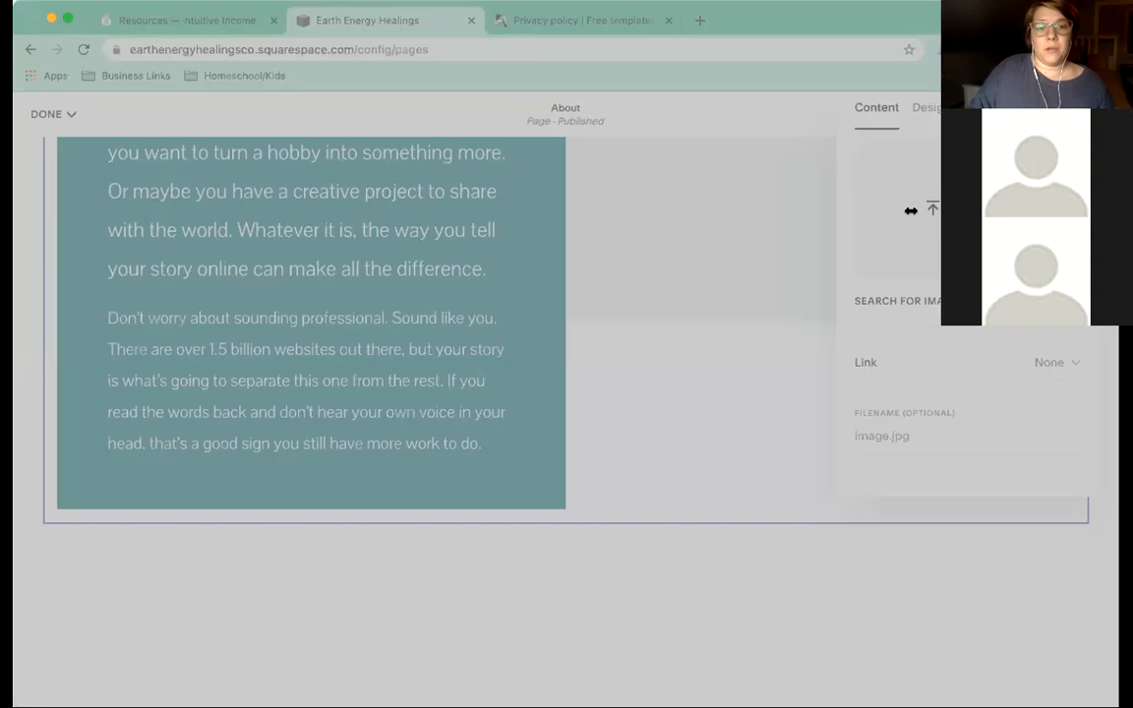
pyautogui.click(806, 508)
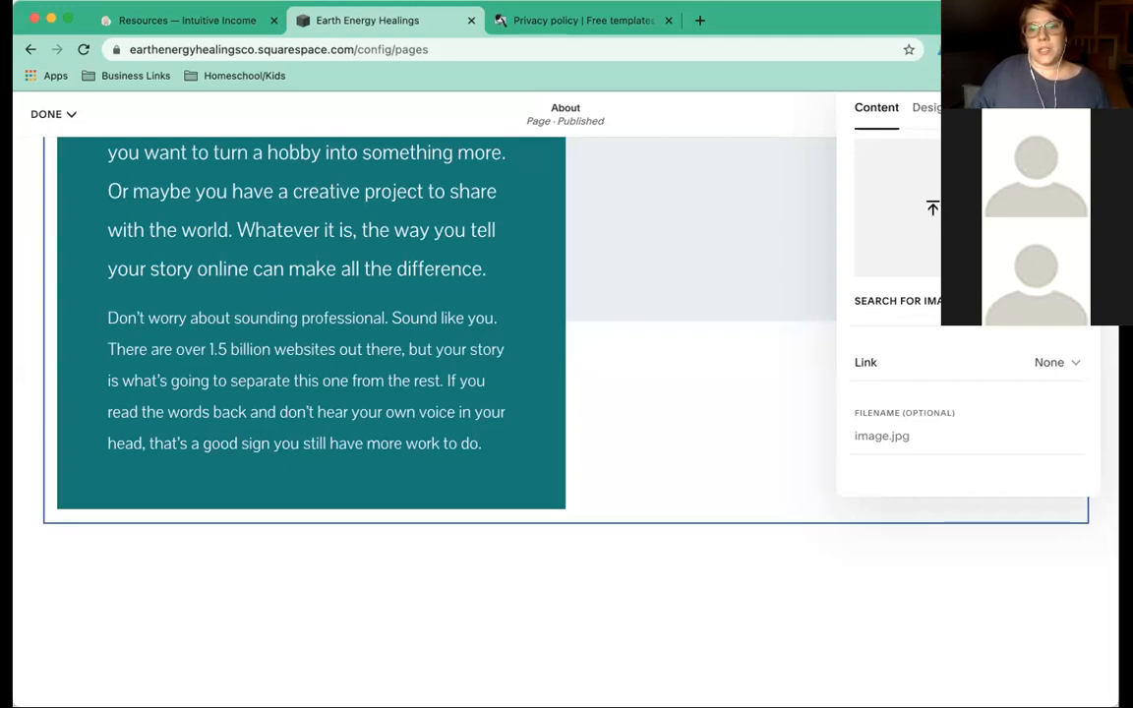
# Search Squarespace's free Unsplash images for 'tree roots'.
pyautogui.click(873, 300)
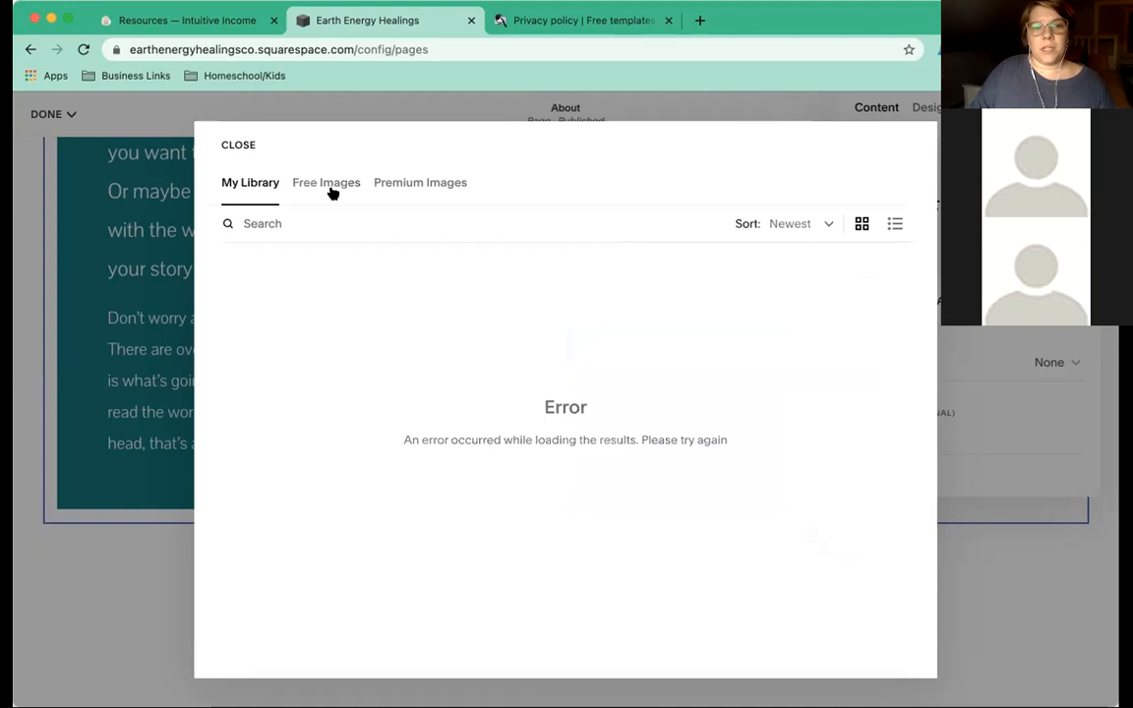
pyautogui.click(332, 191)
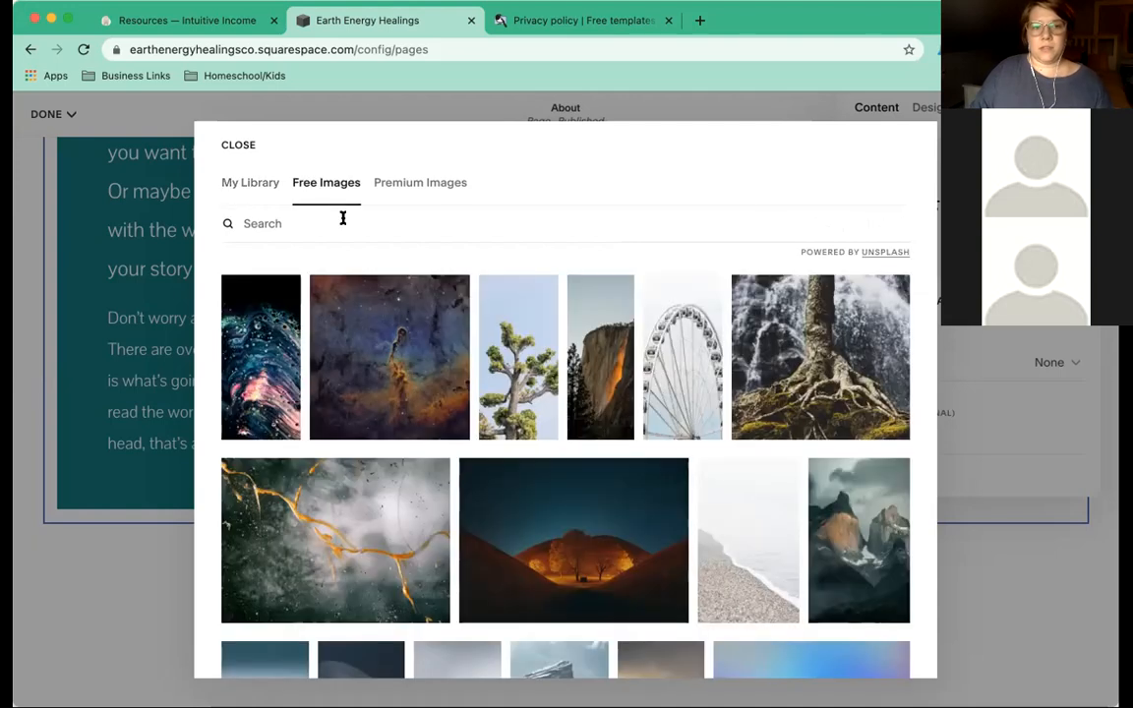
pyautogui.click(455, 219)
pyautogui.write('tree roots')
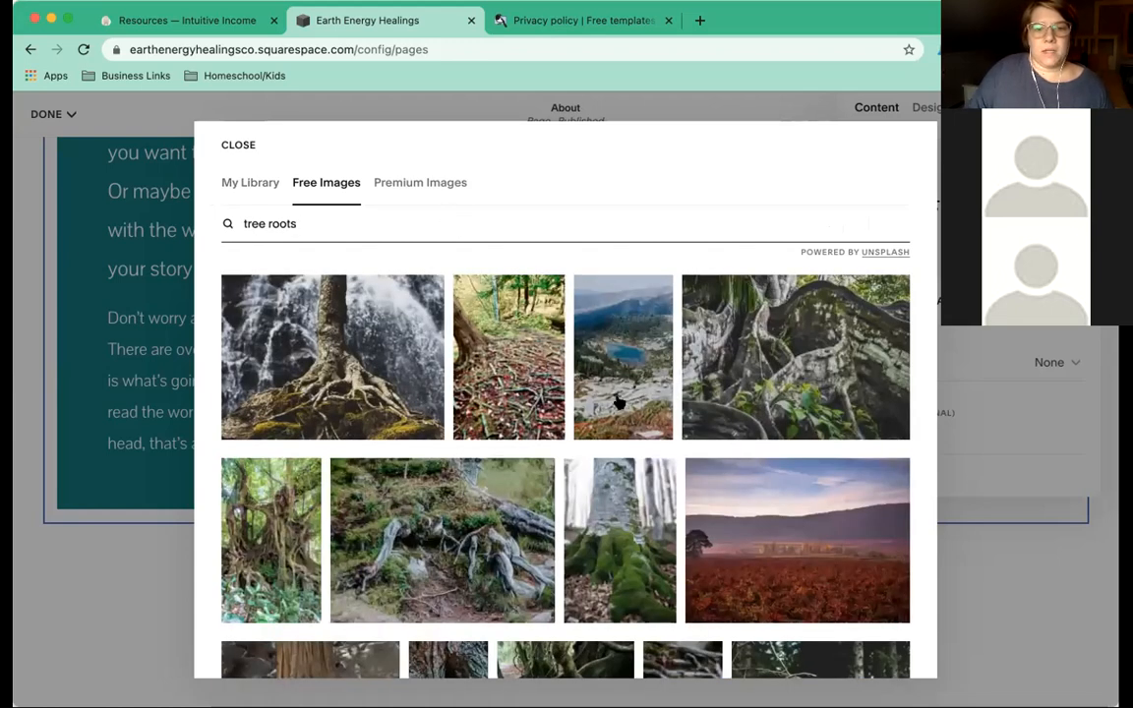
# Add the mossy tree-trunk photo to the image block and close the image settings.
pyautogui.scroll(-5, 618, 398)
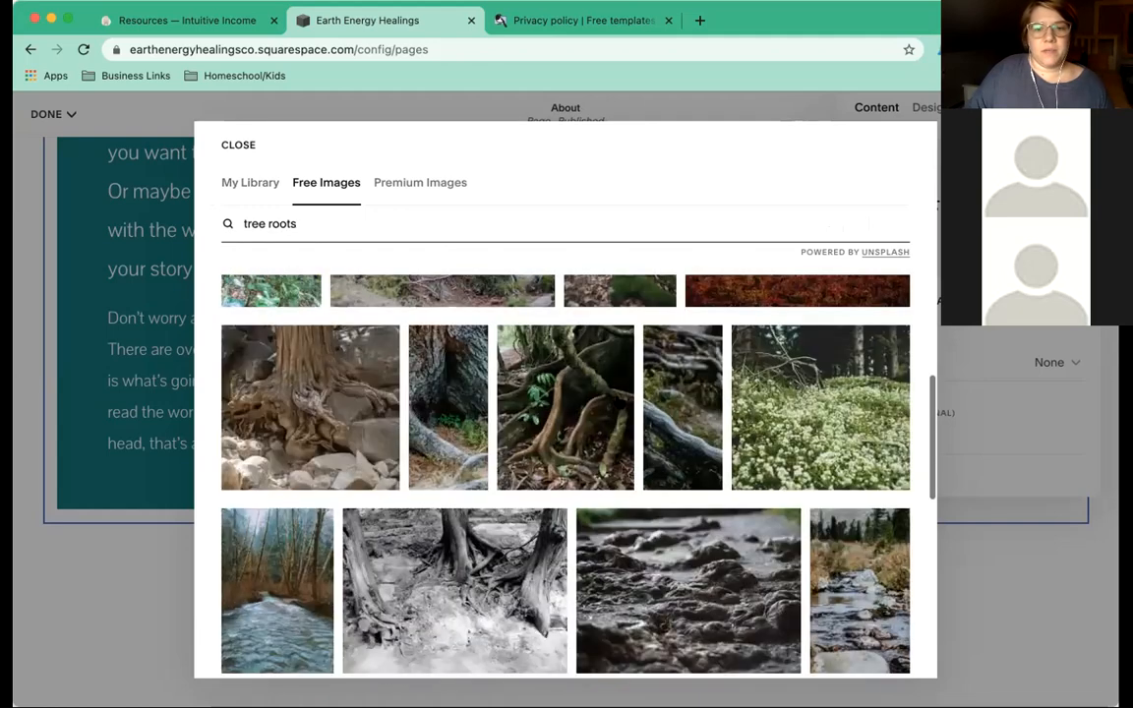
pyautogui.scroll(-3, 619, 404)
pyautogui.scroll(3, 619, 403)
pyautogui.scroll(-3, 619, 403)
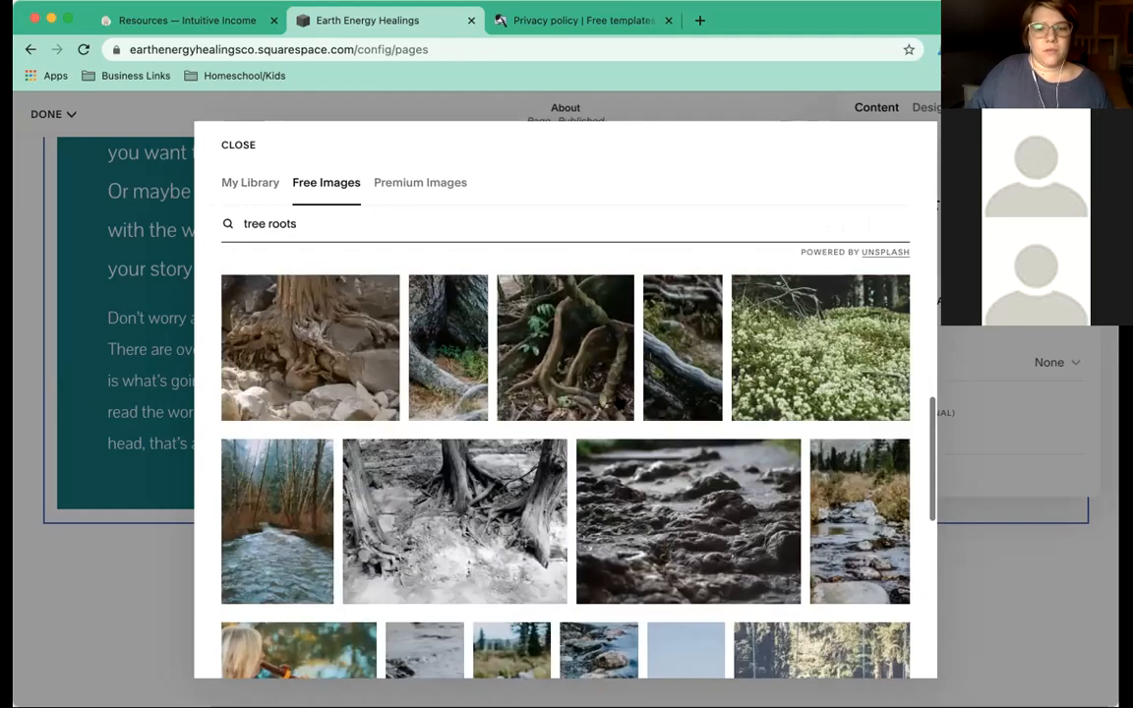
pyautogui.scroll(-6, 619, 403)
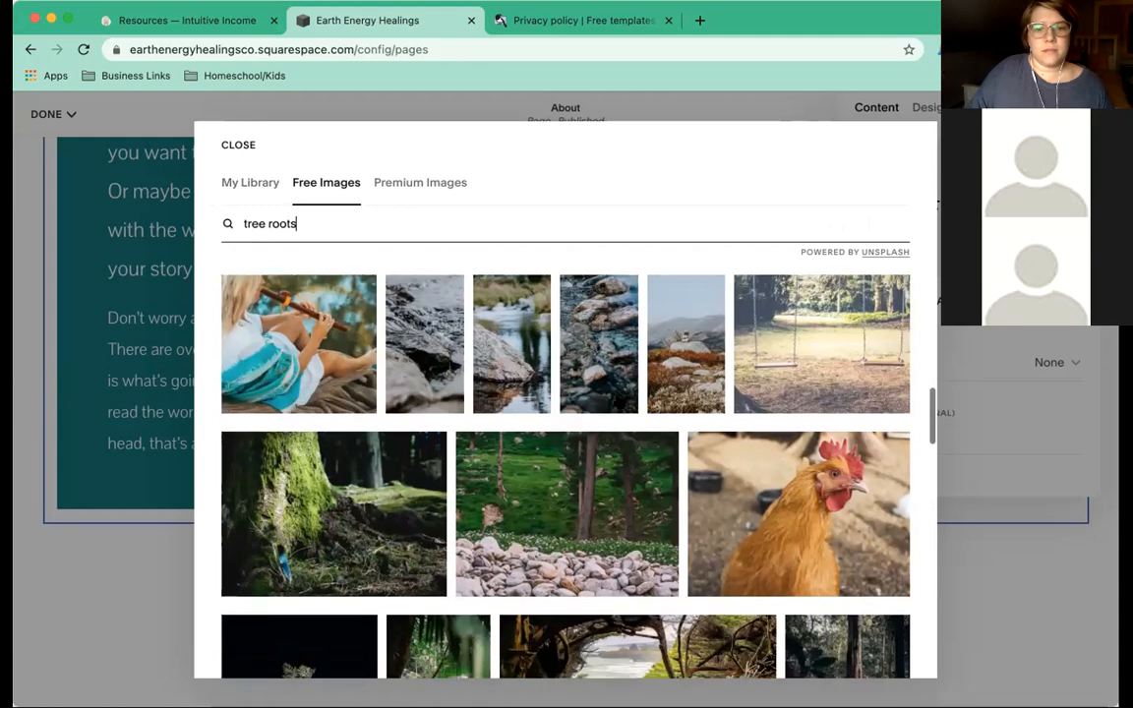
pyautogui.scroll(-1, 618, 398)
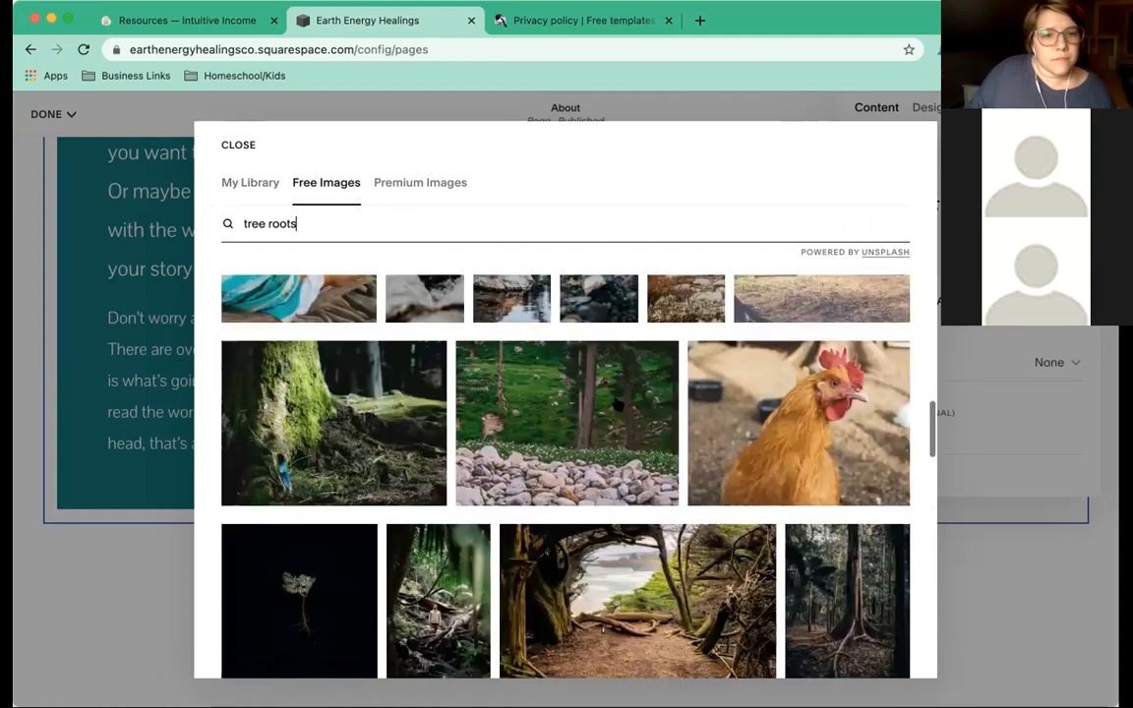
pyautogui.scroll(-1, 557, 364)
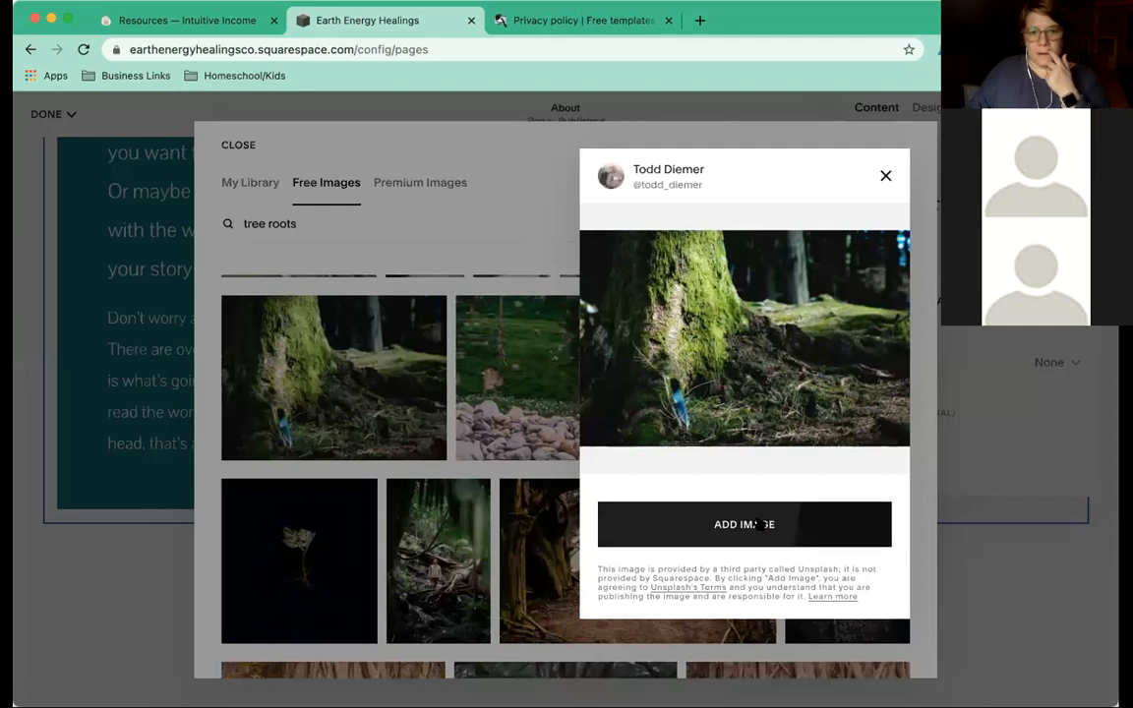
pyautogui.click(759, 524)
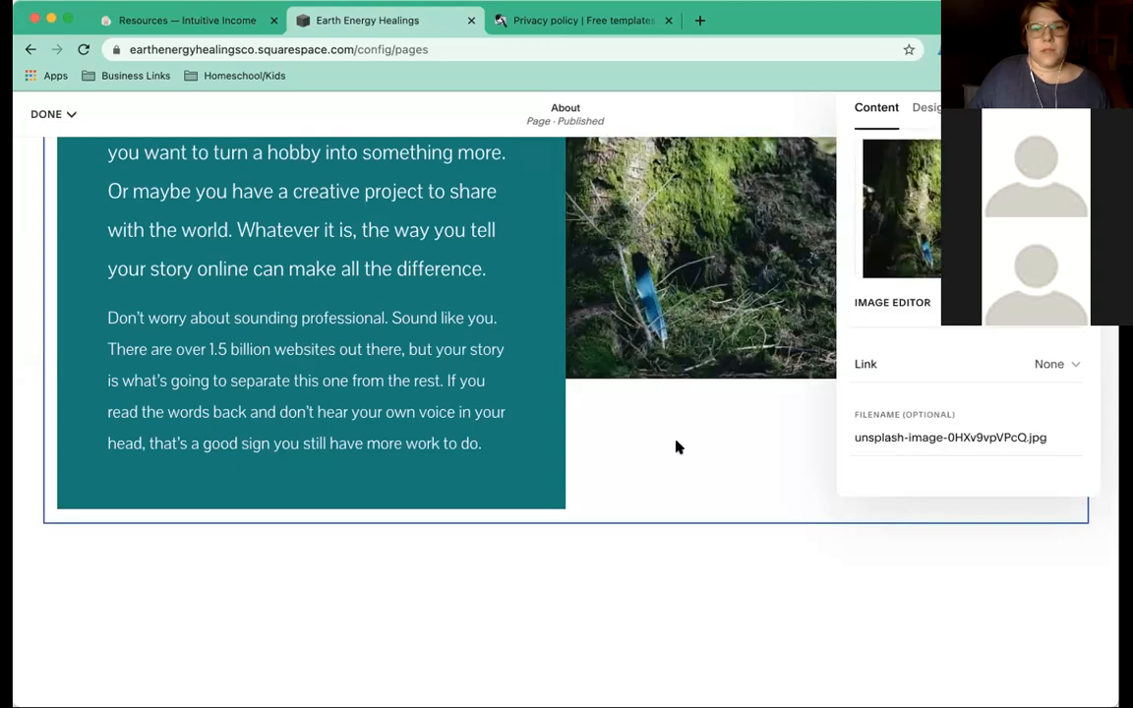
pyautogui.click(676, 443)
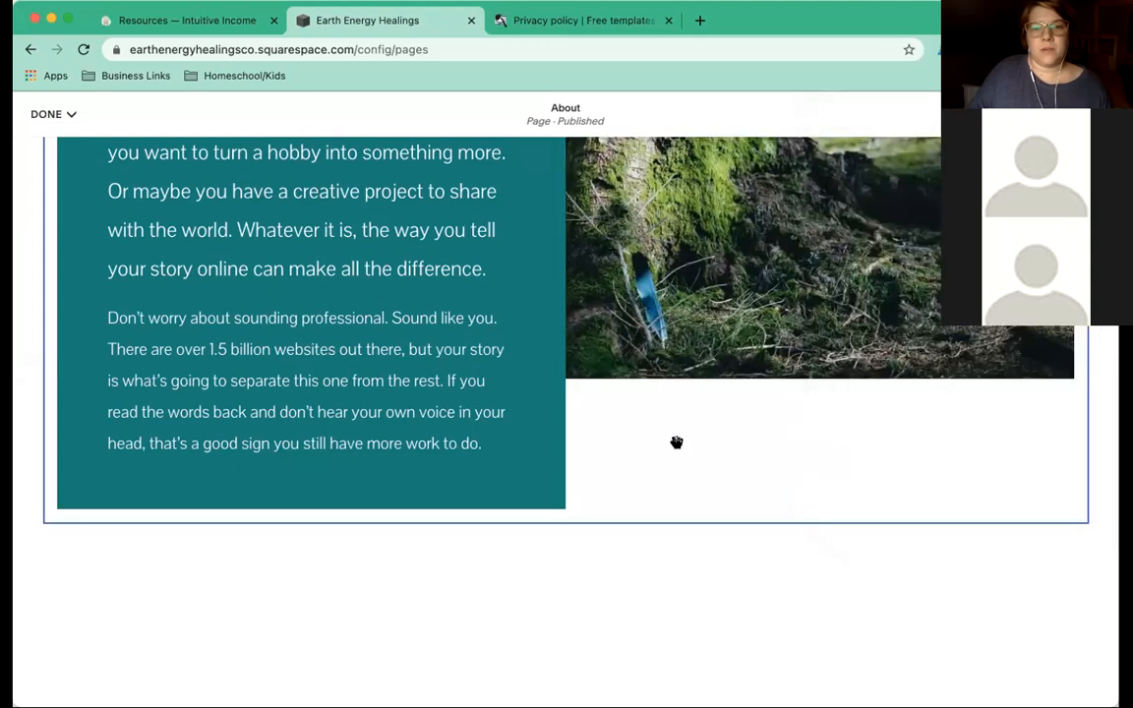
# Put the teal card's template text beside the tree photo into text edit mode.
pyautogui.scroll(3, 677, 443)
pyautogui.scroll(-1, 677, 440)
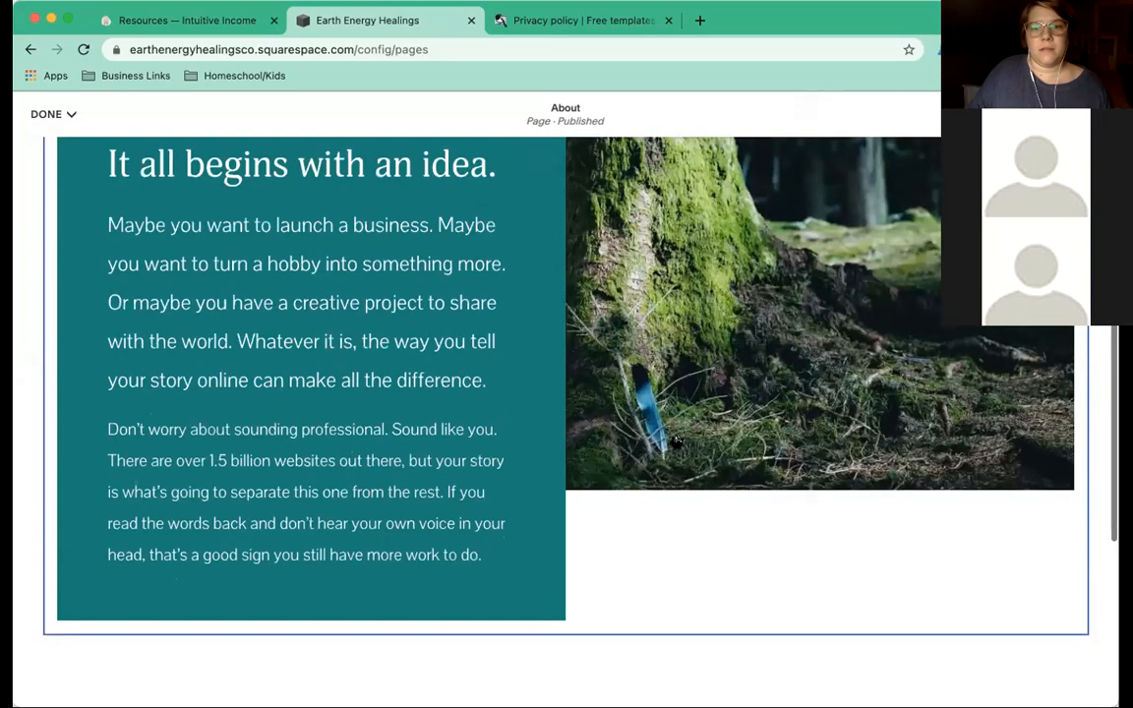
pyautogui.scroll(2, 676, 442)
pyautogui.scroll(-1, 676, 443)
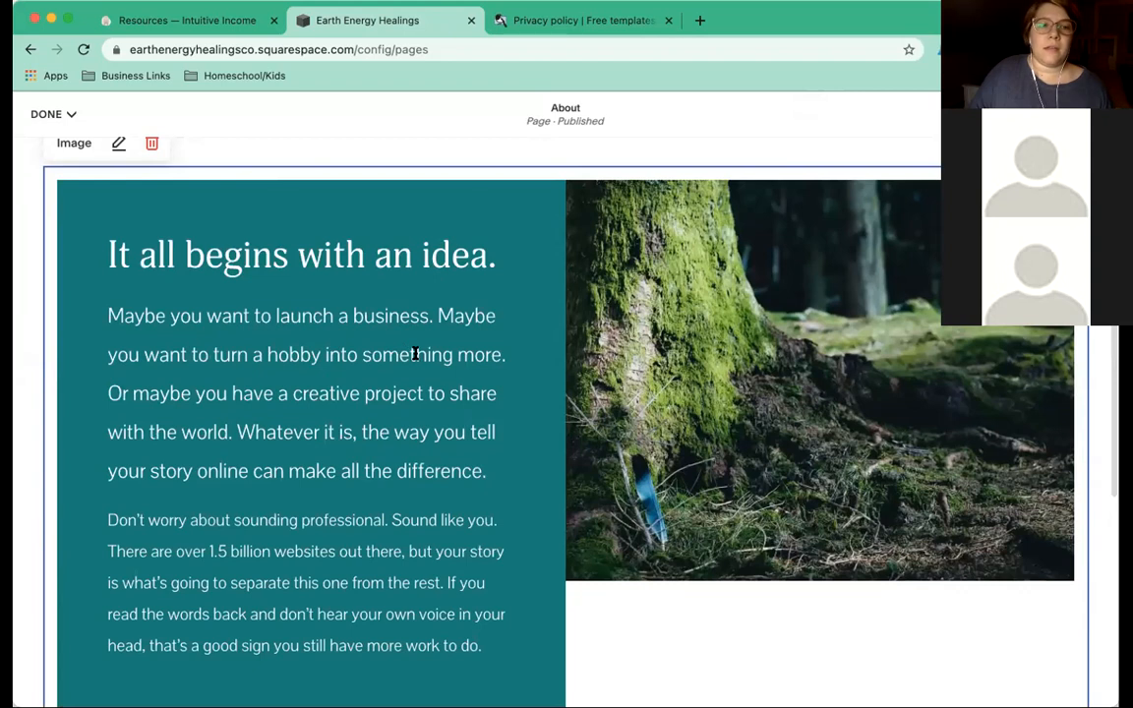
pyautogui.scroll(-2, 415, 354)
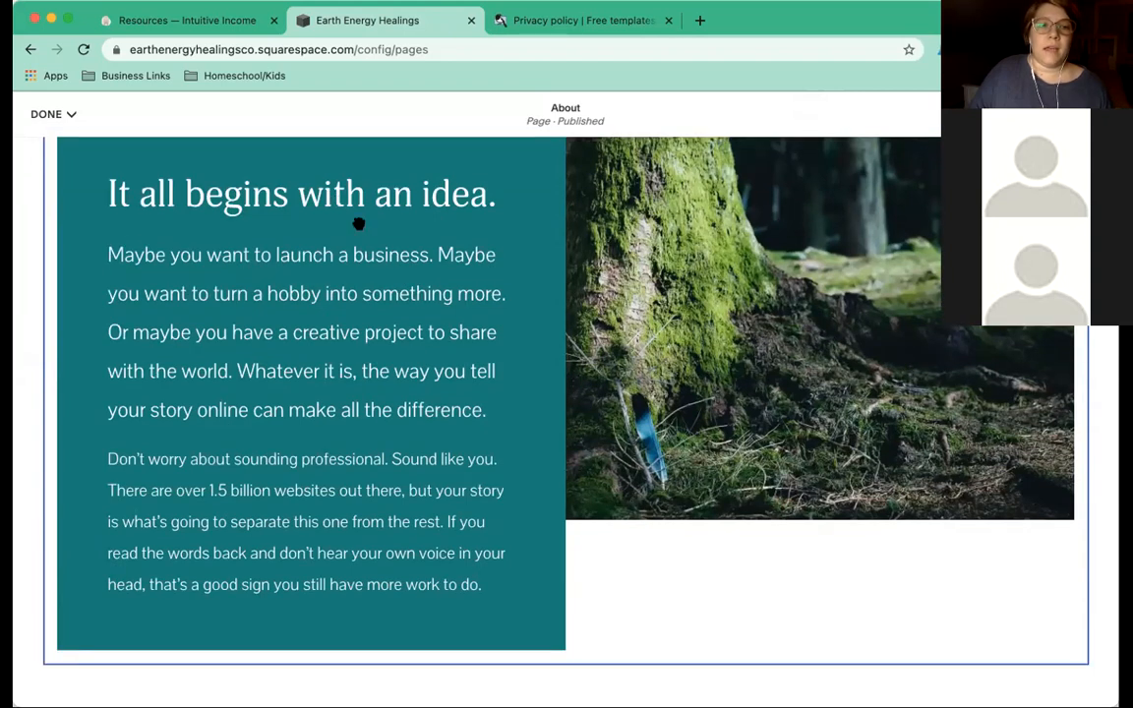
pyautogui.doubleClick(356, 220)
pyautogui.click(490, 582)
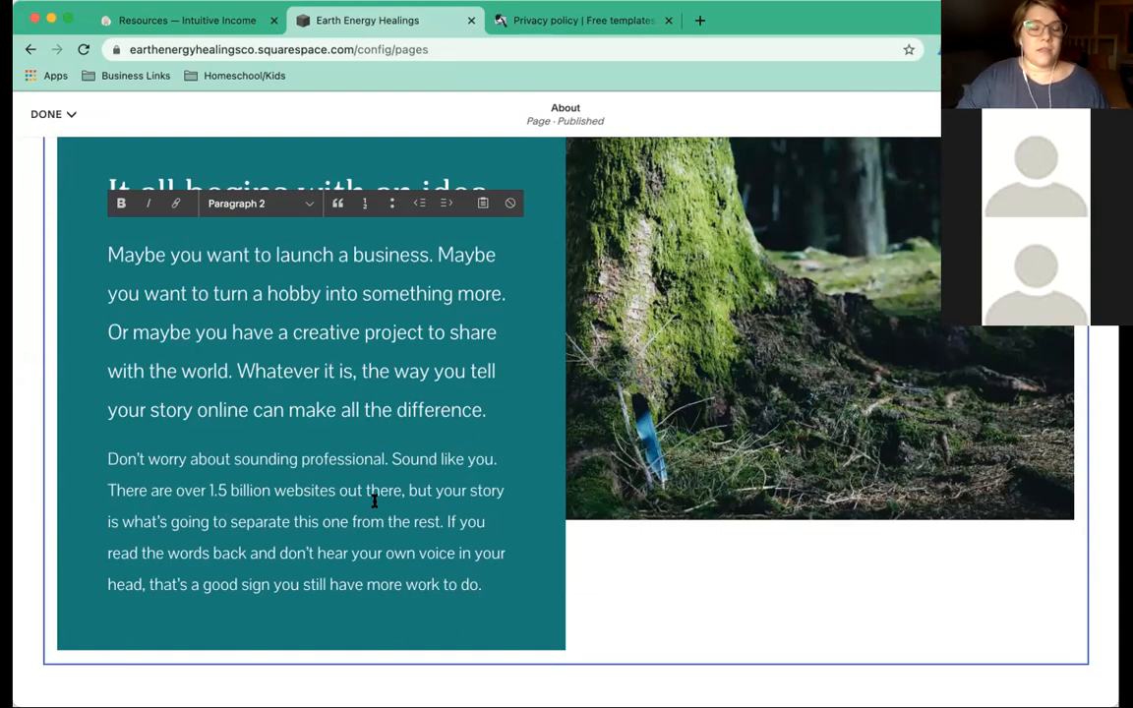
# Delete the two template paragraphs under the teal card's heading.
pyautogui.moveTo(500, 587); pyautogui.dragTo(108, 253)
pyautogui.press('BackSpace')
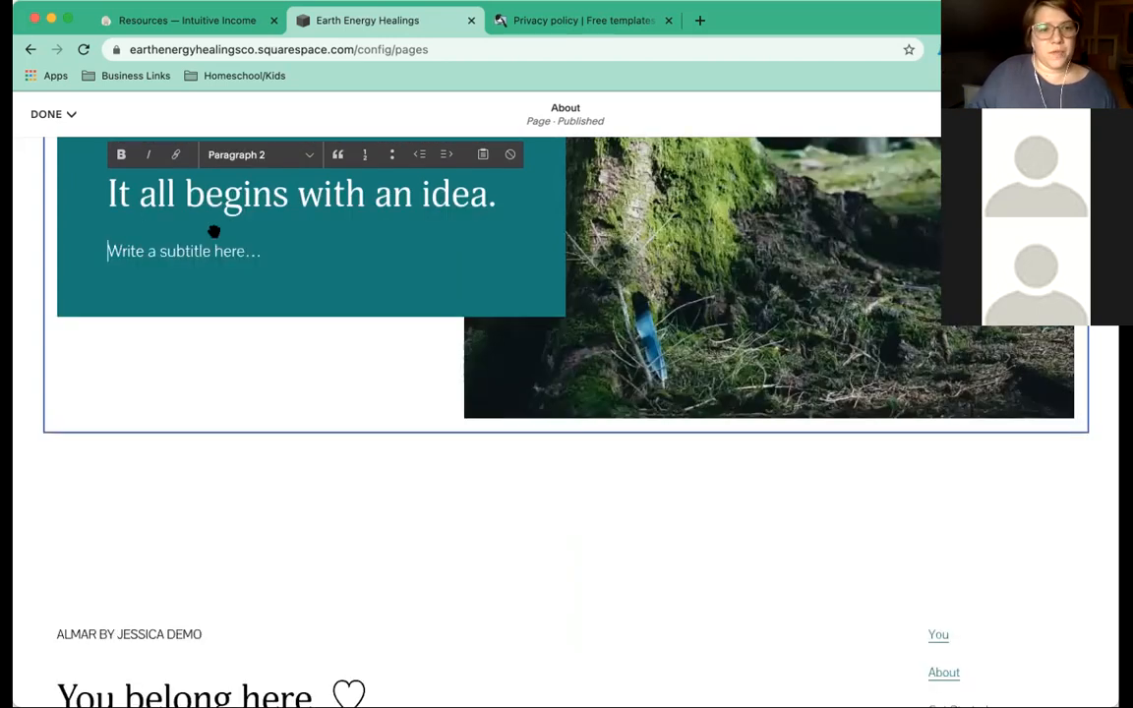
pyautogui.scroll(3, 213, 236)
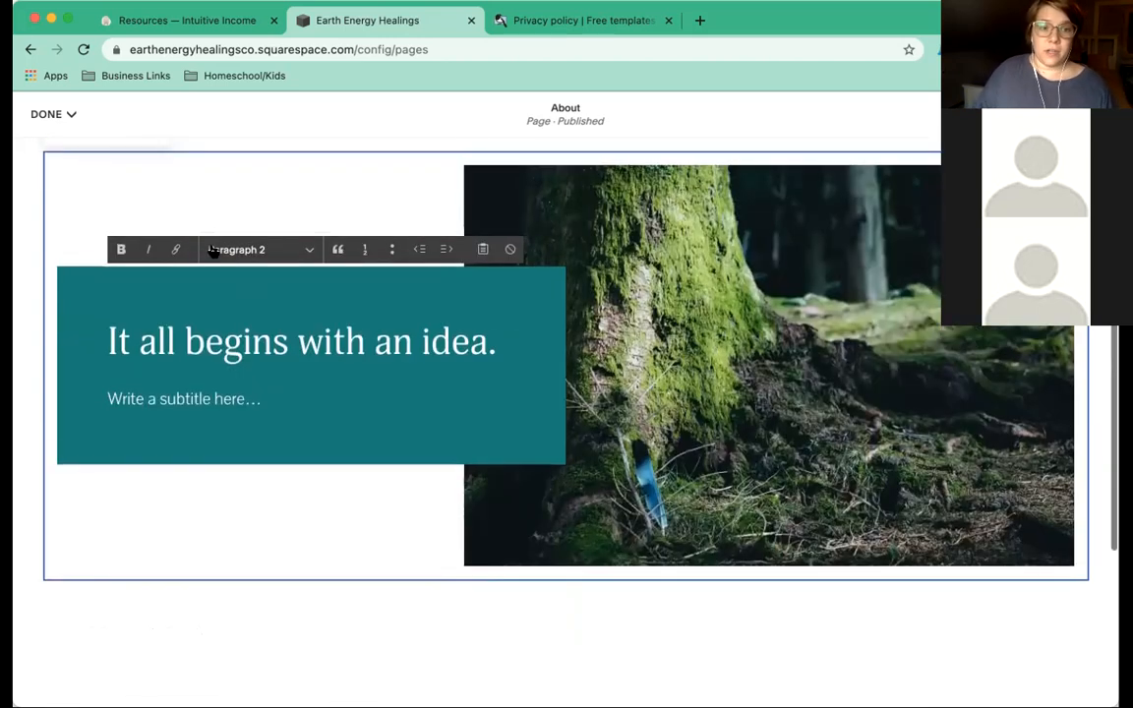
pyautogui.scroll(1, 265, 340)
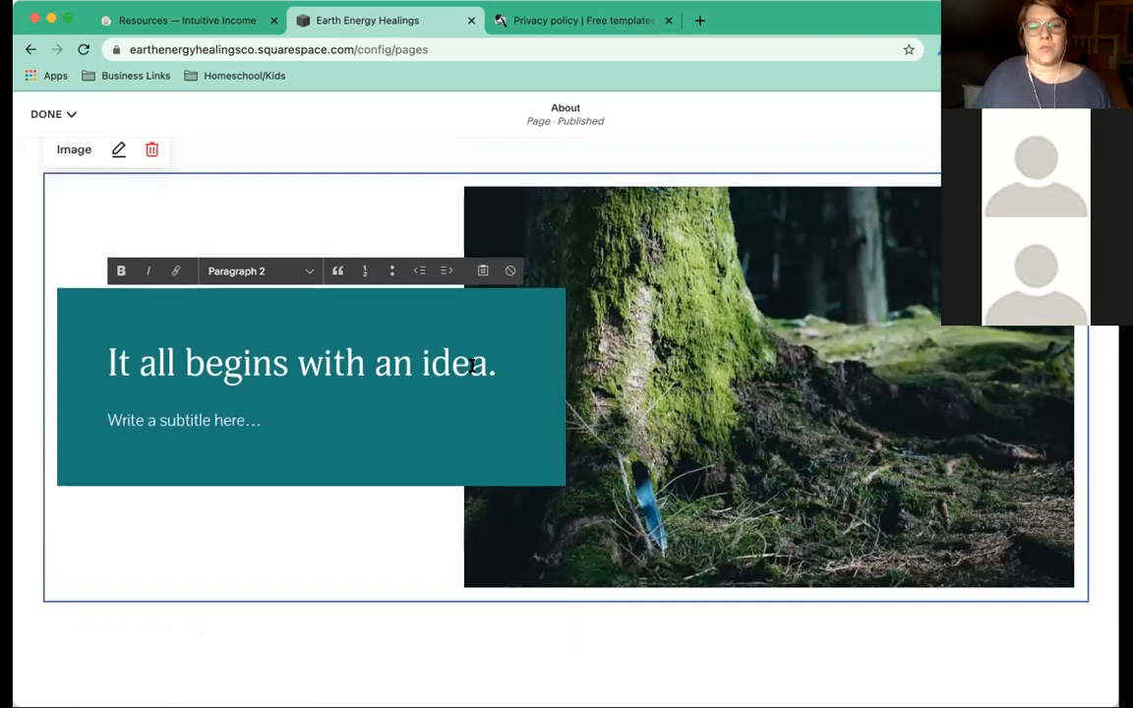
# Replace the template heading with 'Welcome' and move to the subtitle line below it.
pyautogui.moveTo(497, 367); pyautogui.dragTo(97, 356)
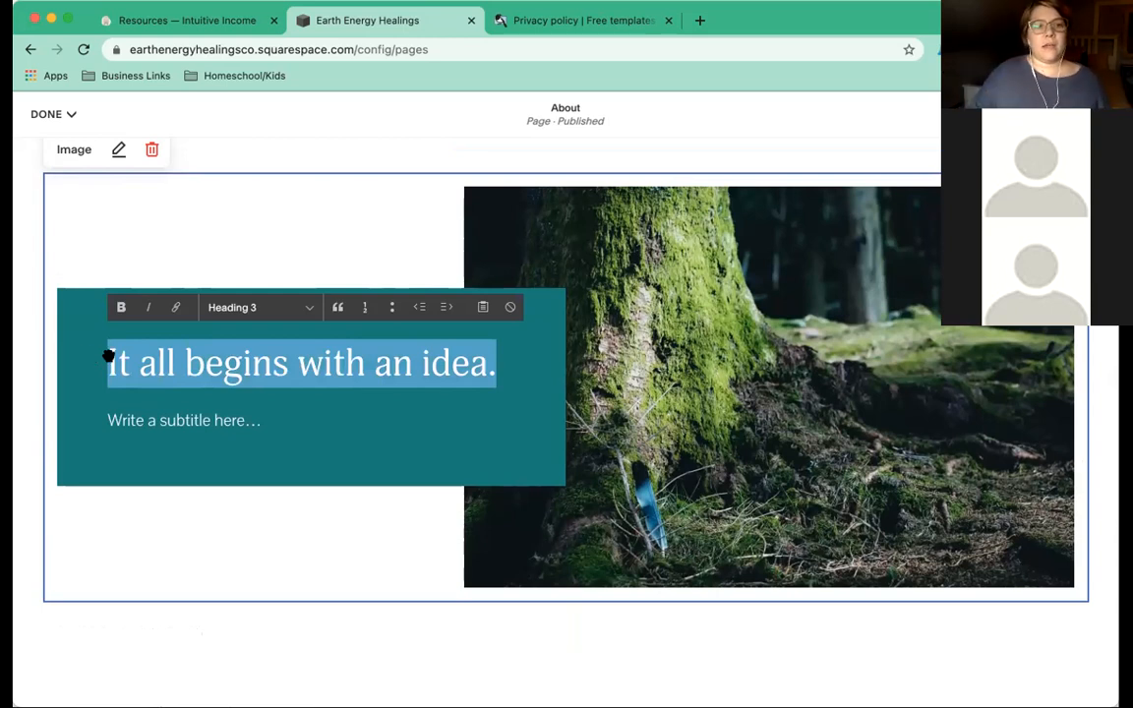
pyautogui.scroll(3, 355, 349)
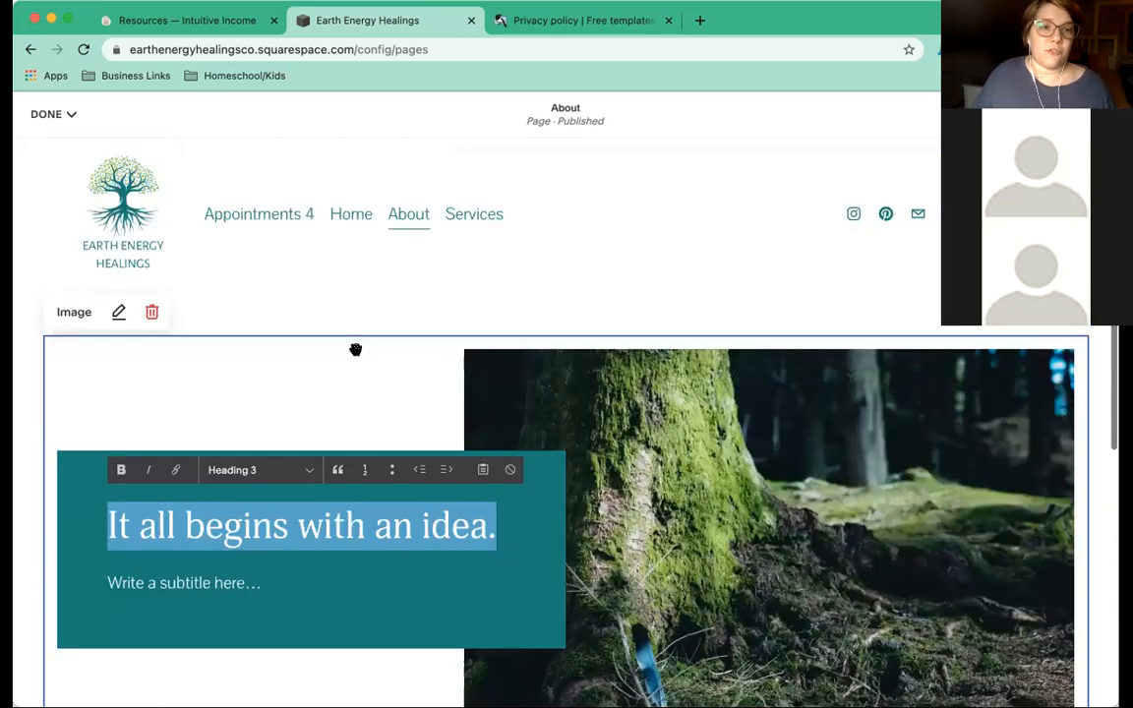
pyautogui.scroll(-3, 354, 349)
pyautogui.scroll(3, 355, 349)
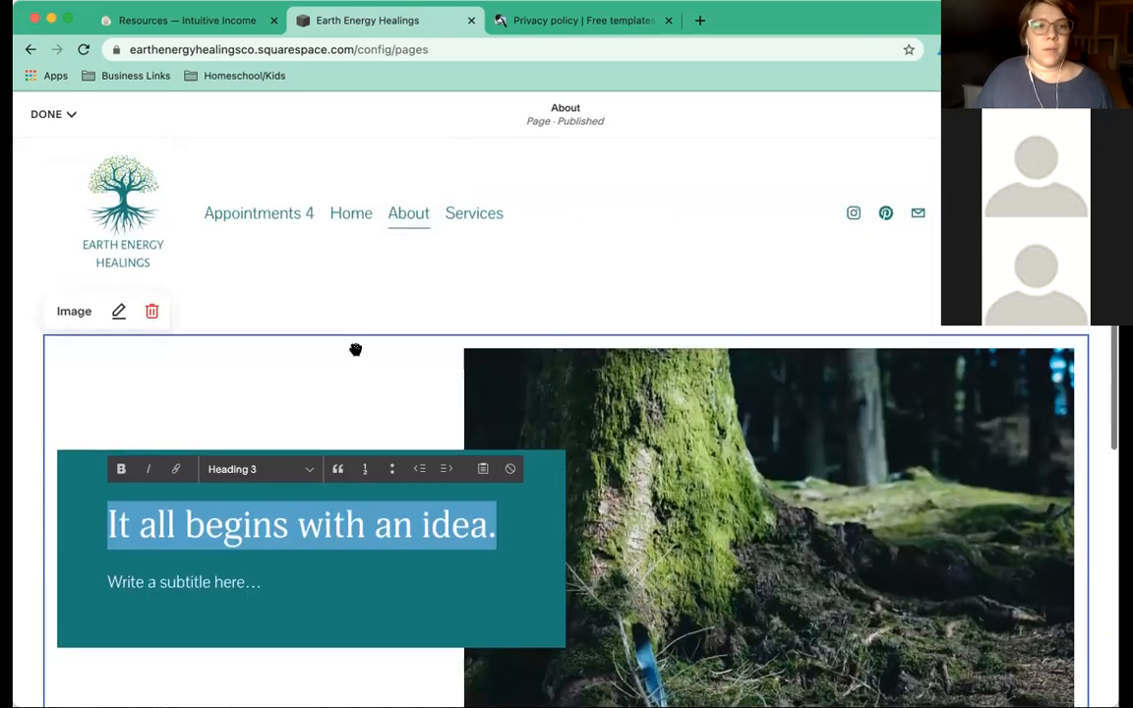
pyautogui.scroll(-3, 355, 349)
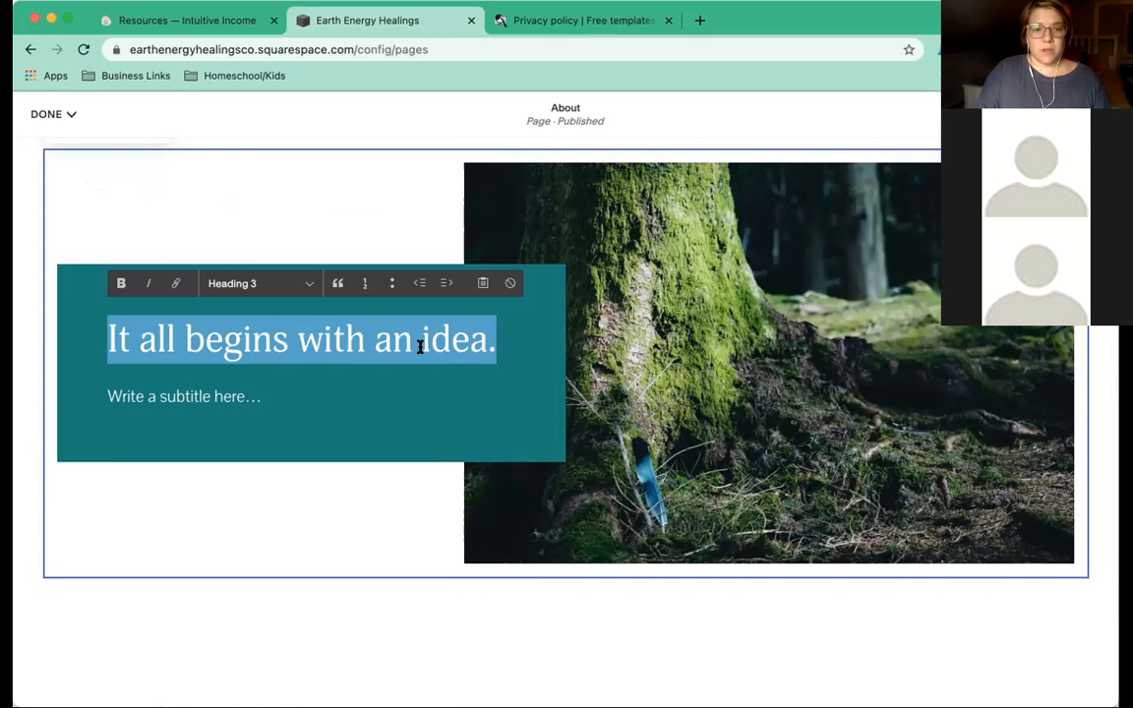
pyautogui.write('Welcome -')
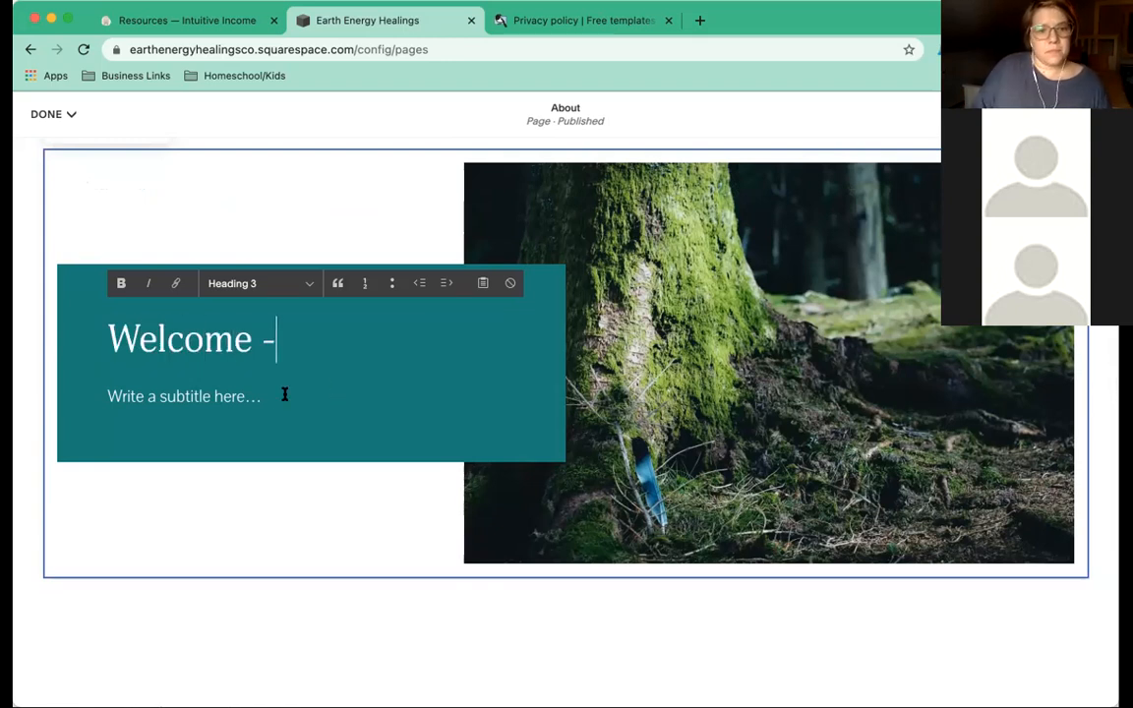
pyautogui.click(279, 400)
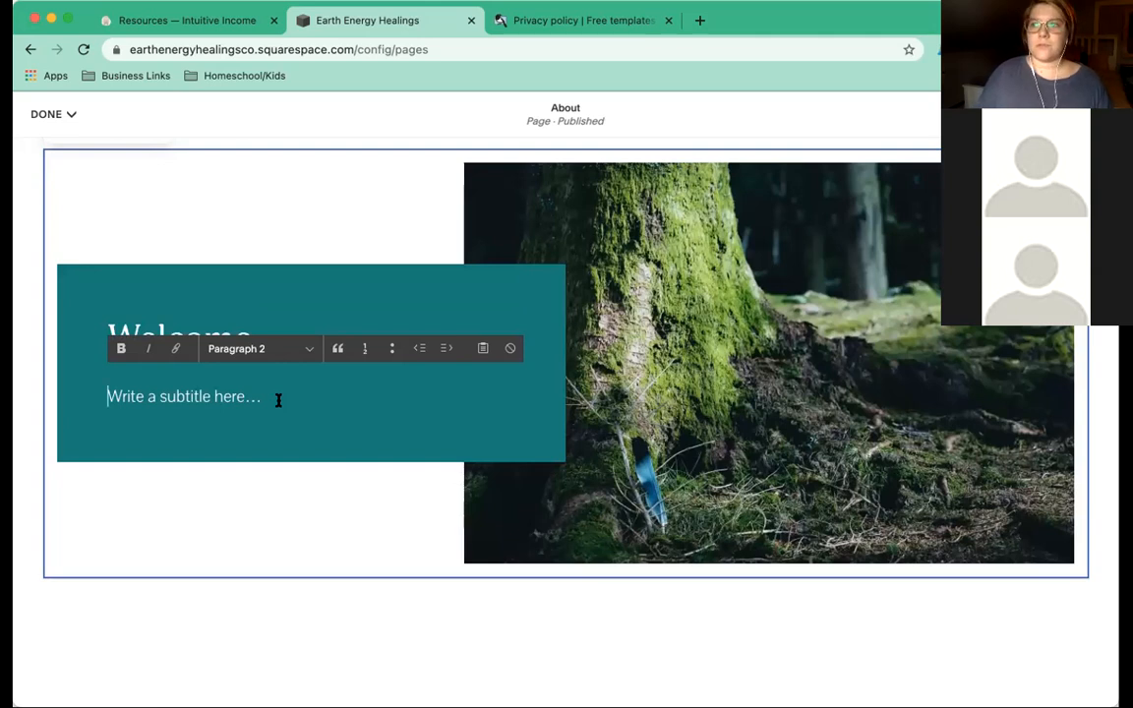
# Type the mission text about reconnecting with inner wisdom, Mother Earth, Father Sun and Earth's Peoples.
pyautogui.write('At Earth Energy hea')
pyautogui.press('BackSpace')
pyautogui.press('BackSpace')
pyautogui.press('BackSpace')
pyautogui.write('Healings, we lbelieve helping people reconnect with their inner wis')
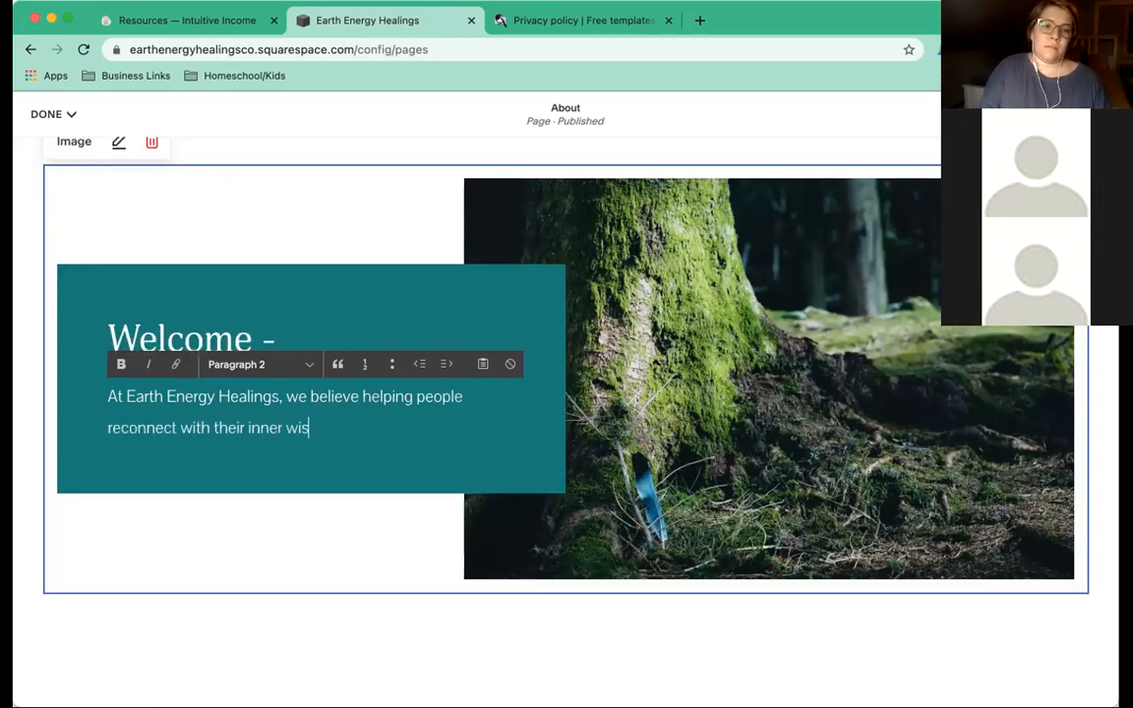
pyautogui.write('dom, their roots with mother e')
pyautogui.press('BackSpace')
pyautogui.press('BackSpace')
pyautogui.press('BackSpace')
pyautogui.press('BackSpace')
pyautogui.press('BackSpace')
pyautogui.press('BackSpace')
pyautogui.press('BackSpace')
pyautogui.press('BackSpace')
pyautogui.press('BackSpace')
pyautogui.write('Mother')
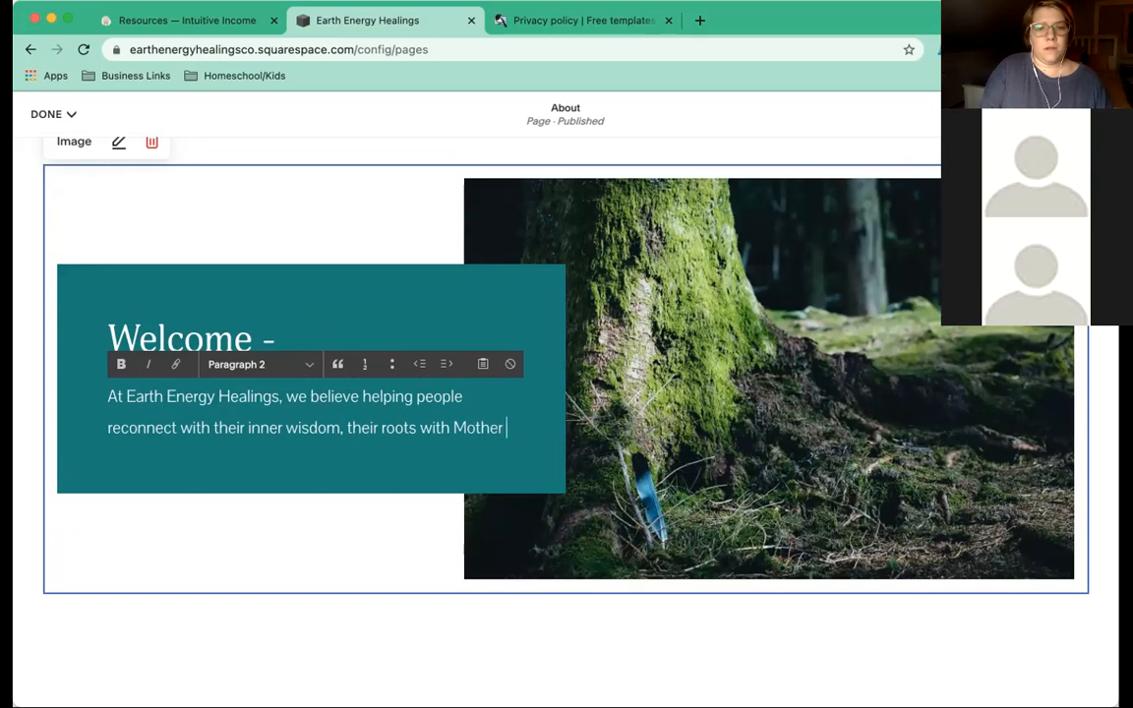
pyautogui.write(' Earth, and their connect with S')
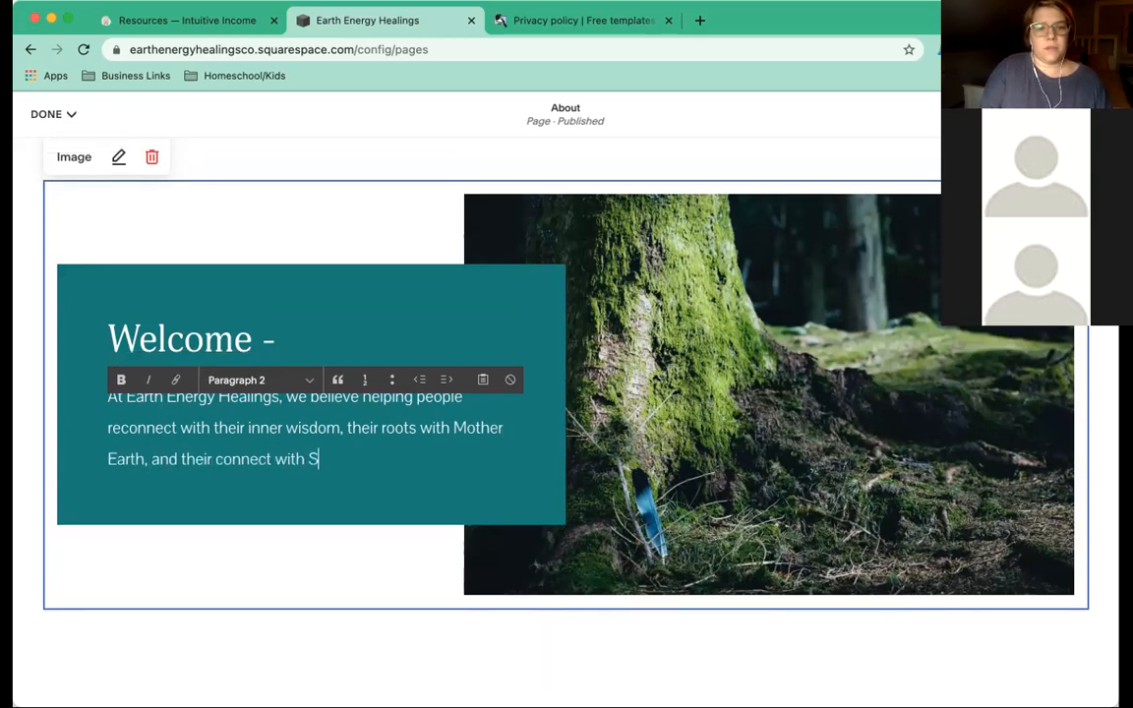
pyautogui.press('BackSpace')
pyautogui.write('Faith')
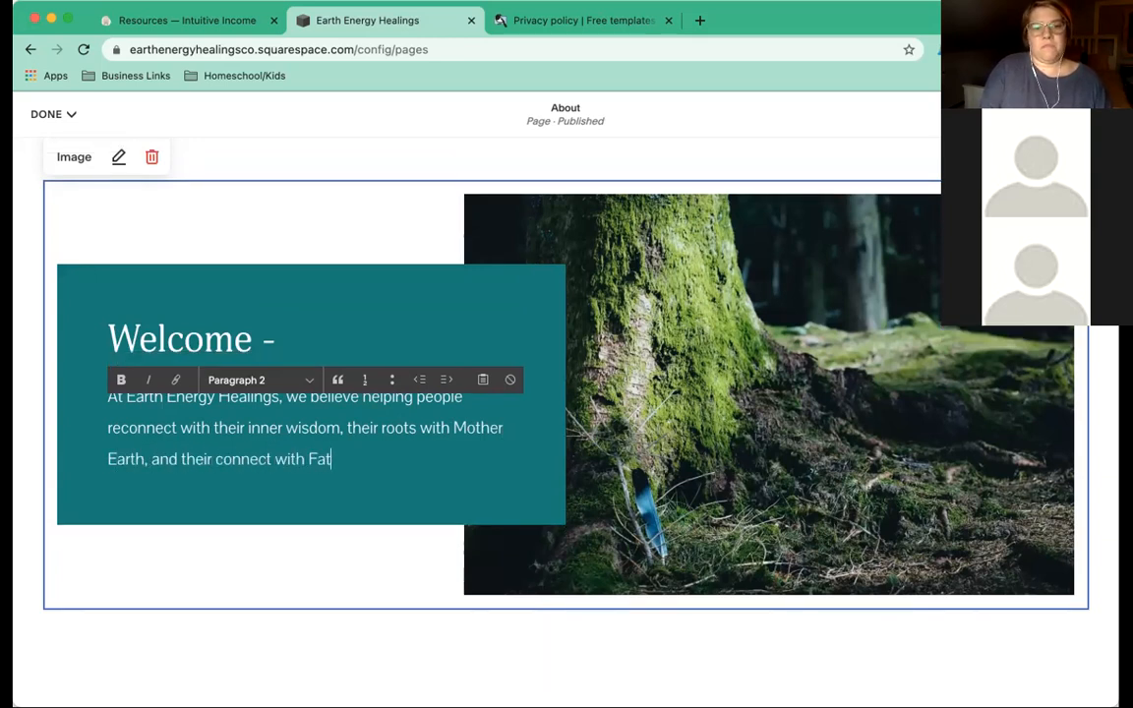
pyautogui.press('BackSpace')
pyautogui.press('BackSpace')
pyautogui.press('BackSpace')
pyautogui.write('ther Sun,')
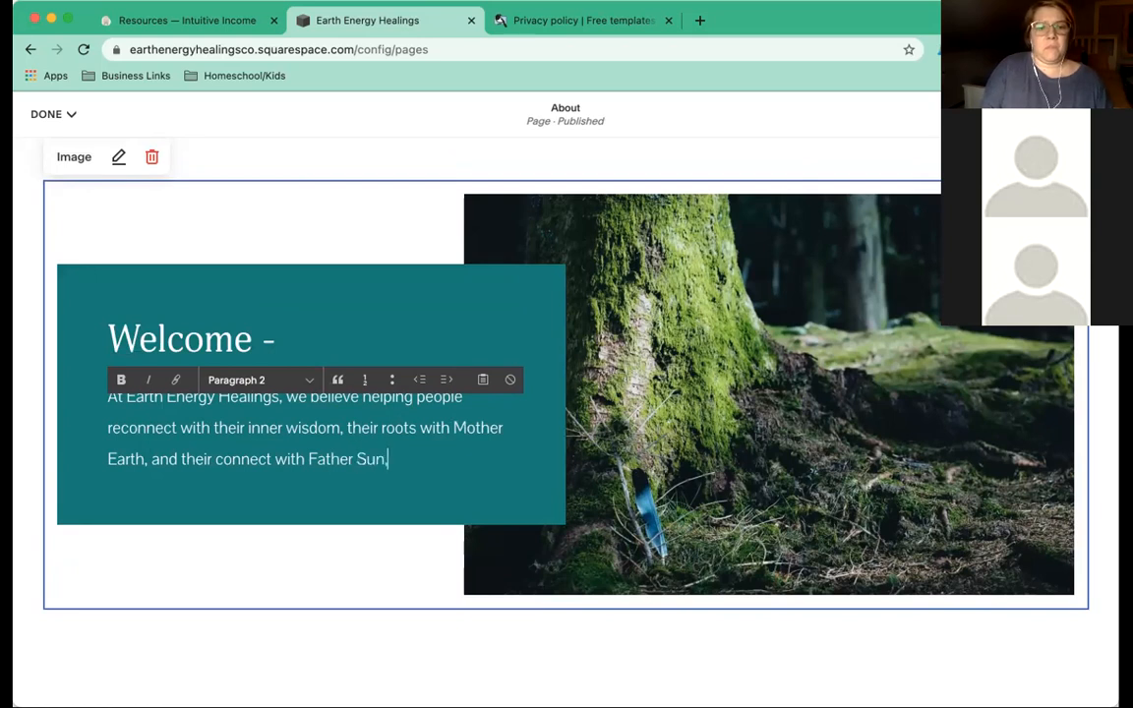
pyautogui.write(' and all of Ear')
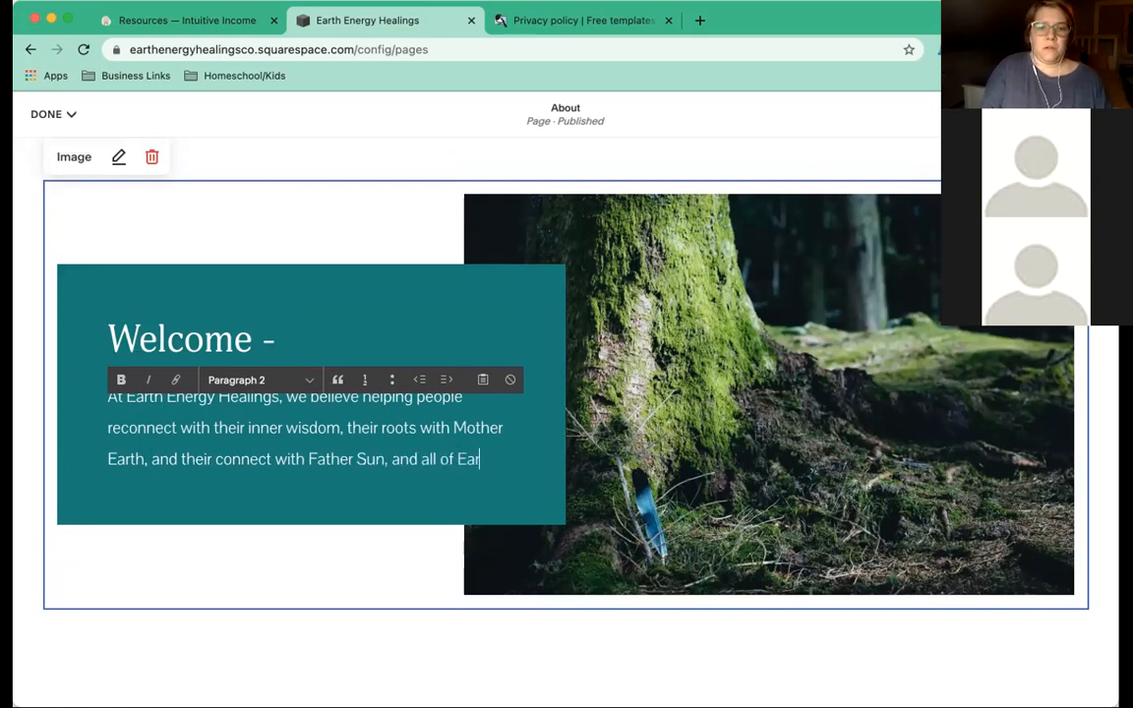
pyautogui.write("th's Peoples.")
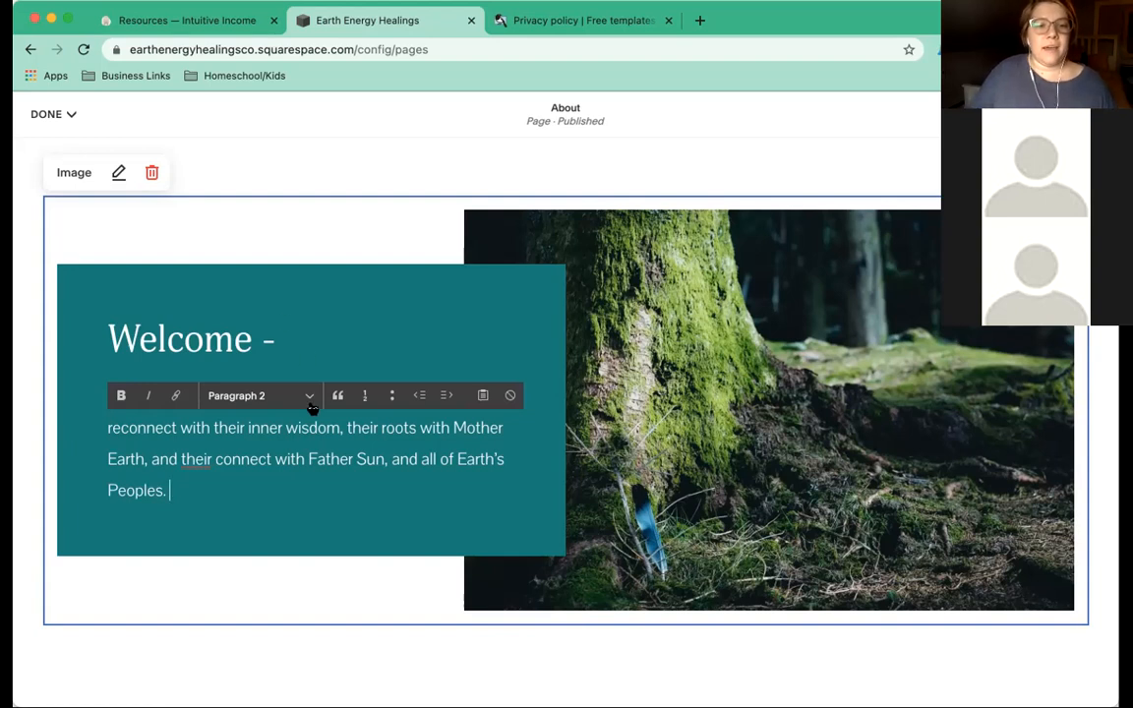
# Correct 'their' and 'connection', then end with 'Empowering and helping people... heal is our mission.'.
pyautogui.scroll(1, 286, 527)
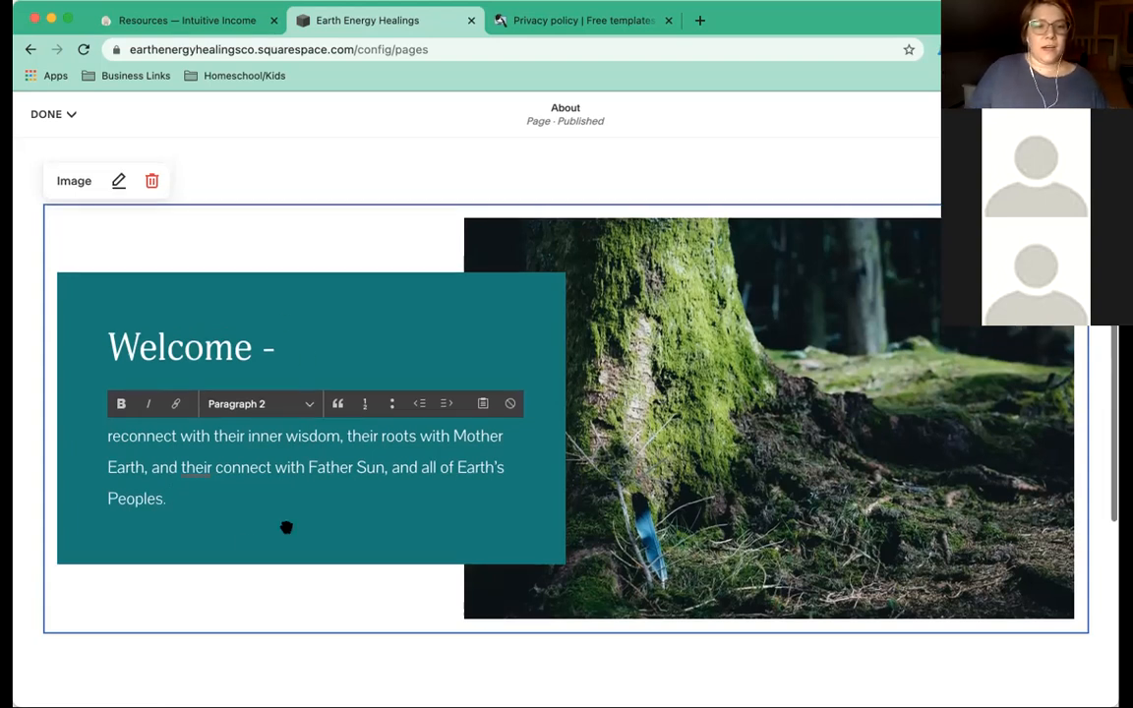
pyautogui.click(207, 467)
pyautogui.write('r')
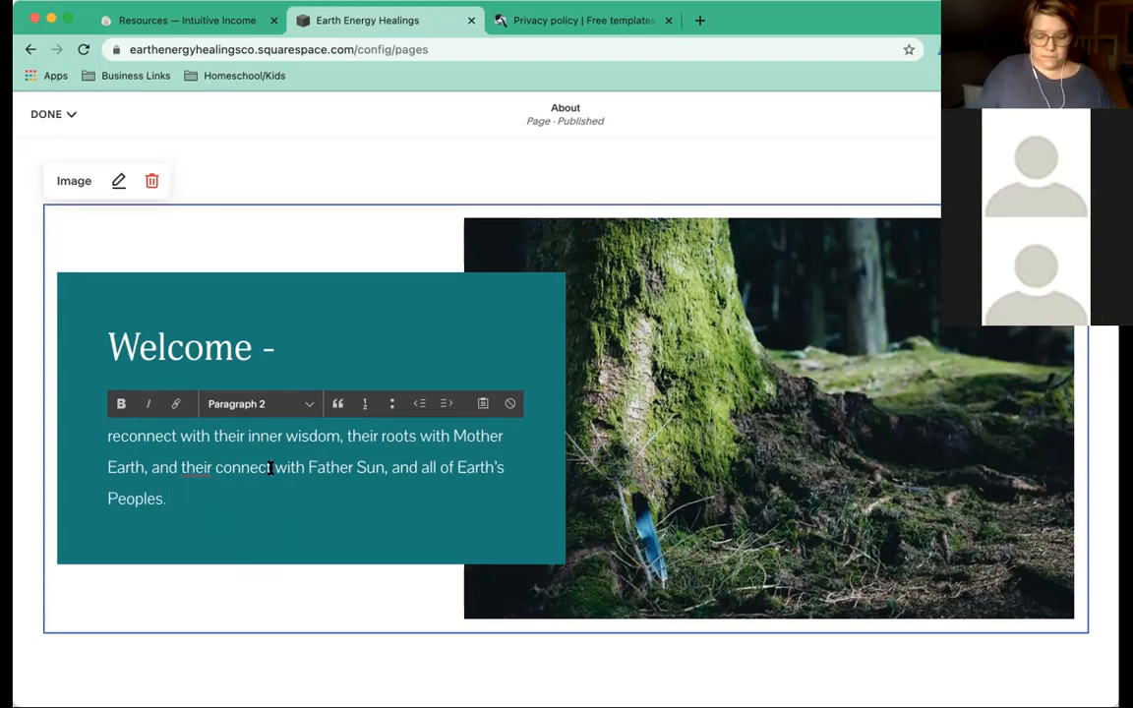
pyautogui.click(271, 467)
pyautogui.write('ion')
pyautogui.scroll(-1, 254, 497)
pyautogui.click(253, 497)
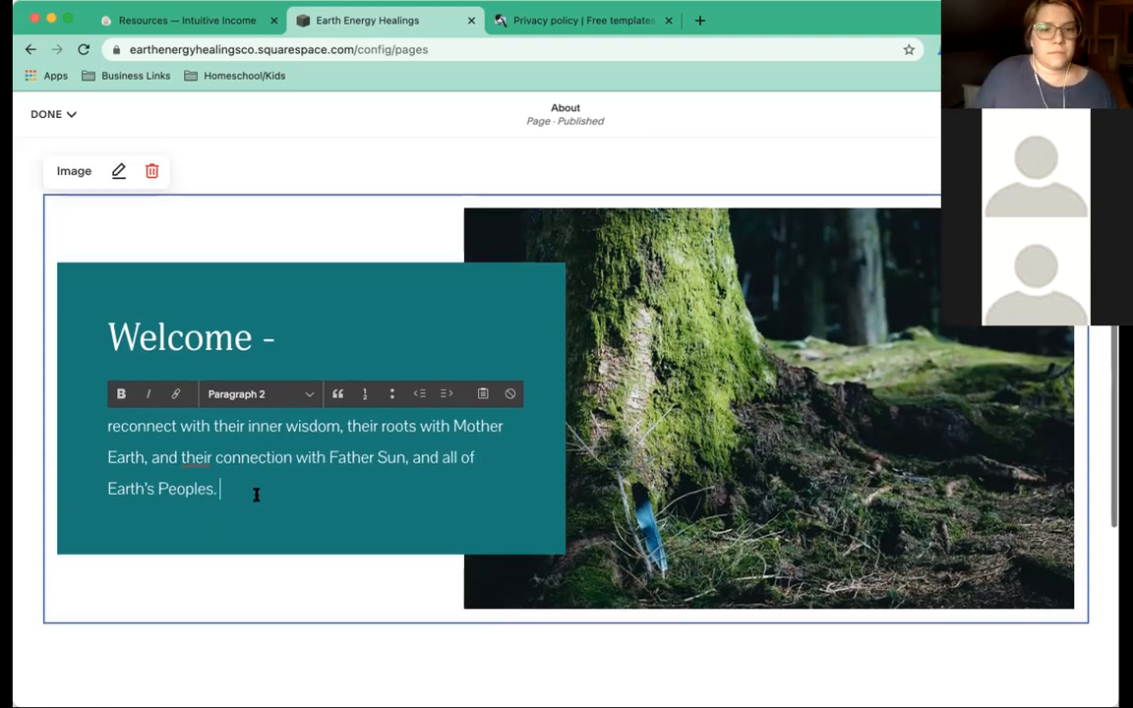
pyautogui.write('Empo')
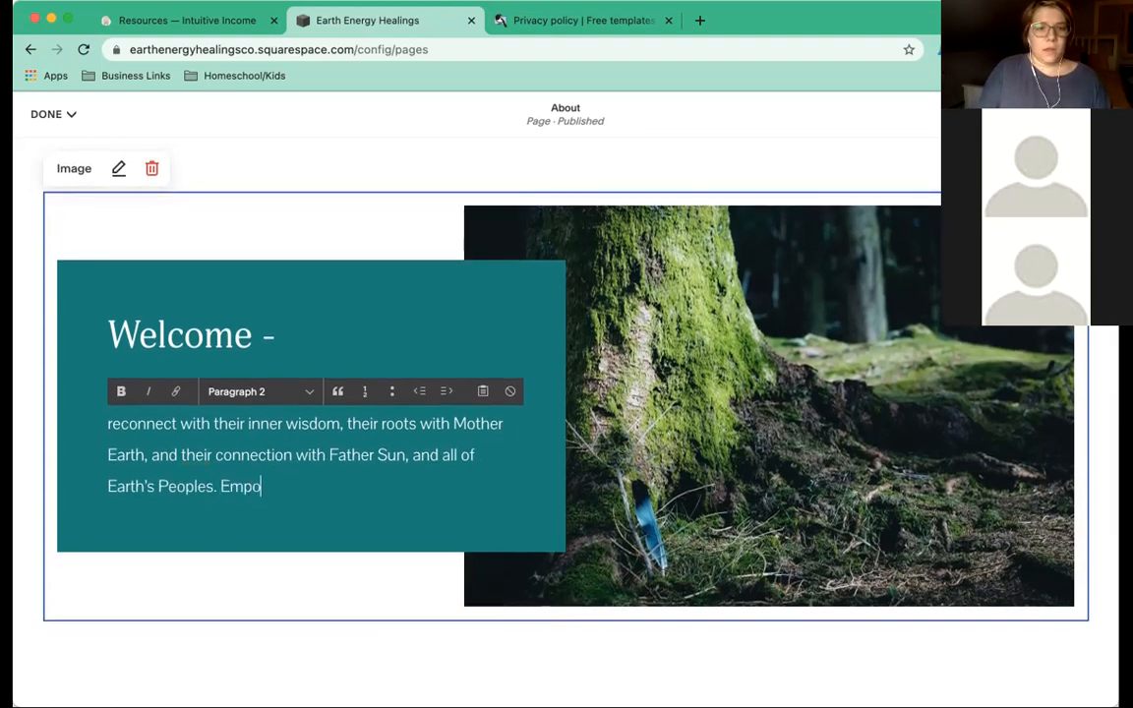
pyautogui.write('wering and')
pyautogui.press('BackSpace')
pyautogui.press('BackSpace')
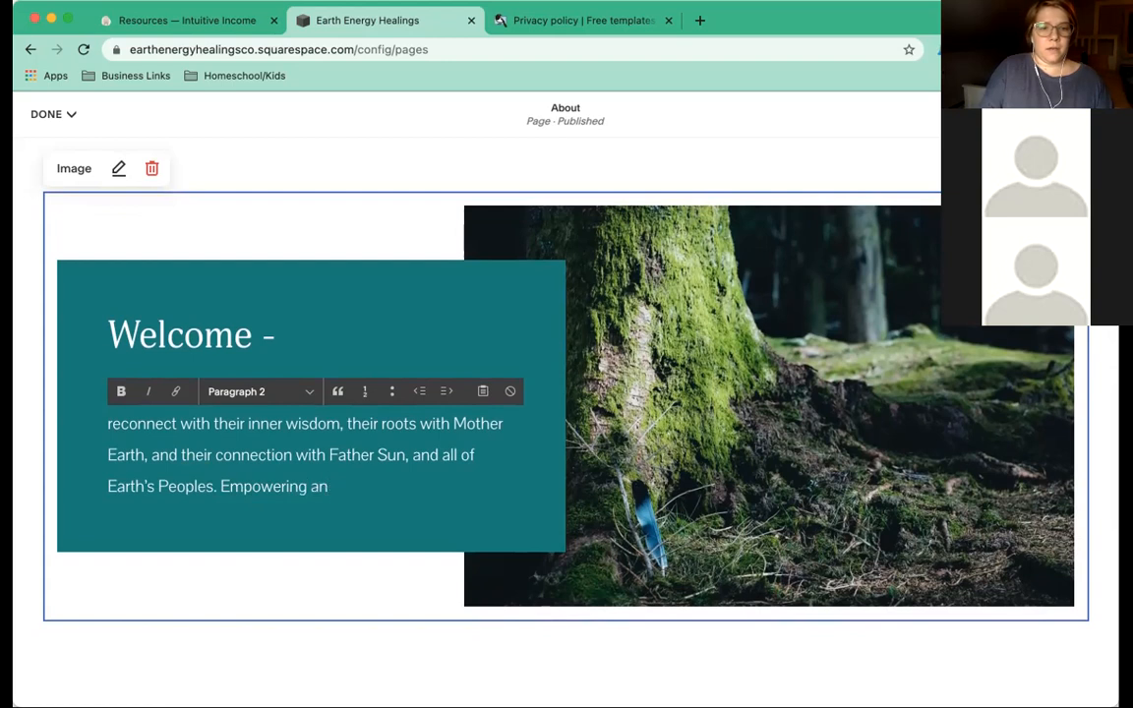
pyautogui.write('nd helping people')
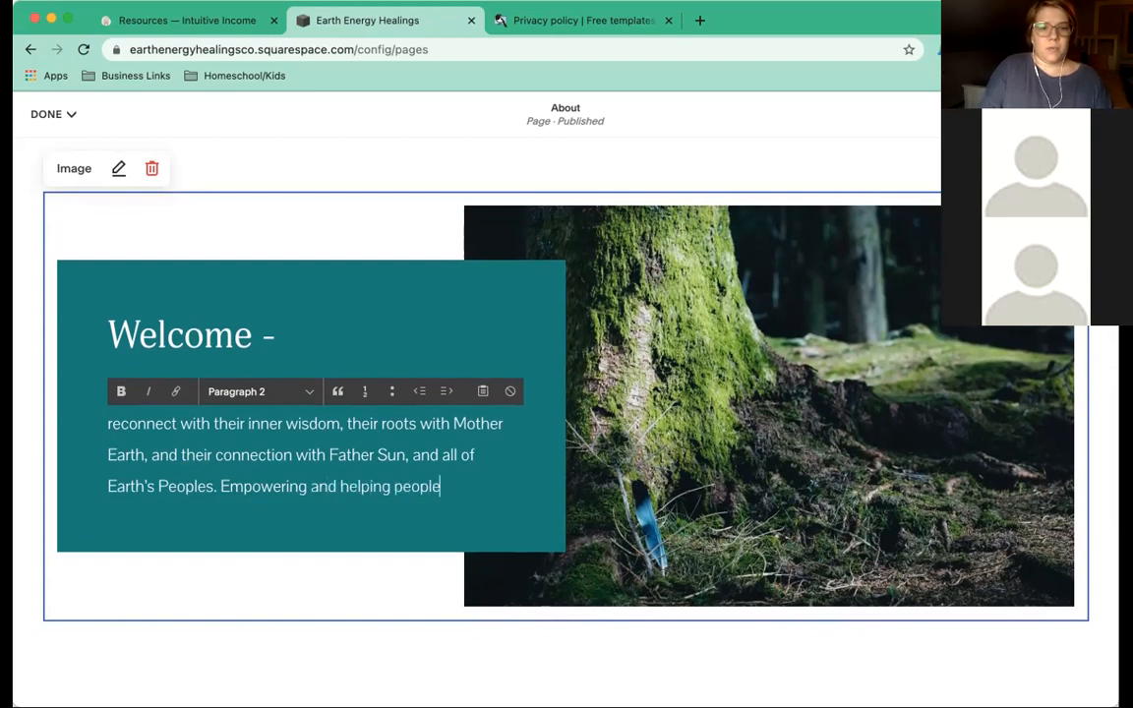
pyautogui.write(' to reconnect wit')
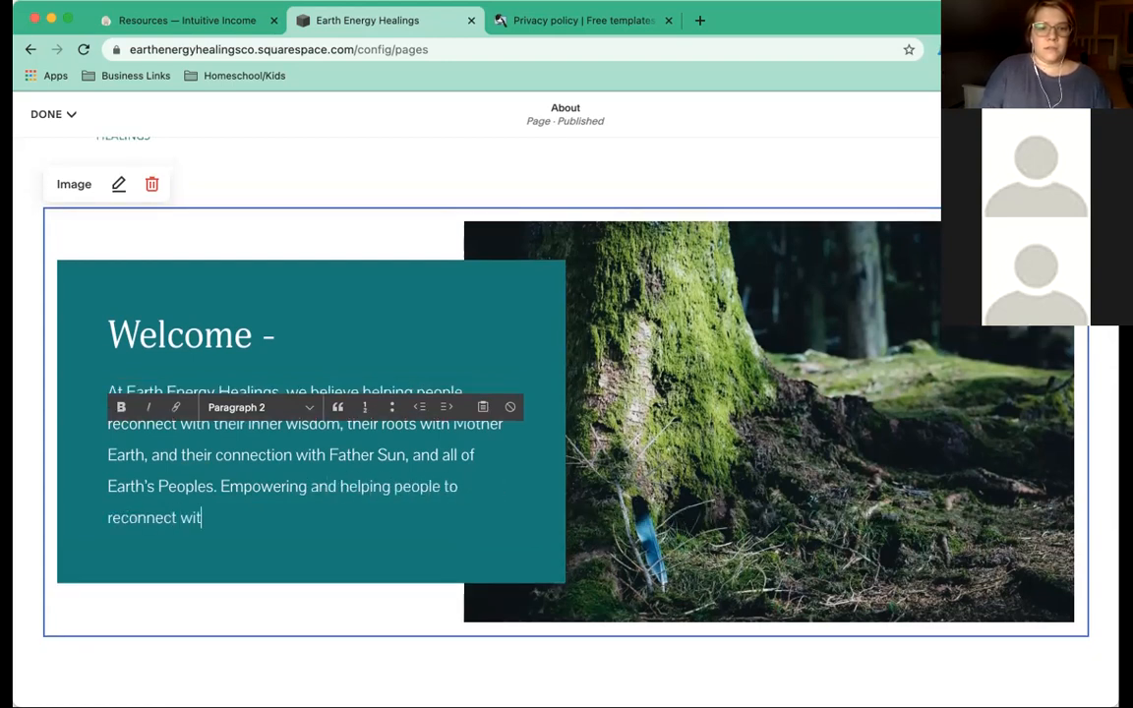
pyautogui.write('h the Earth and')
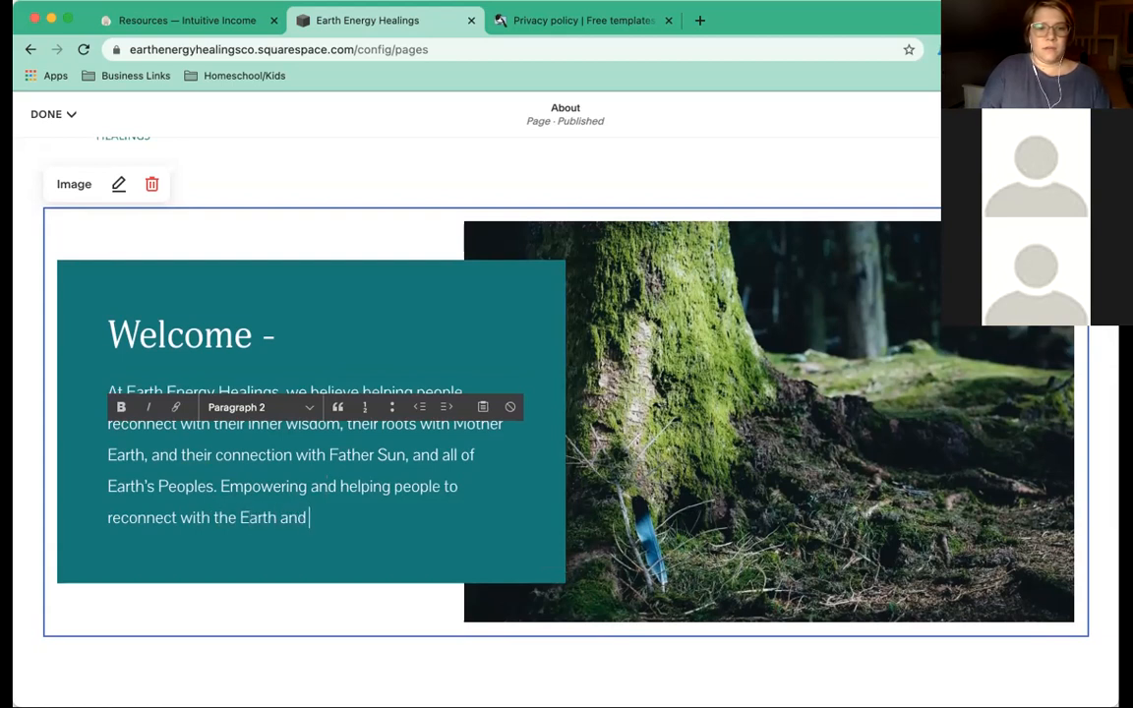
pyautogui.write(' heal ')
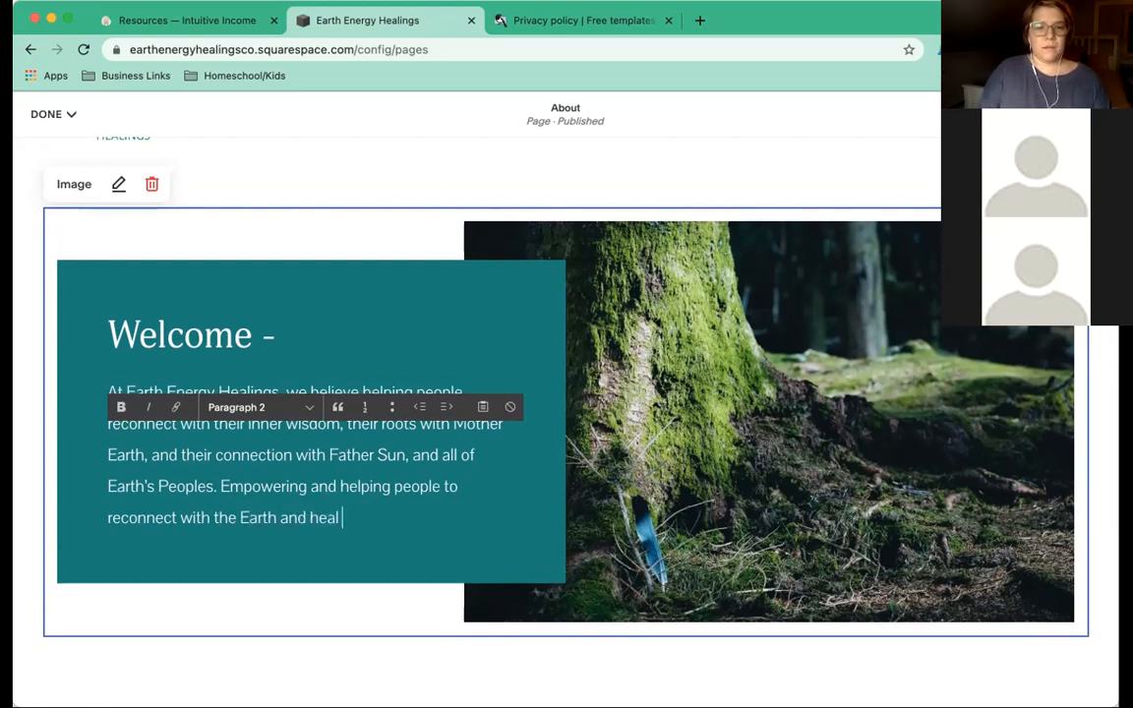
pyautogui.write('is our mission.')
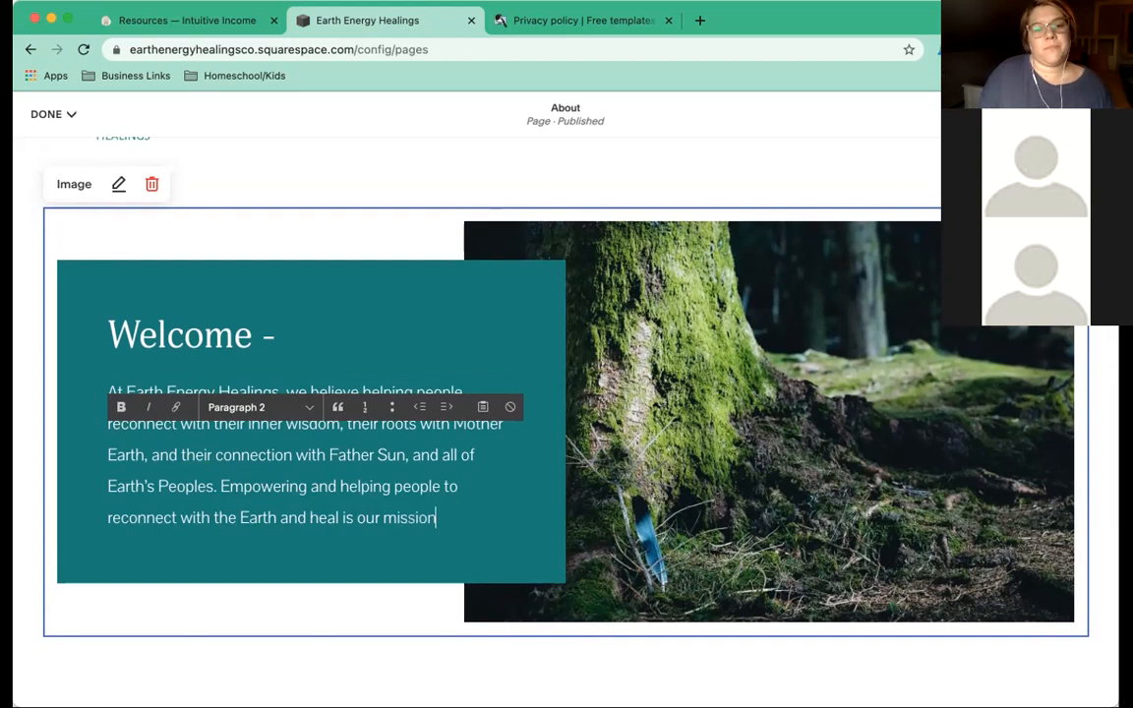
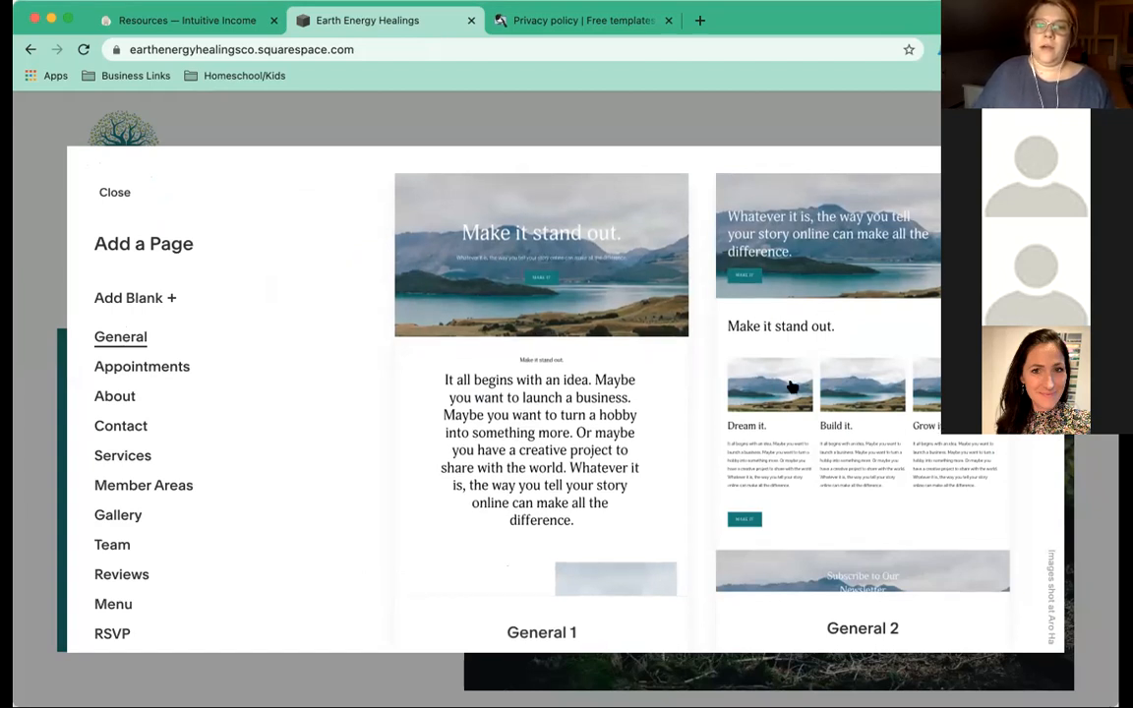
# Browse the page layouts and add a new page built from General 2.
pyautogui.scroll(-3, 557, 372)
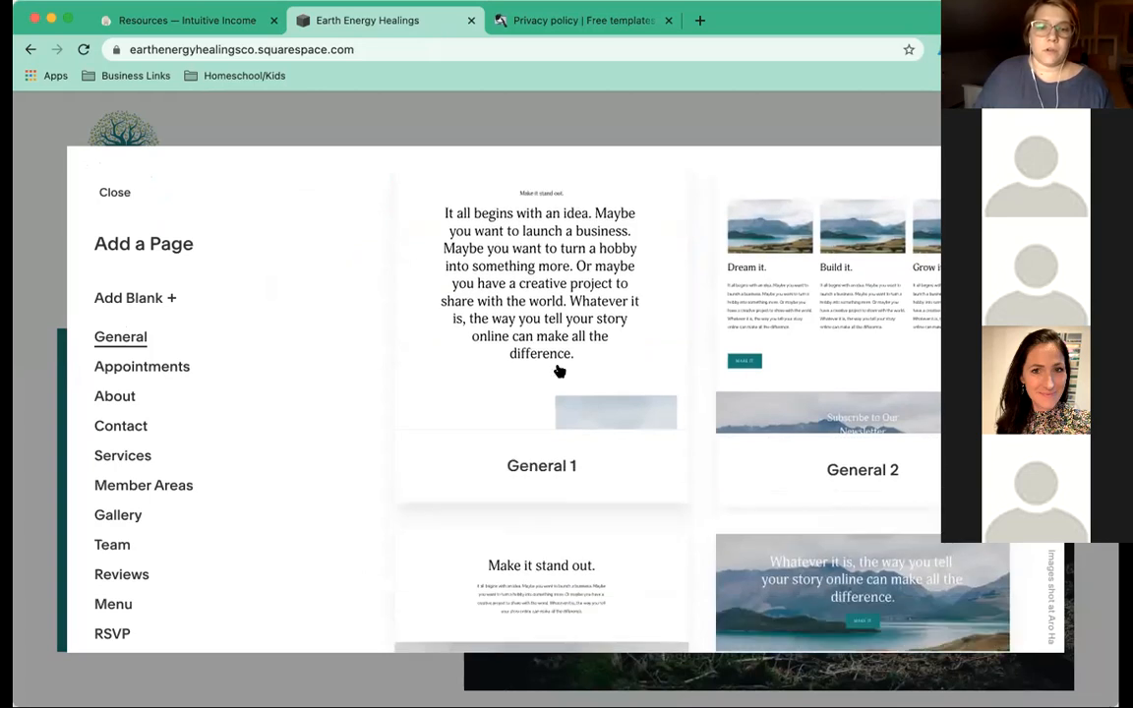
pyautogui.scroll(-5, 557, 372)
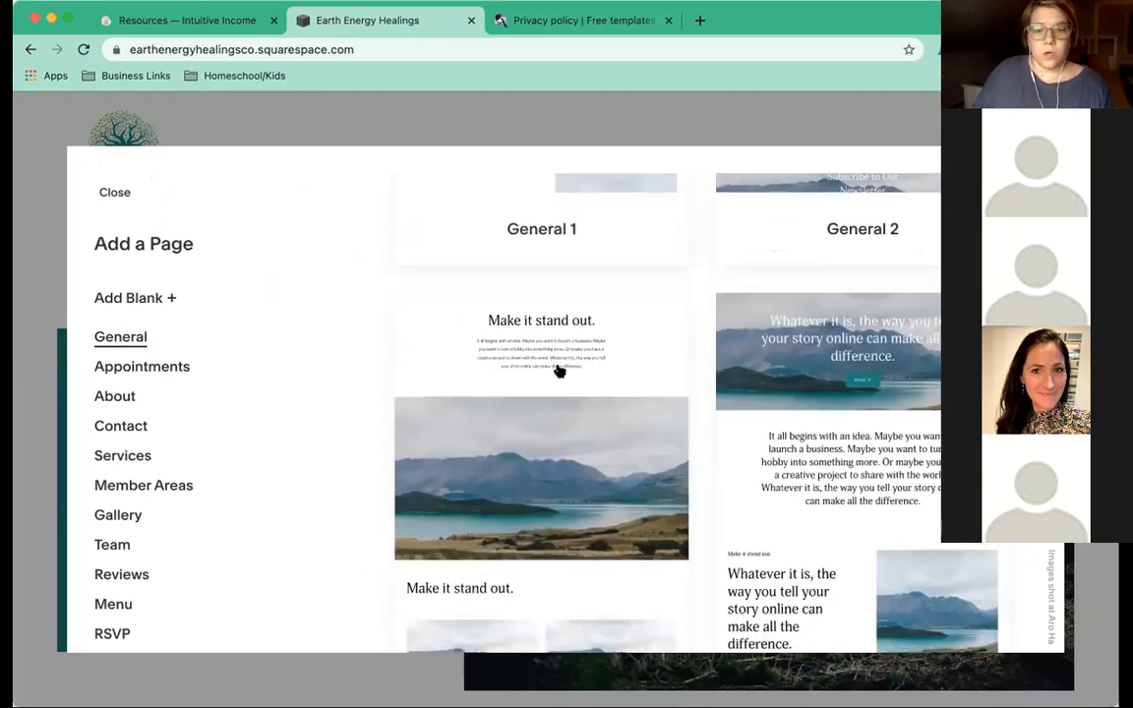
pyautogui.scroll(-5, 558, 371)
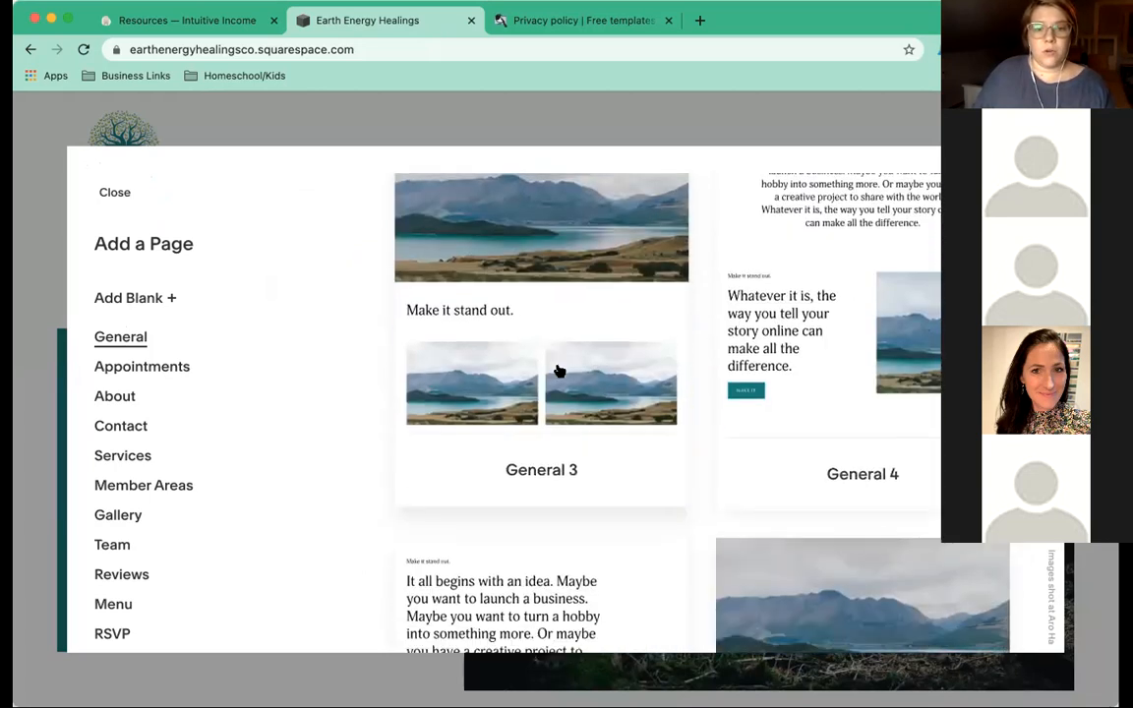
pyautogui.scroll(-3, 556, 369)
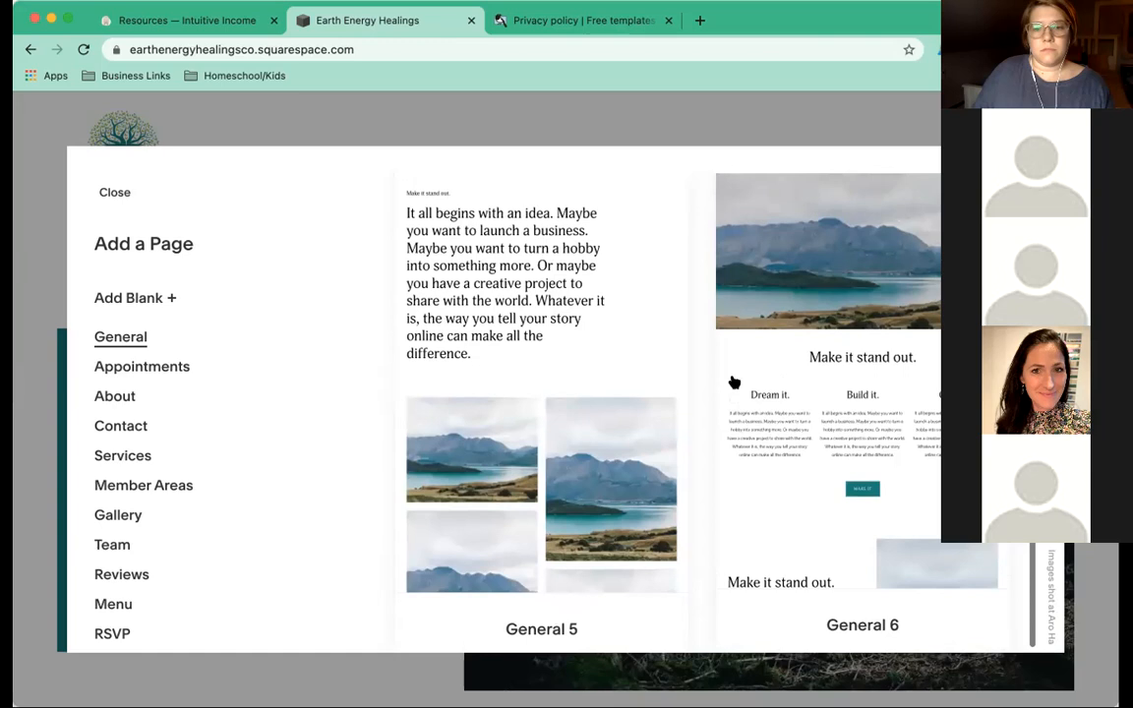
pyautogui.scroll(10, 733, 382)
pyautogui.scroll(5, 733, 381)
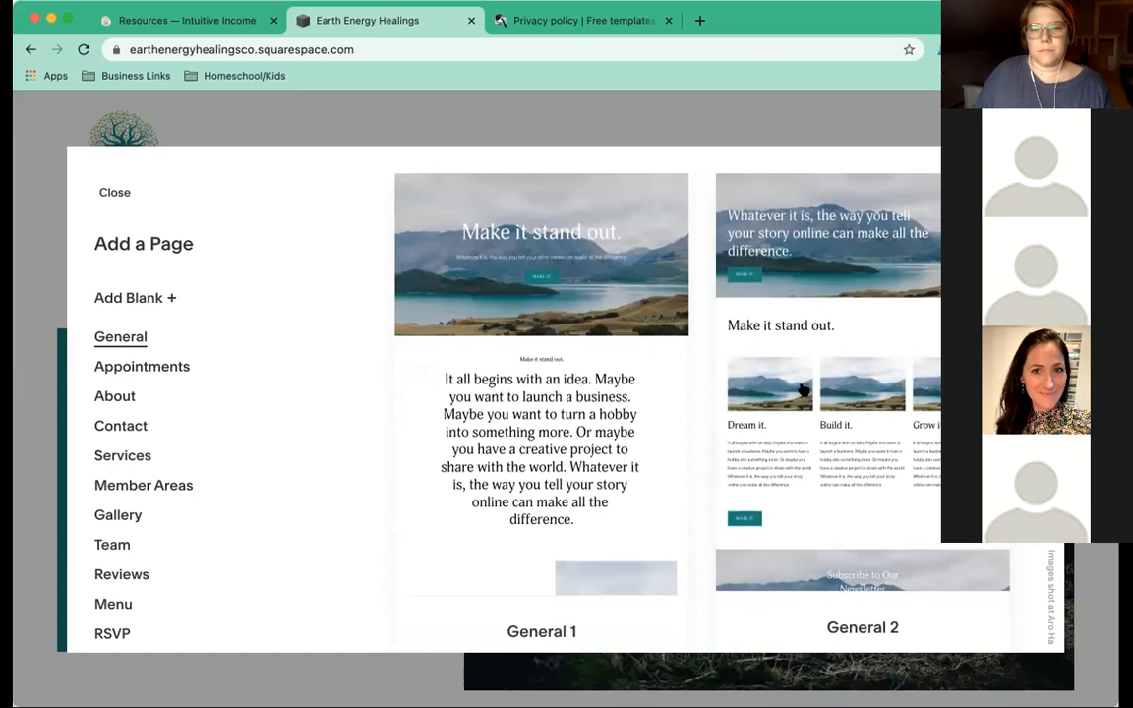
pyautogui.scroll(-1, 803, 389)
pyautogui.scroll(1, 803, 390)
pyautogui.scroll(-2, 802, 386)
pyautogui.scroll(2, 801, 387)
pyautogui.click(883, 262)
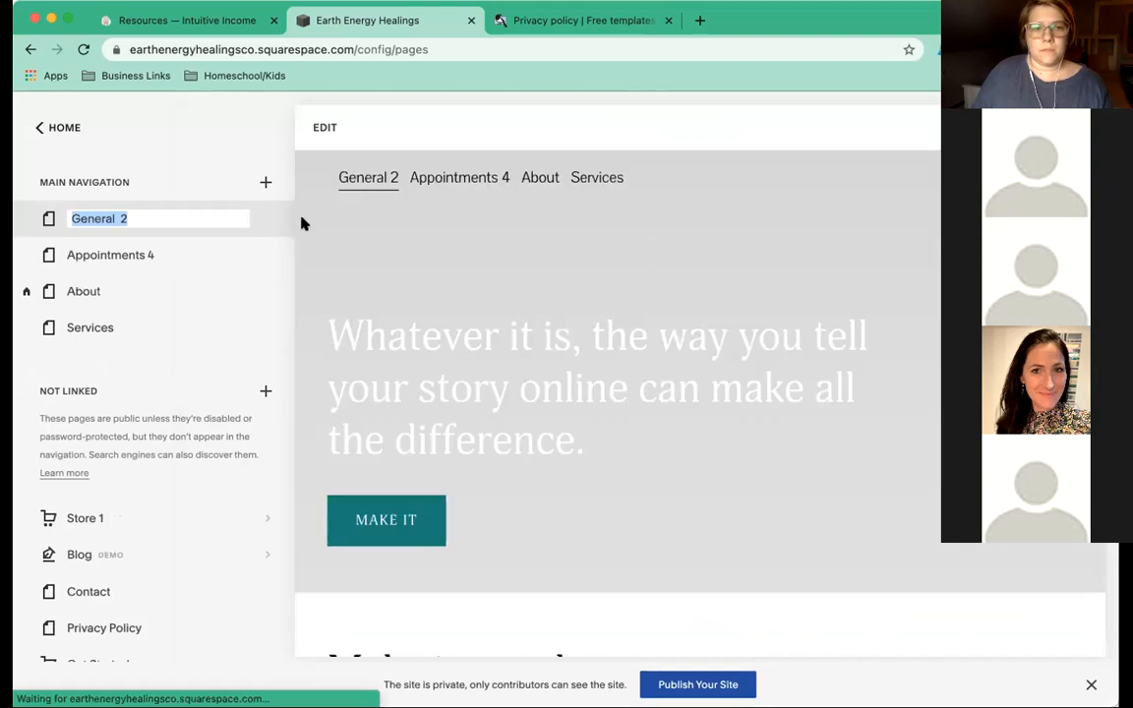
# Rename the new page 'Home' in the Pages panel.
pyautogui.write('Home')
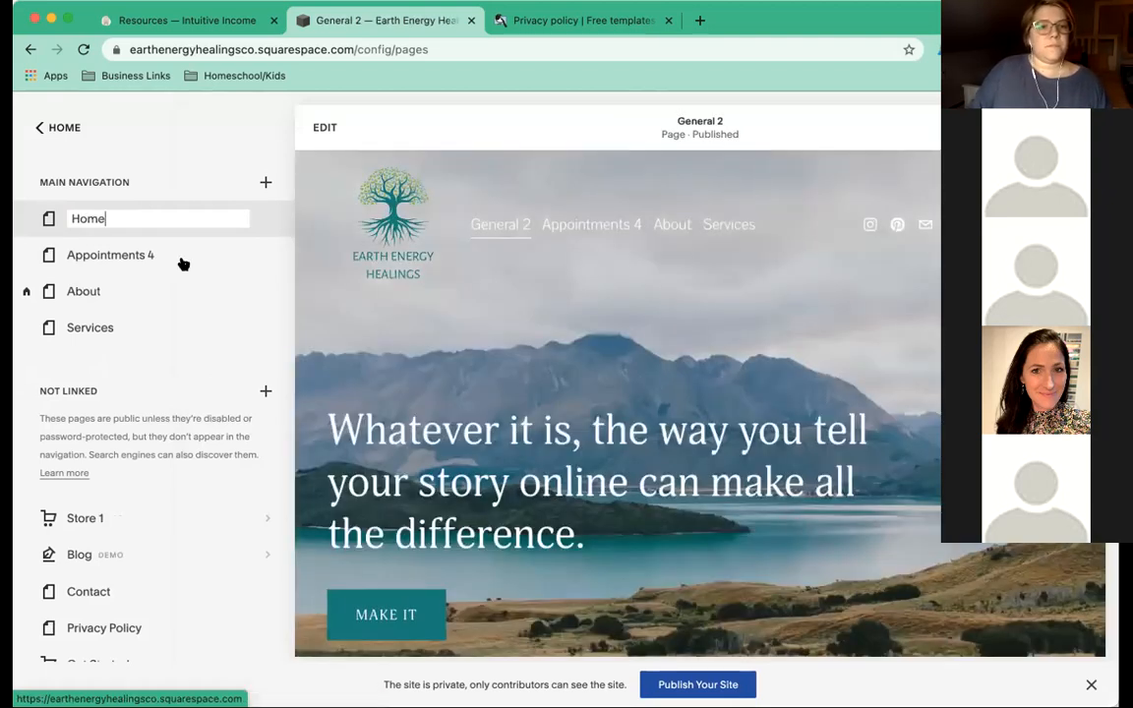
pyautogui.click(189, 180)
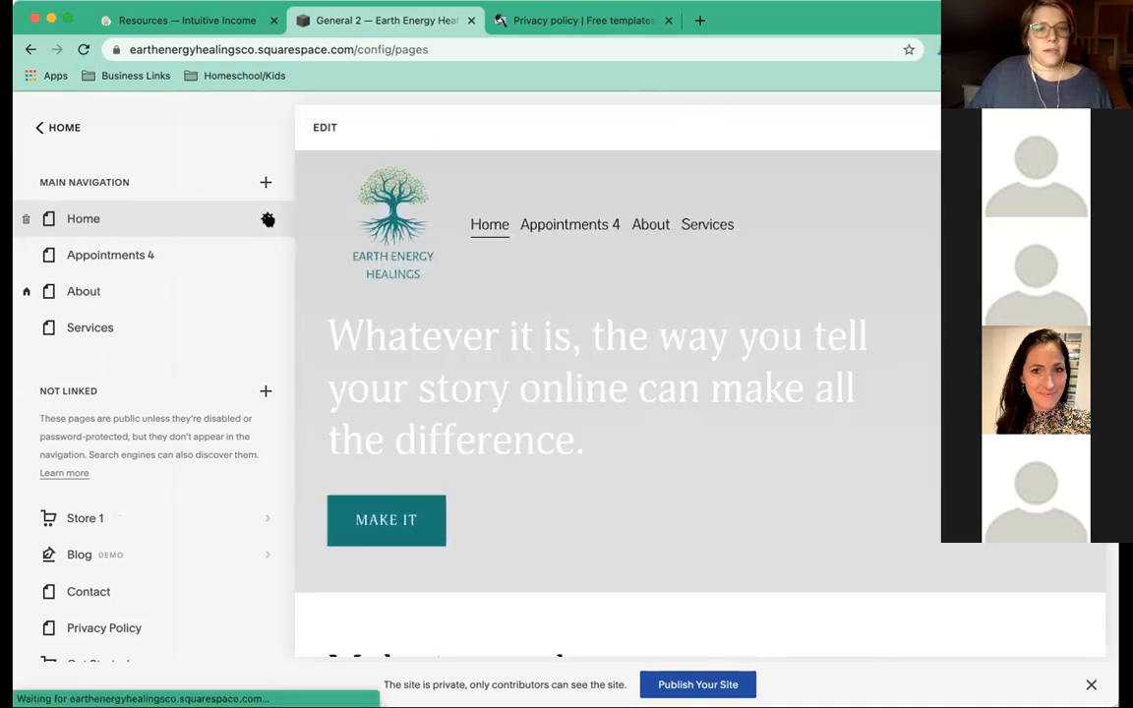
pyautogui.click(267, 220)
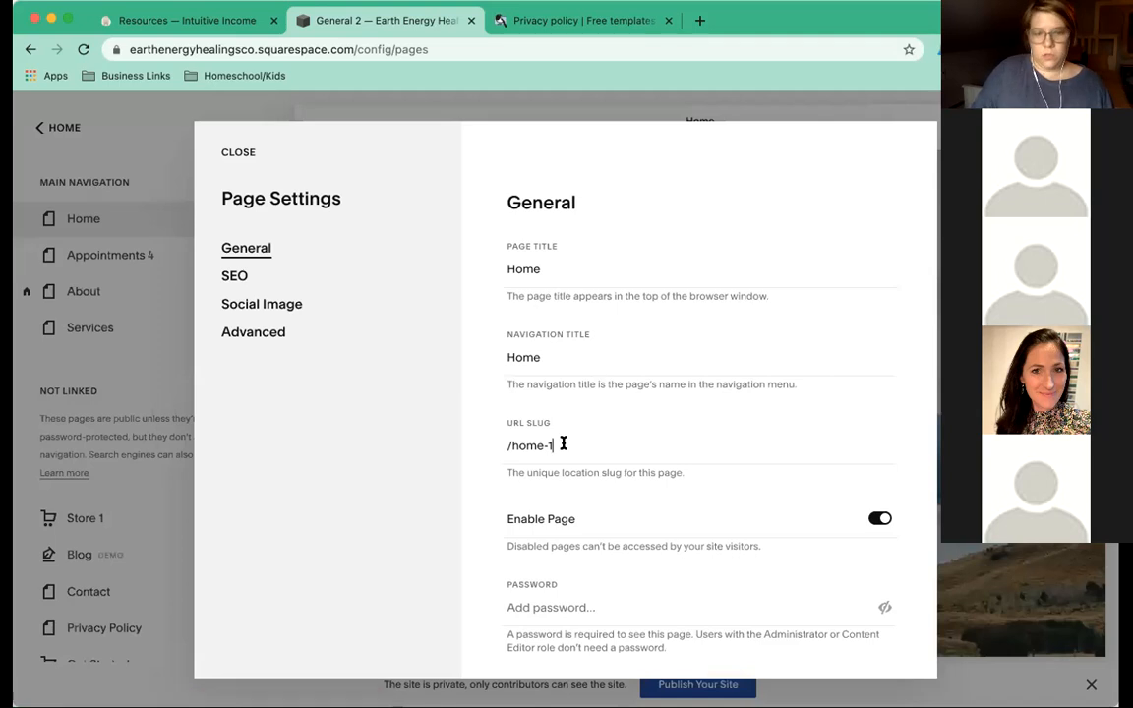
# Trim the Home page's URL slug from /home-1 to /home.
pyautogui.click(521, 447)
pyautogui.press('BackSpace')
pyautogui.press('BackSpace')
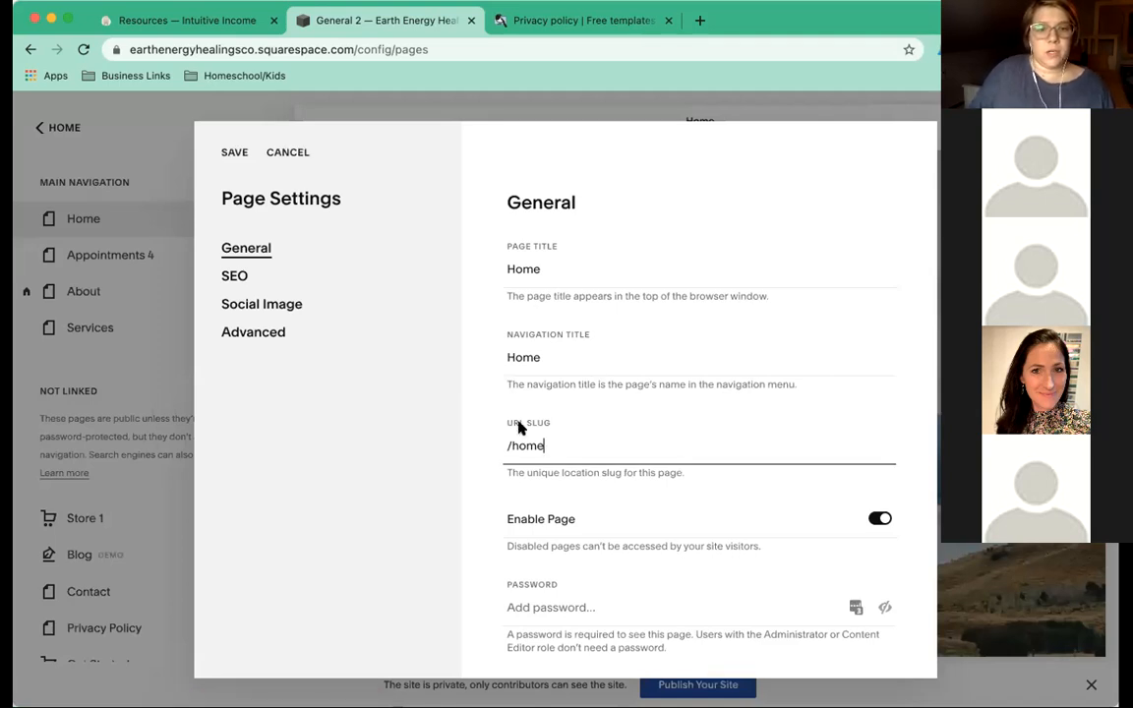
pyautogui.scroll(-2, 519, 427)
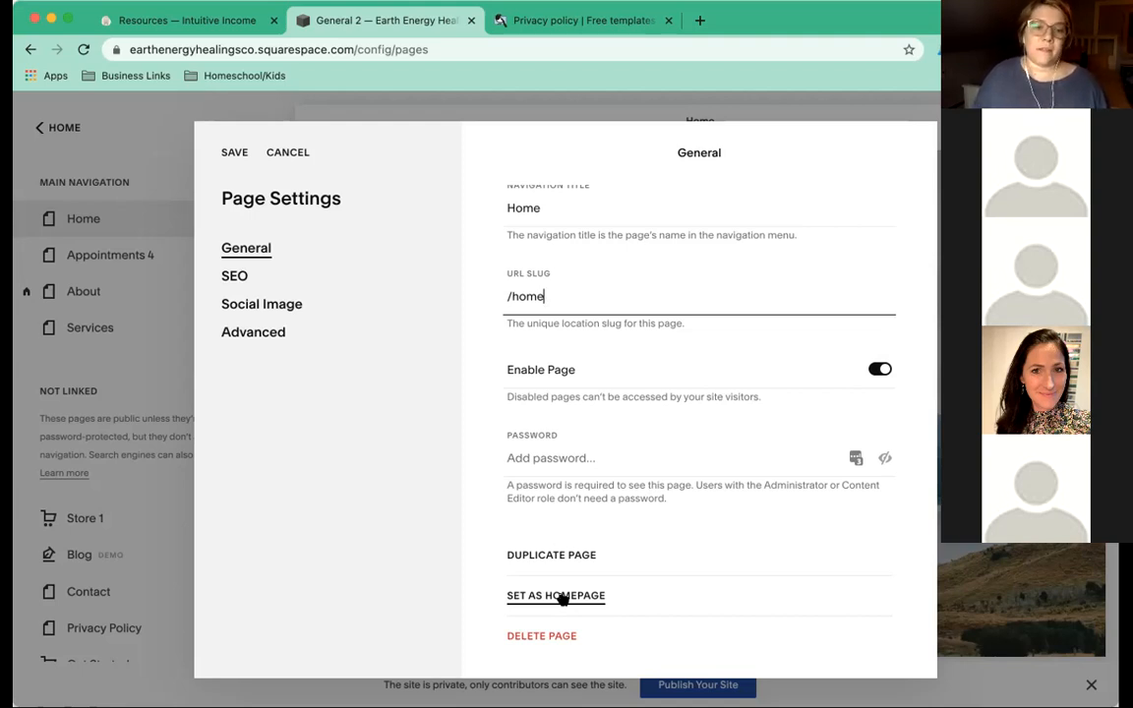
# Set Home as the site's homepage, then switch to the Intuitive Income Resources tab.
pyautogui.click(562, 598)
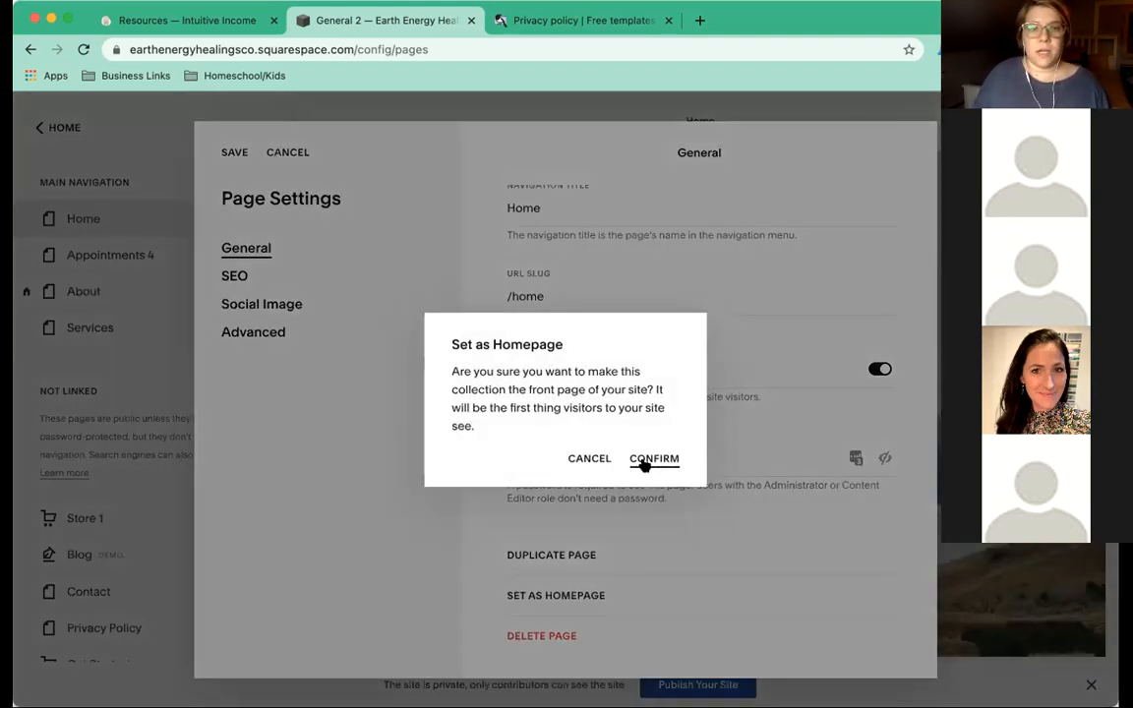
pyautogui.click(644, 463)
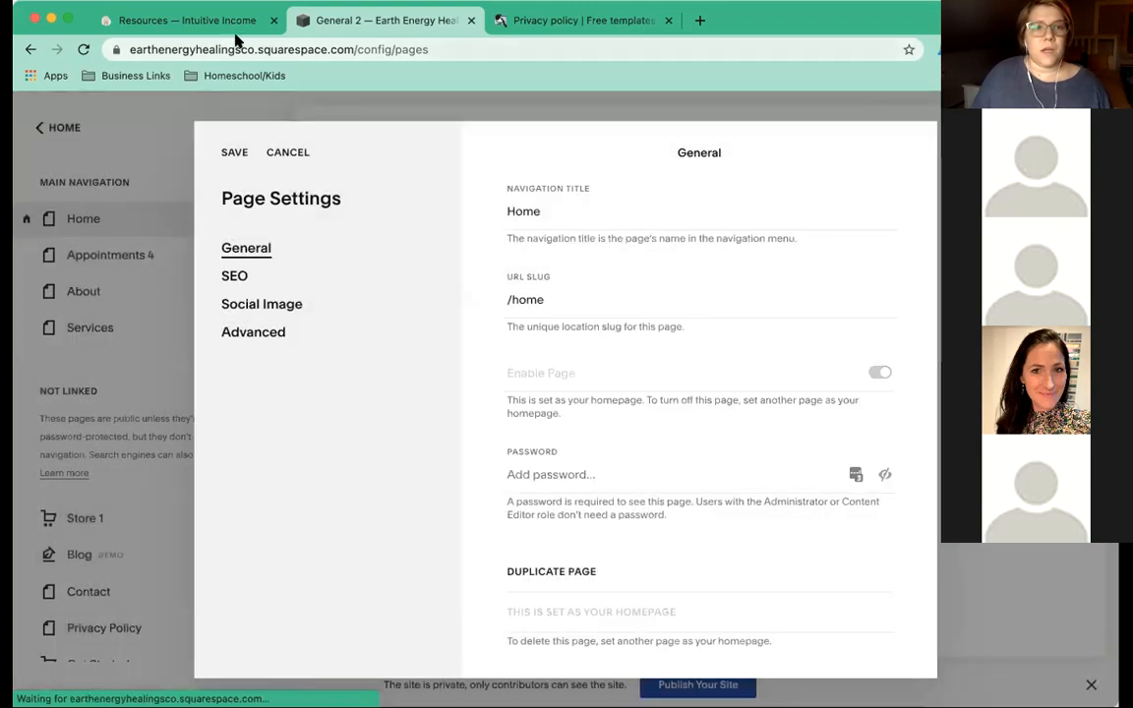
pyautogui.click(214, 24)
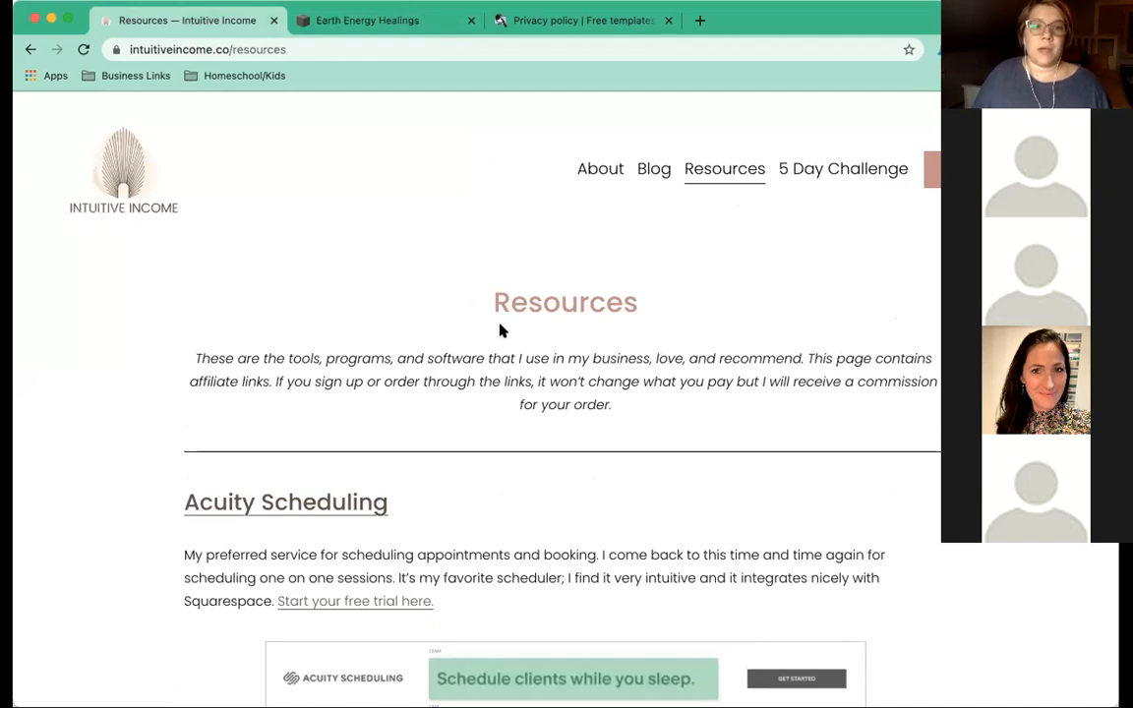
# Look over the Intuitive Income Resources page, then return to the Earth Energy Healings tab.
pyautogui.scroll(-1, 499, 330)
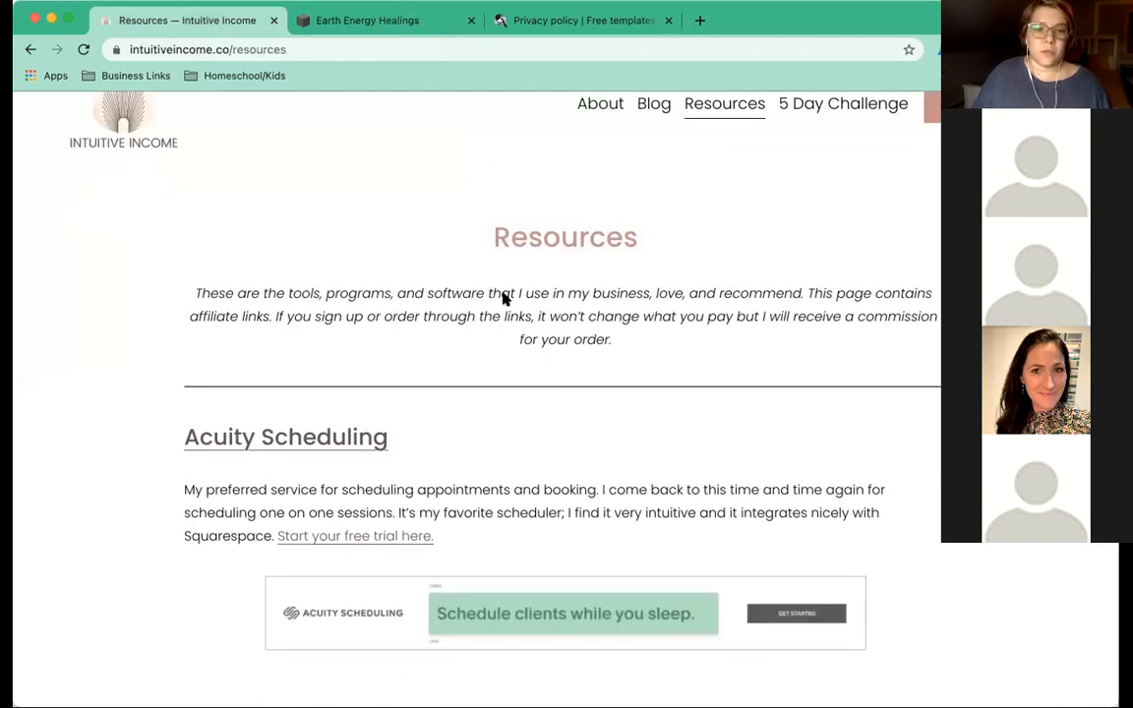
pyautogui.scroll(-10, 502, 295)
pyautogui.scroll(5, 498, 297)
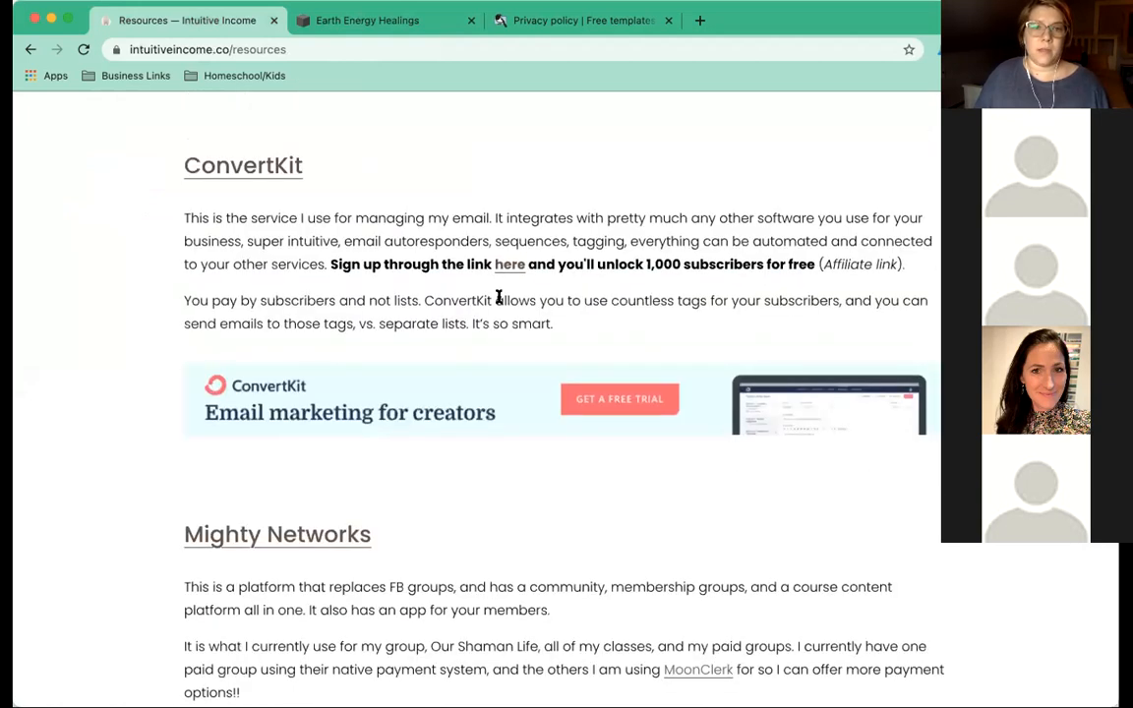
pyautogui.scroll(5, 498, 297)
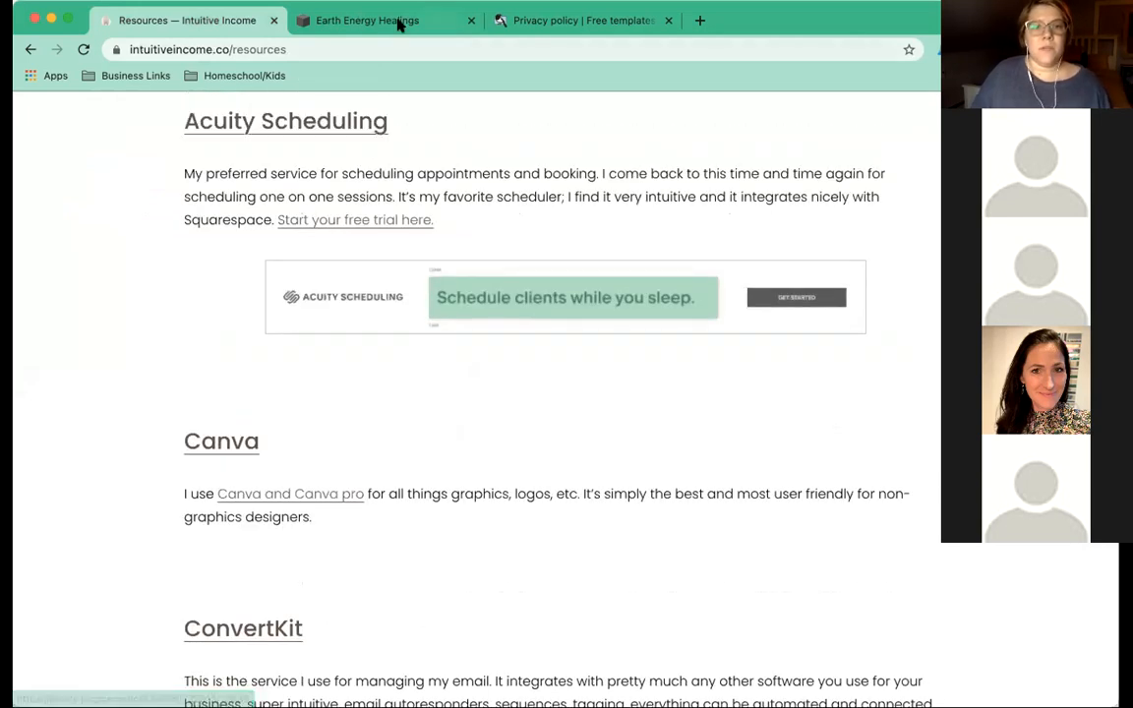
pyautogui.click(399, 22)
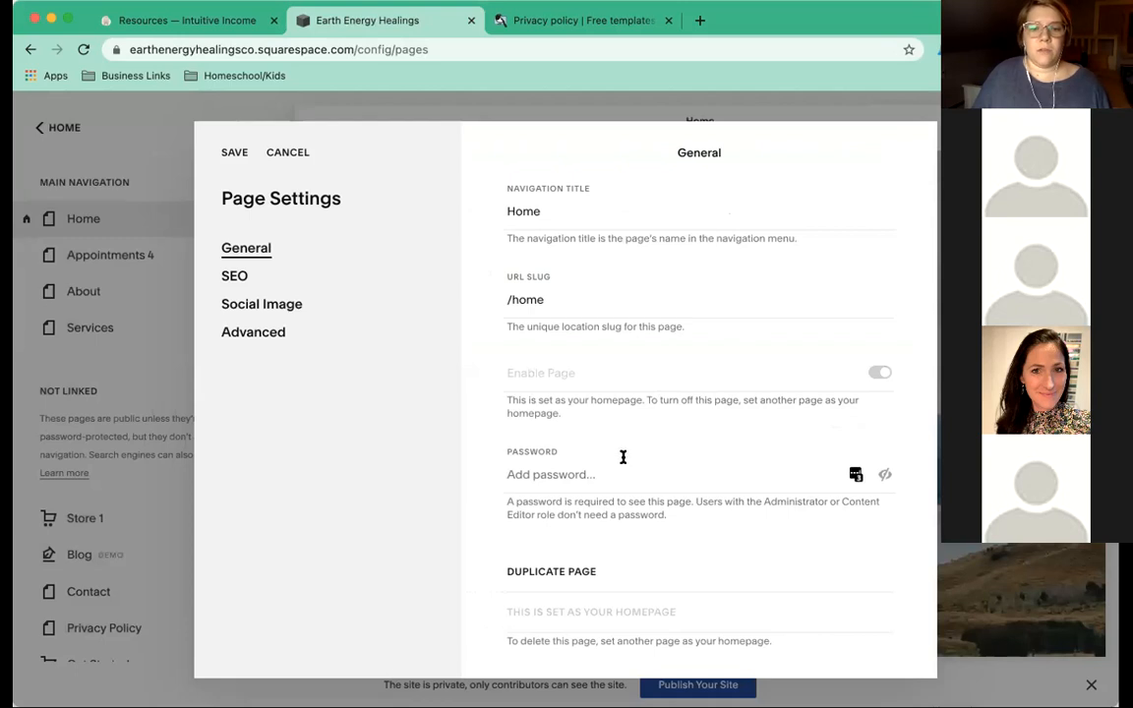
# Try saving the settings, dismiss the 'URL already in use' error and discard the changes.
pyautogui.click(233, 155)
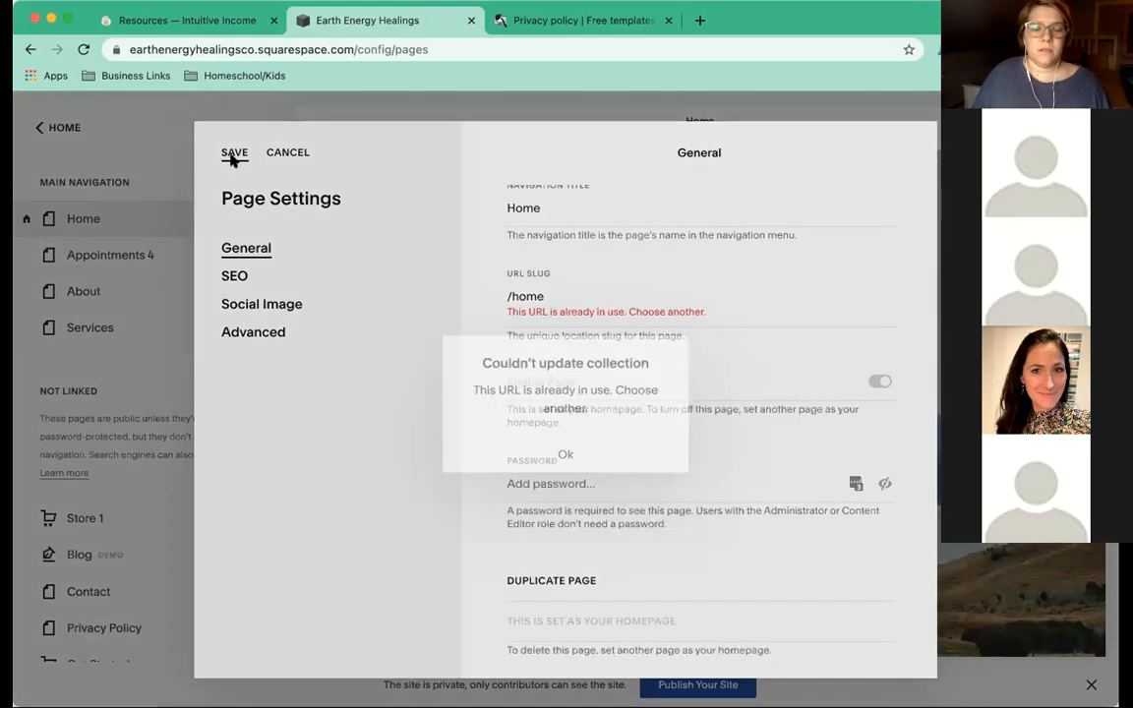
pyautogui.click(568, 448)
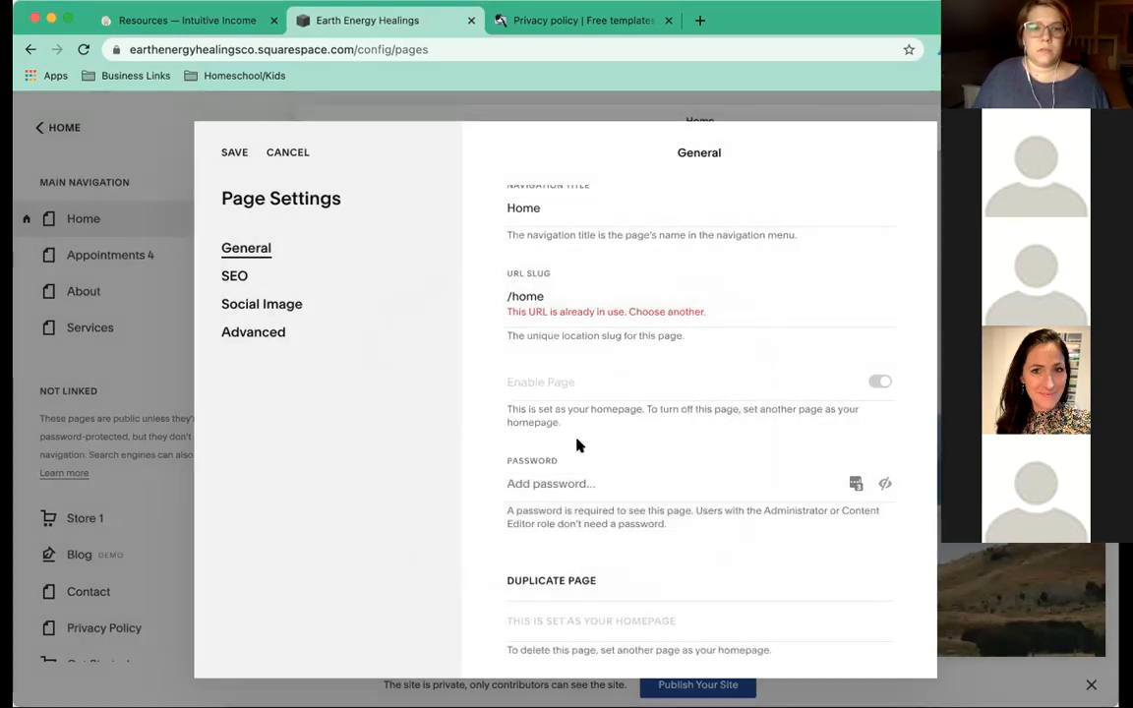
pyautogui.click(284, 155)
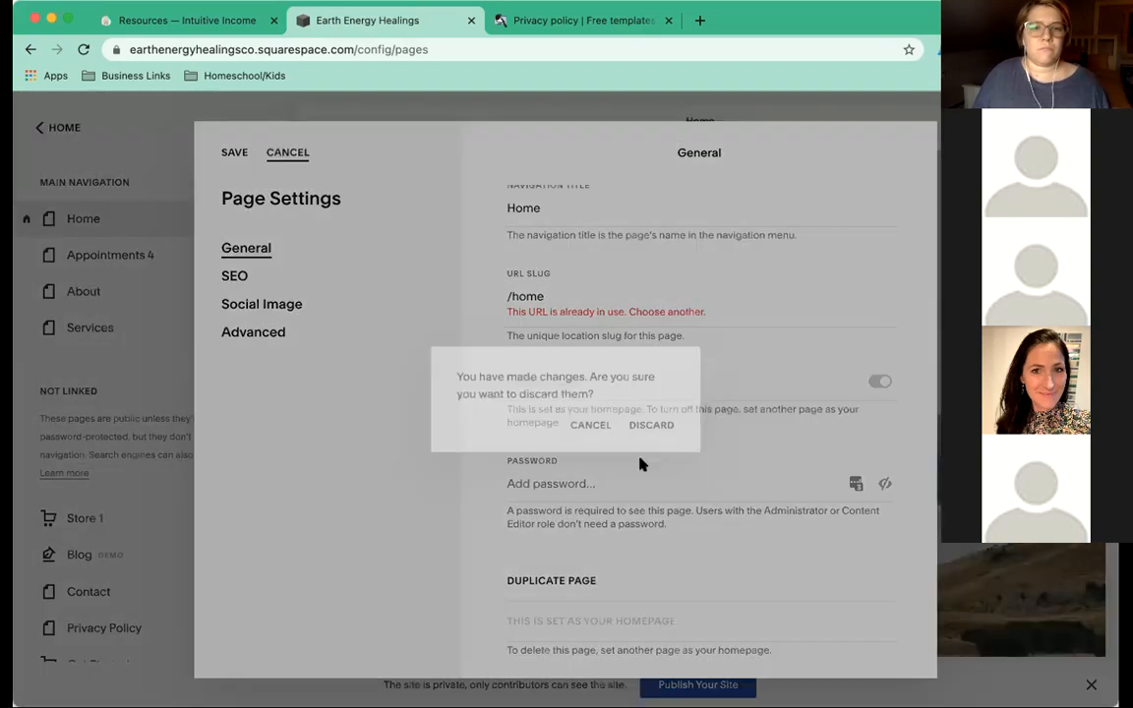
pyautogui.click(655, 428)
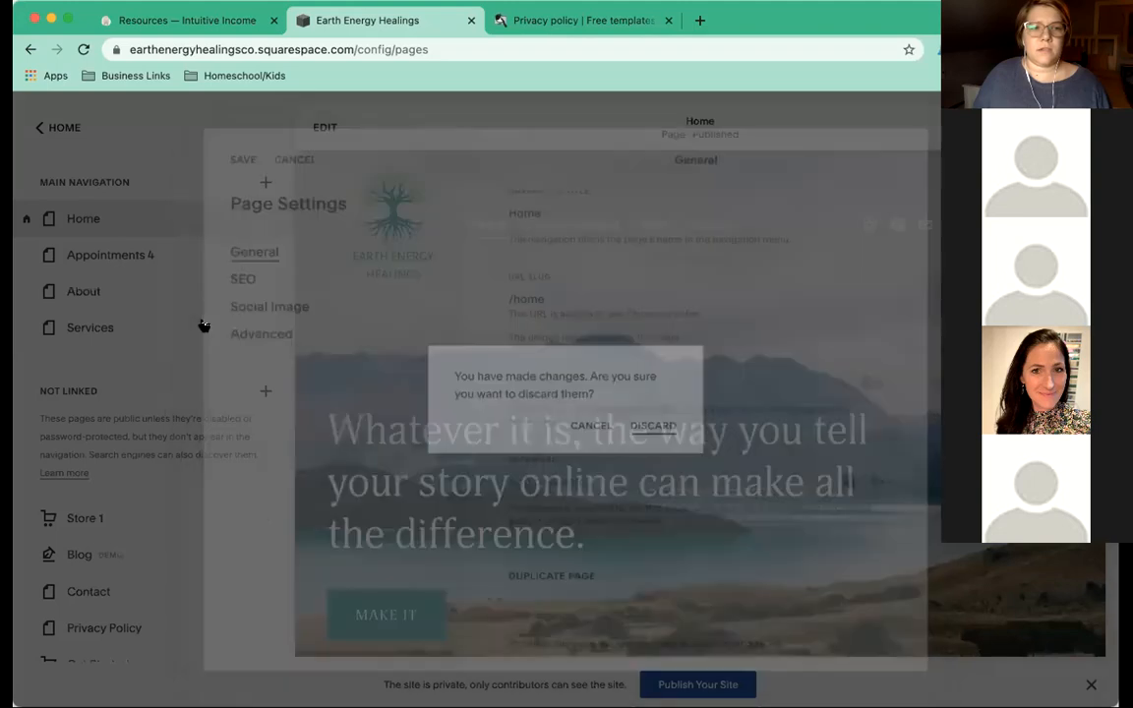
# Delete the duplicate unlinked Home page.
pyautogui.scroll(-2, 249, 307)
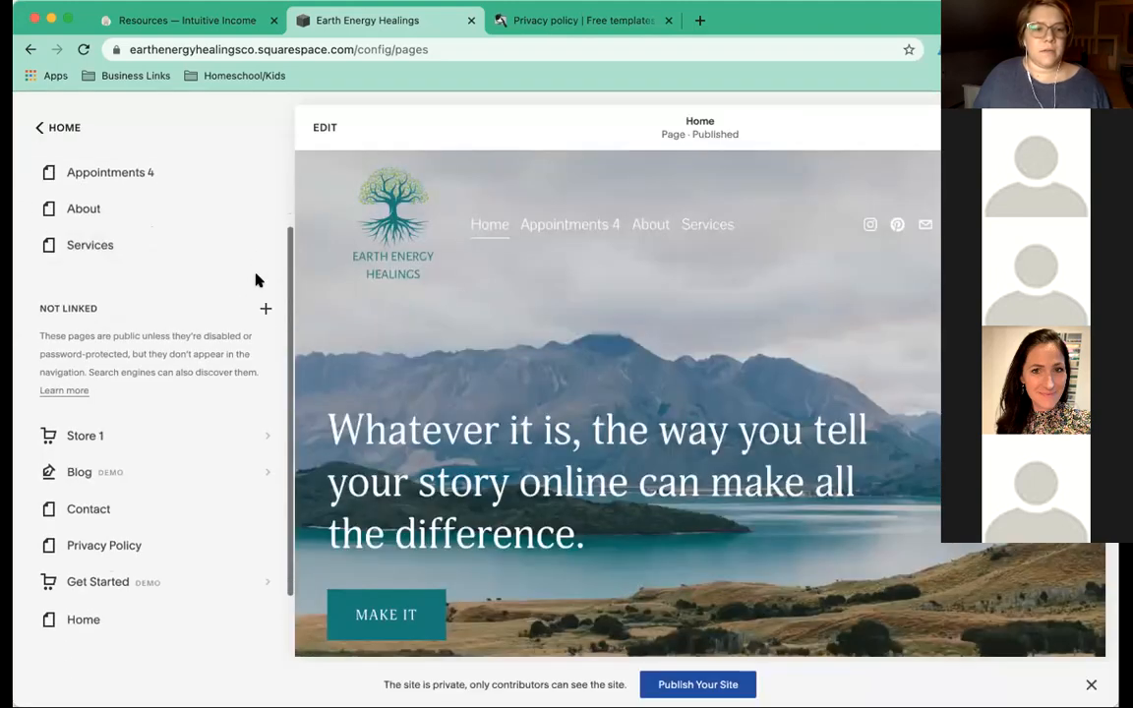
pyautogui.click(23, 607)
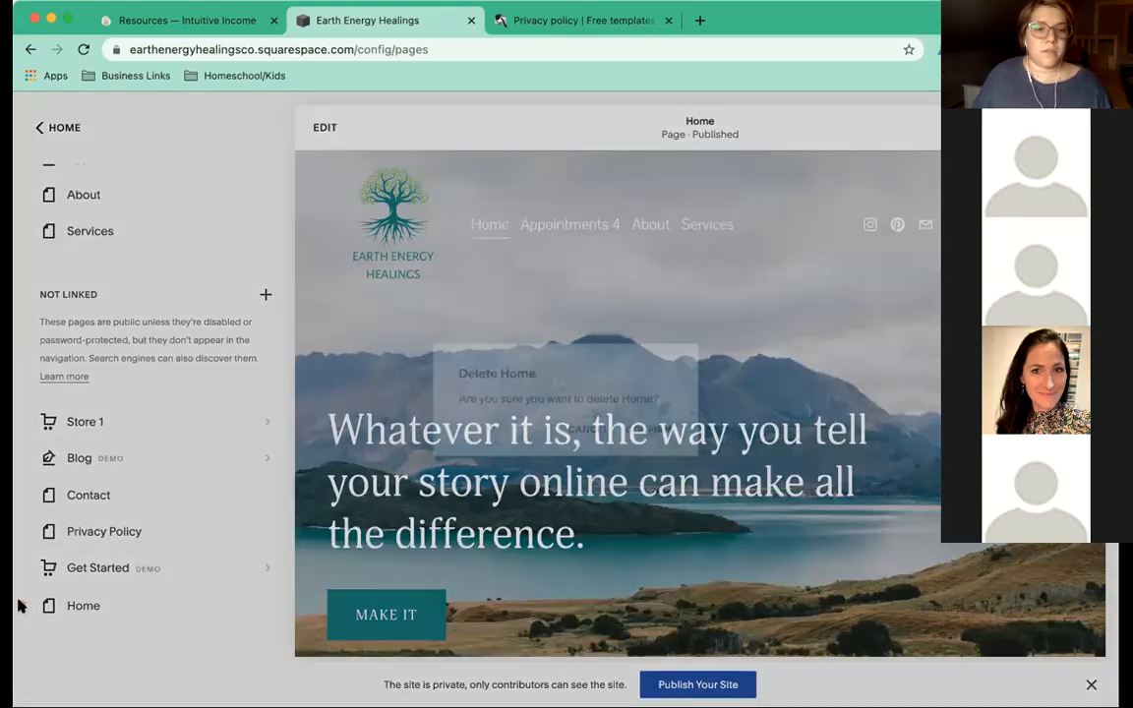
pyautogui.click(661, 436)
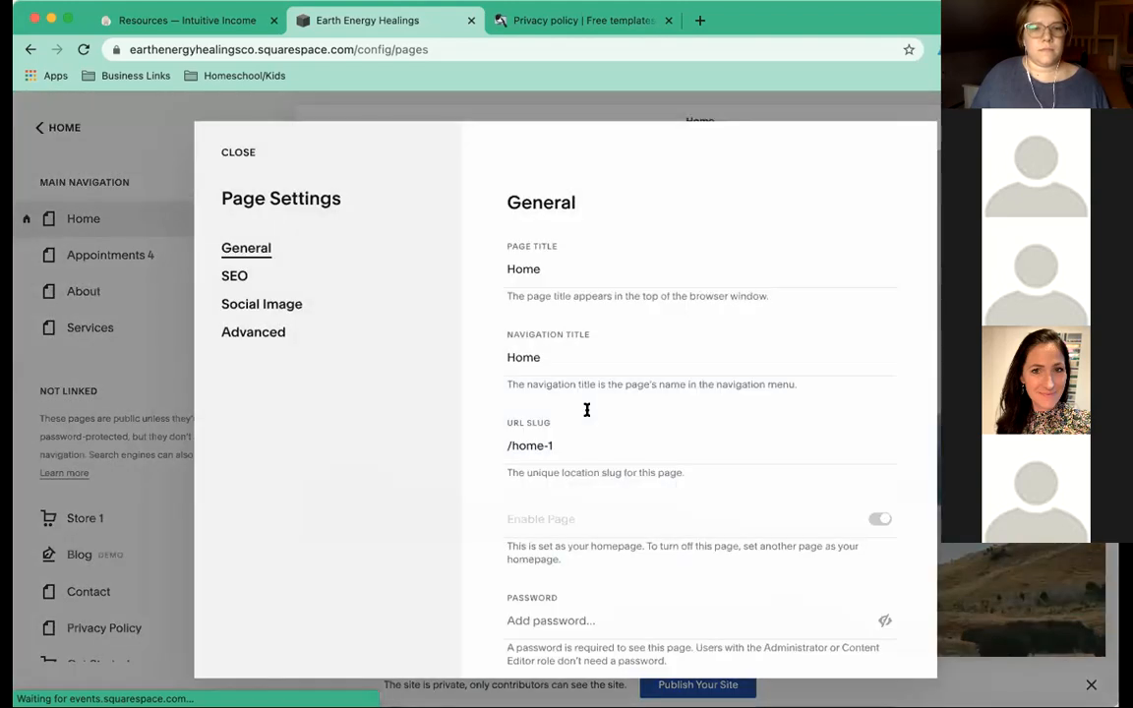
# Change the homepage's URL slug to /home, save, and close the settings.
pyautogui.click(580, 443)
pyautogui.press('BackSpace')
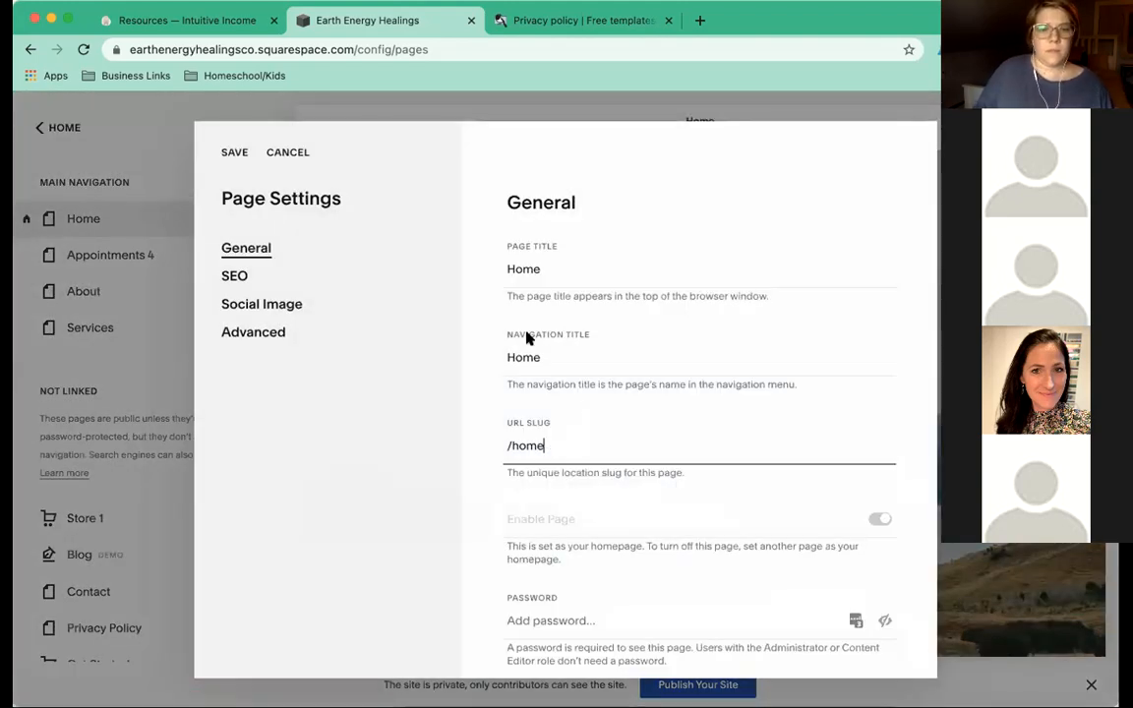
pyautogui.scroll(-3, 492, 433)
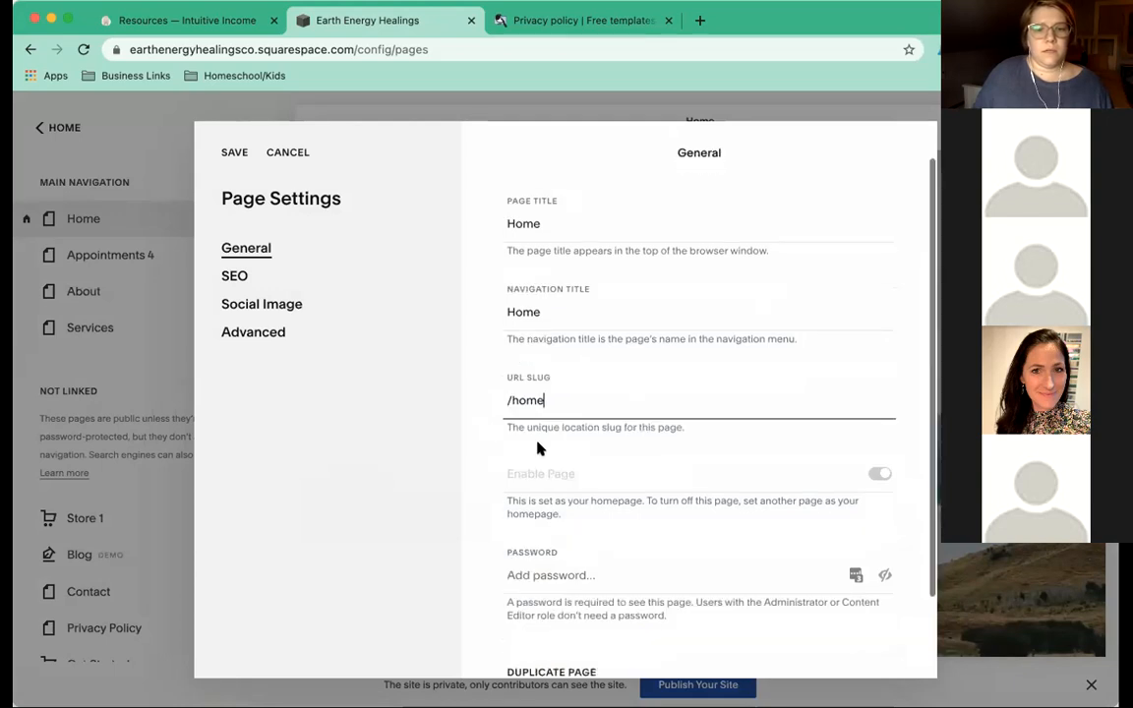
pyautogui.click(235, 153)
pyautogui.click(236, 155)
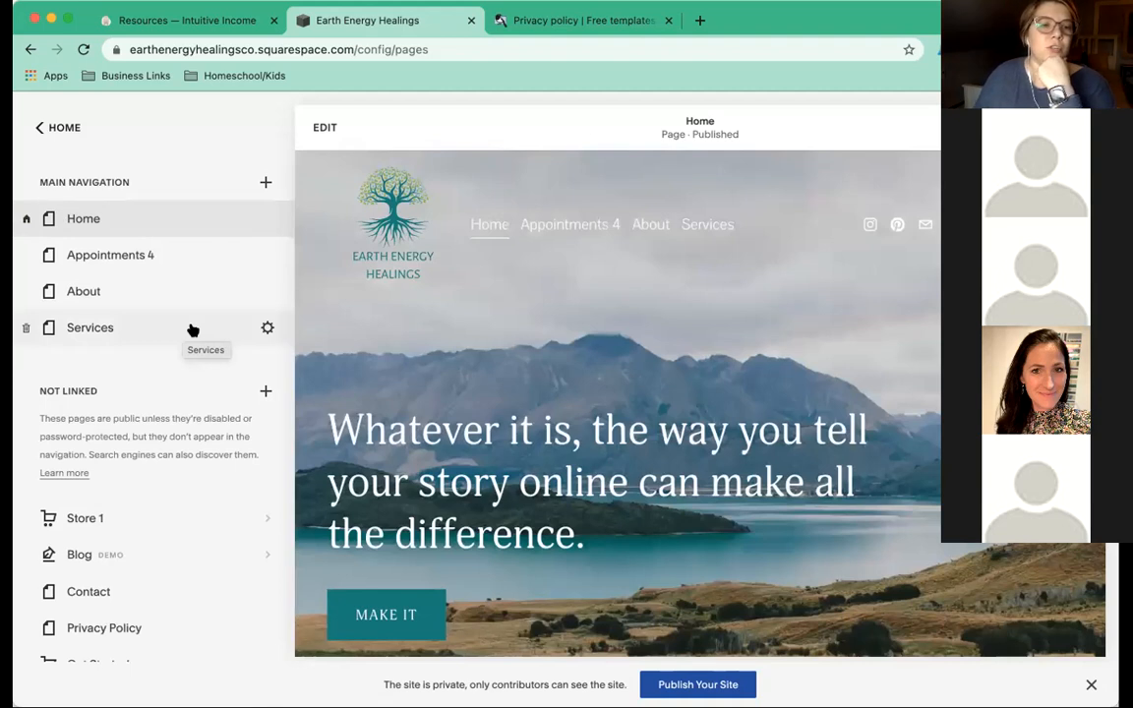
# Open the Home page in the editor and bring up its banner section's Edit Section panel.
pyautogui.scroll(-1, 193, 330)
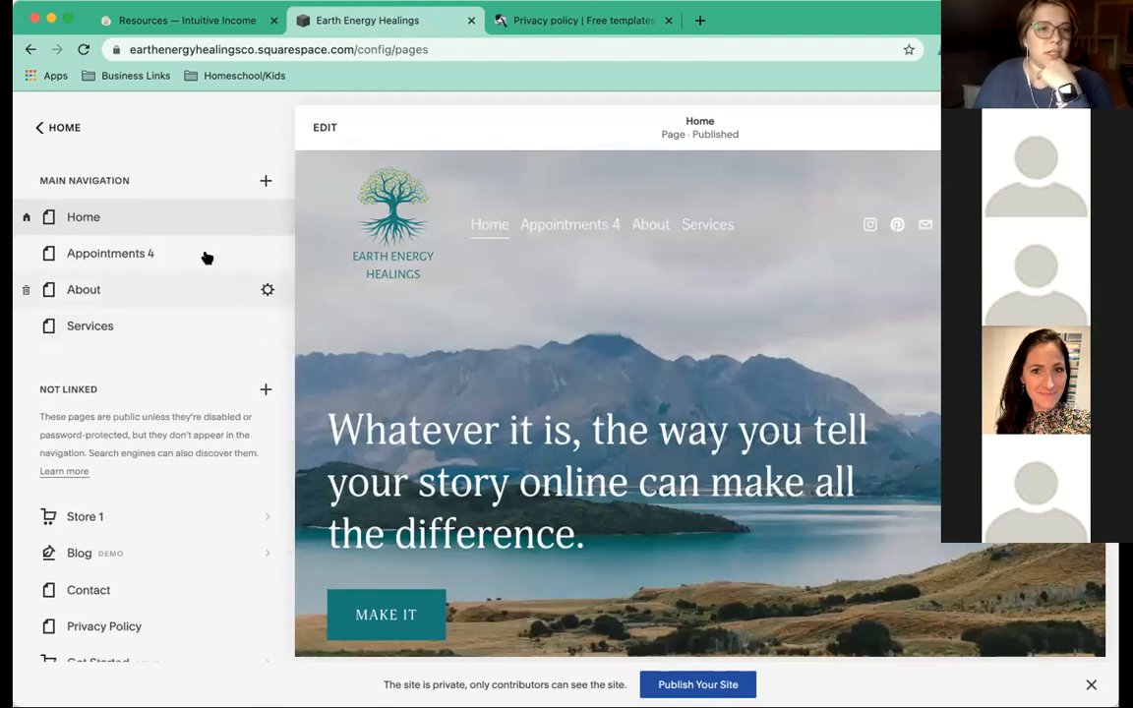
pyautogui.scroll(-1, 206, 256)
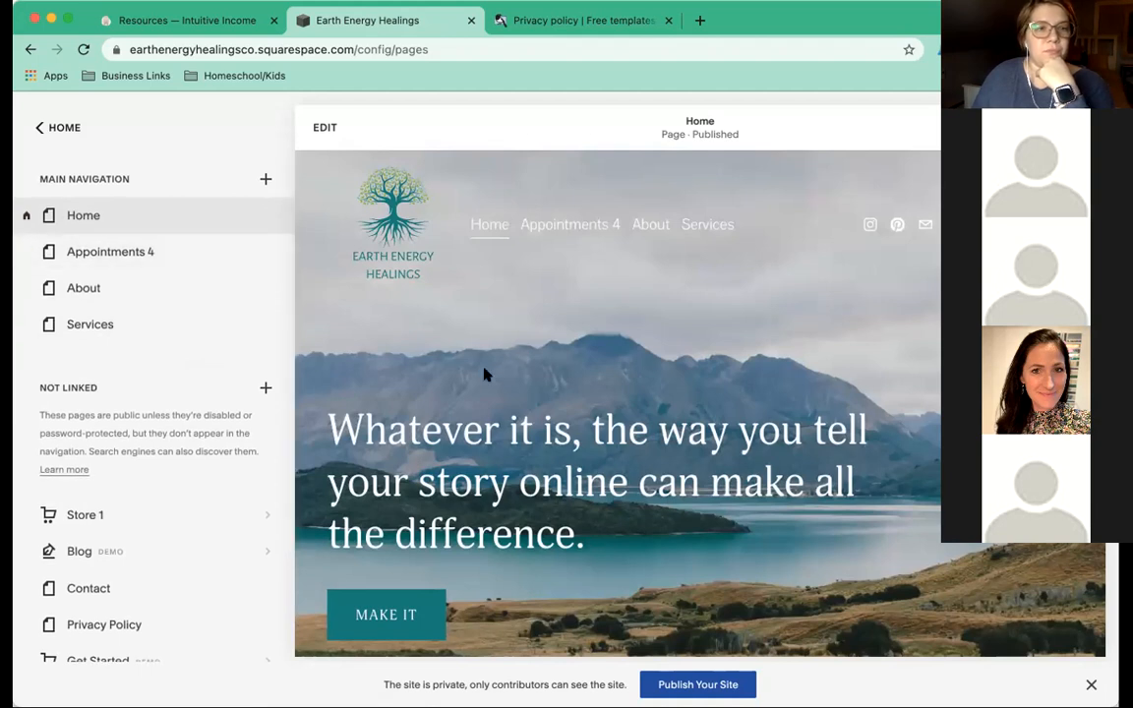
pyautogui.scroll(-1, 482, 358)
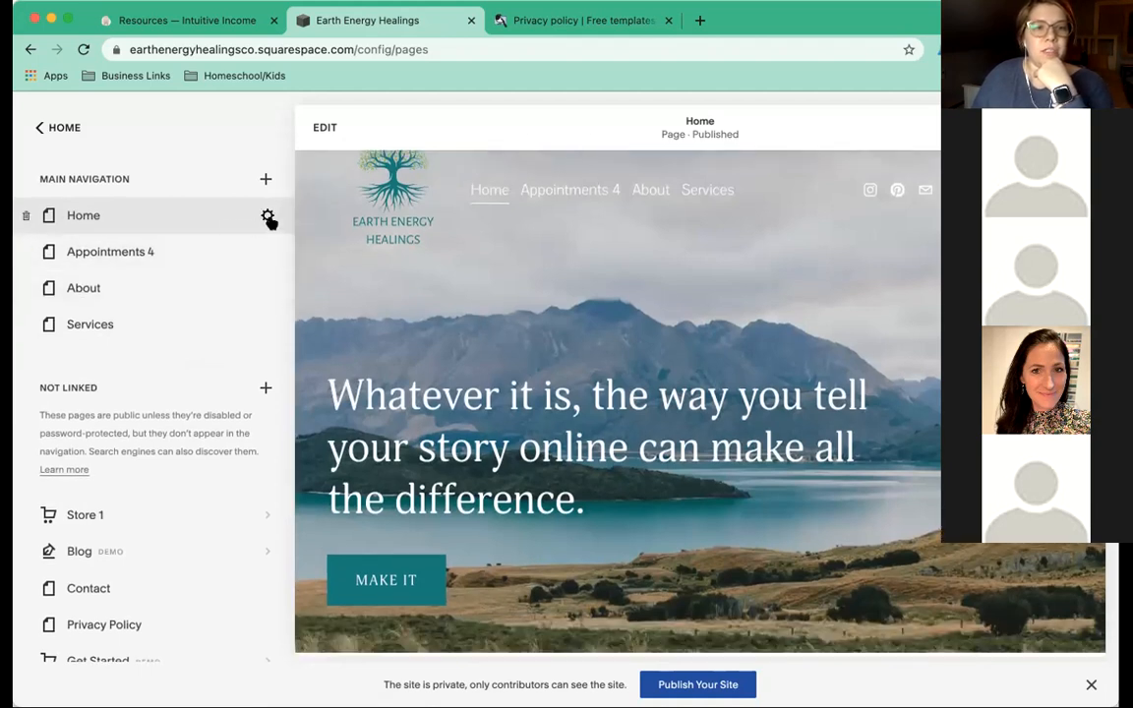
pyautogui.scroll(1, 860, 241)
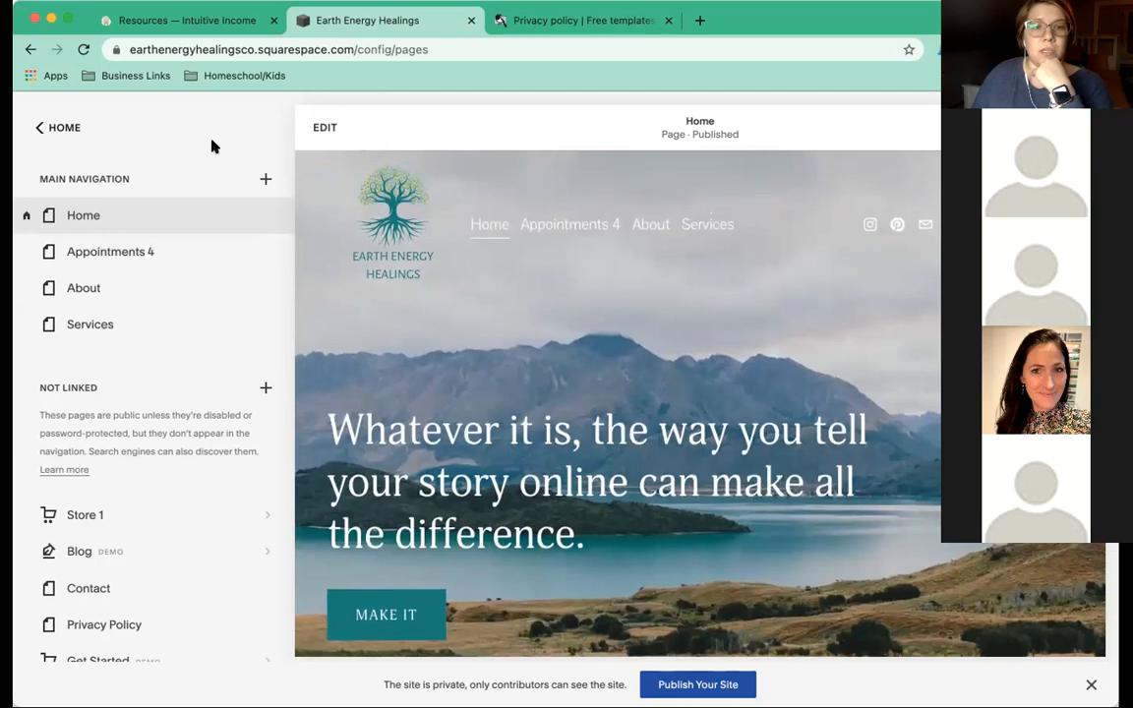
pyautogui.click(324, 127)
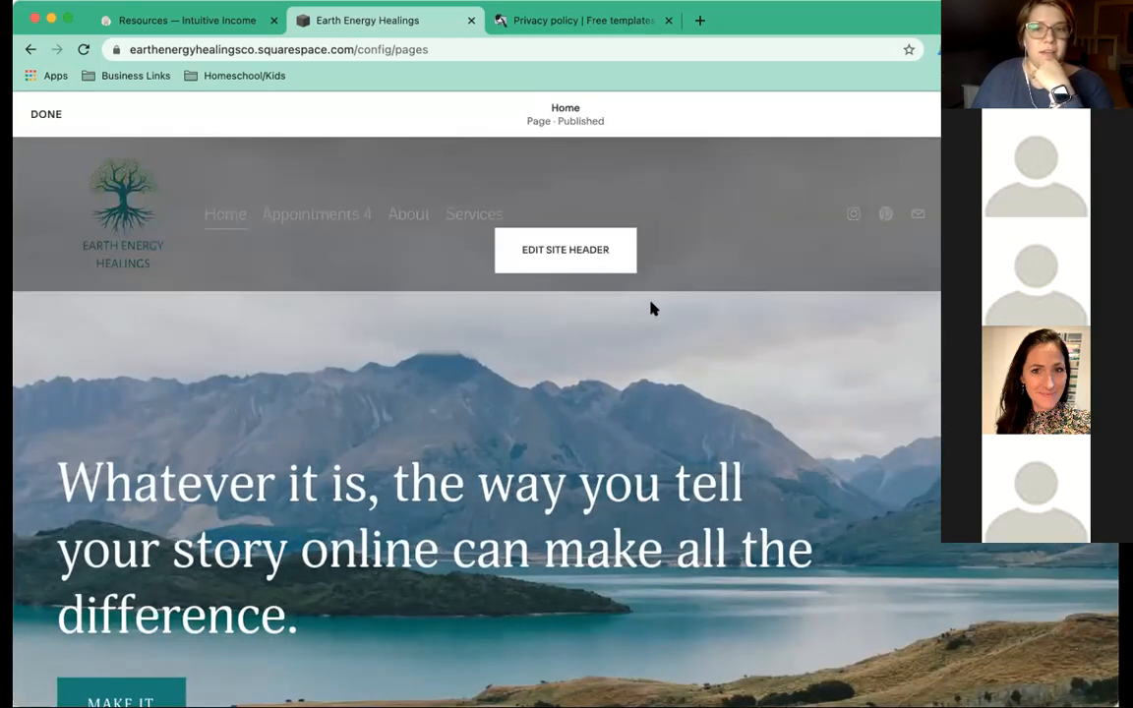
pyautogui.click(934, 330)
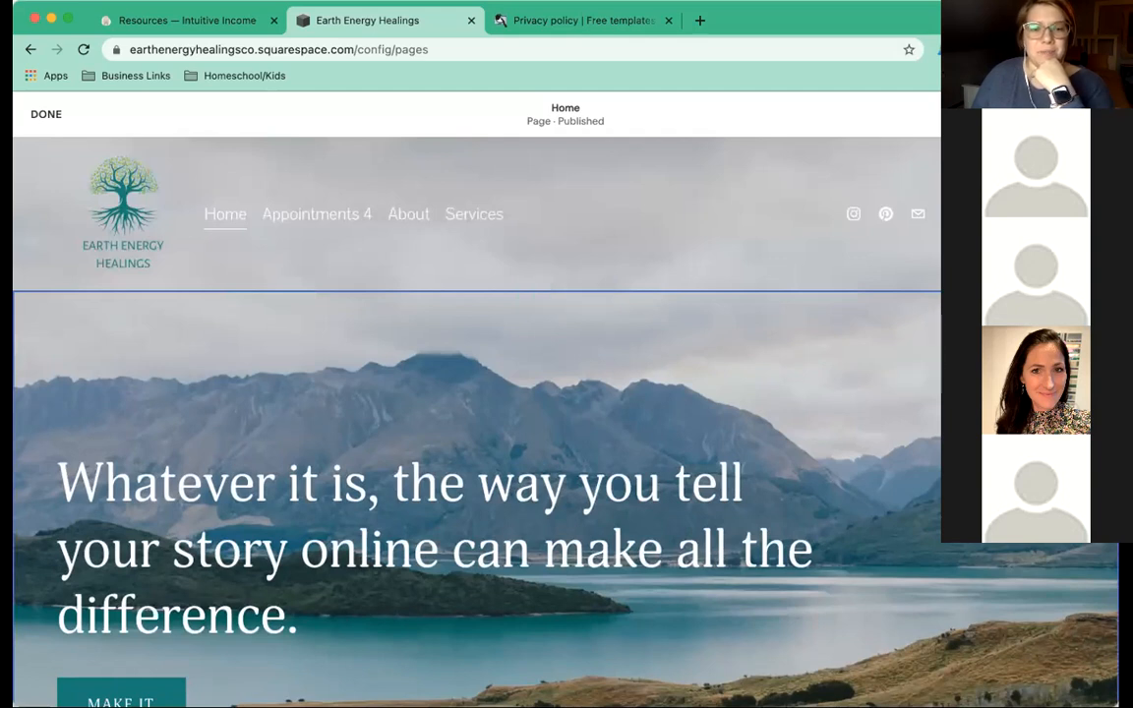
# Change the hero heading to 'Earth Energy Healings'.
pyautogui.click(758, 397)
pyautogui.scroll(-3, 758, 391)
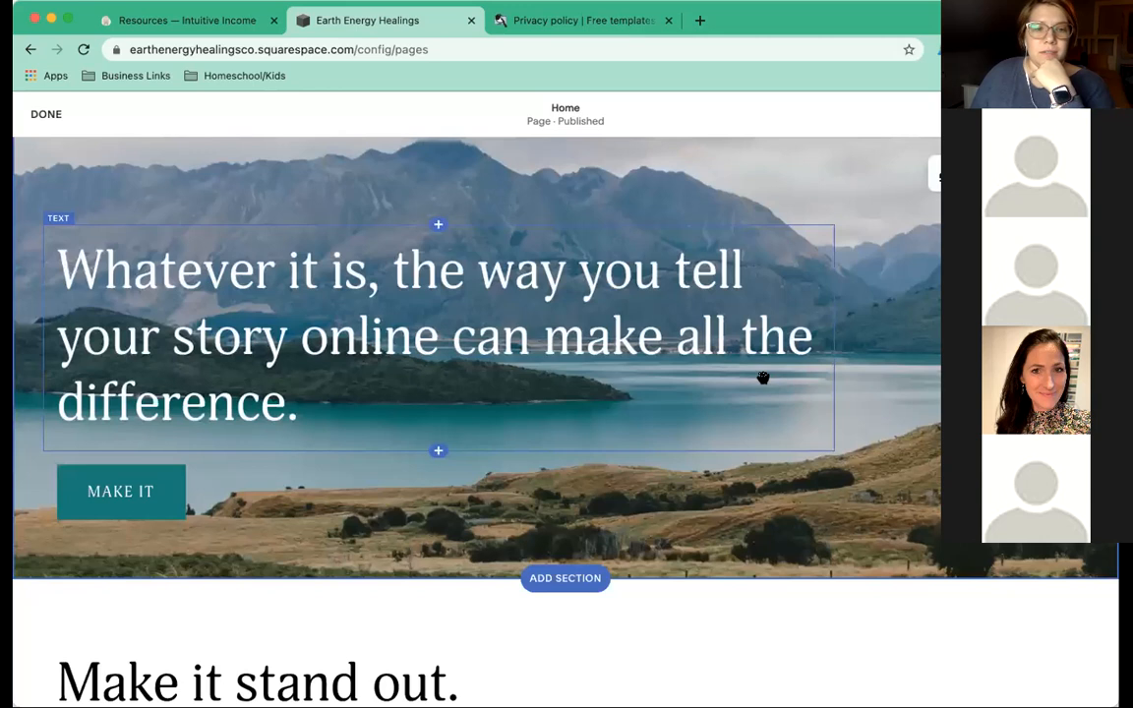
pyautogui.scroll(1, 748, 375)
pyautogui.doubleClick(602, 319)
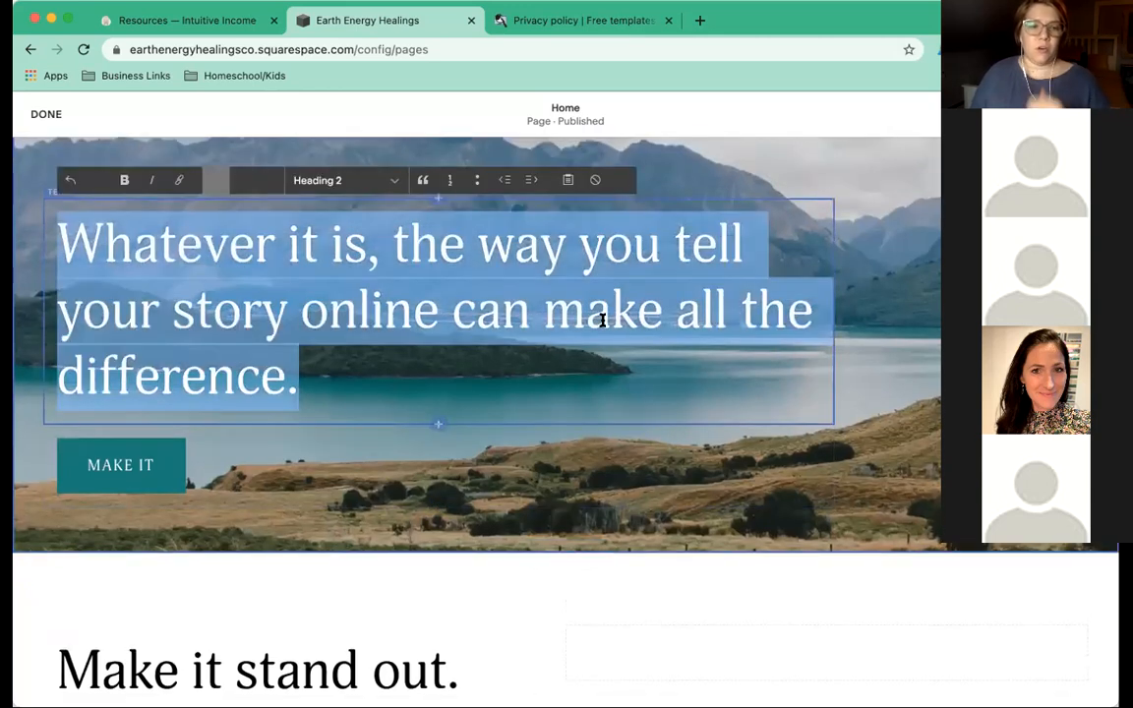
pyautogui.write('Earth Heal')
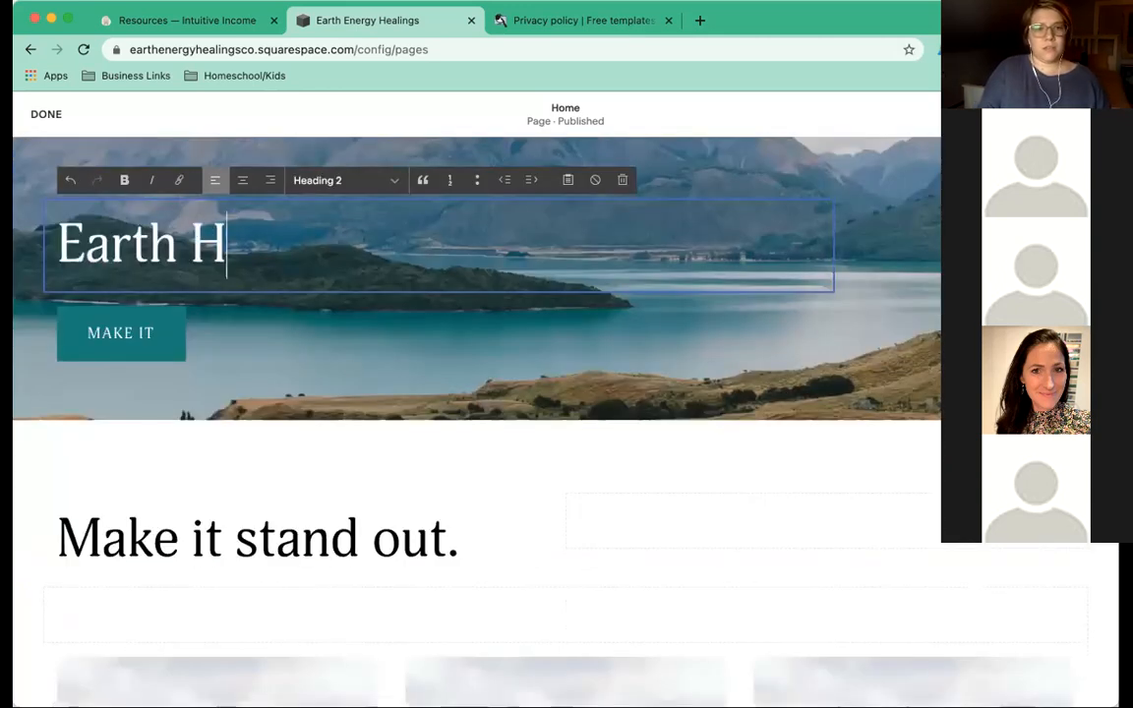
pyautogui.press('BackSpace')
pyautogui.press('BackSpace')
pyautogui.press('BackSpace')
pyautogui.press('BackSpace')
pyautogui.write('Energy Healings')
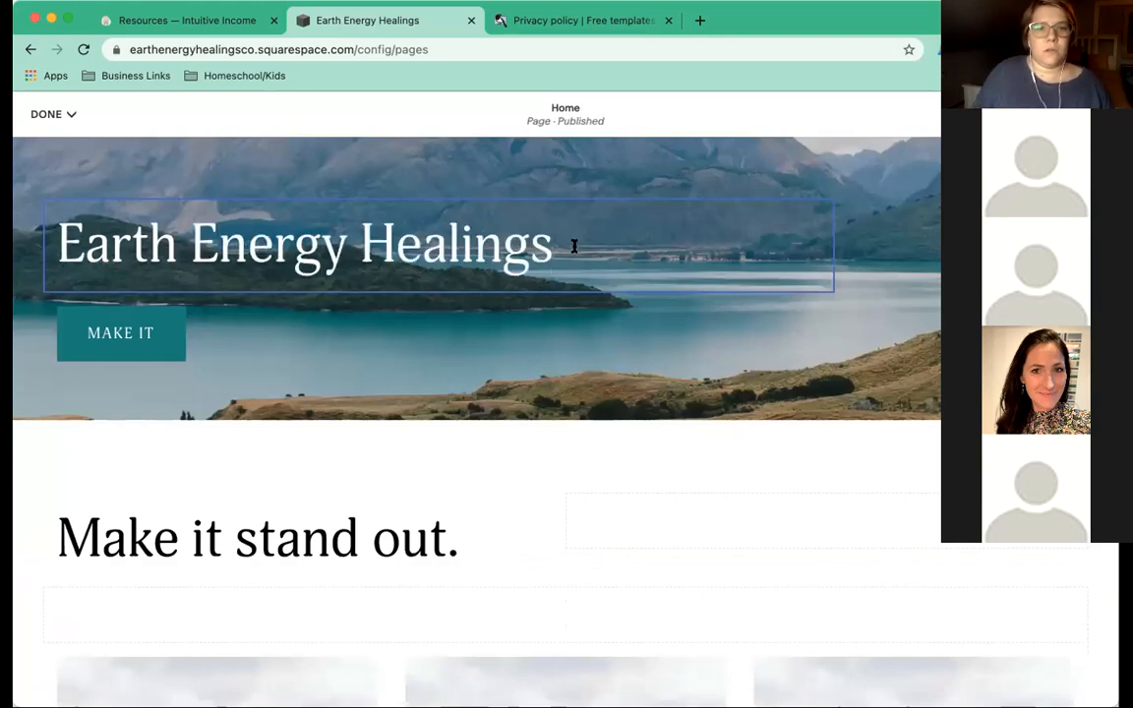
pyautogui.moveTo(574, 245); pyautogui.dragTo(72, 248)
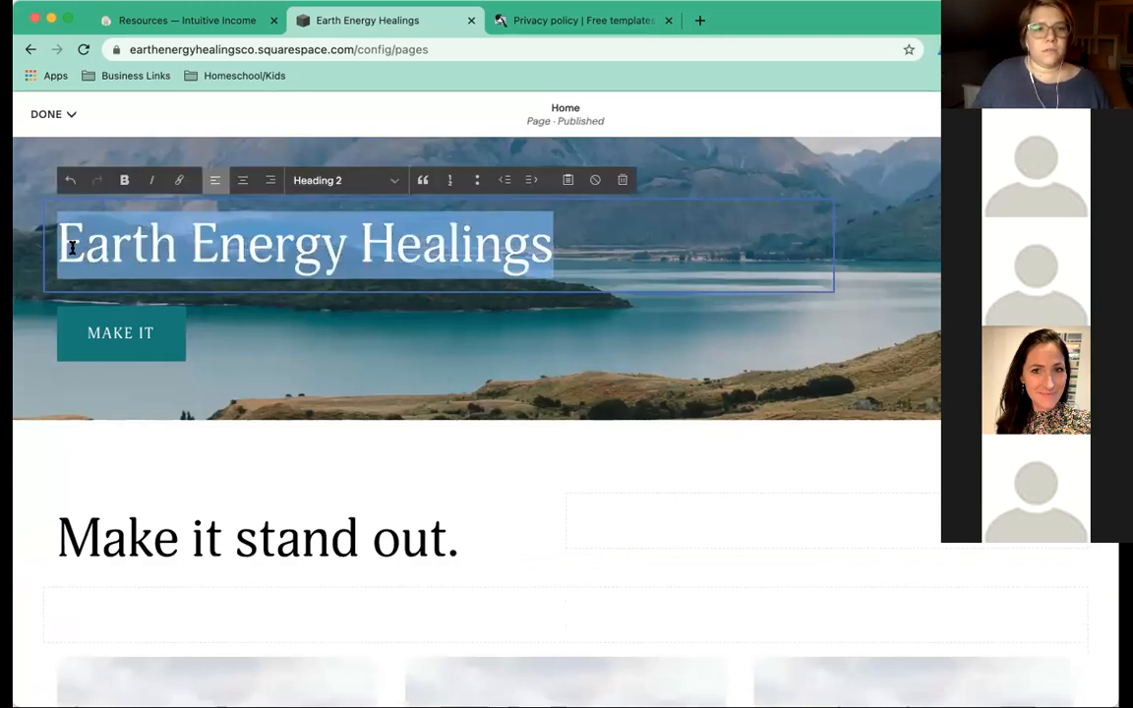
# Remove the MAKE IT button block from the banner.
pyautogui.click(229, 335)
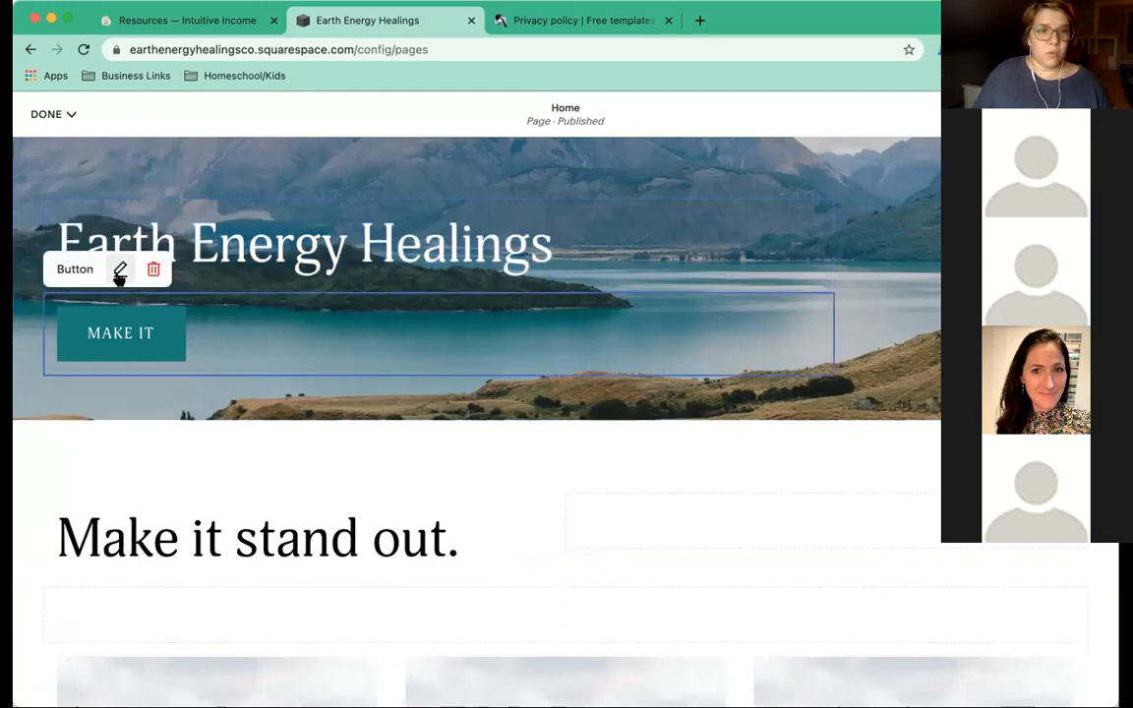
pyautogui.click(152, 270)
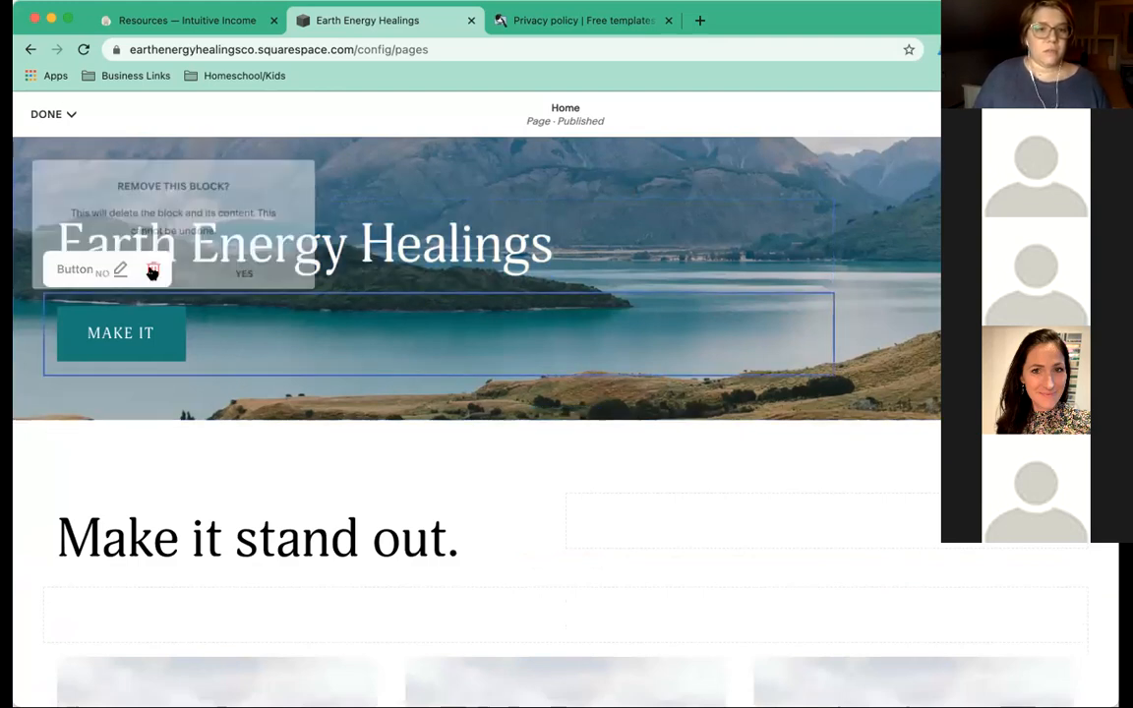
pyautogui.click(222, 277)
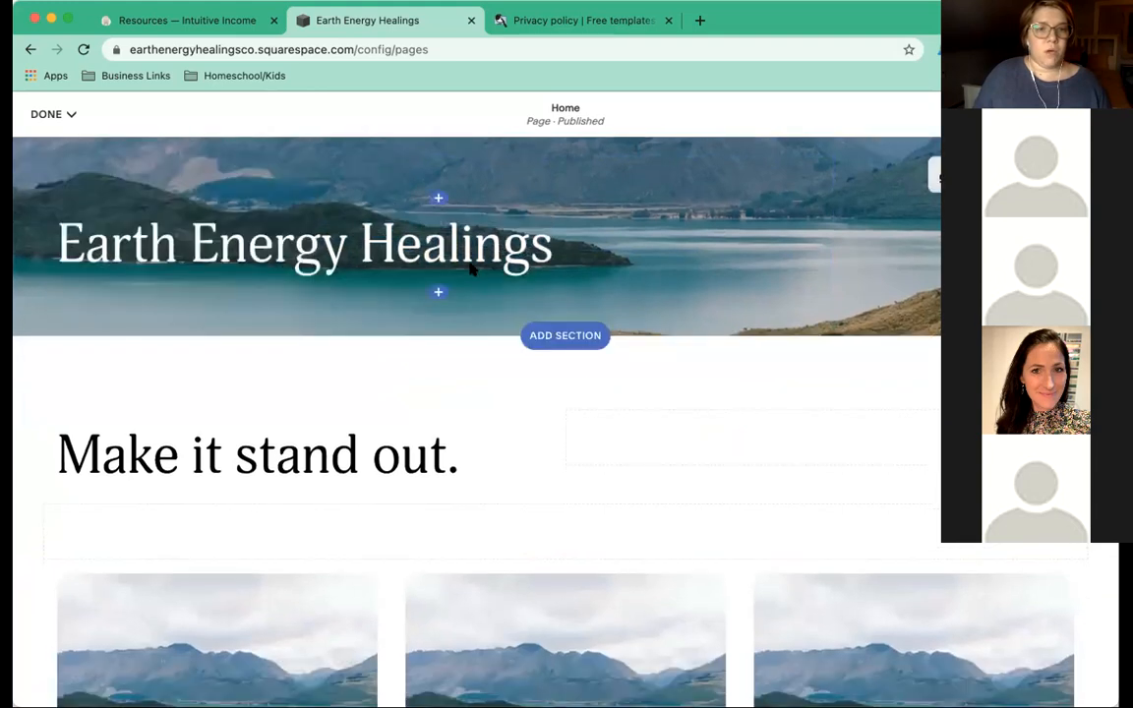
# Add a text block reading 'Helping people reconnect with their inner wisdom and the healing energy of Mother Earth'.
pyautogui.click(439, 293)
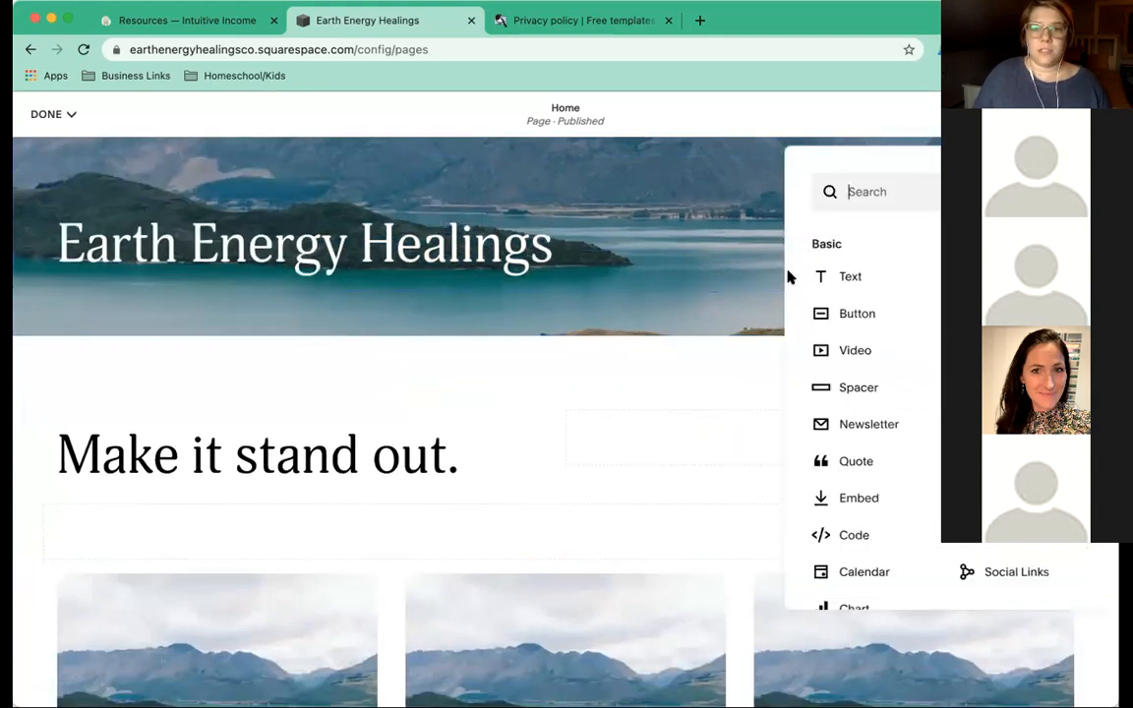
pyautogui.click(820, 279)
pyautogui.click(354, 307)
pyautogui.write('Helping peopl')
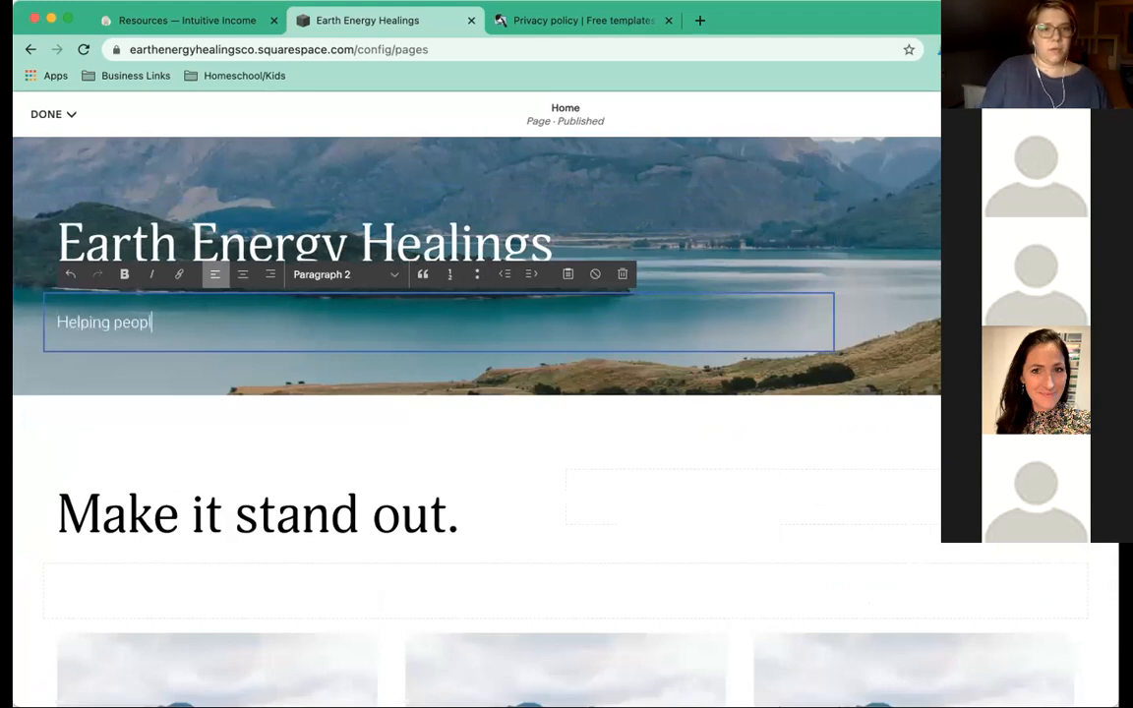
pyautogui.write('e reconnect with the')
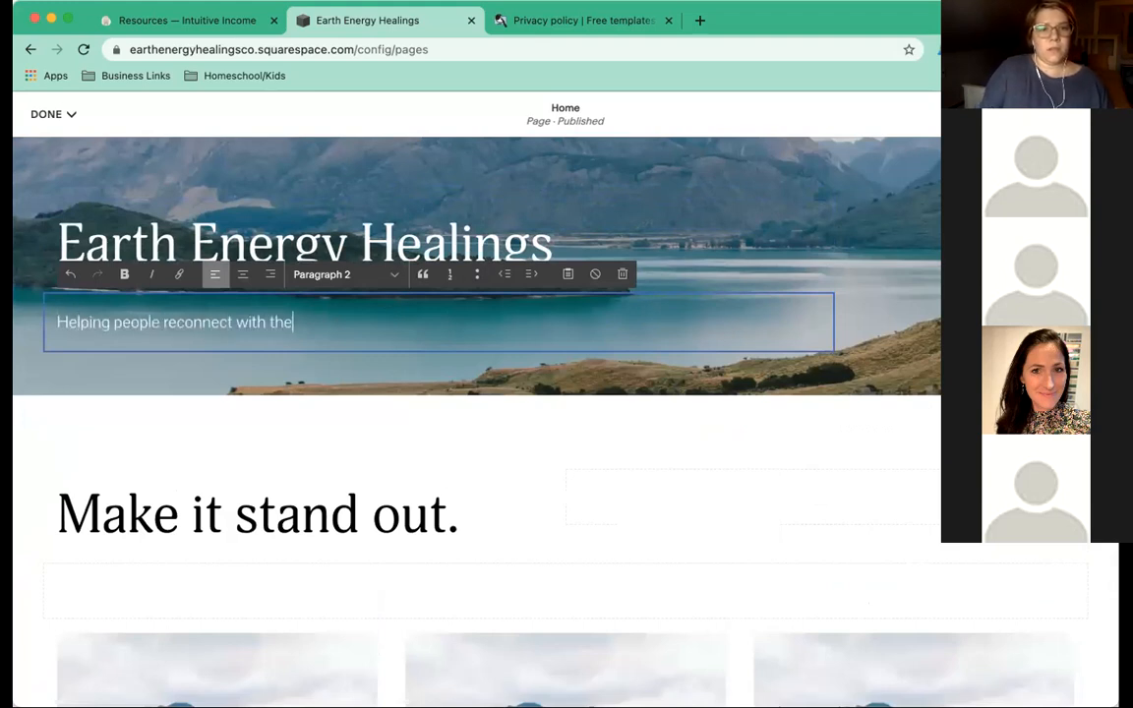
pyautogui.write('ir inner wisdom and the healing energy of Mother Earth')
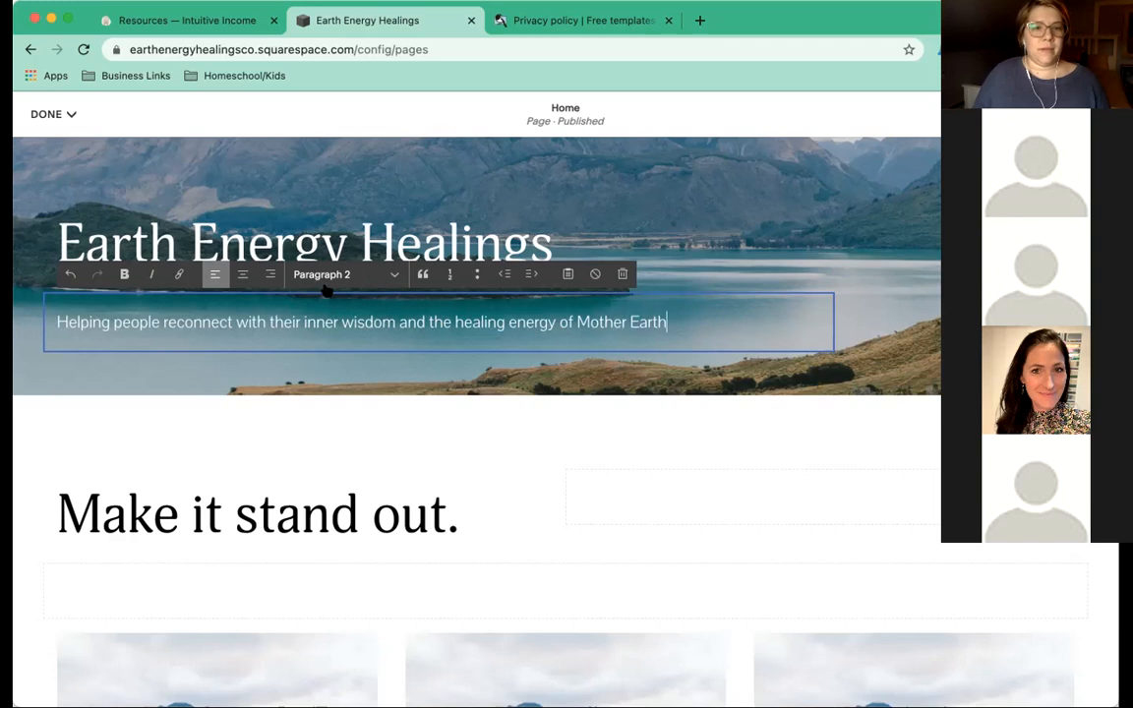
pyautogui.click(667, 224)
pyautogui.scroll(5, 241, 447)
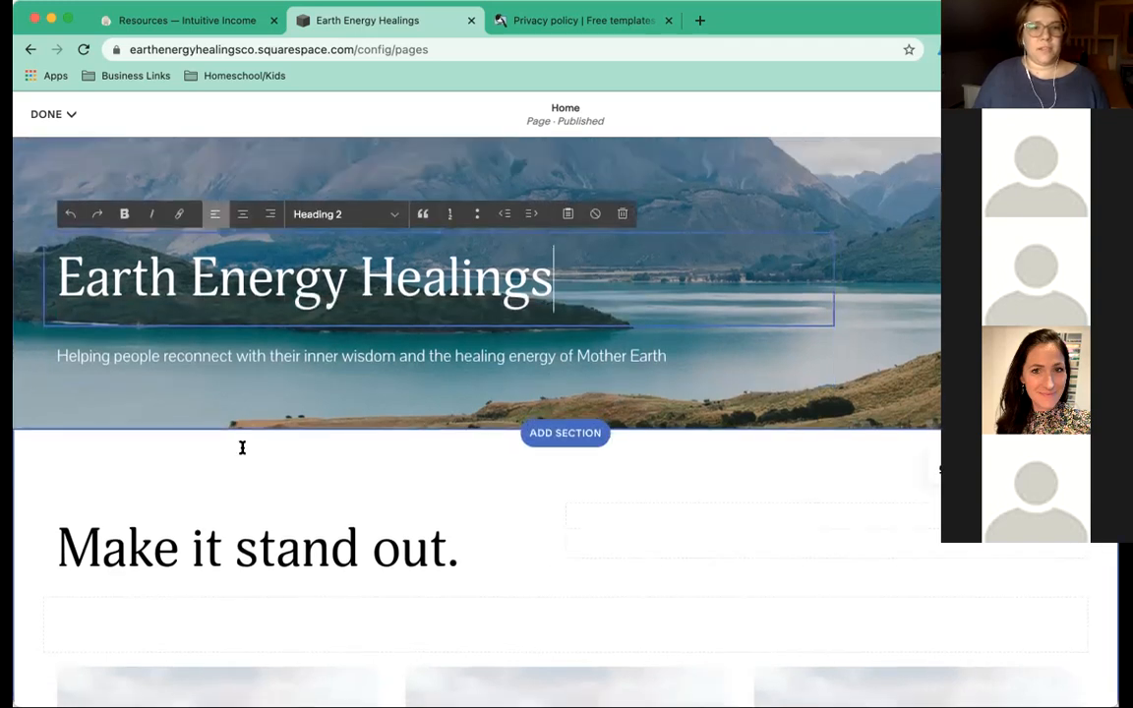
pyautogui.scroll(-6, 241, 448)
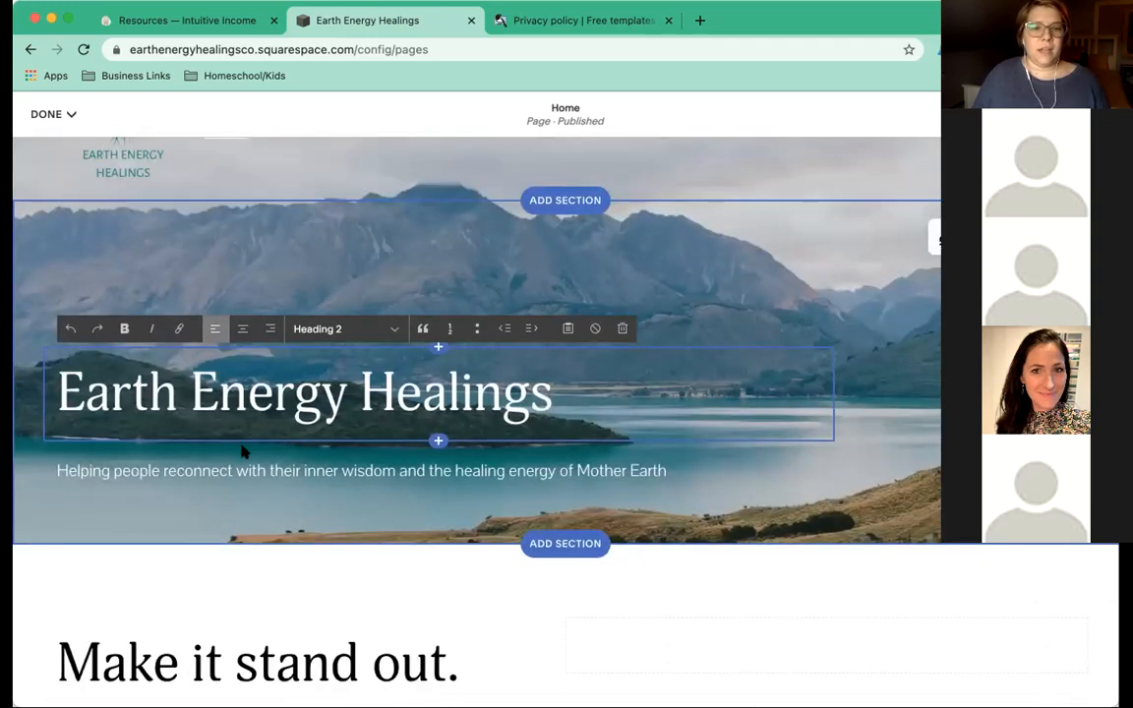
pyautogui.scroll(-1, 242, 447)
pyautogui.scroll(6, 243, 450)
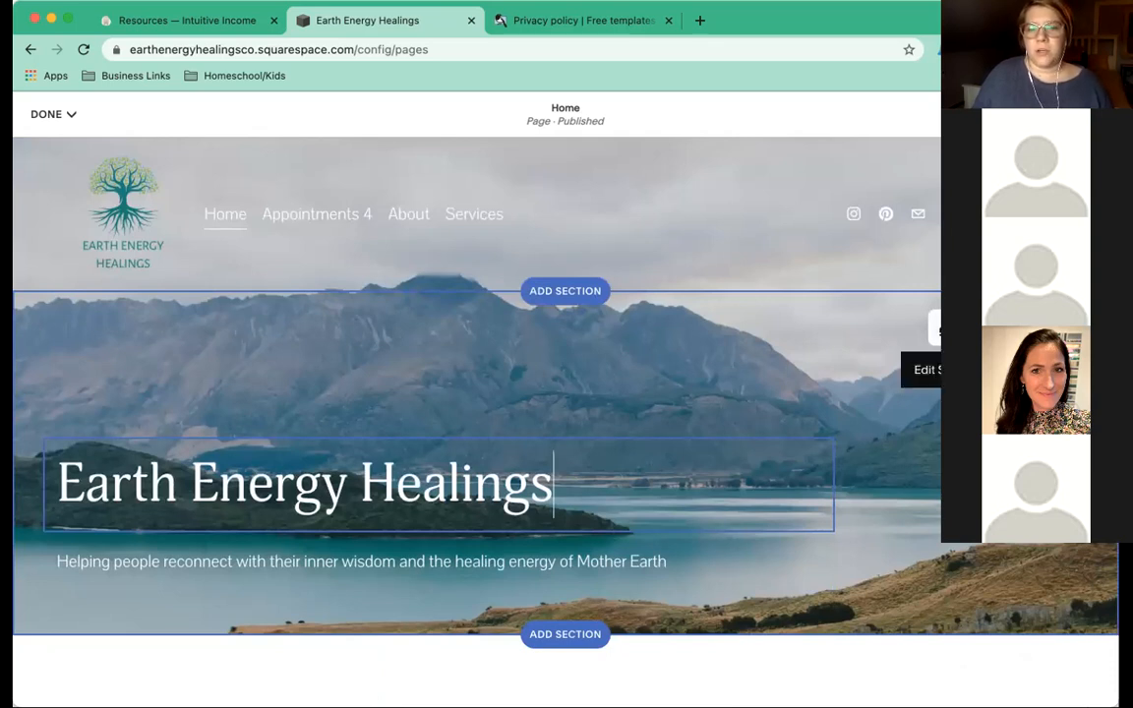
pyautogui.click(930, 330)
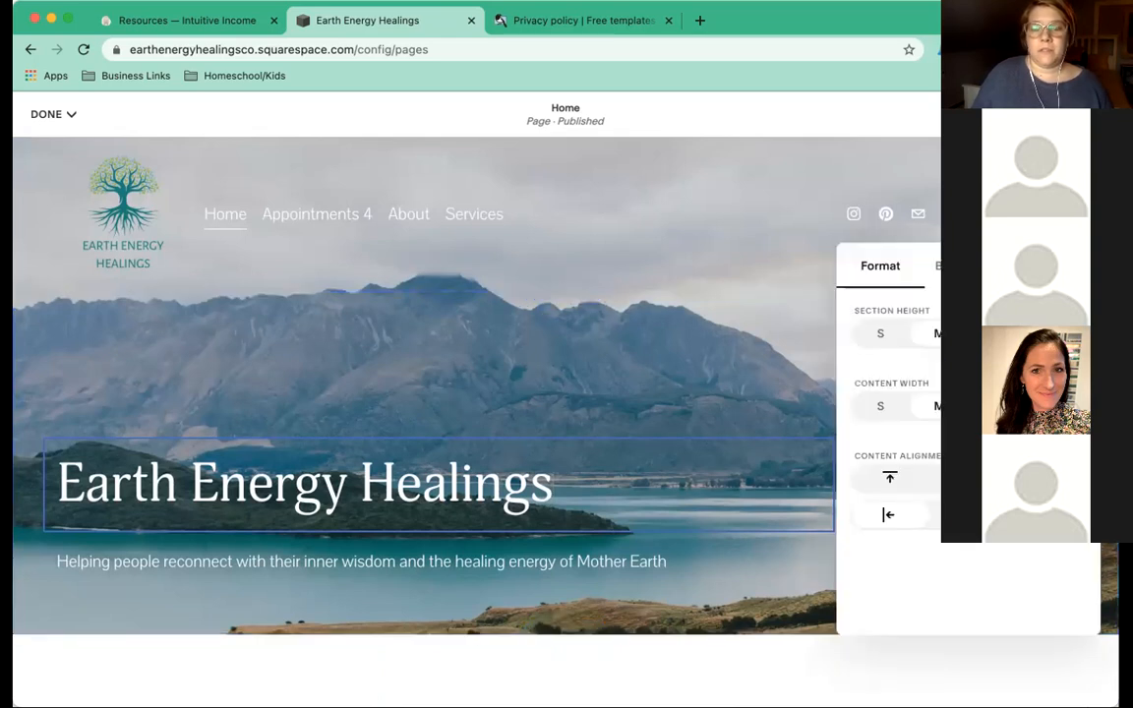
# Remove the banner's current lake background image.
pyautogui.click(966, 267)
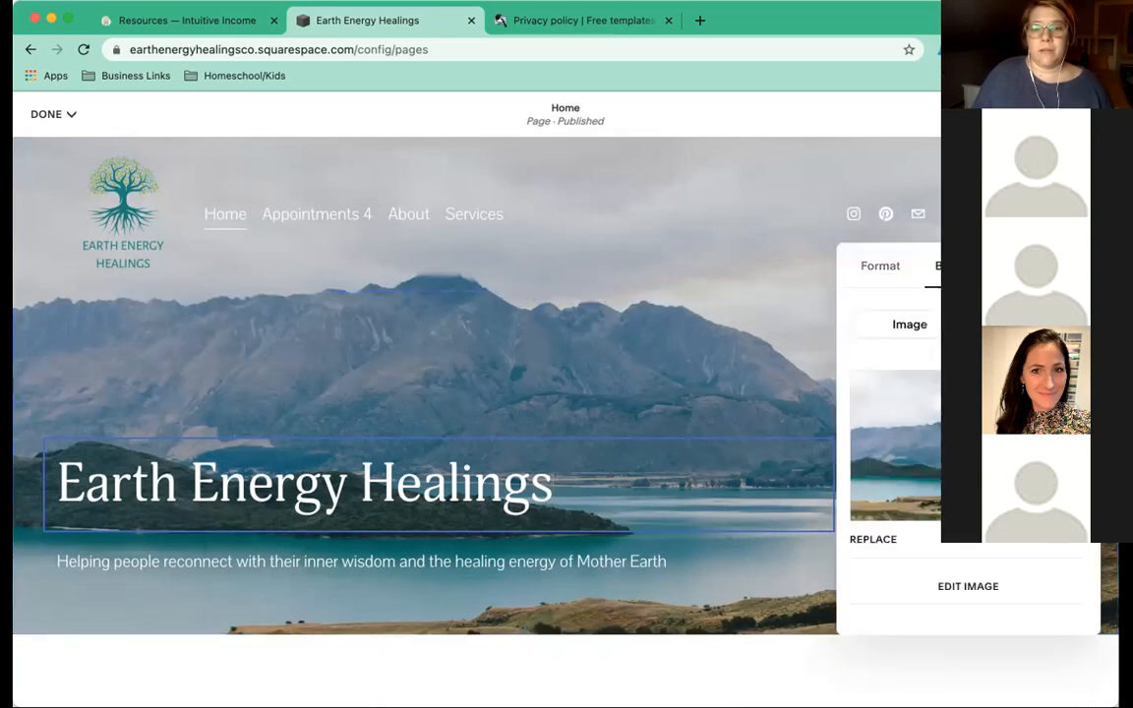
pyautogui.click(1059, 535)
pyautogui.click(1059, 535)
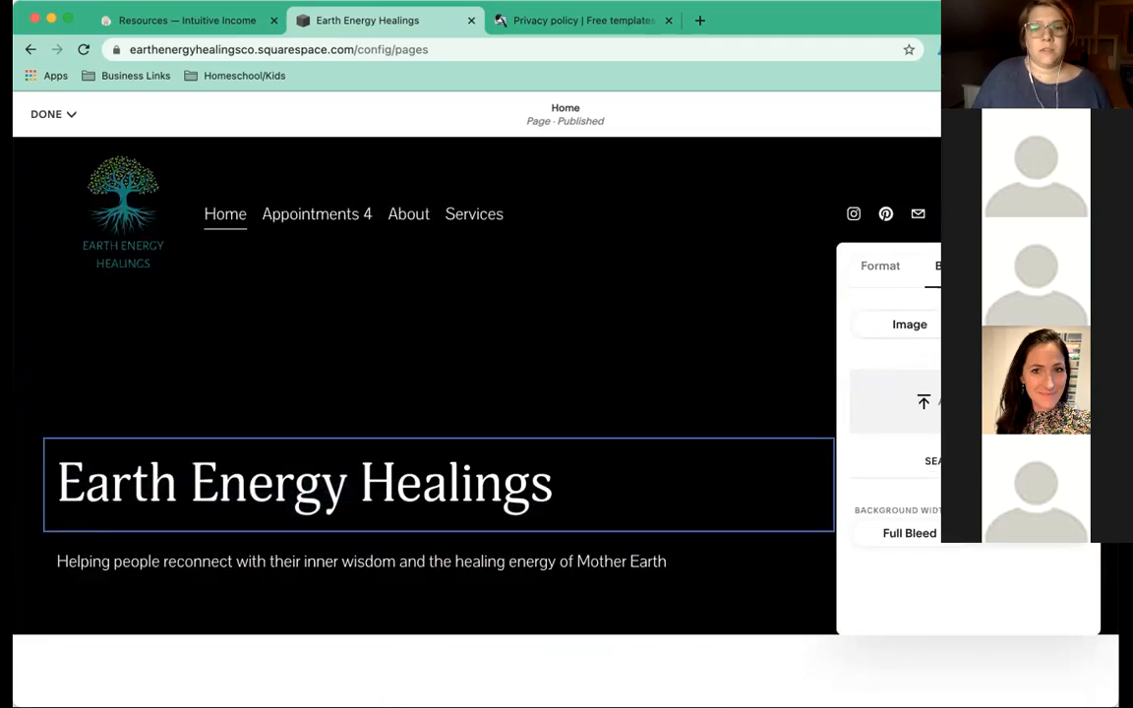
# Search the free images for 'earth' and set the green hills photo as the background.
pyautogui.click(968, 461)
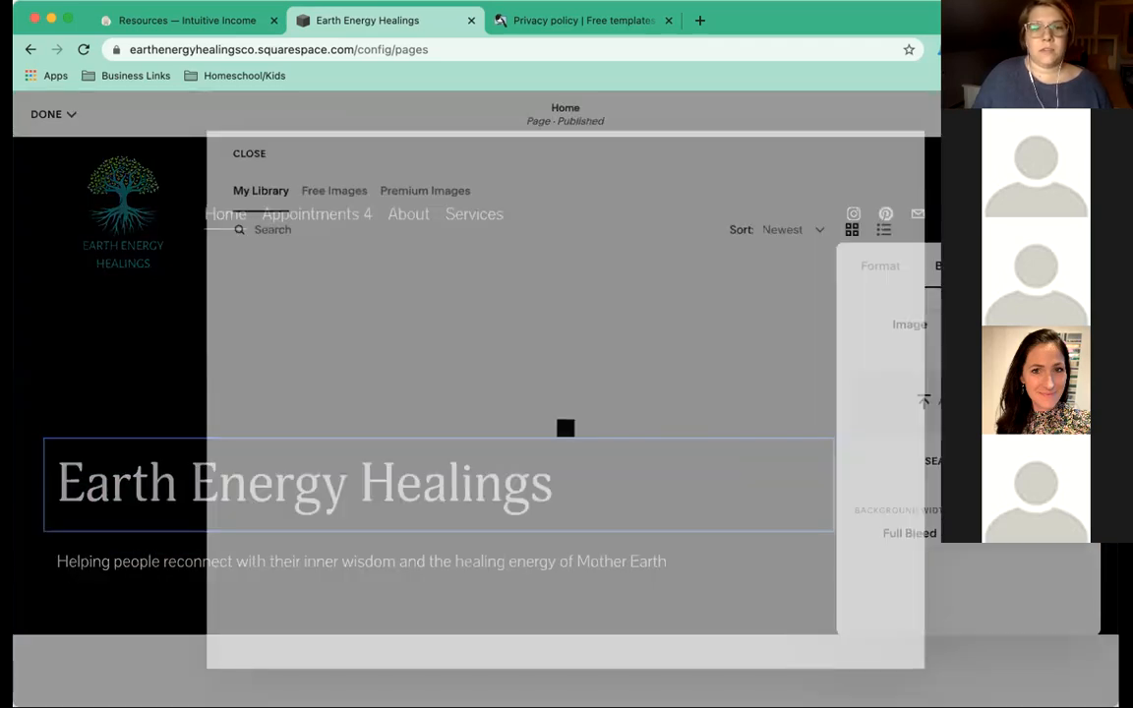
pyautogui.click(327, 187)
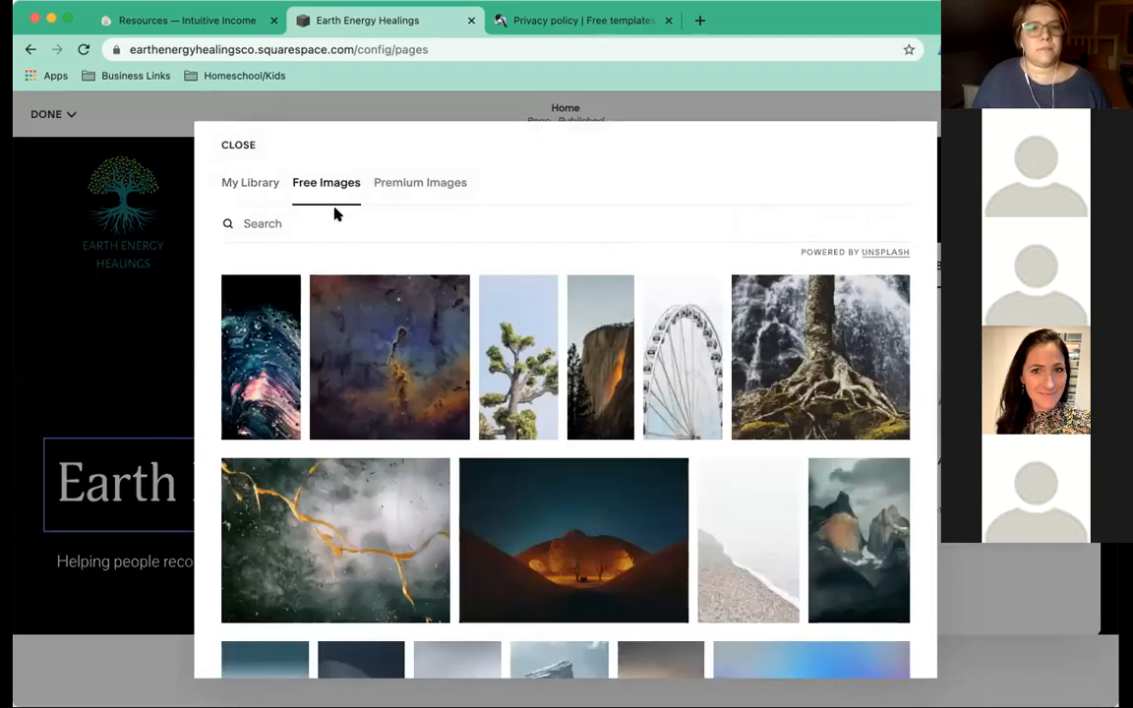
pyautogui.click(369, 220)
pyautogui.write('earth')
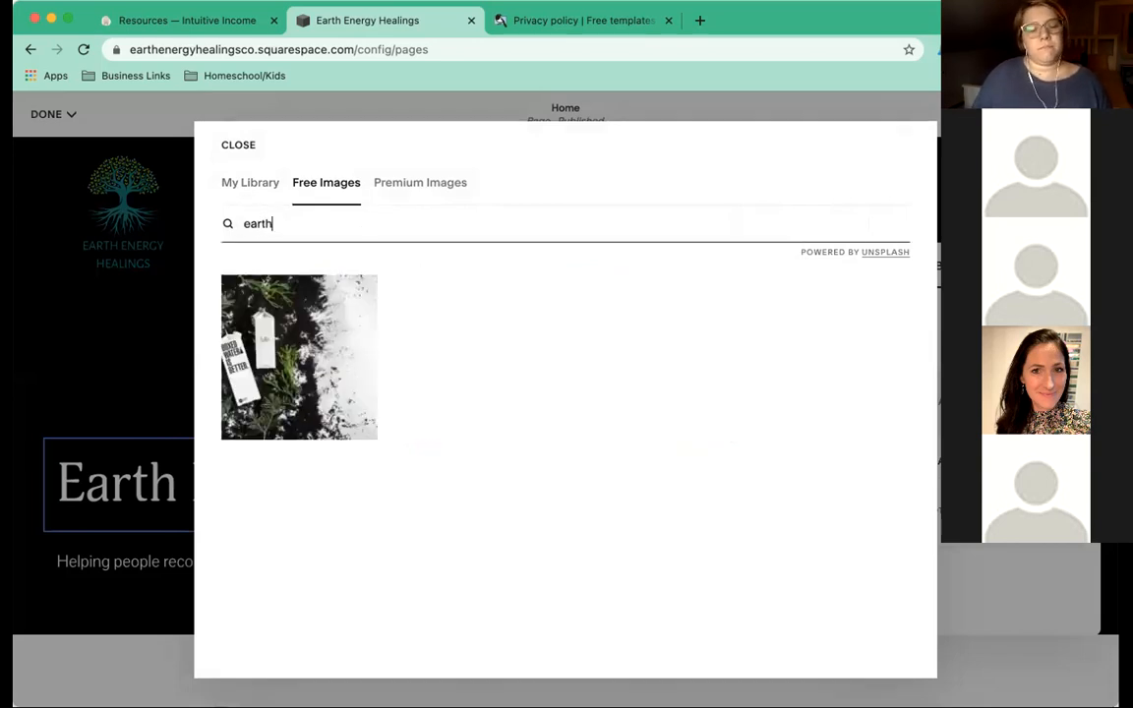
pyautogui.scroll(-3, 473, 286)
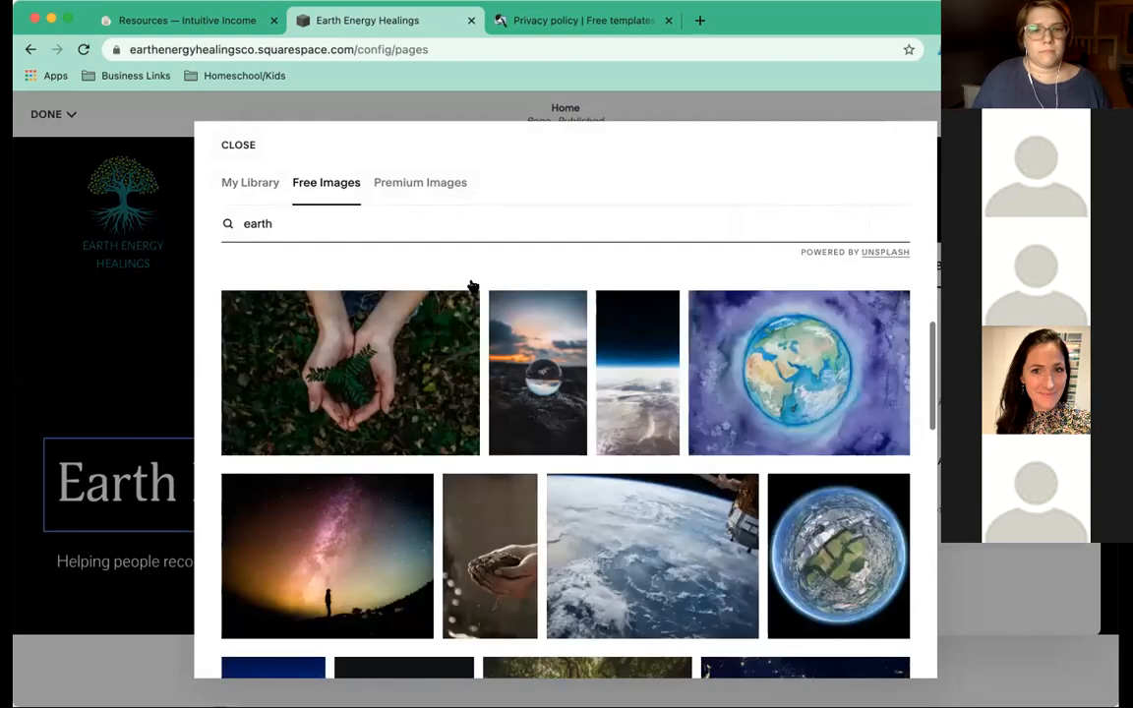
pyautogui.scroll(-3, 473, 286)
pyautogui.scroll(-2, 472, 287)
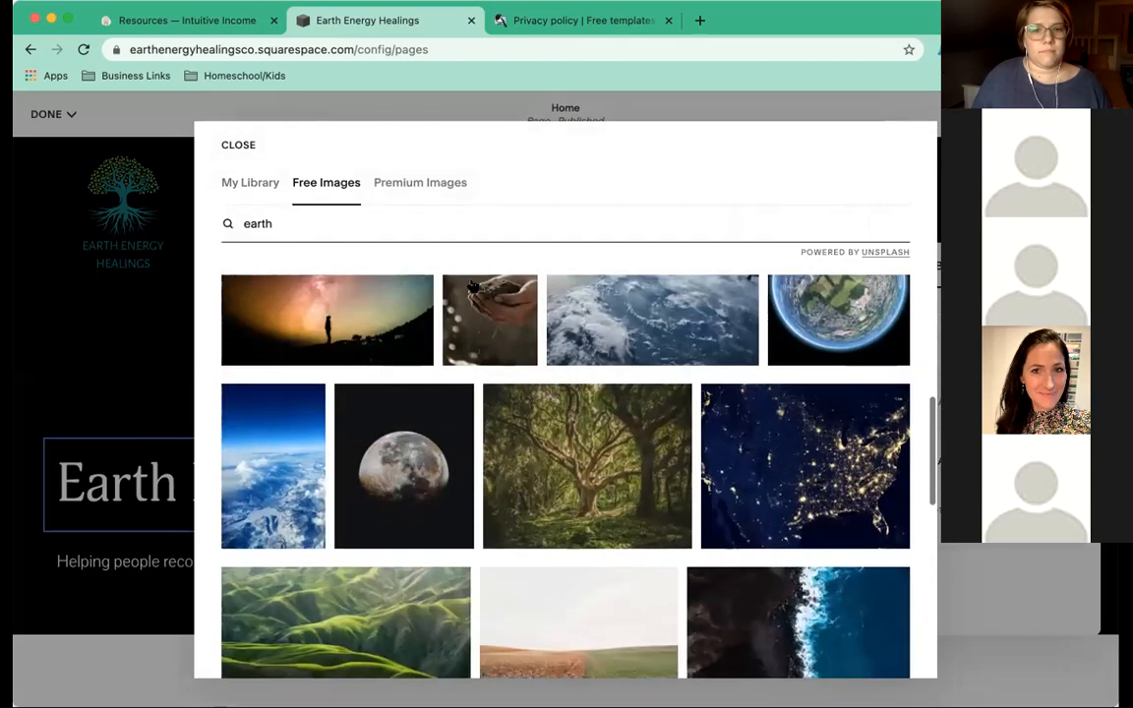
pyautogui.scroll(1, 473, 286)
pyautogui.scroll(-1, 473, 286)
pyautogui.scroll(-2, 473, 286)
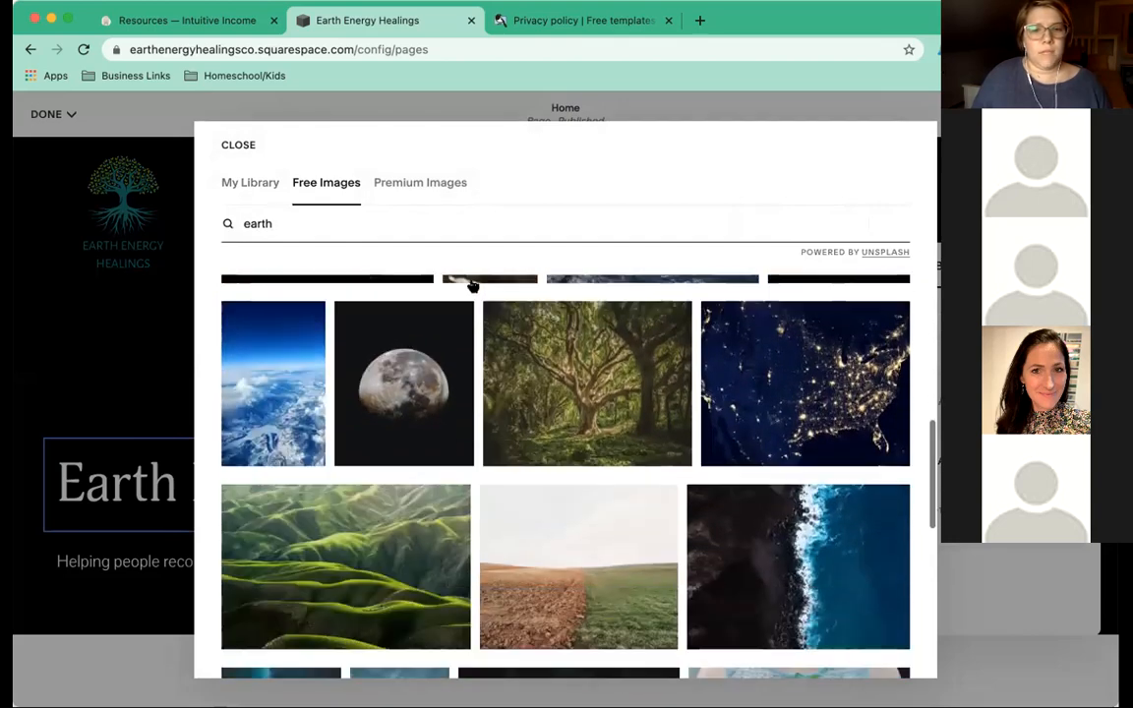
pyautogui.scroll(-2, 422, 413)
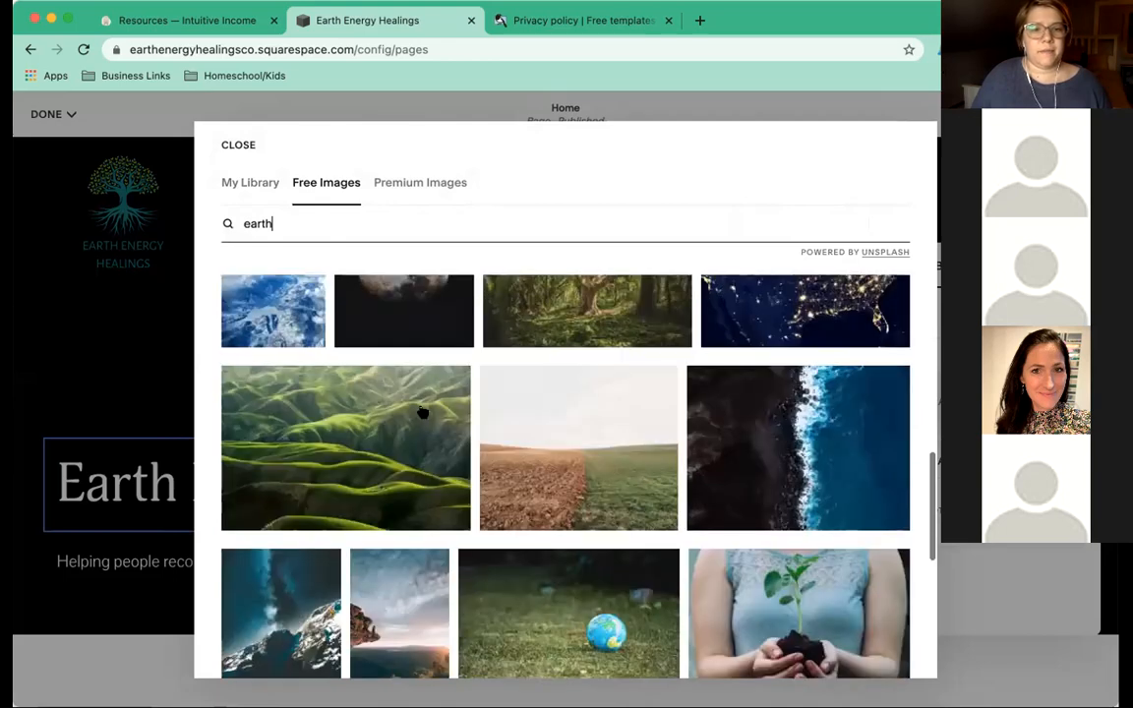
pyautogui.click(422, 413)
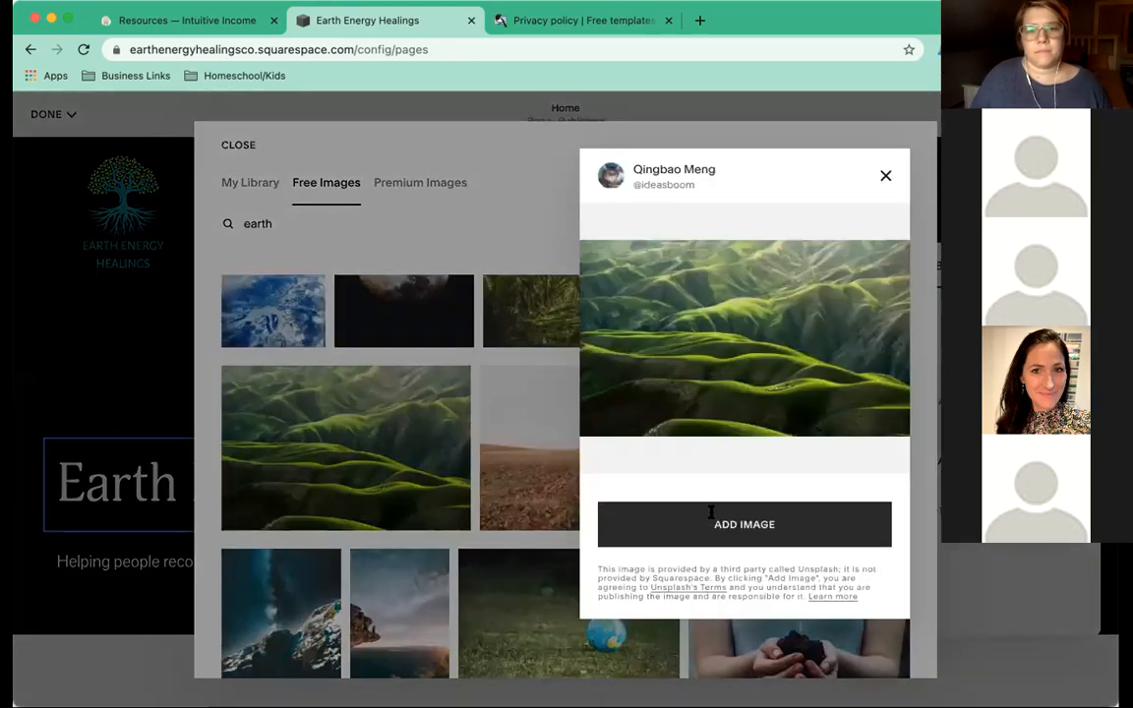
pyautogui.click(711, 511)
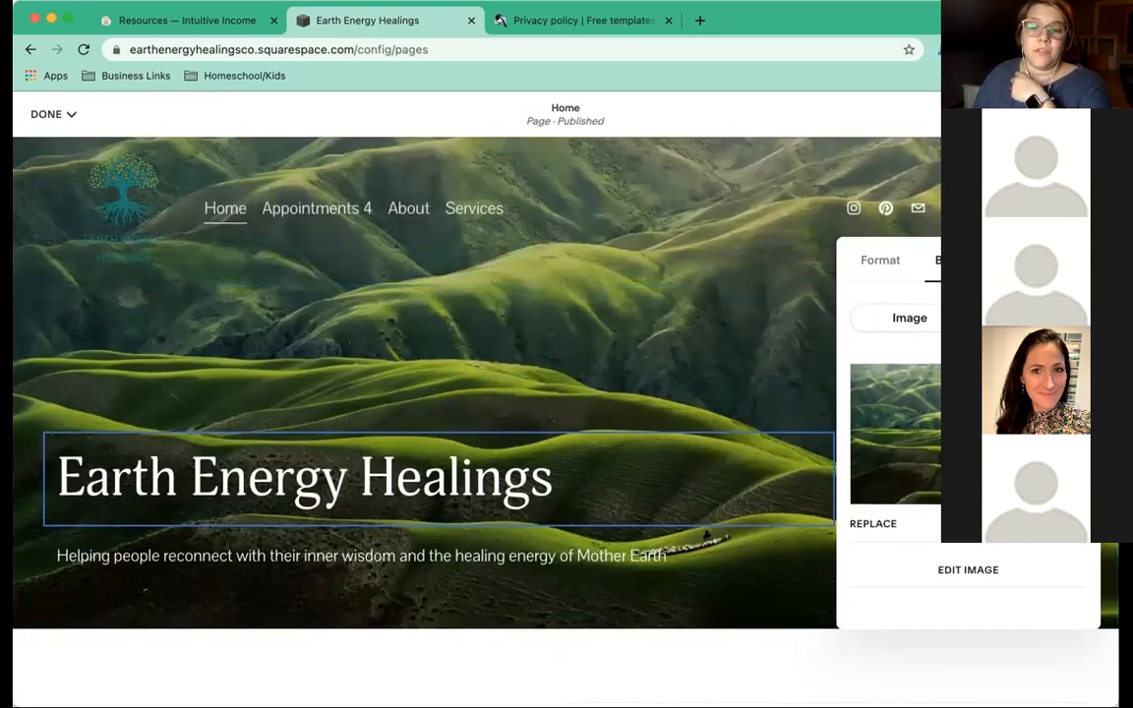
pyautogui.scroll(-1, 968, 442)
# Delete the green hills background and search the free images for 'earth'.
pyautogui.click(1074, 515)
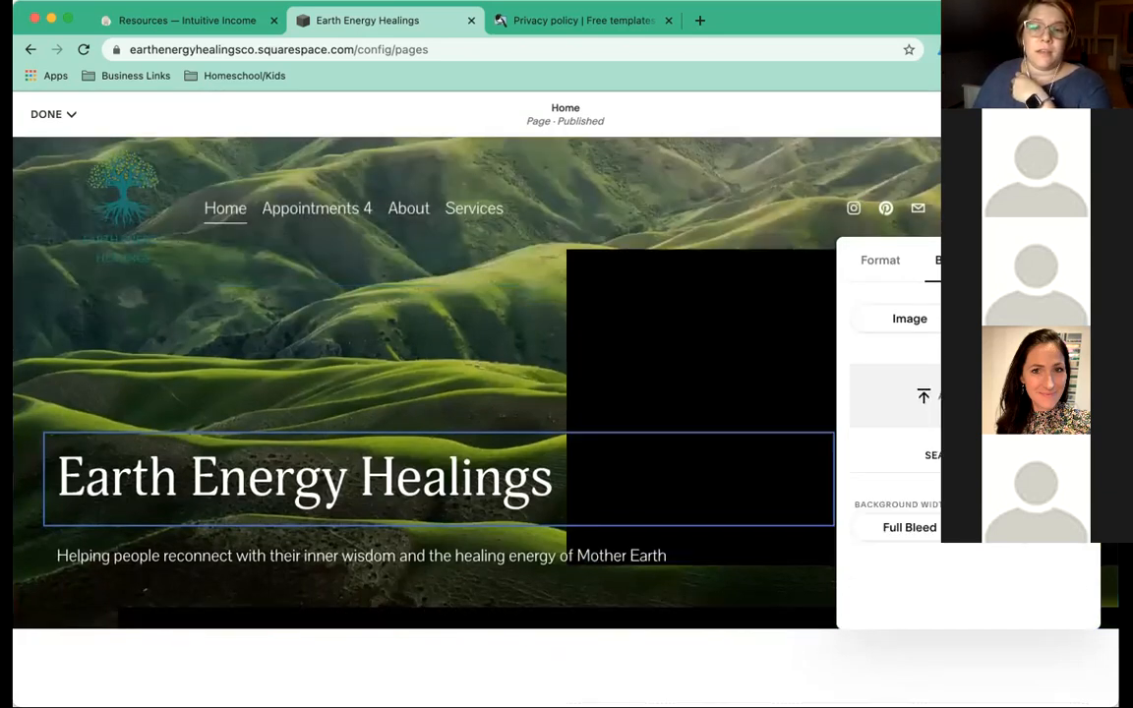
pyautogui.click(934, 455)
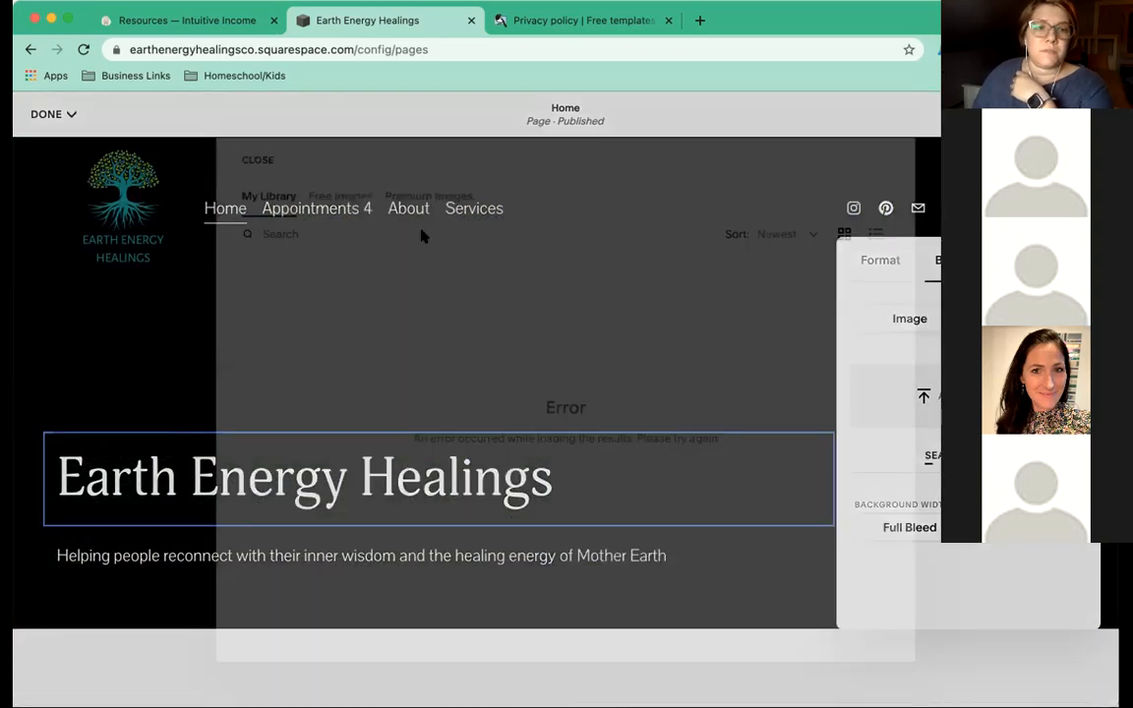
pyautogui.click(333, 181)
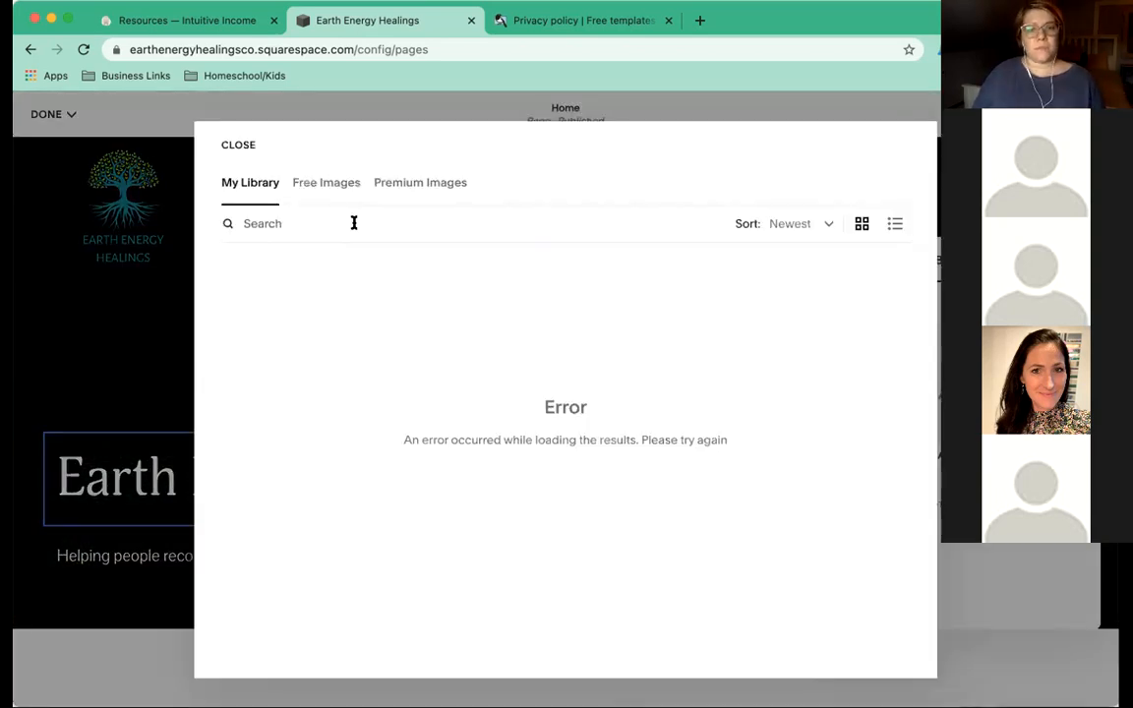
pyautogui.click(343, 215)
pyautogui.write('earth ener')
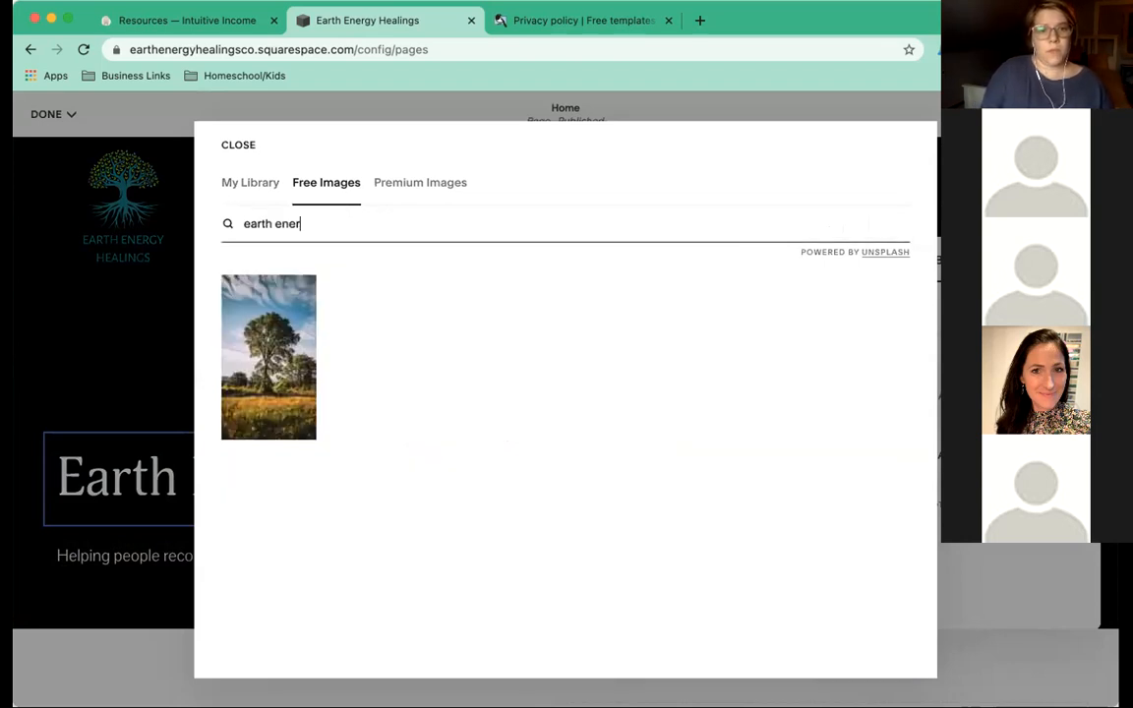
pyautogui.write('gy healin')
pyautogui.press('BackSpace')
pyautogui.press('BackSpace')
pyautogui.press('BackSpace')
pyautogui.press('BackSpace')
pyautogui.press('BackSpace')
pyautogui.press('BackSpace')
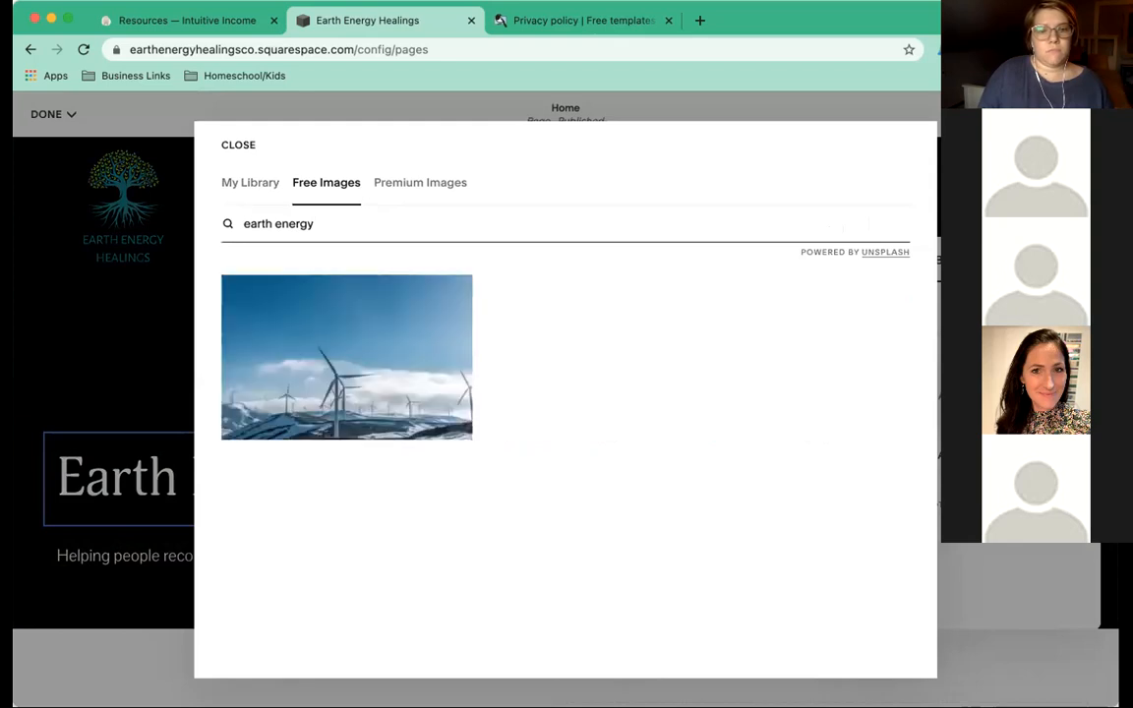
pyautogui.press('BackSpace')
pyautogui.press('BackSpace')
pyautogui.press('BackSpace')
pyautogui.press('BackSpace')
pyautogui.press('BackSpace')
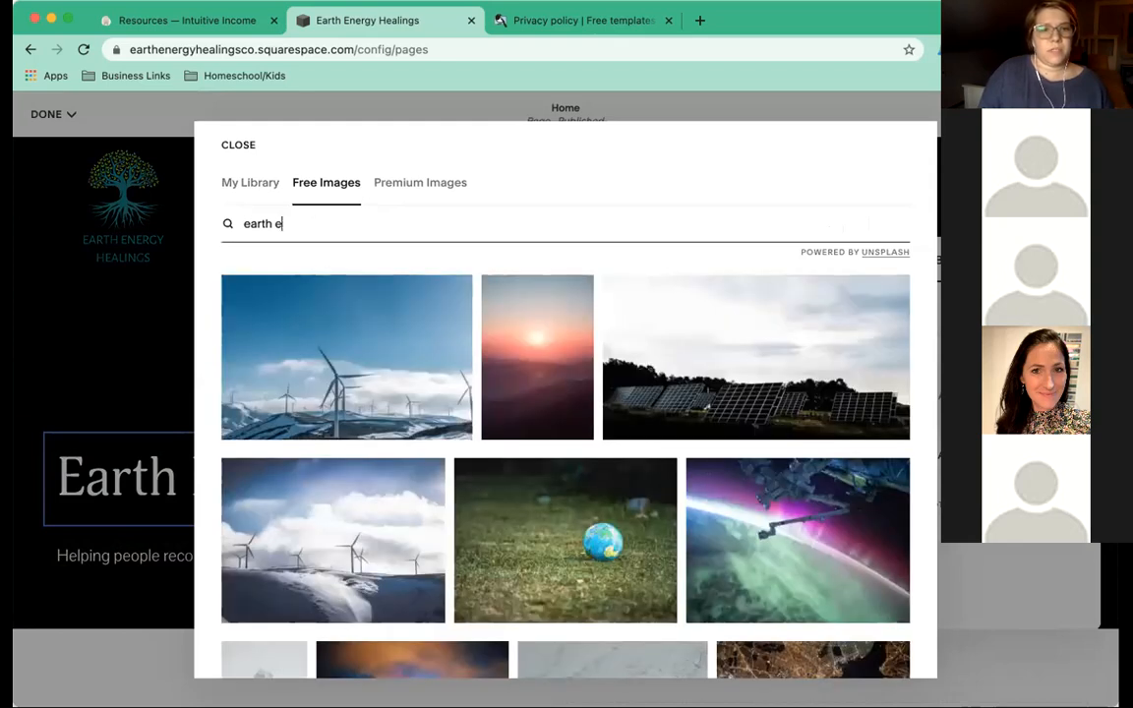
pyautogui.press('BackSpace')
pyautogui.press('BackSpace')
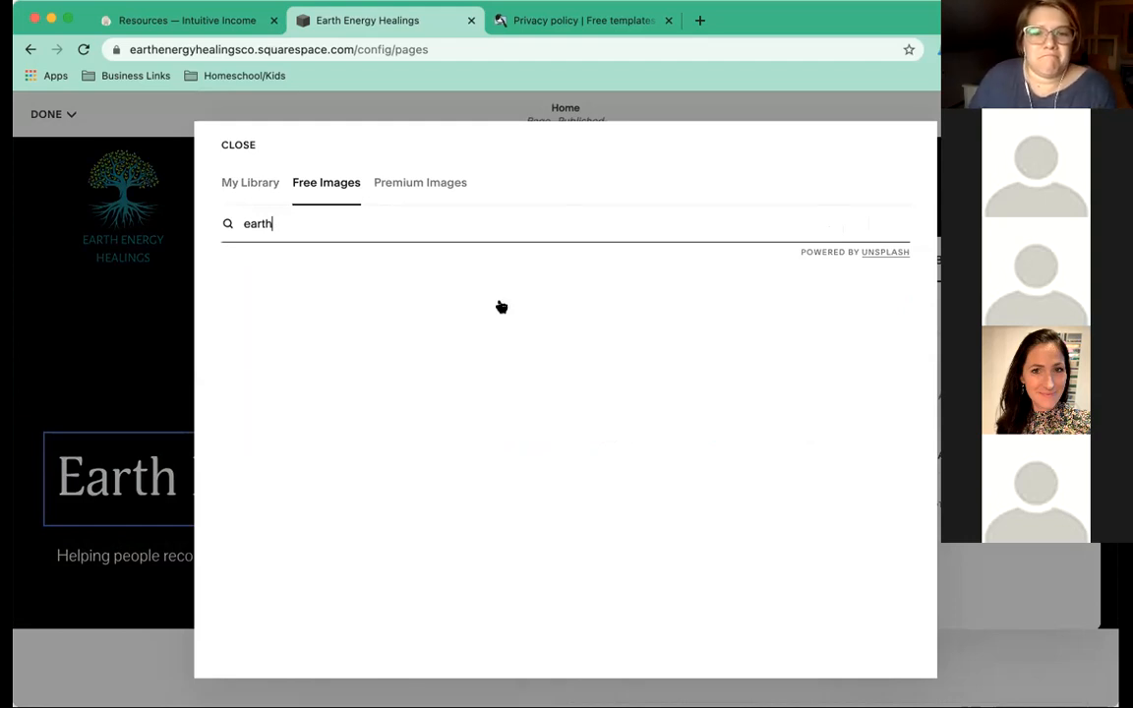
# Choose the cliff sunset photo and add it as the banner background.
pyautogui.scroll(-3, 501, 306)
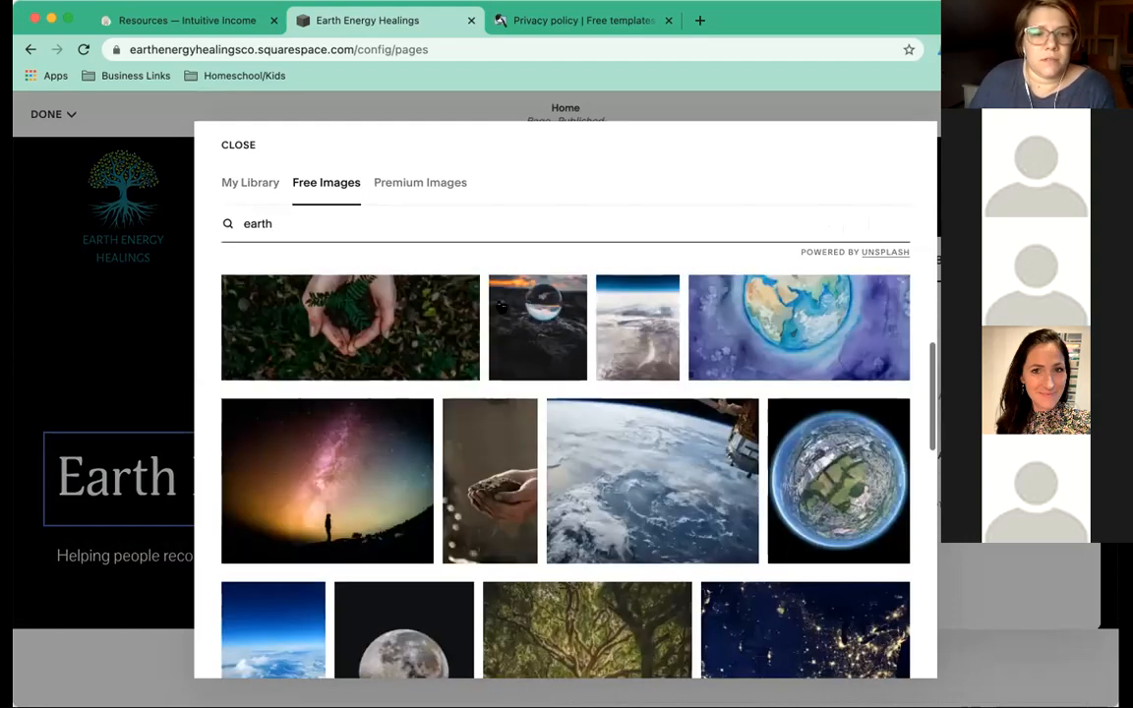
pyautogui.scroll(-1, 502, 306)
pyautogui.scroll(-5, 501, 307)
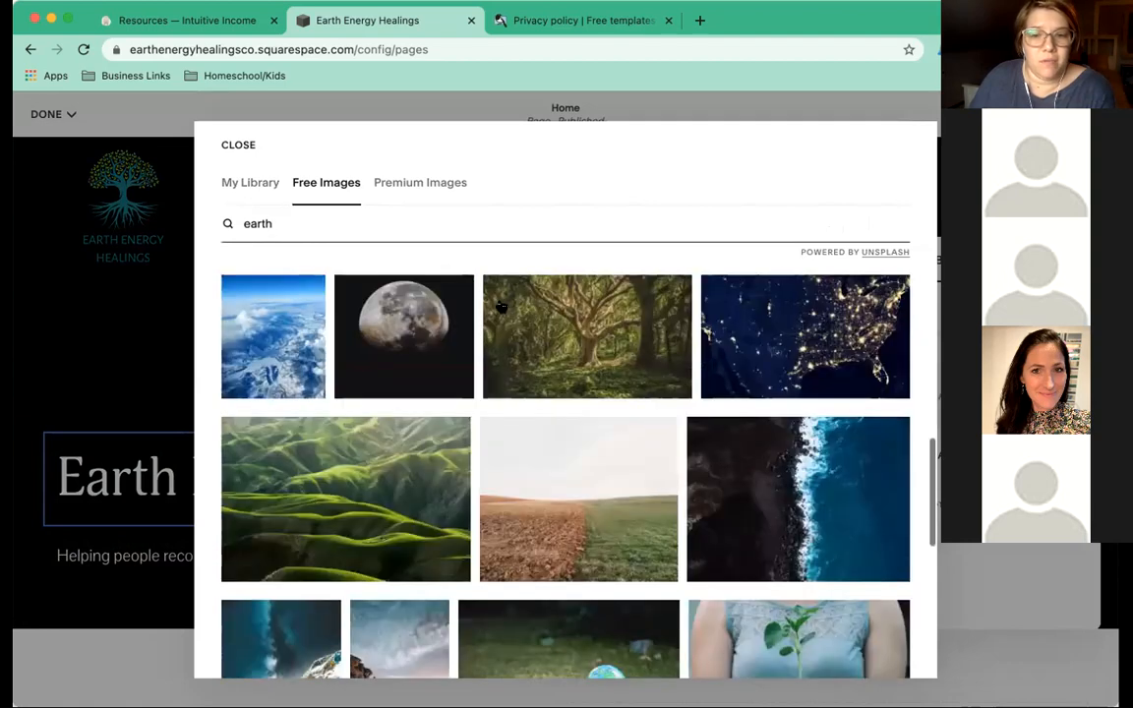
pyautogui.scroll(-3, 502, 308)
pyautogui.scroll(-3, 502, 307)
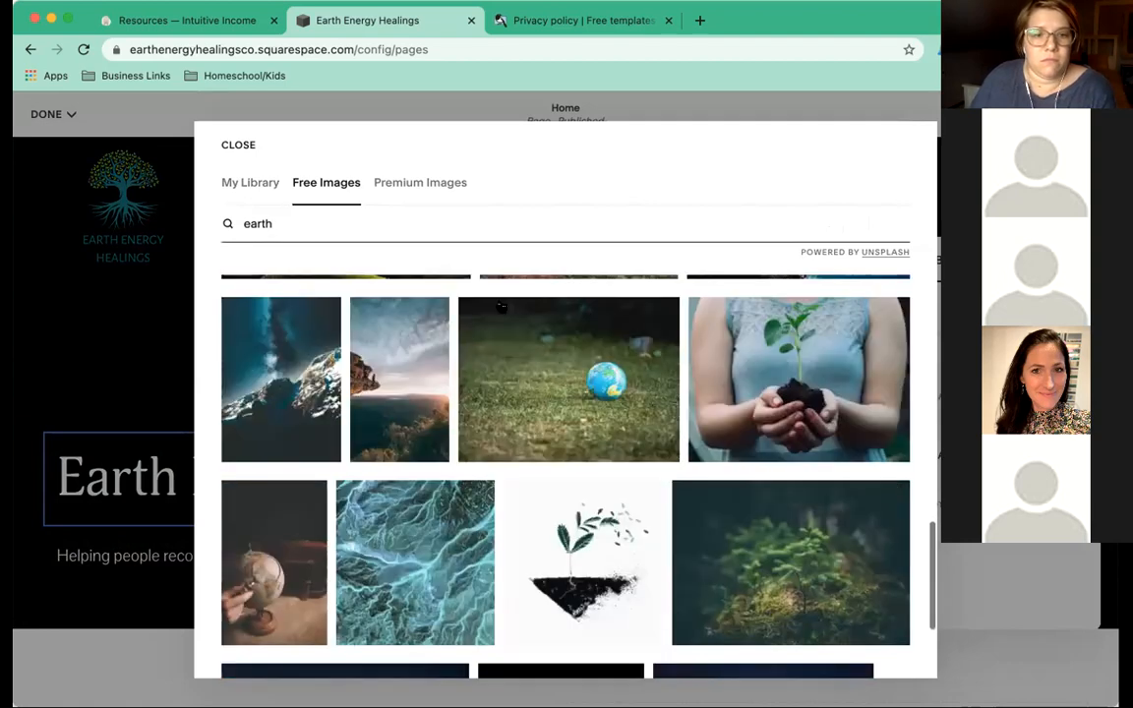
pyautogui.scroll(-1, 502, 308)
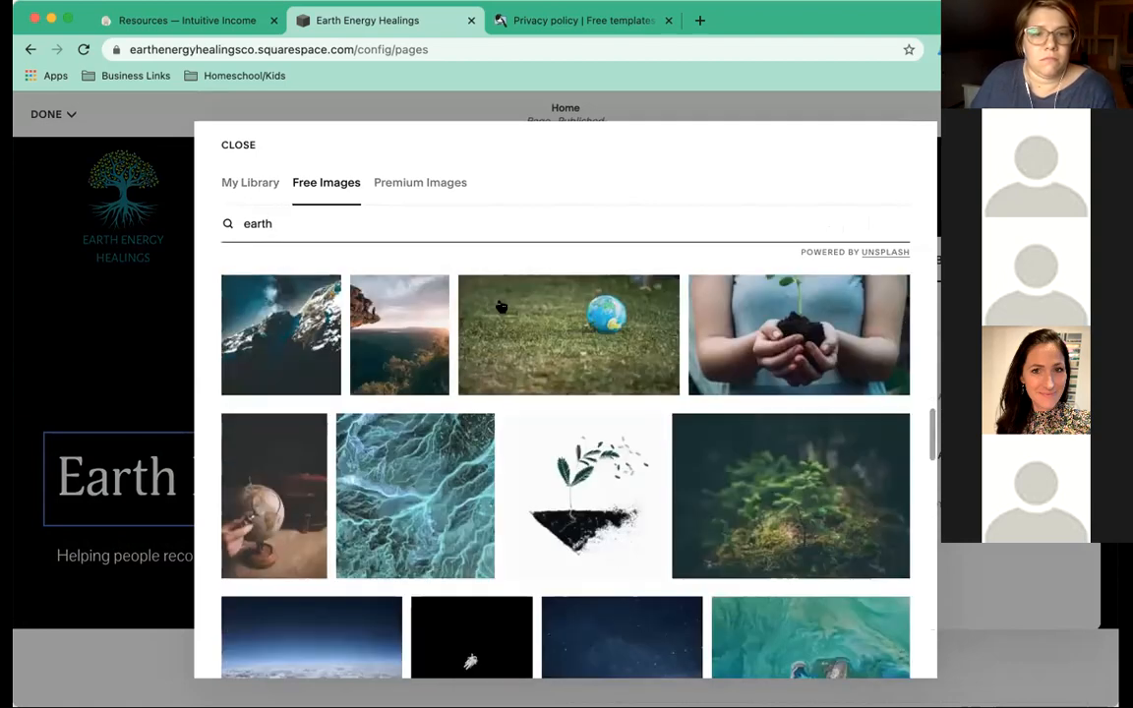
pyautogui.click(400, 346)
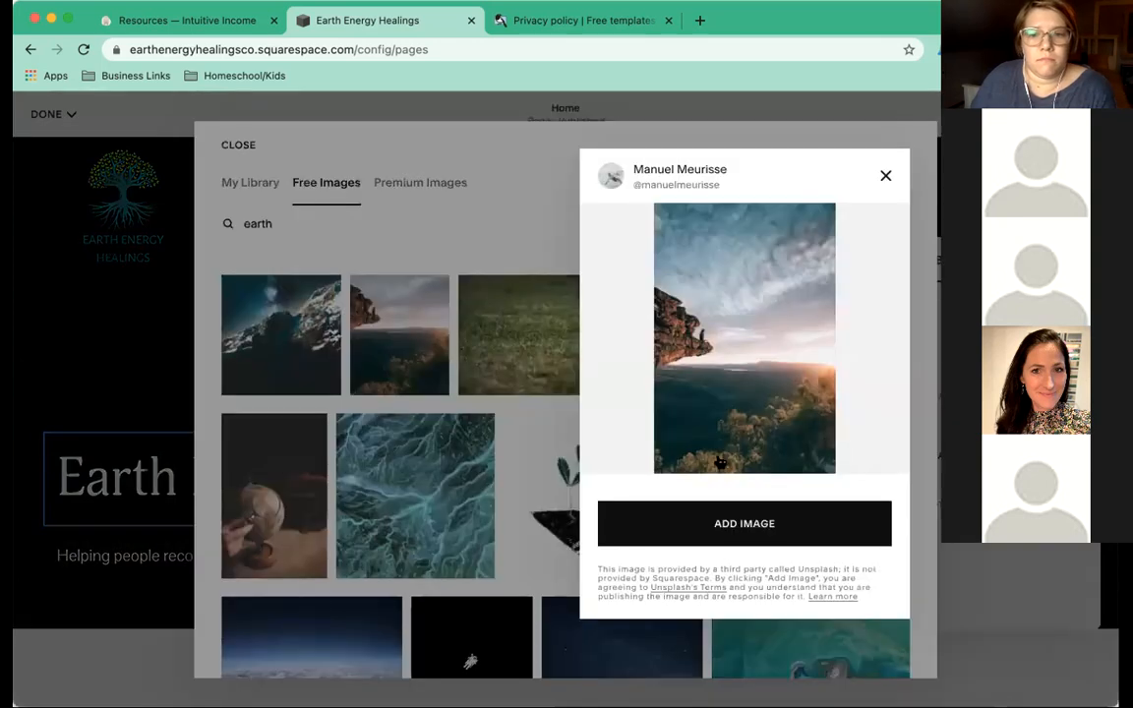
pyautogui.click(797, 528)
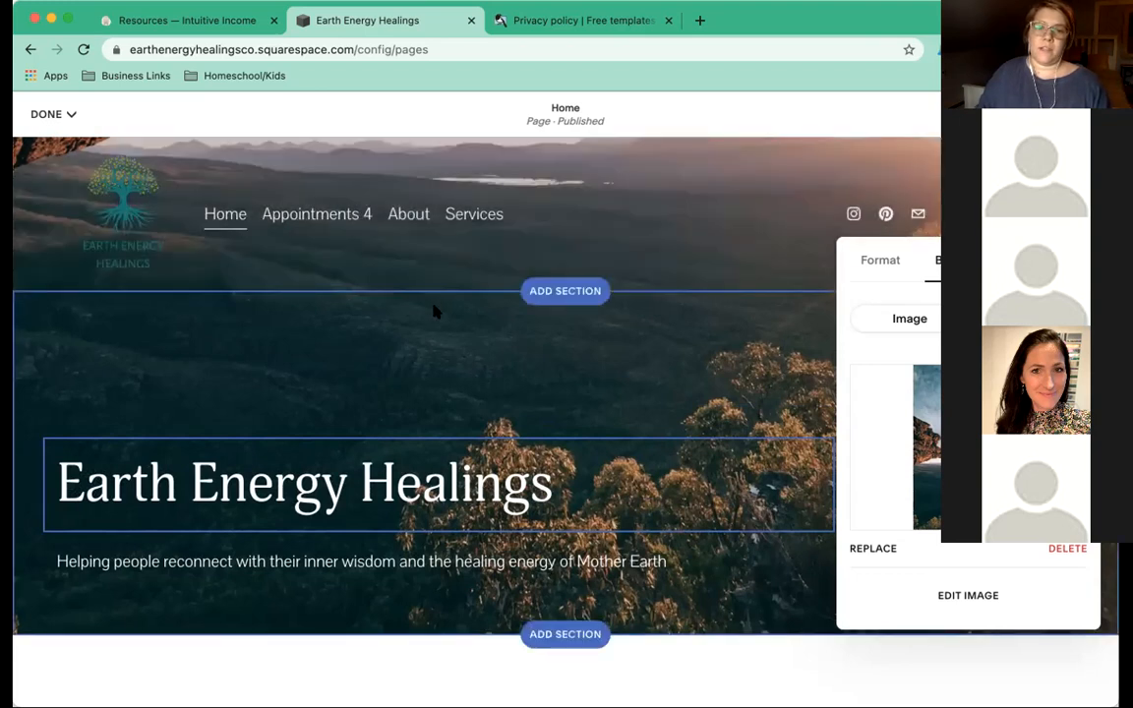
# Briefly enter header editing, then return to the page.
pyautogui.scroll(-3, 435, 310)
pyautogui.scroll(3, 435, 311)
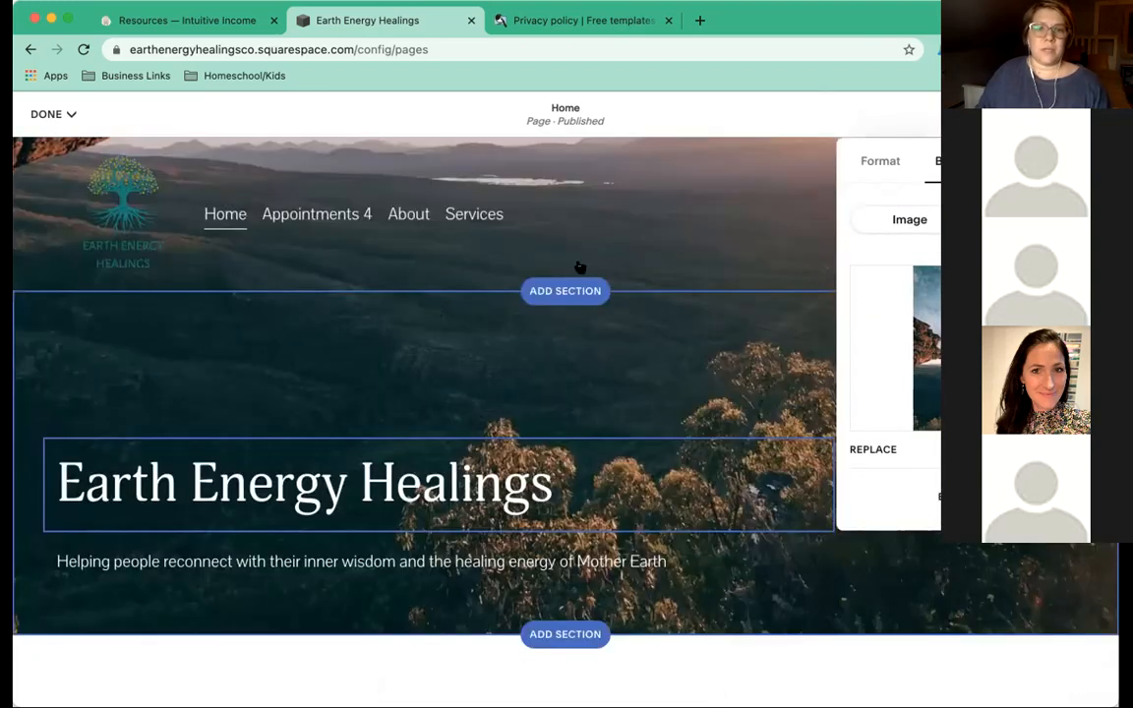
pyautogui.click(605, 246)
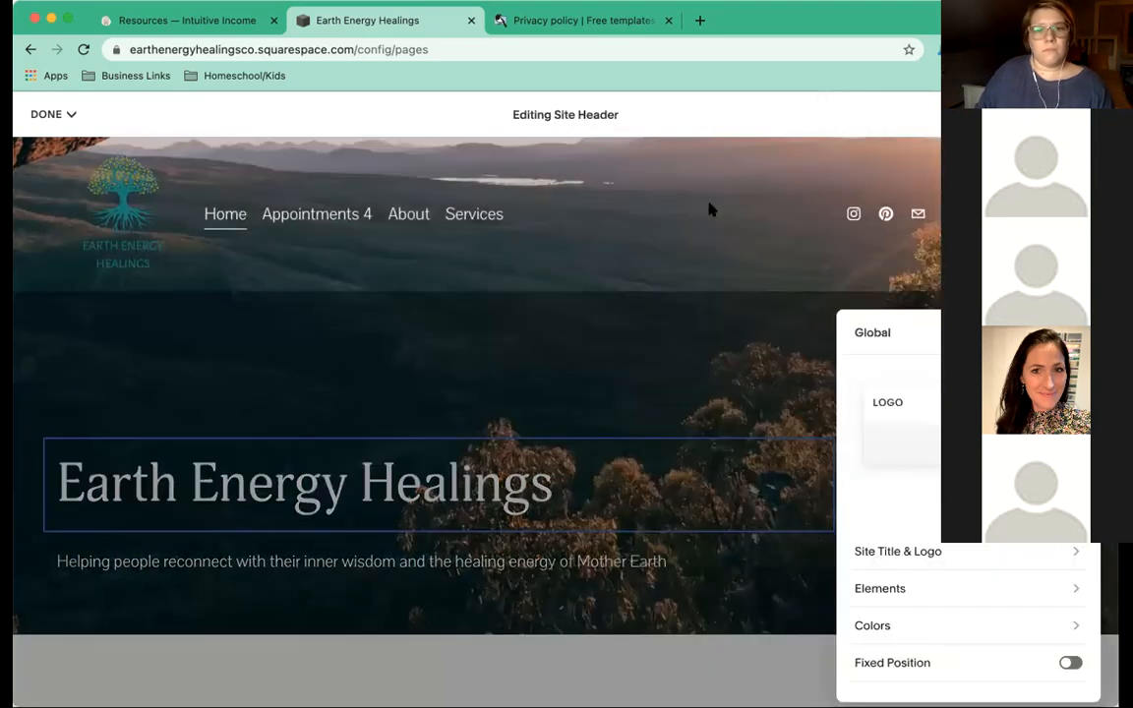
pyautogui.click(710, 210)
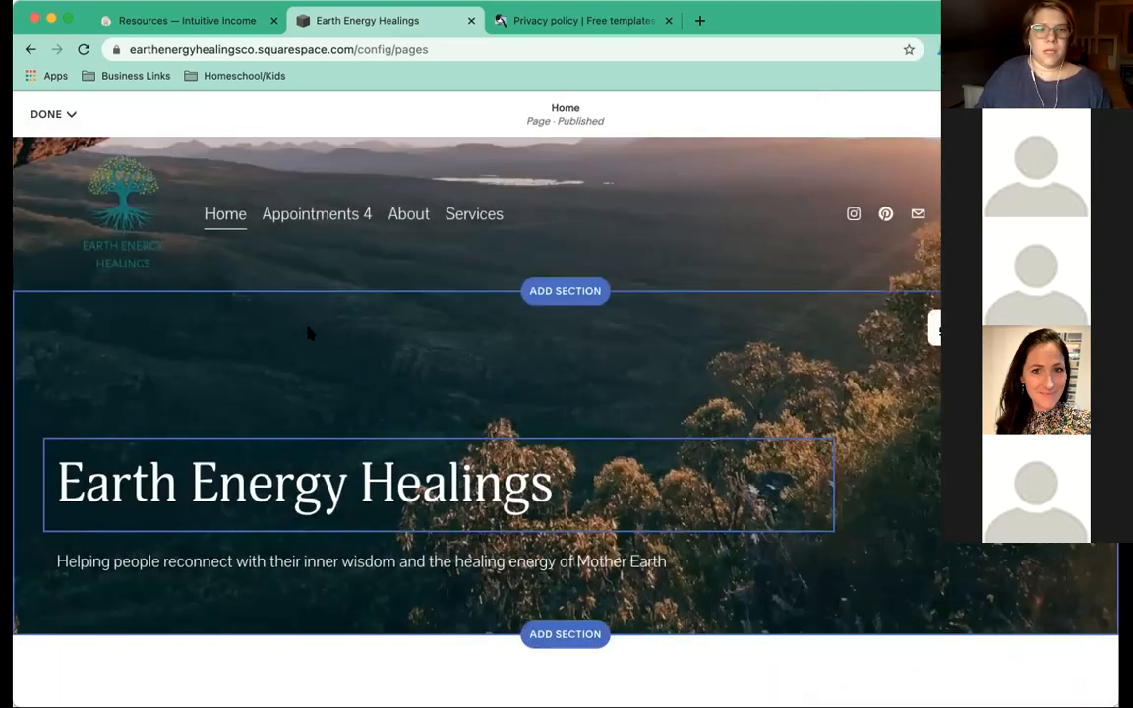
# Retitle the 'Make it stand out.' section heading to 'What we offer'.
pyautogui.scroll(-3, 308, 334)
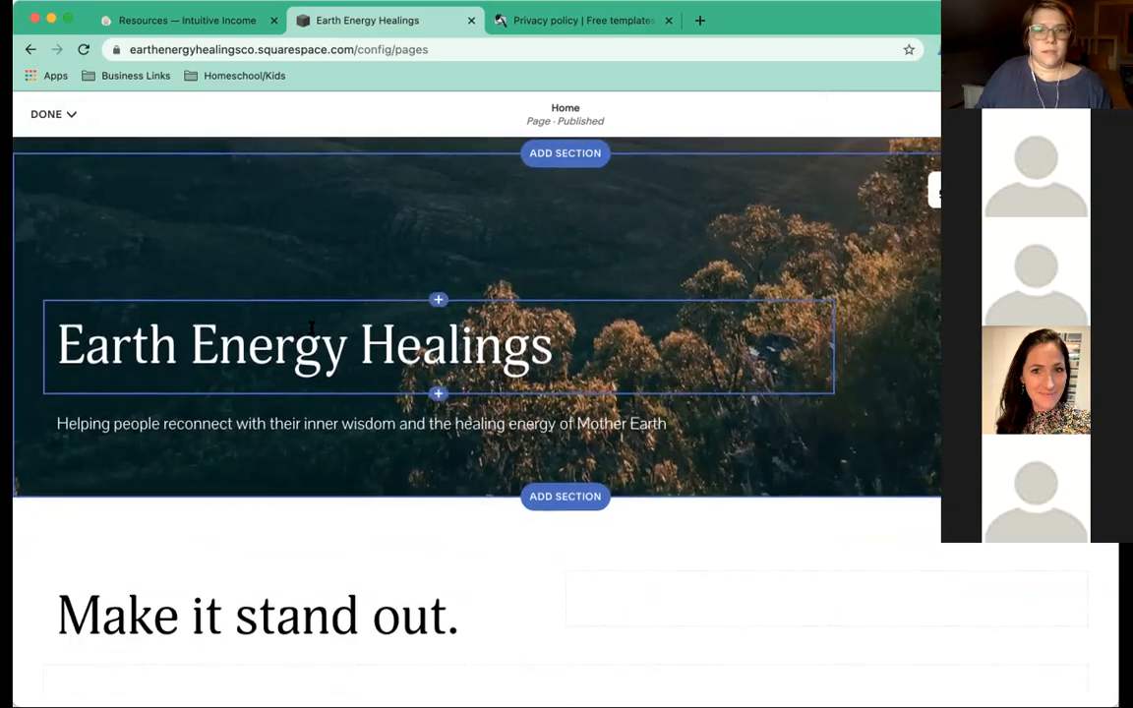
pyautogui.scroll(-2, 311, 327)
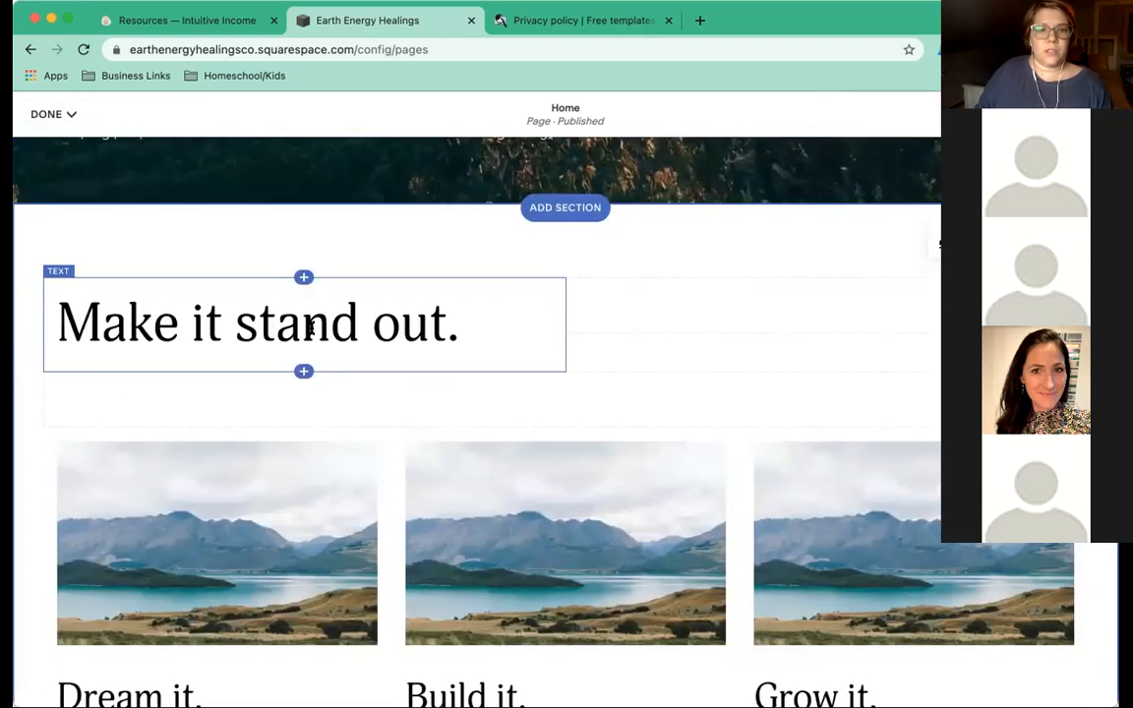
pyautogui.scroll(-1, 311, 332)
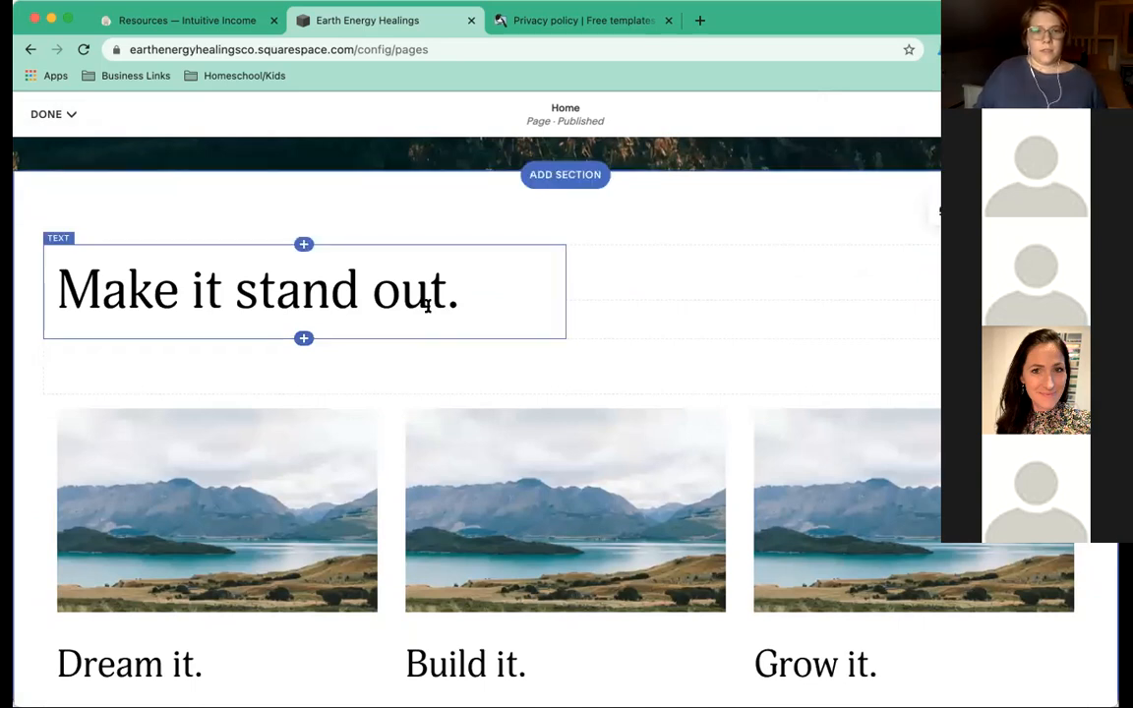
pyautogui.tripleClick(474, 298)
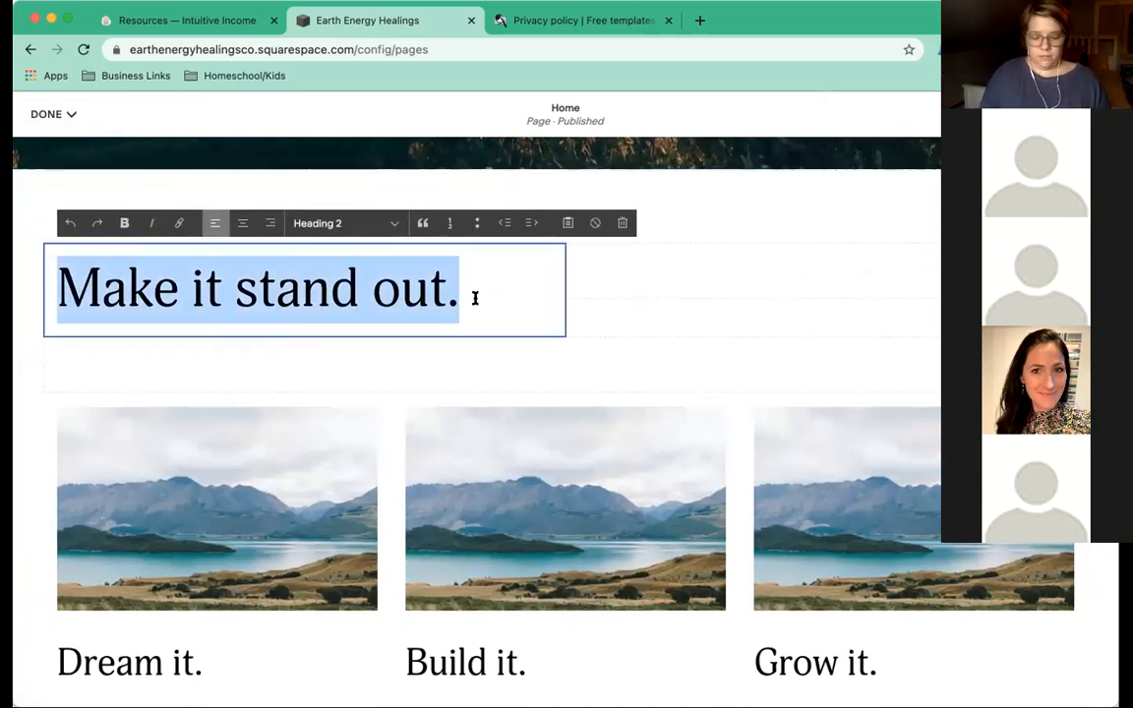
pyautogui.write('What we wo')
pyautogui.press('BackSpace')
pyautogui.press('BackSpace')
pyautogui.write('offer')
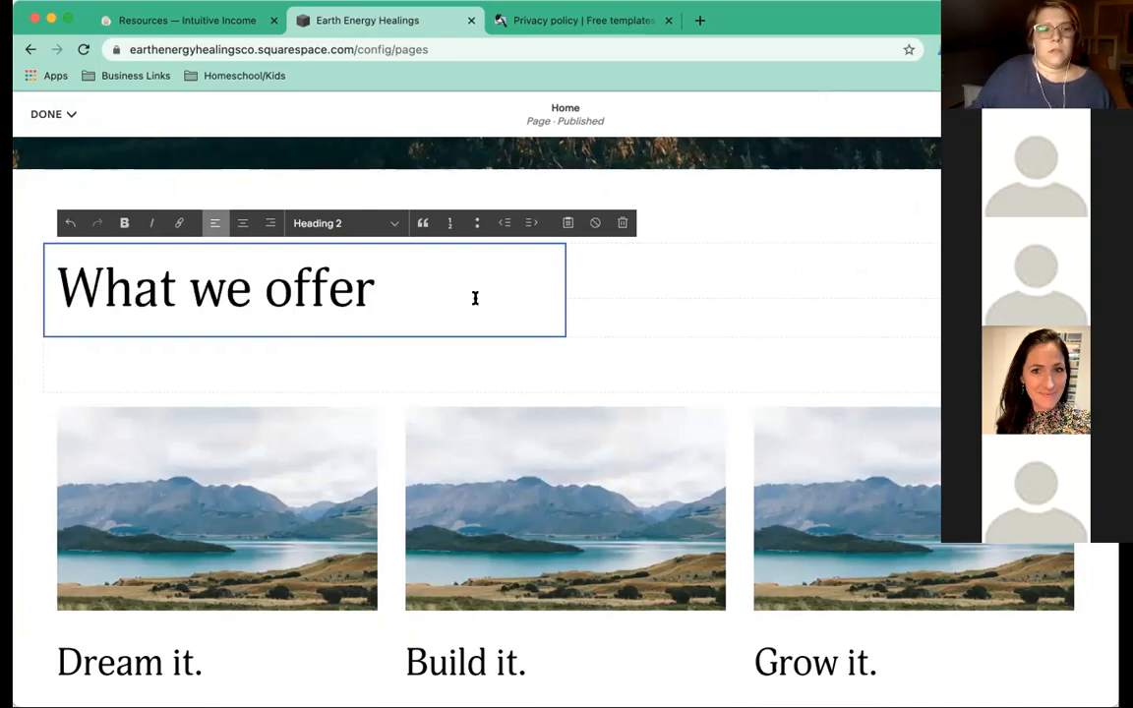
# Rename the Dream it, Build it and Grow it column headings to Services, Blog and Shop.
pyautogui.scroll(-3, 389, 394)
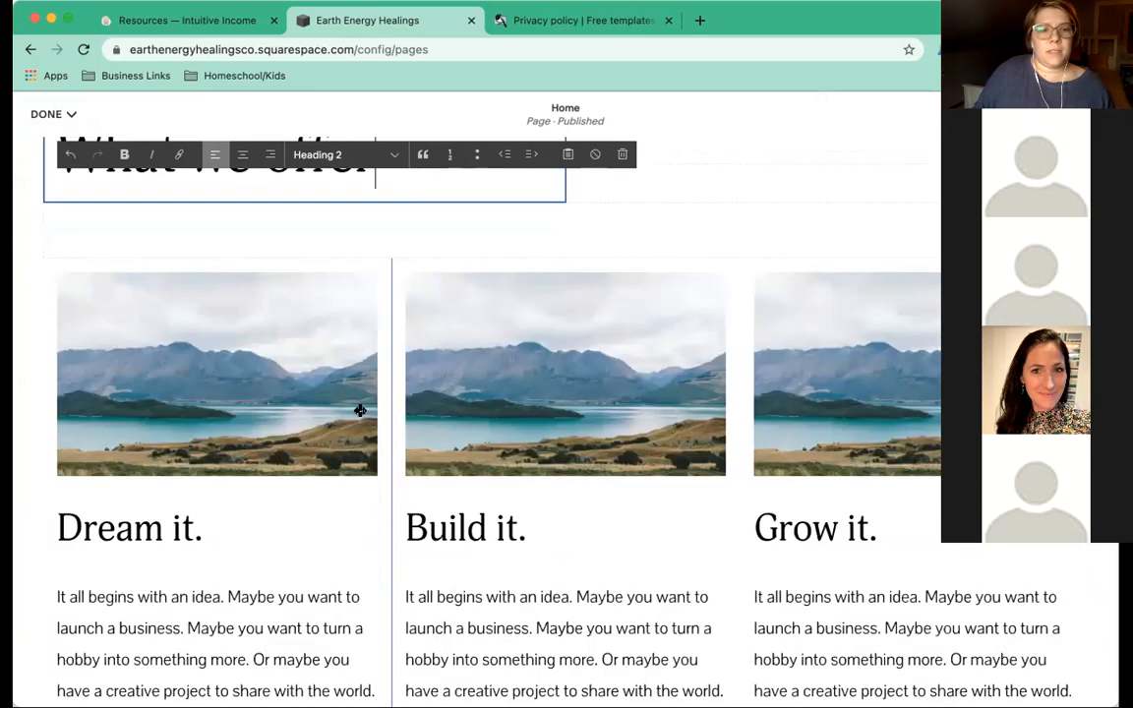
pyautogui.tripleClick(169, 530)
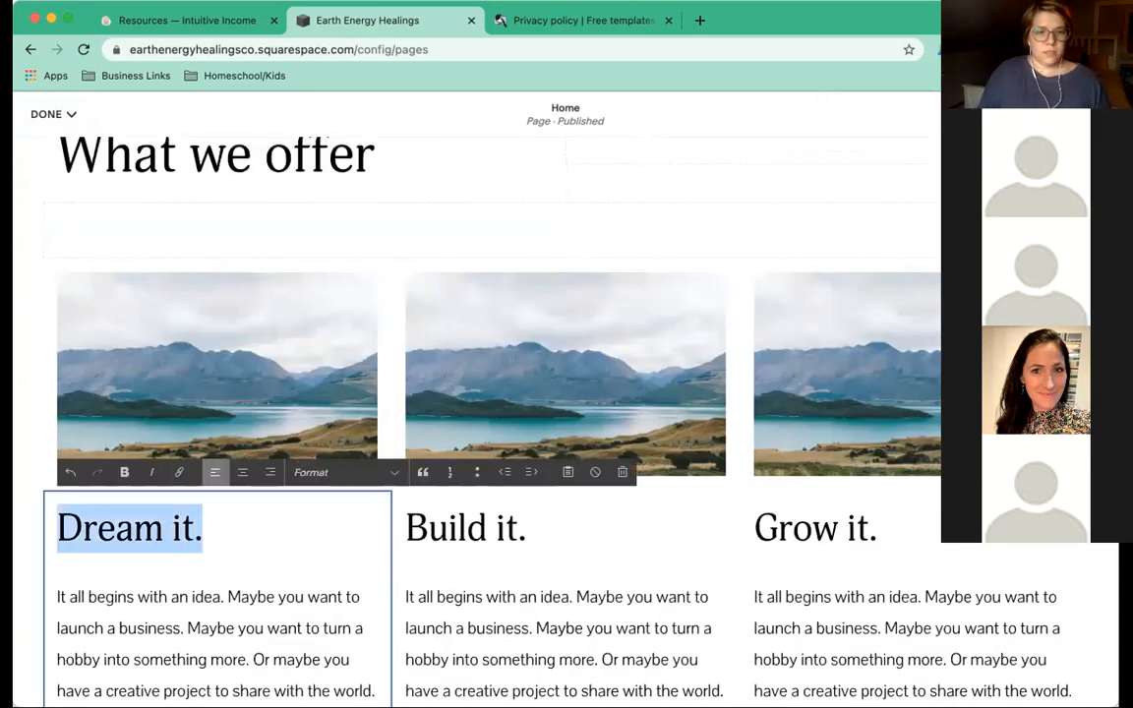
pyautogui.write('ServicesIt all')
pyautogui.scroll(-1, 61, 443)
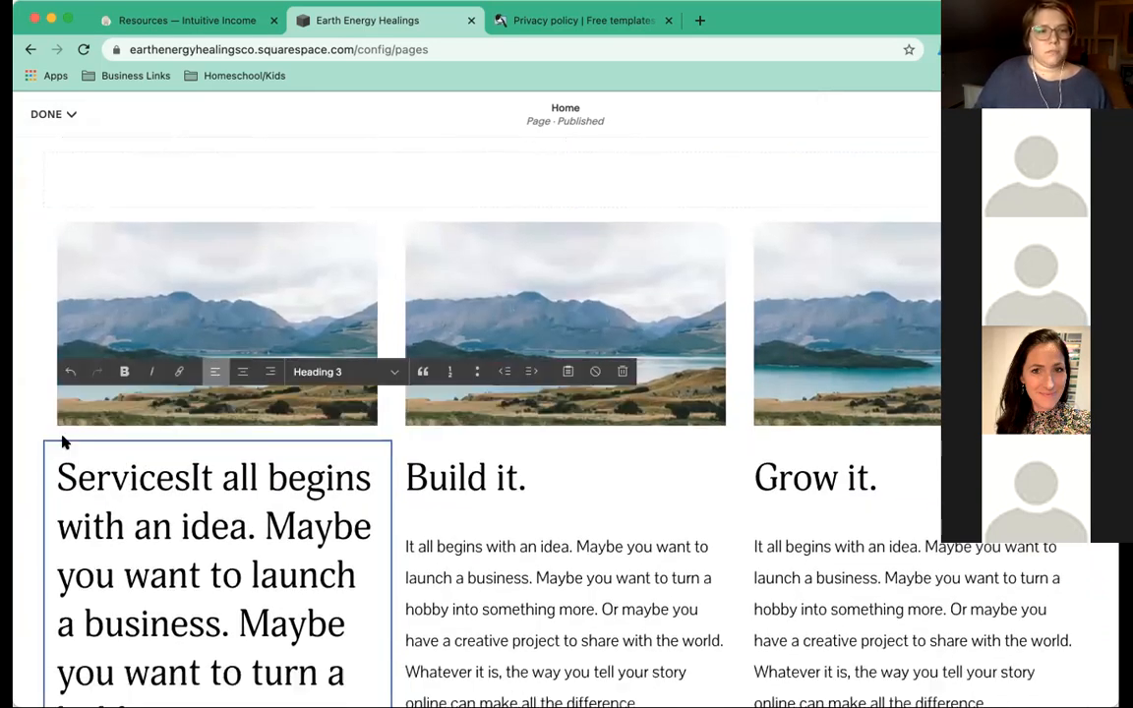
pyautogui.click(70, 372)
pyautogui.click(193, 474)
pyautogui.moveTo(194, 474); pyautogui.dragTo(56, 472)
pyautogui.write('Services.')
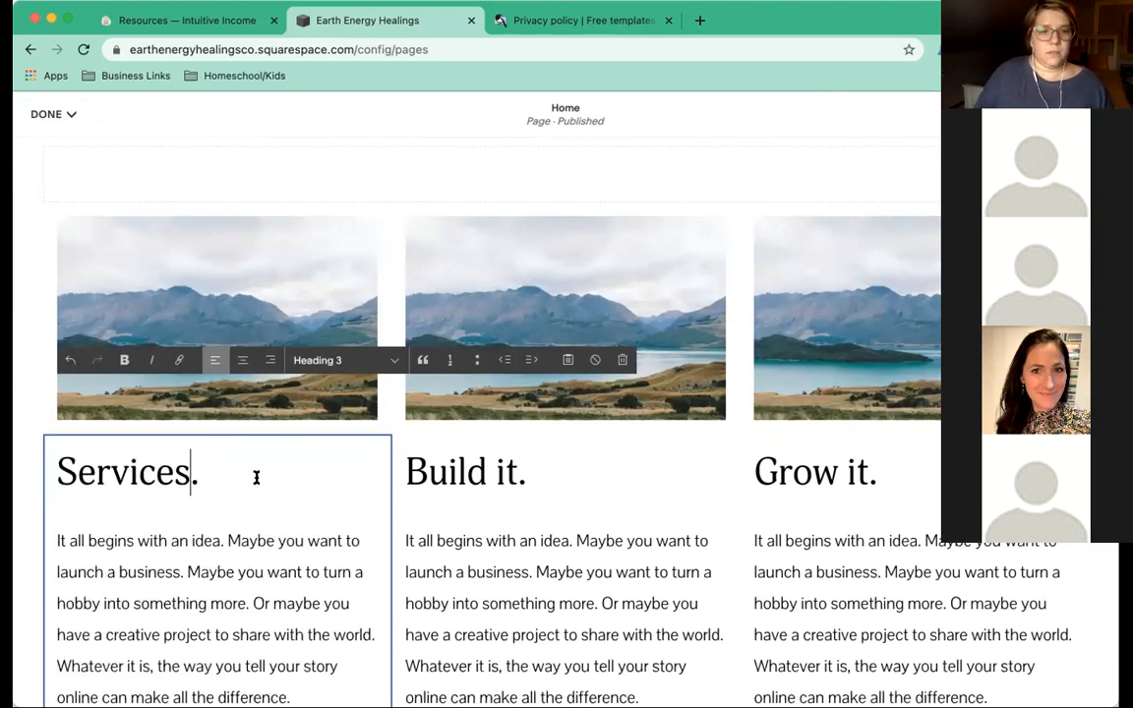
pyautogui.press('Escape')
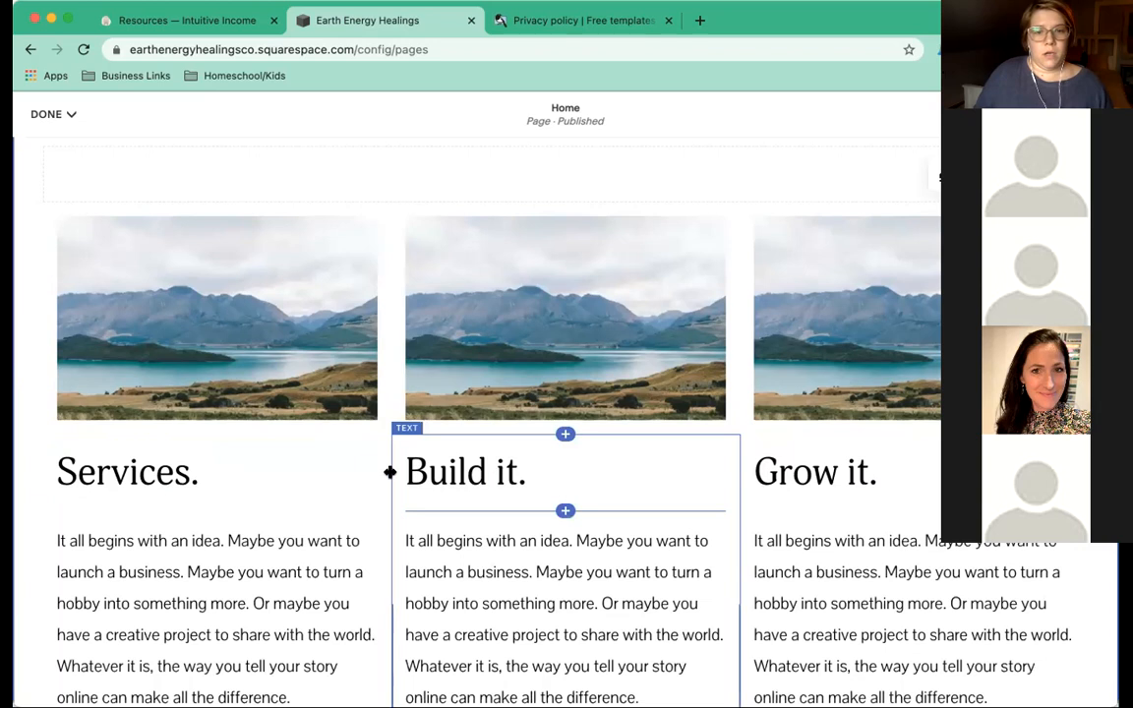
pyautogui.moveTo(526, 473); pyautogui.dragTo(390, 472)
pyautogui.write('Blog.')
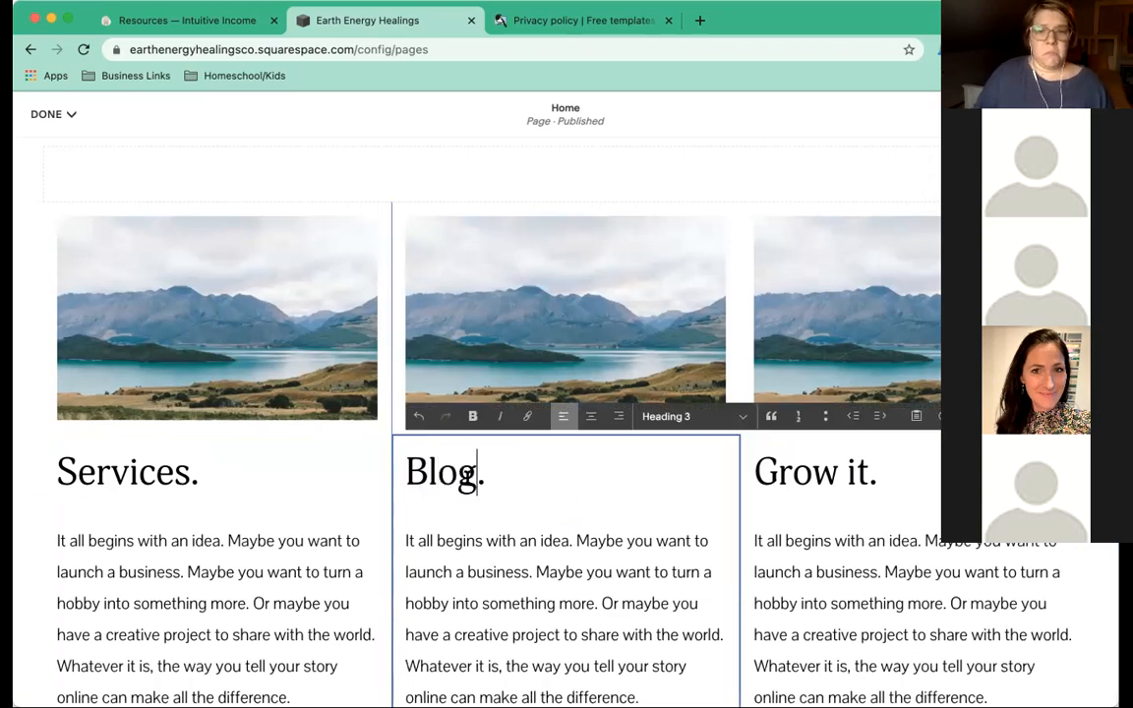
pyautogui.moveTo(870, 474); pyautogui.dragTo(750, 475)
pyautogui.write('Shop.')
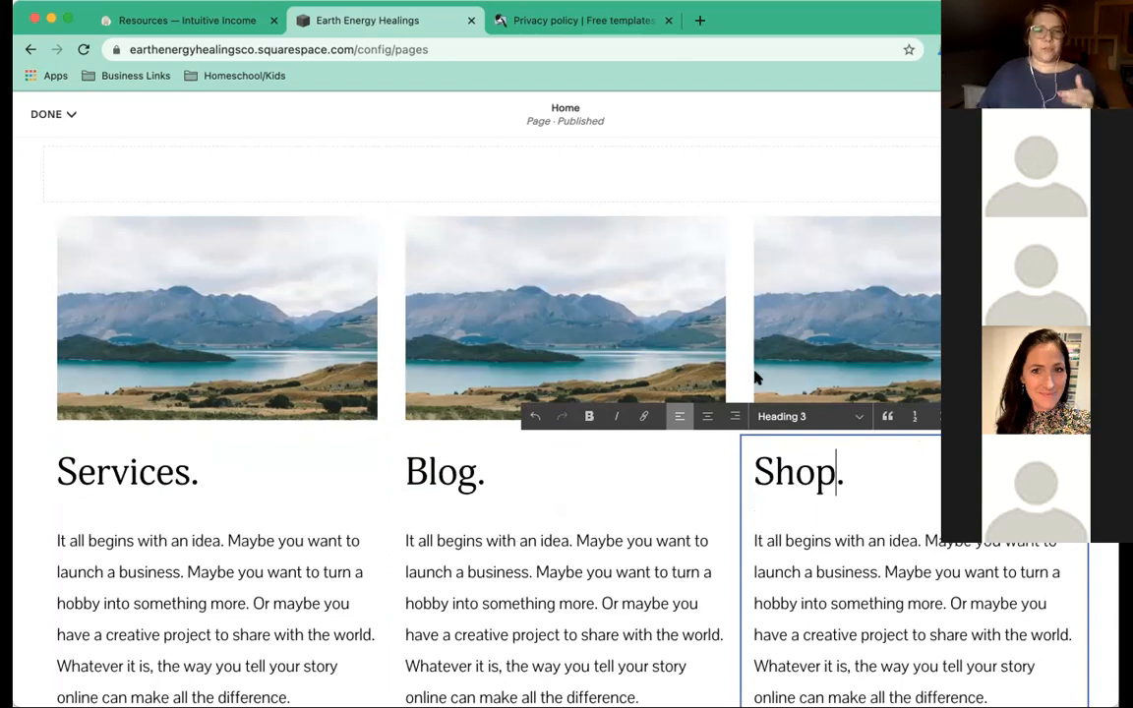
# Replace the 'What we offer' section heading with 'Learn more.'.
pyautogui.scroll(5, 516, 293)
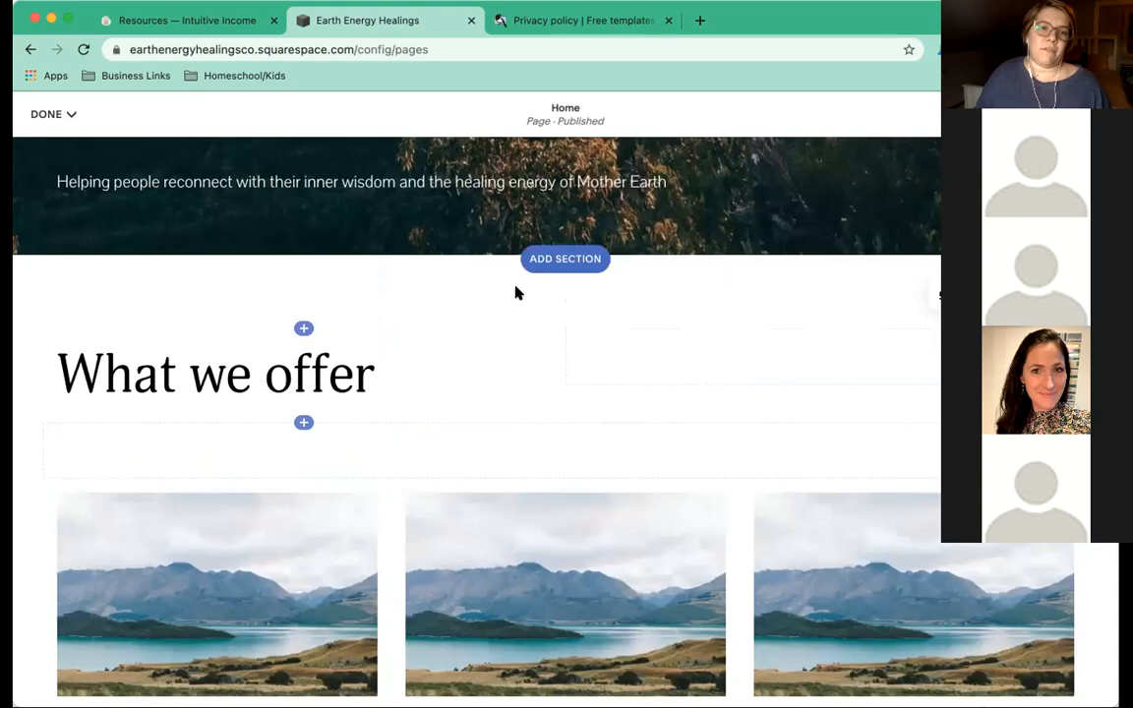
pyautogui.scroll(-4, 516, 293)
pyautogui.scroll(-5, 521, 255)
pyautogui.scroll(-3, 521, 260)
pyautogui.scroll(3, 521, 258)
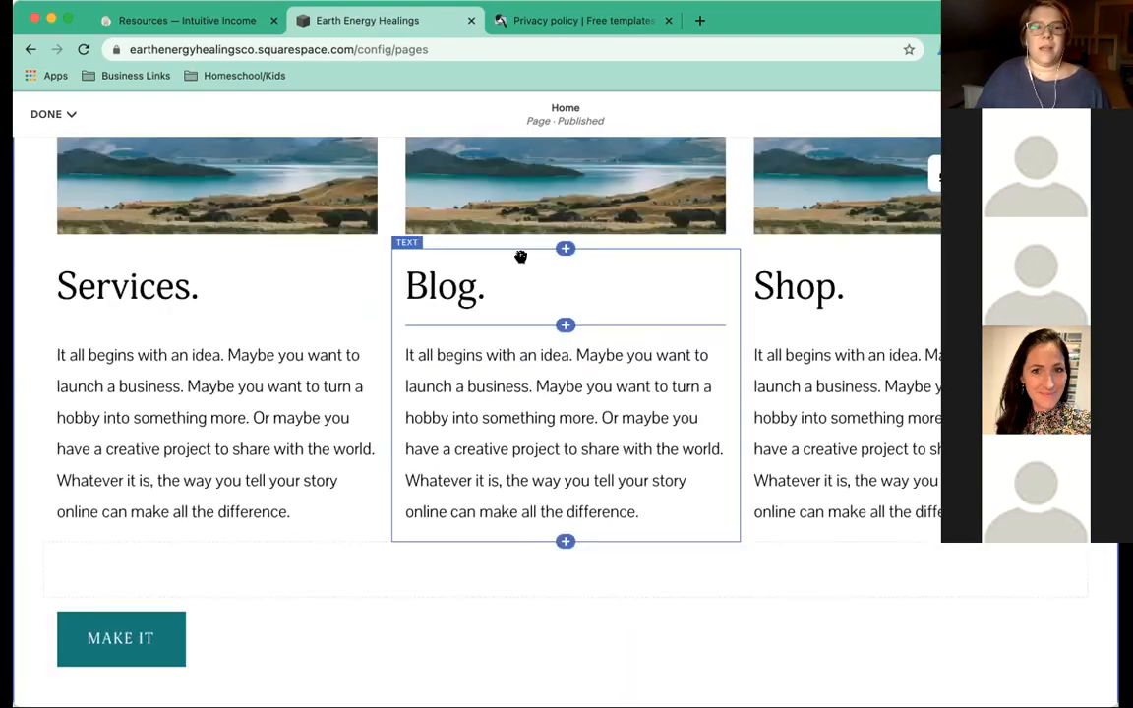
pyautogui.scroll(3, 520, 256)
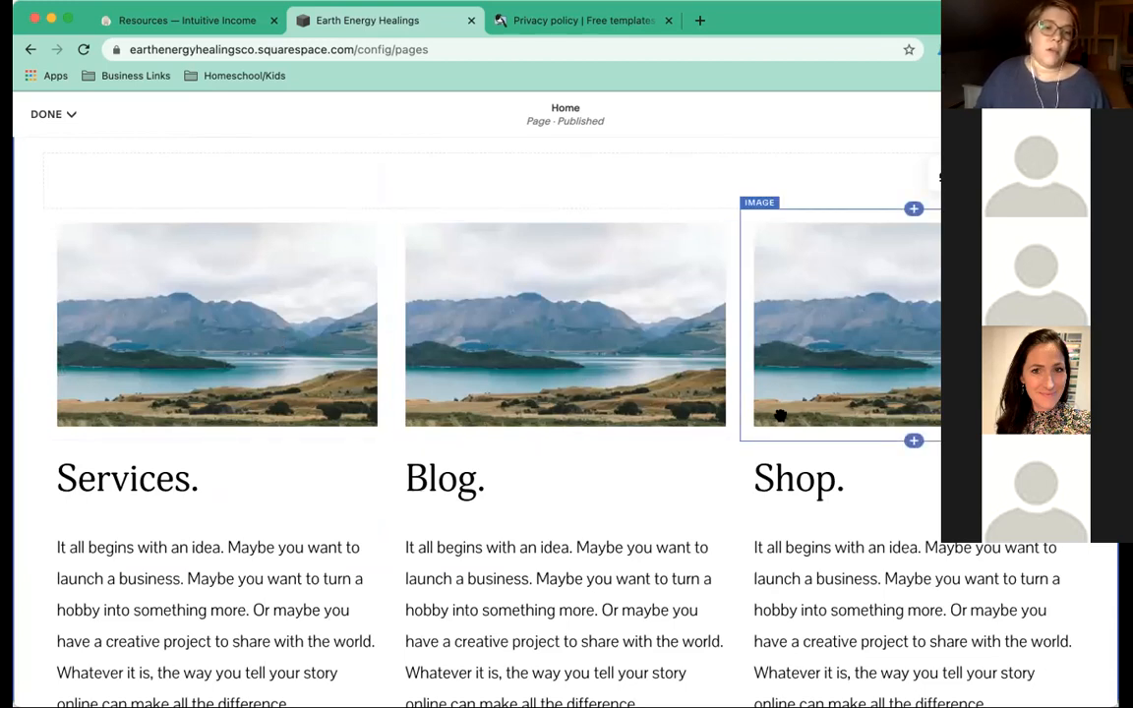
pyautogui.scroll(1, 190, 429)
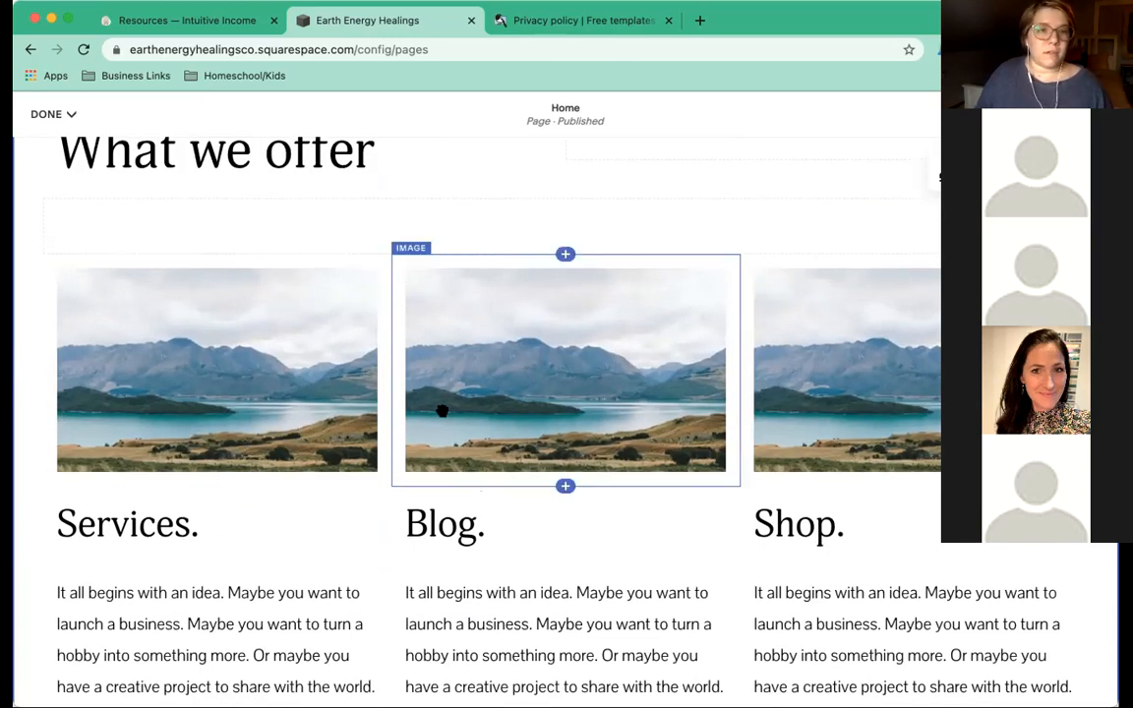
pyautogui.scroll(1, 441, 411)
pyautogui.doubleClick(220, 217)
pyautogui.tripleClick(386, 225)
pyautogui.click(387, 225)
pyautogui.moveTo(386, 225); pyautogui.dragTo(43, 215)
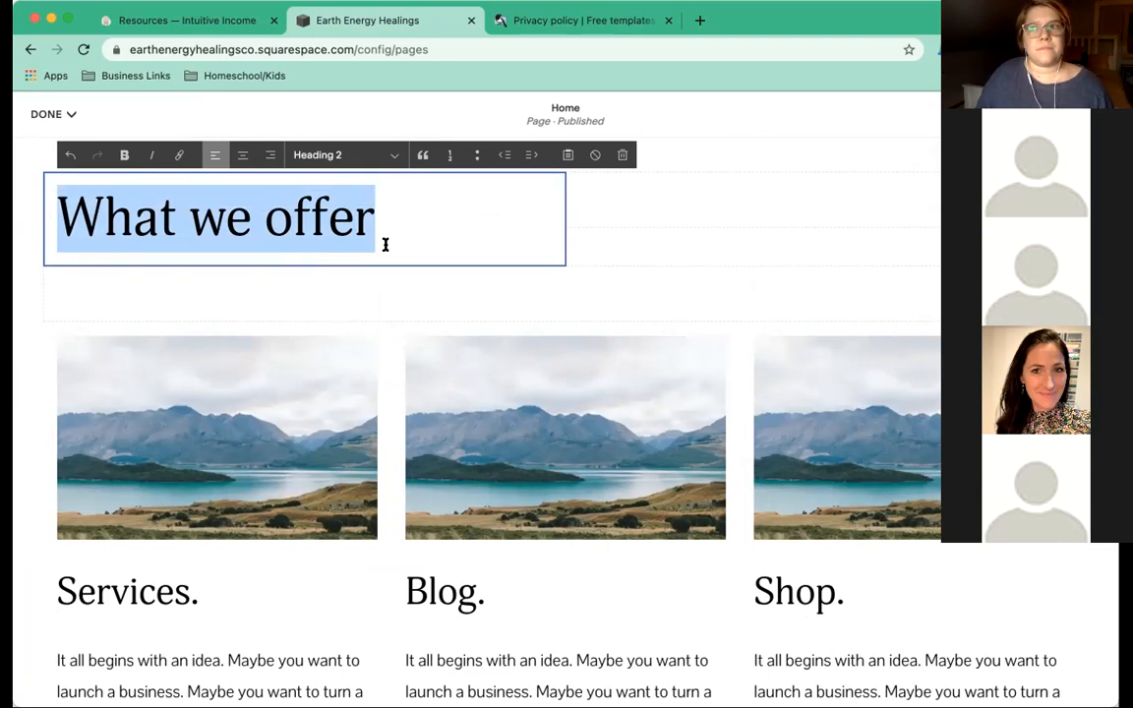
pyautogui.write('Leanr mor')
pyautogui.press('BackSpace')
pyautogui.press('BackSpace')
pyautogui.press('BackSpace')
pyautogui.press('BackSpace')
pyautogui.press('BackSpace')
pyautogui.write('rn more.')
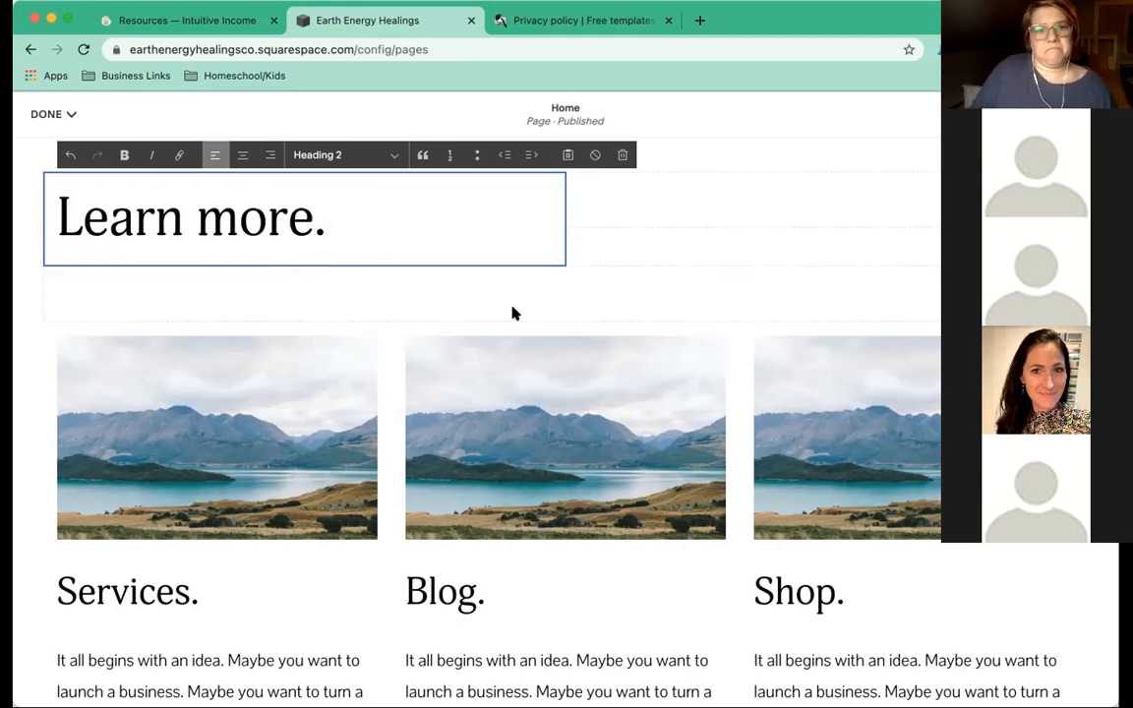
# Change the column headings to About Me, Blog and Services, replacing Shop.
pyautogui.scroll(1, 513, 312)
pyautogui.scroll(2, 512, 312)
pyautogui.scroll(-5, 511, 313)
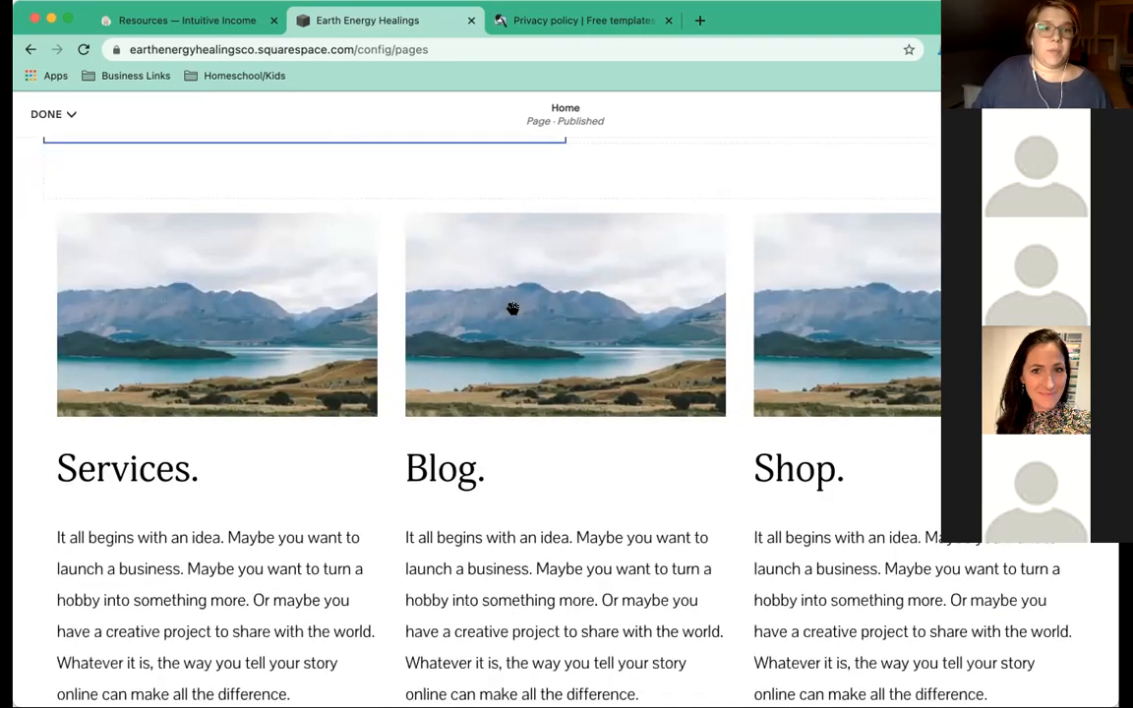
pyautogui.scroll(-3, 507, 313)
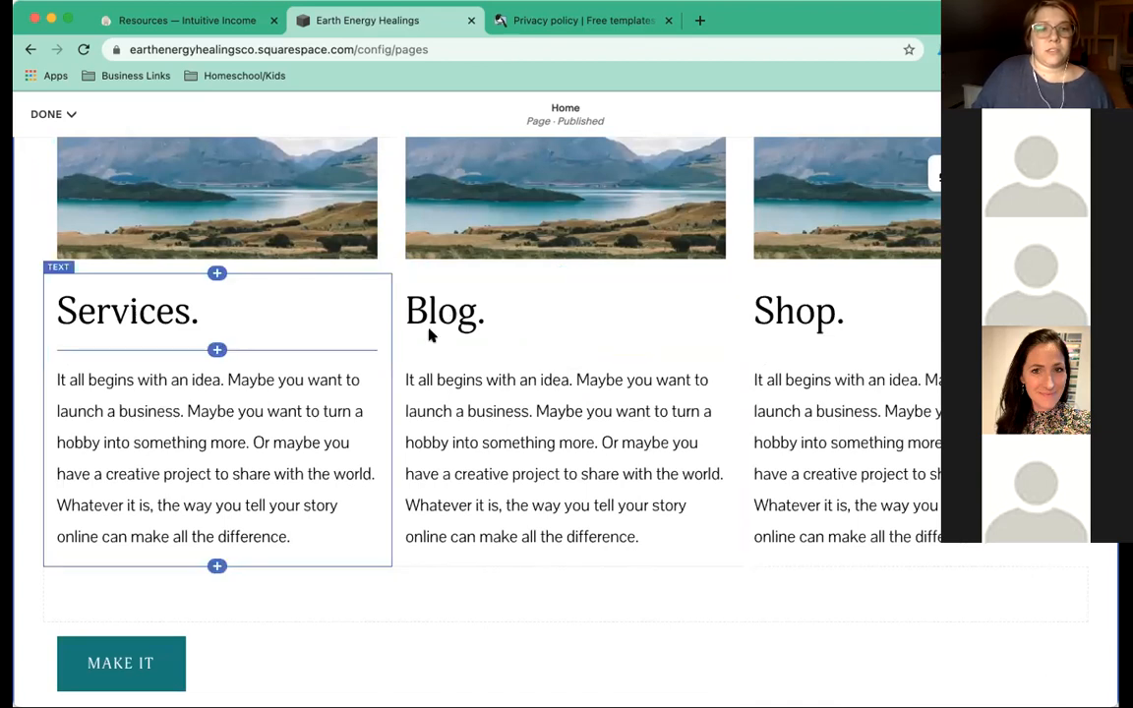
pyautogui.click(191, 311)
pyautogui.moveTo(190, 312); pyautogui.dragTo(54, 311)
pyautogui.write('About Me.')
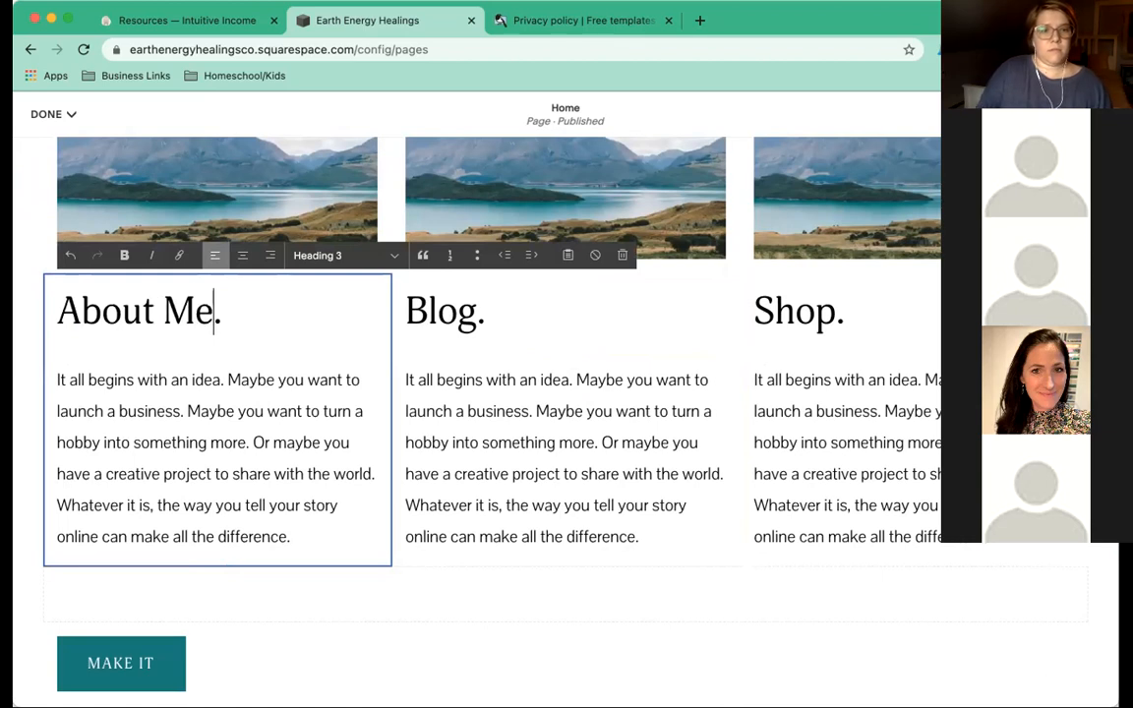
pyautogui.click(475, 313)
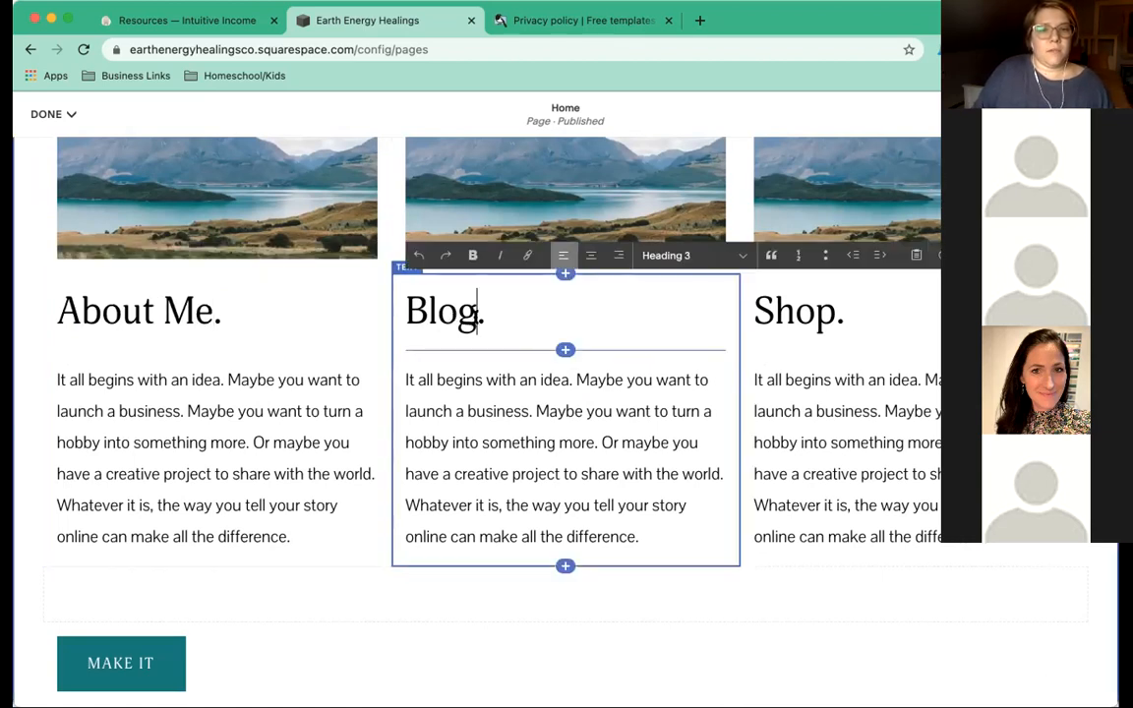
pyautogui.click(833, 312)
pyautogui.moveTo(835, 312); pyautogui.dragTo(757, 313)
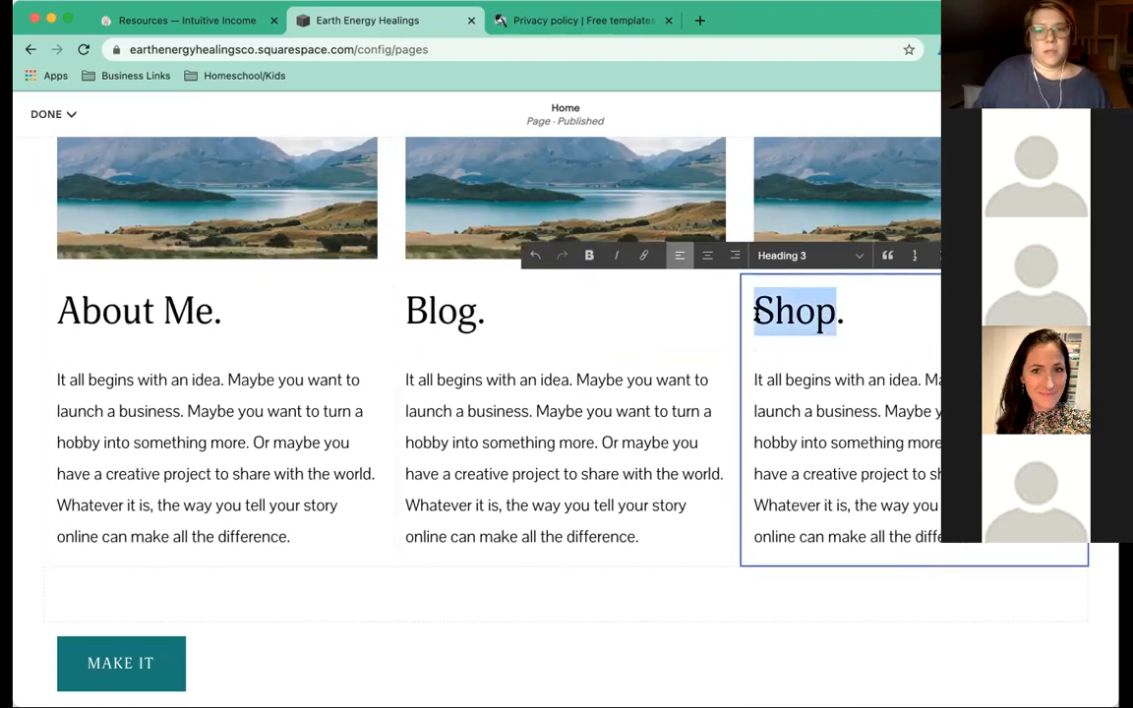
pyautogui.write('S')
pyautogui.write('es.')
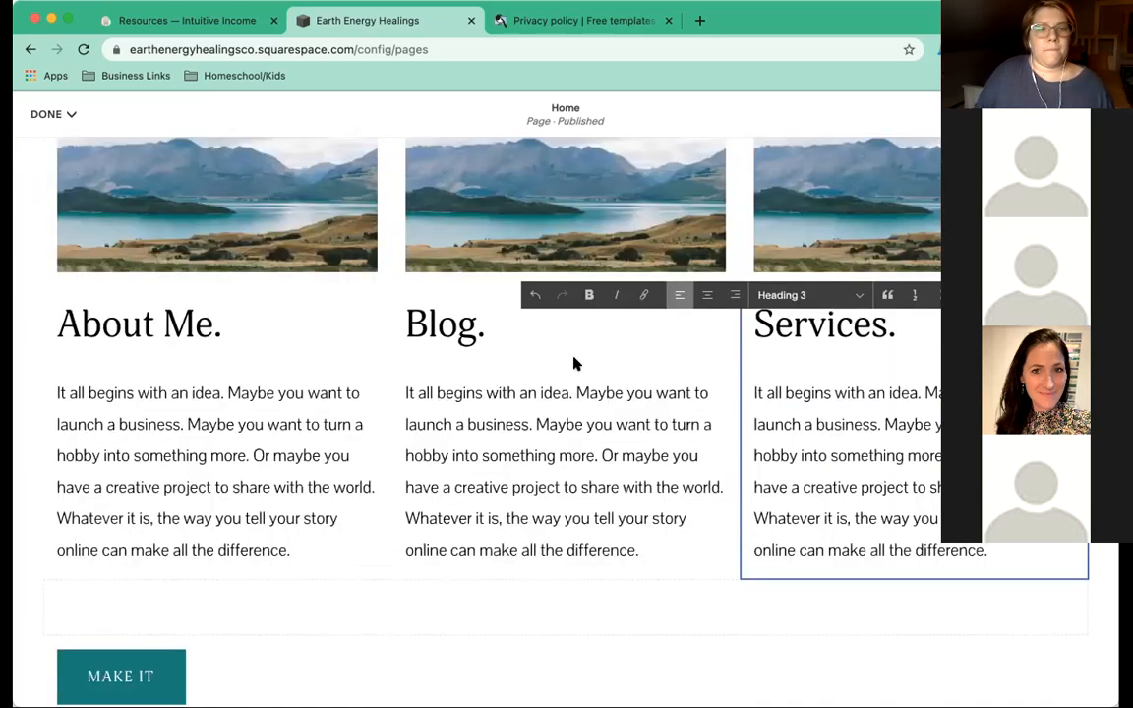
pyautogui.scroll(-3, 574, 358)
# Replace the About Me placeholder with 'What called me to this work and how I can help you.'.
pyautogui.tripleClick(255, 351)
pyautogui.click(294, 405)
pyautogui.moveTo(297, 435); pyautogui.dragTo(58, 280)
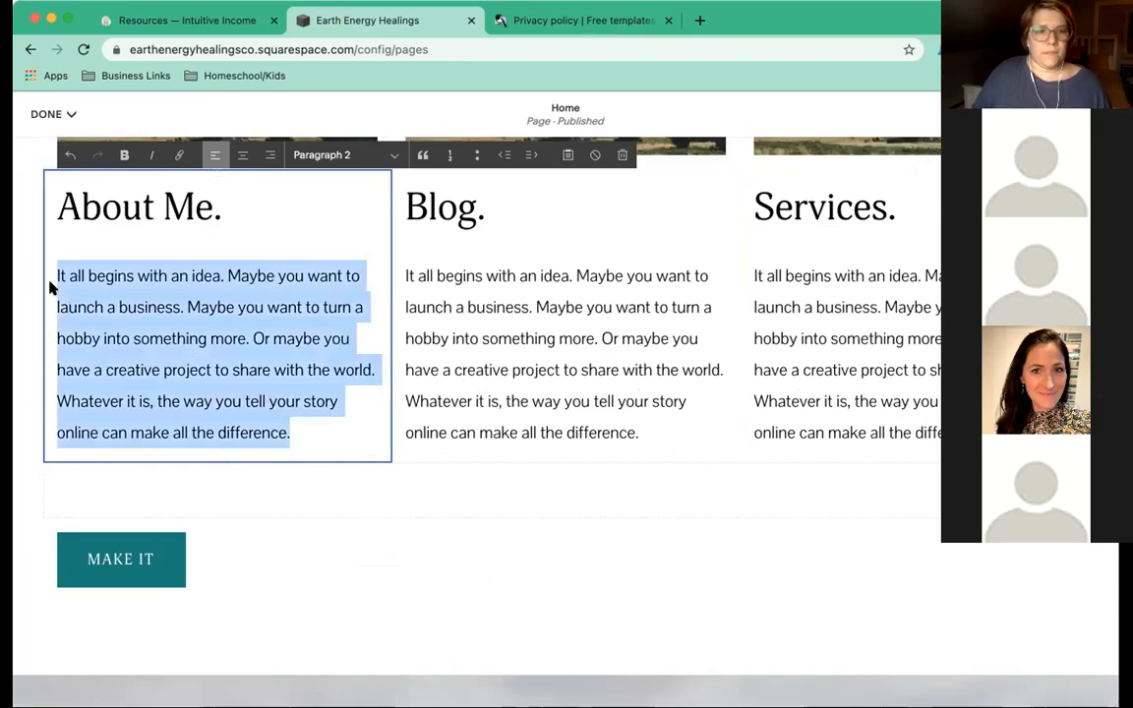
pyautogui.write('What cal')
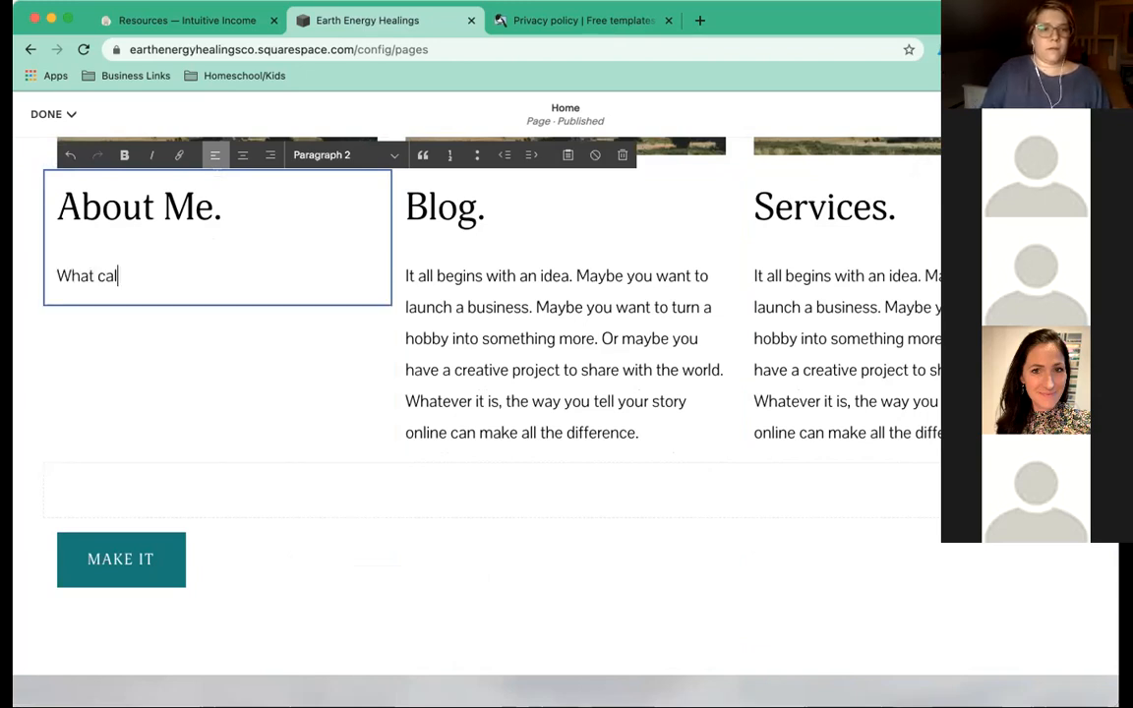
pyautogui.write('led me to this work and H')
pyautogui.press('BackSpace')
pyautogui.write('how I can help')
pyautogui.press('BackSpace')
pyautogui.press('BackSpace')
pyautogui.press('BackSpace')
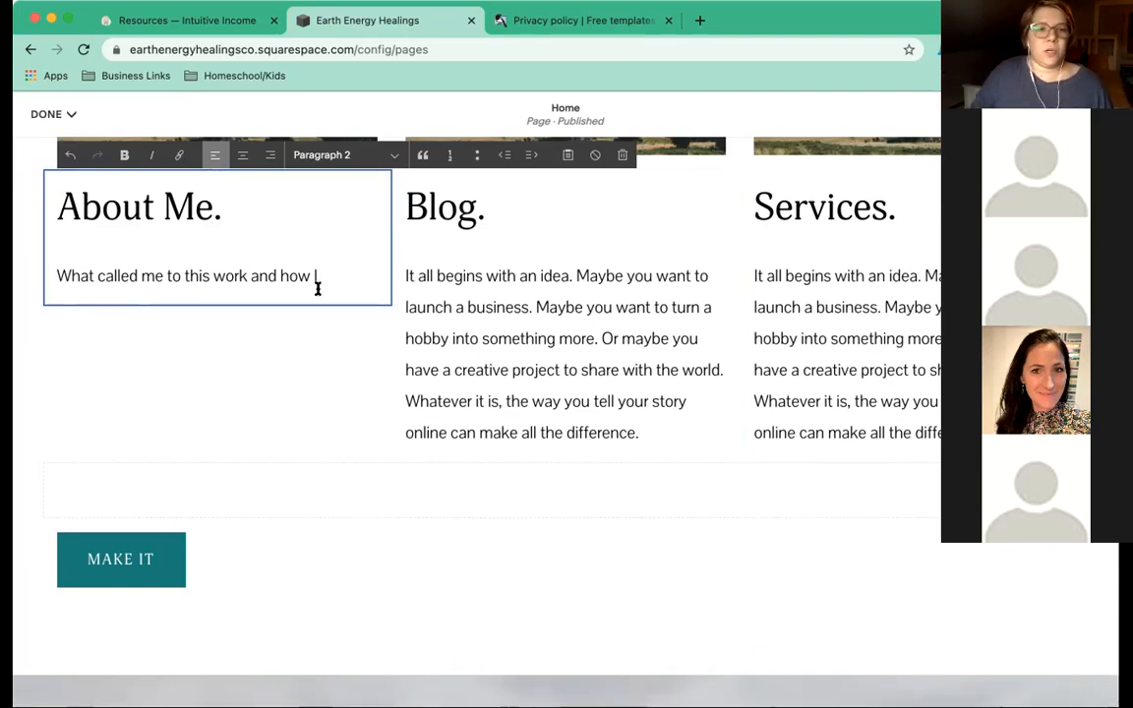
pyautogui.write('can help you.')
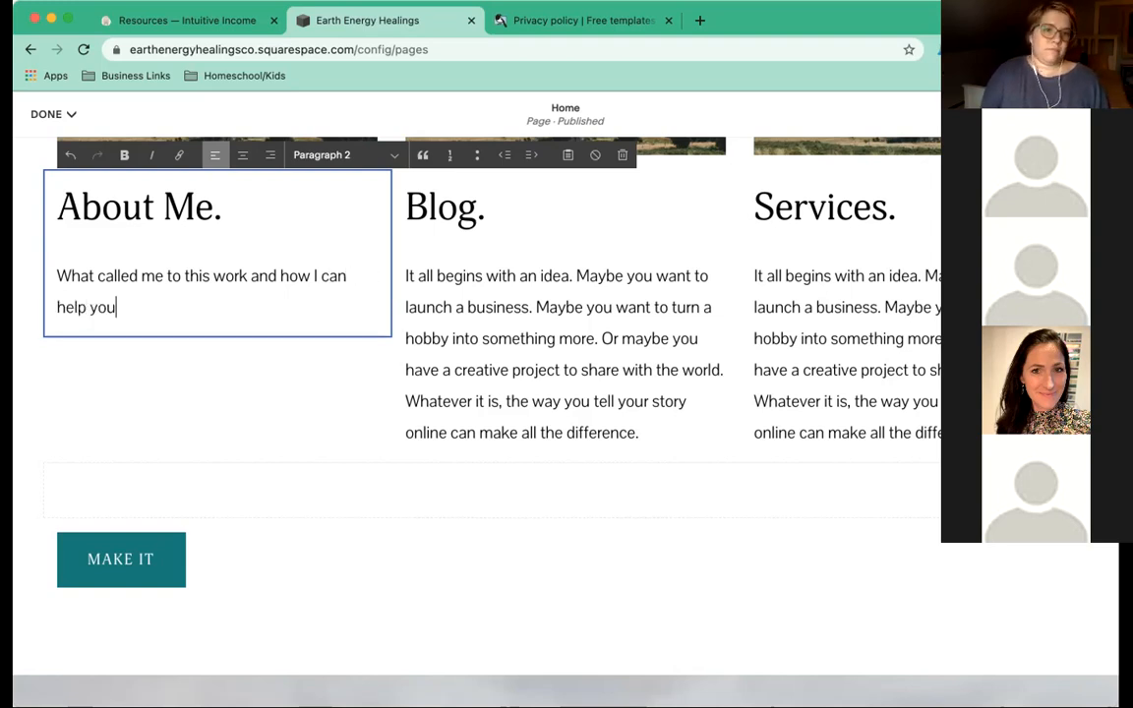
pyautogui.press('Escape')
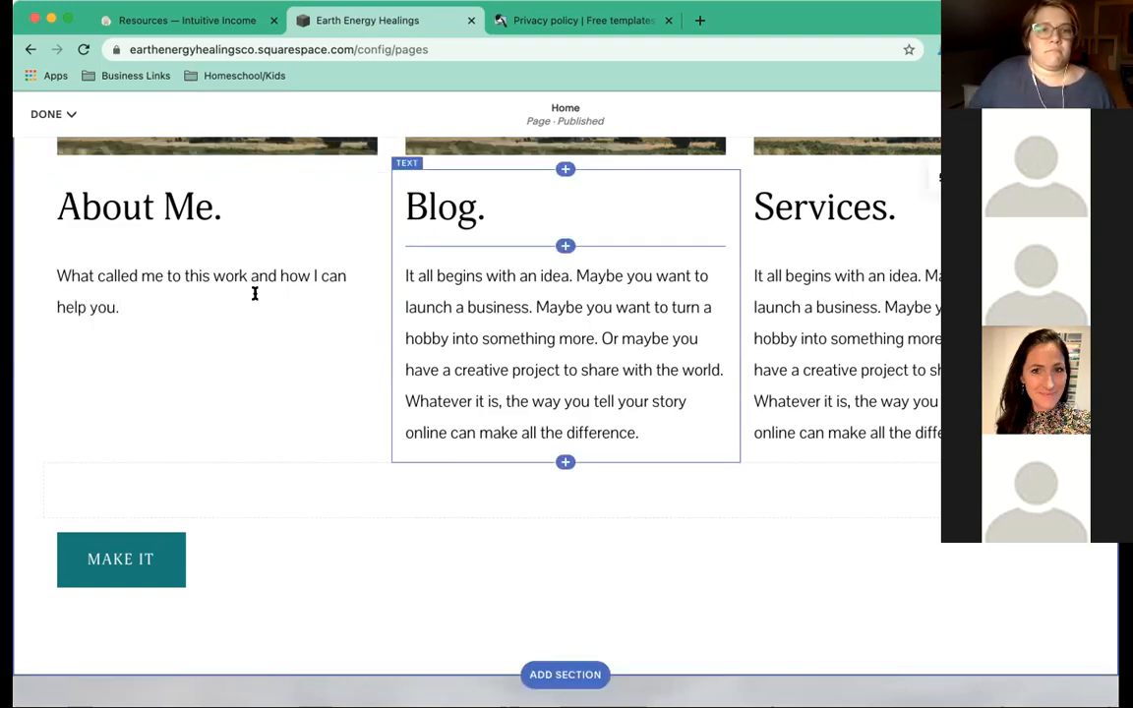
pyautogui.click(285, 292)
pyautogui.press('Escape')
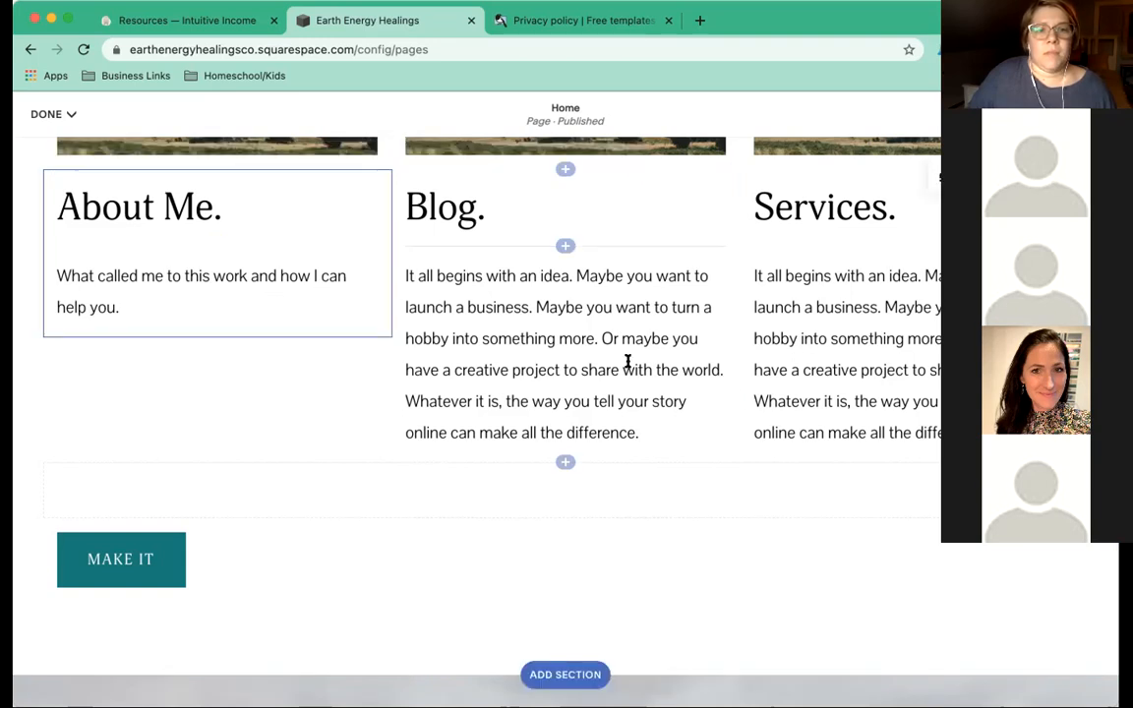
# Replace the Blog placeholder with text about sharing what I've learned along the way.
pyautogui.click(642, 433)
pyautogui.moveTo(642, 433); pyautogui.dragTo(335, 280)
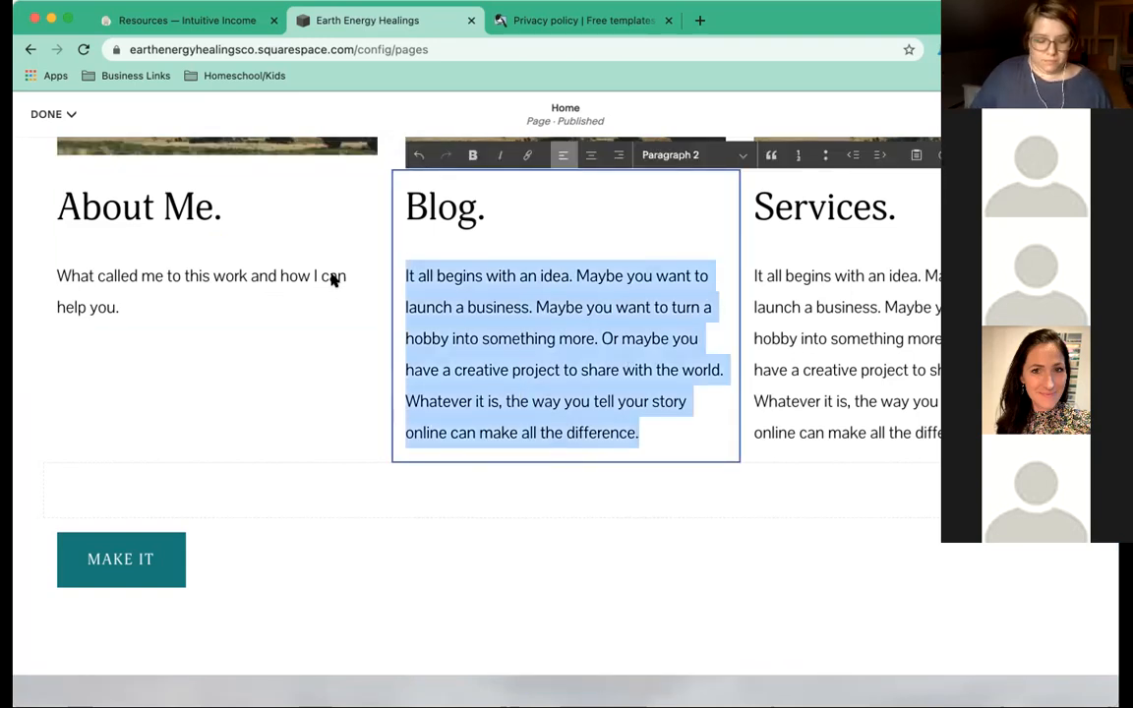
pyautogui.write('R')
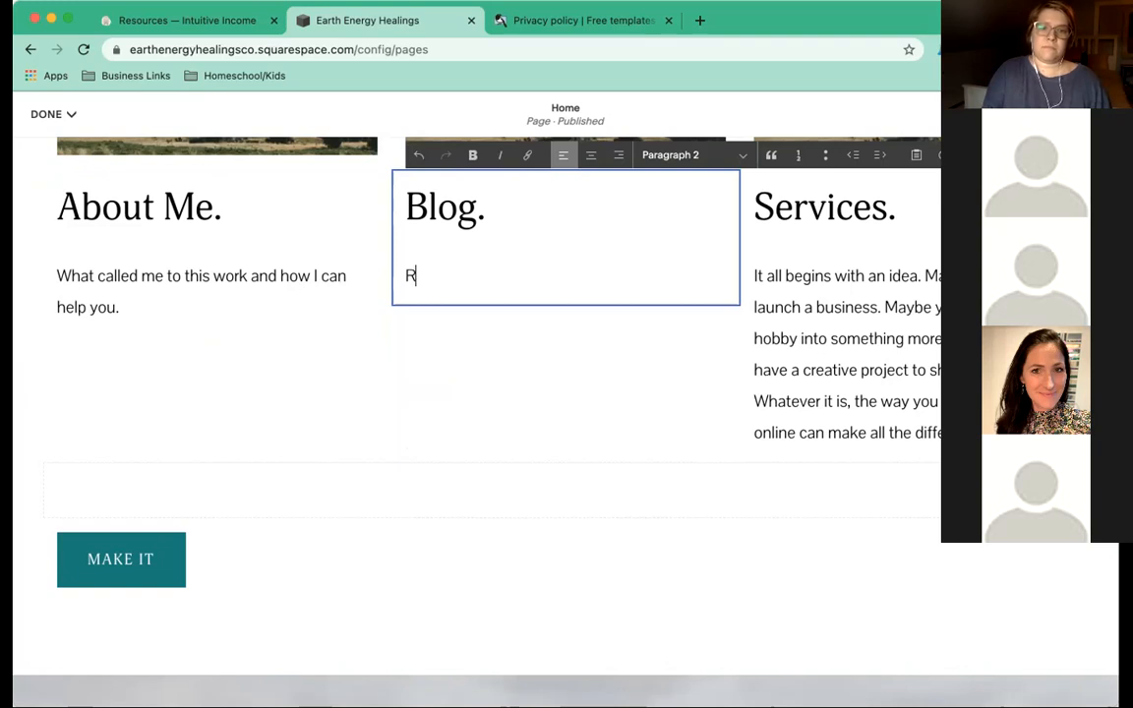
pyautogui.write('osts about')
pyautogui.press('BackSpace')
pyautogui.press('BackSpace')
pyautogui.press('BackSpace')
pyautogui.press('BackSpace')
pyautogui.write("sharing what I've learned along the way.")
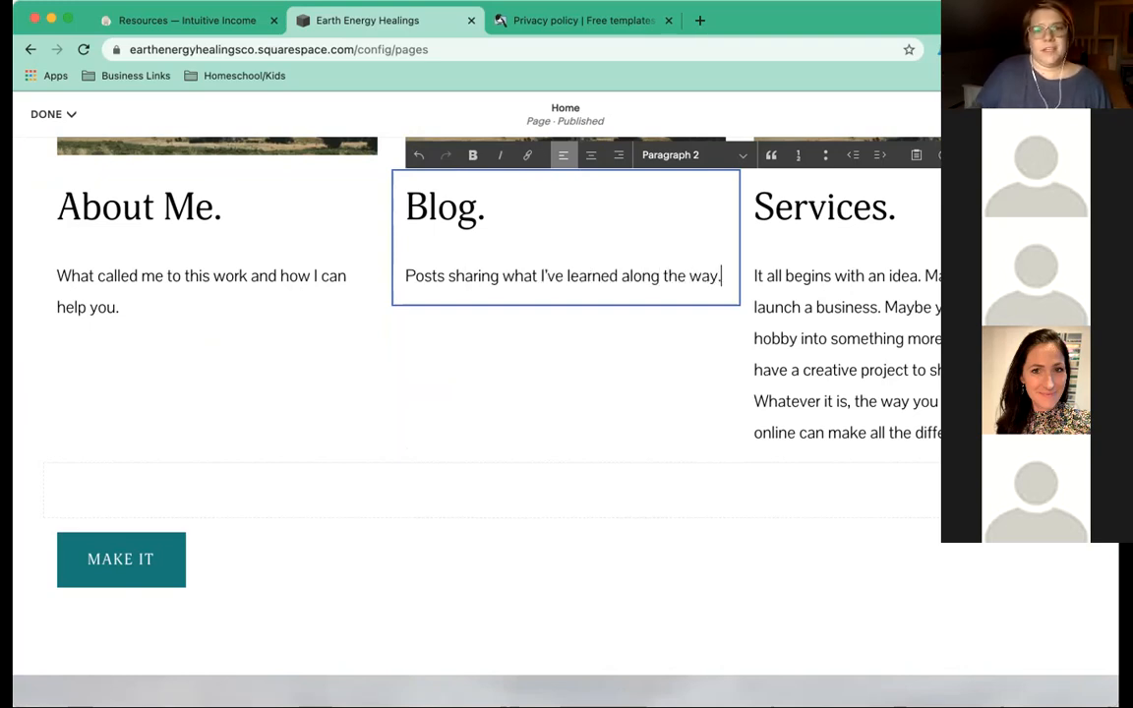
# Replace the Services placeholder with 'View offerings and book a session.'.
pyautogui.click(798, 370)
pyautogui.moveTo(986, 434); pyautogui.dragTo(748, 284)
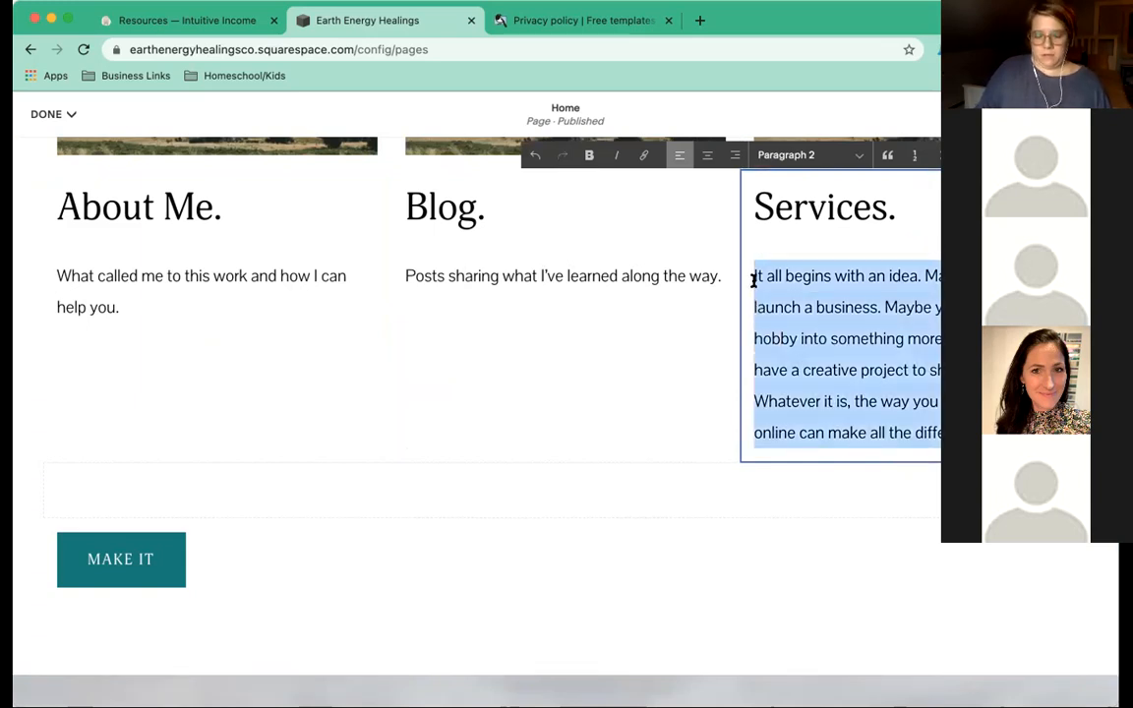
pyautogui.write('Book a session or')
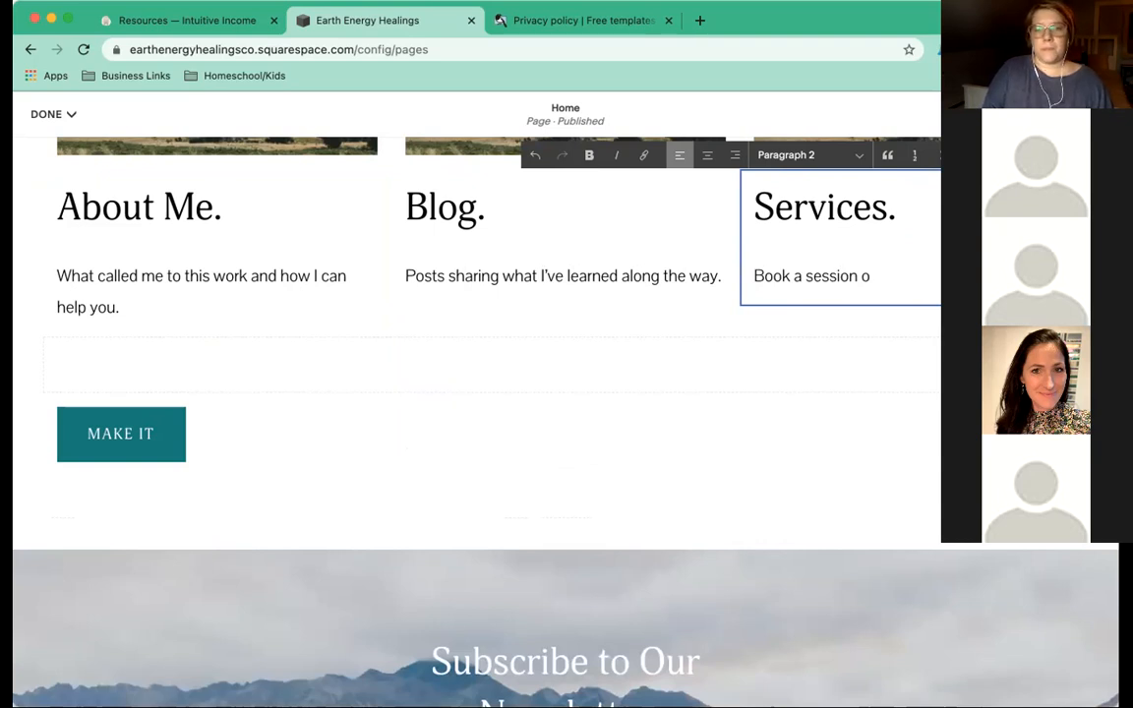
pyautogui.press('BackSpace')
pyautogui.press('BackSpace')
pyautogui.press('BackSpace')
pyautogui.press('BackSpace')
pyautogui.press('BackSpace')
pyautogui.press('BackSpace')
pyautogui.press('BackSpace')
pyautogui.press('BackSpace')
pyautogui.press('BackSpace')
pyautogui.press('BackSpace')
pyautogui.press('BackSpace')
pyautogui.press('BackSpace')
pyautogui.press('BackSpace')
pyautogui.write('View offerings and book ')
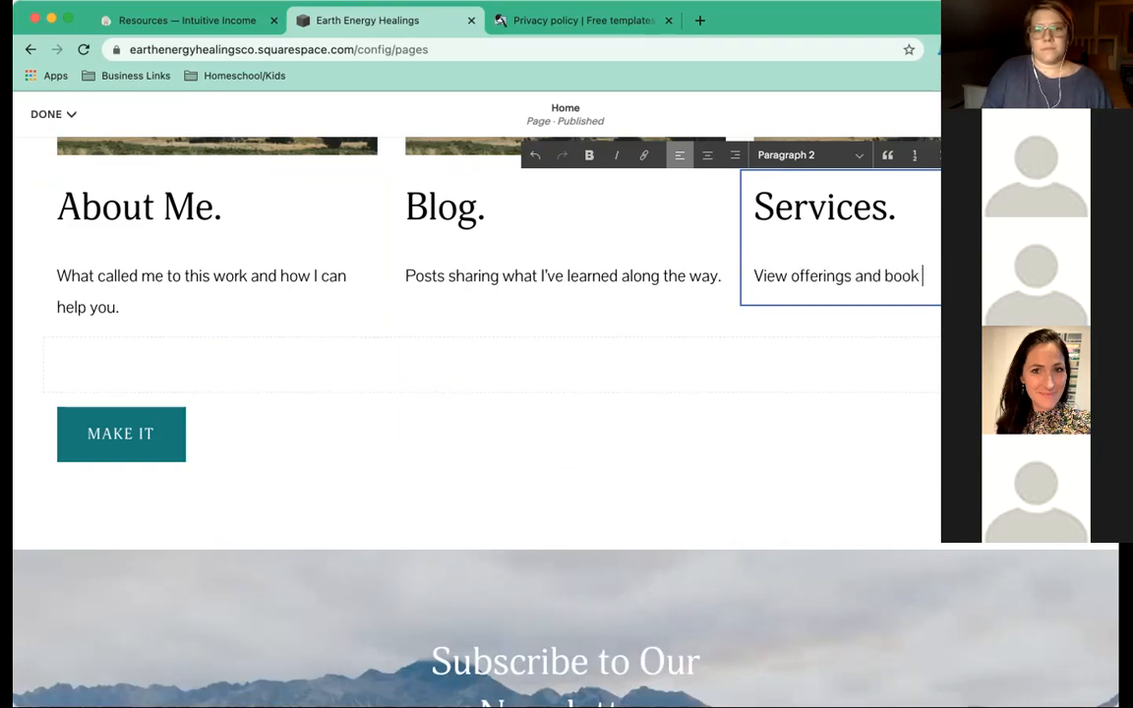
pyautogui.write('a session.')
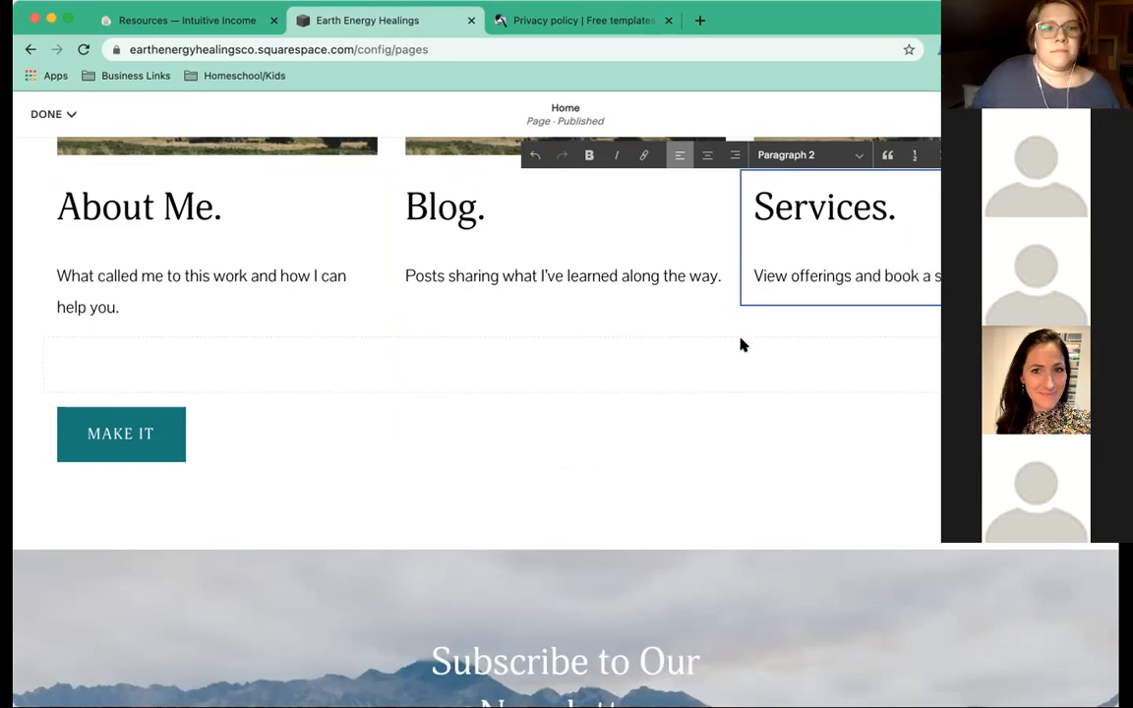
pyautogui.scroll(3, 741, 341)
pyautogui.scroll(-3, 741, 341)
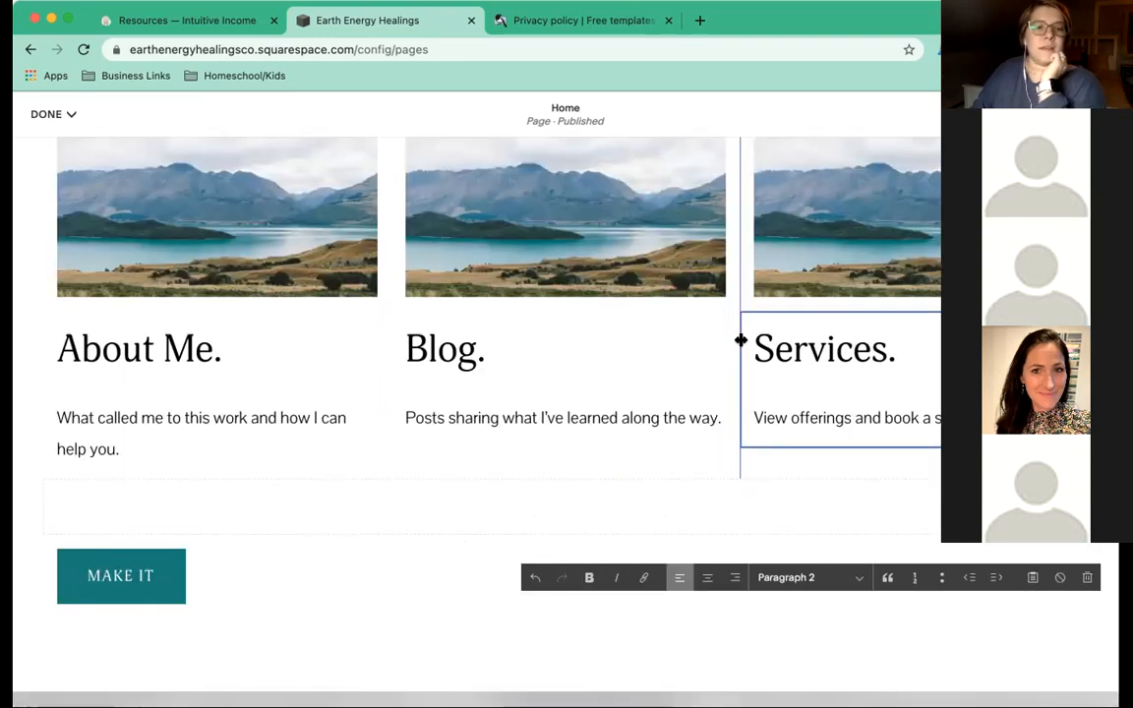
# Link the About Me image to the /about page and save the link.
pyautogui.click(165, 426)
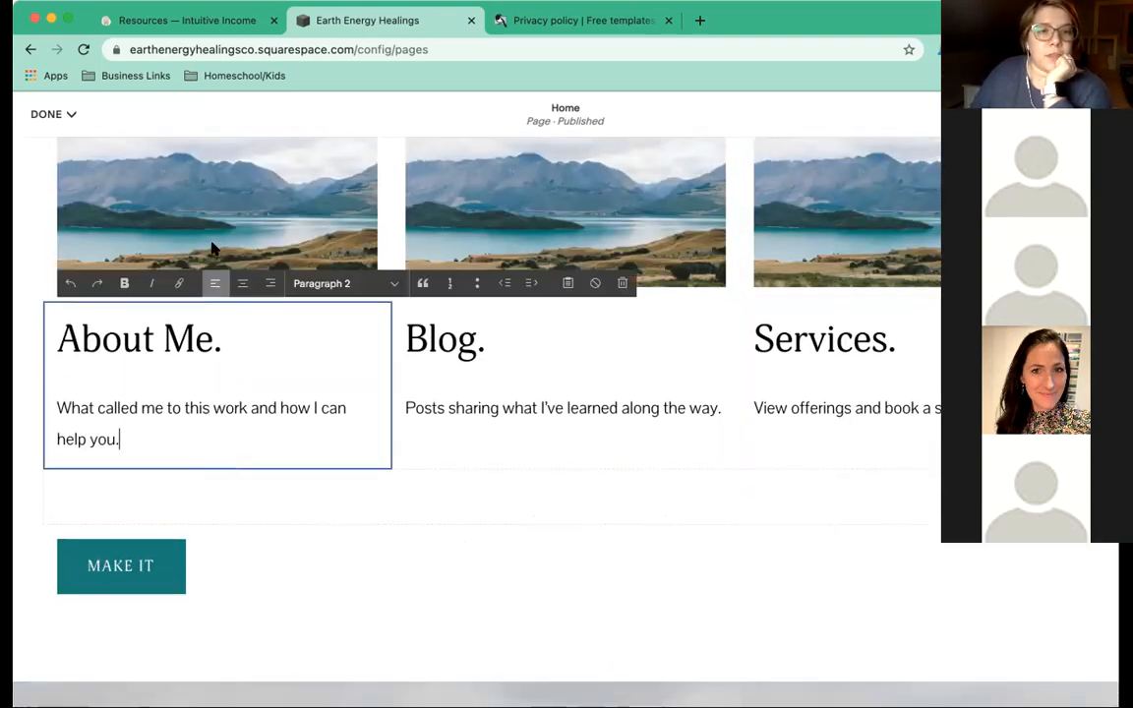
pyautogui.scroll(2, 208, 269)
pyautogui.scroll(2, 209, 268)
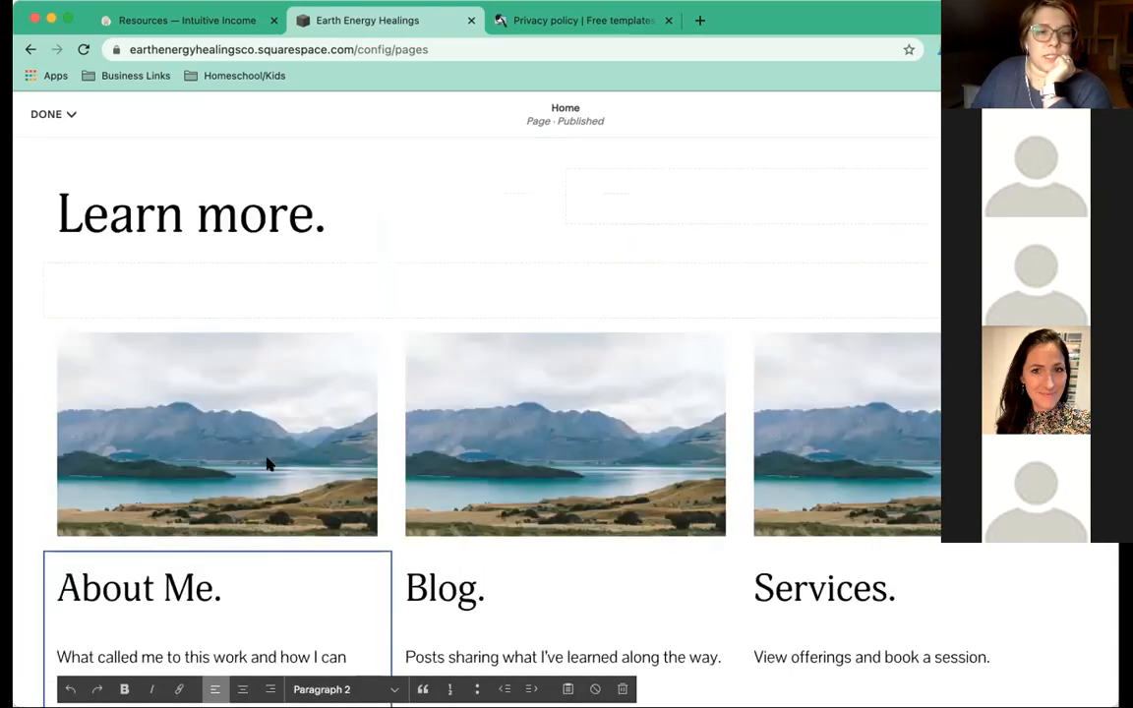
pyautogui.click(242, 457)
pyautogui.click(242, 462)
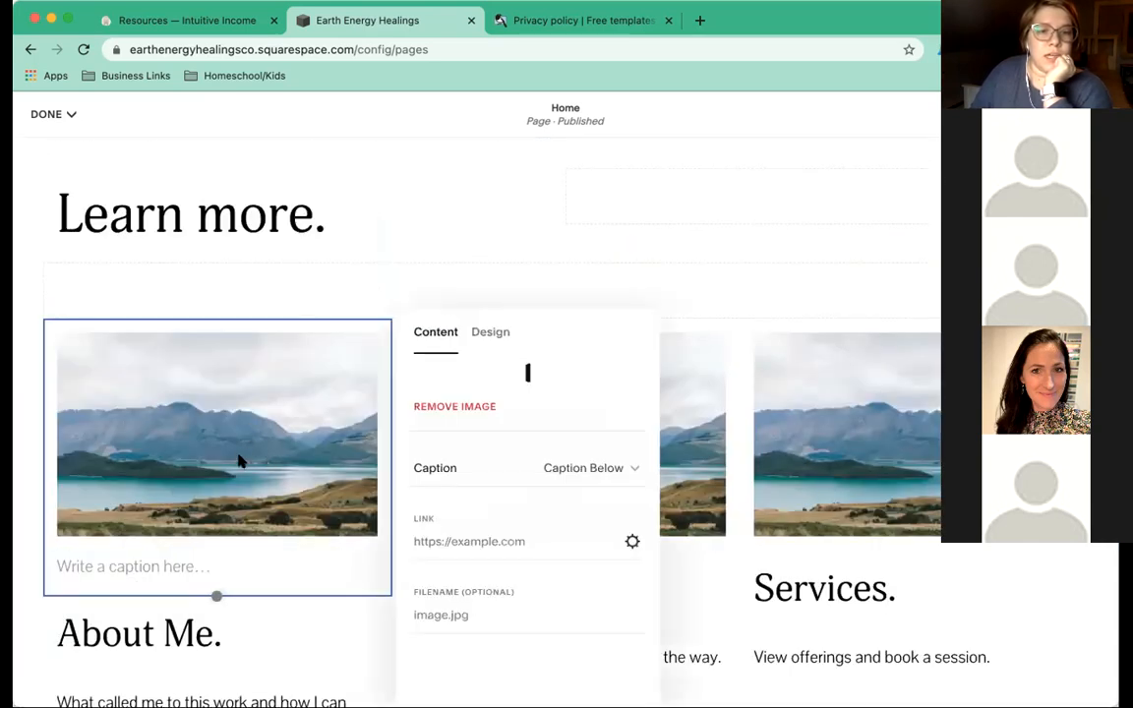
pyautogui.scroll(-2, 566, 556)
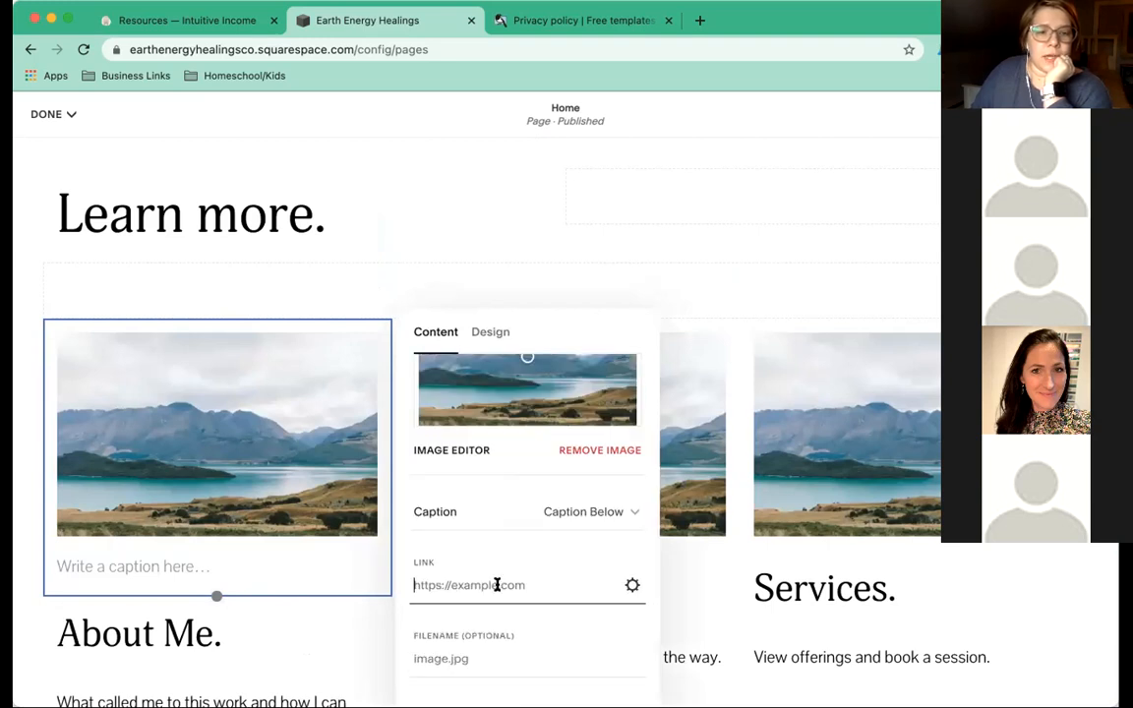
pyautogui.click(632, 586)
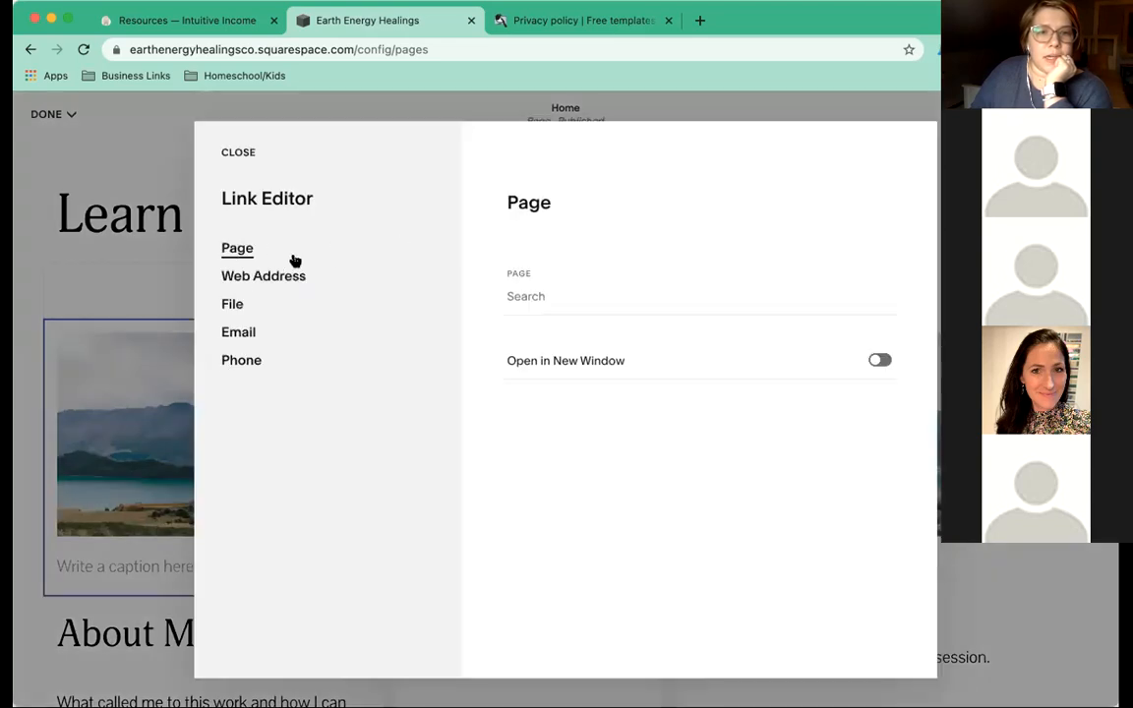
pyautogui.click(556, 297)
pyautogui.write('/abou')
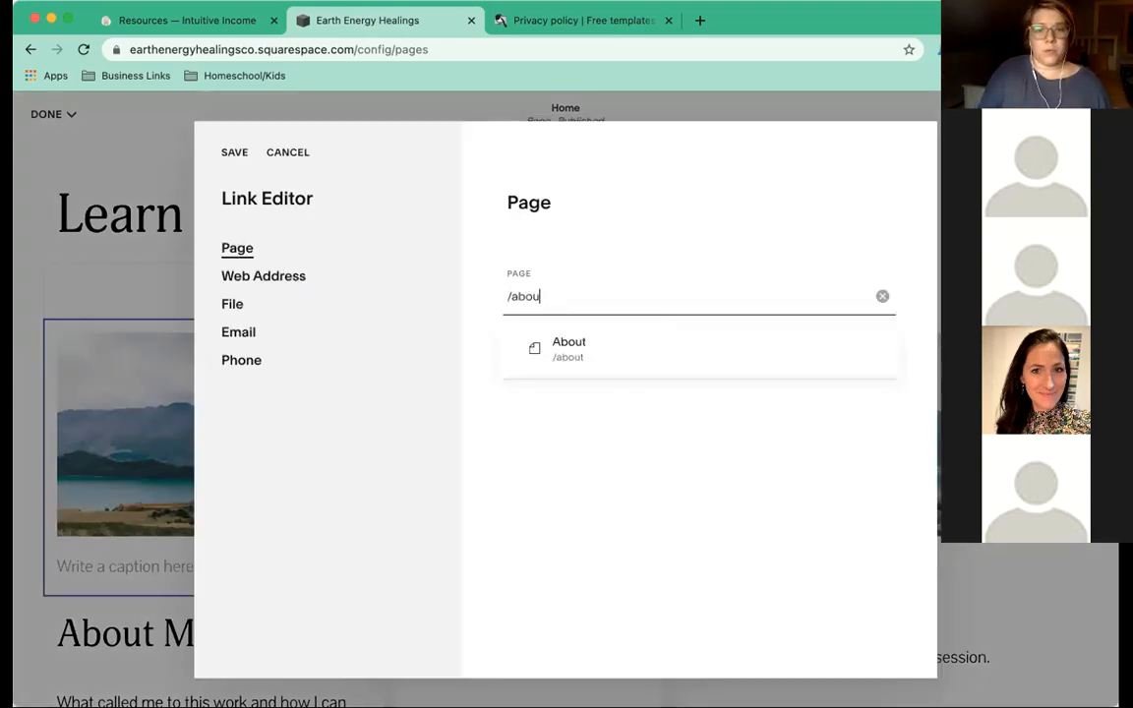
pyautogui.click(590, 352)
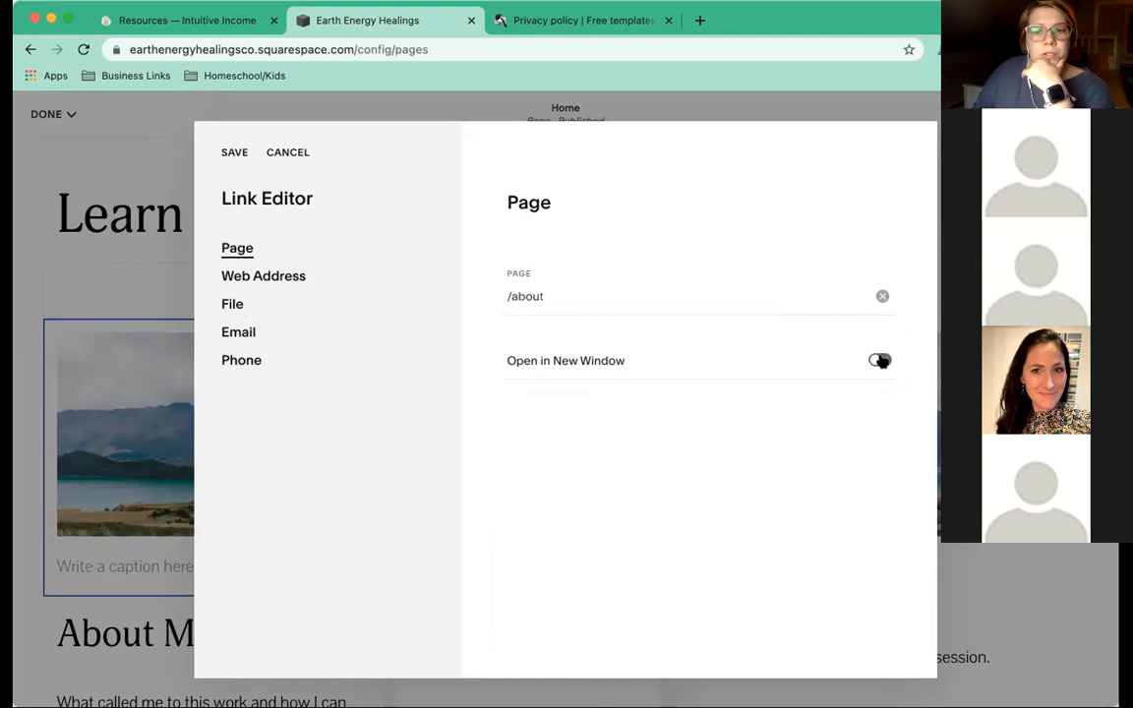
pyautogui.click(232, 152)
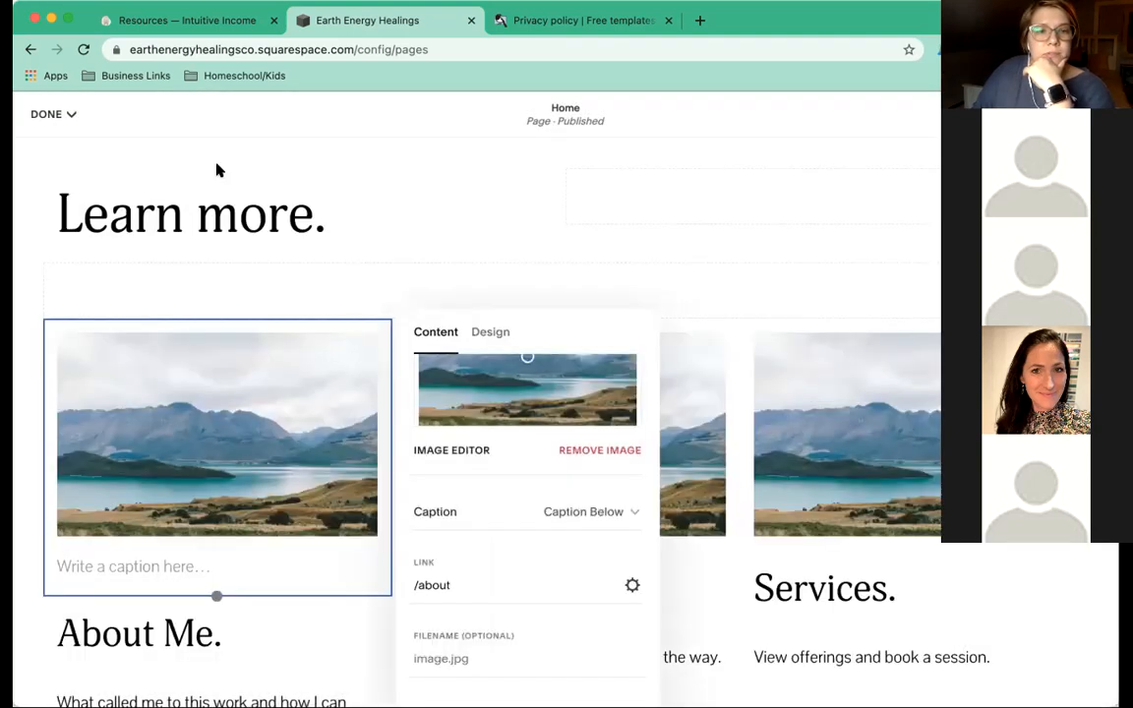
# Type the caption 'About me.', set Caption to Off, and remove the landscape photo.
pyautogui.scroll(-2, 221, 391)
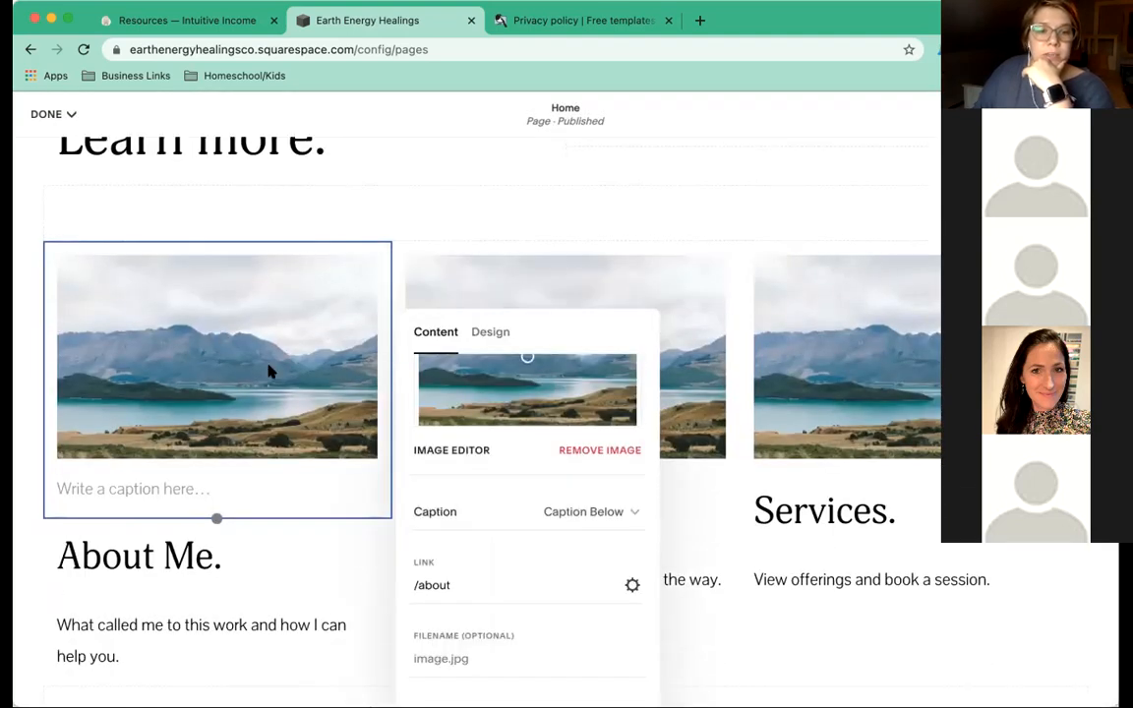
pyautogui.click(111, 491)
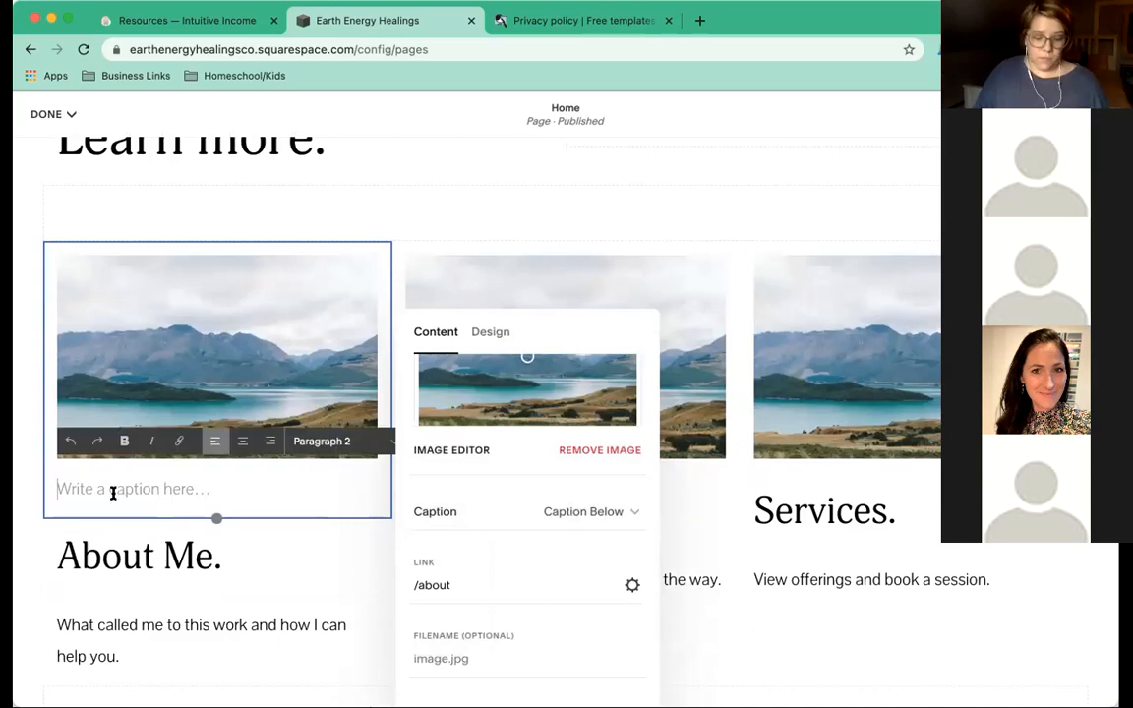
pyautogui.write('About me')
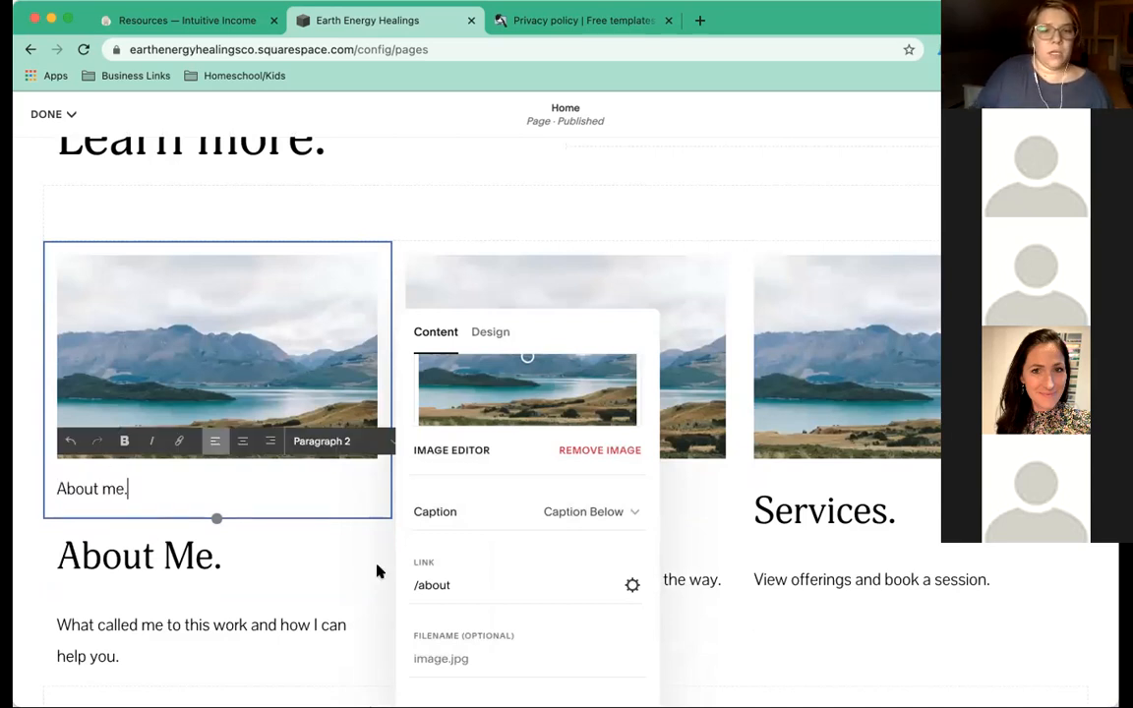
pyautogui.write('.')
pyautogui.click(586, 510)
pyautogui.click(586, 510)
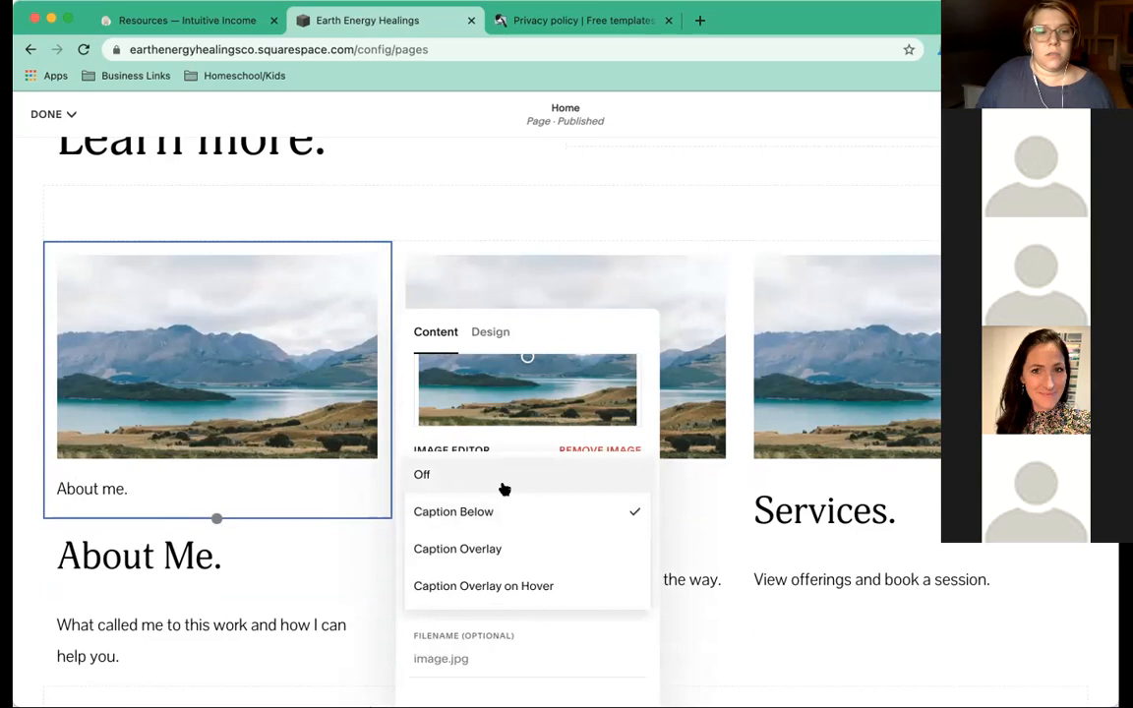
pyautogui.click(422, 475)
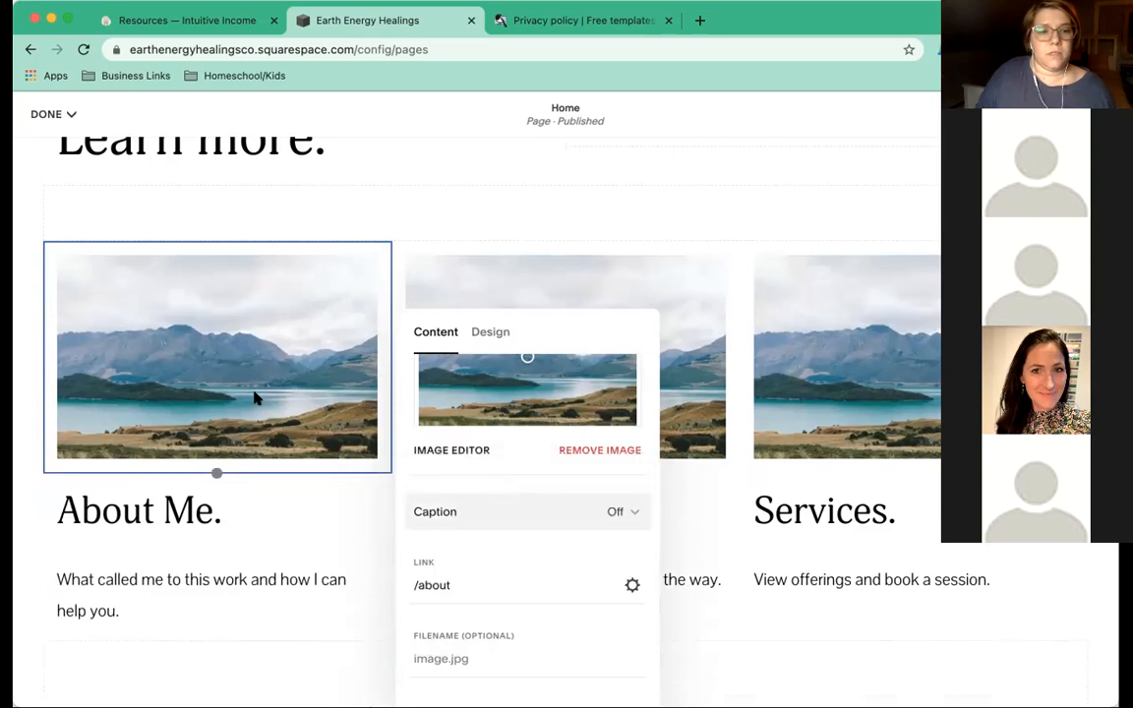
pyautogui.click(546, 399)
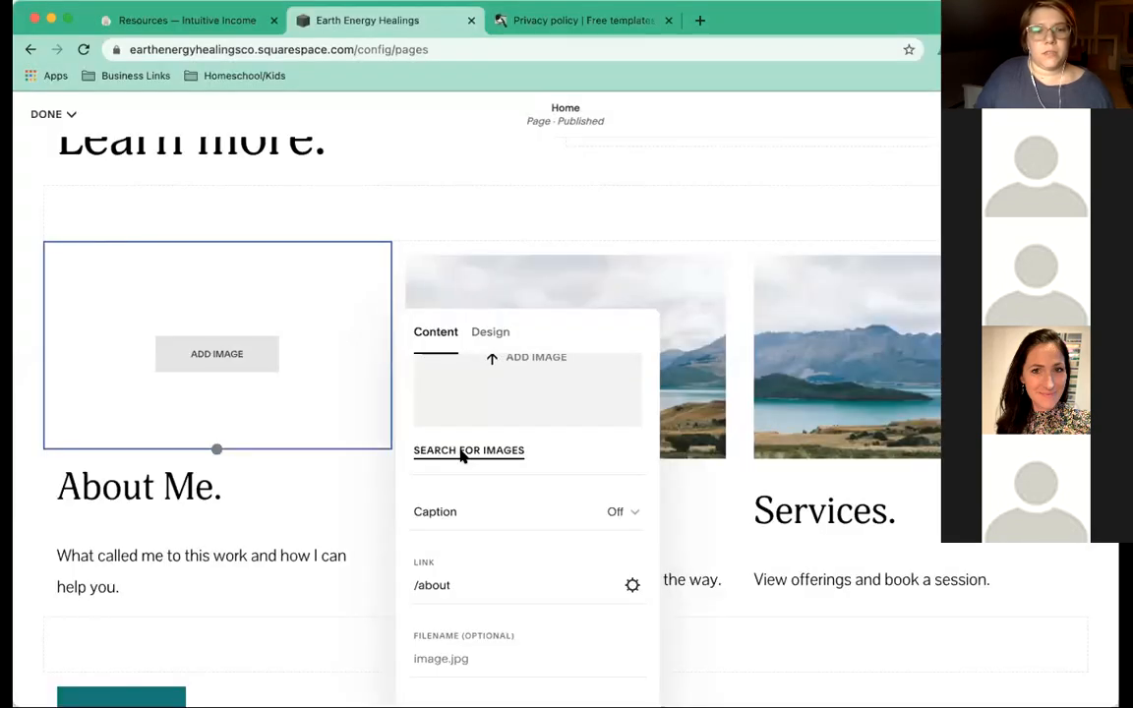
# Browse the Free Images library for the About Me block, trying the search 'abo'.
pyautogui.click(462, 452)
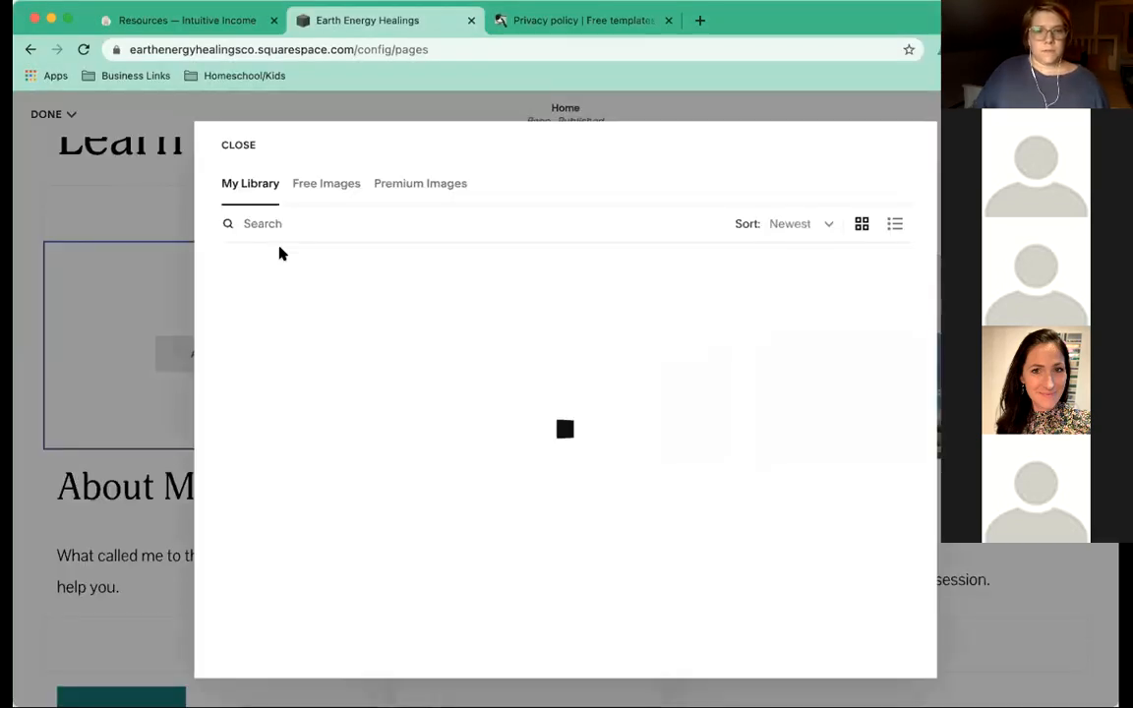
pyautogui.write('About')
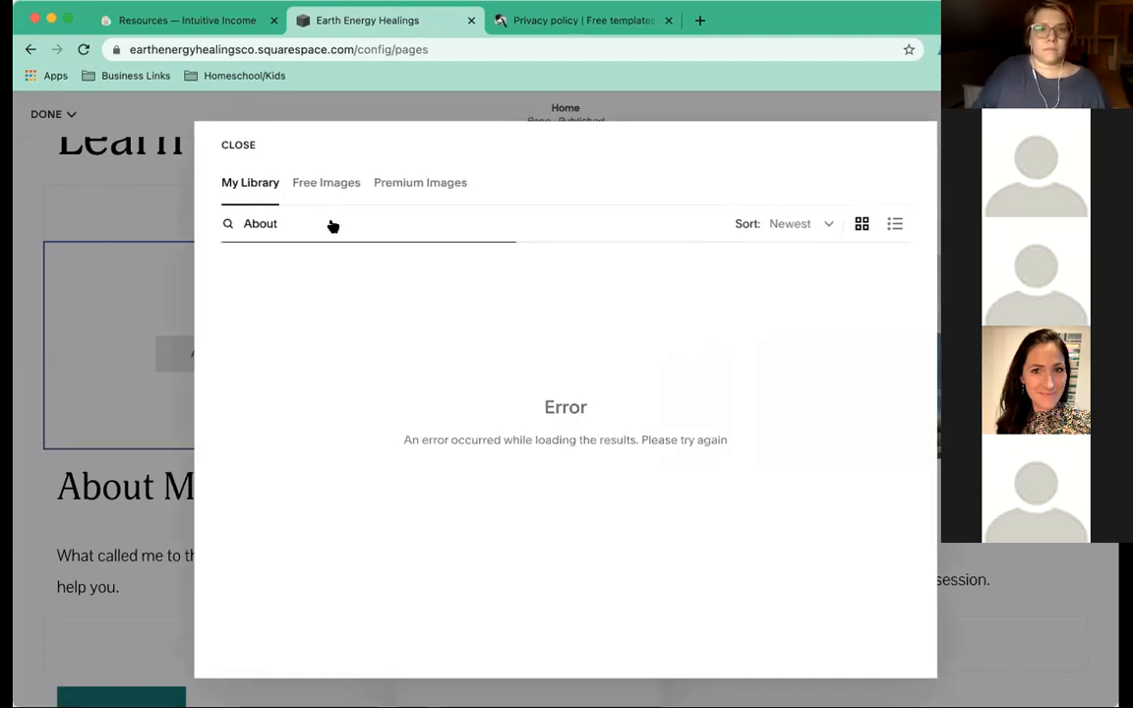
pyautogui.click(315, 187)
pyautogui.click(296, 220)
pyautogui.write('about')
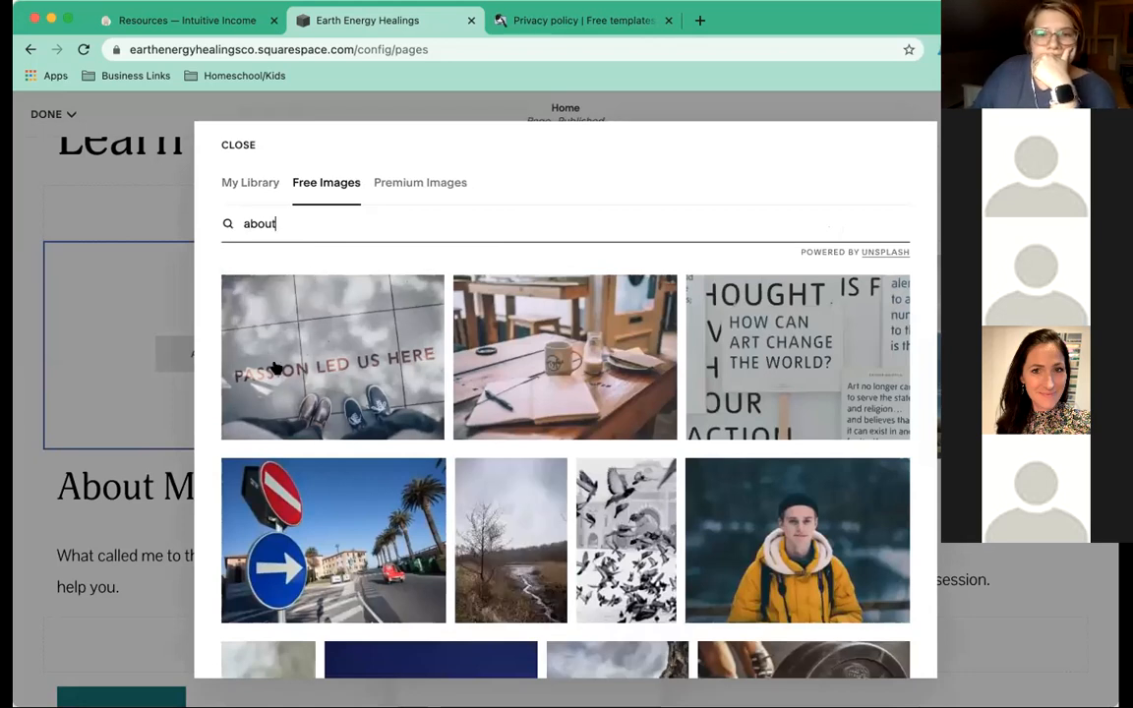
pyautogui.scroll(-3, 596, 389)
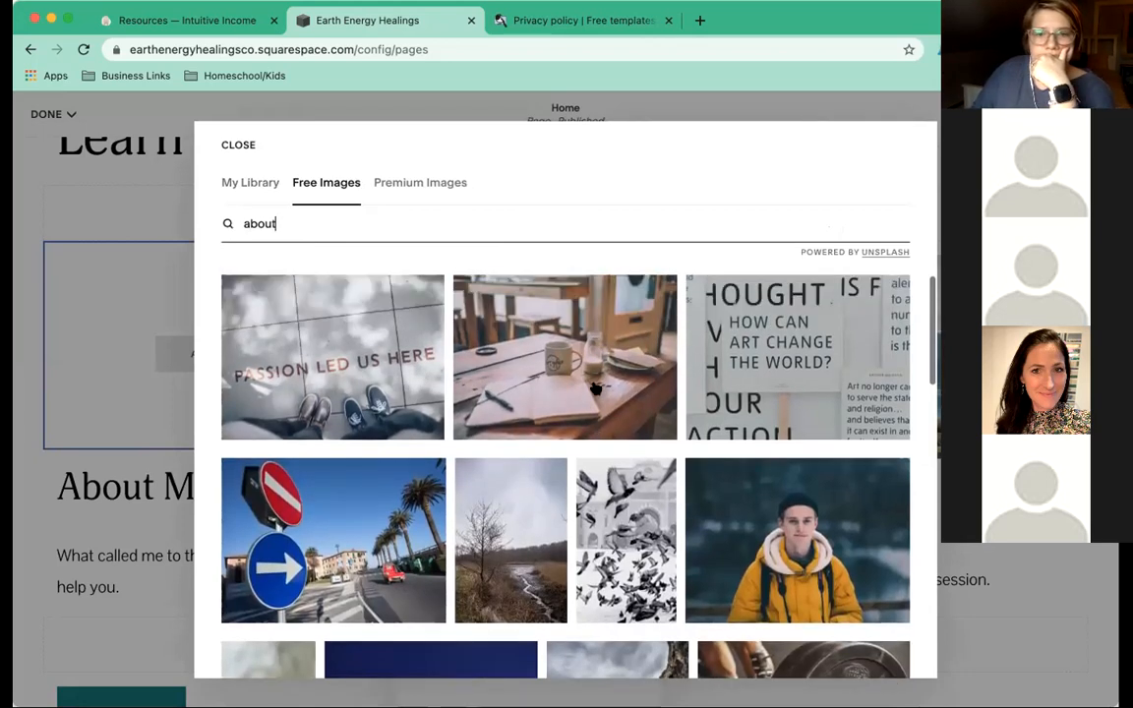
pyautogui.scroll(-10, 596, 390)
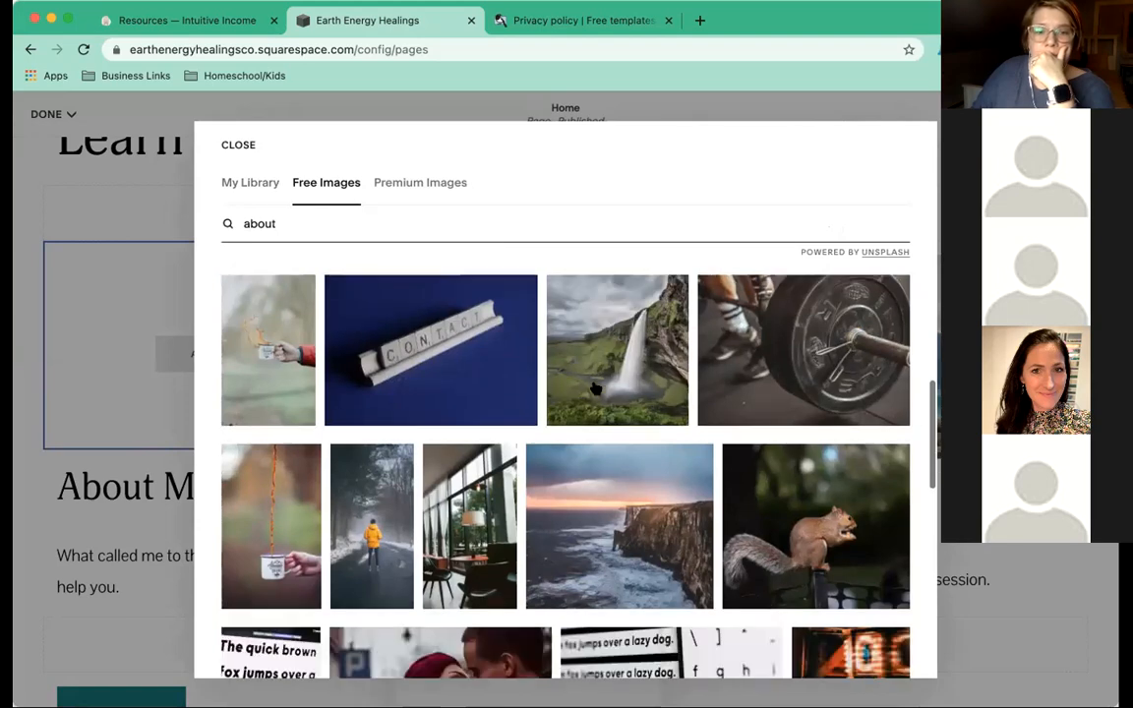
pyautogui.scroll(-6, 596, 389)
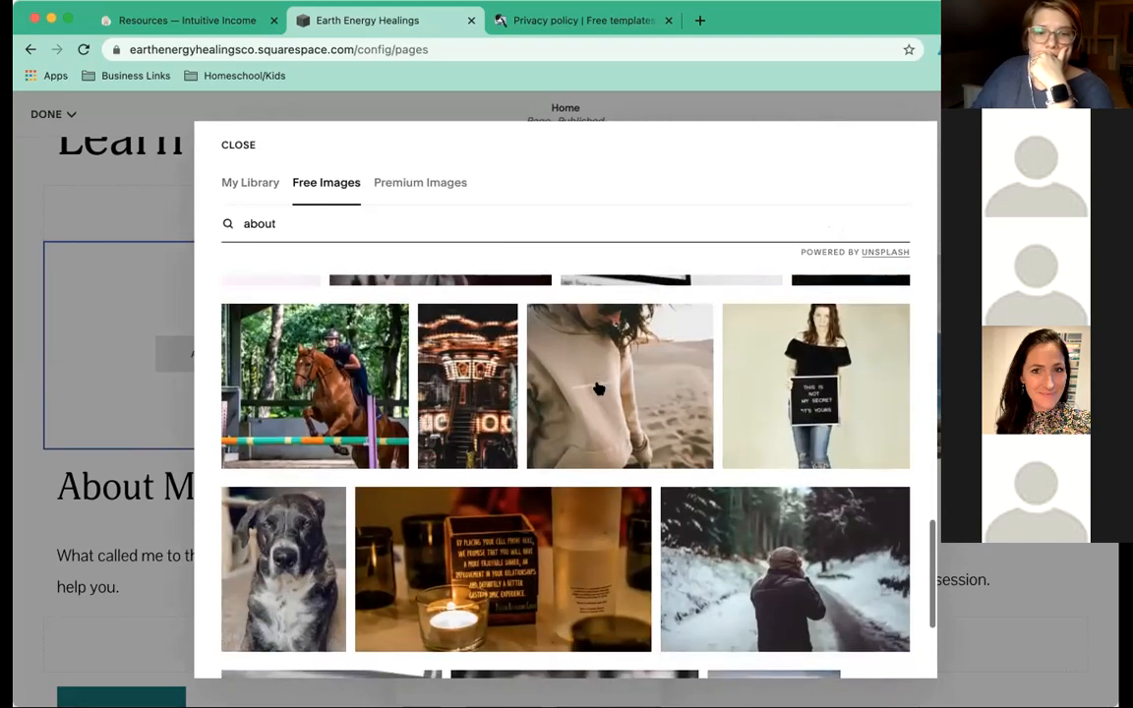
pyautogui.scroll(-10, 595, 390)
pyautogui.scroll(2, 598, 387)
pyautogui.scroll(-3, 596, 390)
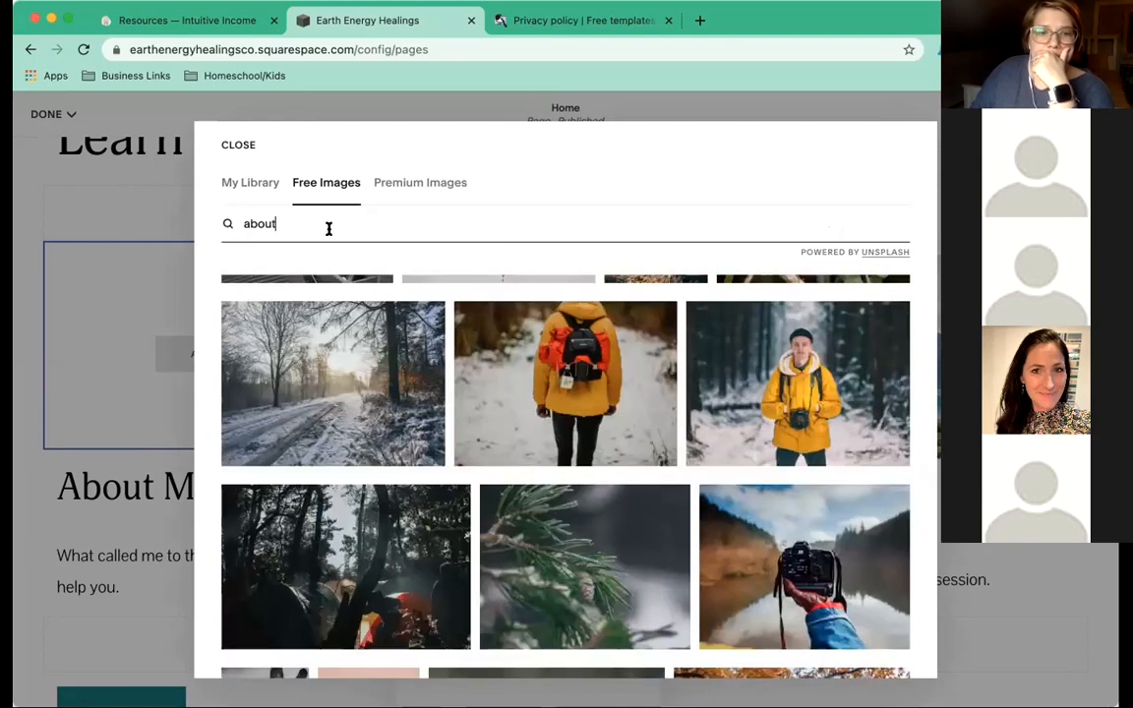
# Search 'car' and add the standing red cardinal photo to the About Me block.
pyautogui.doubleClick(304, 223)
pyautogui.write('cardinal')
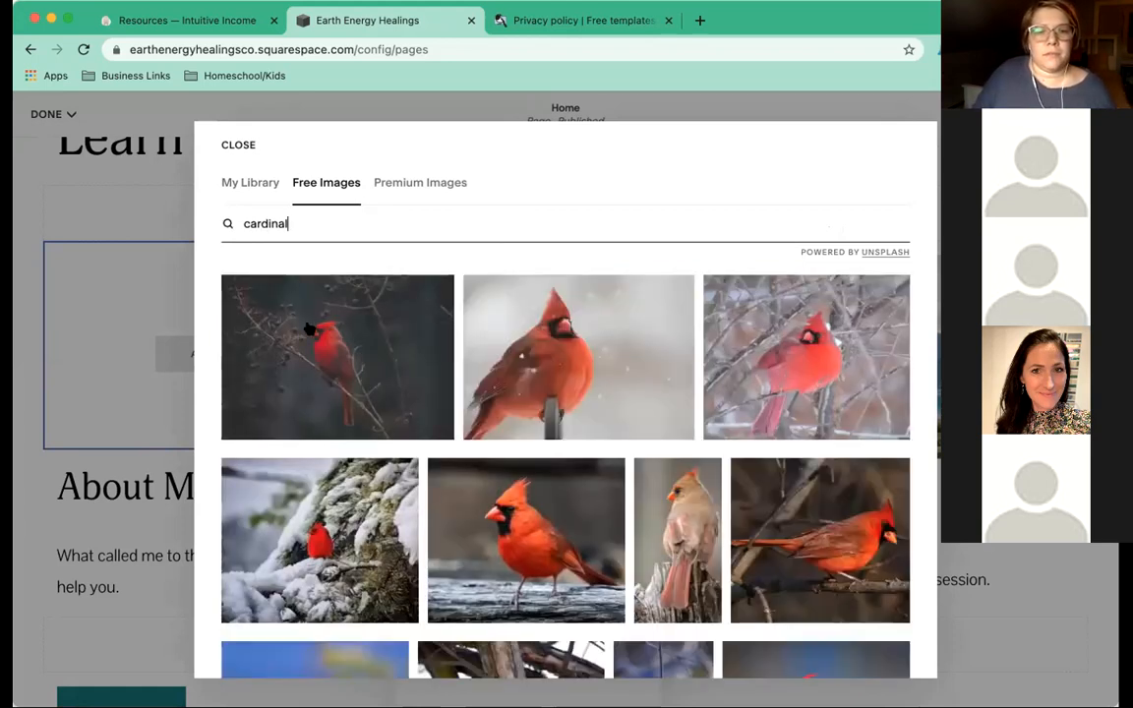
pyautogui.scroll(-3, 308, 329)
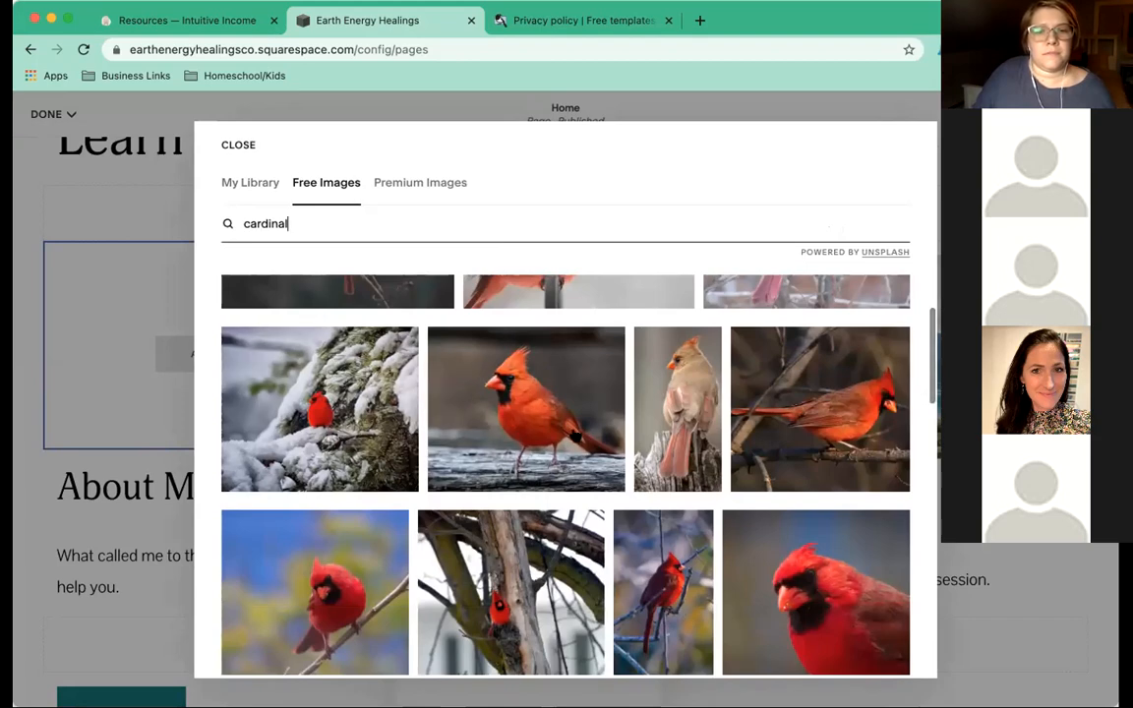
pyautogui.click(517, 391)
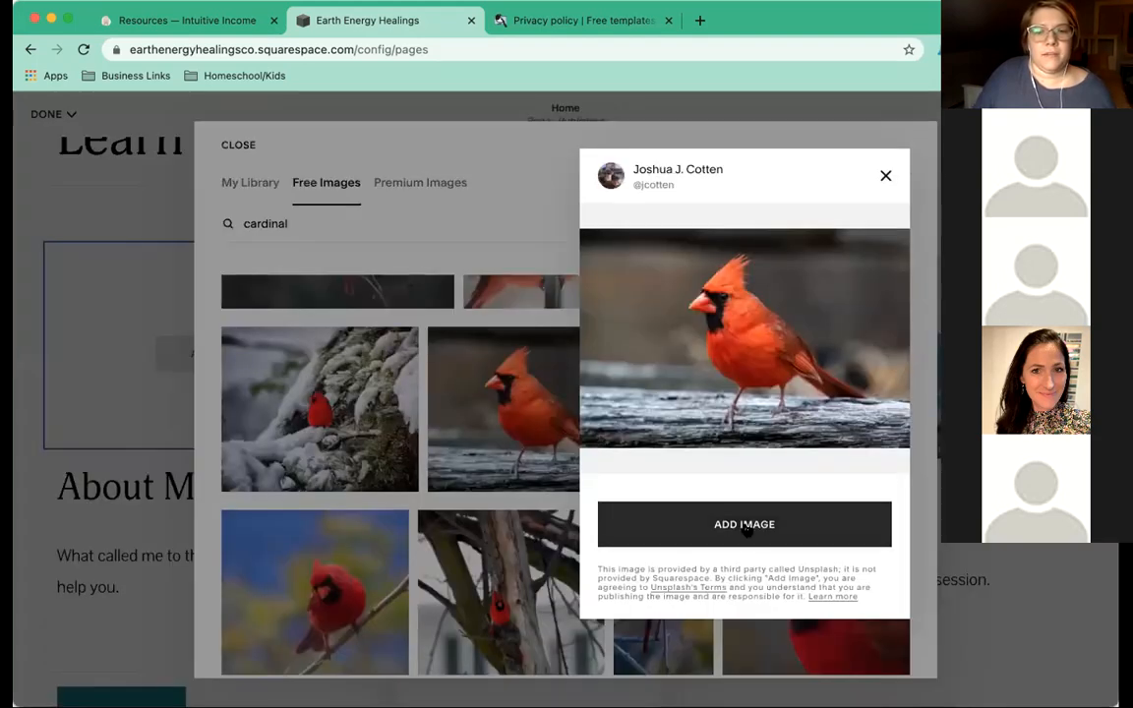
pyautogui.click(745, 526)
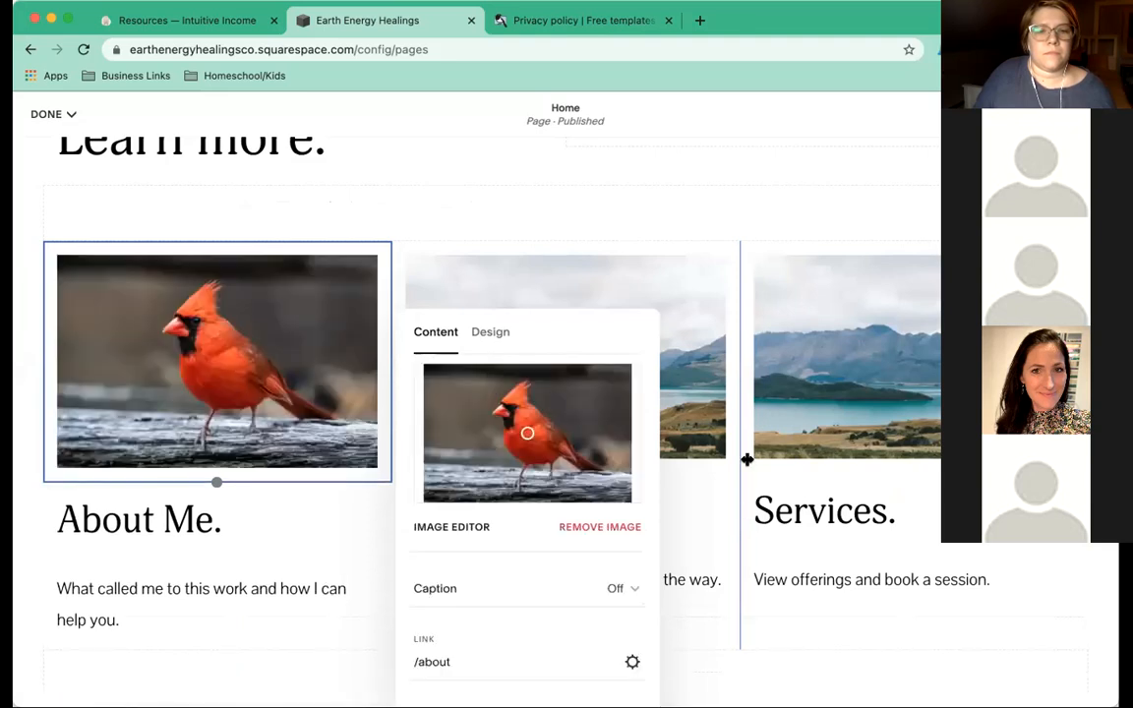
pyautogui.click(828, 442)
# Replace the Blog image with the free keyboard-and-coffee desk photo found by searching 'blog'.
pyautogui.click(535, 386)
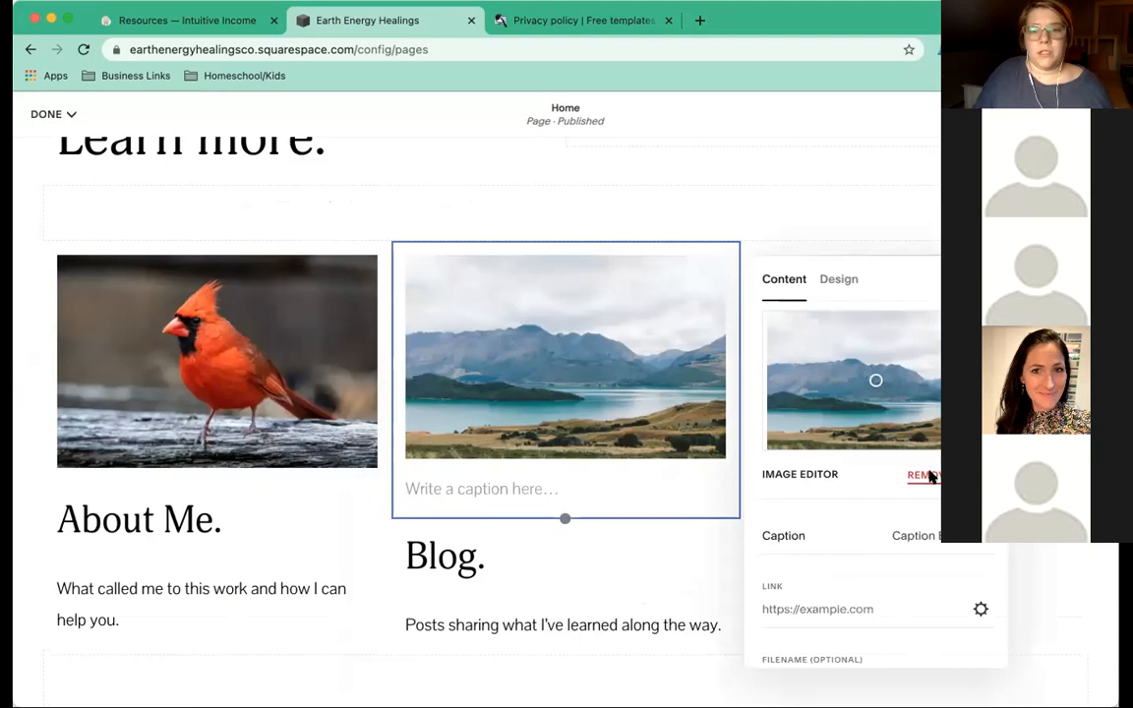
pyautogui.click(922, 475)
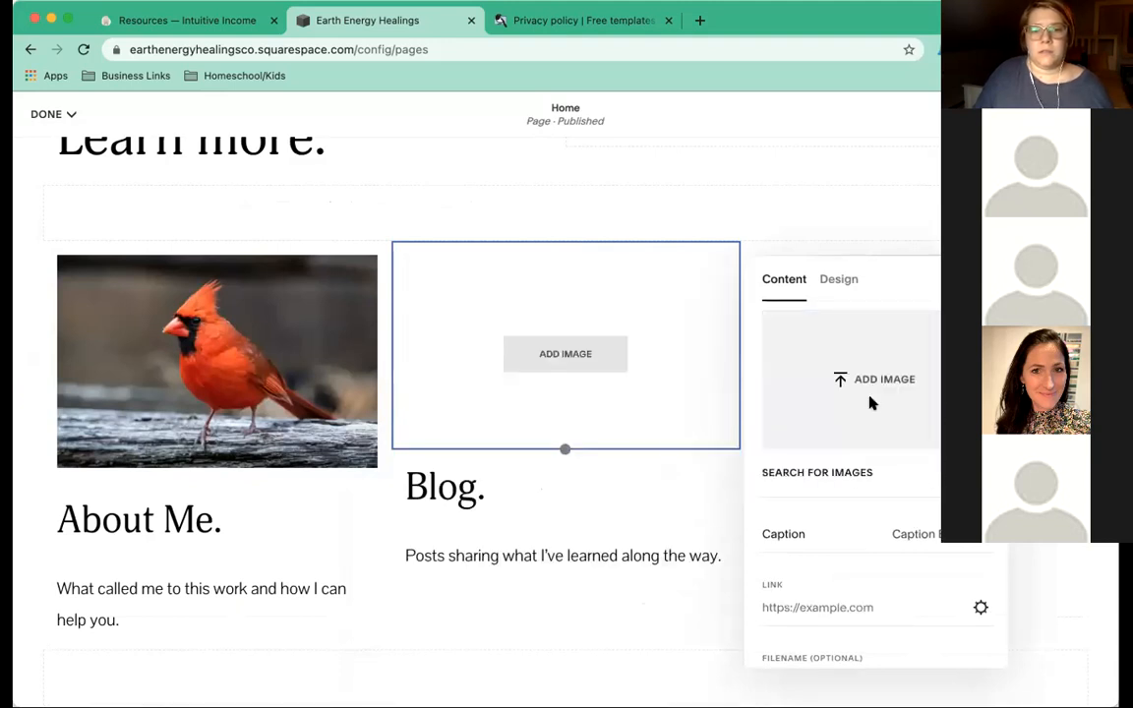
pyautogui.click(870, 399)
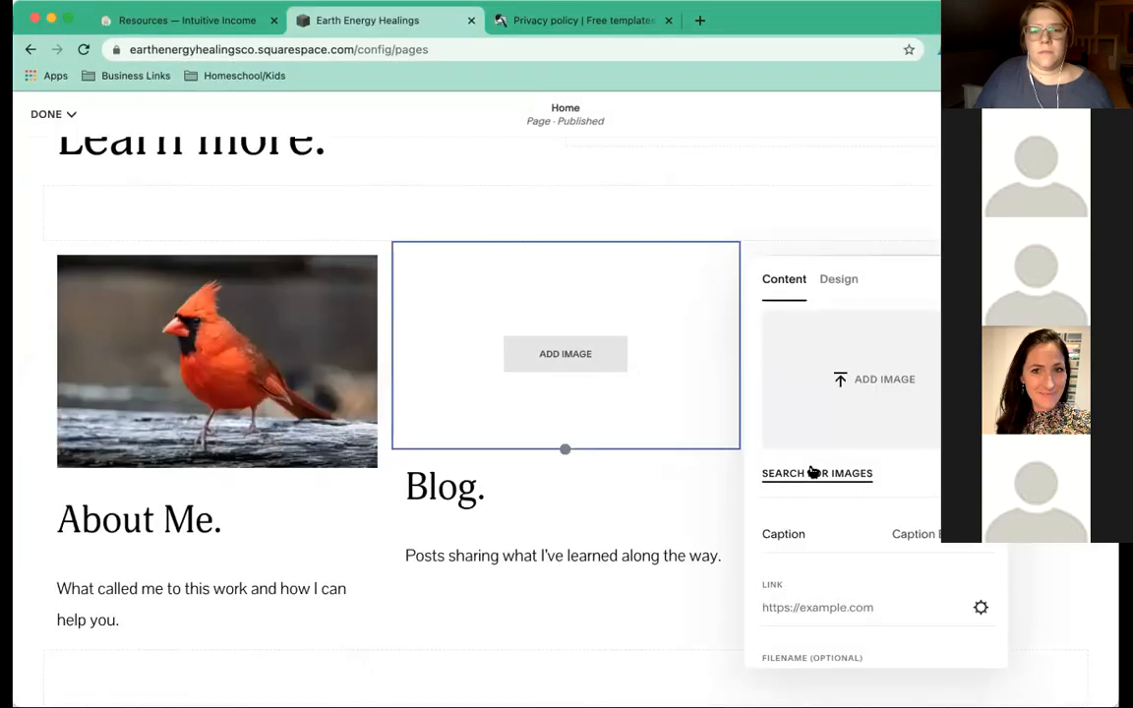
pyautogui.click(814, 472)
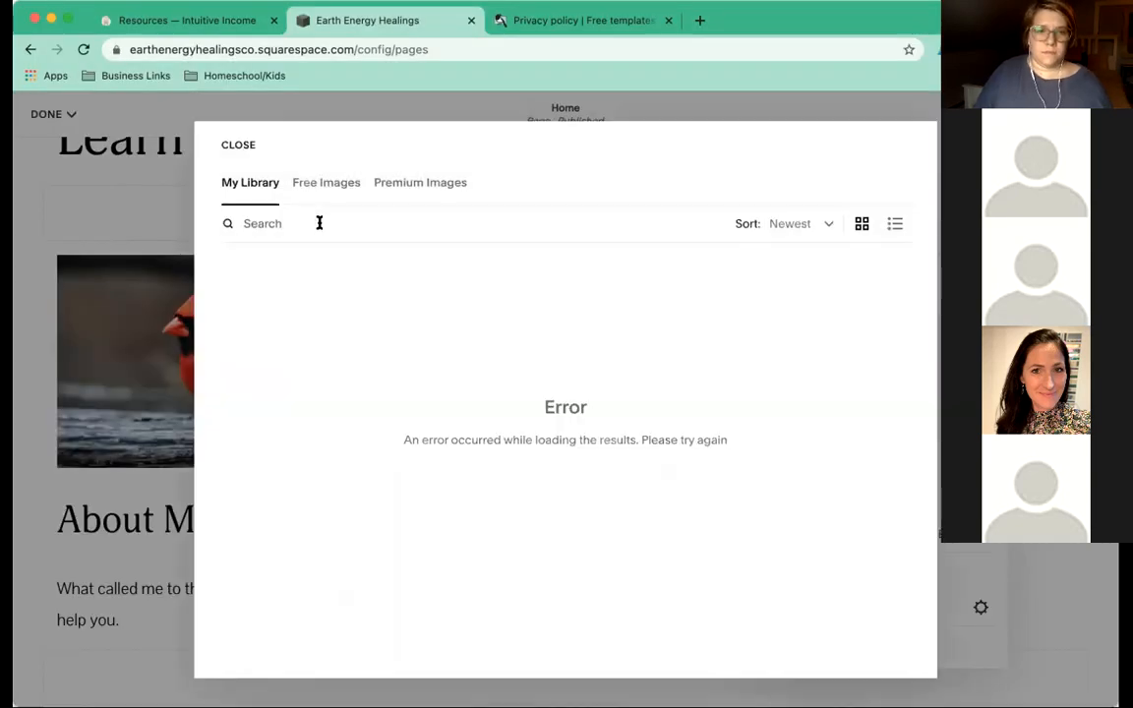
pyautogui.click(321, 223)
pyautogui.write('blog')
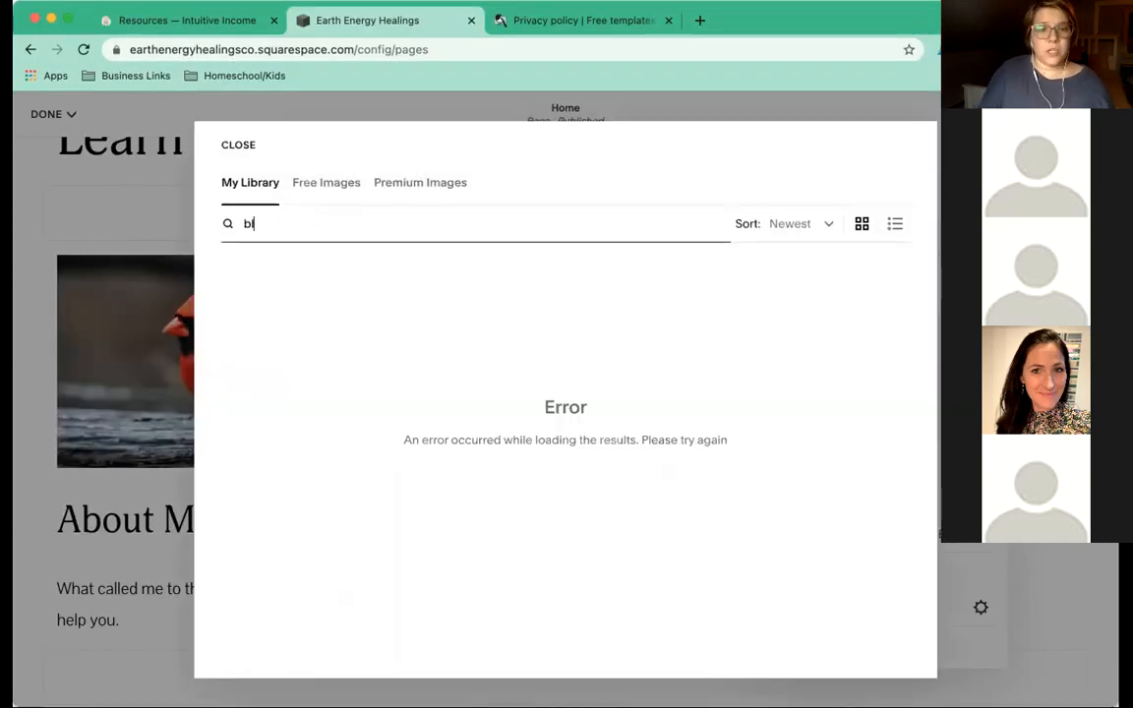
pyautogui.click(325, 182)
pyautogui.write('blog')
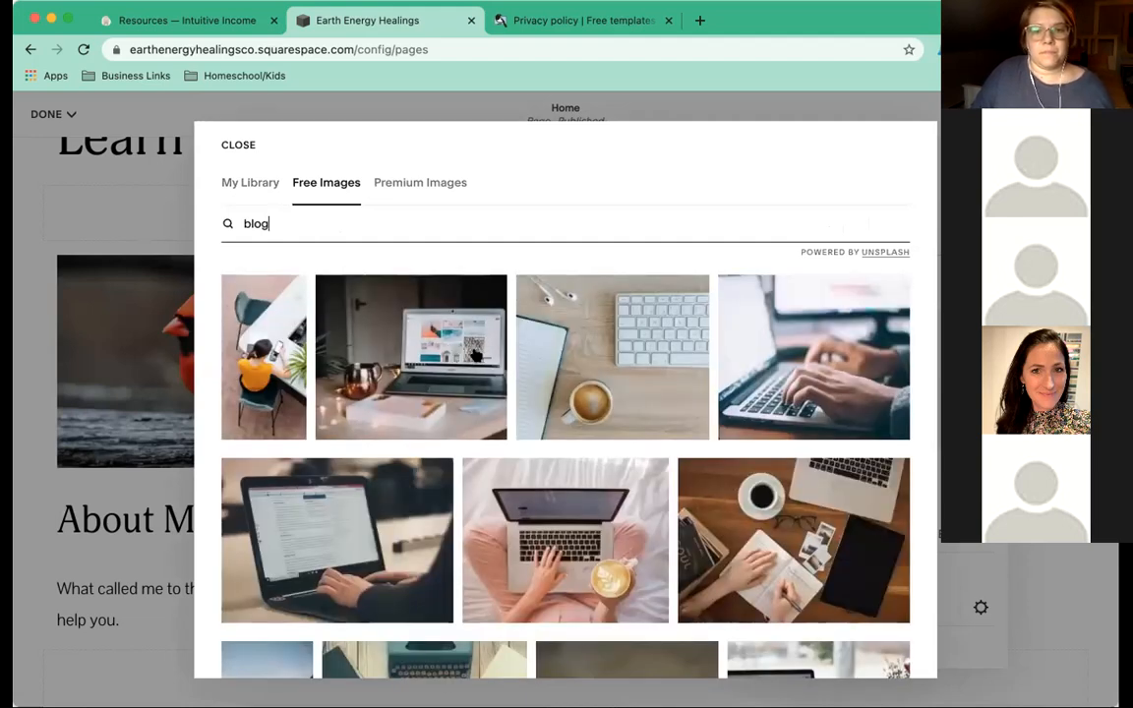
pyautogui.click(639, 359)
pyautogui.click(762, 523)
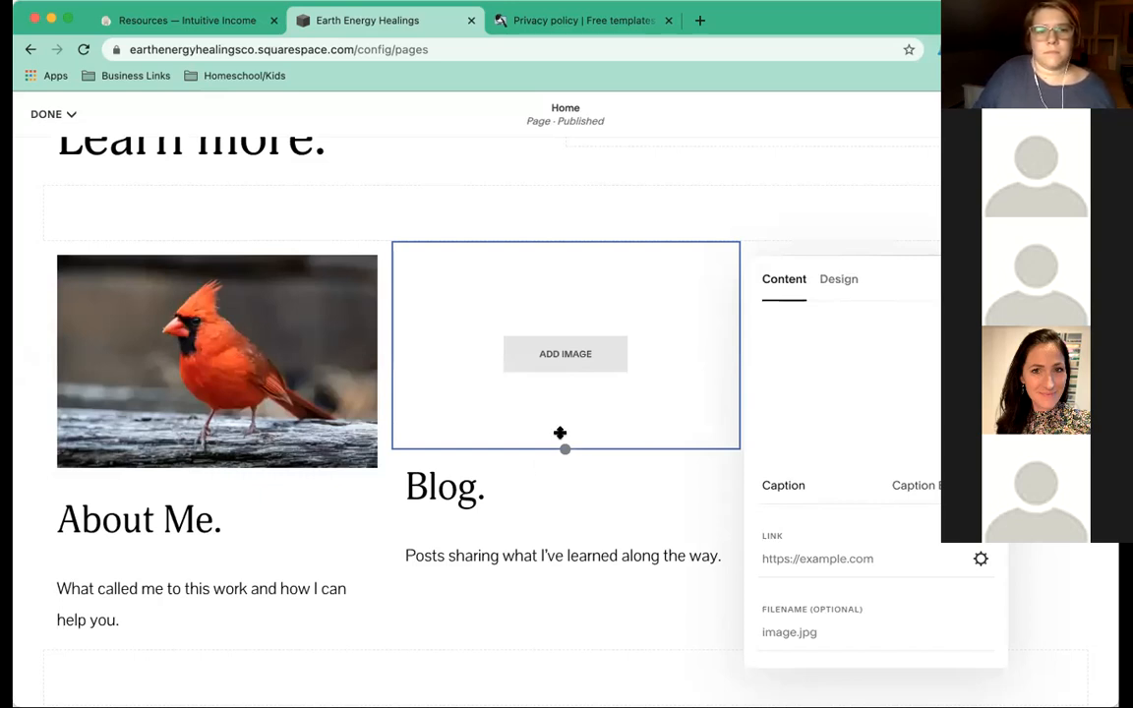
# Type the caption 'Blog', set the Blog image caption to Off, and close its settings.
pyautogui.click(525, 491)
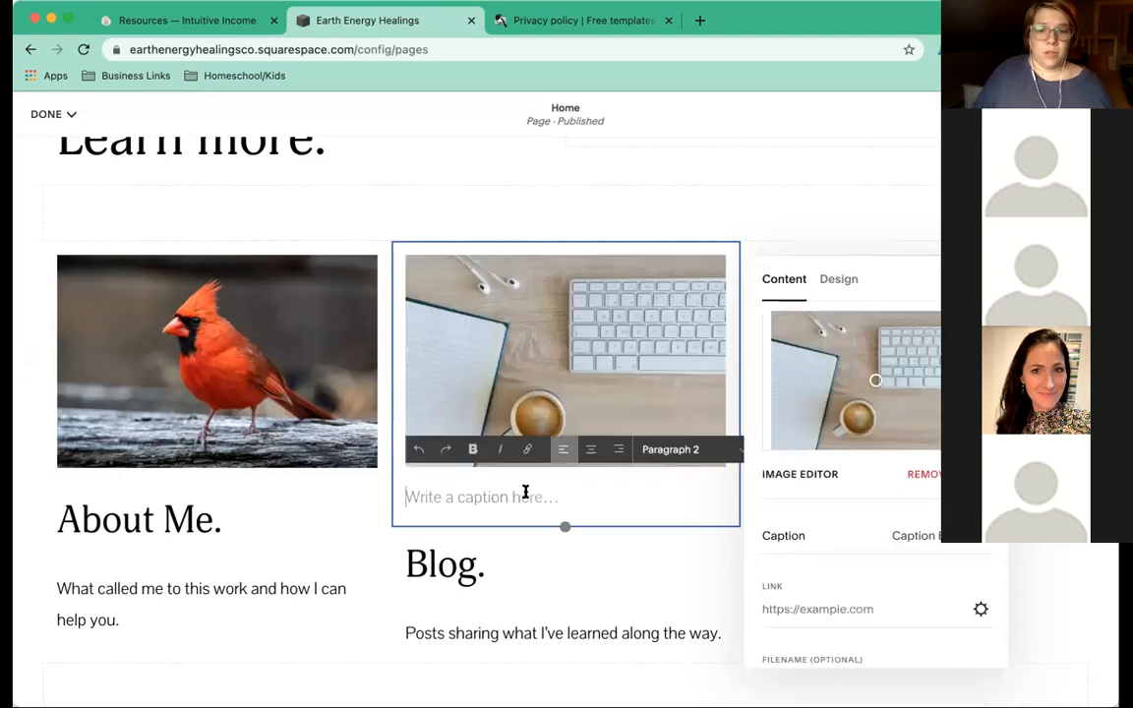
pyautogui.write('Blog')
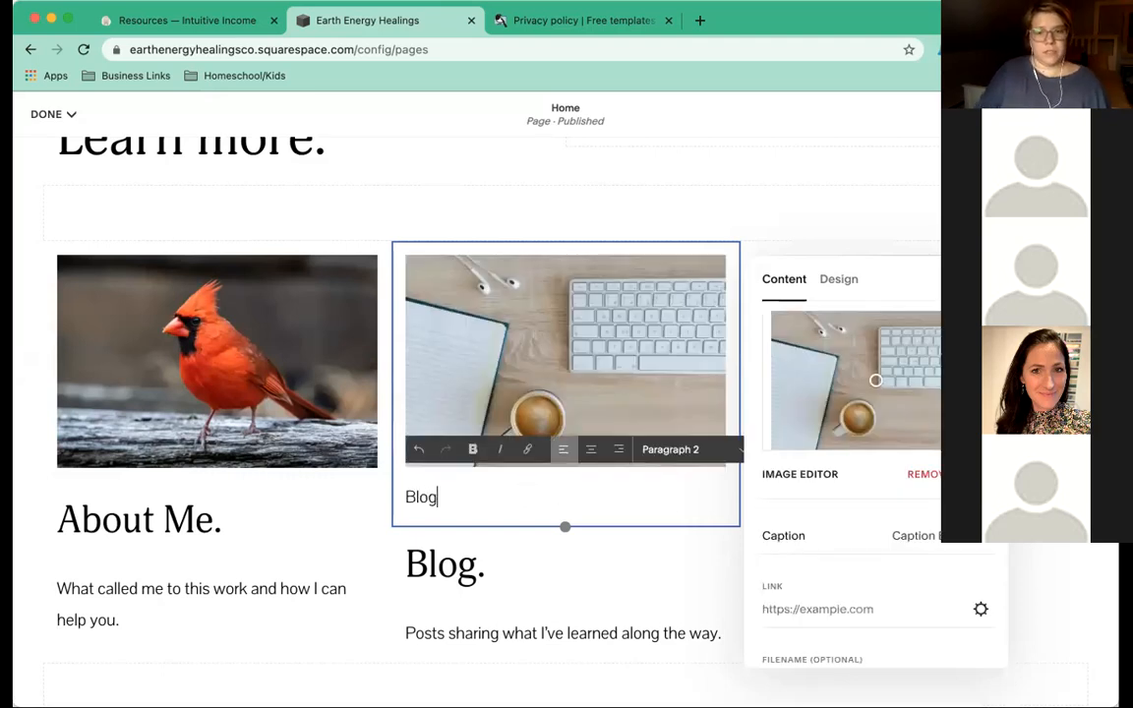
pyautogui.click(966, 544)
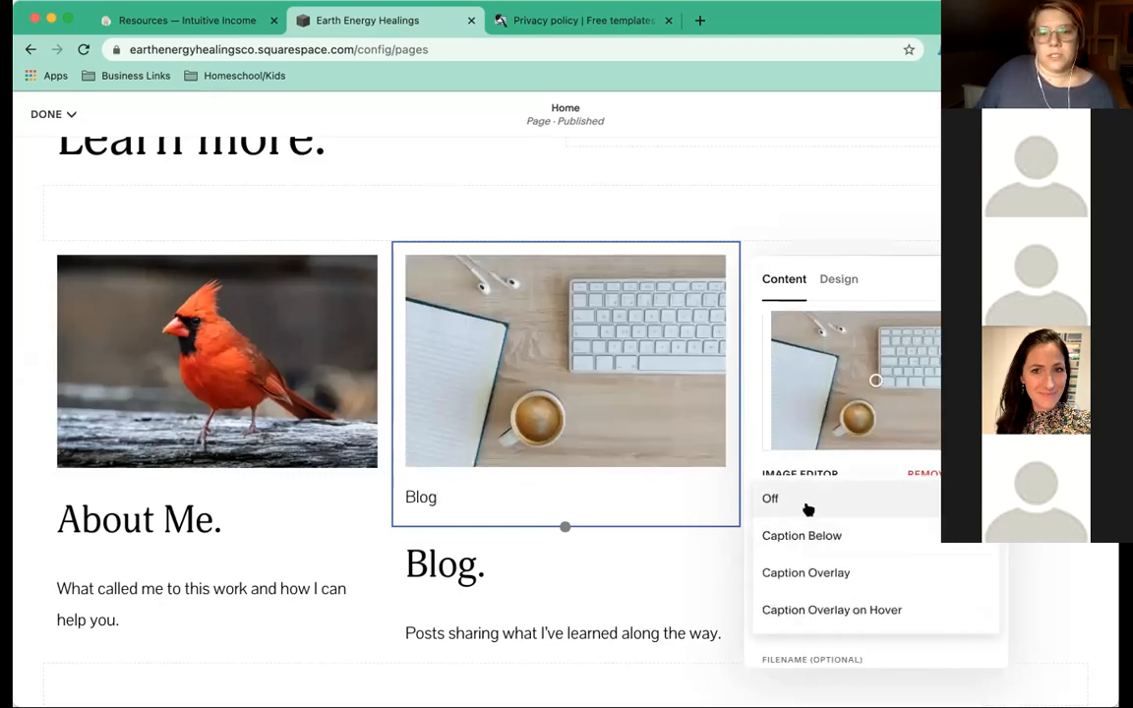
pyautogui.click(805, 500)
pyautogui.scroll(-1, 835, 521)
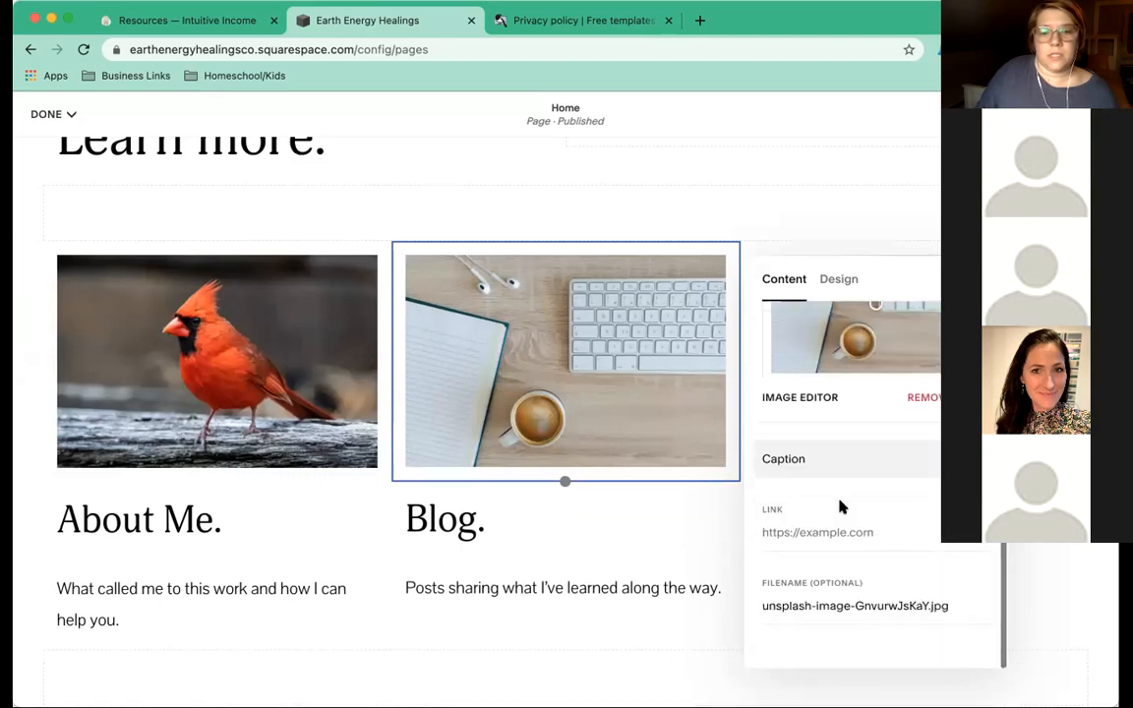
pyautogui.click(630, 537)
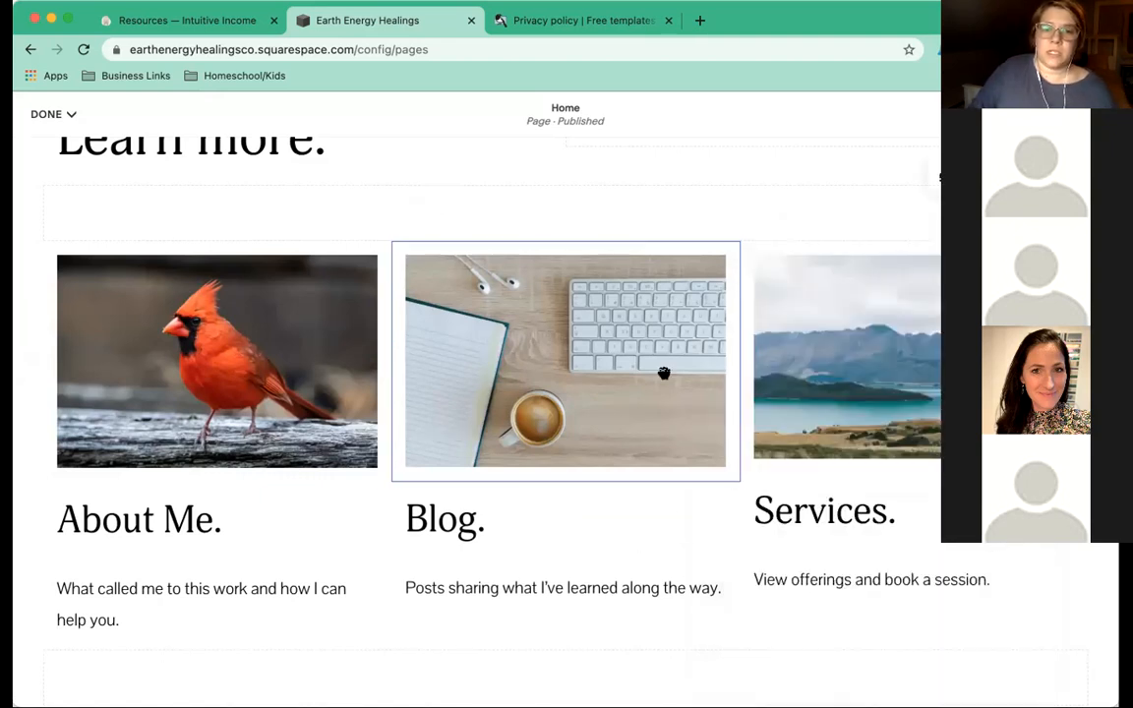
pyautogui.moveTo(642, 316)
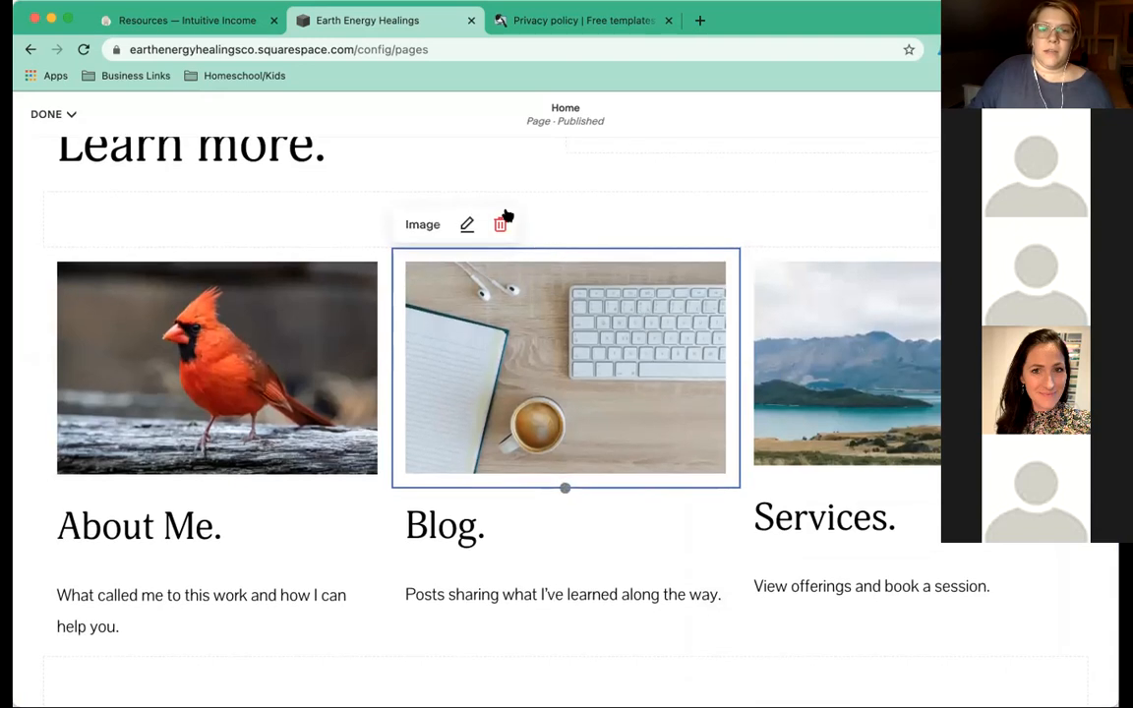
# Remove the mountain lake image from the Services column's image block.
pyautogui.click(553, 523)
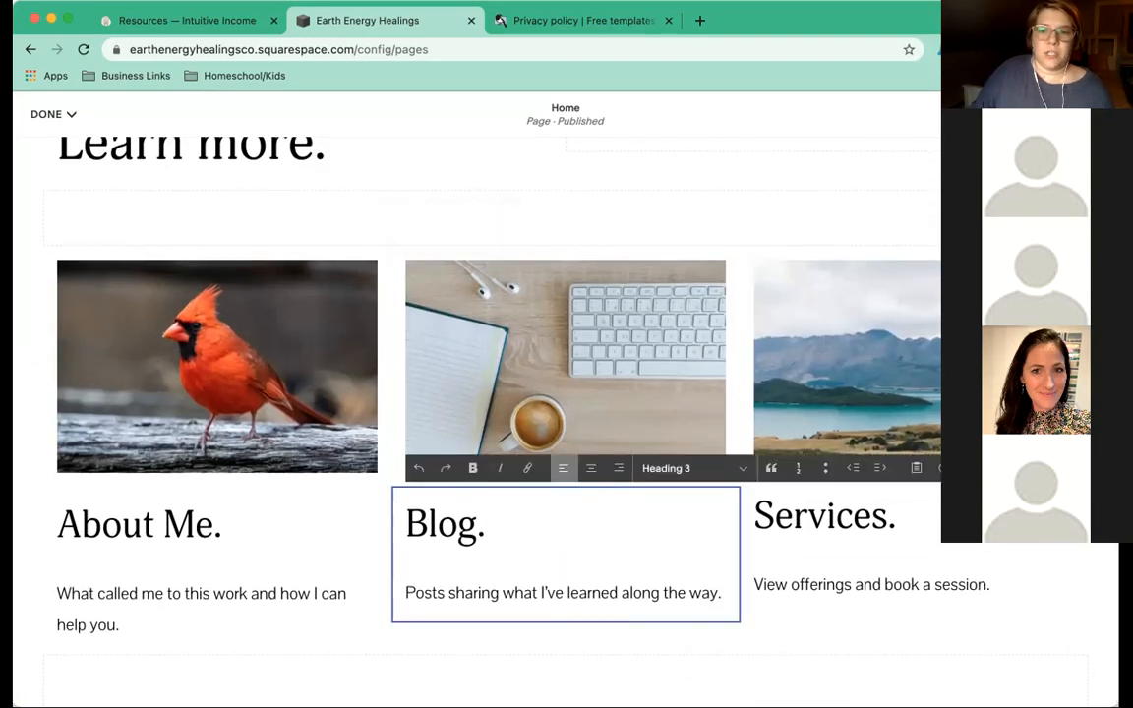
pyautogui.click(902, 371)
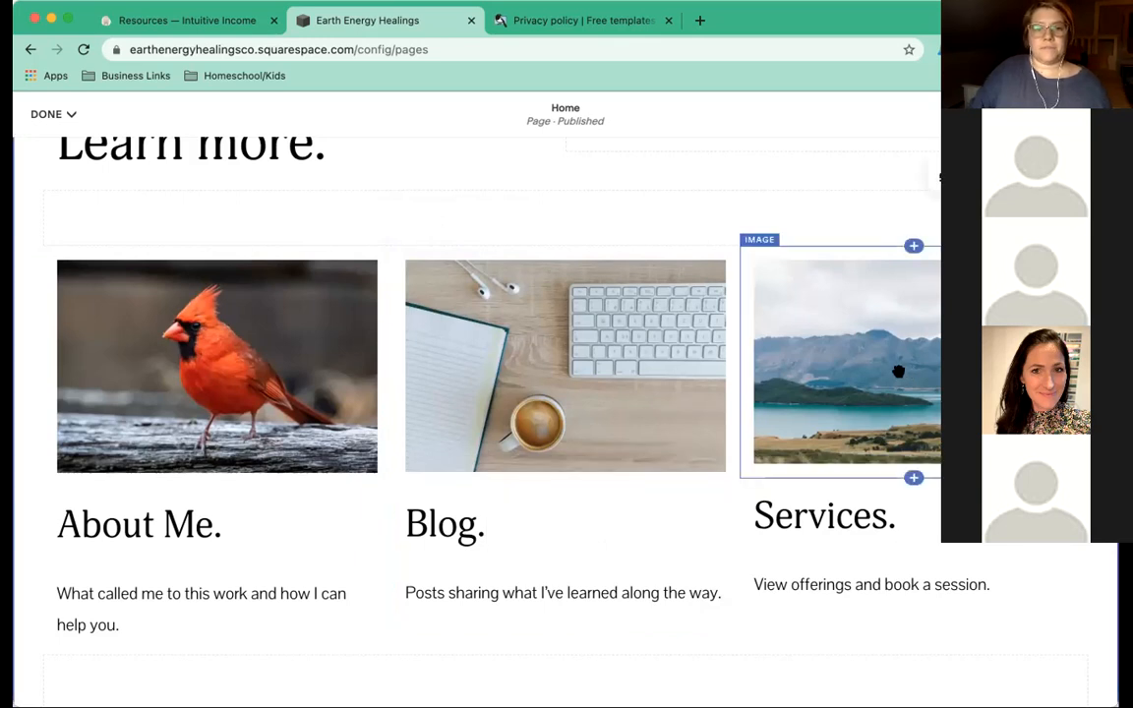
pyautogui.click(899, 370)
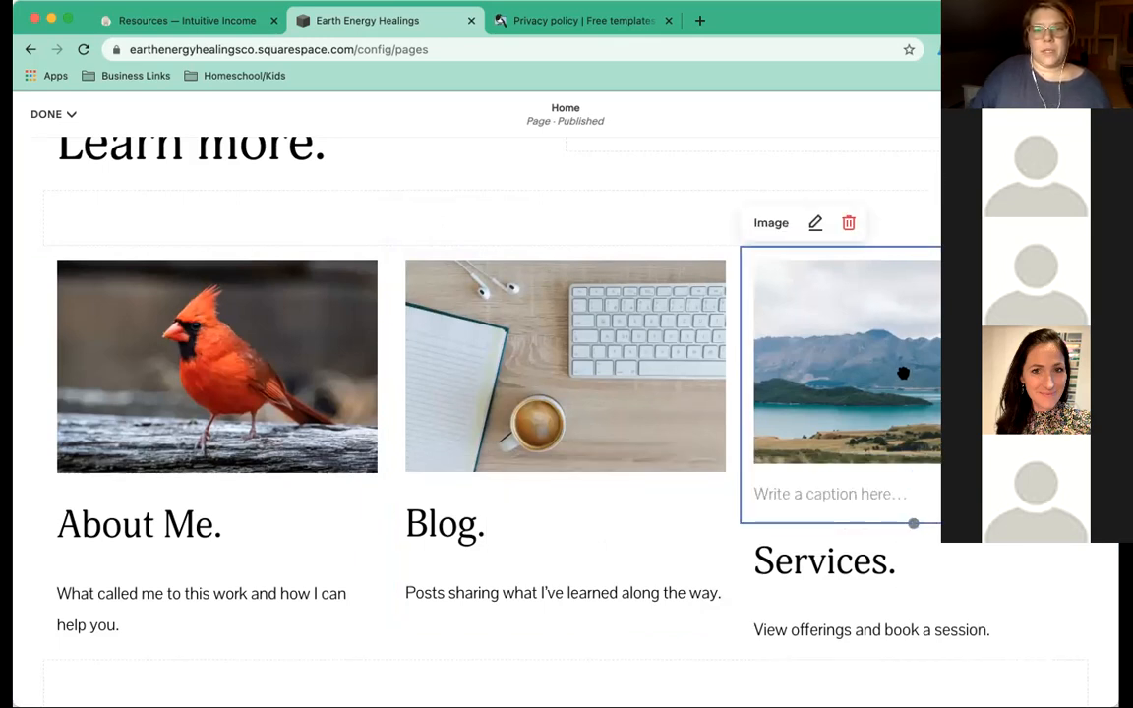
pyautogui.doubleClick(905, 373)
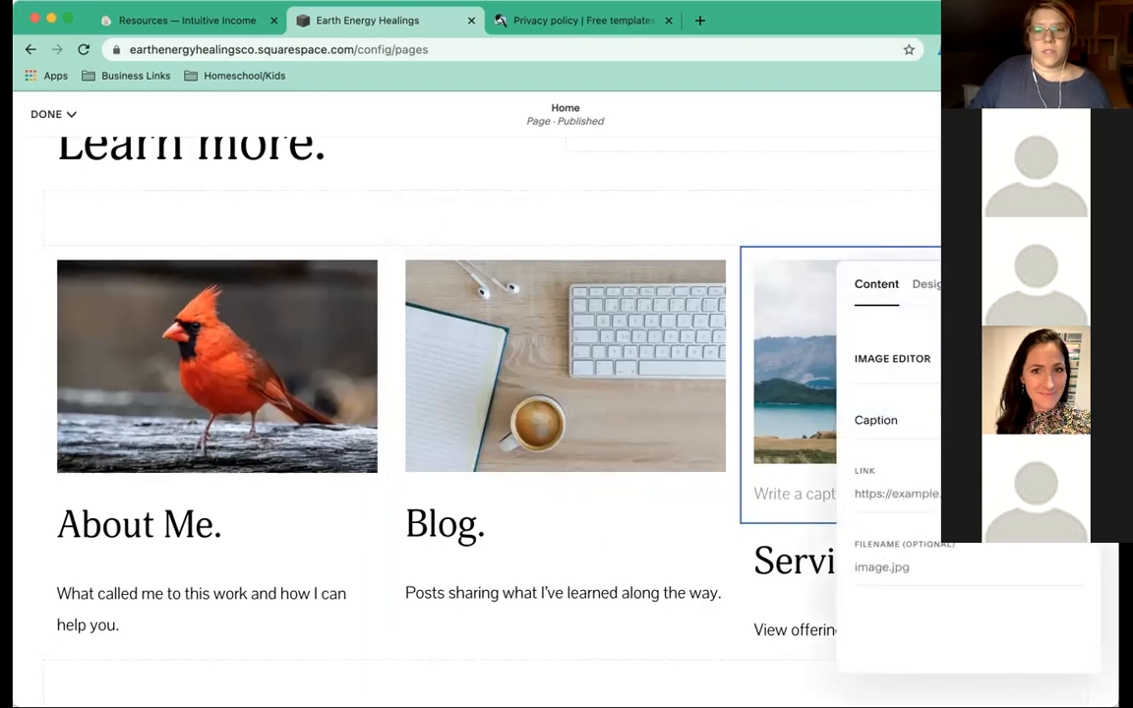
pyautogui.click(1072, 359)
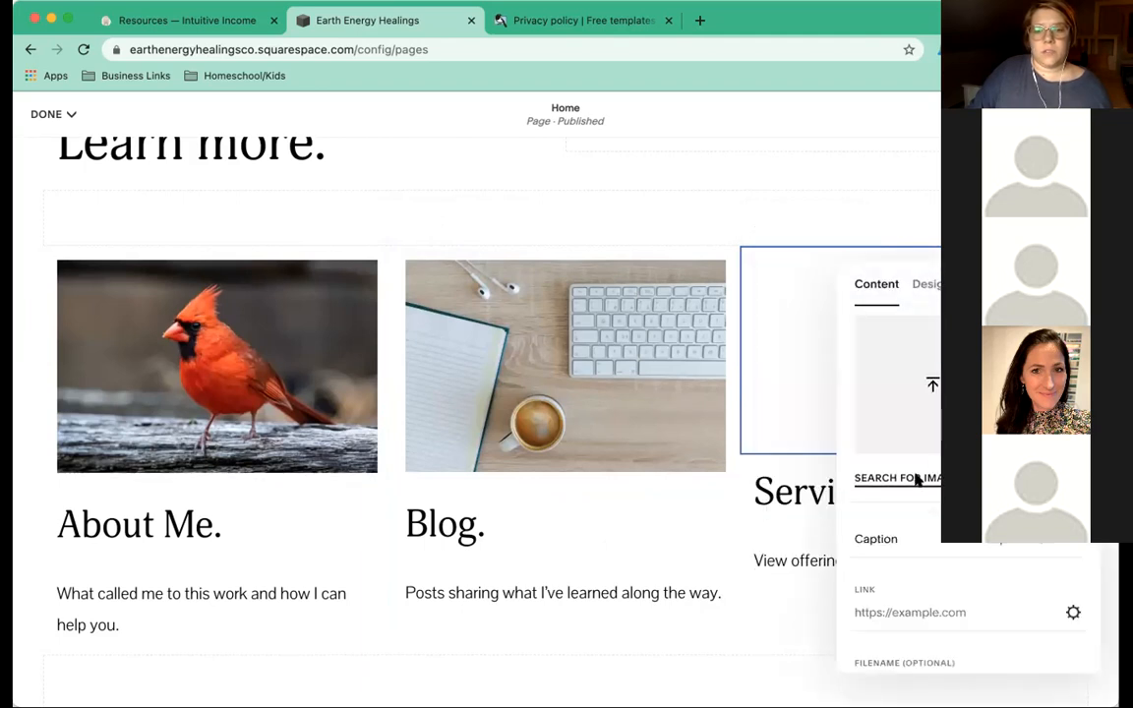
# Search free images for 'healing' and add the pink lotus photo to the Services block.
pyautogui.click(799, 440)
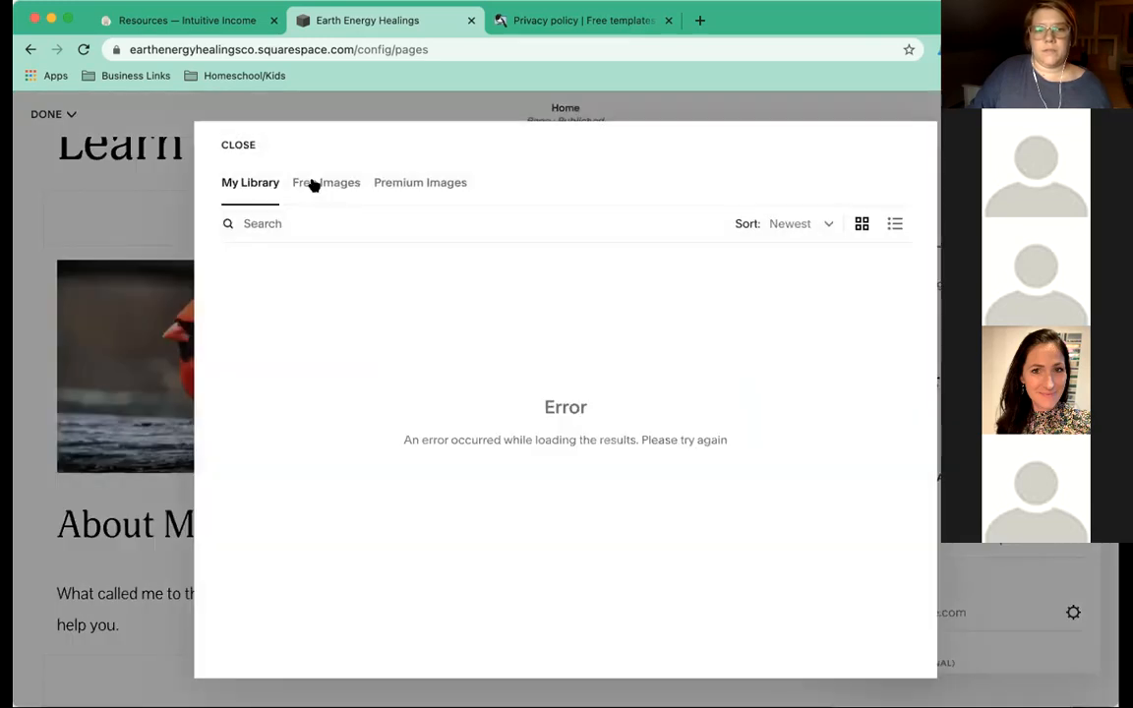
pyautogui.click(313, 186)
pyautogui.click(301, 221)
pyautogui.write('healing')
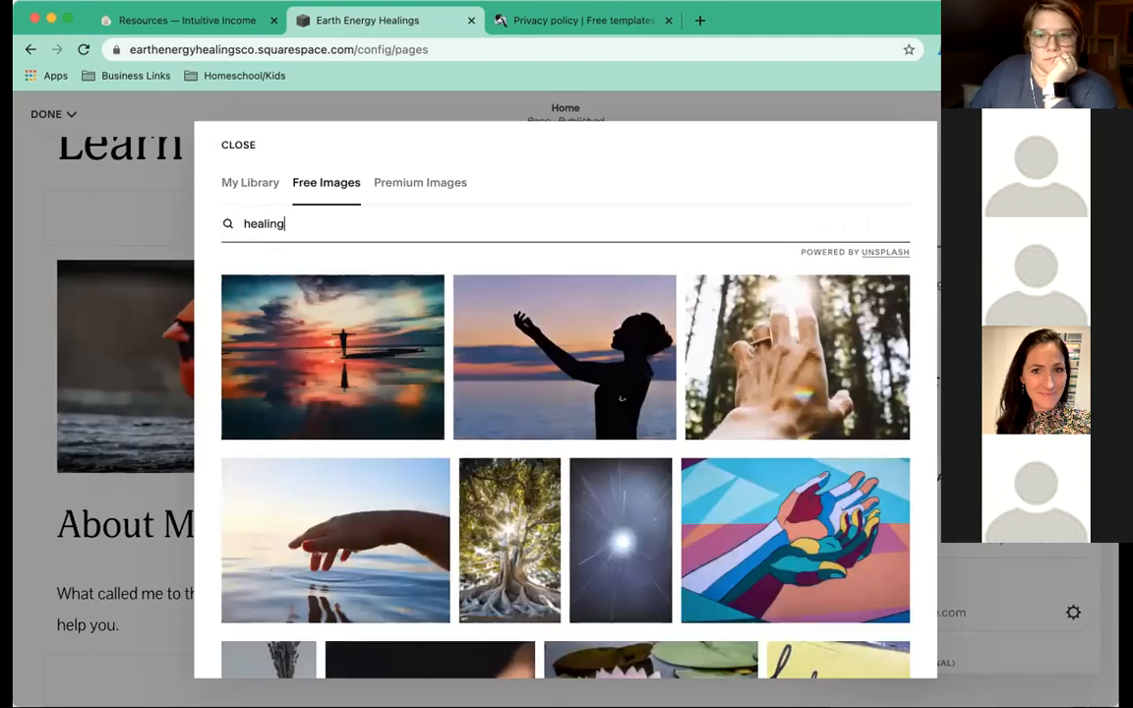
pyautogui.scroll(-3, 621, 398)
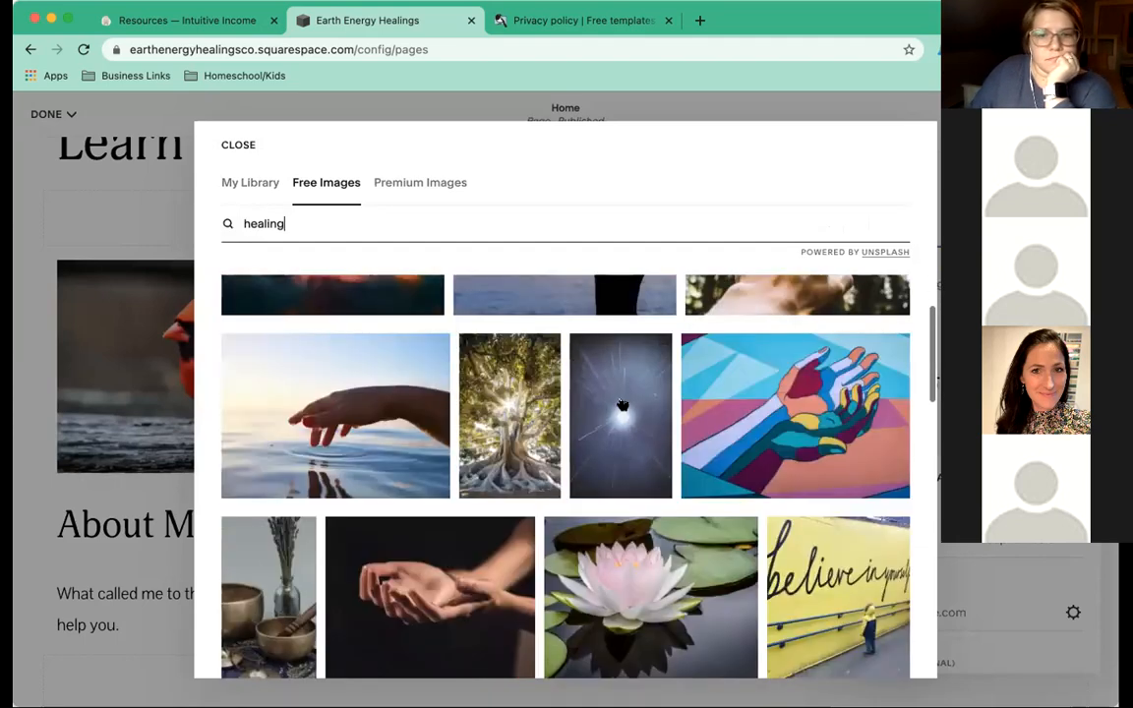
pyautogui.scroll(-3, 622, 405)
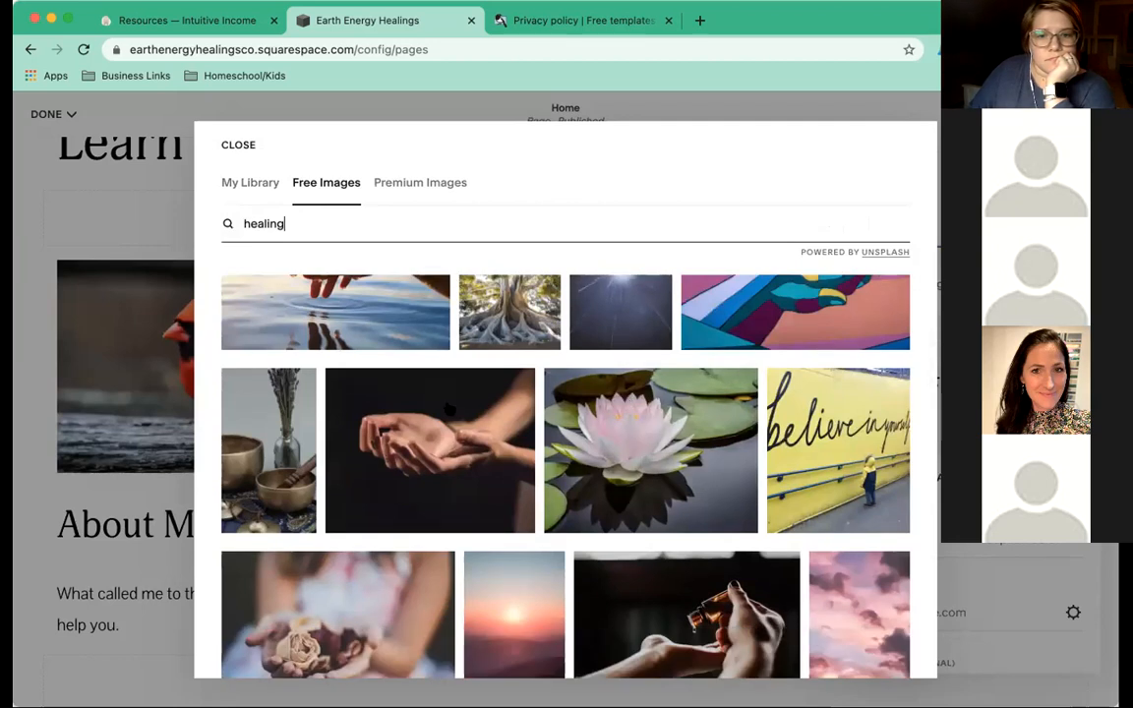
pyautogui.scroll(-2, 449, 407)
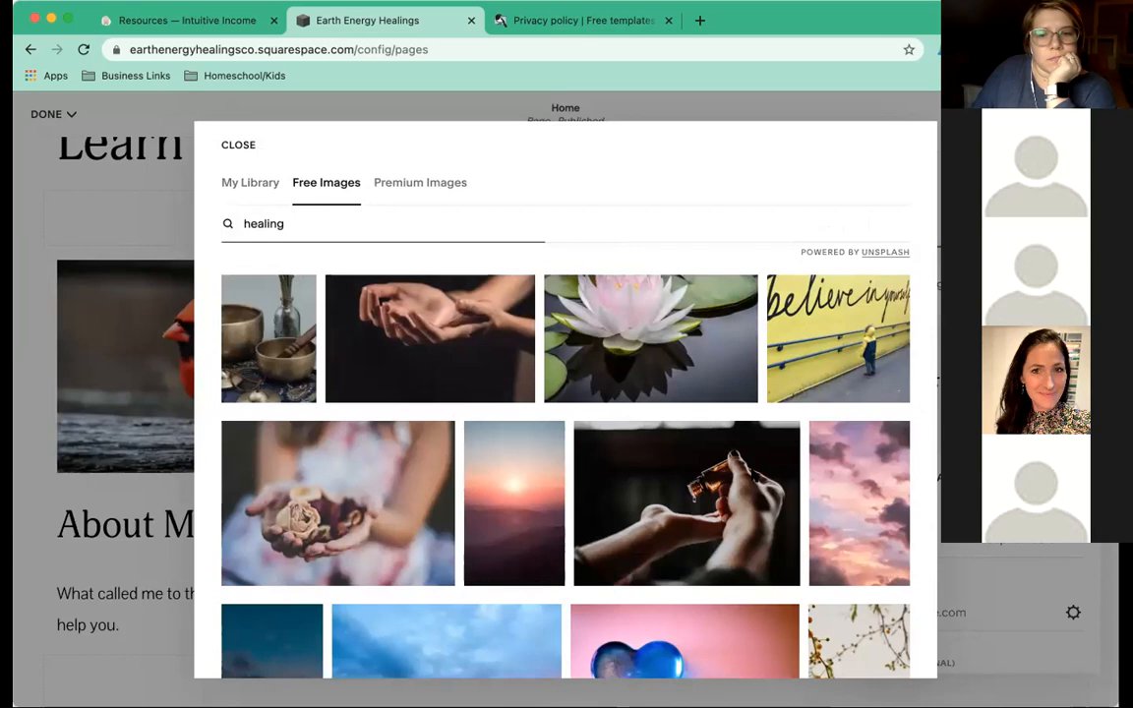
pyautogui.click(605, 332)
pyautogui.click(757, 531)
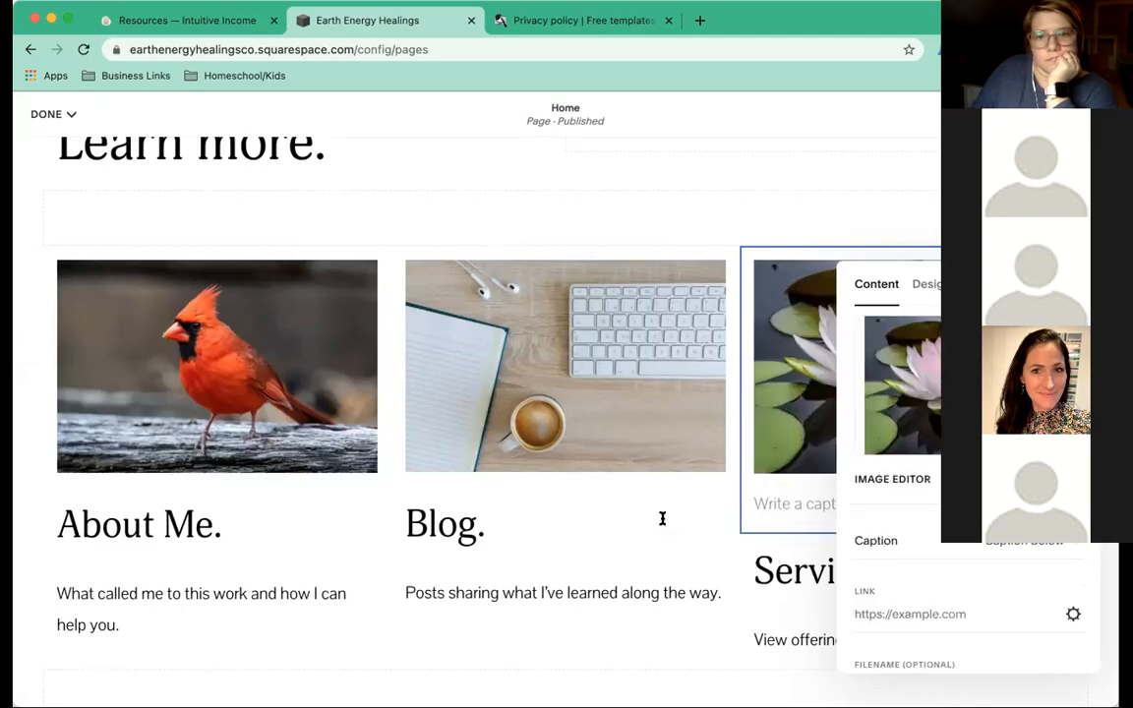
pyautogui.click(663, 518)
pyautogui.scroll(-5, 663, 519)
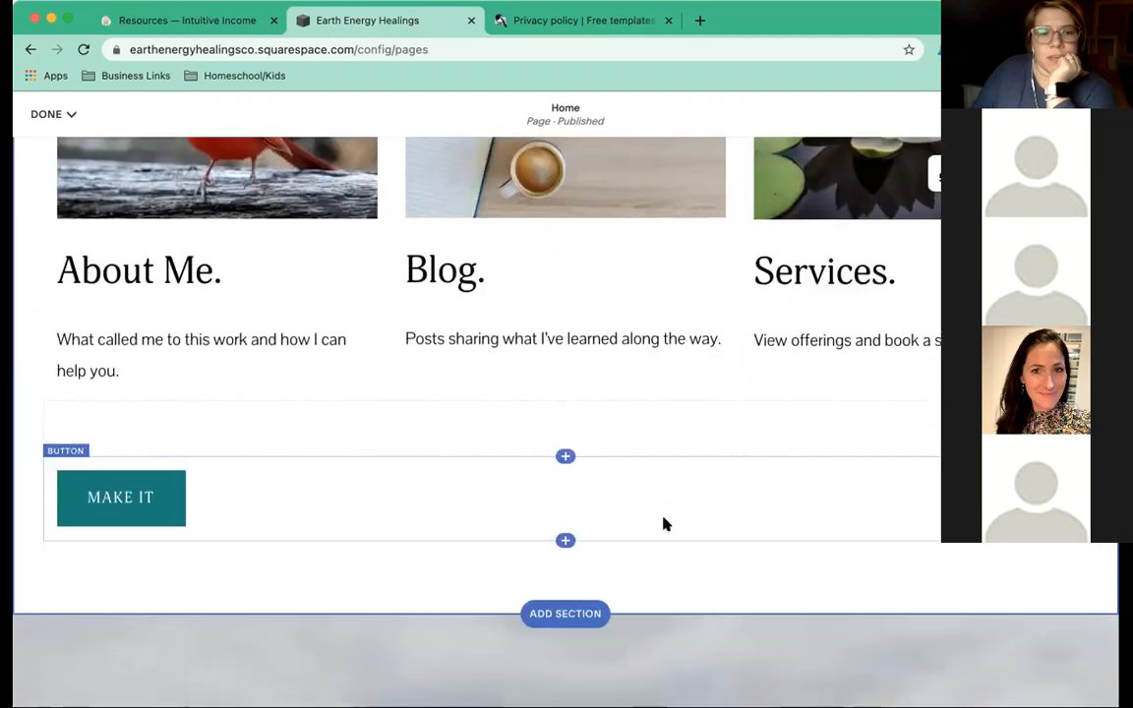
# Delete the MAKE IT button block and insert a new button block under About Me.
pyautogui.click(245, 464)
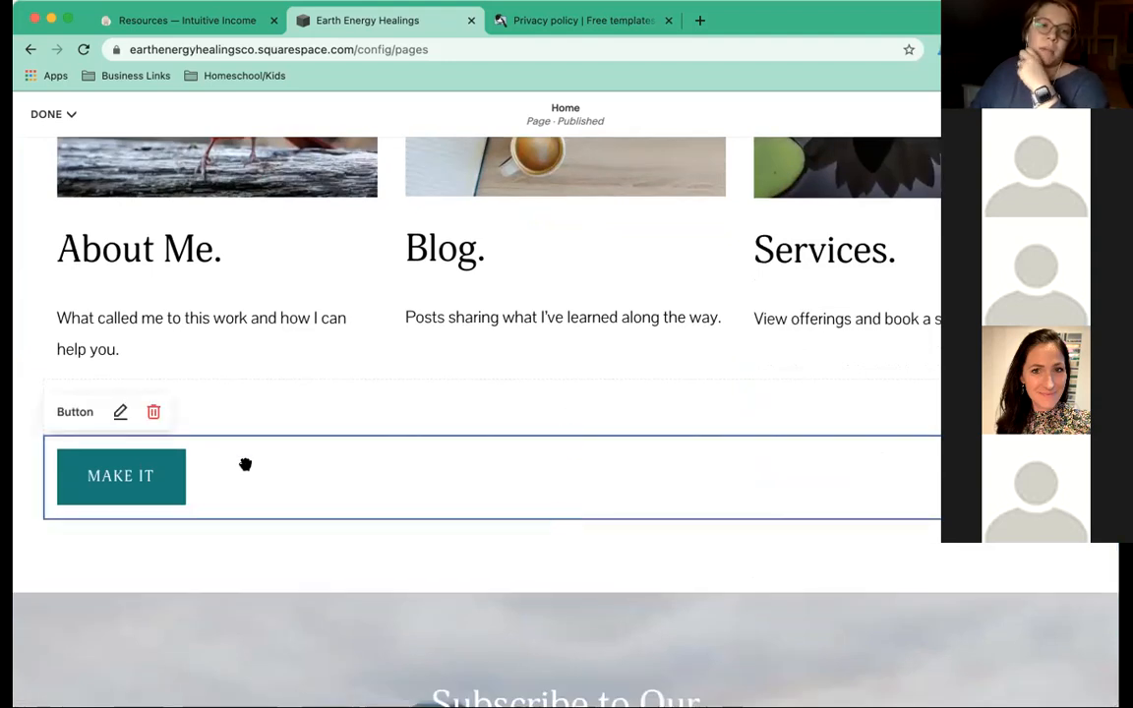
pyautogui.click(154, 414)
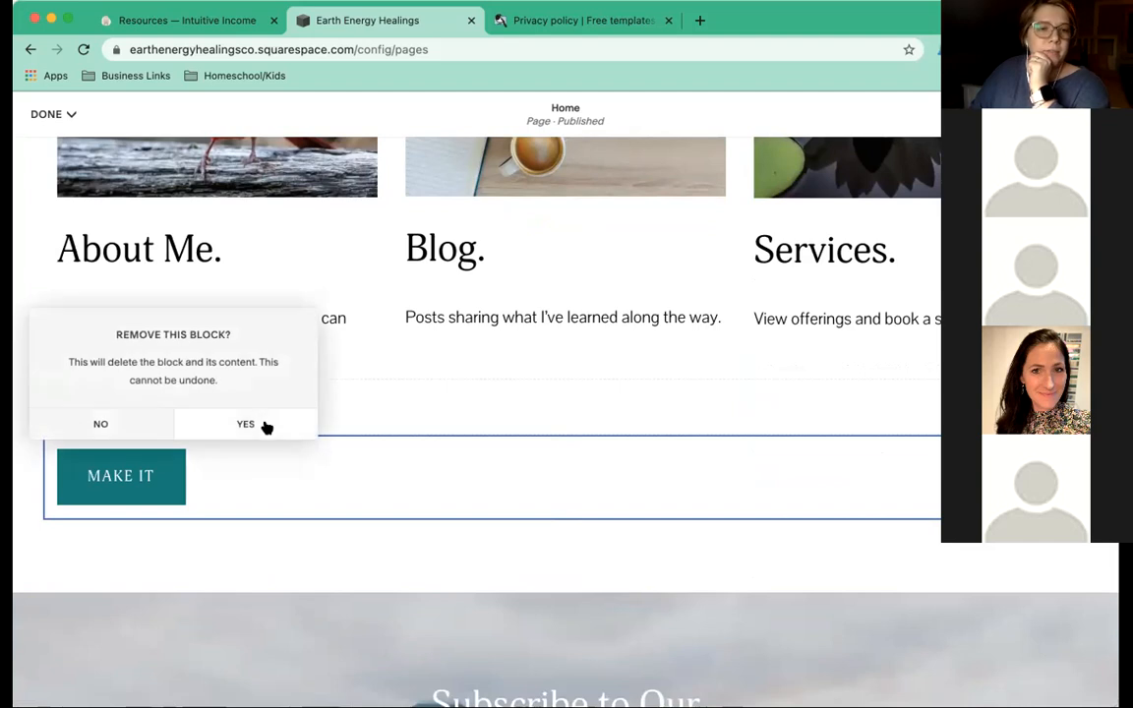
pyautogui.click(246, 423)
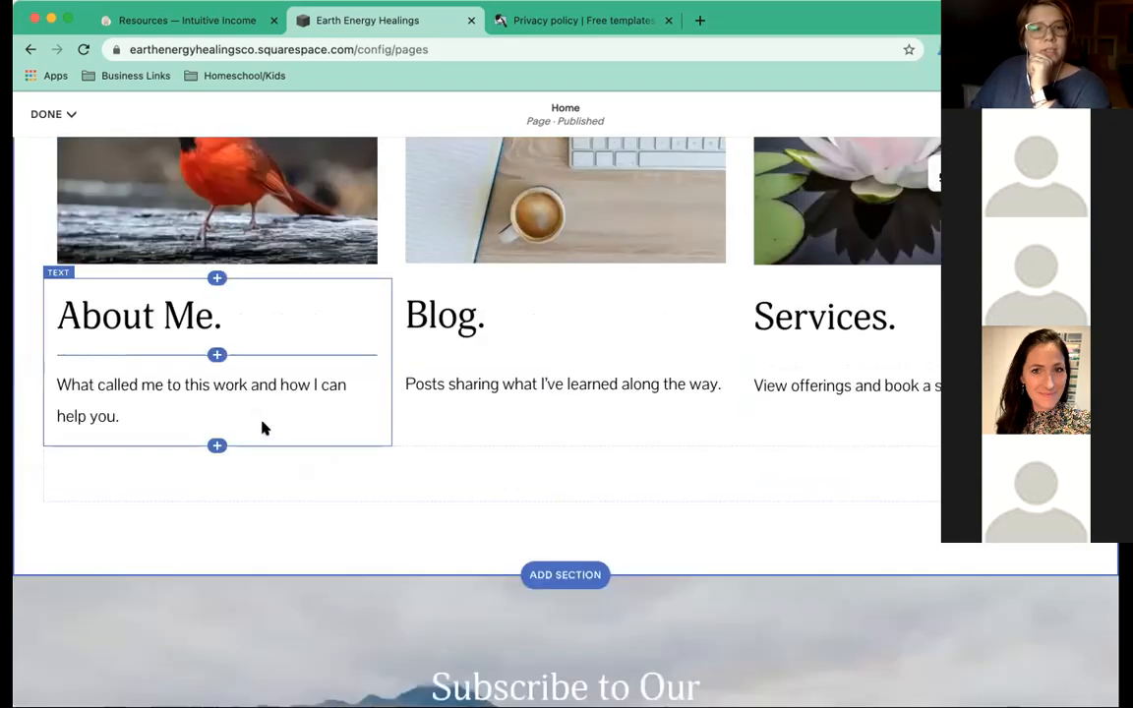
pyautogui.click(217, 446)
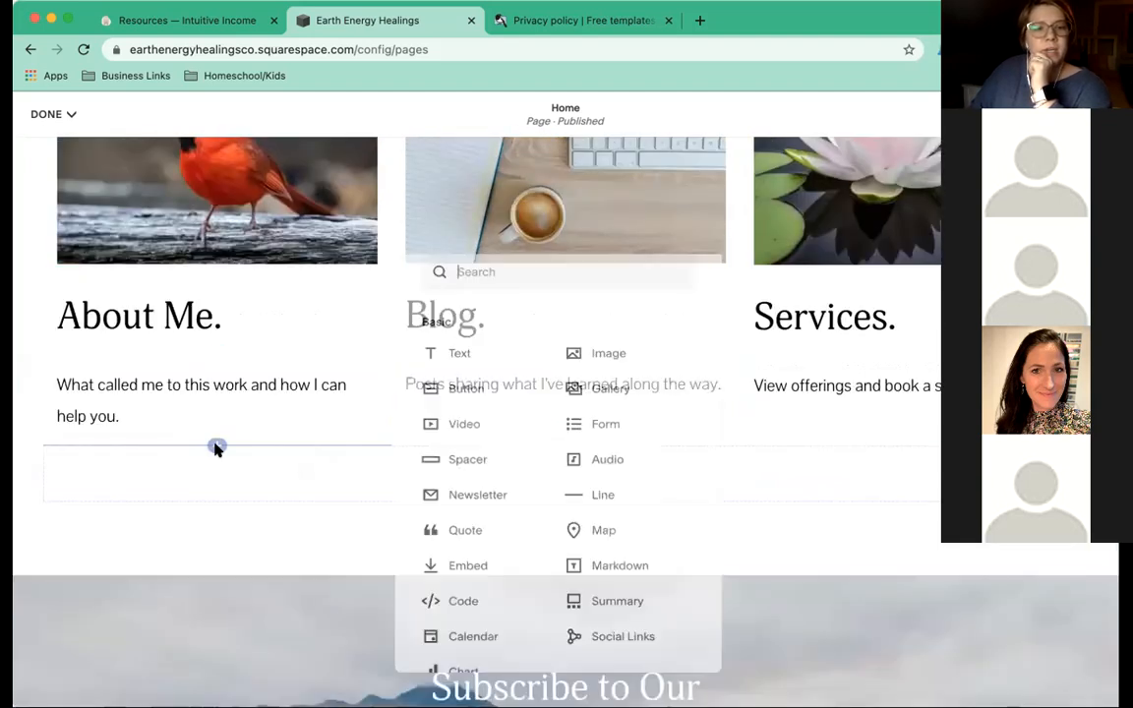
pyautogui.click(460, 388)
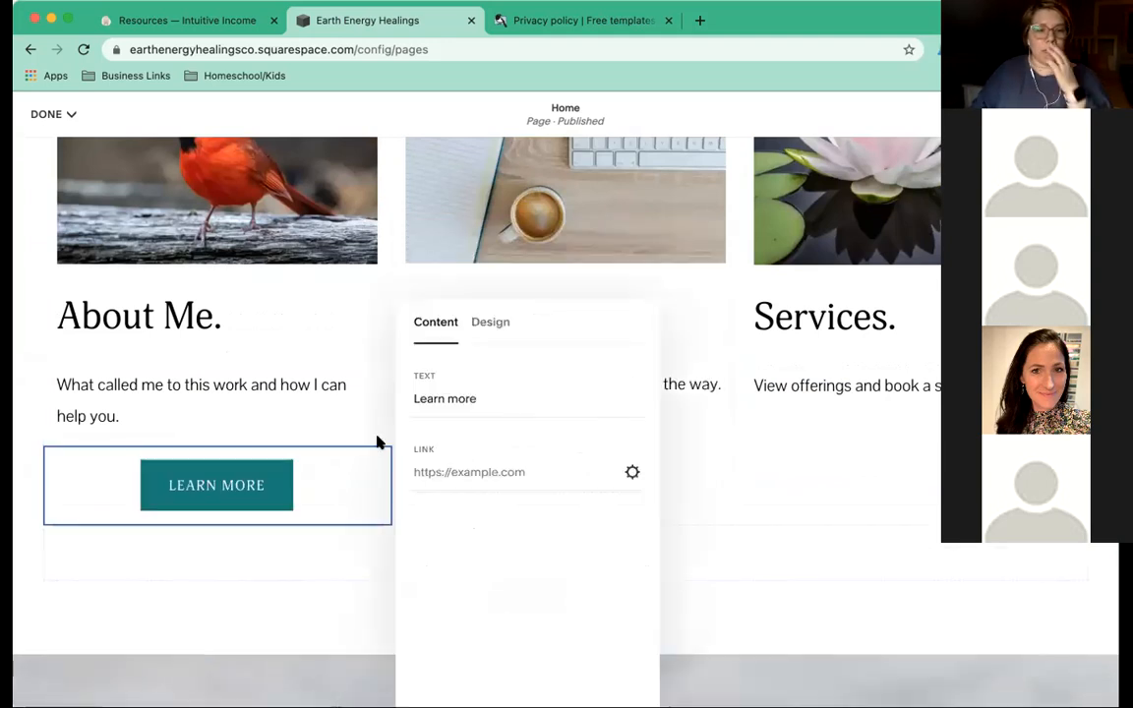
# Make the LEARN MORE button size S and left-aligned.
pyautogui.click(488, 324)
pyautogui.click(452, 400)
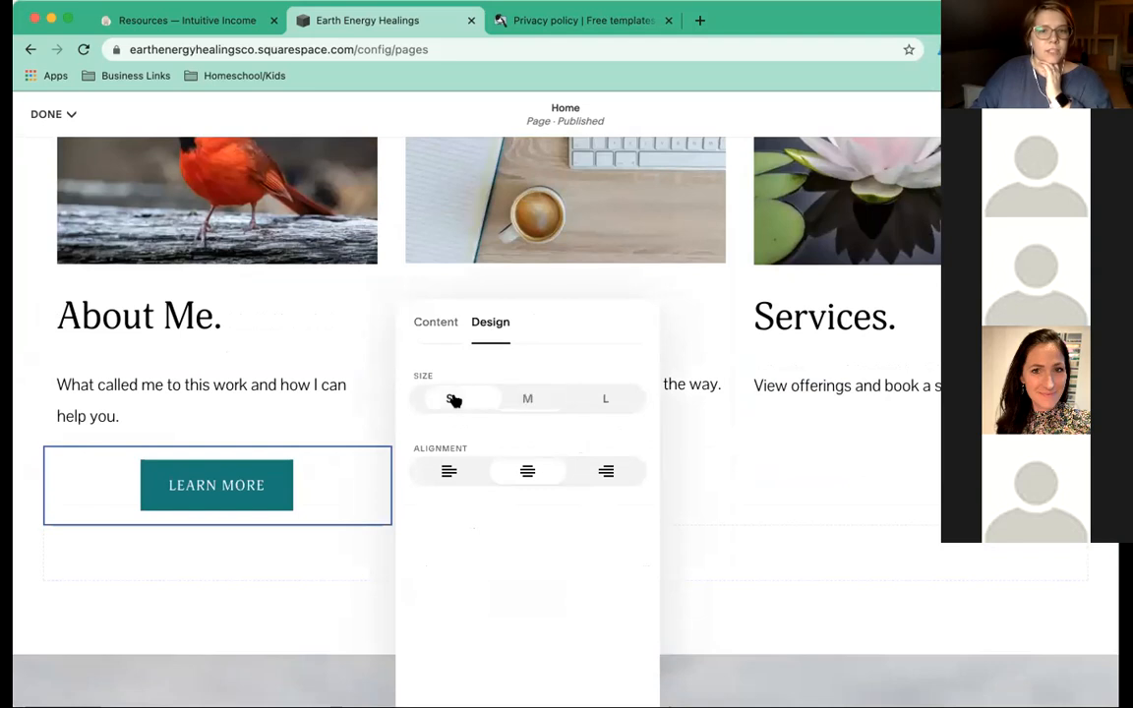
pyautogui.click(449, 471)
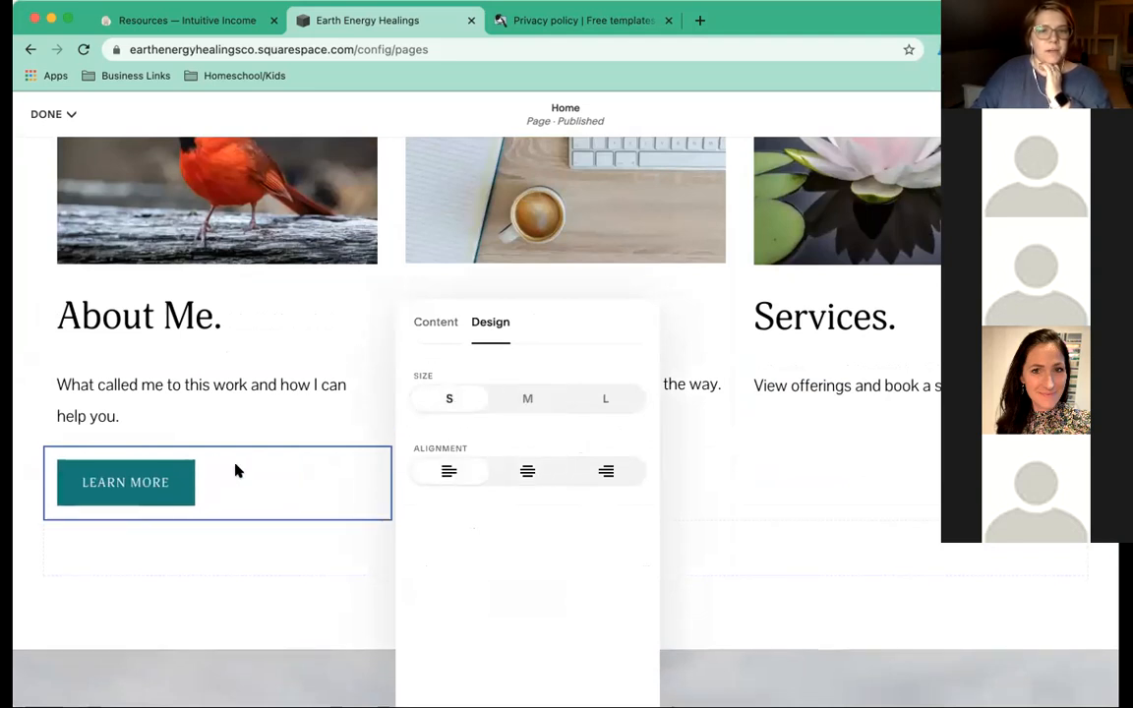
# Link the button to the /about page, opening in a new window.
pyautogui.click(436, 324)
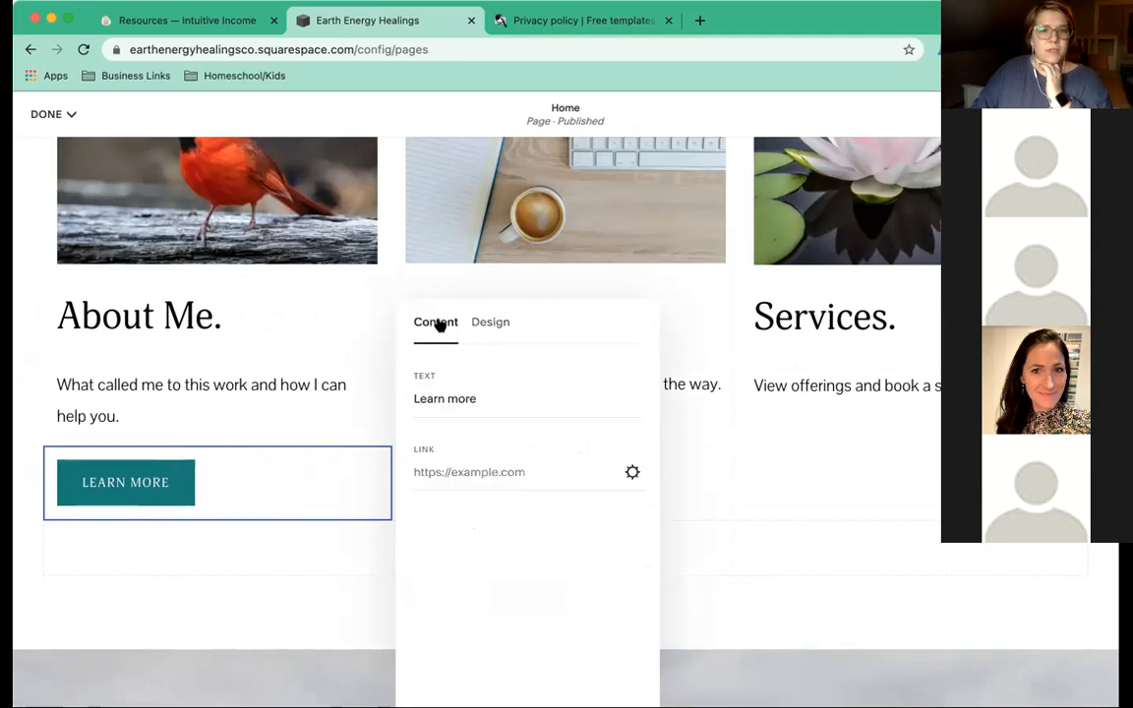
pyautogui.click(632, 476)
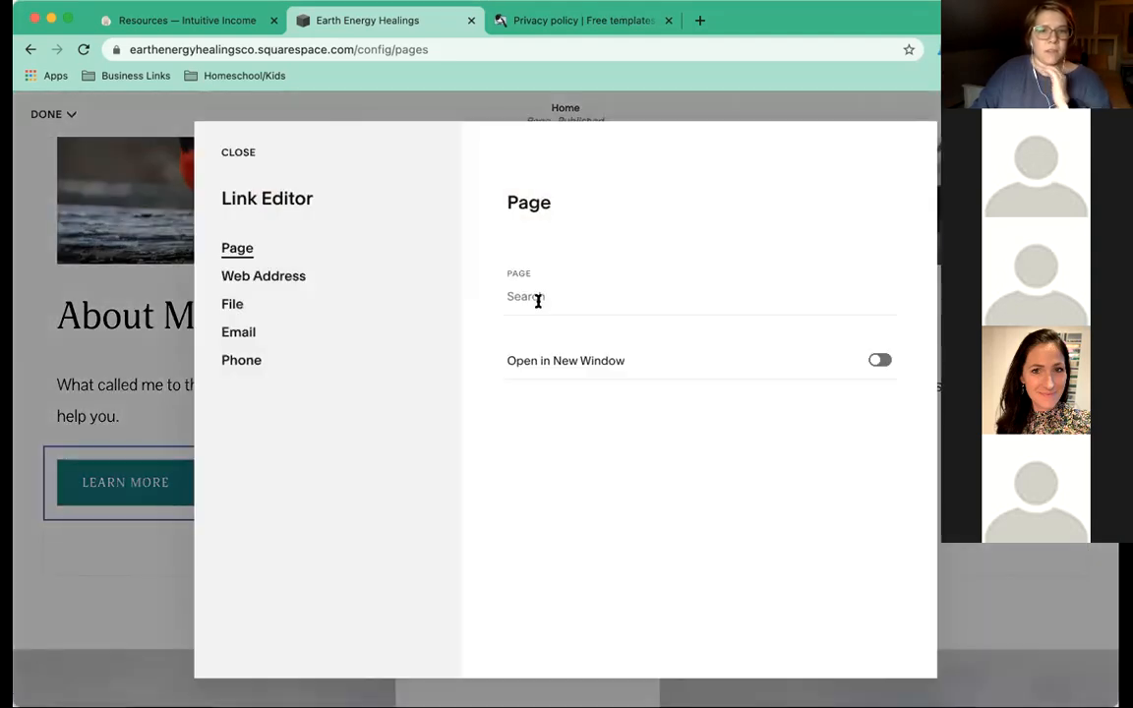
pyautogui.click(536, 298)
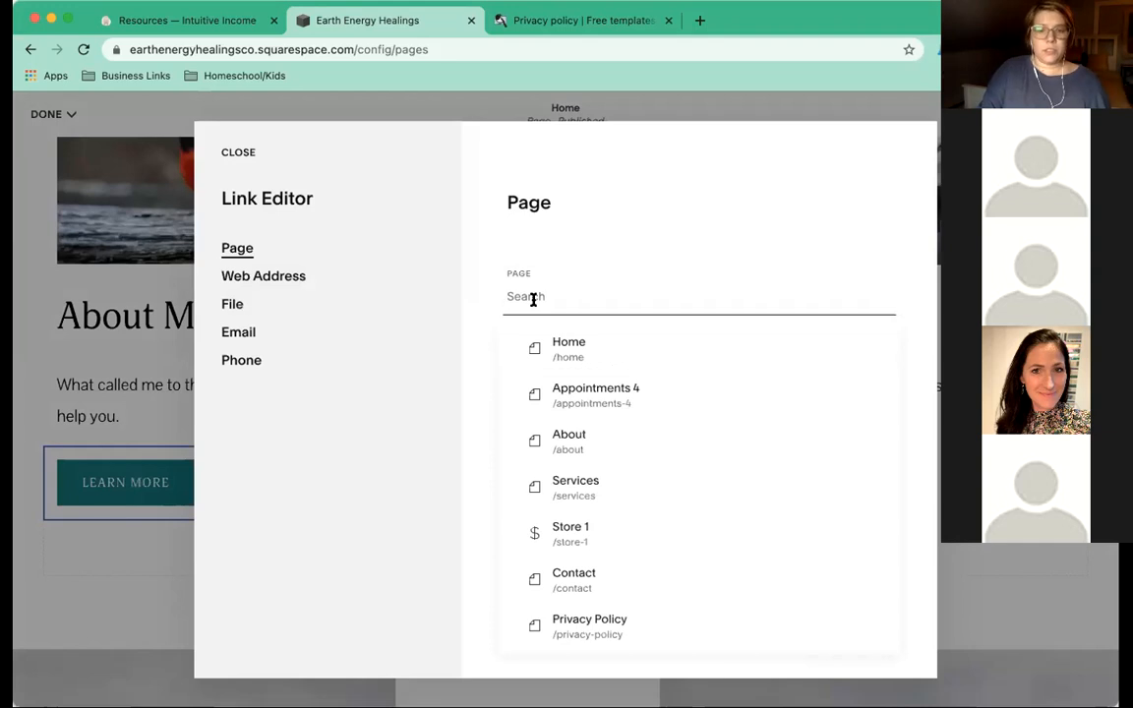
pyautogui.write('/about')
pyautogui.click(567, 339)
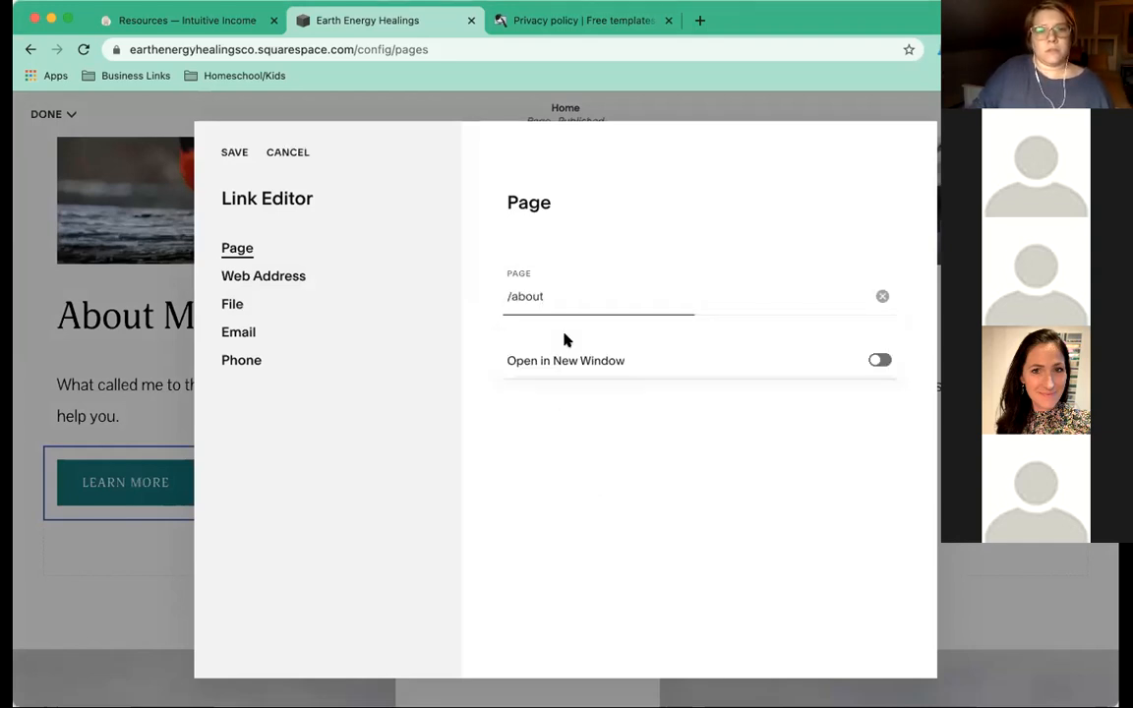
pyautogui.click(881, 362)
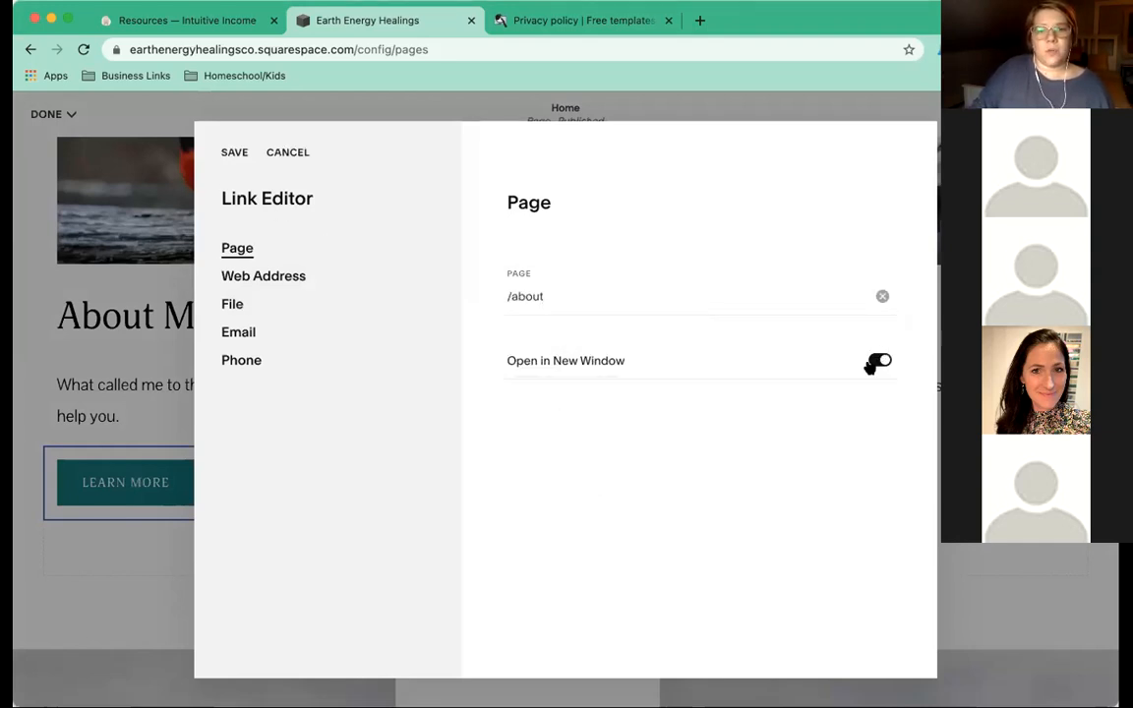
pyautogui.click(233, 155)
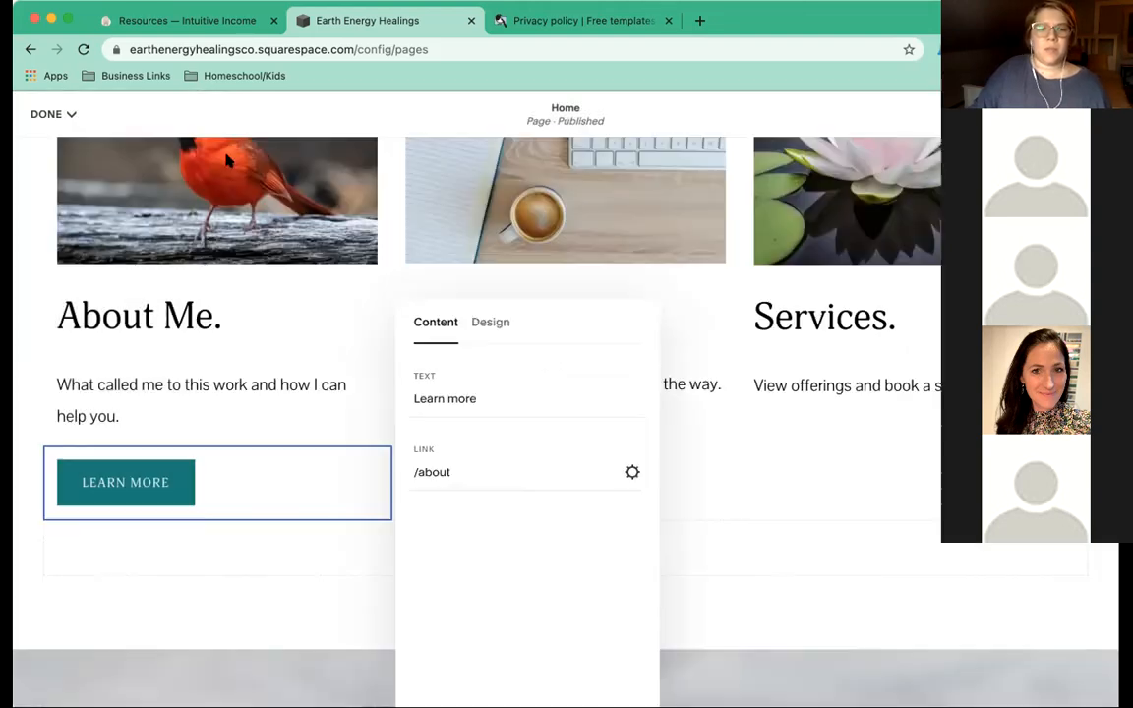
pyautogui.click(698, 445)
pyautogui.scroll(-3, 367, 443)
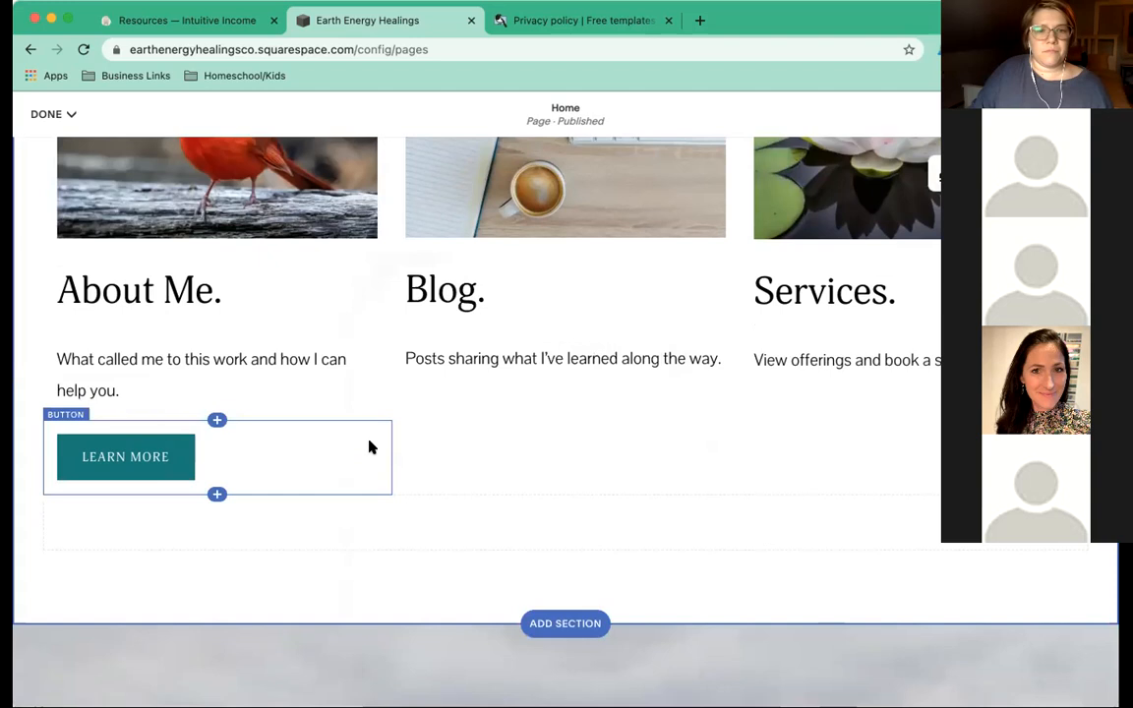
pyautogui.scroll(2, 370, 442)
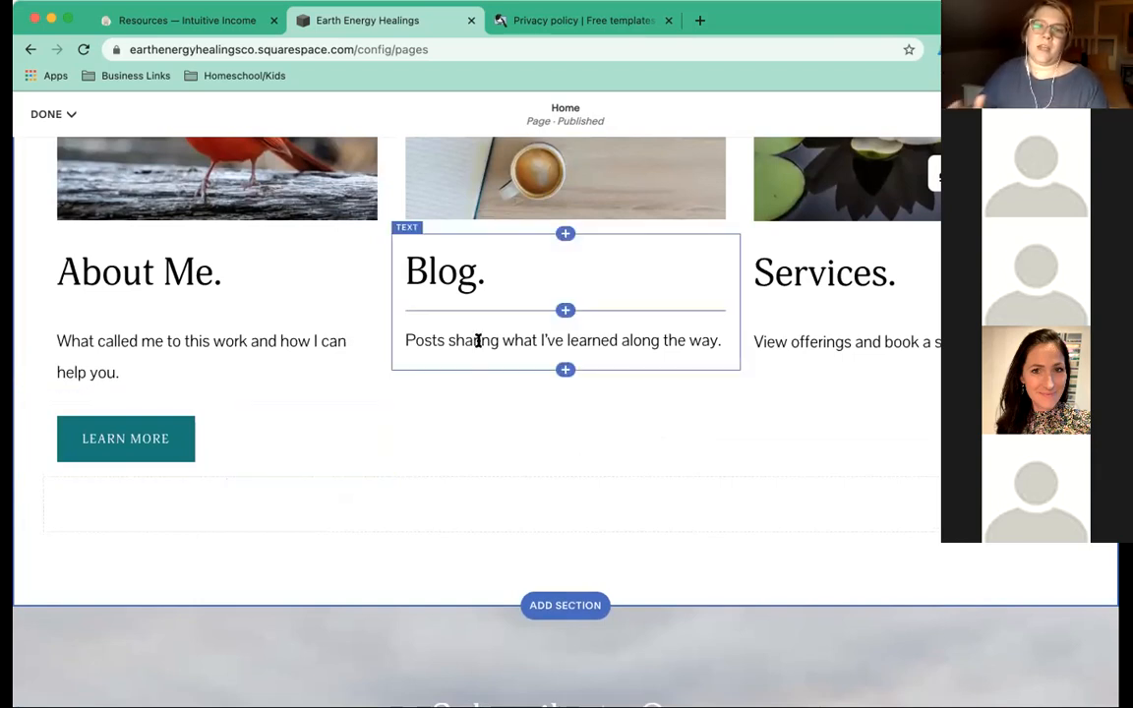
# Scroll down to the Home page's site footer and open it for editing.
pyautogui.scroll(-1, 588, 361)
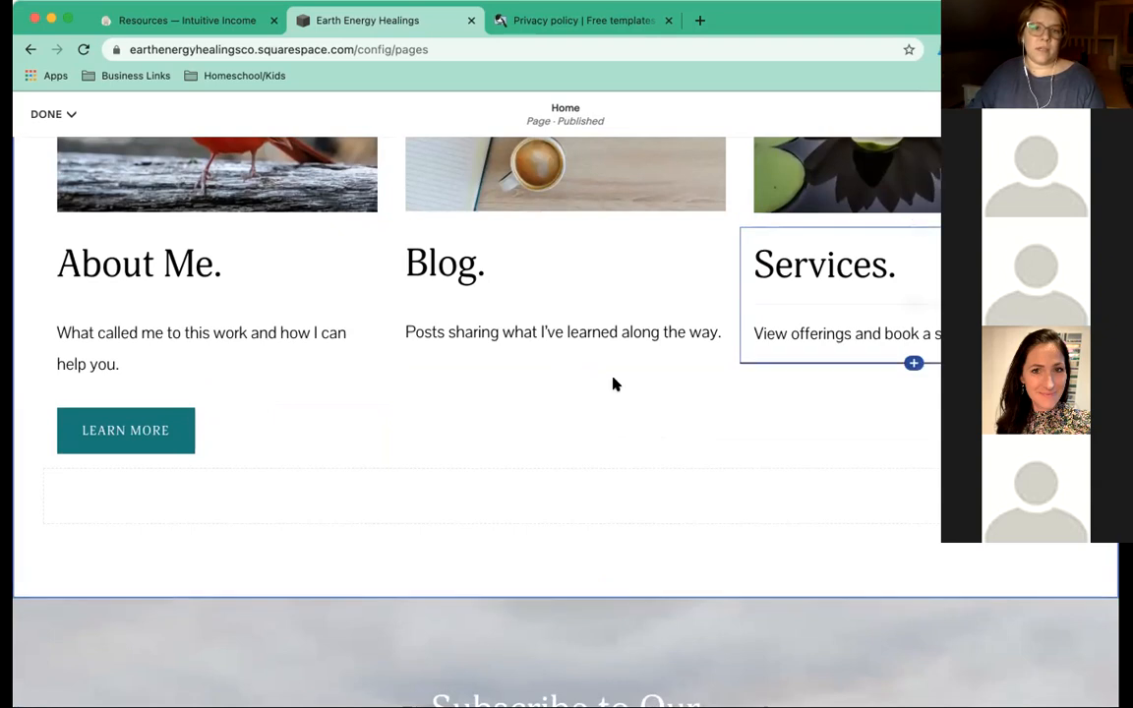
pyautogui.scroll(-1, 616, 383)
pyautogui.scroll(-6, 616, 383)
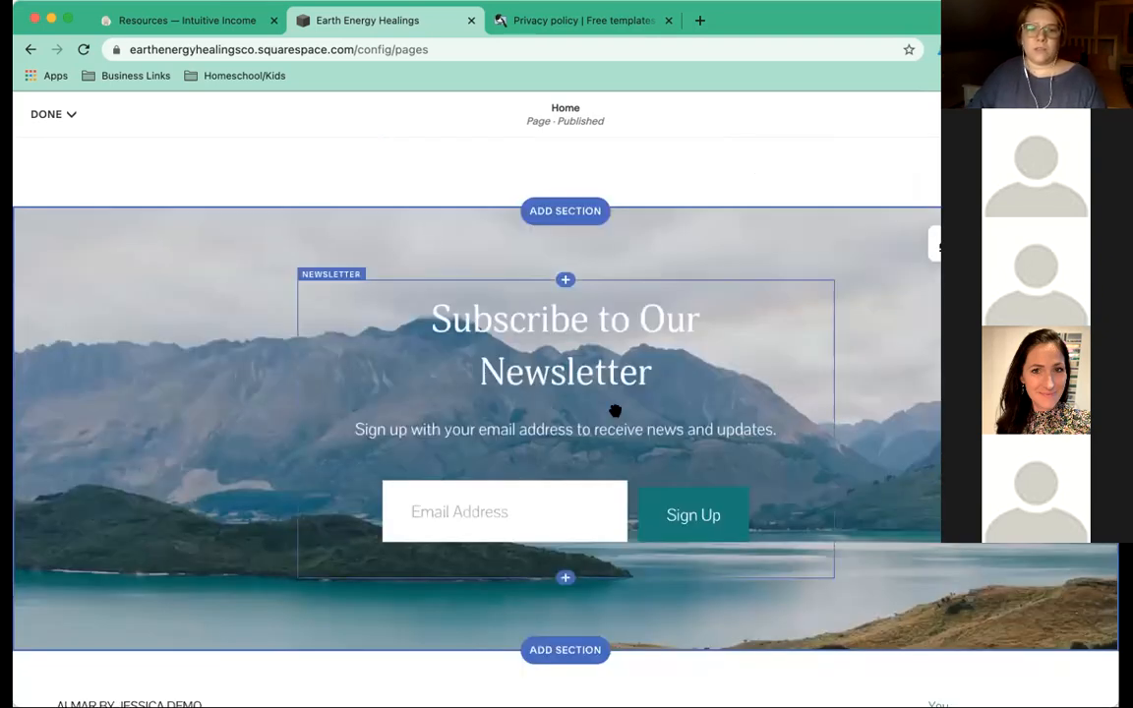
pyautogui.scroll(-4, 615, 410)
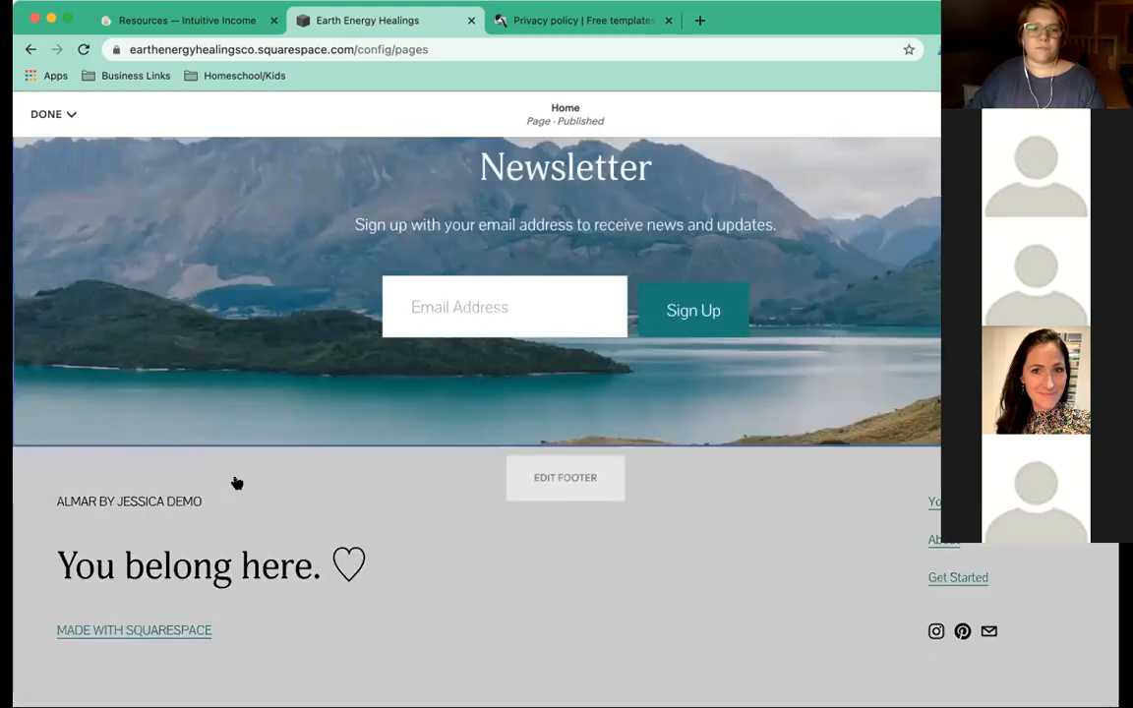
pyautogui.click(235, 482)
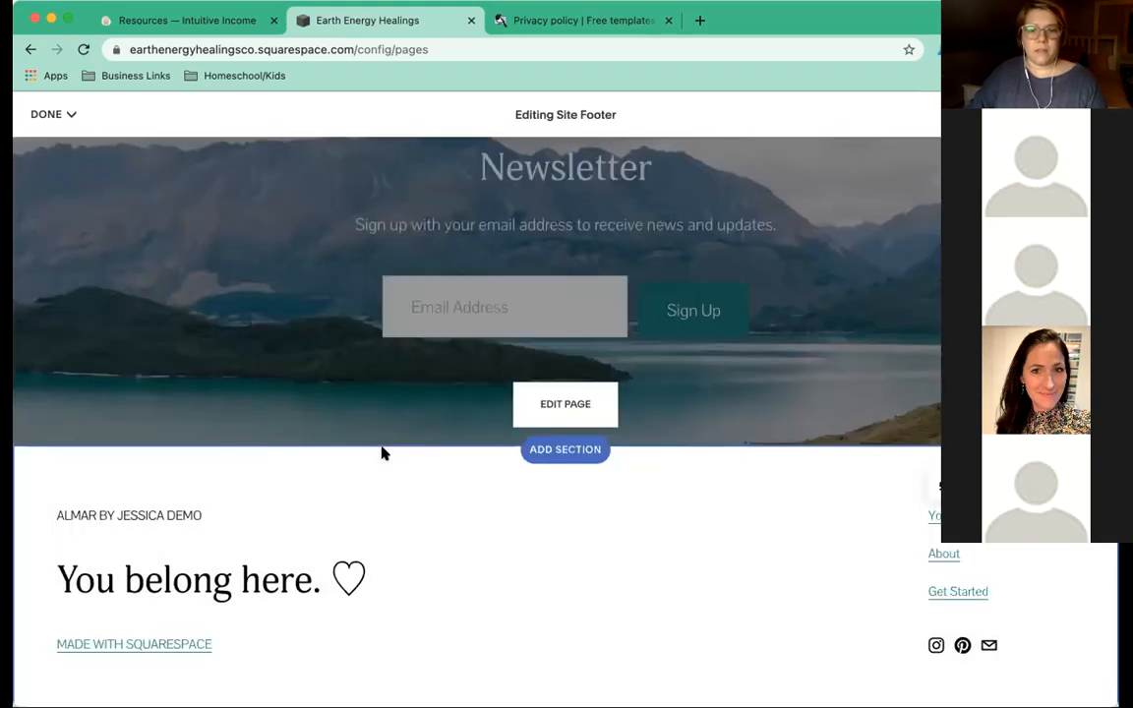
# Delete the footer's top credit line, the empty line, and the MADE WITH SQUARESPACE credit.
pyautogui.scroll(-1, 364, 456)
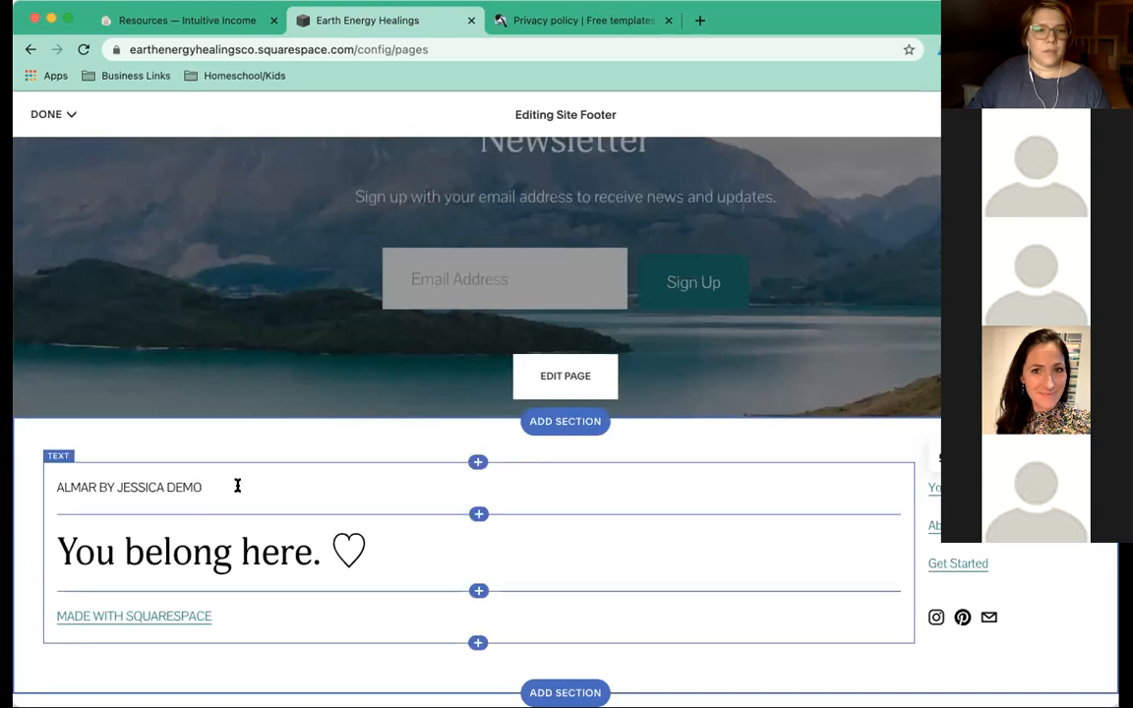
pyautogui.tripleClick(46, 481)
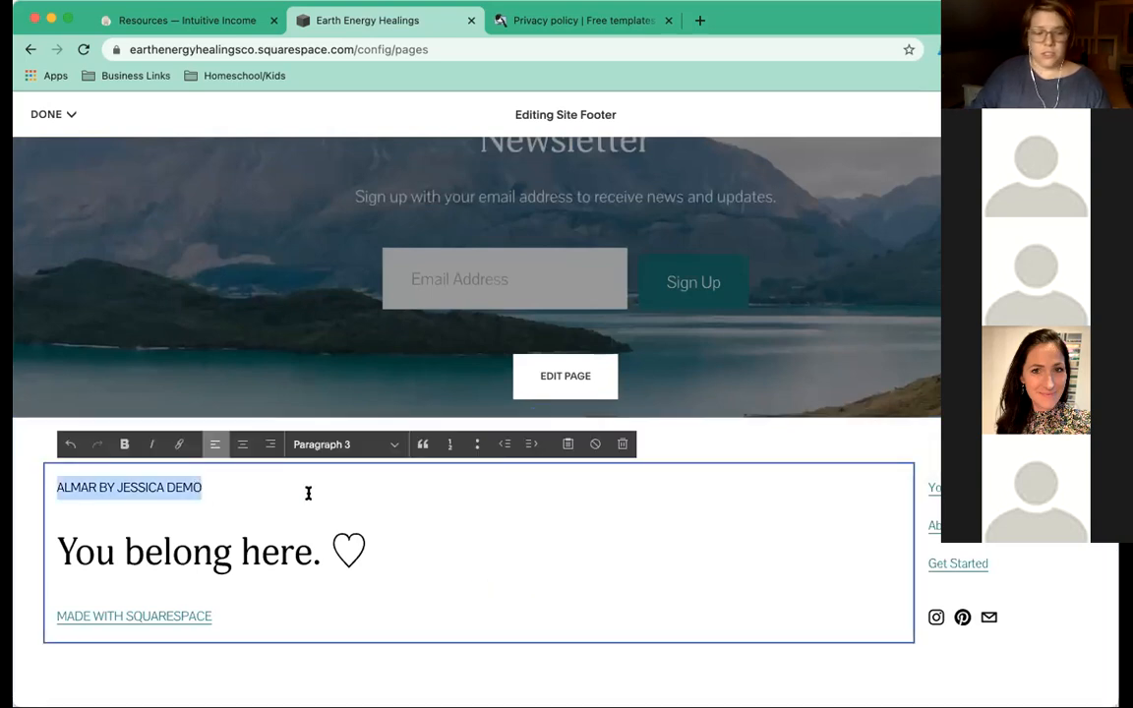
pyautogui.press('BackSpace')
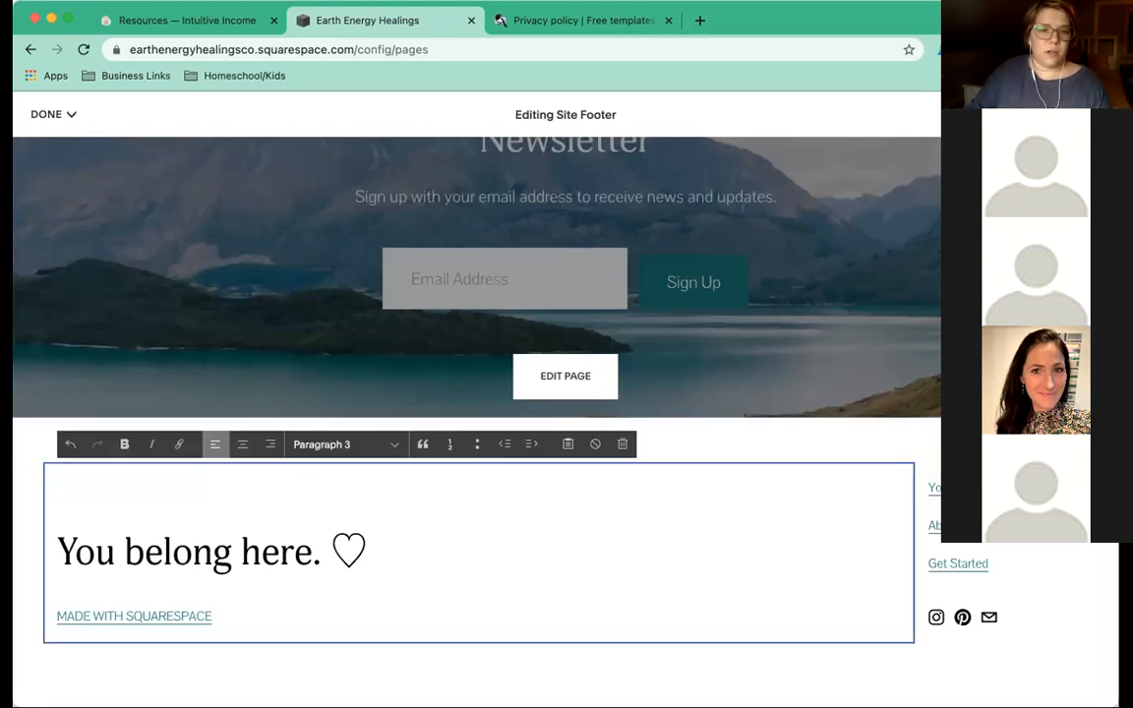
pyautogui.click(59, 550)
pyautogui.press('BackSpace')
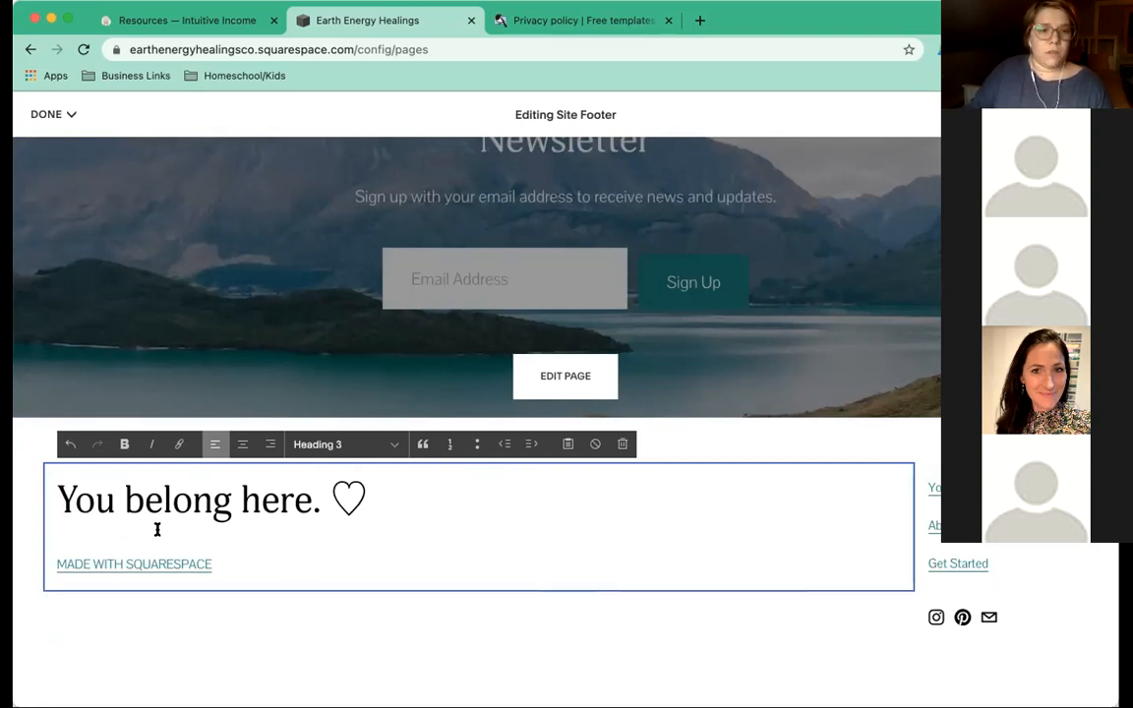
pyautogui.click(245, 563)
pyautogui.click(223, 568)
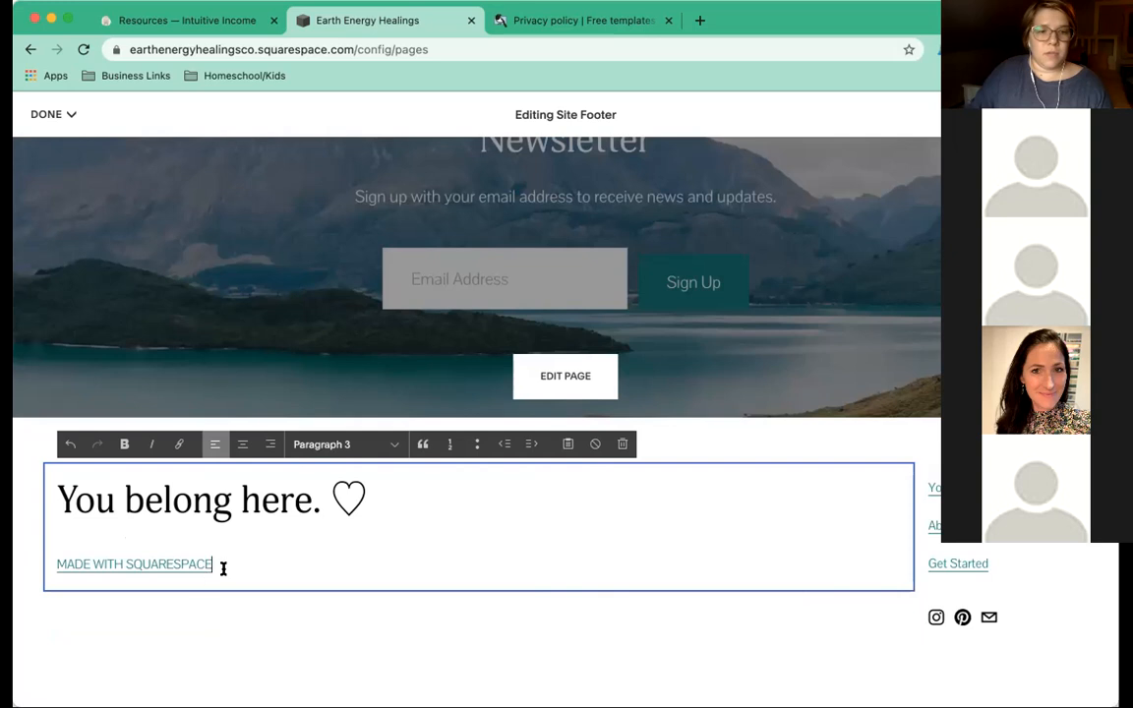
pyautogui.moveTo(220, 568); pyautogui.dragTo(56, 566)
pyautogui.press('BackSpace')
pyautogui.press('BackSpace')
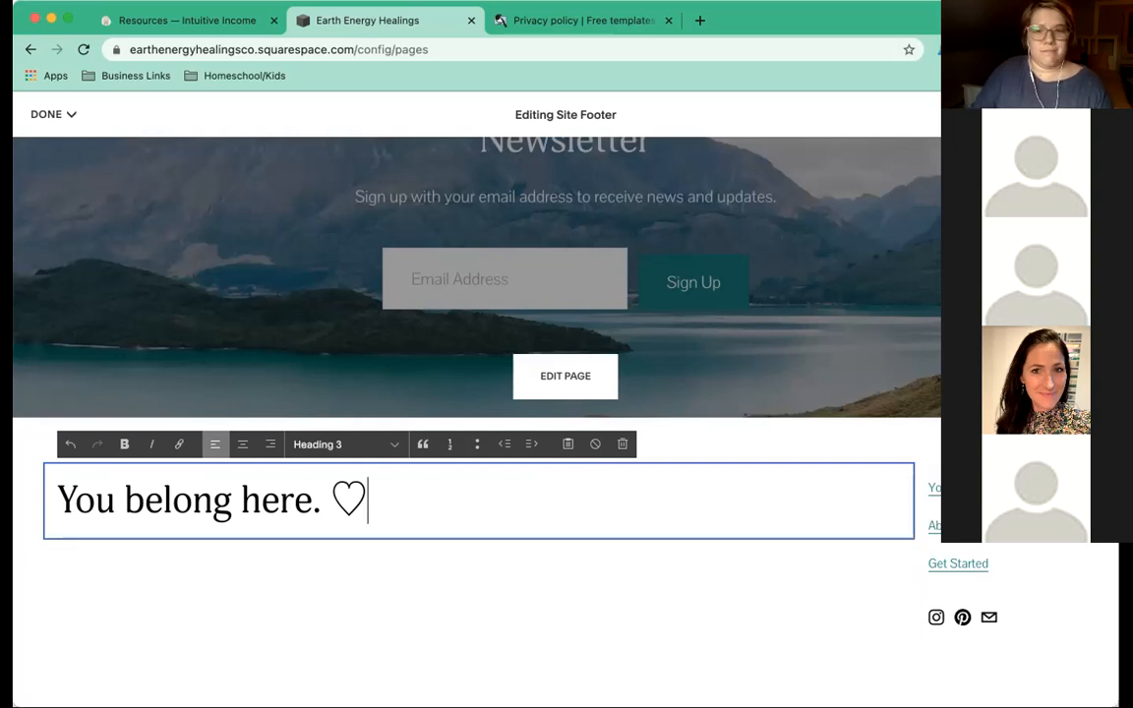
pyautogui.click(791, 557)
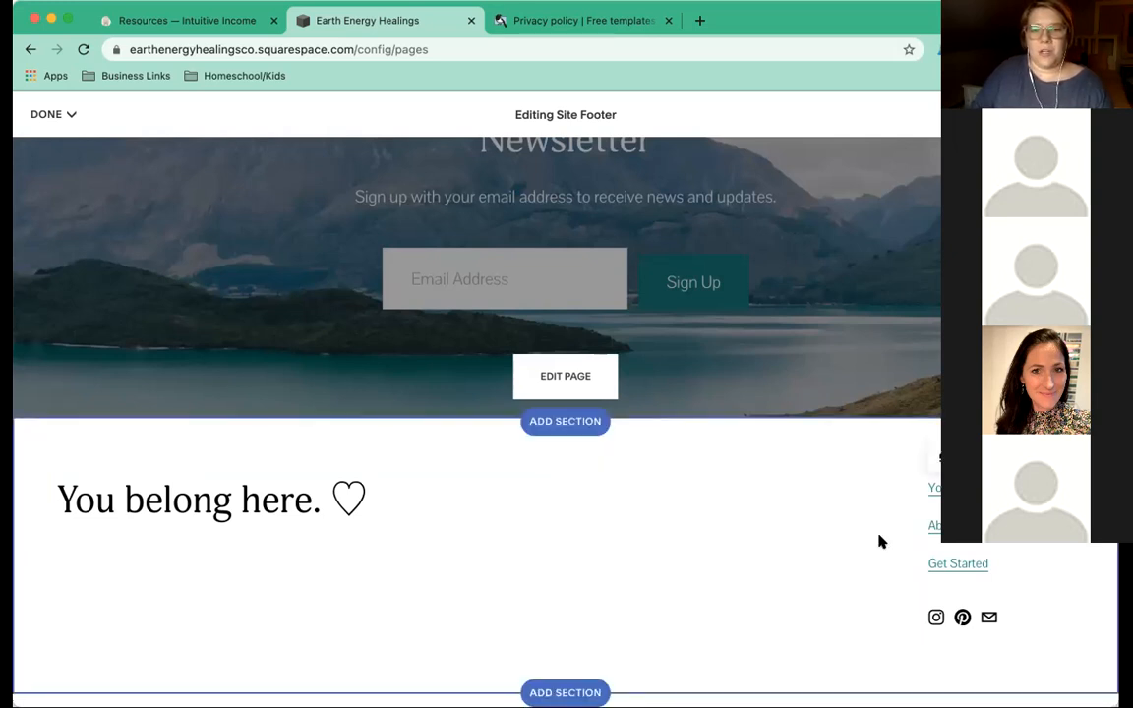
# Replace the footer links with Contact and Privacy, removing About and Get Started.
pyautogui.click(1002, 550)
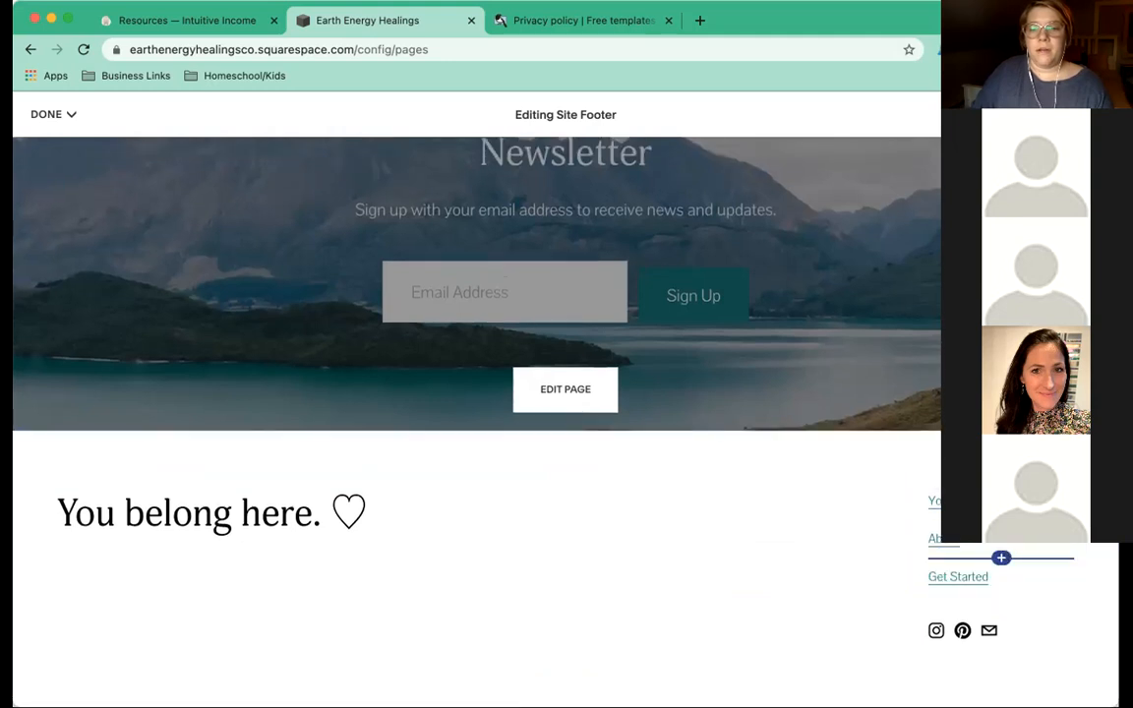
pyautogui.click(1000, 556)
pyautogui.doubleClick(937, 488)
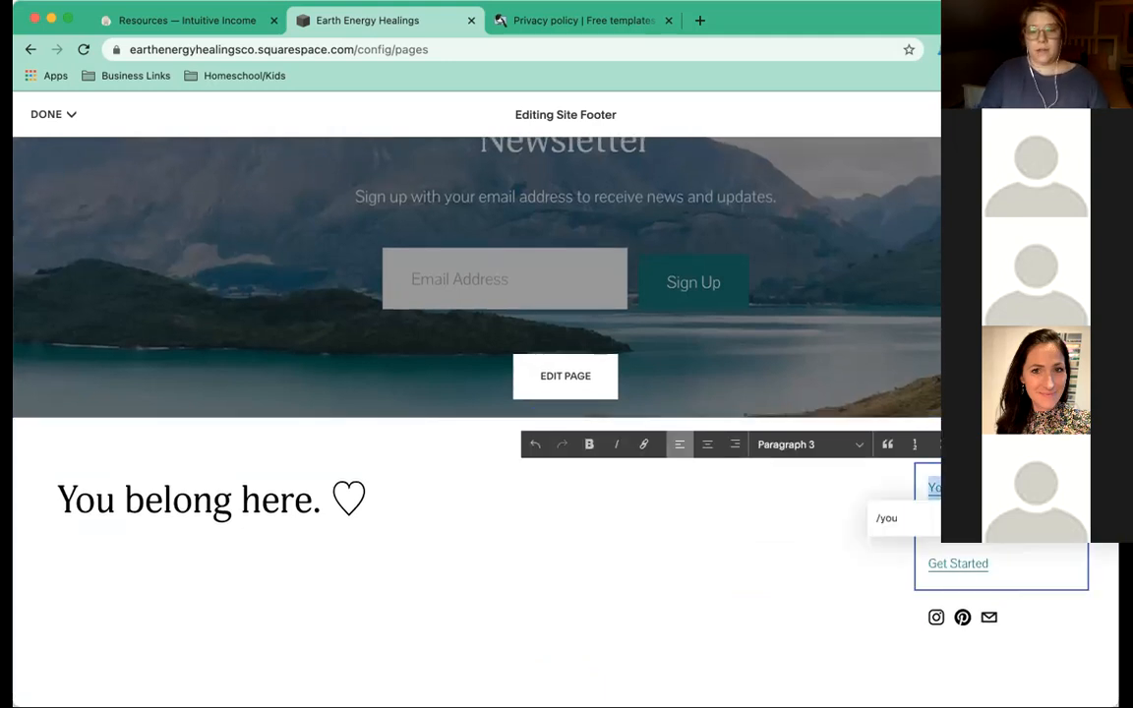
pyautogui.write('Co')
pyautogui.click(998, 562)
pyautogui.click(924, 528)
pyautogui.doubleClick(994, 558)
pyautogui.press('BackSpace')
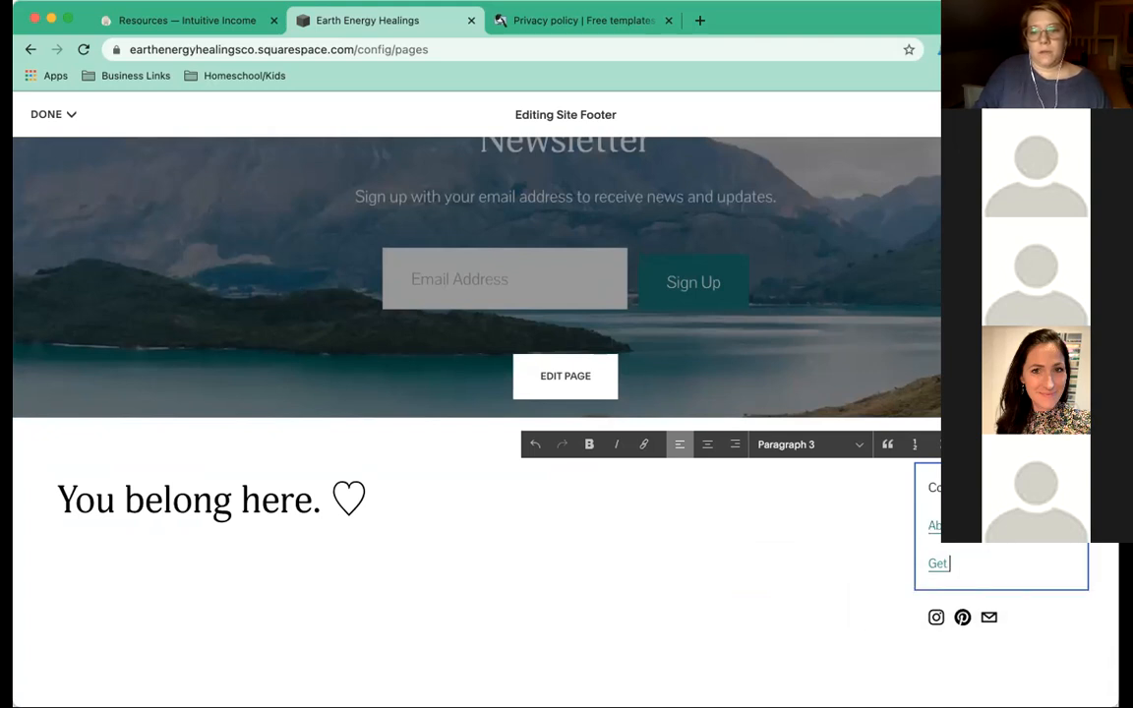
pyautogui.press('BackSpace')
pyautogui.press('BackSpace')
pyautogui.press('BackSpace')
pyautogui.press('BackSpace')
pyautogui.press('BackSpace')
pyautogui.press('BackSpace')
pyautogui.press('BackSpace')
pyautogui.press('BackSpace')
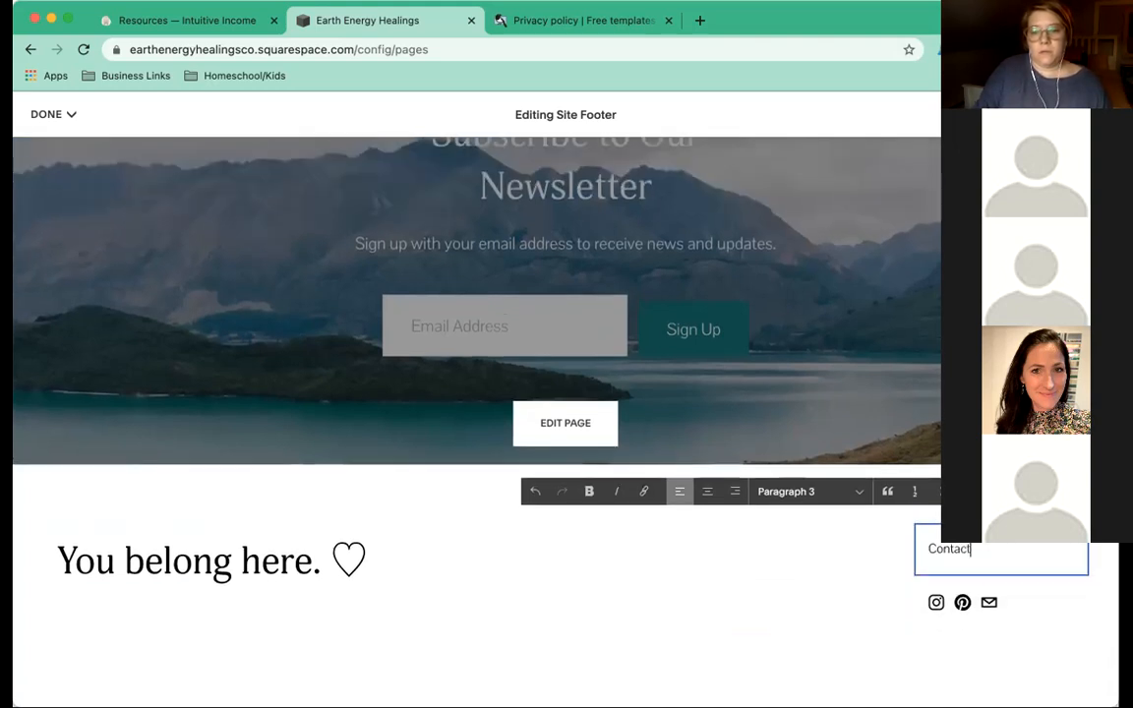
pyautogui.press('Return')
pyautogui.write('Privacy')
# Set the Contact and Privacy lines to Paragraph 2 style.
pyautogui.moveTo(971, 543); pyautogui.dragTo(814, 498)
pyautogui.click(814, 479)
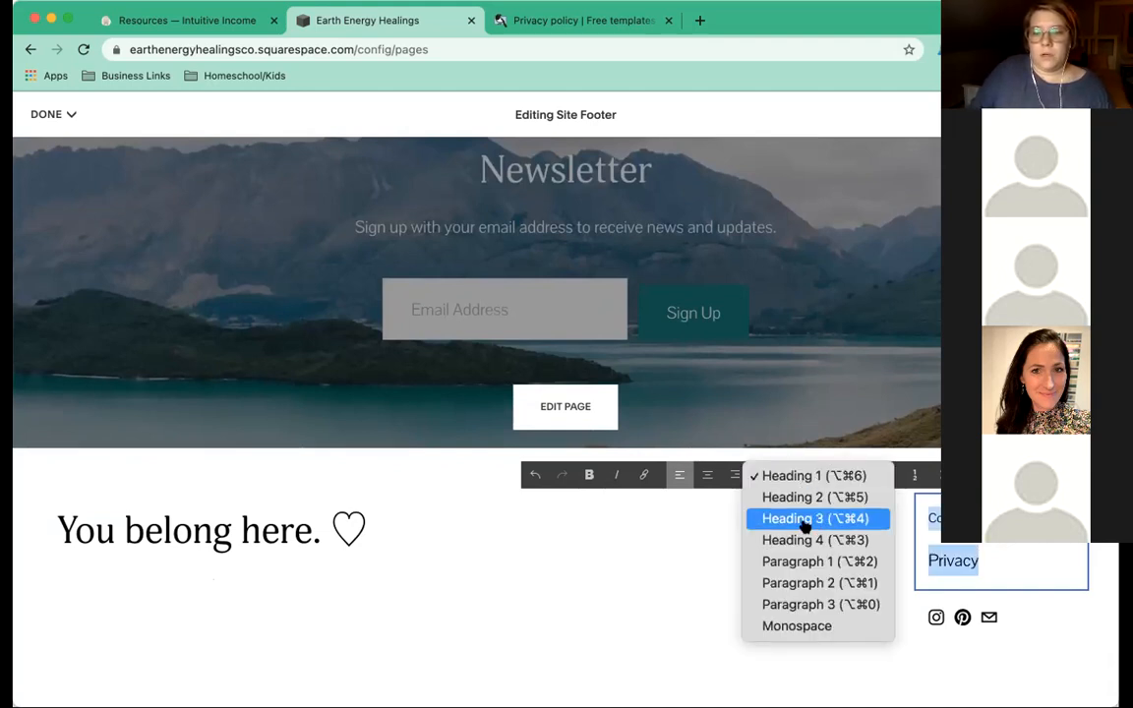
pyautogui.click(796, 583)
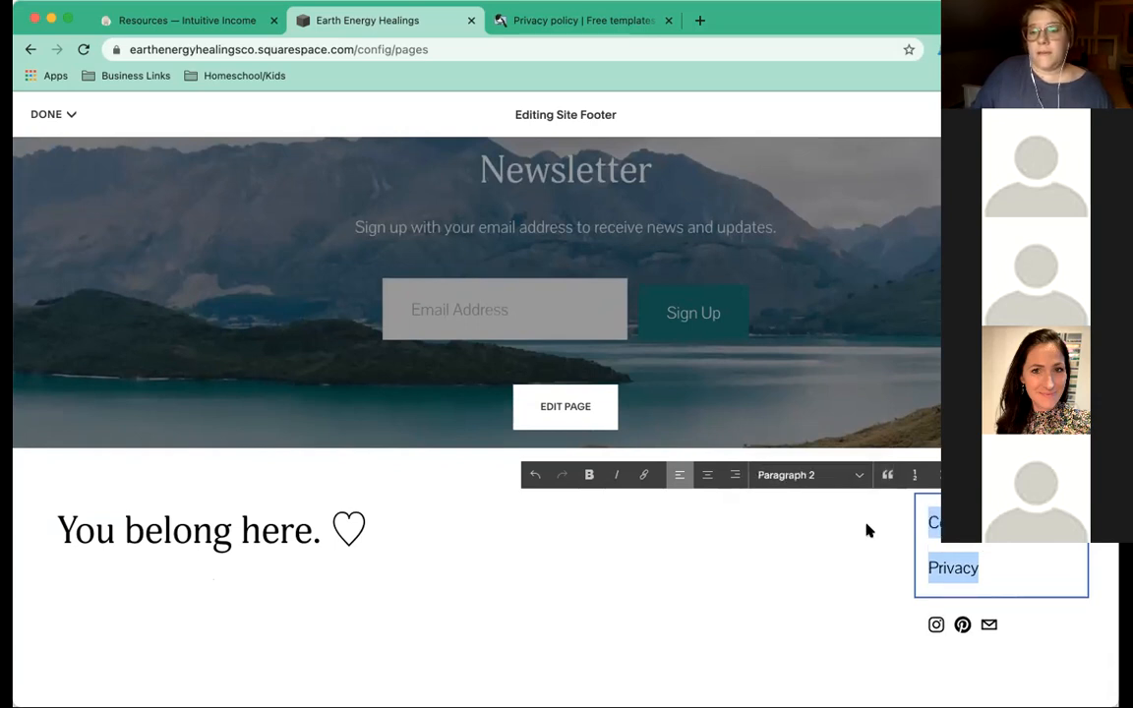
pyautogui.moveTo(984, 524); pyautogui.dragTo(930, 522)
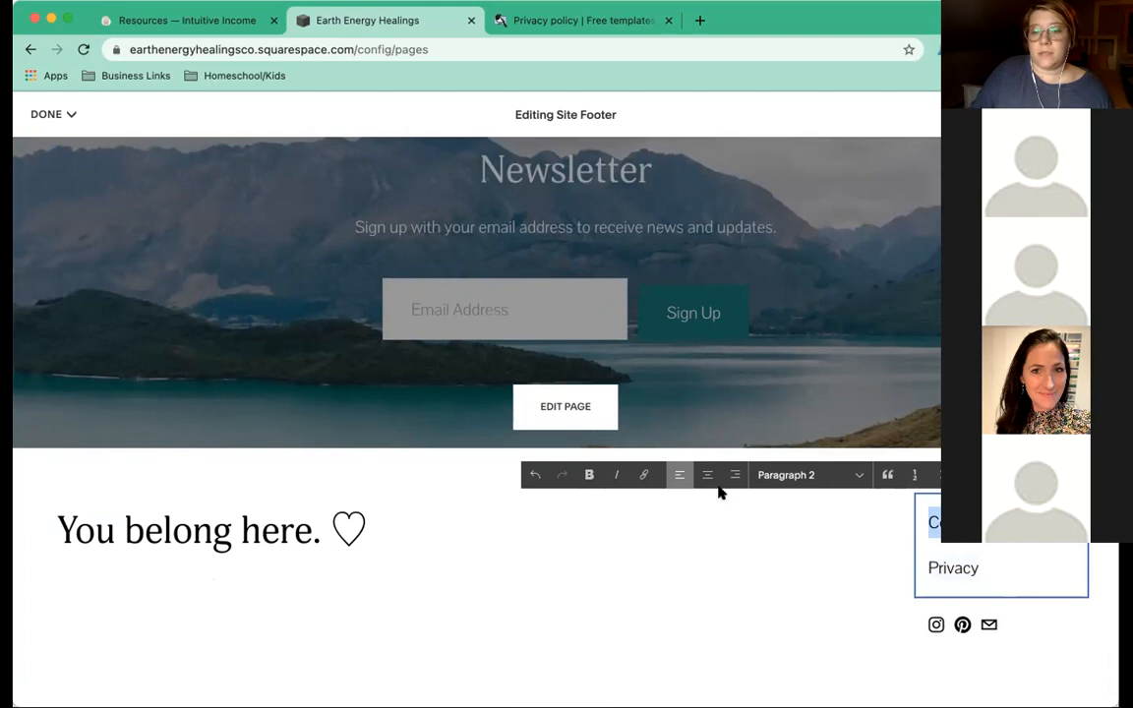
# Link the footer's Contact line to the /contact page, opening in a new window.
pyautogui.click(645, 475)
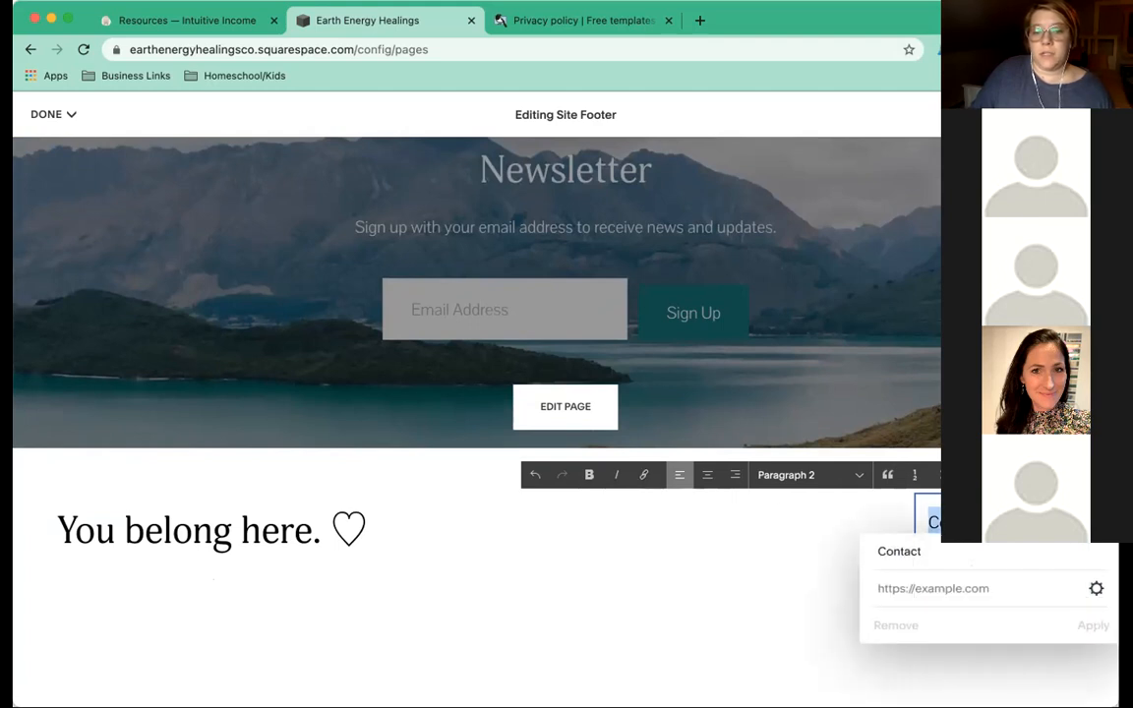
pyautogui.click(1096, 588)
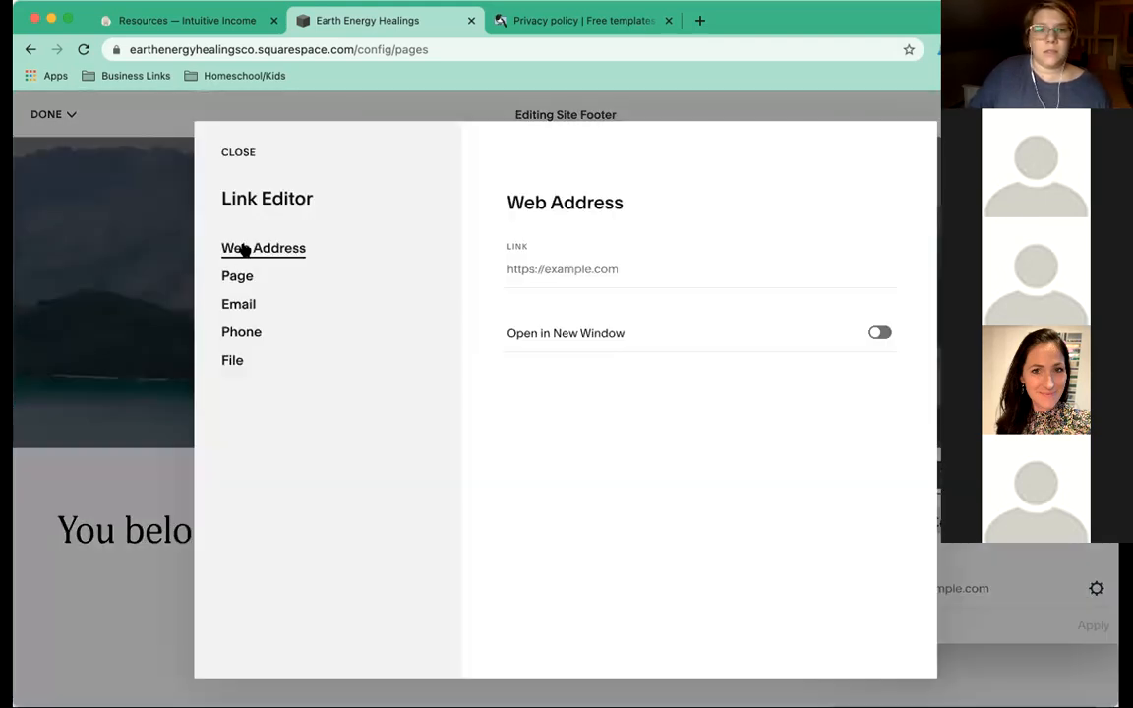
pyautogui.click(349, 275)
pyautogui.click(564, 292)
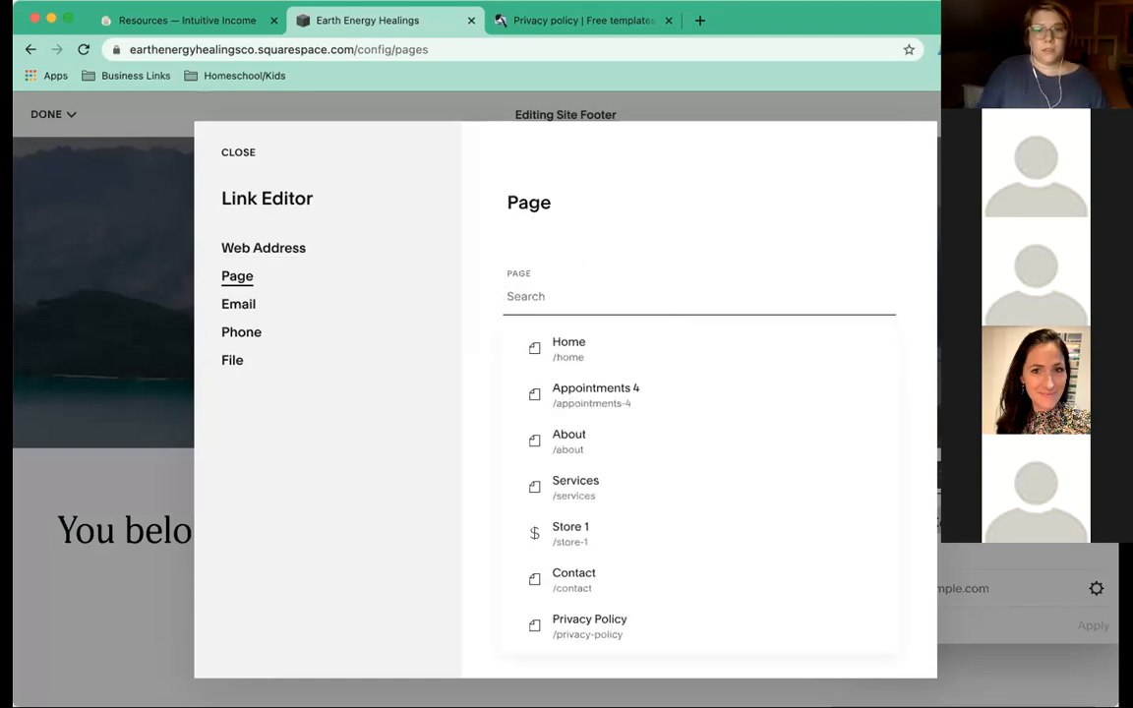
pyautogui.write('/con')
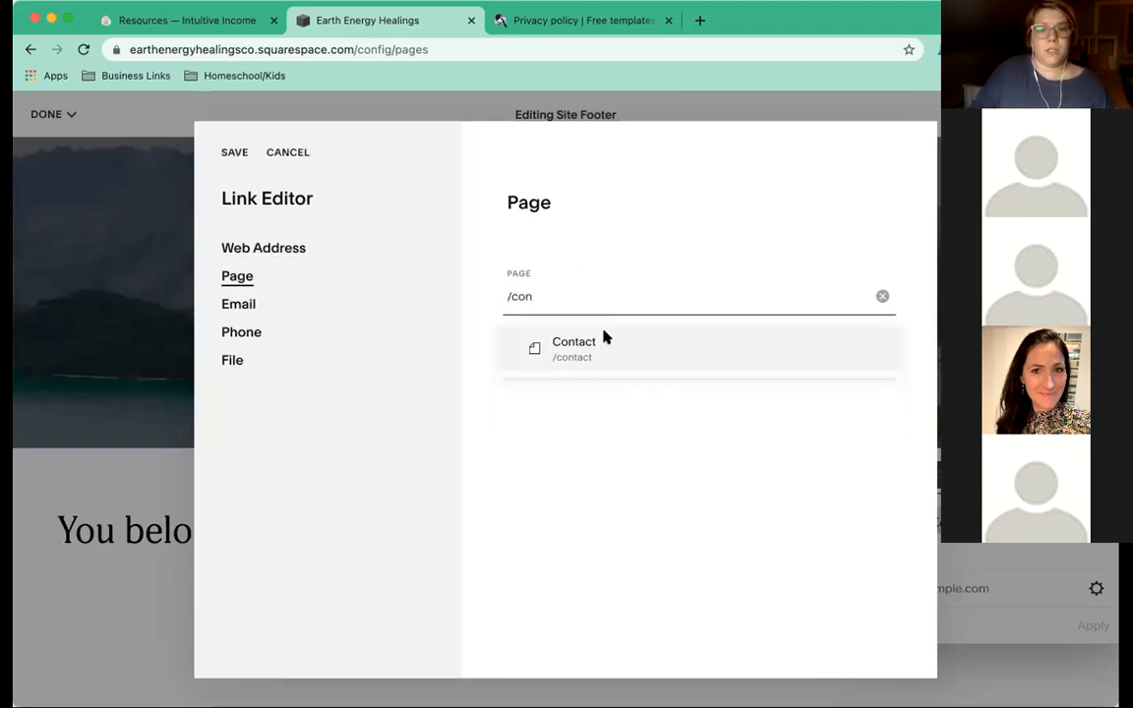
pyautogui.click(604, 338)
pyautogui.click(880, 360)
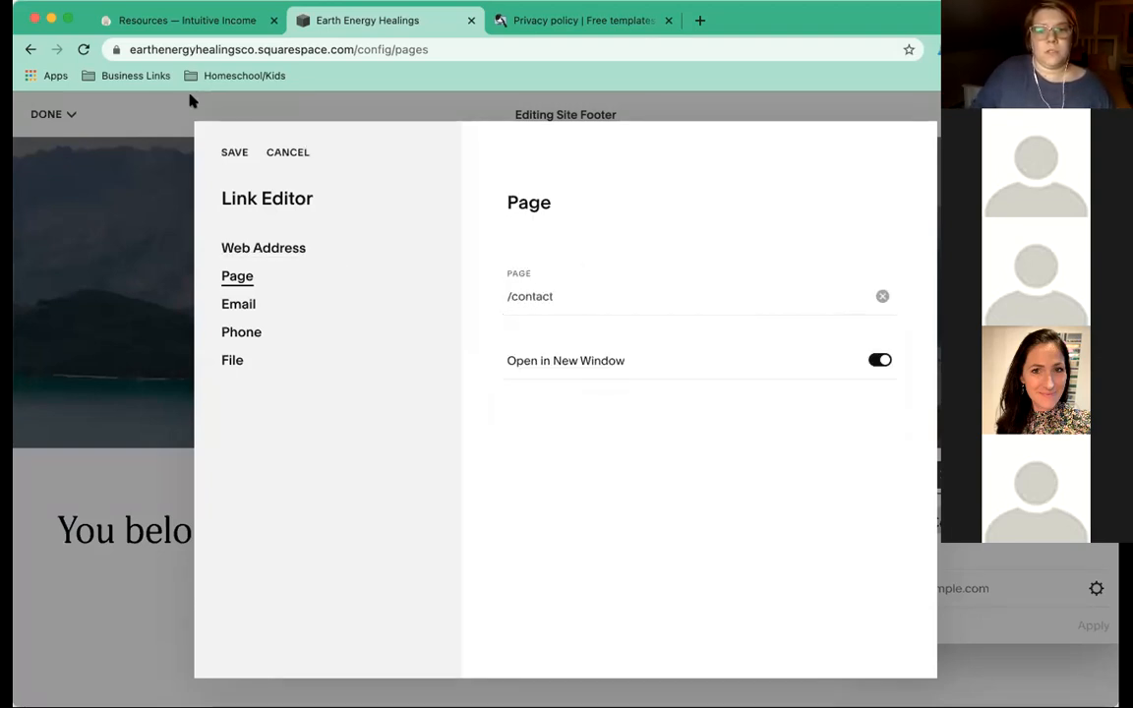
pyautogui.click(232, 154)
pyautogui.scroll(-1, 818, 527)
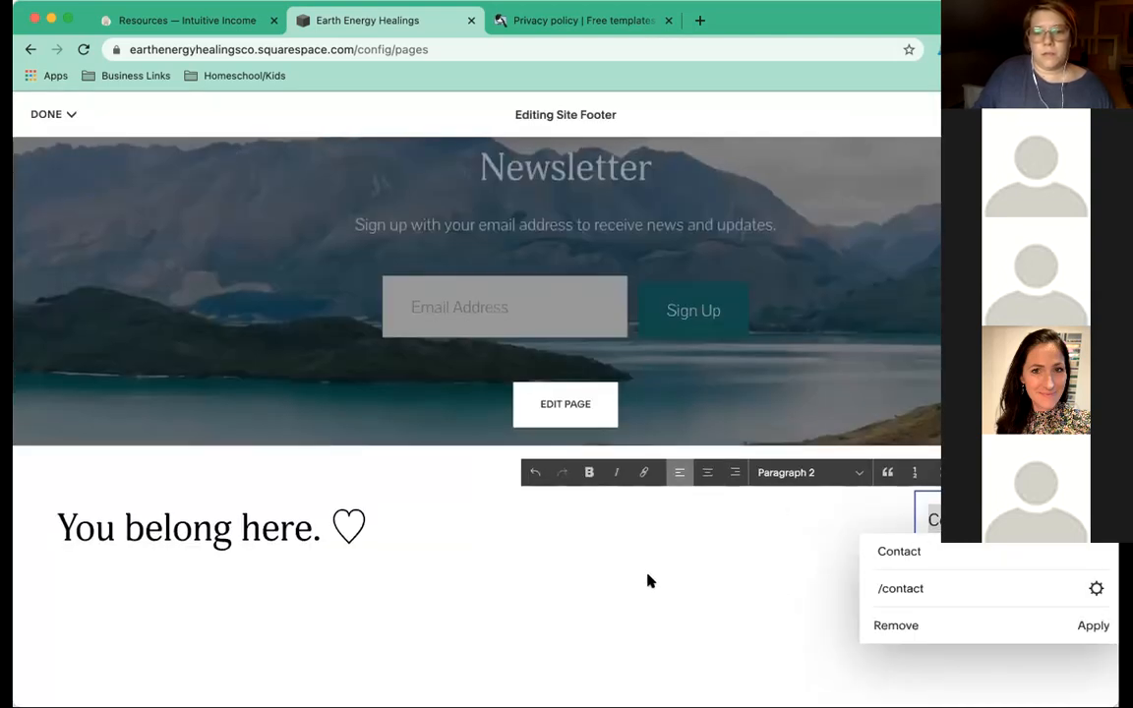
pyautogui.click(1092, 626)
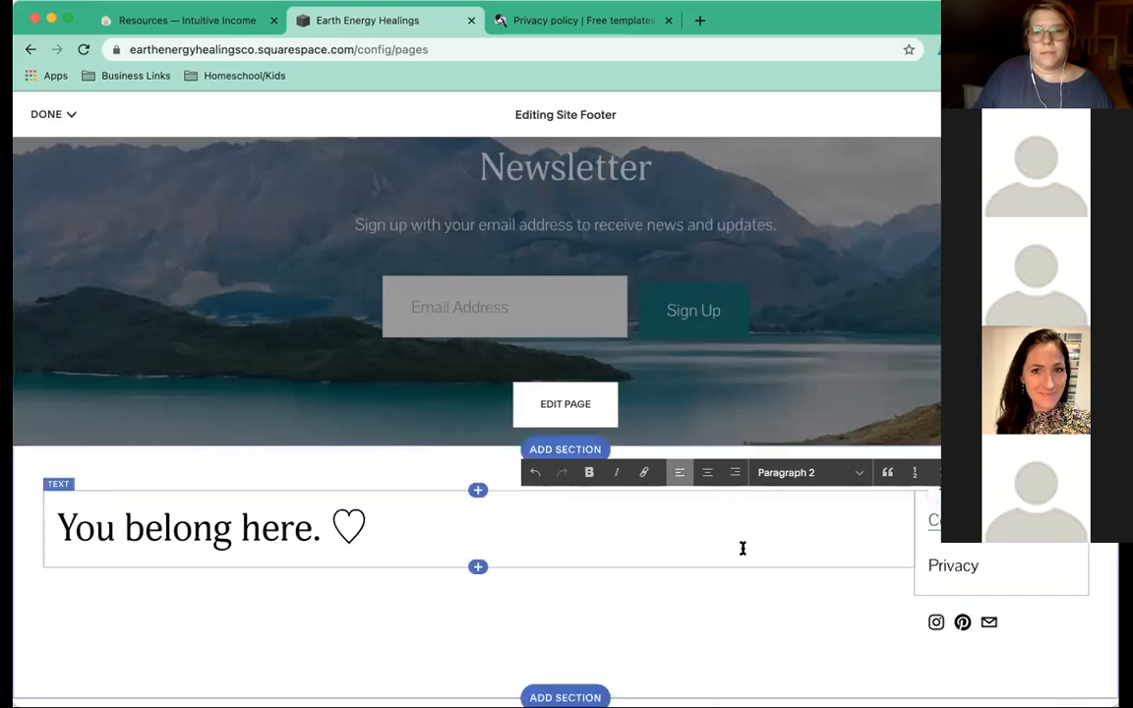
# Save the footer changes, then save the Home page edits and exit the editor.
pyautogui.click(56, 116)
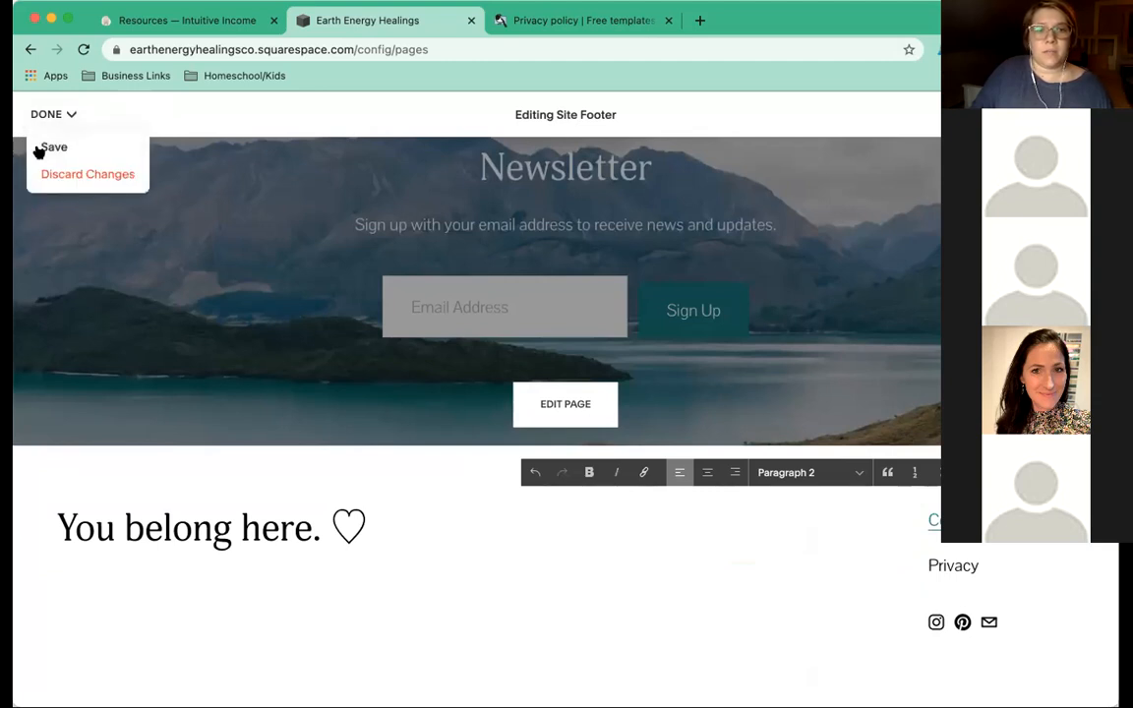
pyautogui.click(40, 147)
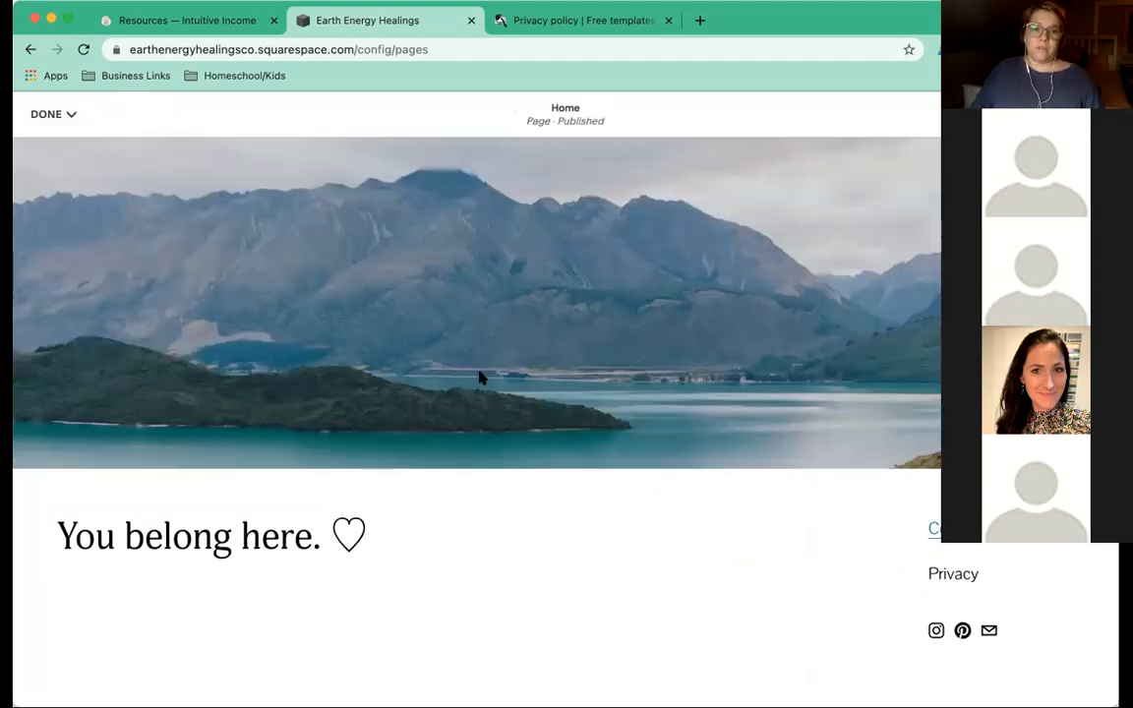
pyautogui.scroll(3, 481, 373)
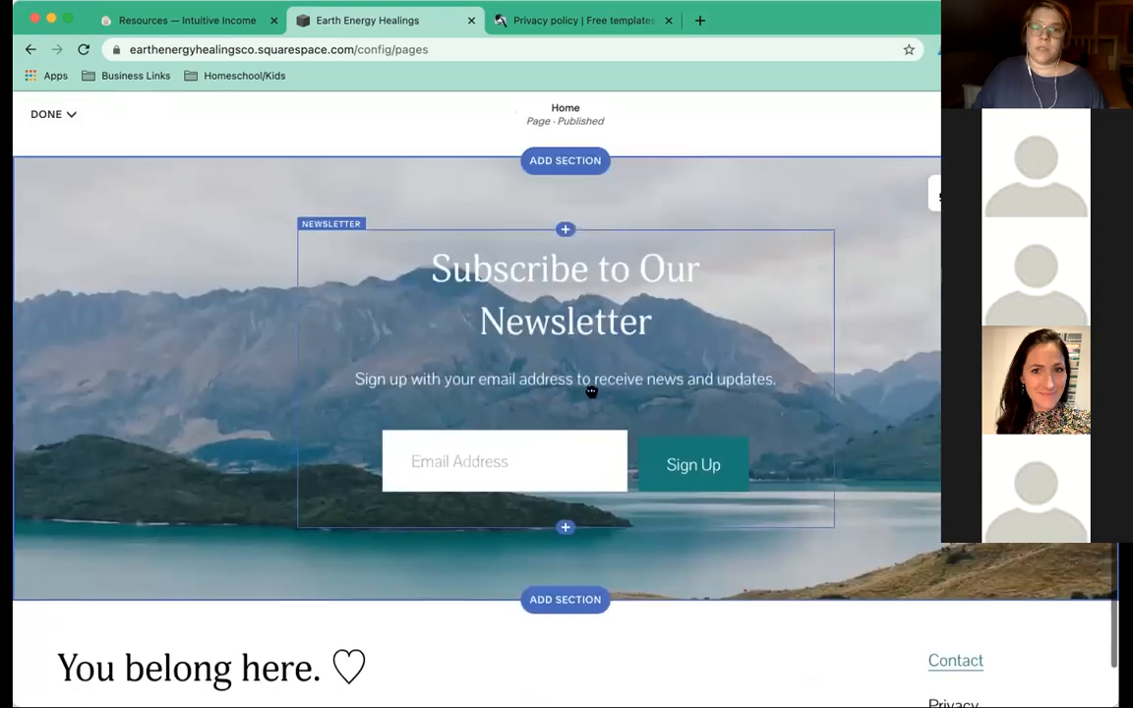
pyautogui.scroll(1, 503, 364)
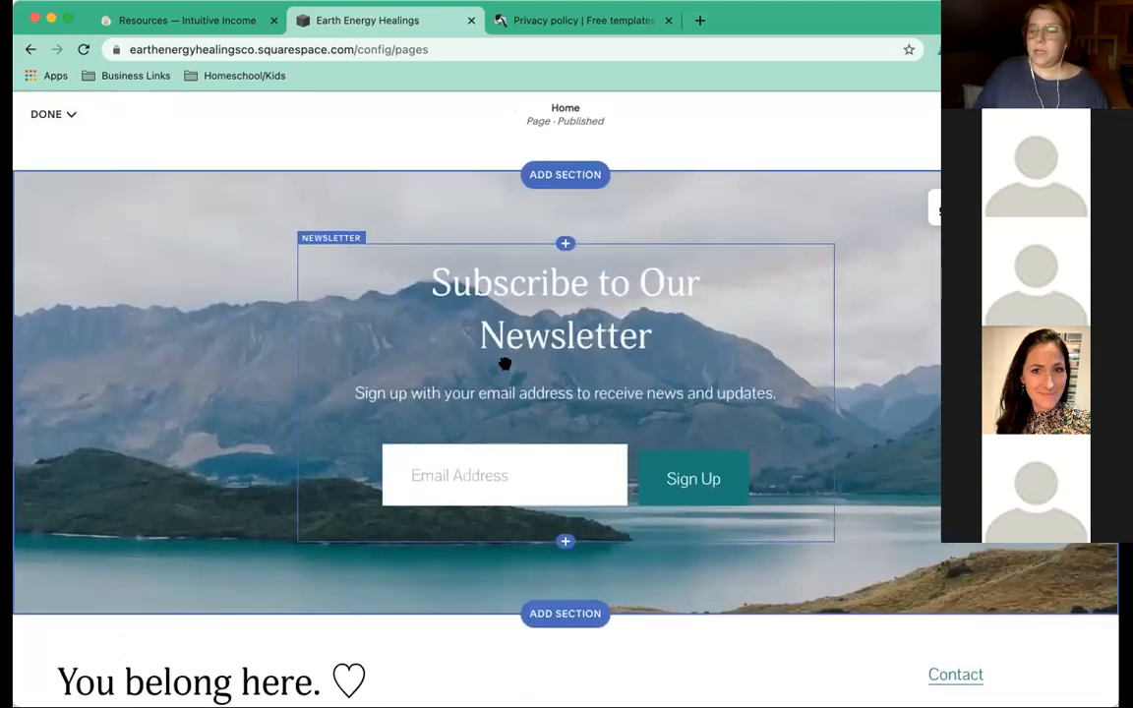
pyautogui.scroll(4, 504, 364)
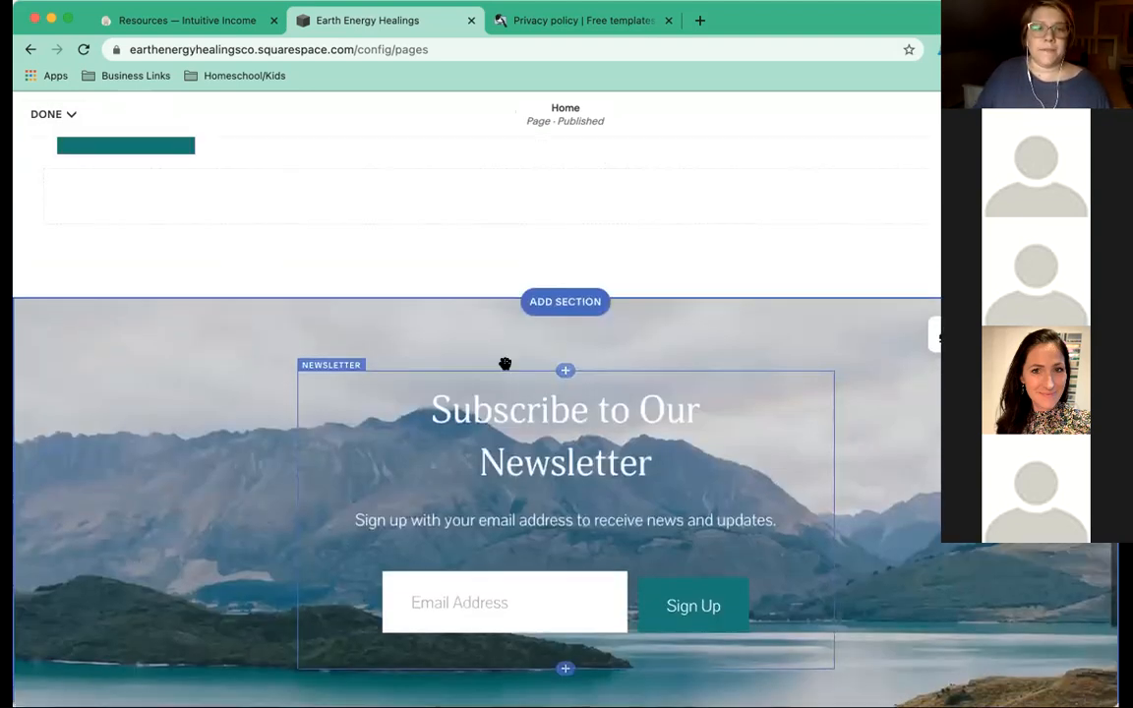
pyautogui.scroll(10, 504, 363)
pyautogui.scroll(12, 504, 364)
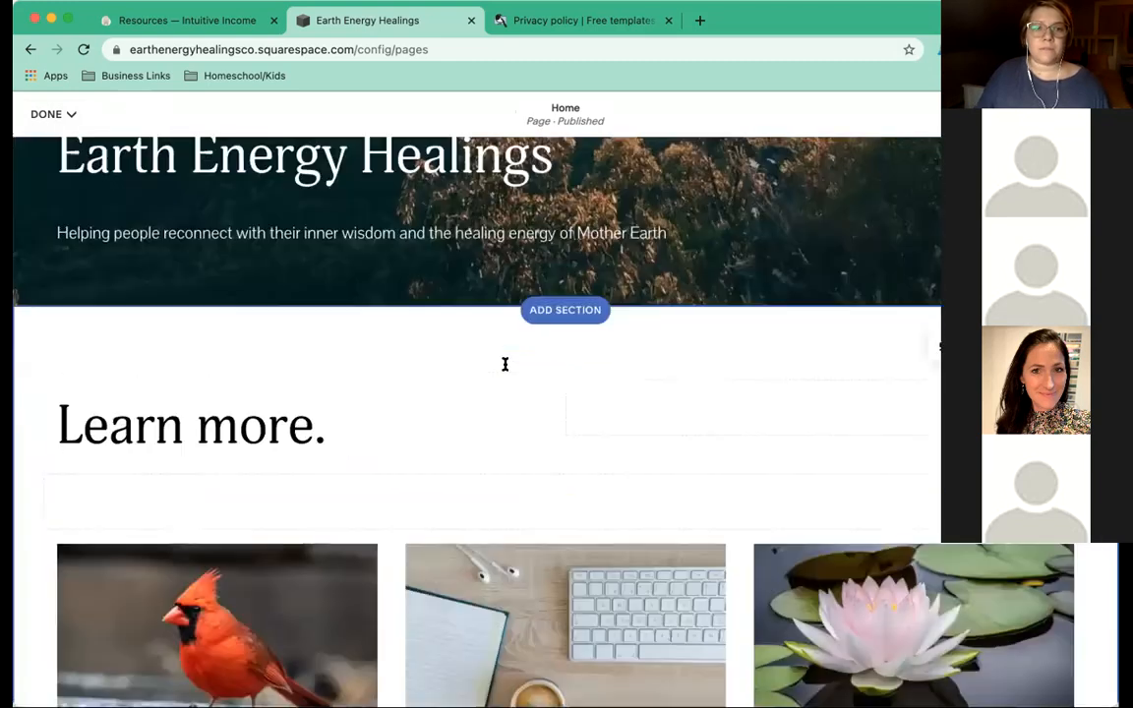
pyautogui.scroll(8, 504, 364)
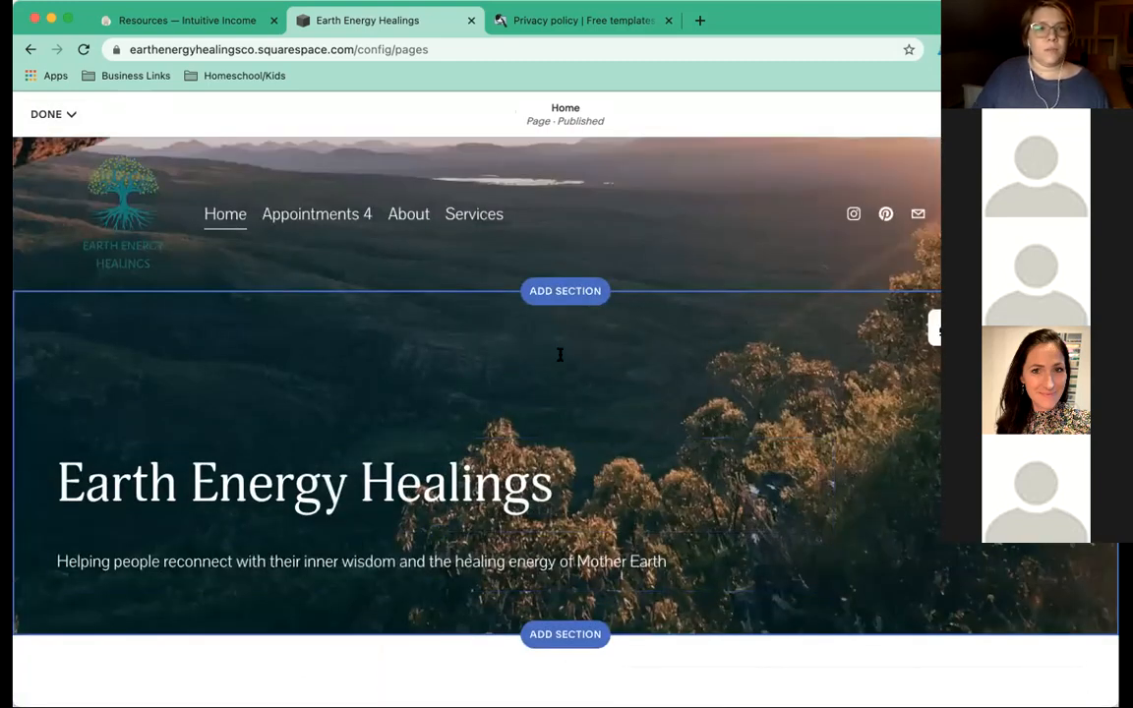
pyautogui.click(69, 117)
pyautogui.click(53, 146)
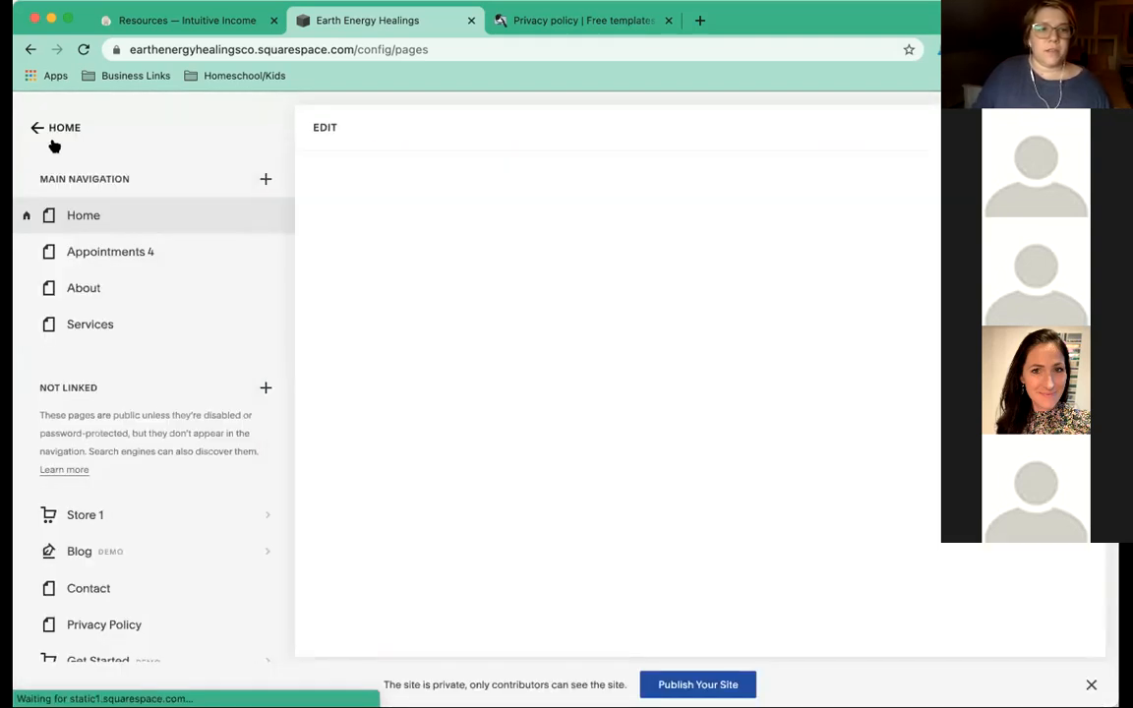
# Delete the Appointments 4 and Services pages from the main navigation.
pyautogui.click(22, 249)
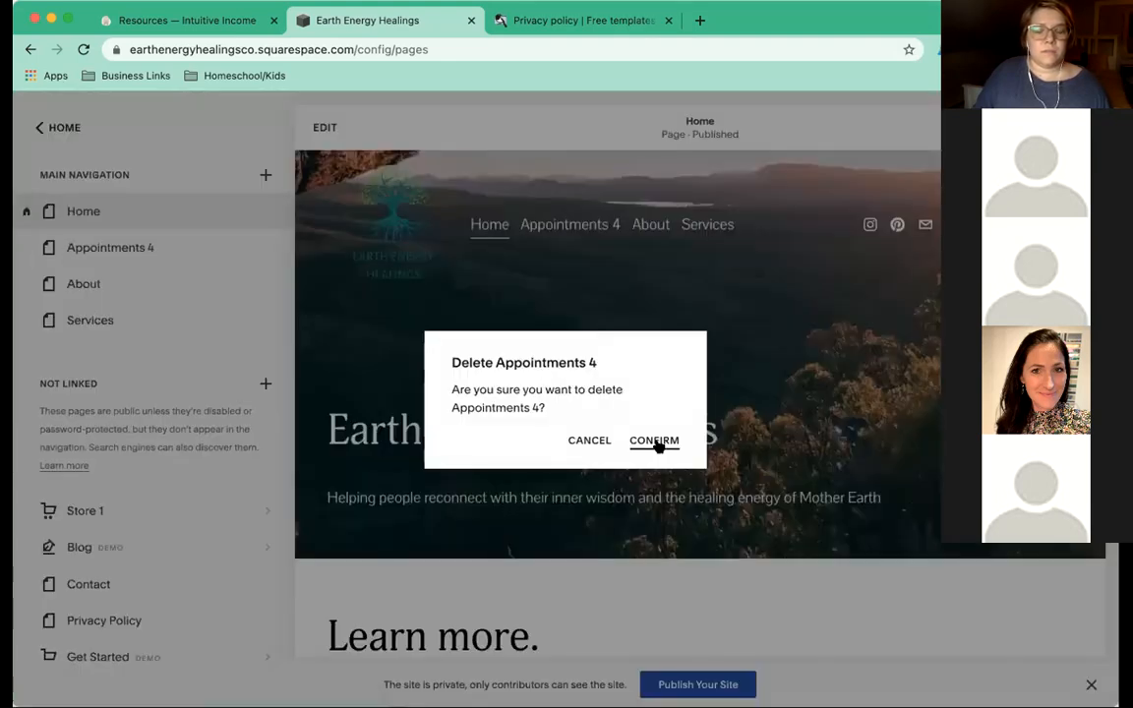
pyautogui.click(656, 442)
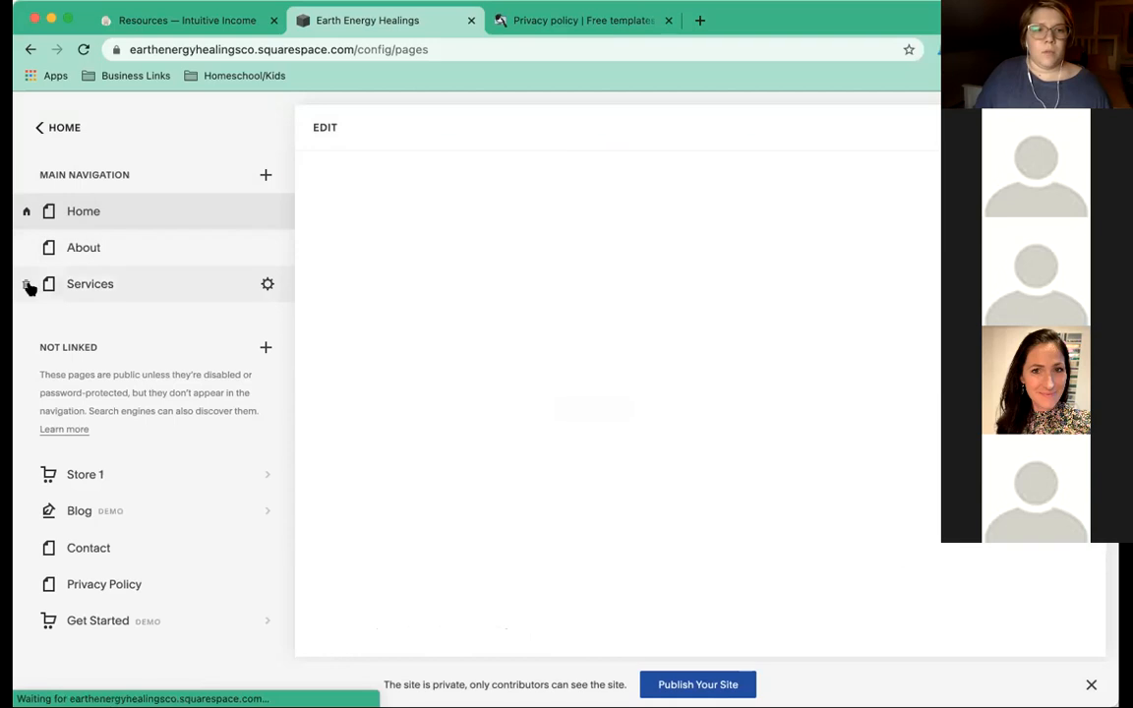
pyautogui.click(27, 284)
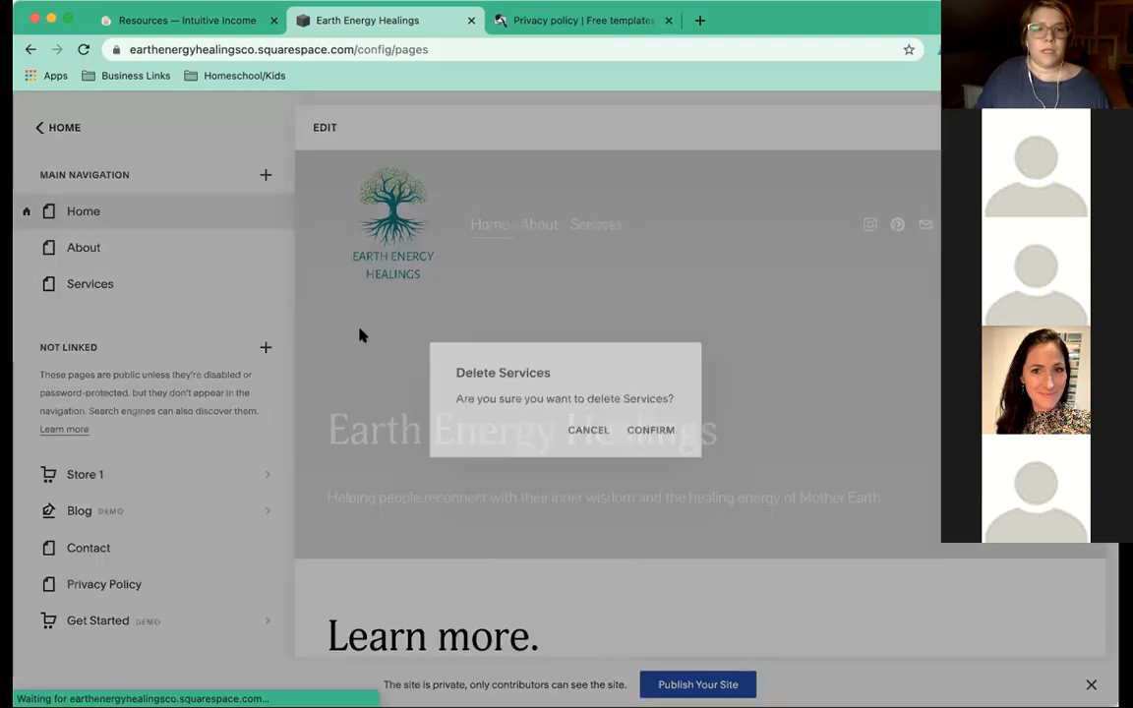
pyautogui.click(654, 432)
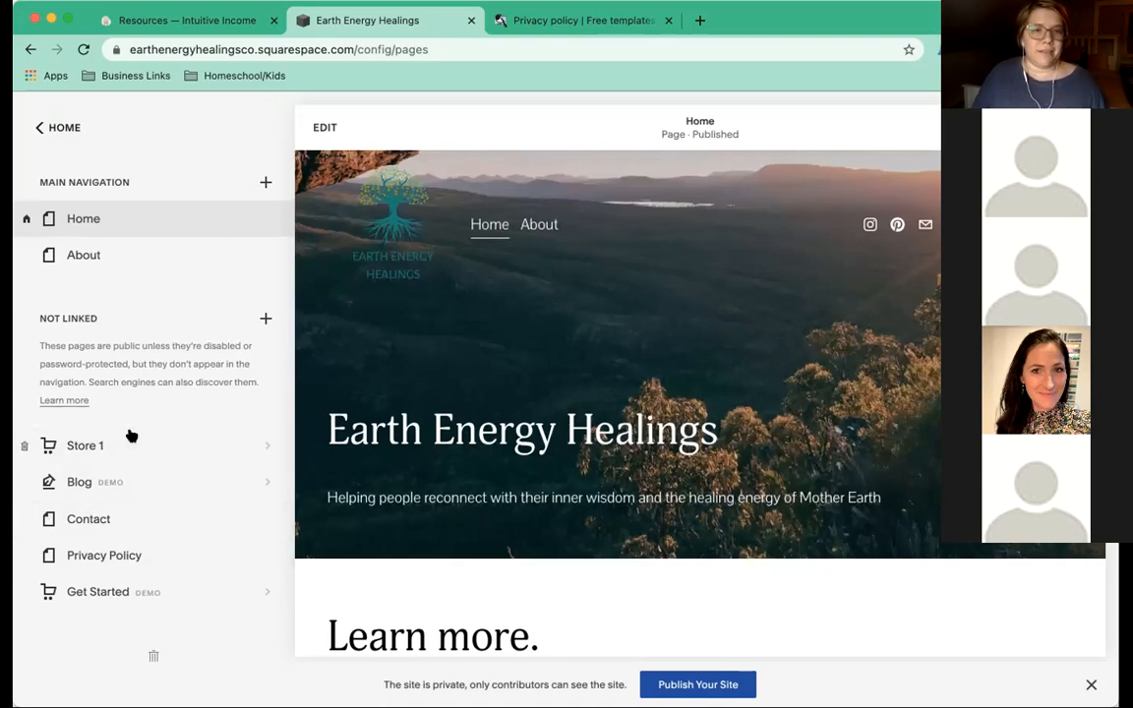
# Add a new main-navigation page using the Contact 1 page layout.
pyautogui.click(266, 183)
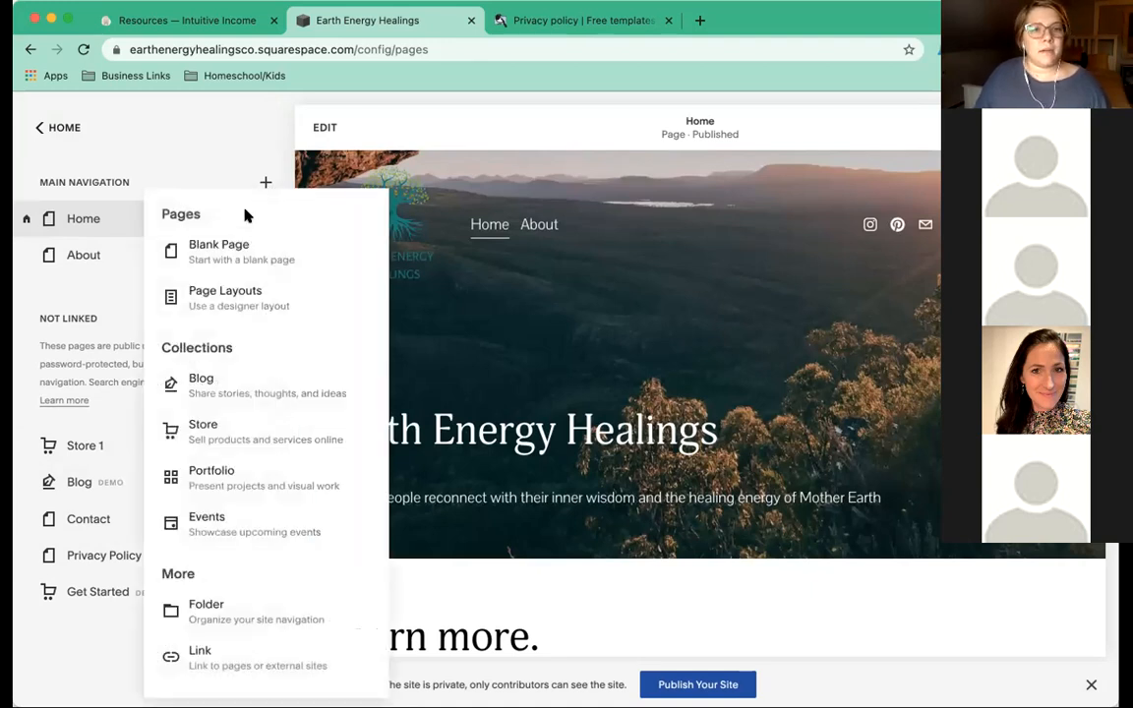
pyautogui.click(236, 292)
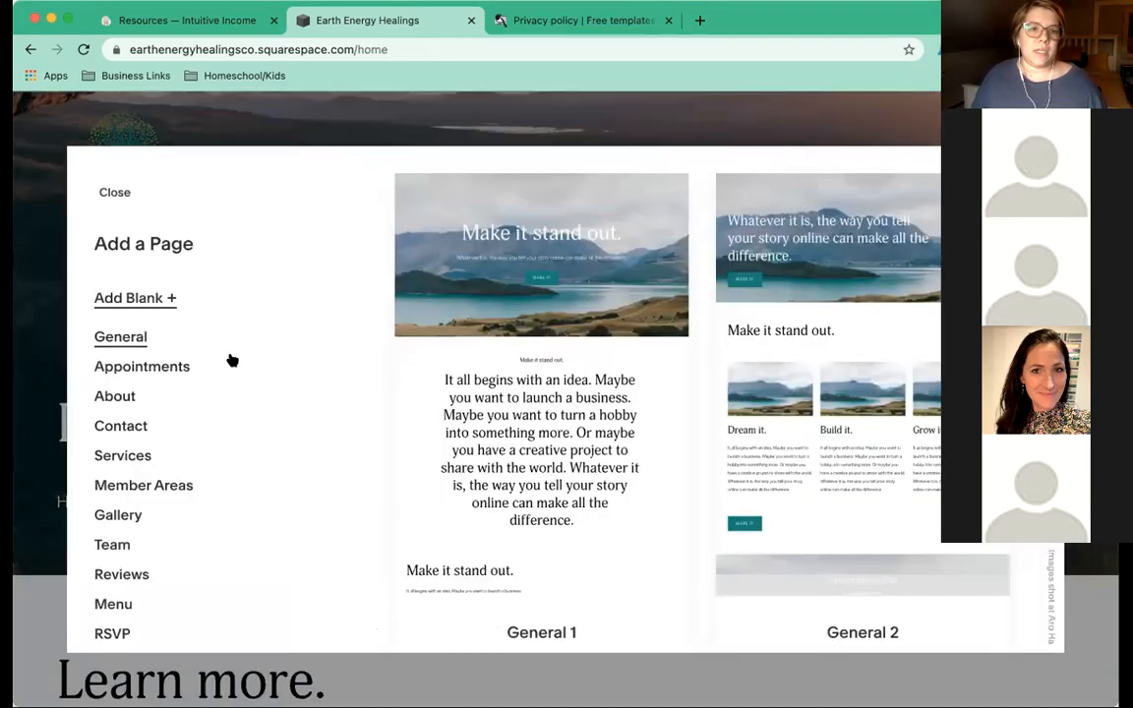
pyautogui.click(113, 428)
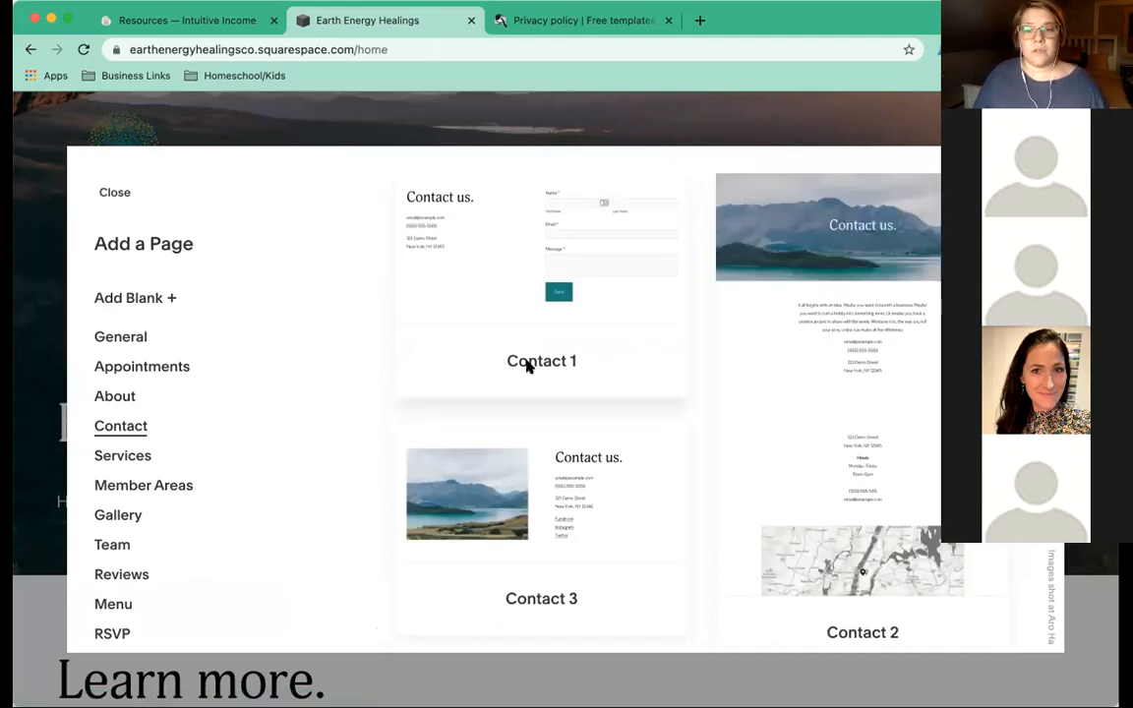
pyautogui.scroll(-5, 528, 366)
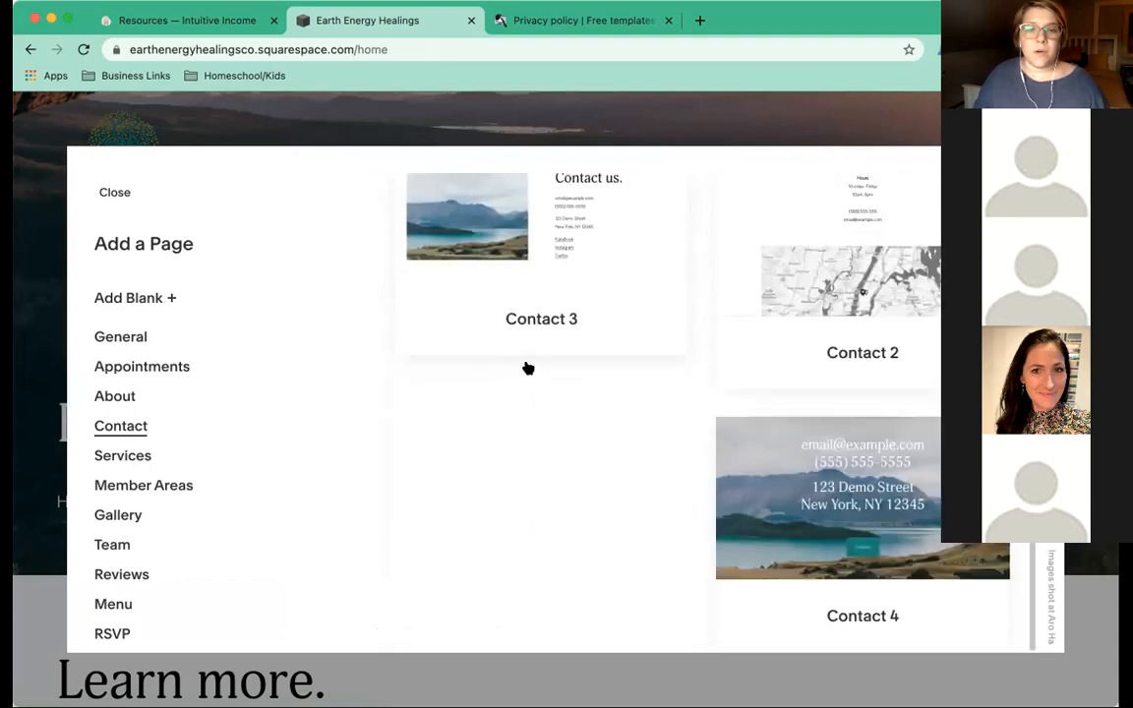
pyautogui.scroll(5, 527, 367)
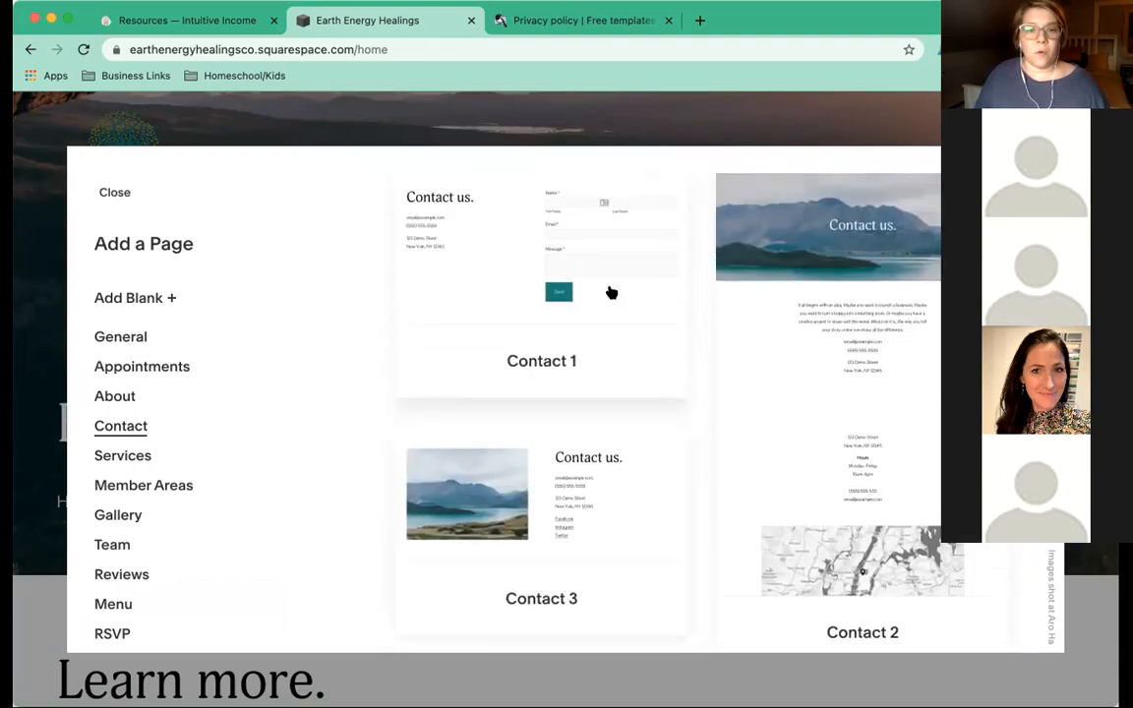
pyautogui.click(515, 280)
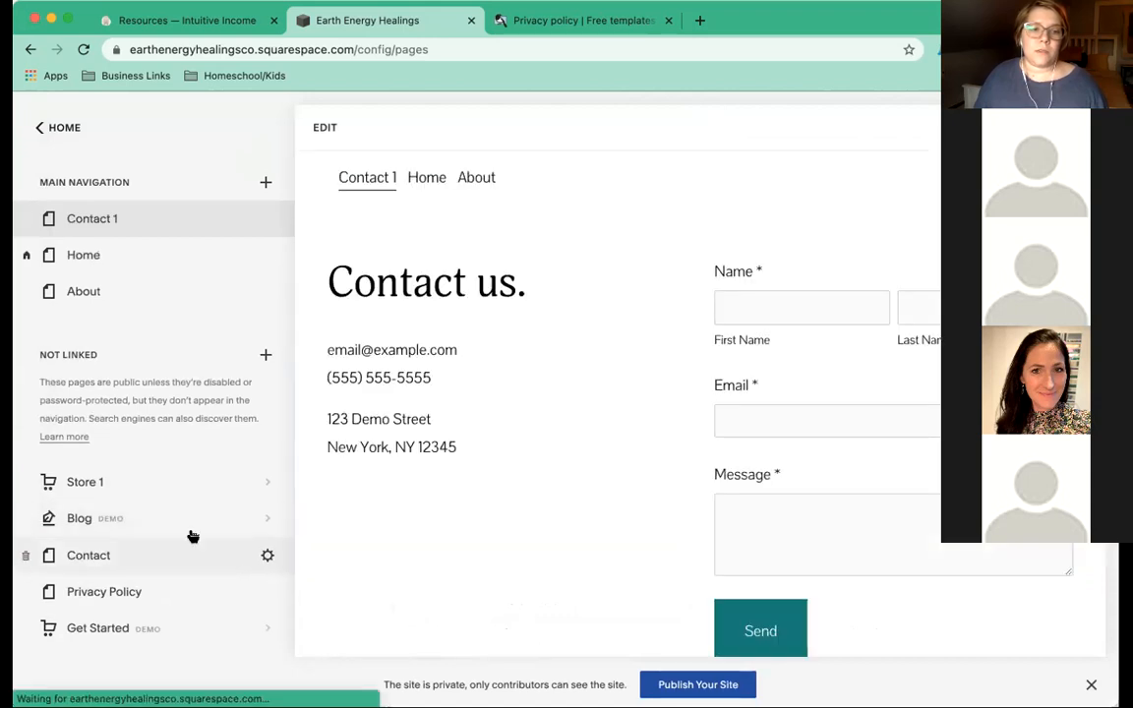
# Delete the old unlinked Contact page and start deleting the Privacy Policy page.
pyautogui.click(25, 556)
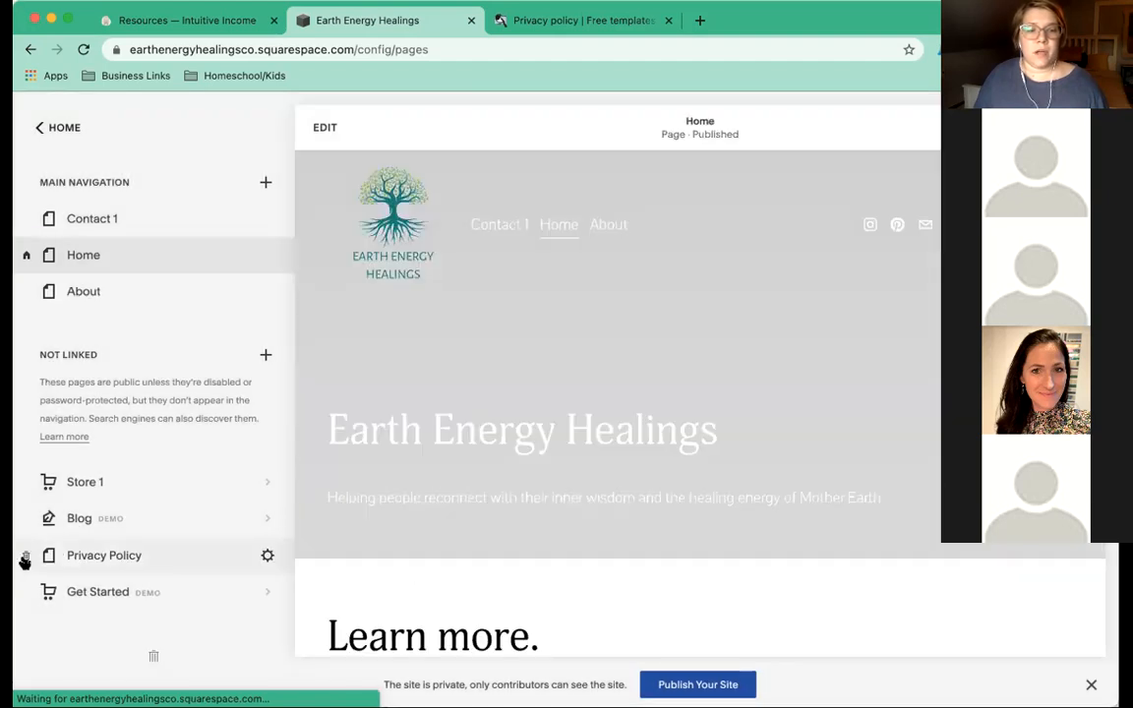
pyautogui.click(24, 558)
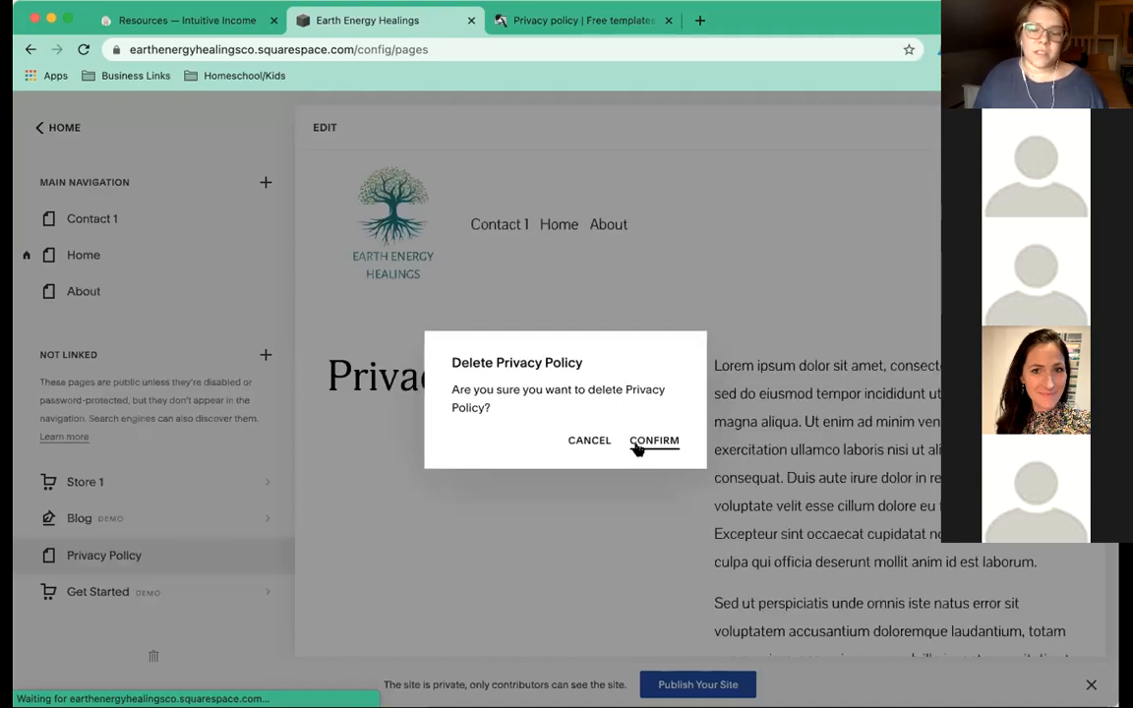
# Delete the old unlinked Privacy Policy page and briefly browse the designer page layouts.
pyautogui.click(637, 447)
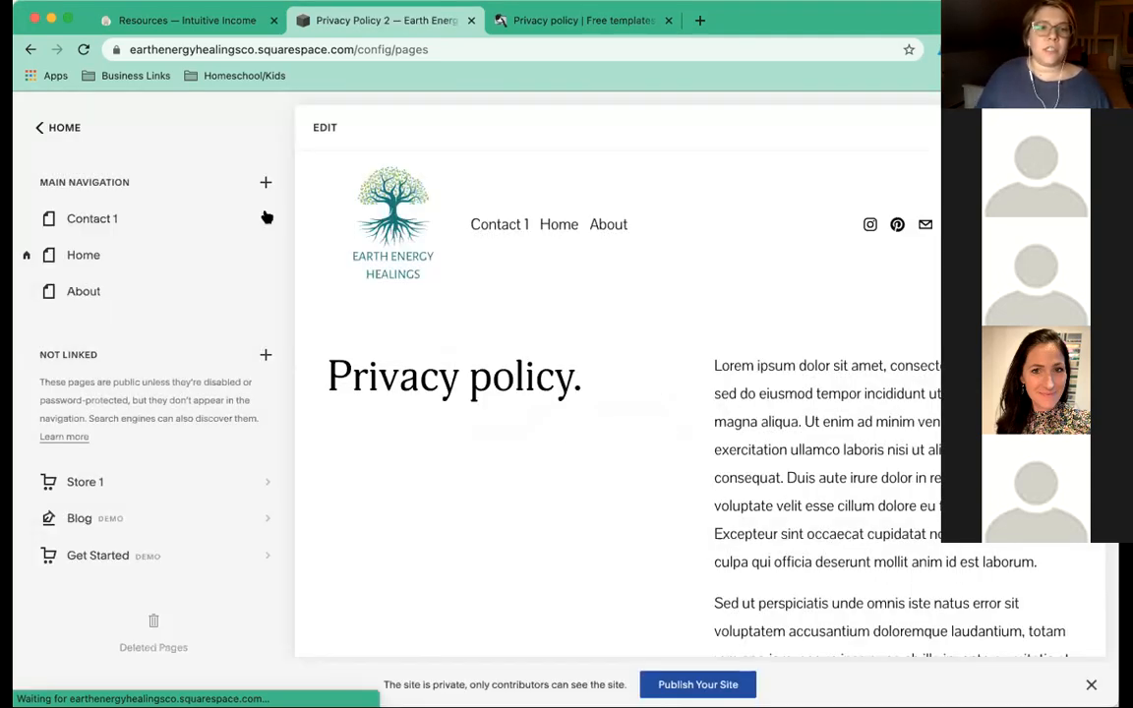
pyautogui.click(266, 183)
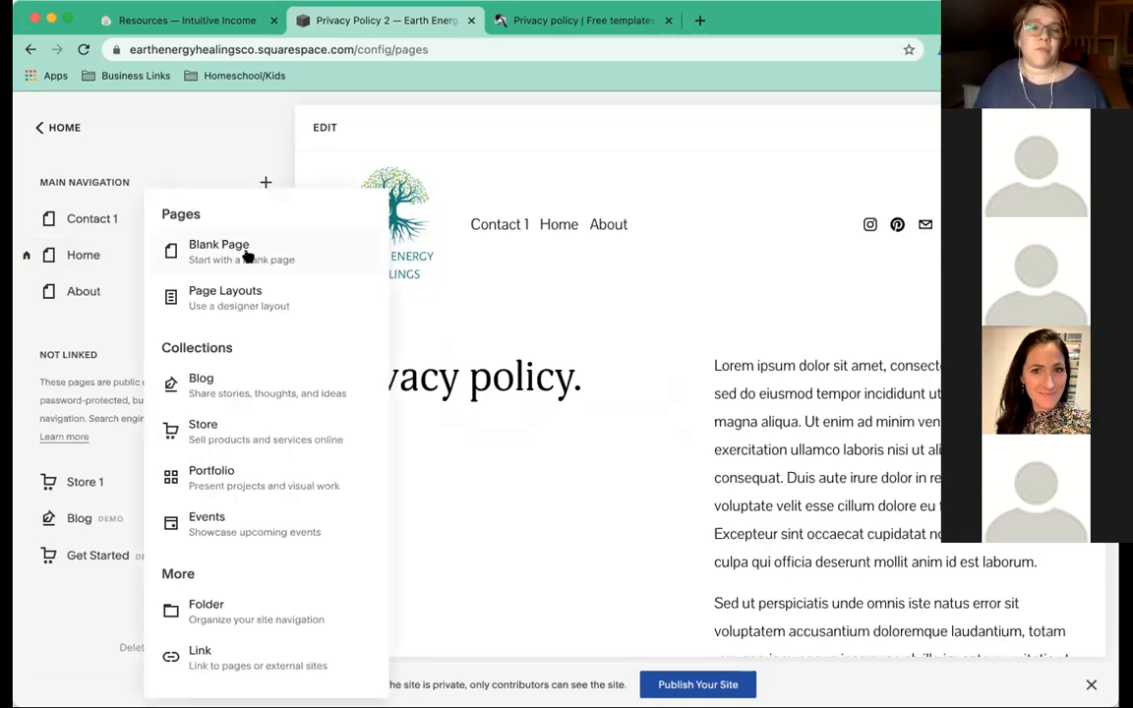
pyautogui.click(229, 311)
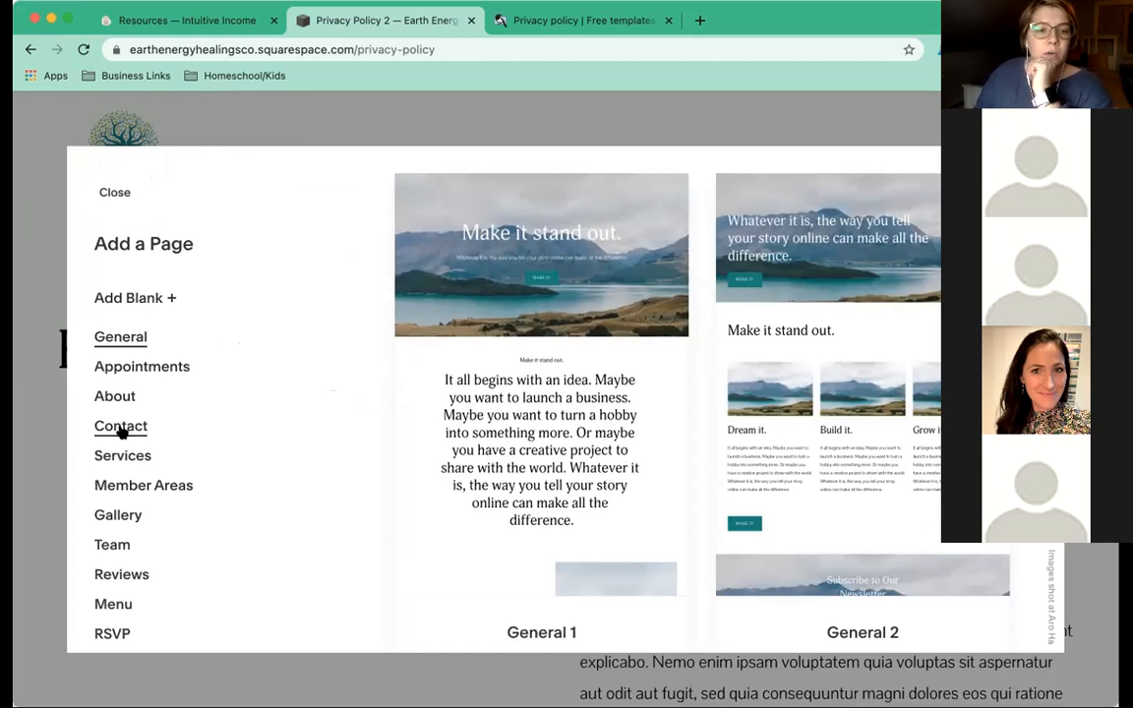
pyautogui.scroll(-3, 119, 433)
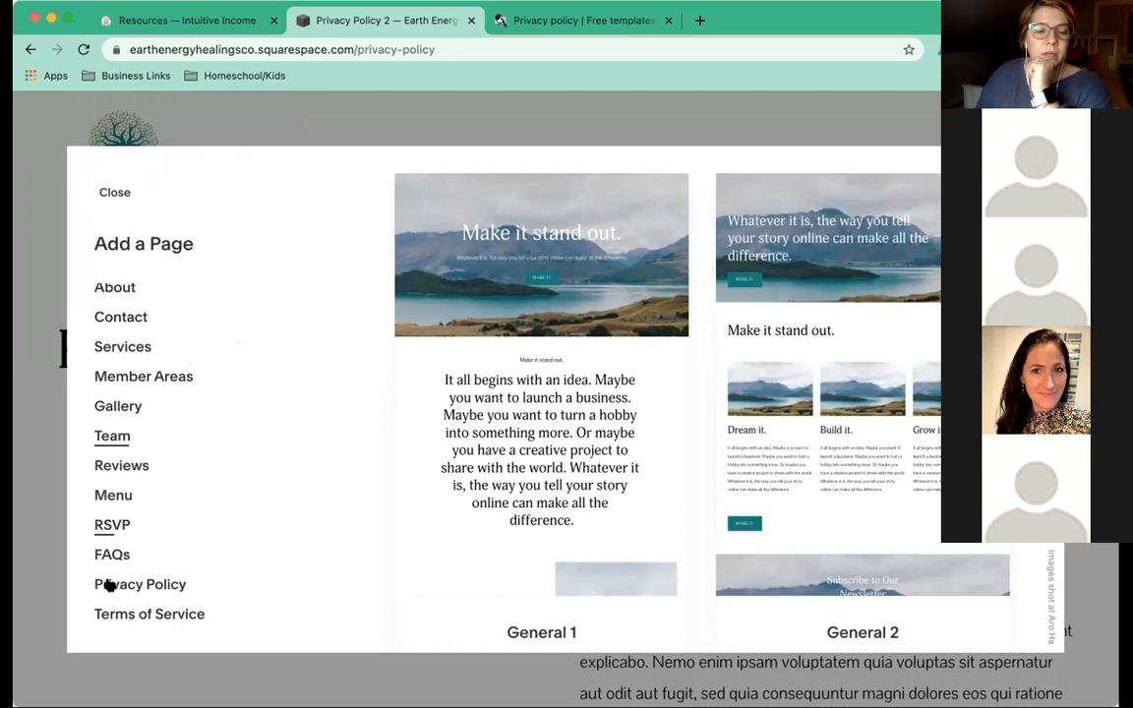
pyautogui.click(115, 193)
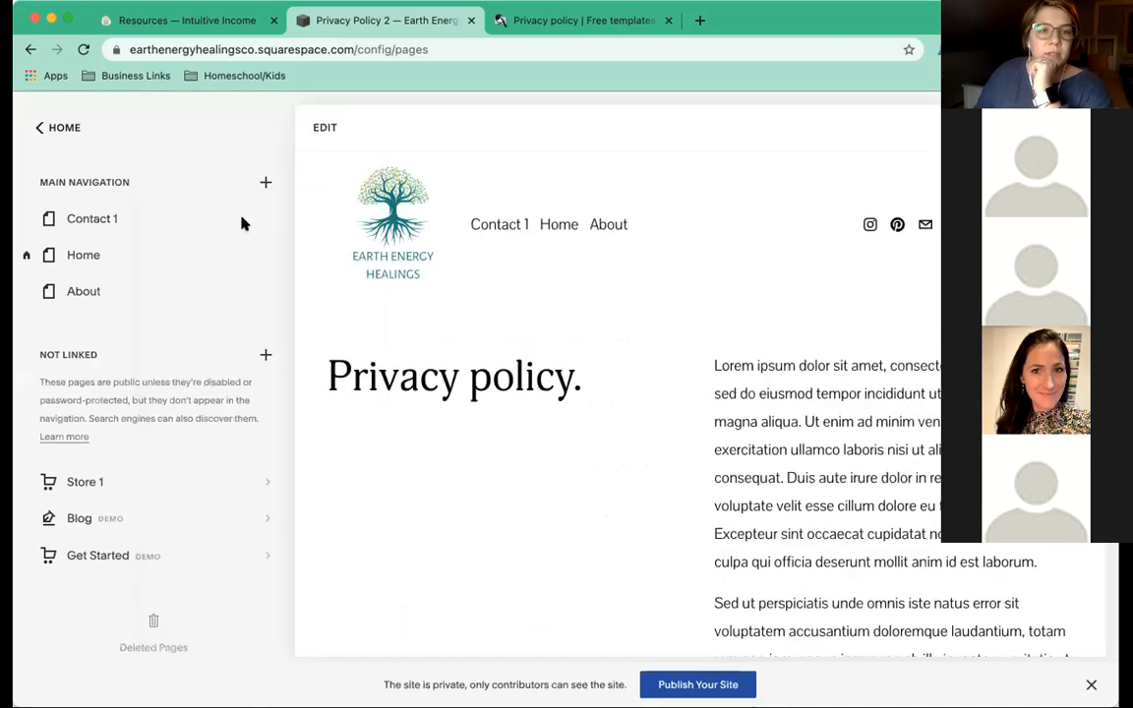
# Add a navigation page from the Privacy Policy 2 layout in the Privacy Policy category.
pyautogui.click(266, 182)
pyautogui.click(220, 298)
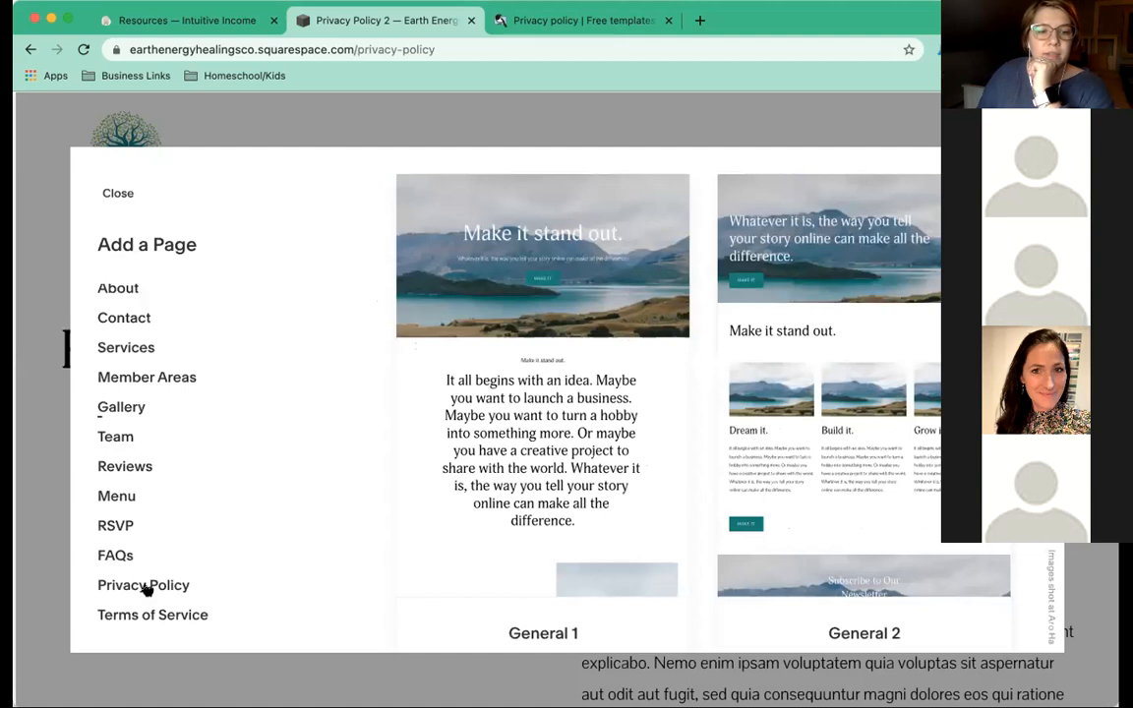
pyautogui.click(146, 586)
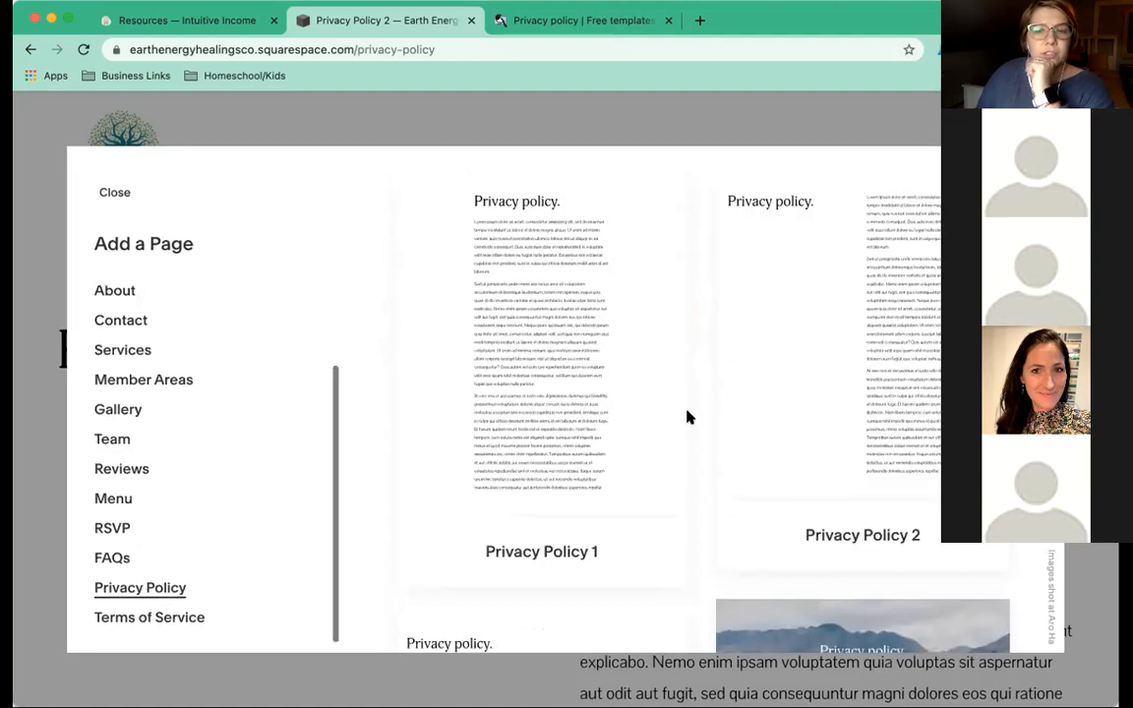
pyautogui.scroll(-3, 690, 417)
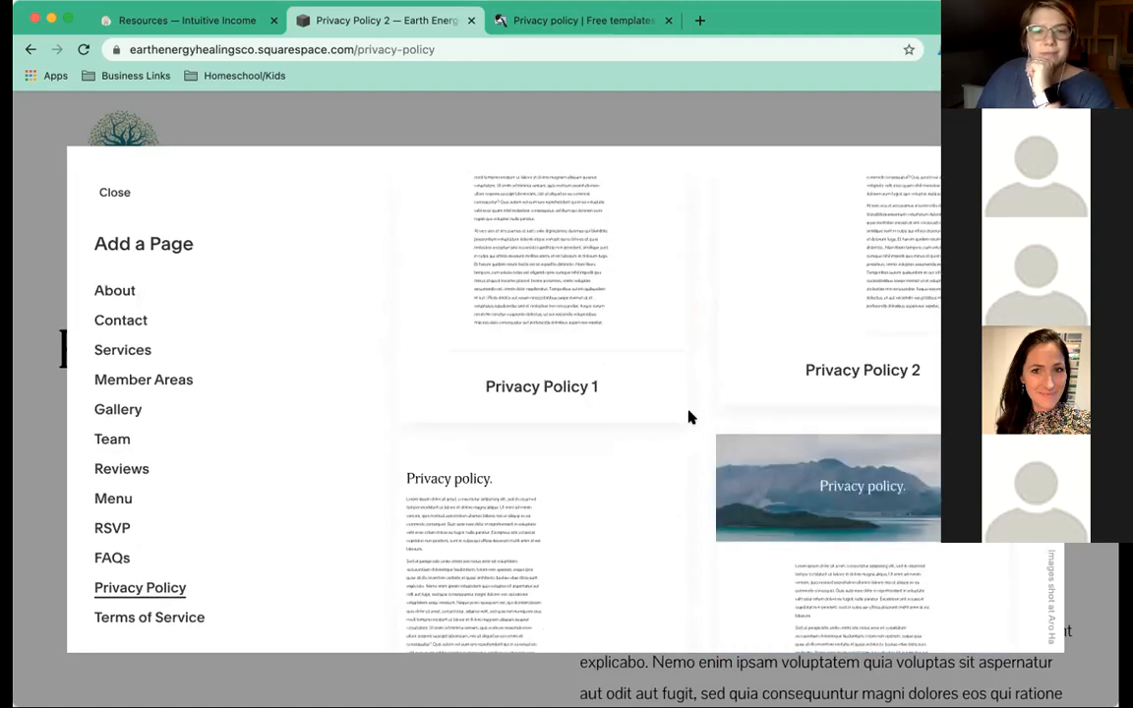
pyautogui.scroll(-5, 690, 417)
pyautogui.scroll(5, 691, 417)
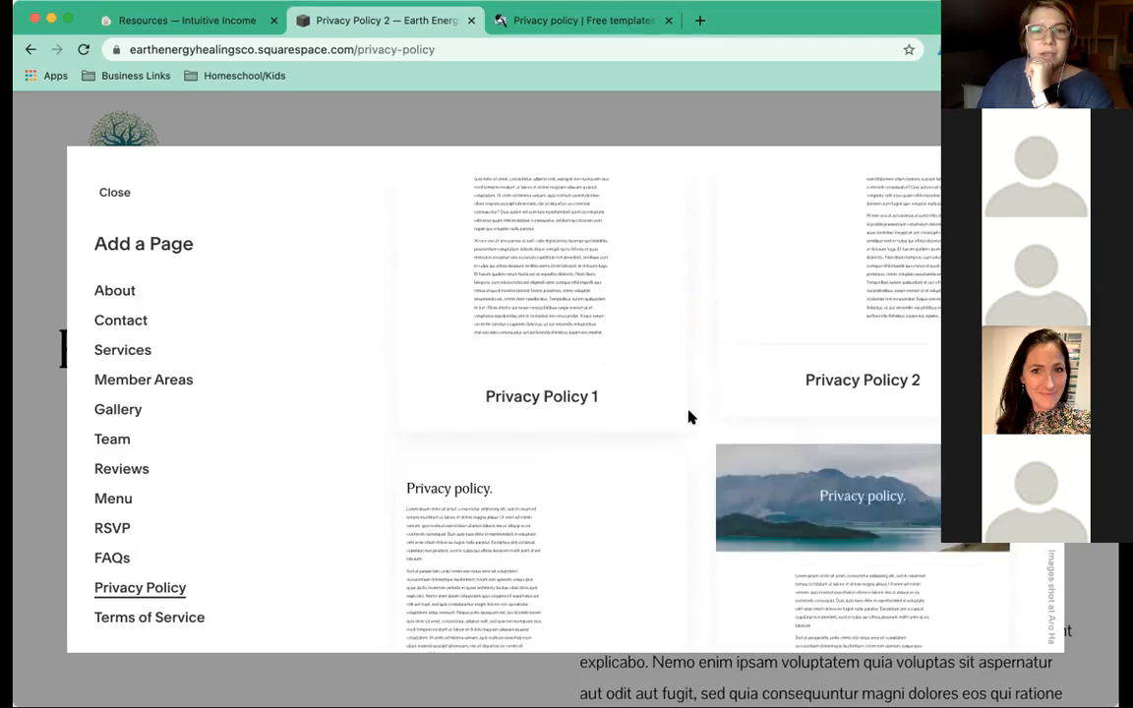
pyautogui.scroll(3, 690, 417)
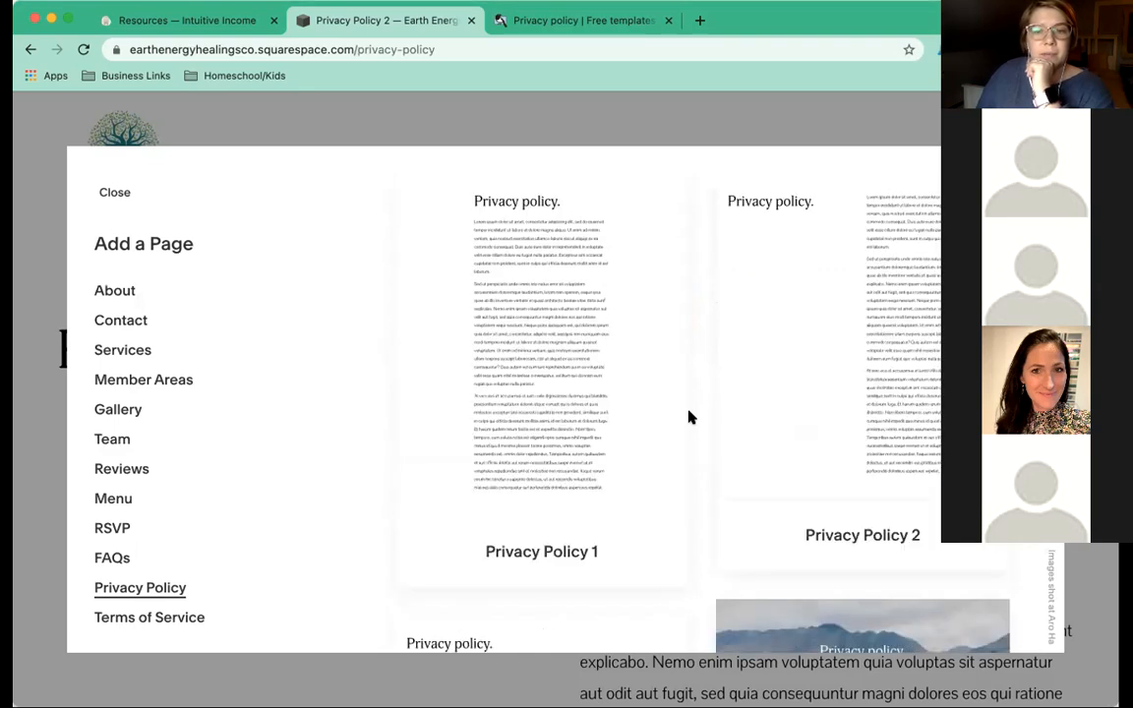
pyautogui.click(856, 329)
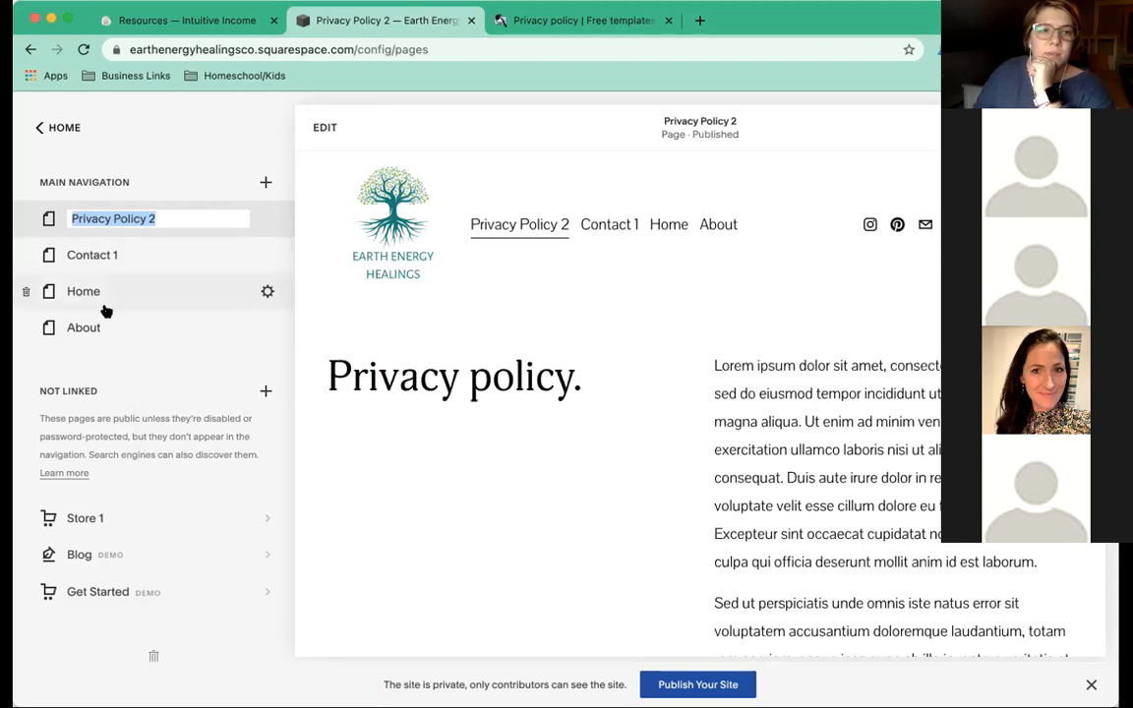
# Order the navigation Home, About, Privacy Policy, rename the new page 'Privacy Policy', then open Contact 1.
pyautogui.moveTo(104, 306); pyautogui.dragTo(90, 219)
pyautogui.moveTo(86, 332); pyautogui.dragTo(102, 270)
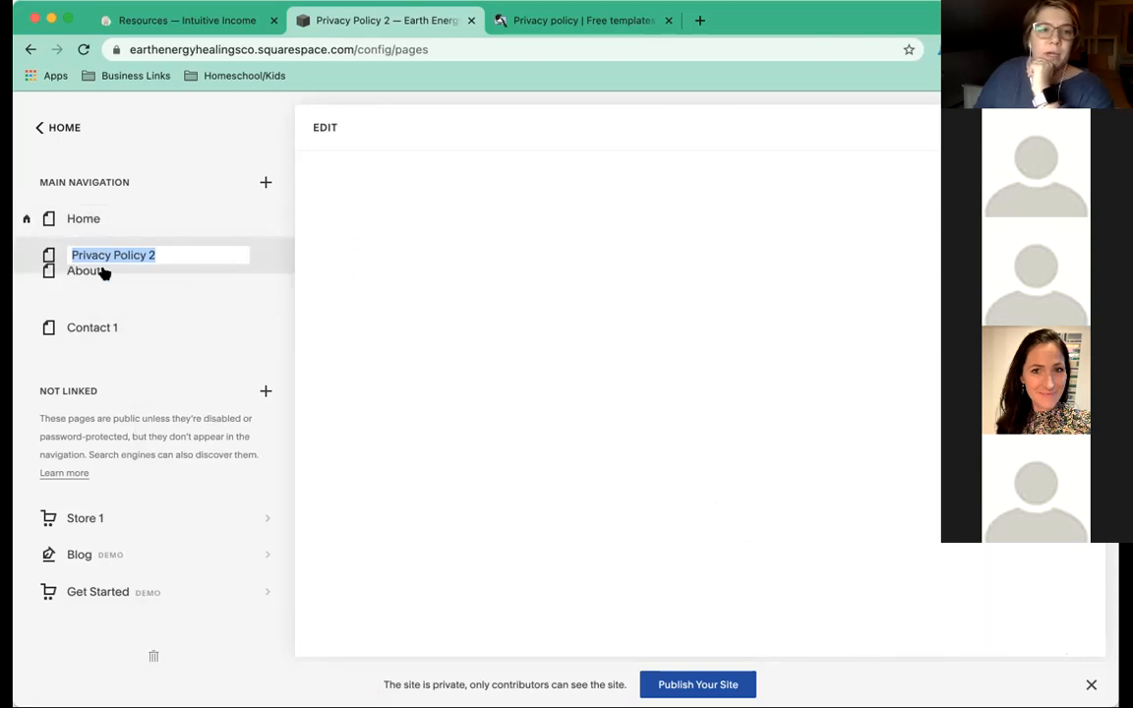
pyautogui.click(172, 288)
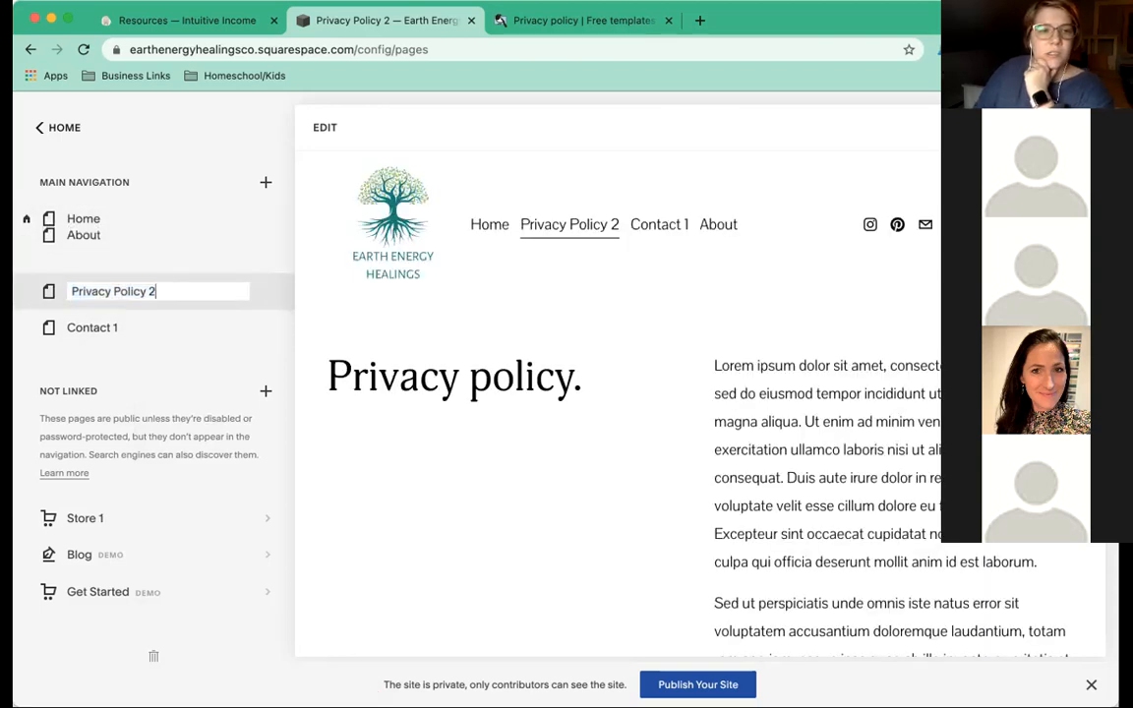
pyautogui.press('BackSpace')
pyautogui.press('BackSpace')
pyautogui.press('Return')
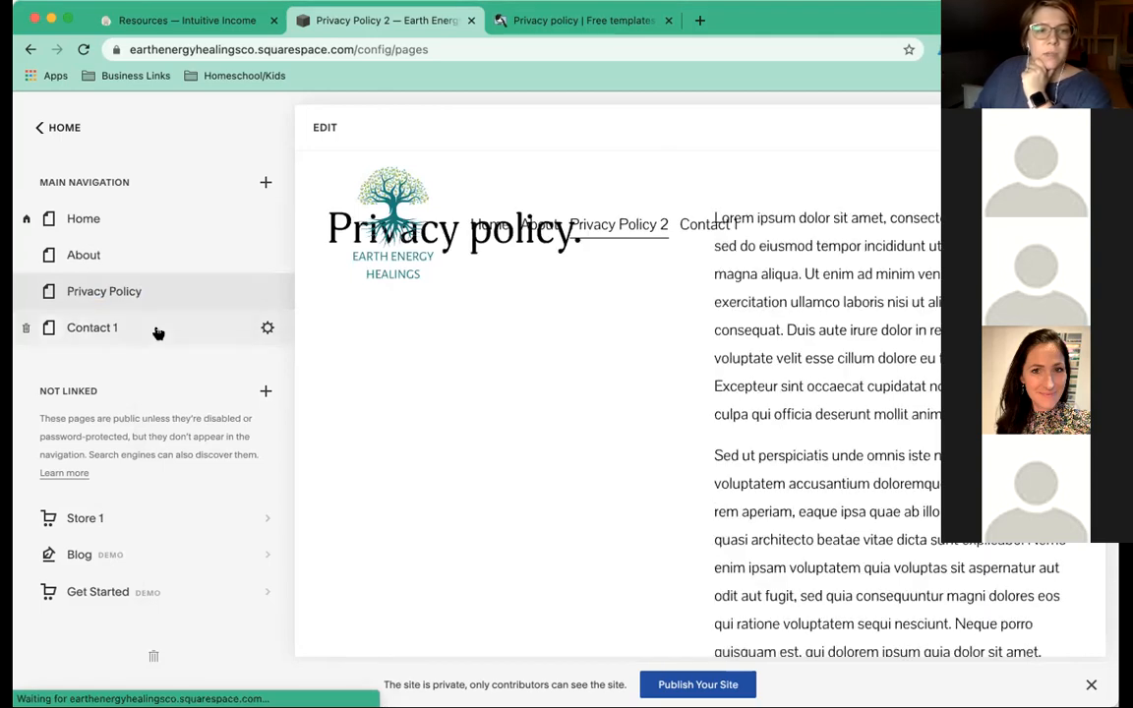
pyautogui.click(267, 330)
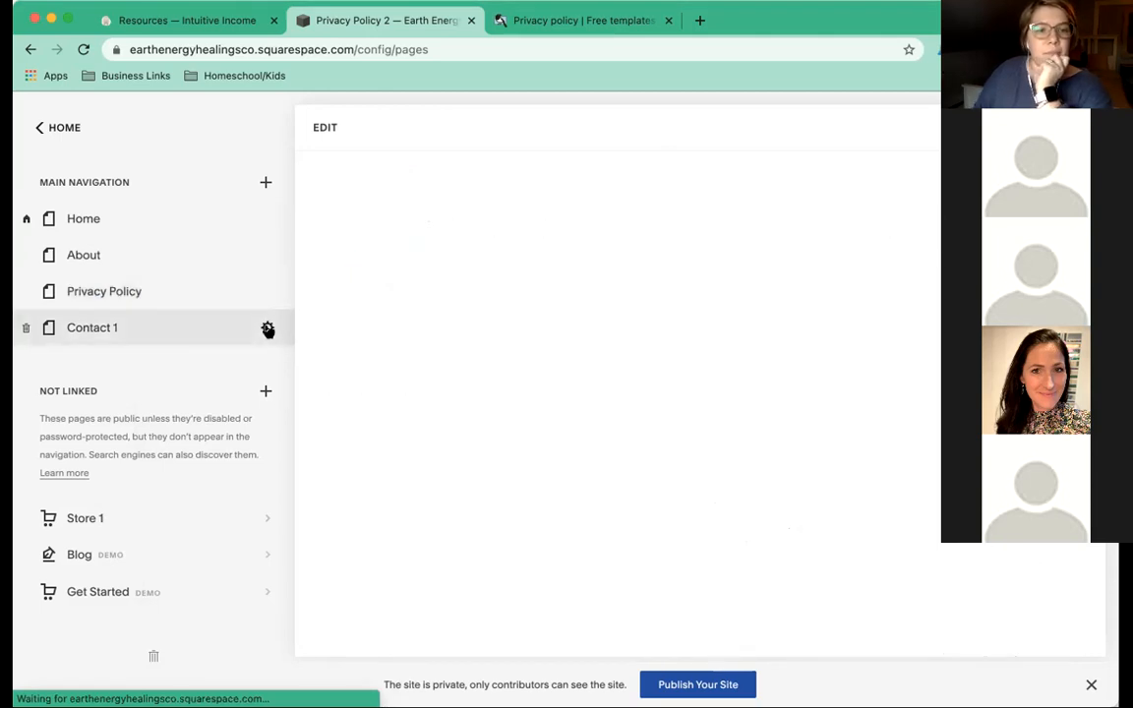
# Change Contact 1's page title and navigation title to 'Contact' and its slug to /contact.
pyautogui.click(264, 331)
pyautogui.click(572, 267)
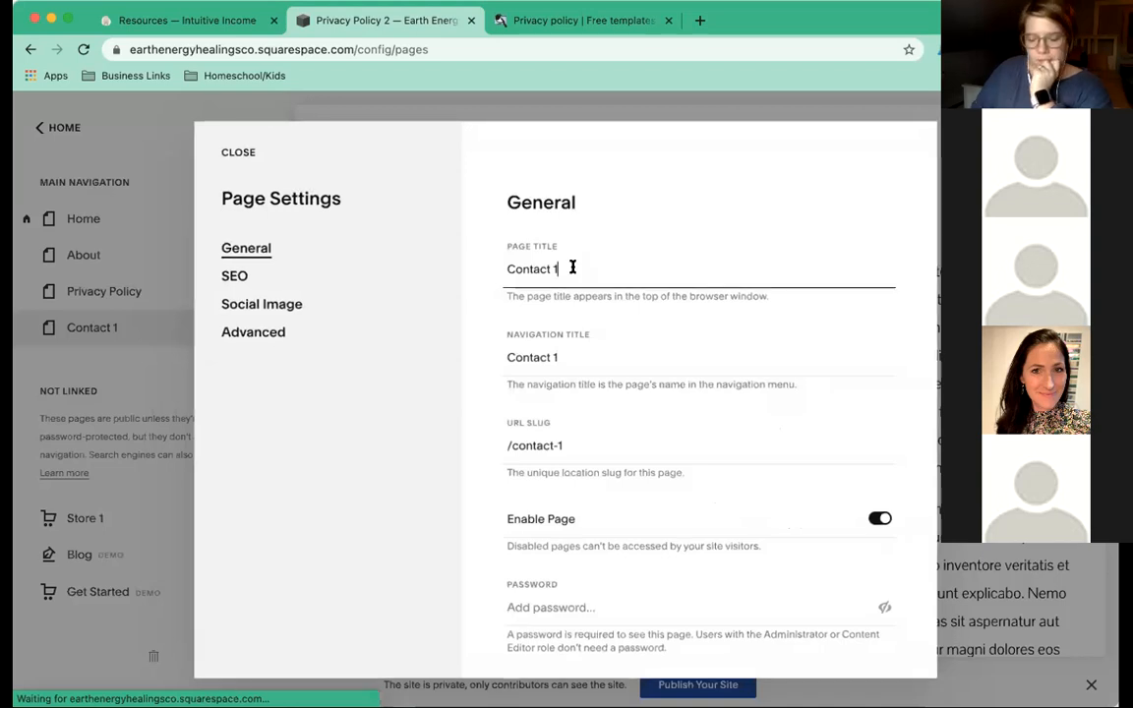
pyautogui.press('BackSpace')
pyautogui.press('BackSpace')
pyautogui.click(562, 357)
pyautogui.write('\\')
pyautogui.press('BackSpace')
pyautogui.press('BackSpace')
pyautogui.press('BackSpace')
pyautogui.click(588, 445)
pyautogui.press('BackSpace')
pyautogui.press('BackSpace')
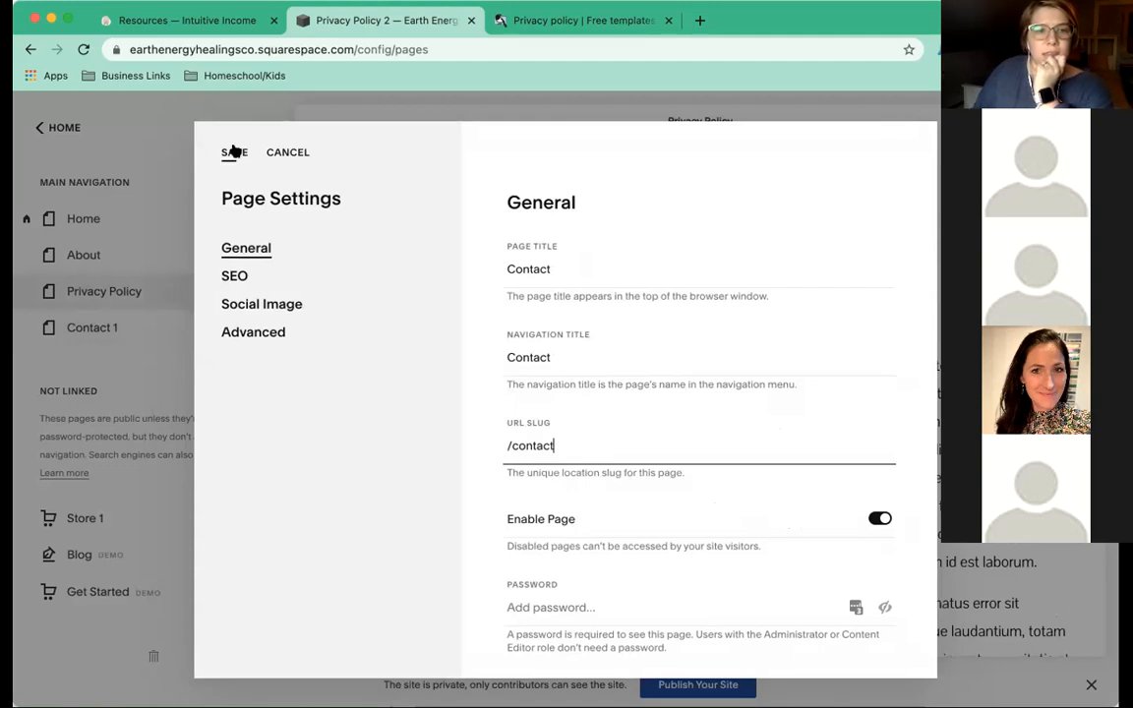
pyautogui.click(233, 151)
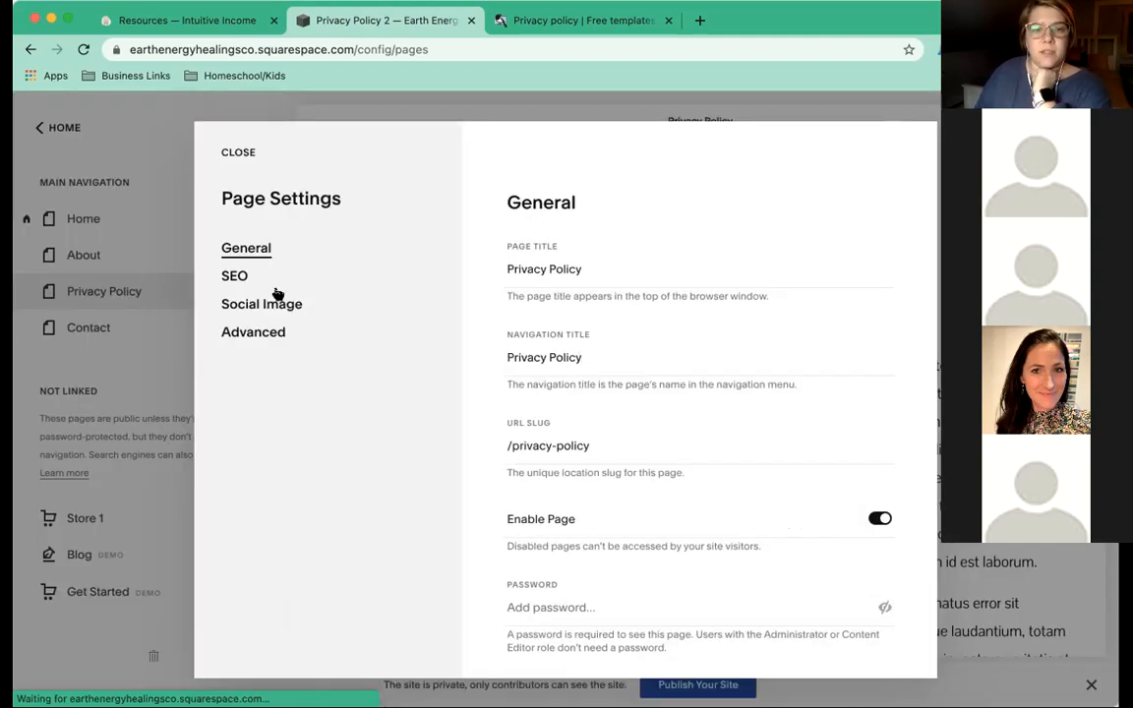
pyautogui.click(234, 155)
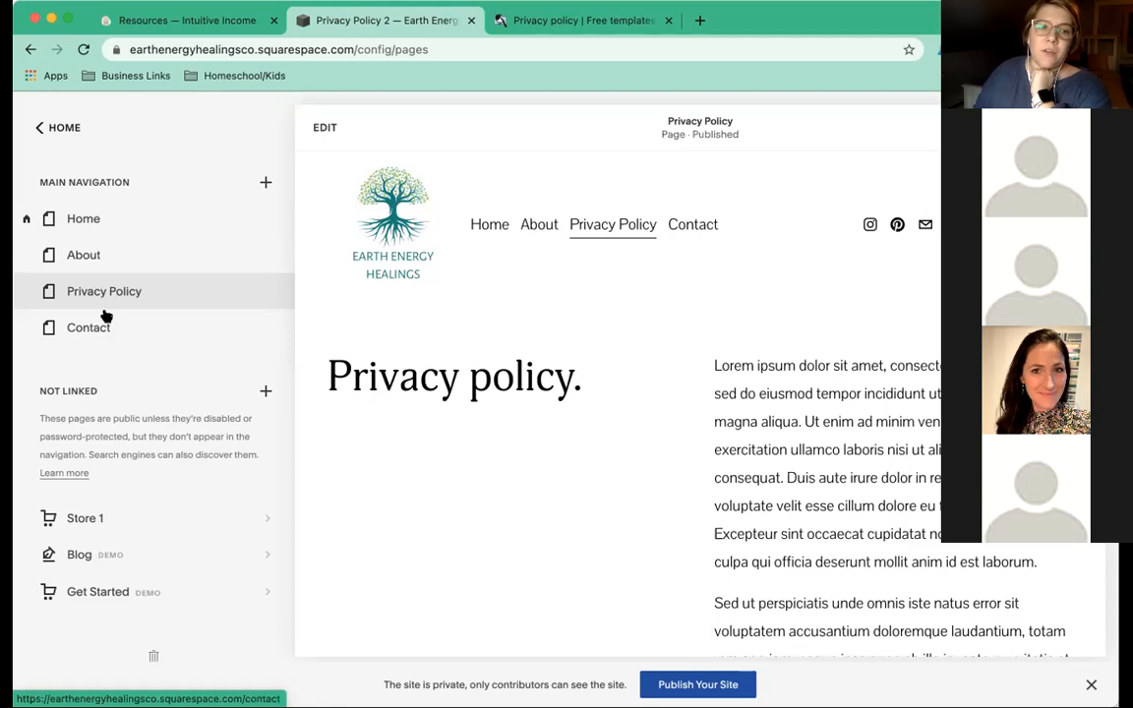
# Drag Contact above Privacy Policy, then move Privacy Policy into Not Linked.
pyautogui.moveTo(90, 326); pyautogui.dragTo(90, 282)
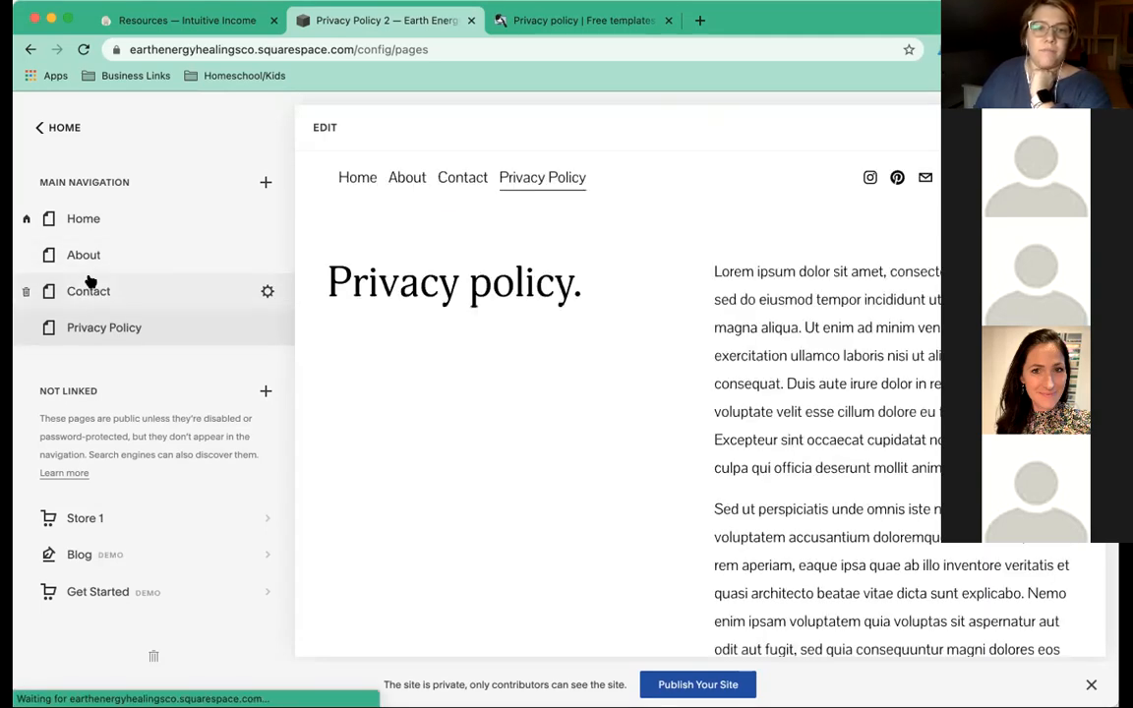
pyautogui.moveTo(116, 331); pyautogui.dragTo(116, 498)
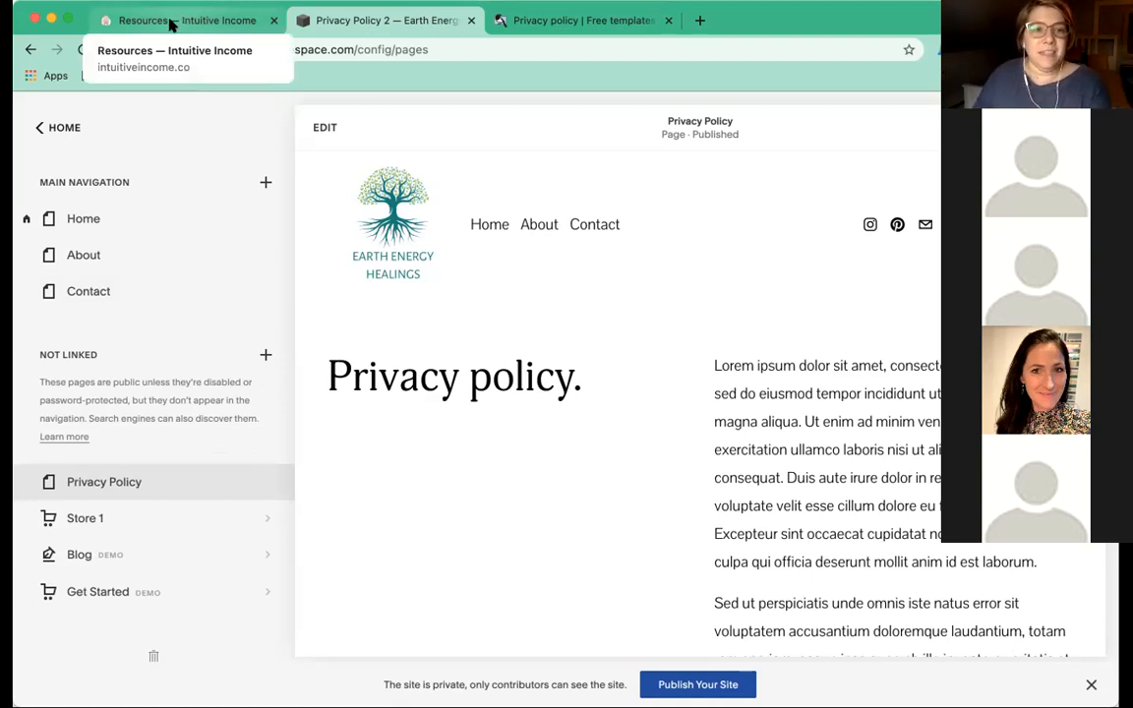
pyautogui.click(169, 23)
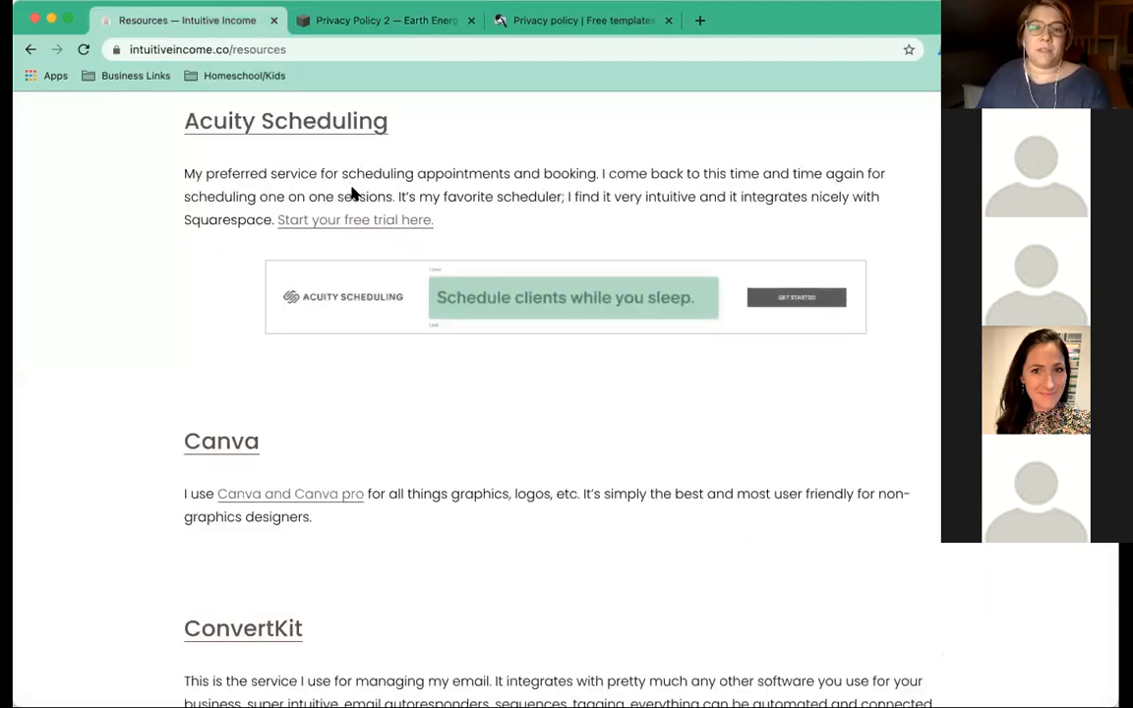
pyautogui.scroll(5, 472, 187)
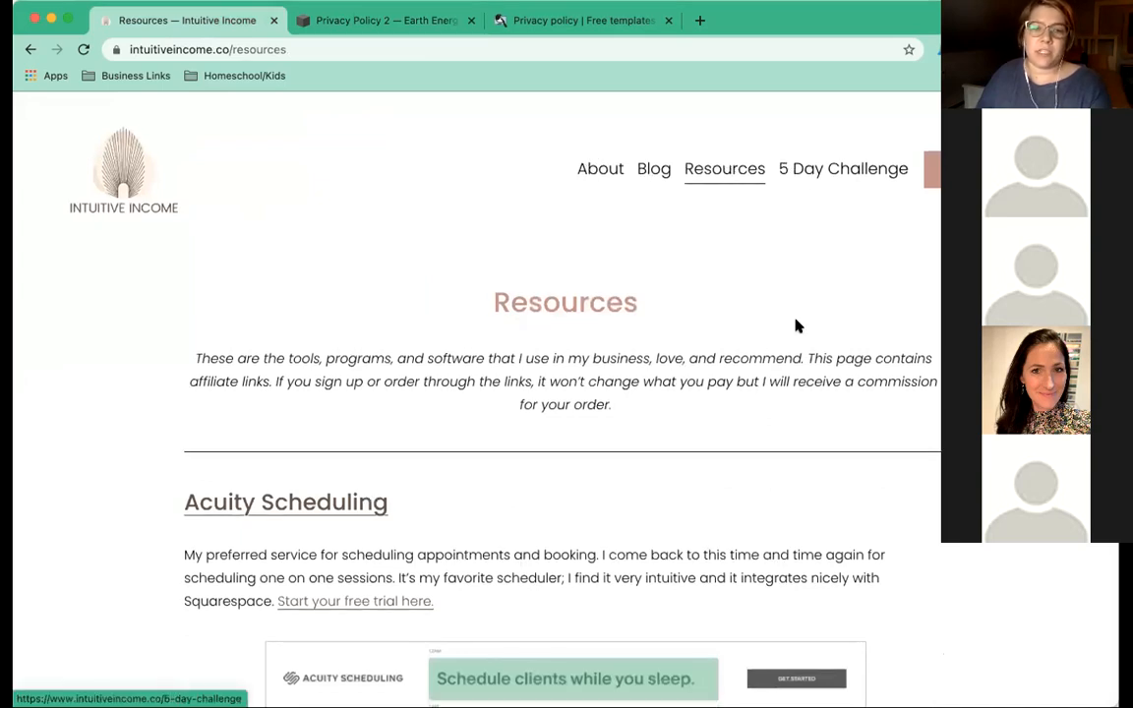
pyautogui.scroll(-2, 796, 327)
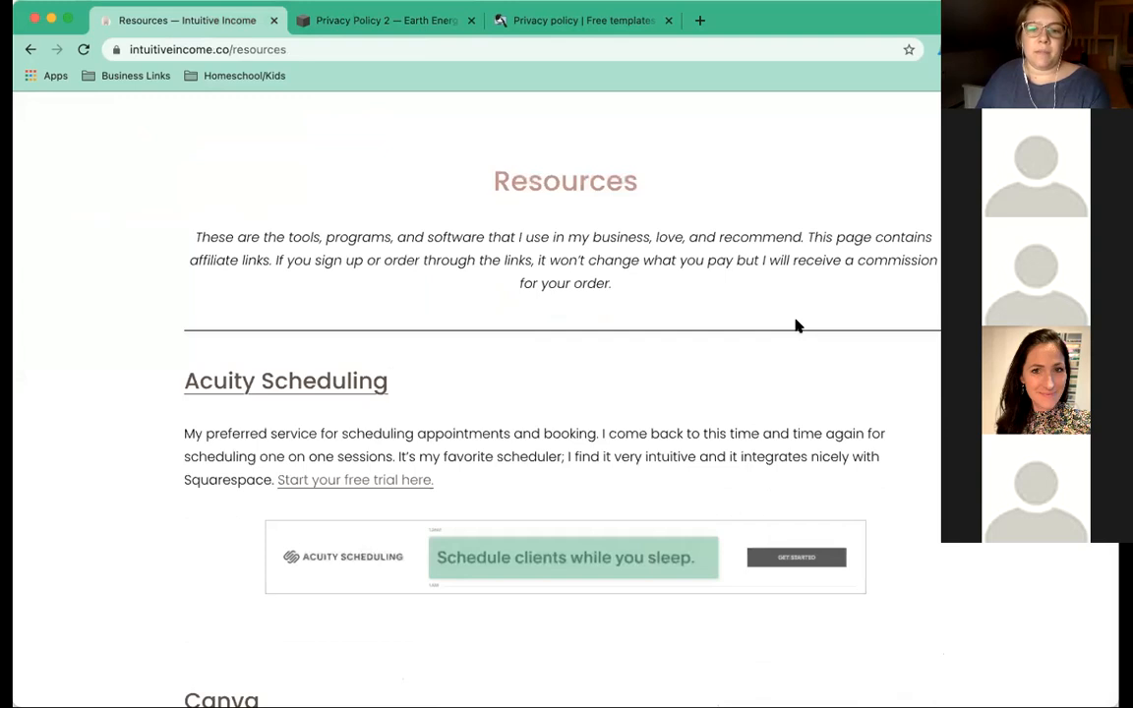
pyautogui.scroll(-10, 796, 326)
pyautogui.scroll(-10, 890, 253)
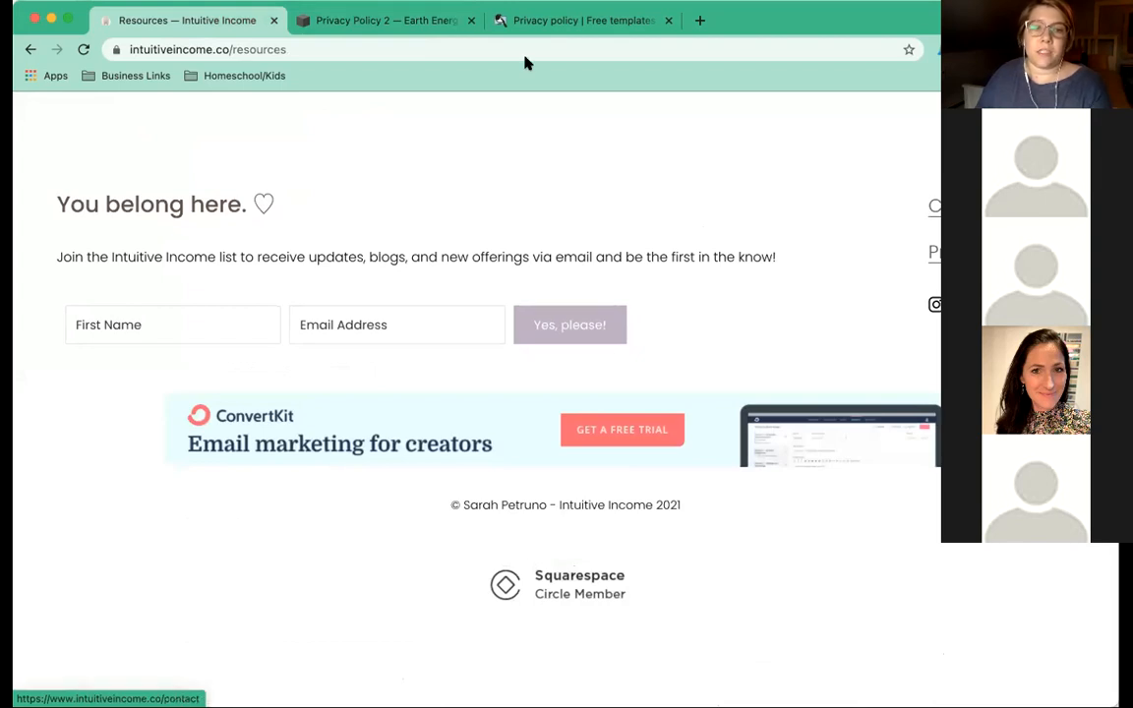
pyautogui.click(350, 17)
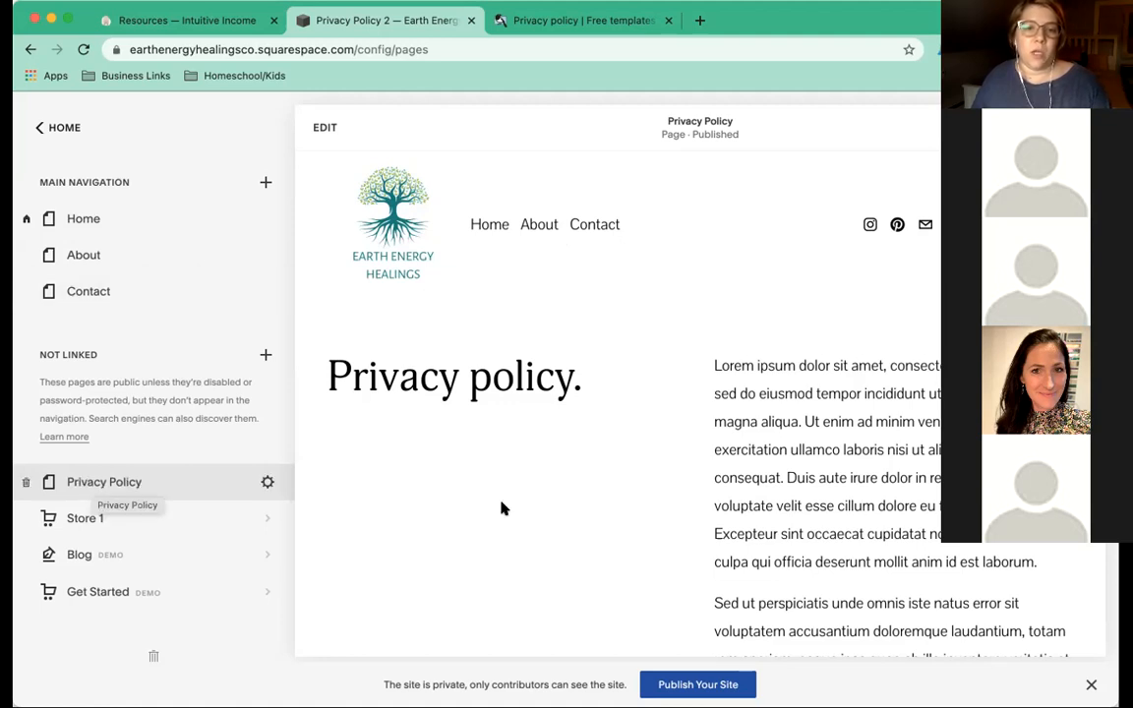
# Review the Privacy Policy page preview, then switch to the SEQ Legal privacy policy template tab.
pyautogui.scroll(-10, 502, 509)
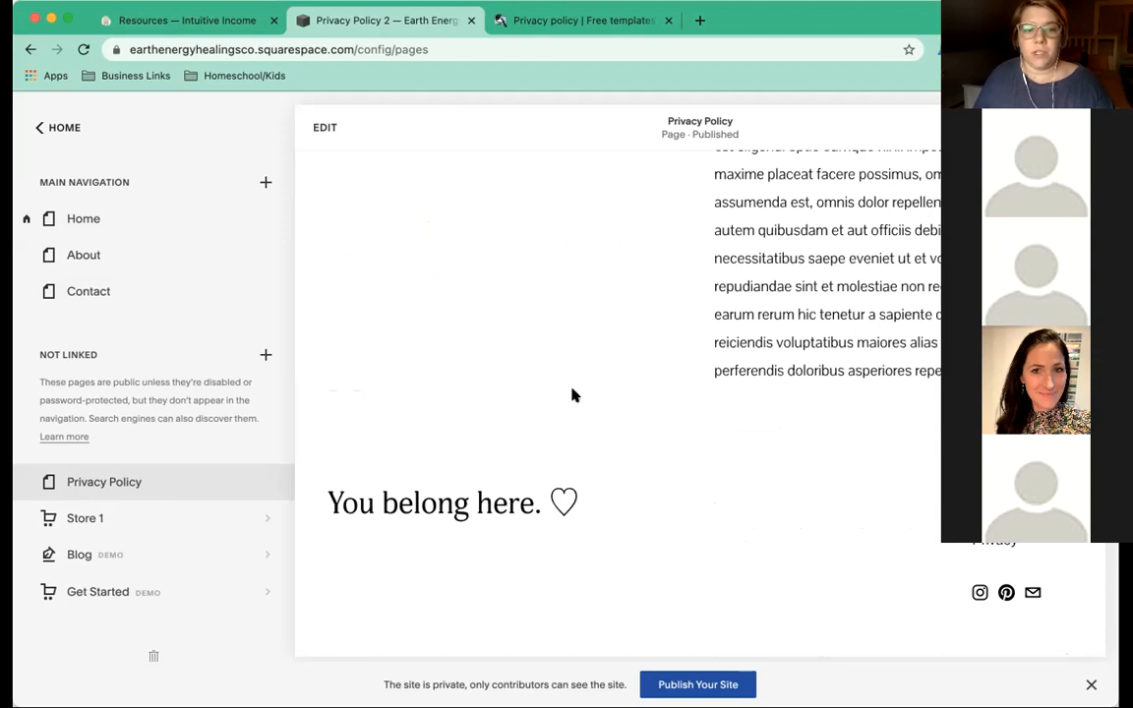
pyautogui.scroll(3, 528, 376)
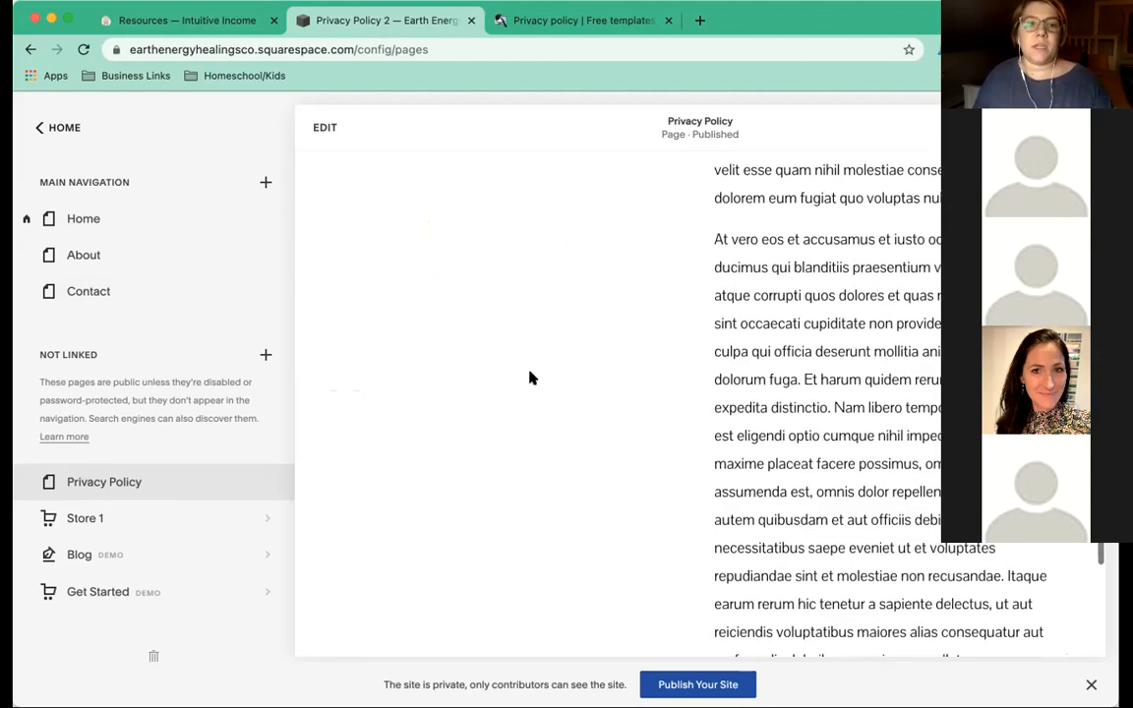
pyautogui.scroll(5, 529, 377)
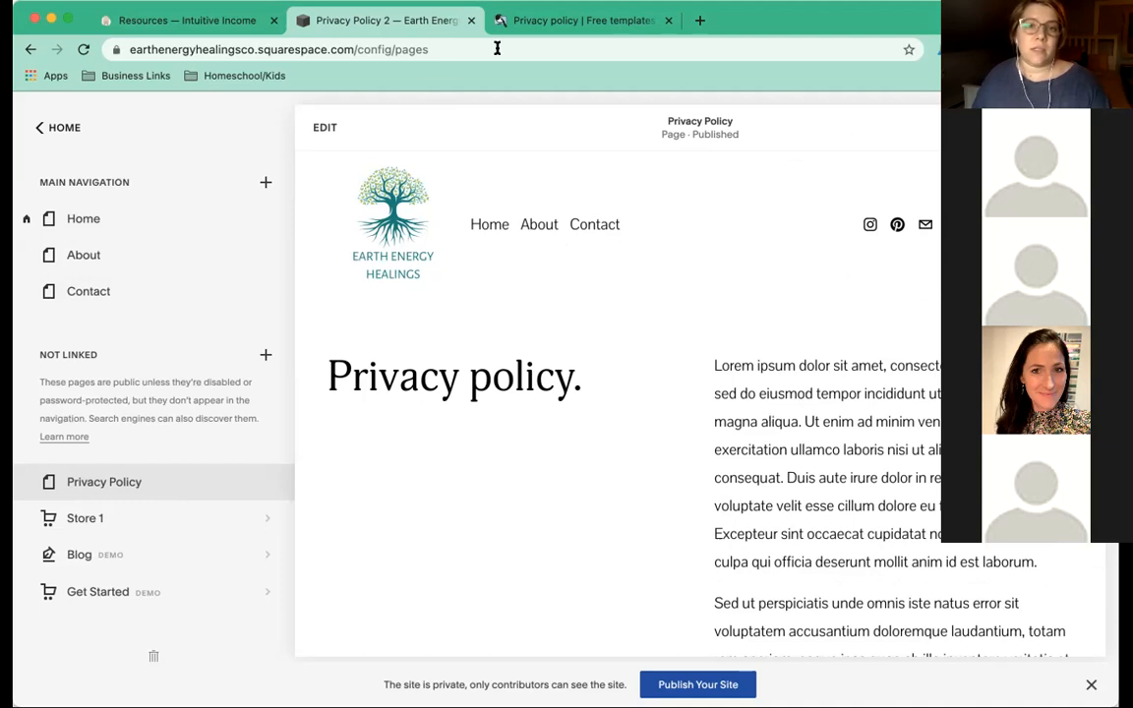
pyautogui.click(570, 19)
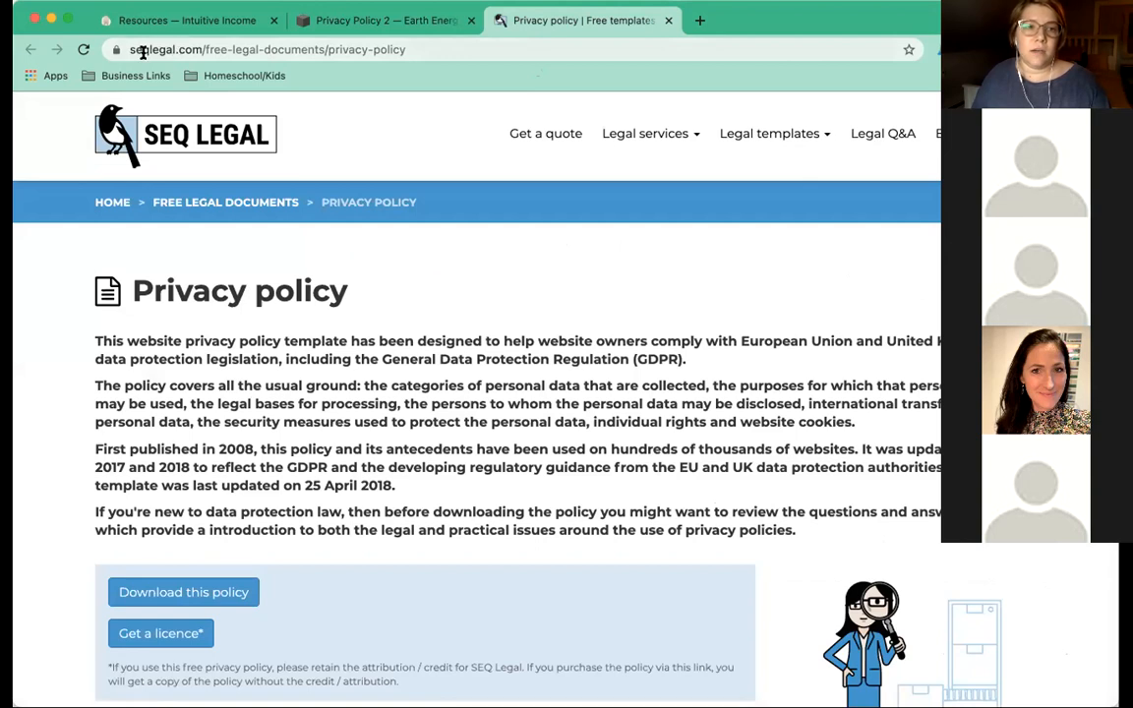
# Look over the SEQ Legal page, checking its legal templates list and the Privacy policy heading.
pyautogui.moveTo(126, 49); pyautogui.dragTo(185, 49)
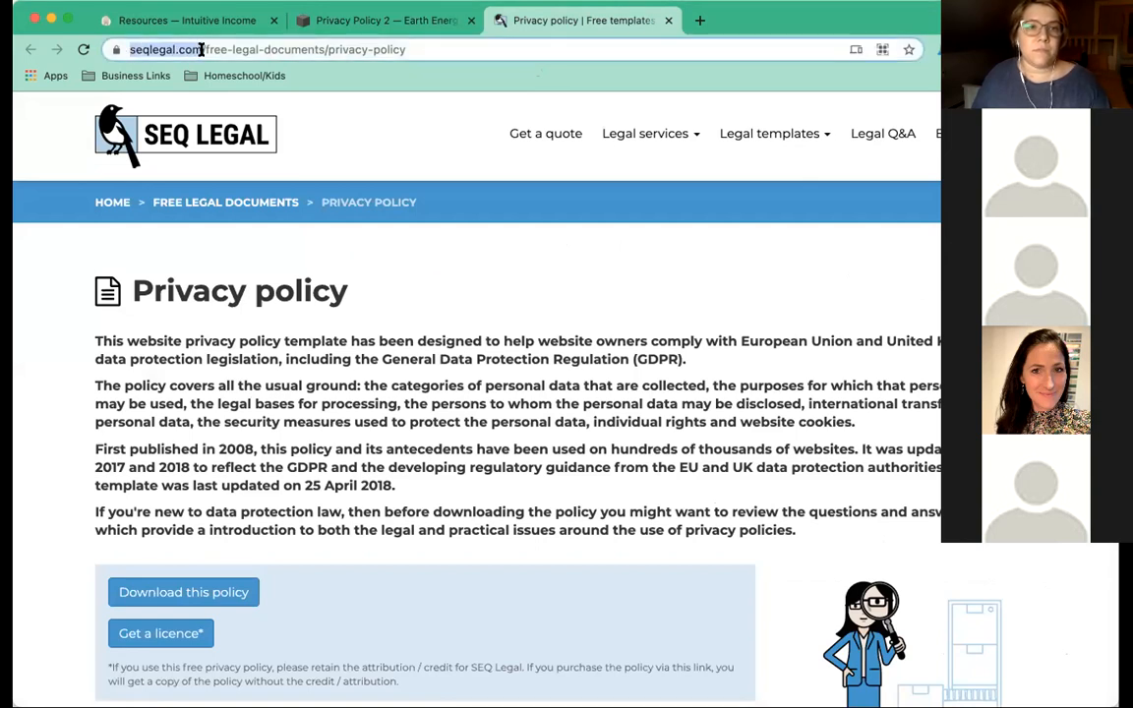
pyautogui.click(791, 141)
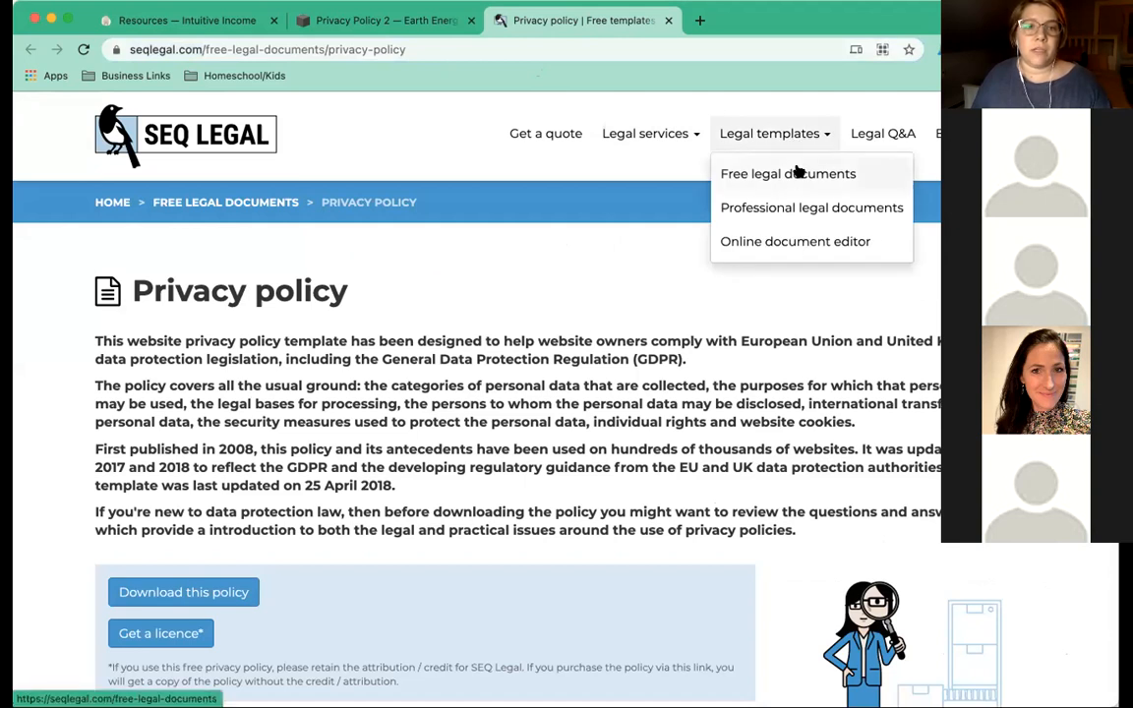
pyautogui.click(504, 266)
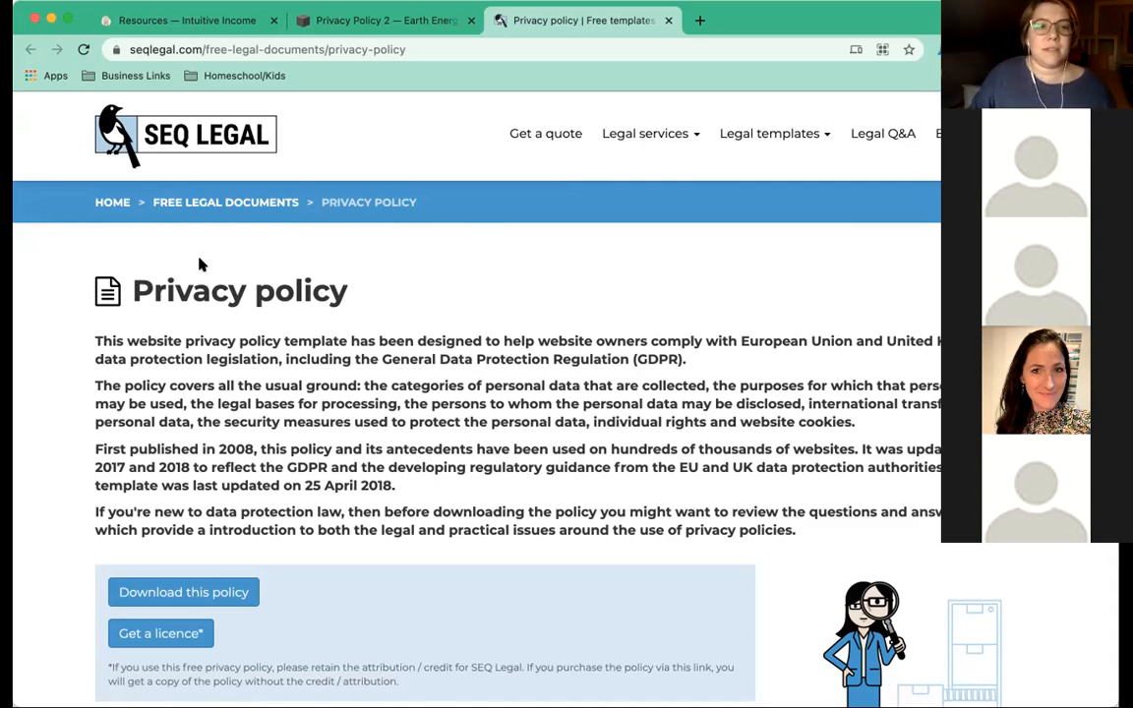
pyautogui.moveTo(344, 291); pyautogui.dragTo(142, 289)
pyautogui.click(230, 336)
# Download the free privacy policy template as a .docx and open the downloaded file.
pyautogui.scroll(-3, 248, 354)
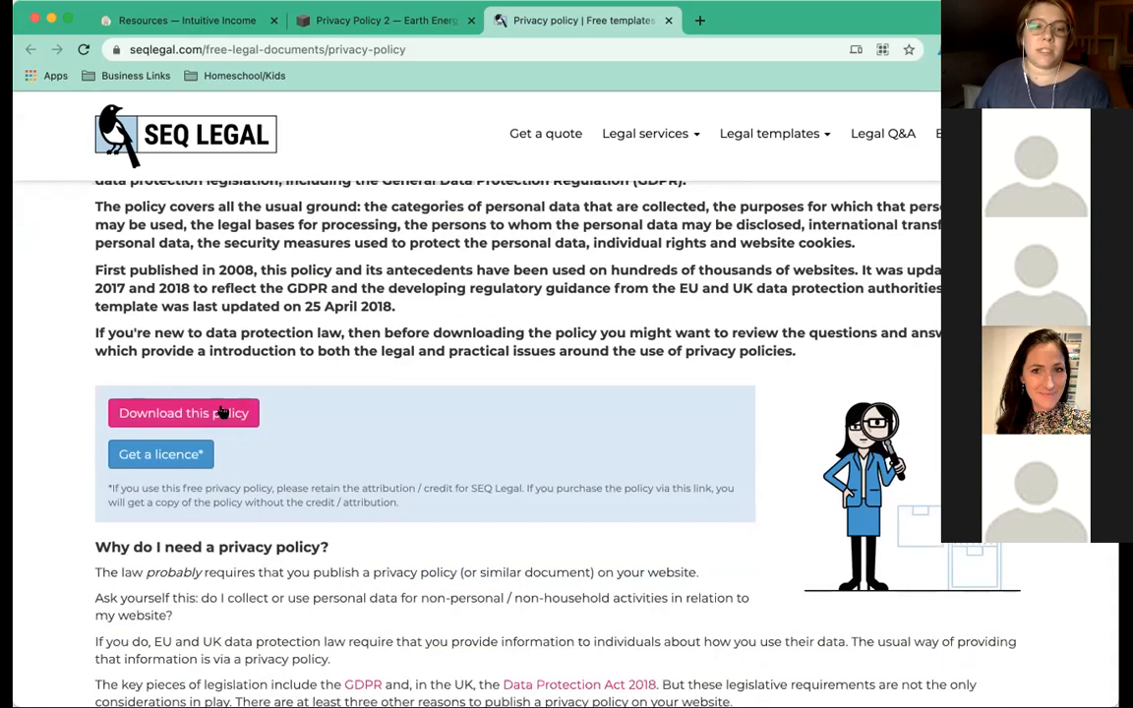
pyautogui.scroll(-1, 234, 383)
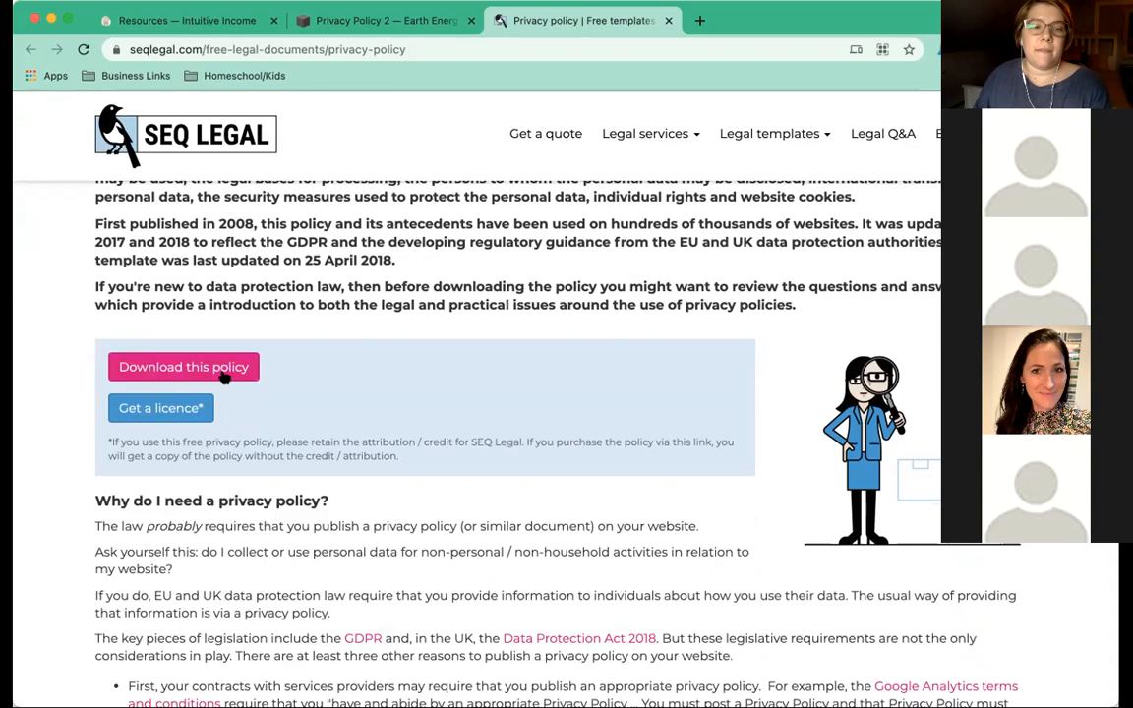
pyautogui.scroll(-5, 310, 368)
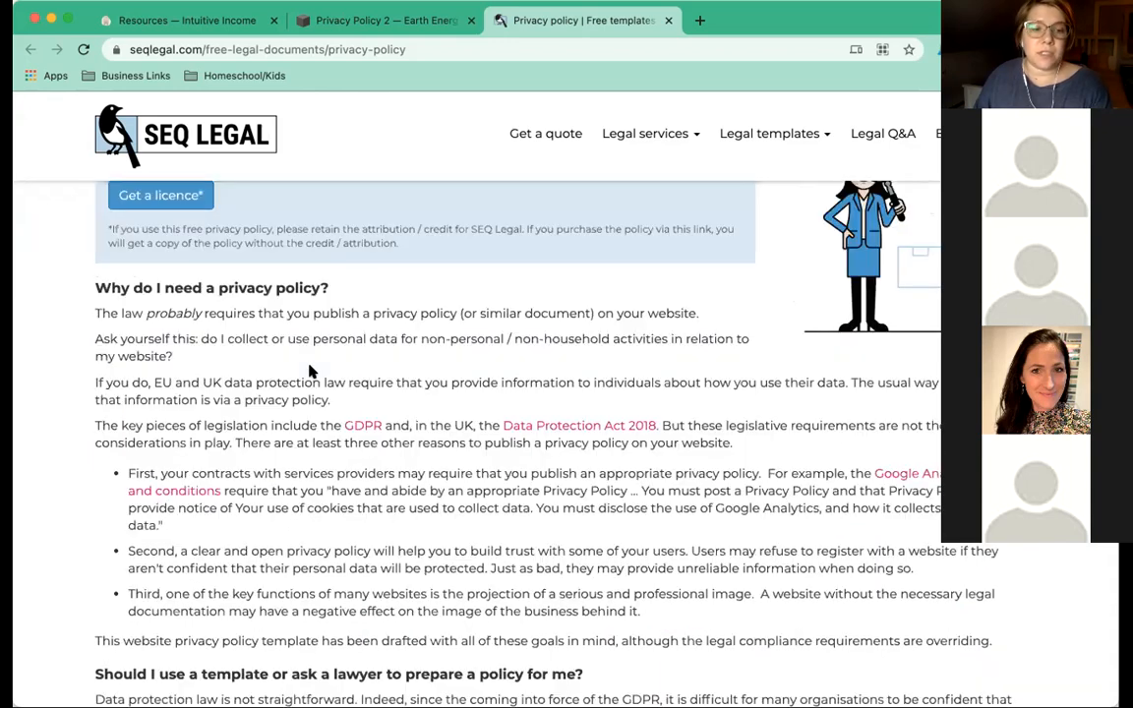
pyautogui.scroll(3, 310, 369)
pyautogui.scroll(1, 309, 372)
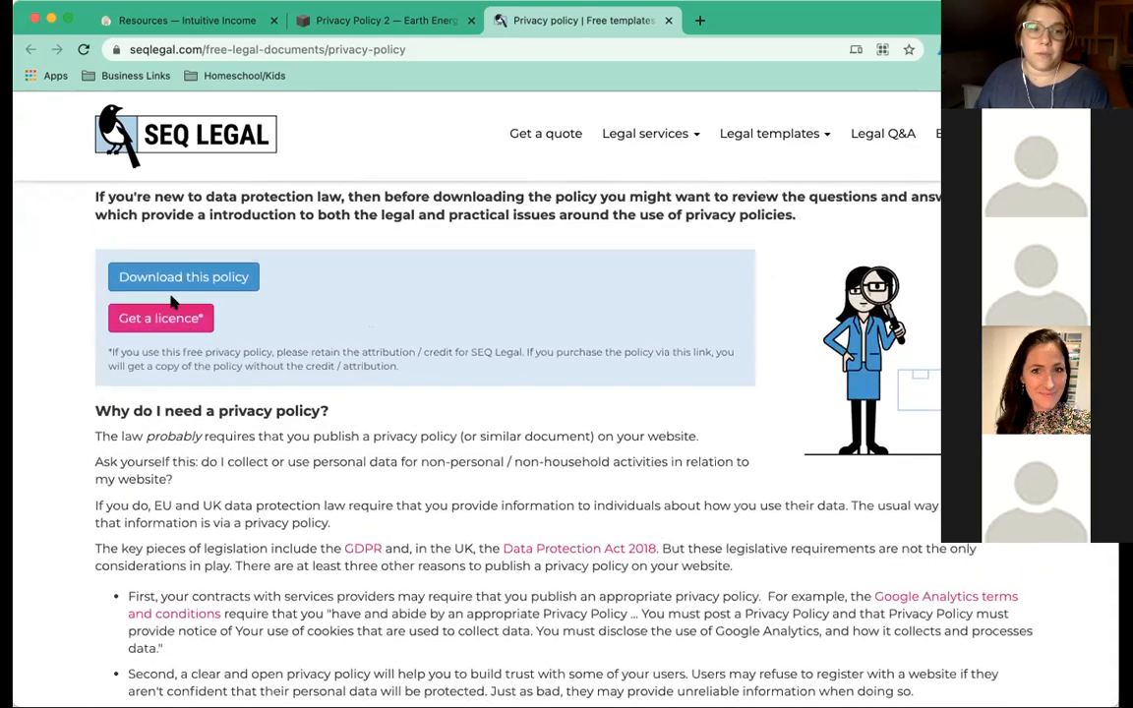
pyautogui.click(172, 282)
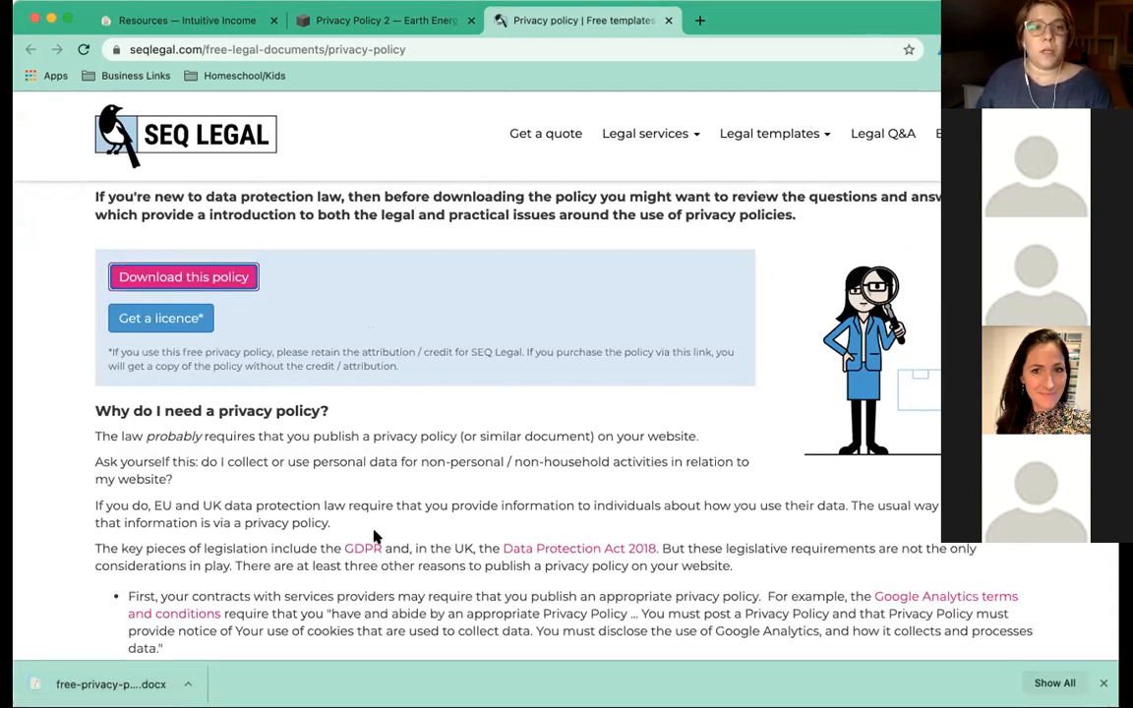
pyautogui.click(84, 684)
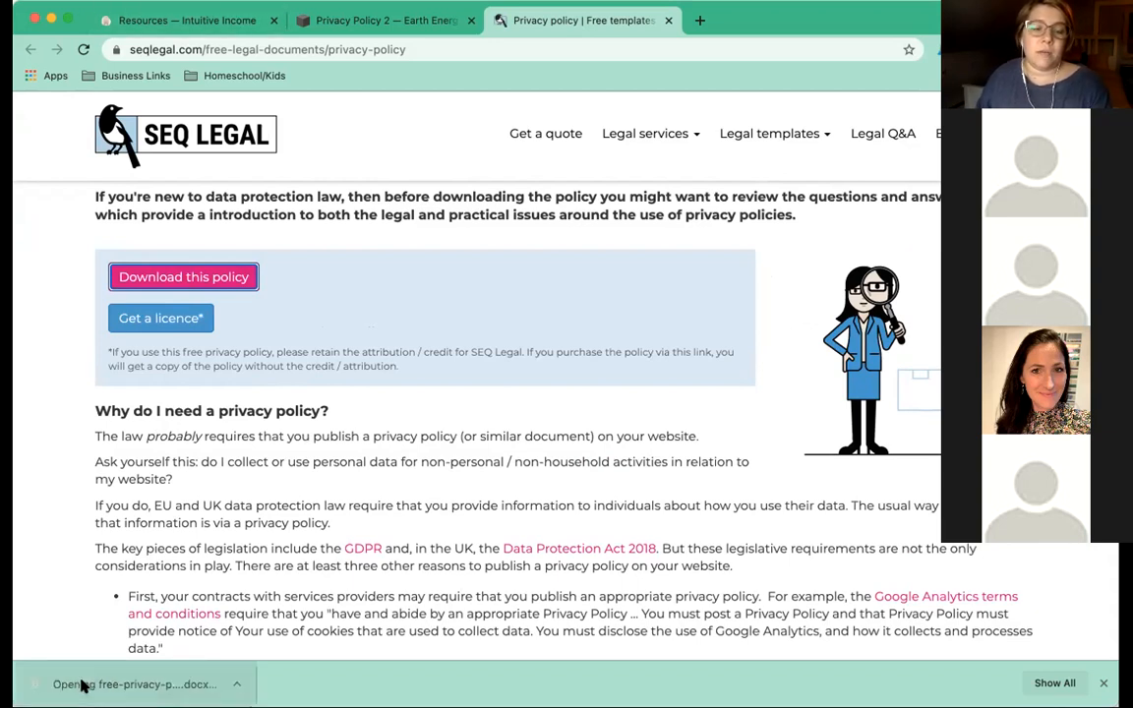
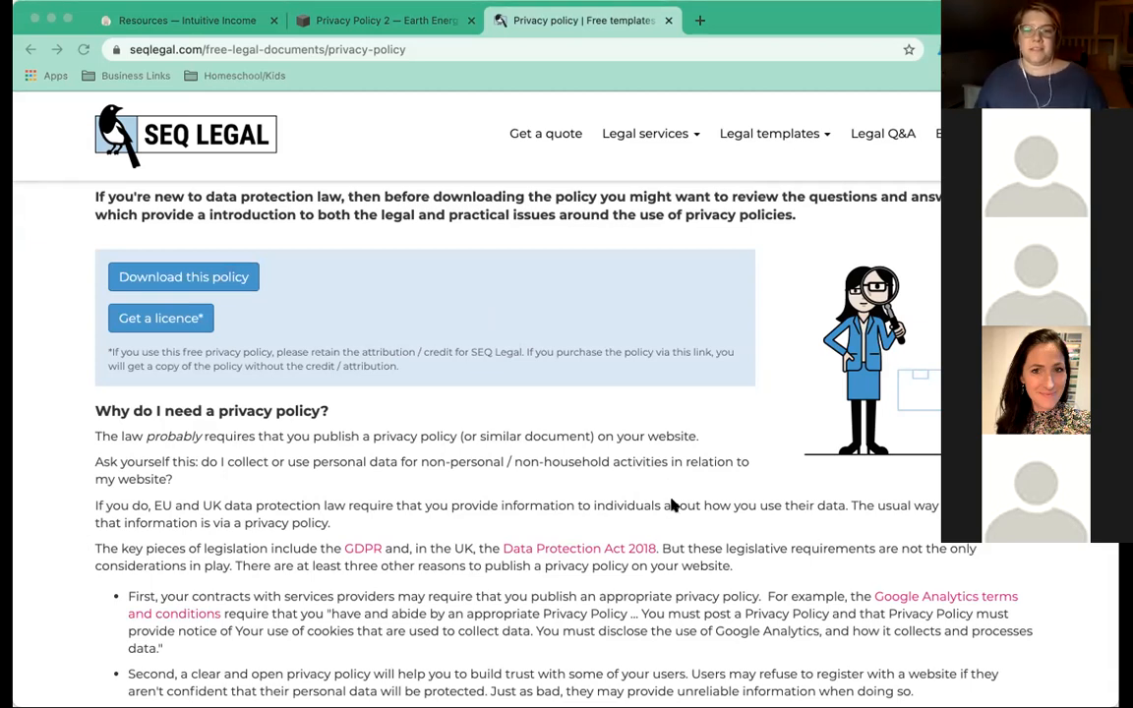
# Bring Chrome to the front and switch to the 'Resources — Intuitive Income' tab.
pyautogui.scroll(1, 671, 501)
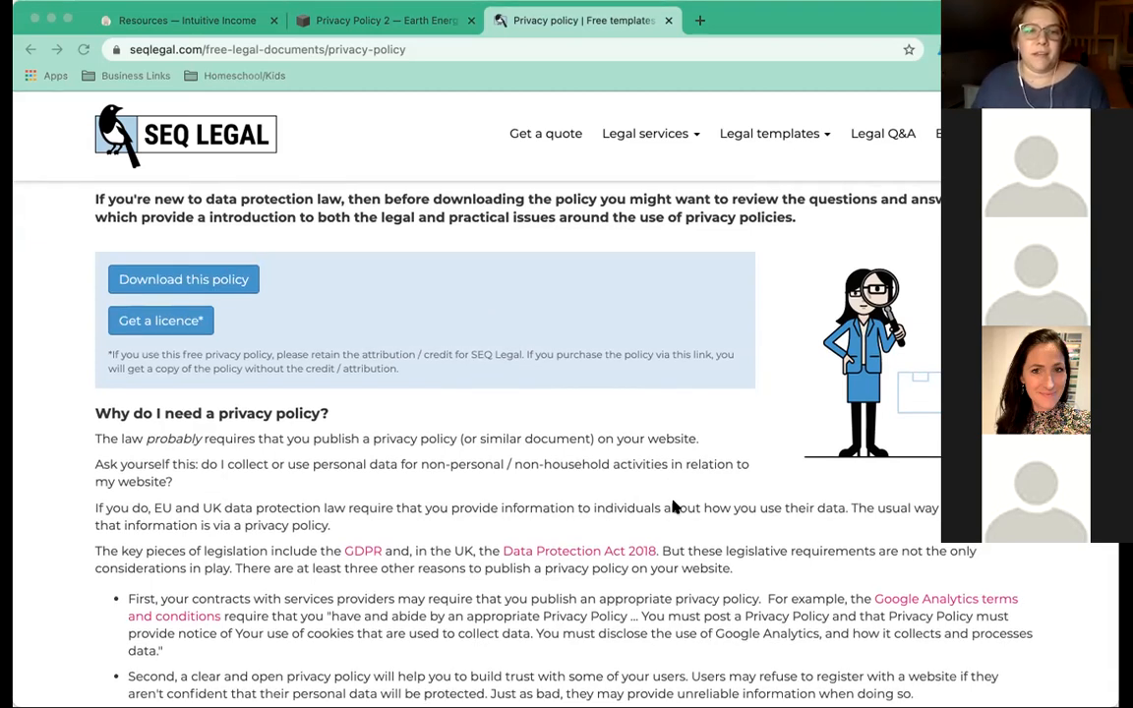
pyautogui.scroll(1, 675, 506)
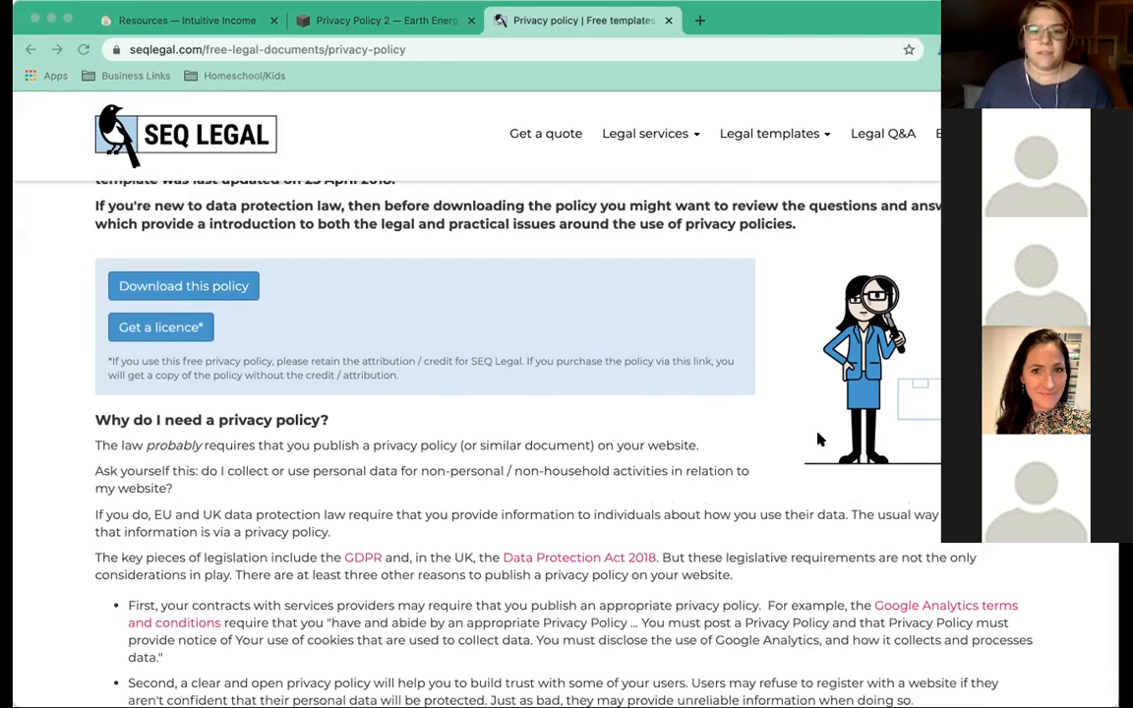
pyautogui.click(184, 286)
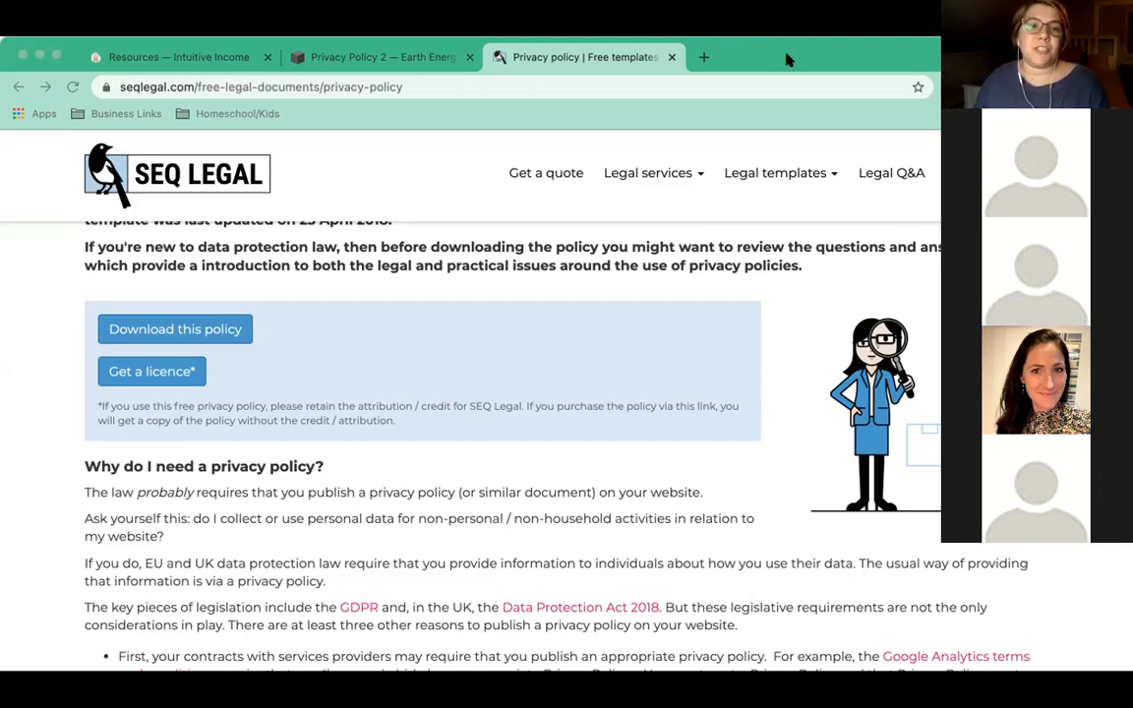
pyautogui.click(315, 143)
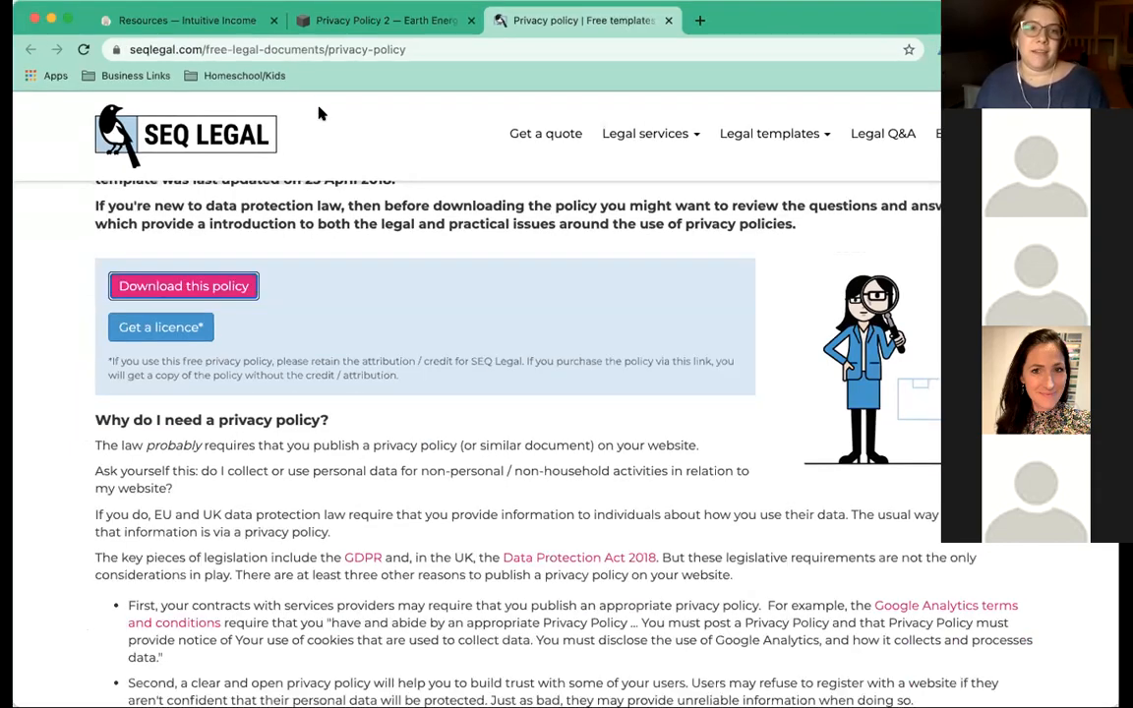
pyautogui.click(194, 21)
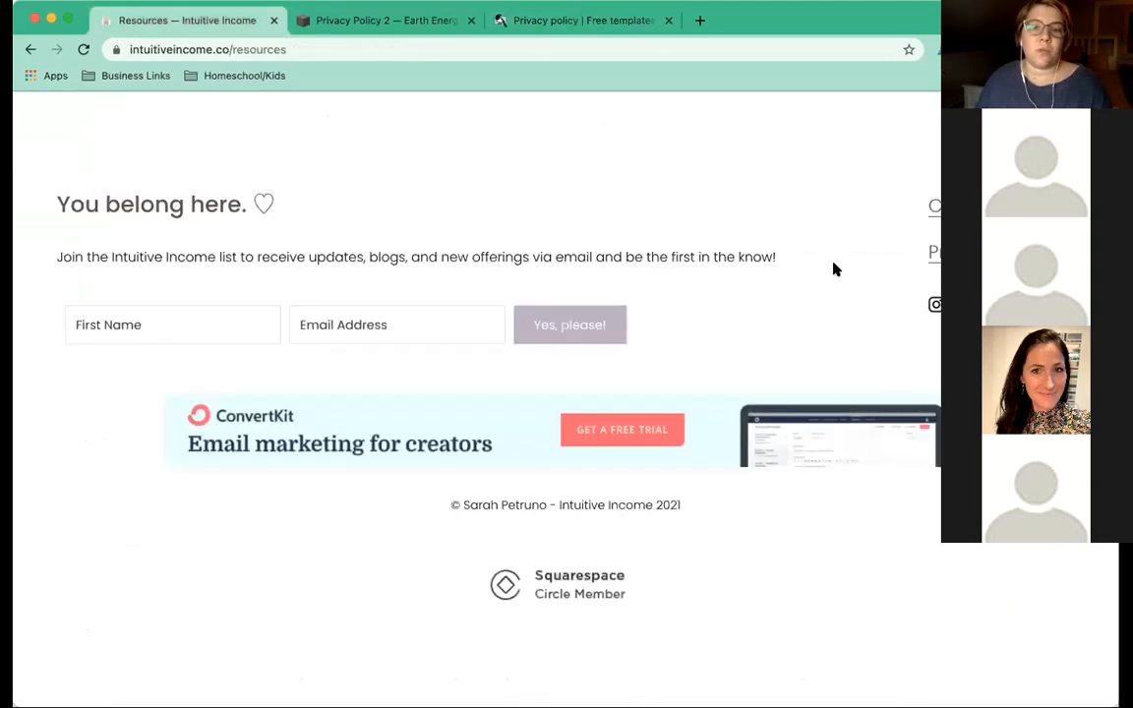
# Open the Intuitive Income privacy policy and compare it with SEQ Legal's UK data protection passage.
pyautogui.click(935, 254)
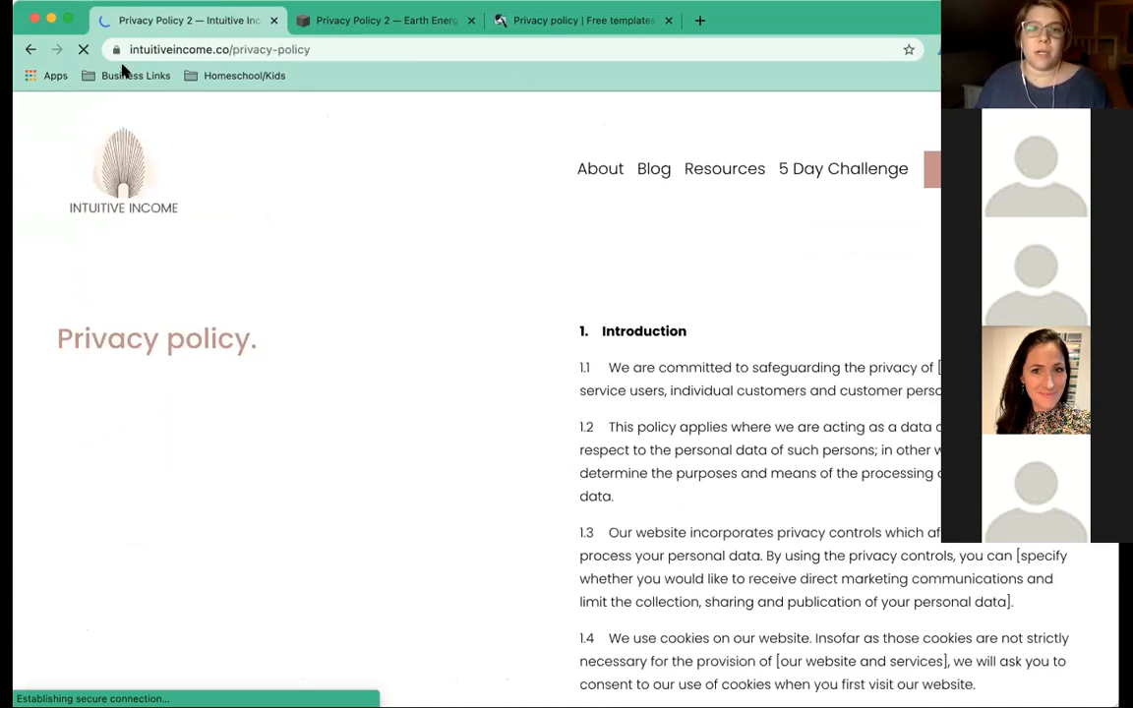
pyautogui.click(582, 21)
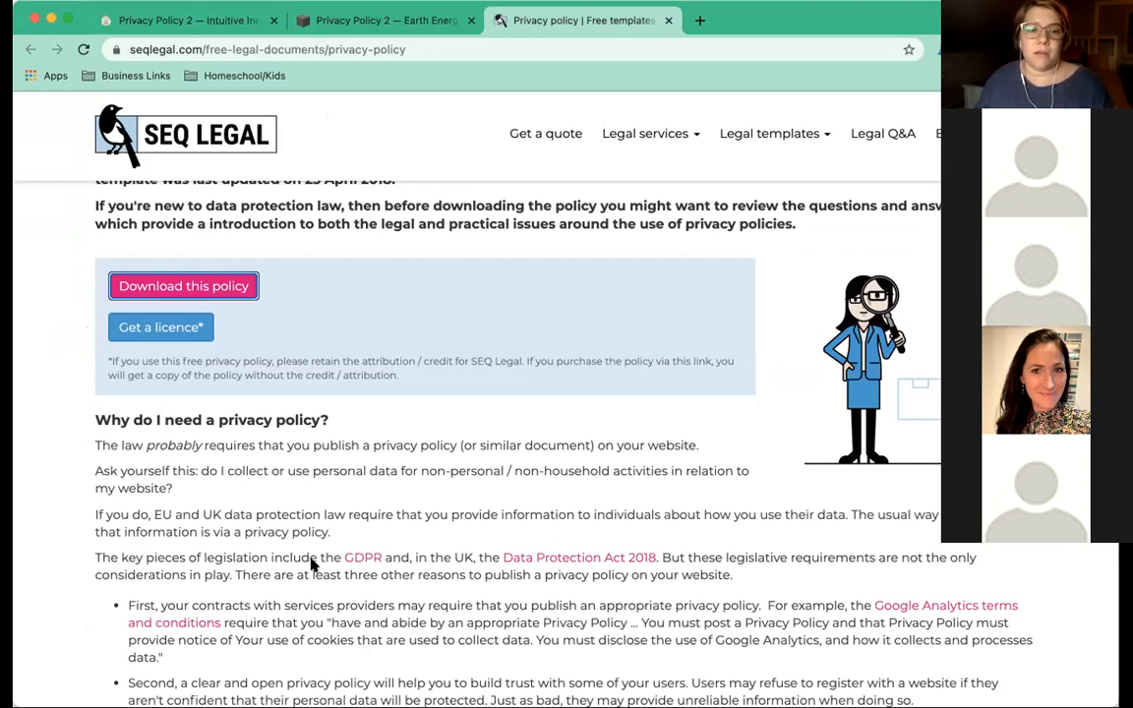
pyautogui.moveTo(300, 571); pyautogui.dragTo(214, 515)
pyautogui.click(88, 71)
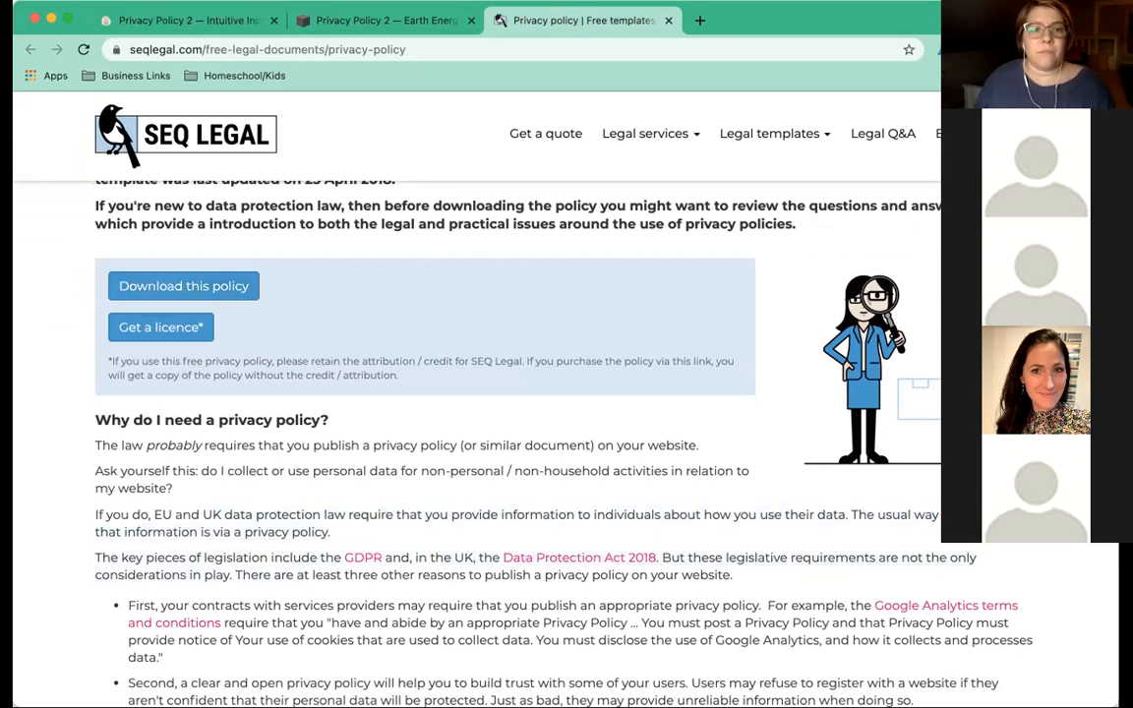
pyautogui.click(314, 20)
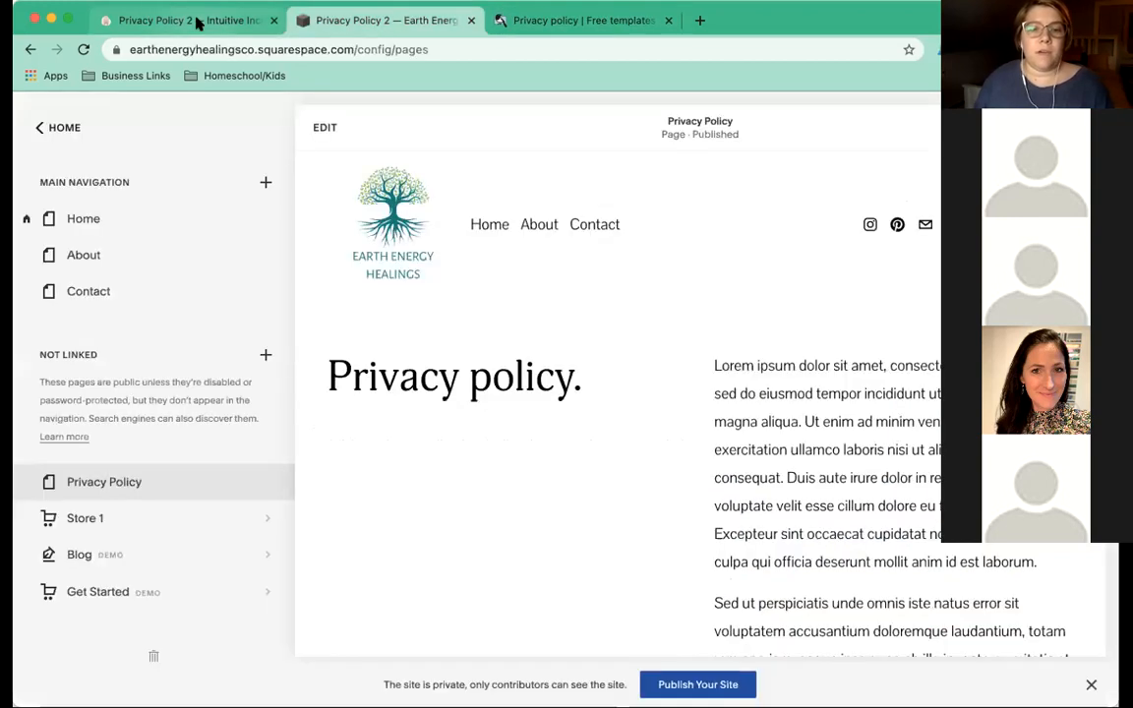
pyautogui.click(218, 21)
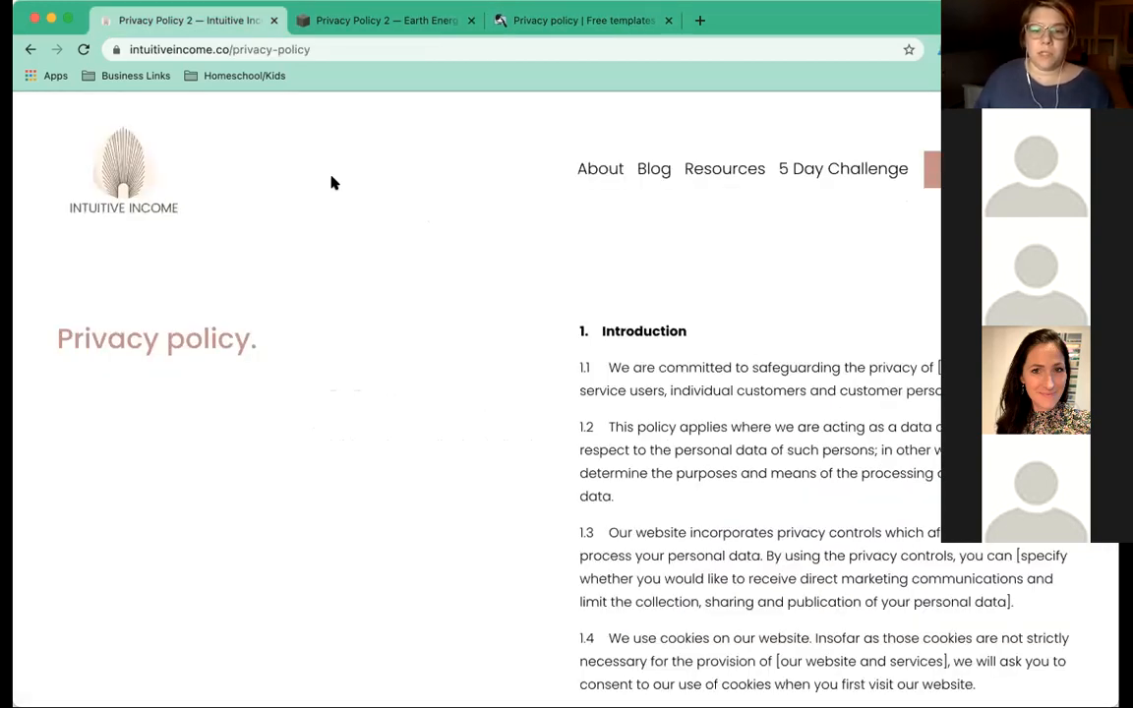
# Read down through the Intuitive Income privacy policy, then return to the SEQ Legal template.
pyautogui.scroll(-3, 747, 346)
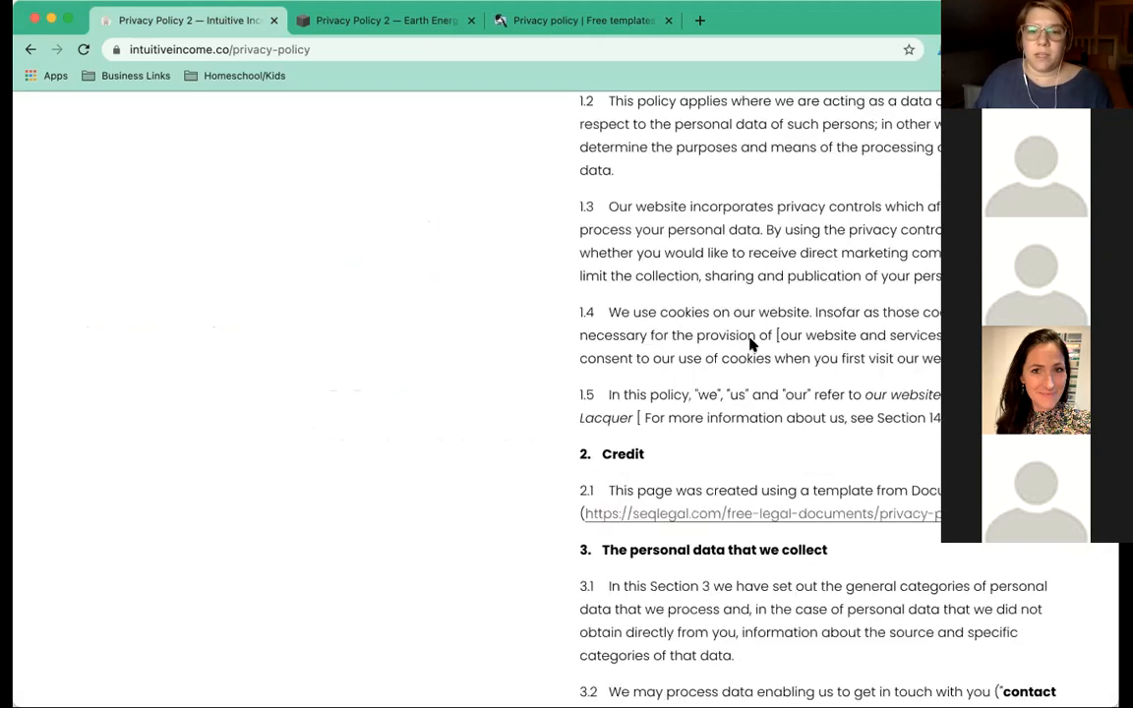
pyautogui.scroll(-3, 750, 344)
pyautogui.scroll(-1, 752, 344)
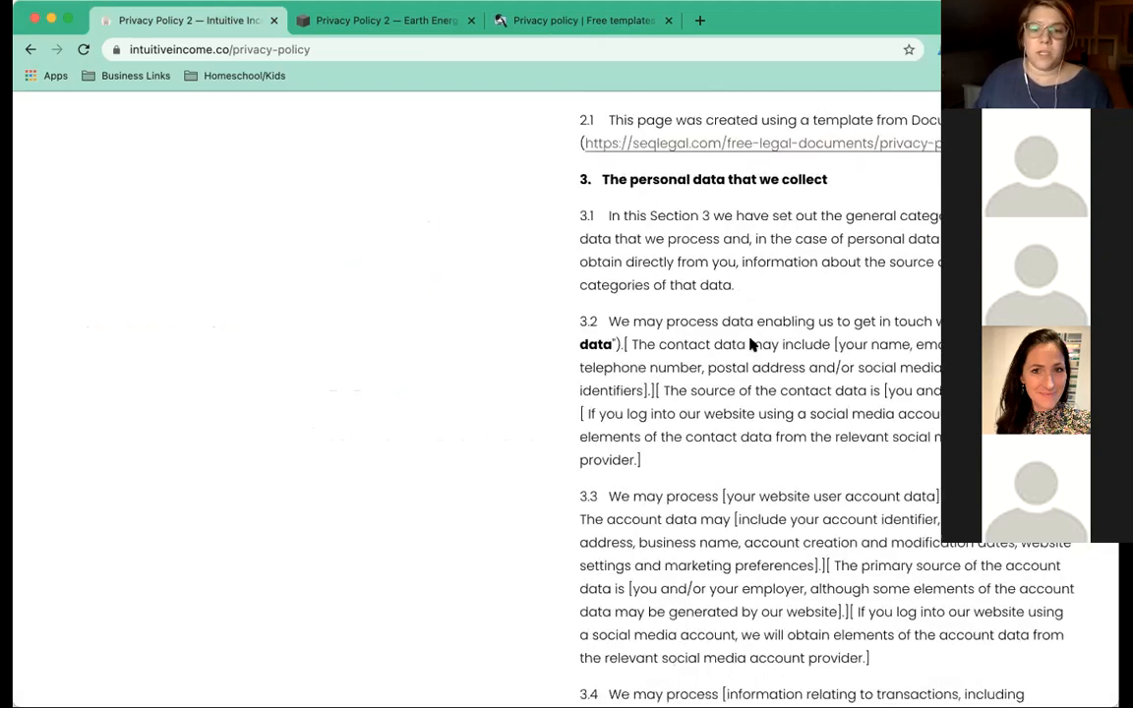
pyautogui.scroll(-3, 750, 344)
pyautogui.scroll(-4, 751, 344)
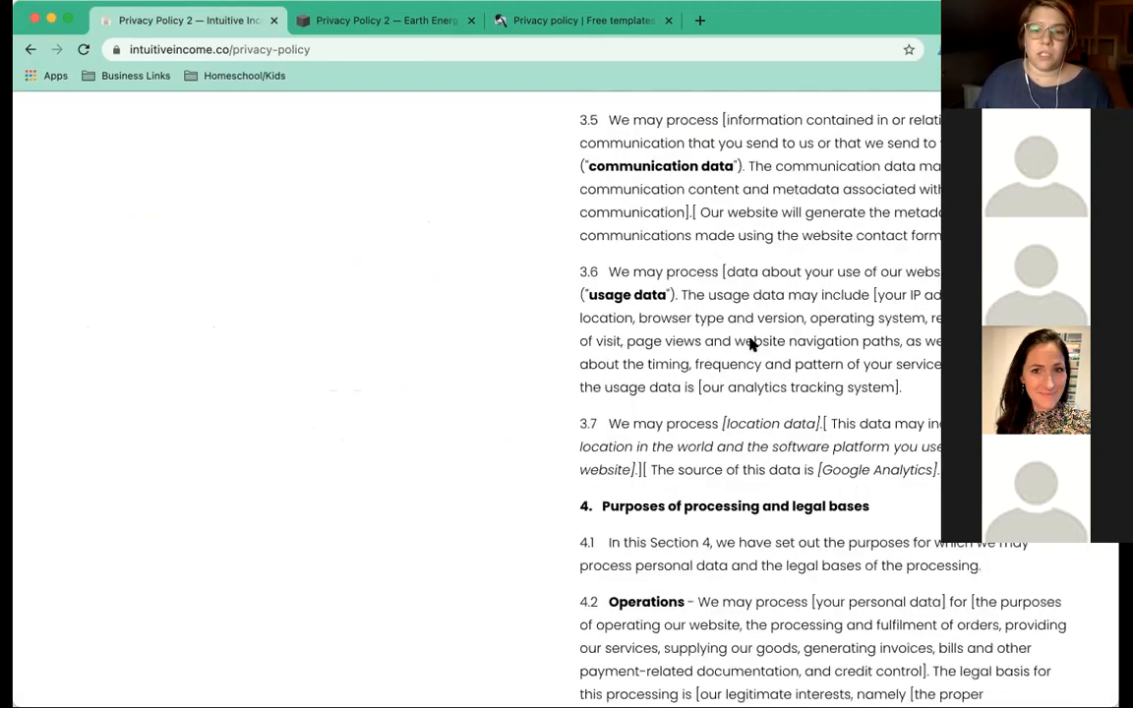
pyautogui.scroll(-1, 751, 344)
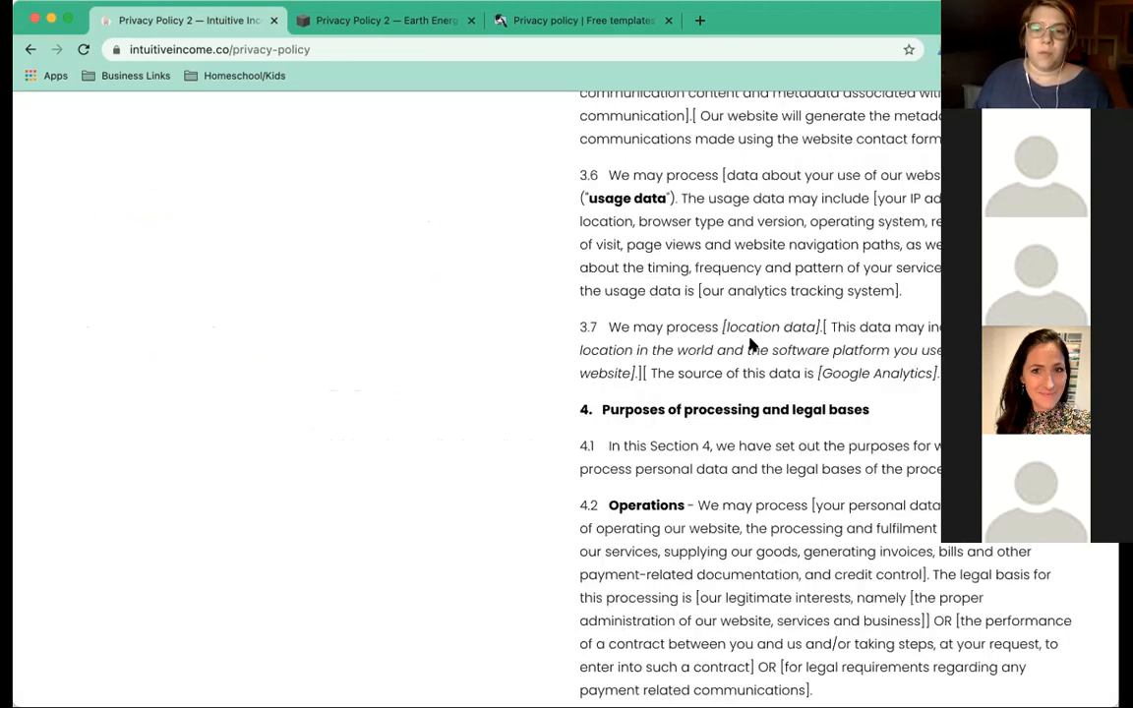
pyautogui.scroll(-6, 750, 344)
pyautogui.scroll(-4, 751, 343)
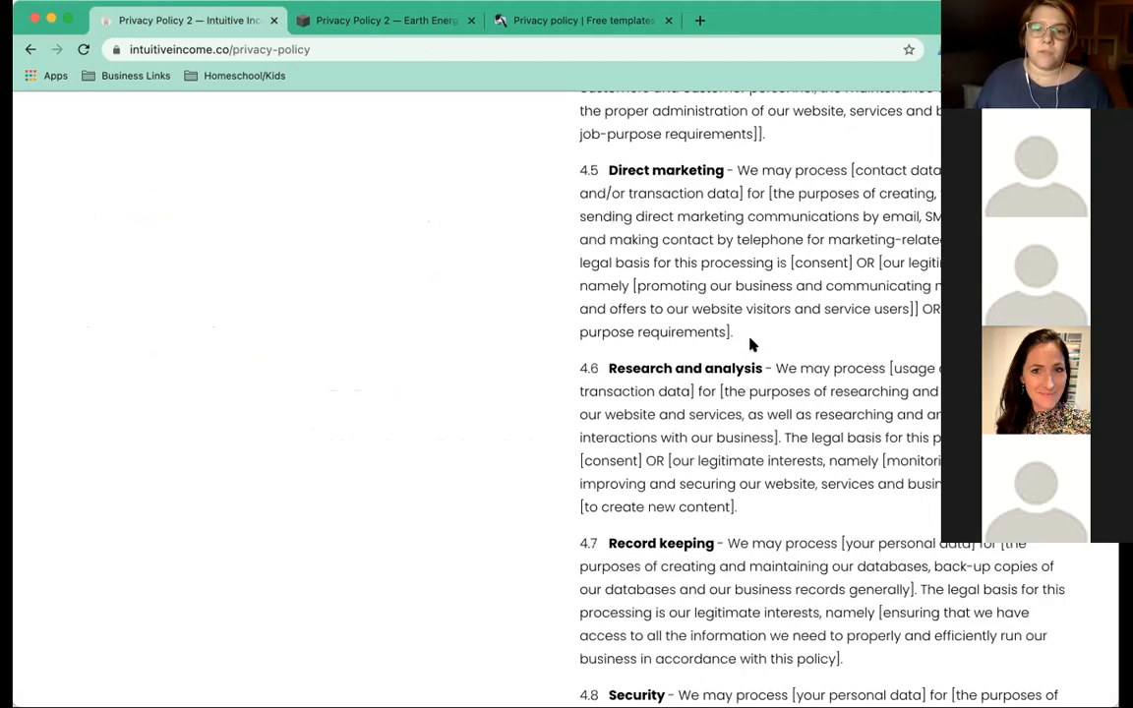
pyautogui.scroll(-2, 751, 344)
pyautogui.scroll(-6, 751, 344)
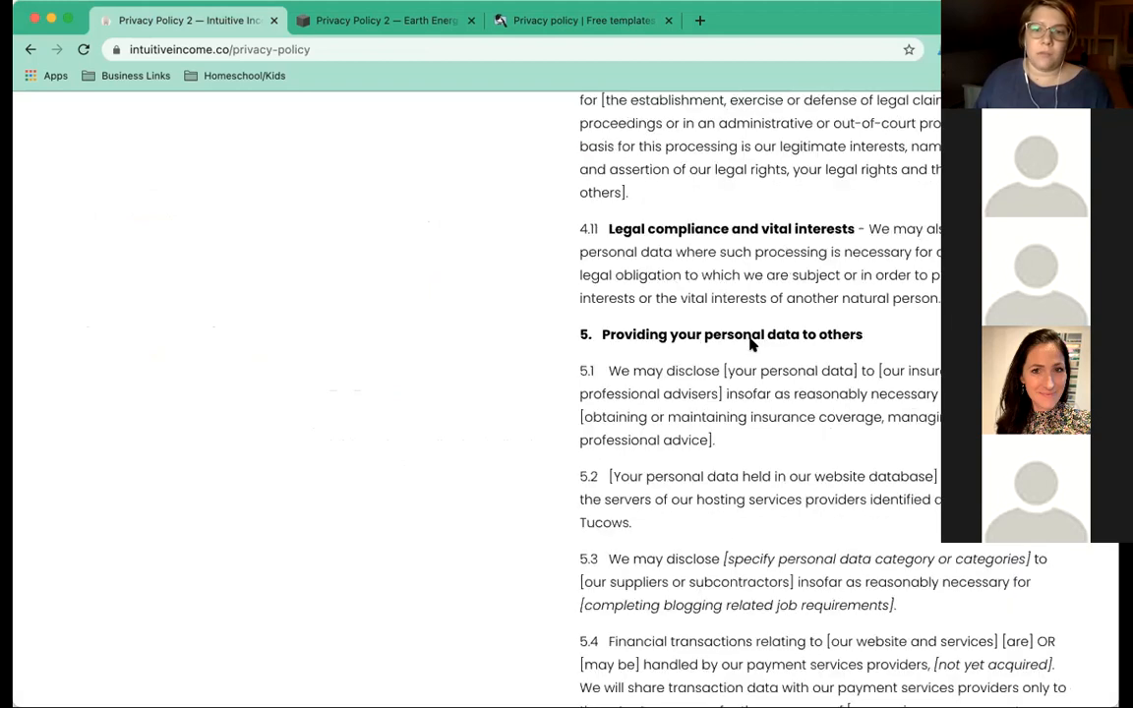
pyautogui.scroll(-1, 752, 344)
pyautogui.scroll(-1, 751, 344)
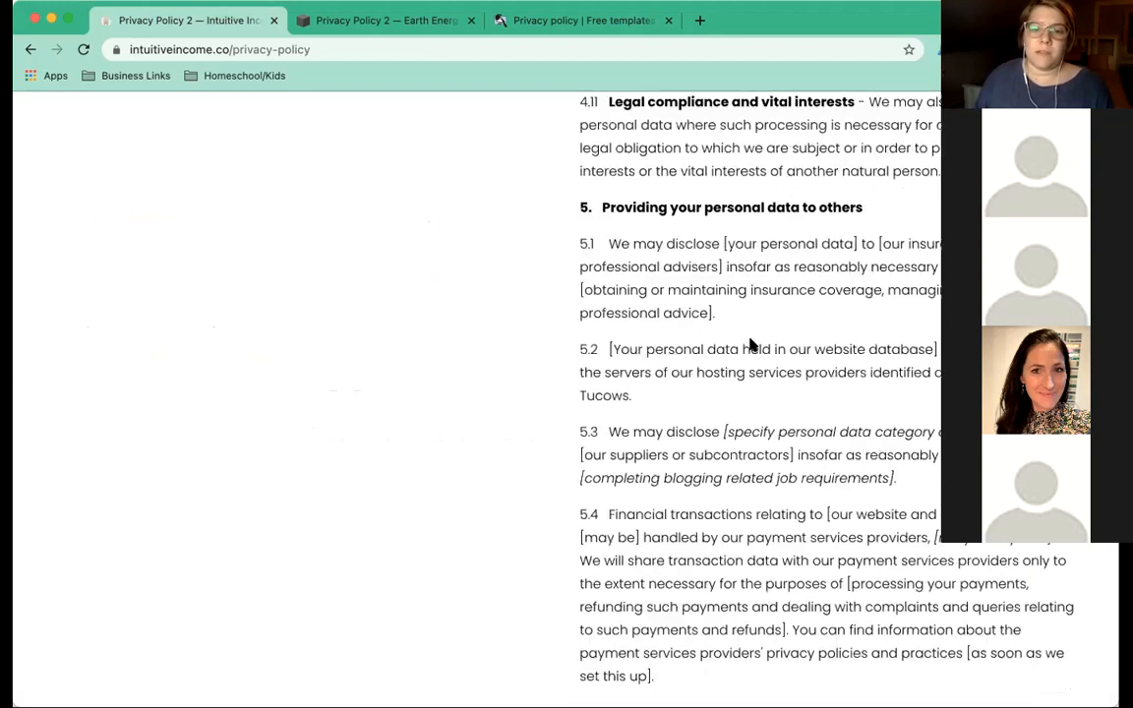
pyautogui.scroll(-2, 812, 441)
pyautogui.scroll(-1, 812, 440)
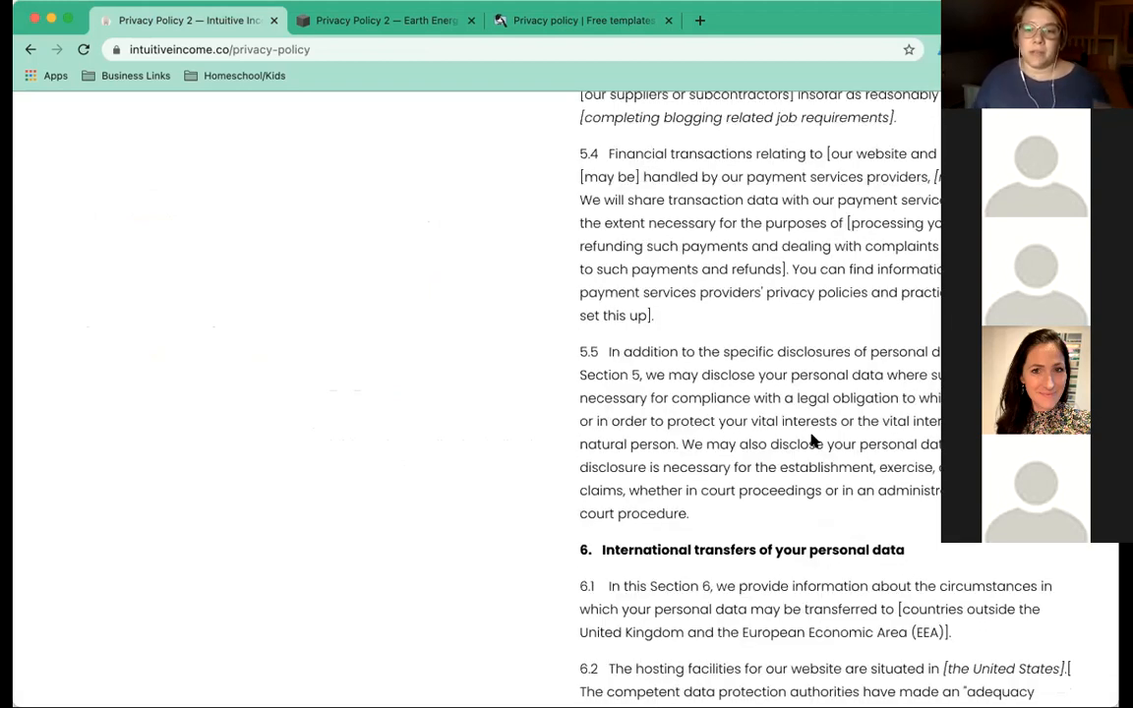
pyautogui.scroll(-2, 812, 440)
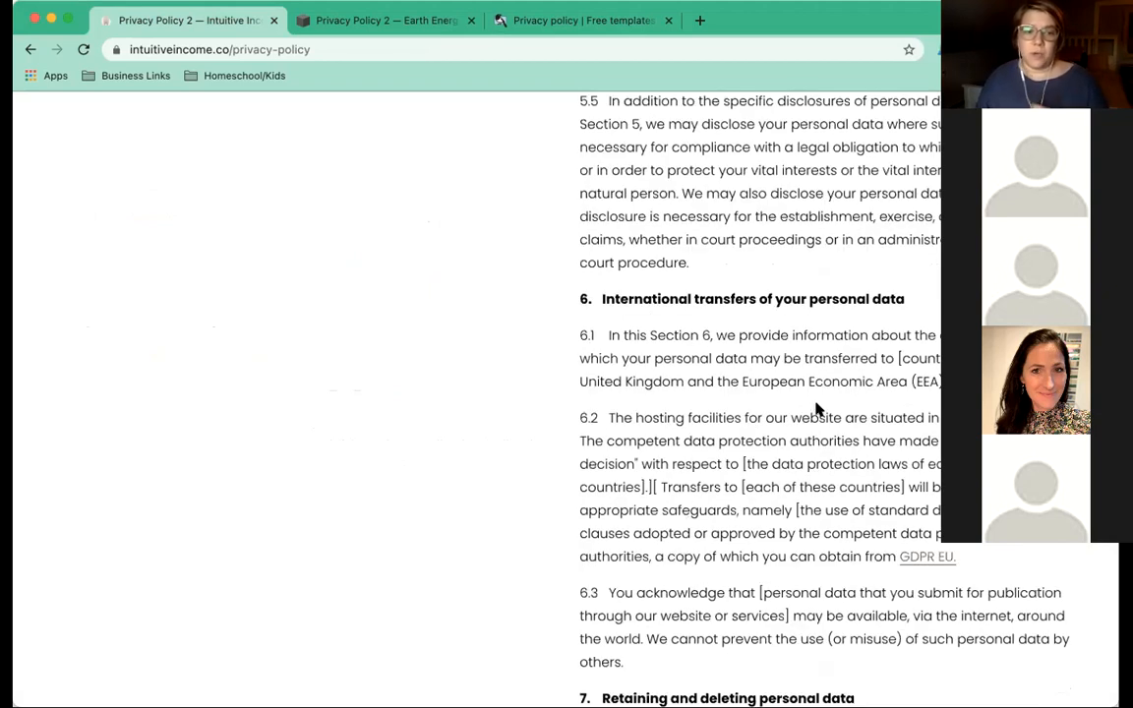
pyautogui.scroll(-1, 815, 409)
pyautogui.scroll(-1, 816, 409)
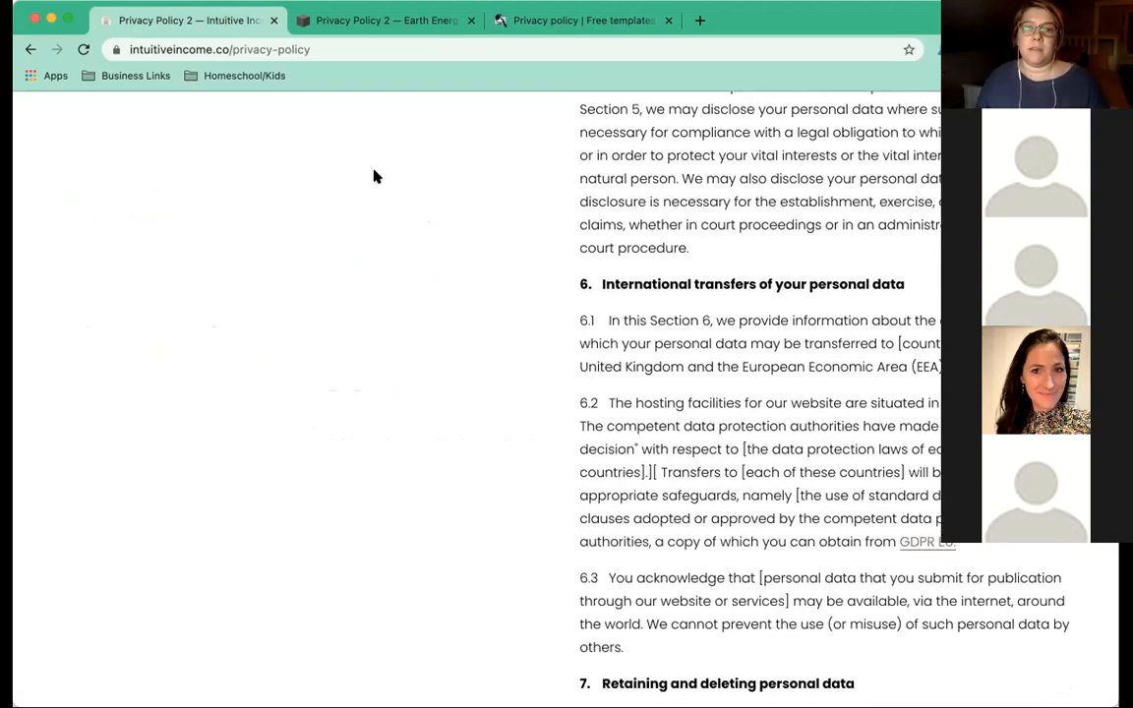
pyautogui.click(593, 27)
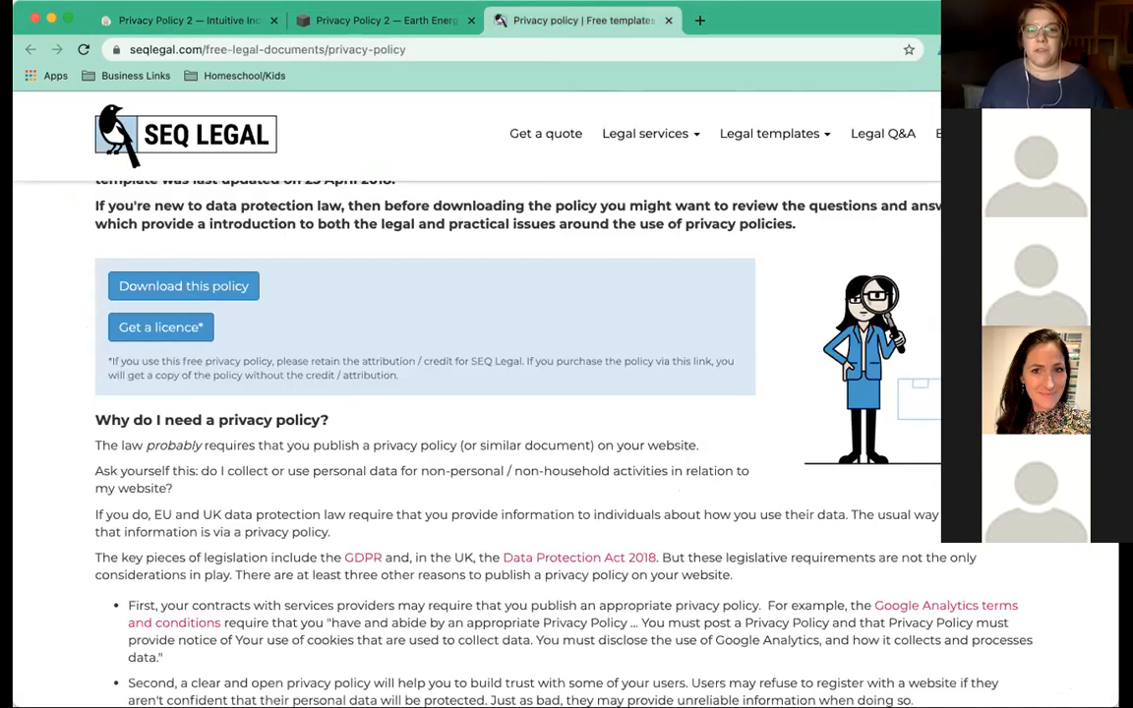
# Read the SEQ Legal template introduction, highlighting the personal data paragraph and the GDPR sentence.
pyautogui.scroll(-1, 421, 339)
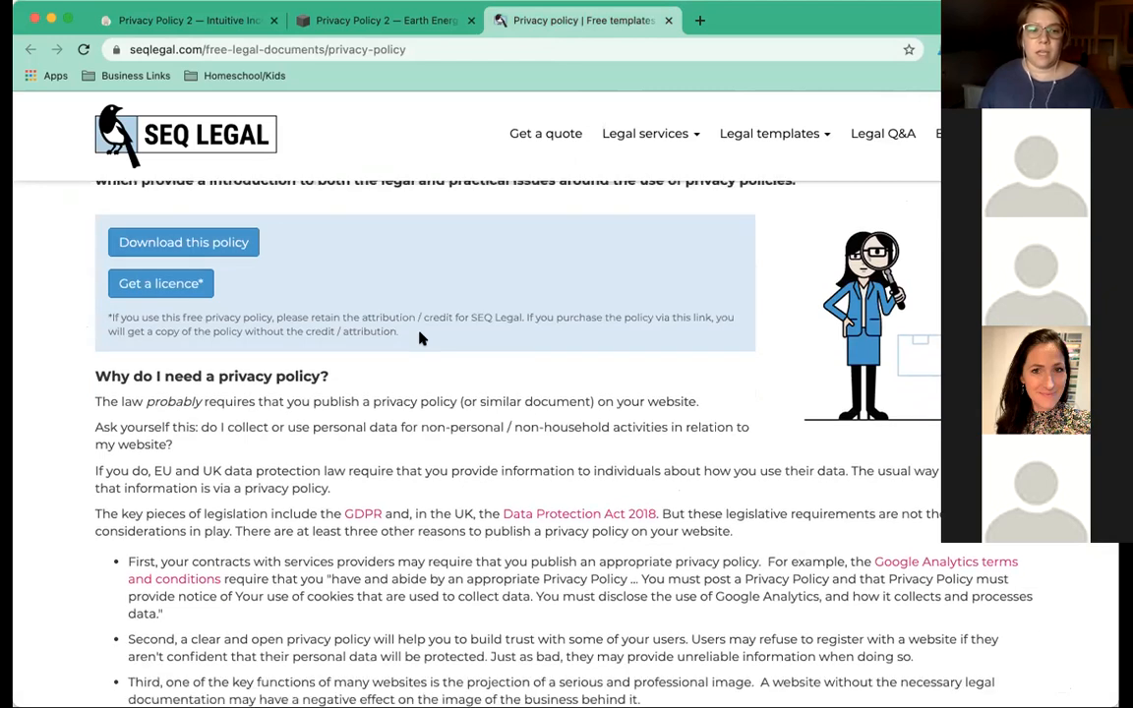
pyautogui.scroll(-2, 421, 338)
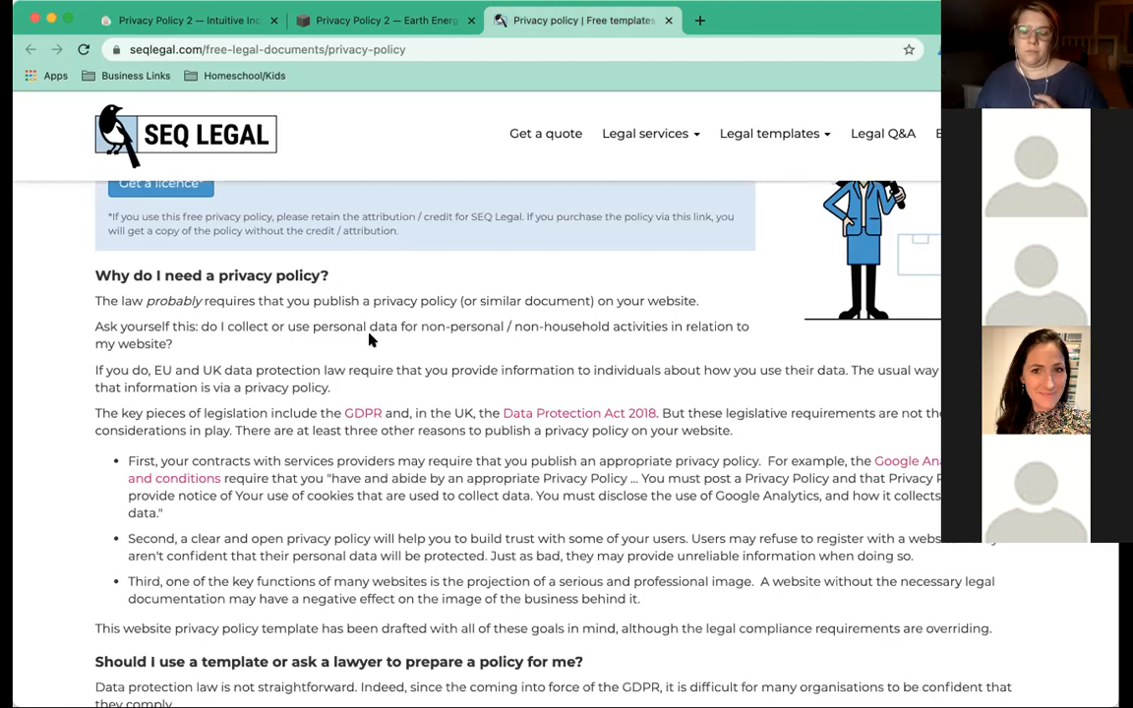
pyautogui.scroll(-1, 371, 339)
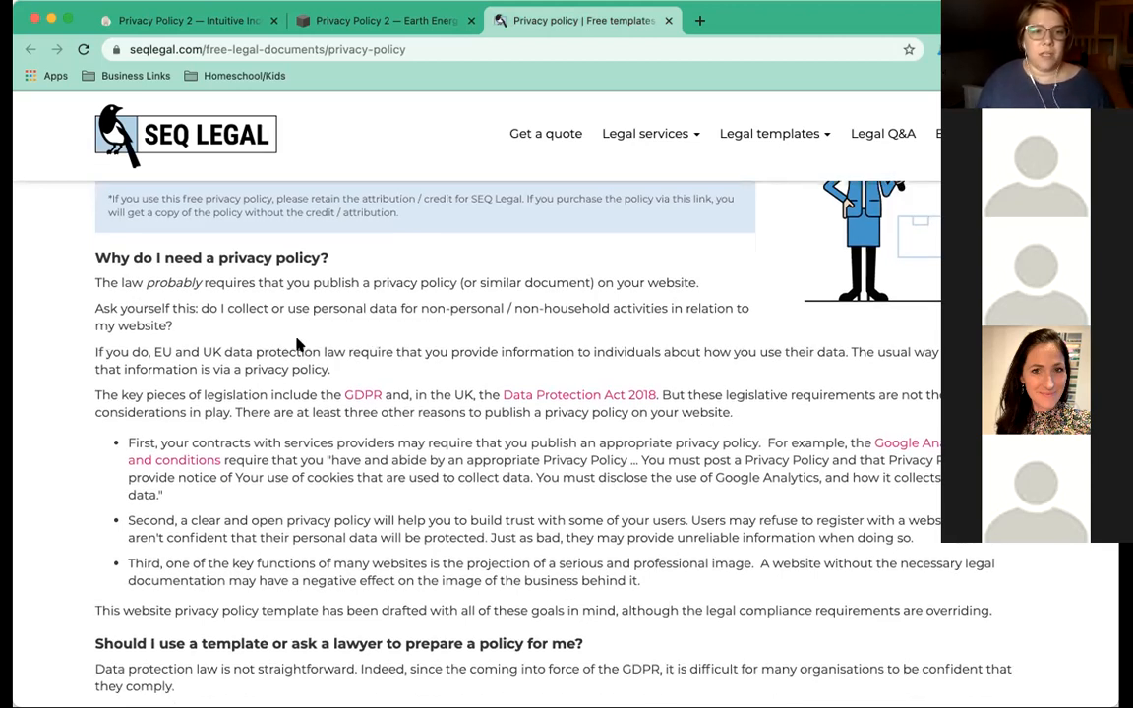
pyautogui.moveTo(143, 308); pyautogui.dragTo(334, 377)
pyautogui.click(114, 393)
pyautogui.moveTo(119, 393); pyautogui.dragTo(467, 401)
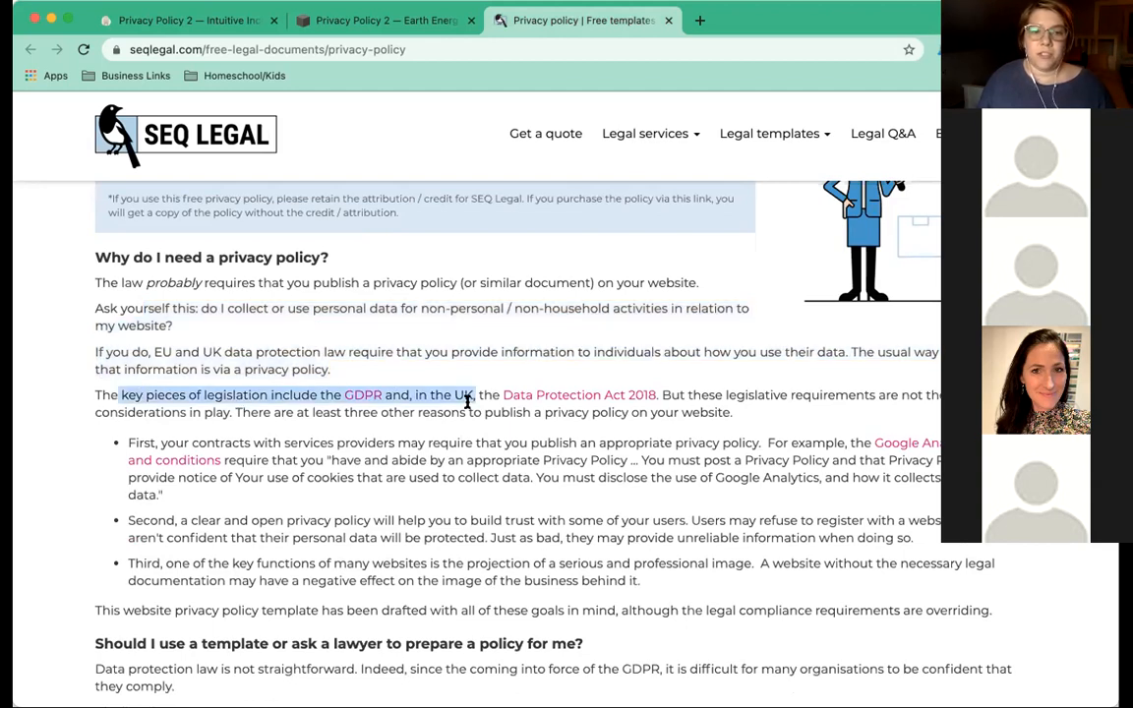
pyautogui.click(500, 379)
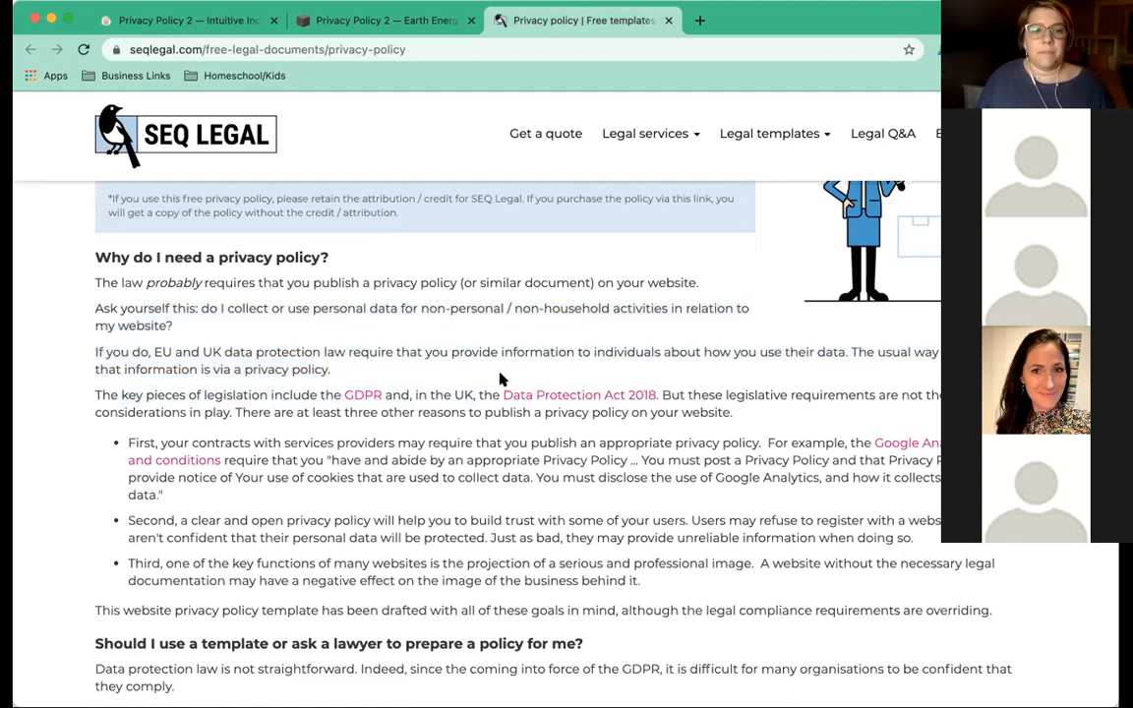
# Scroll through the guidance on when the template suits and which disclosures GDPR requires.
pyautogui.scroll(-3, 500, 379)
pyautogui.scroll(-1, 500, 376)
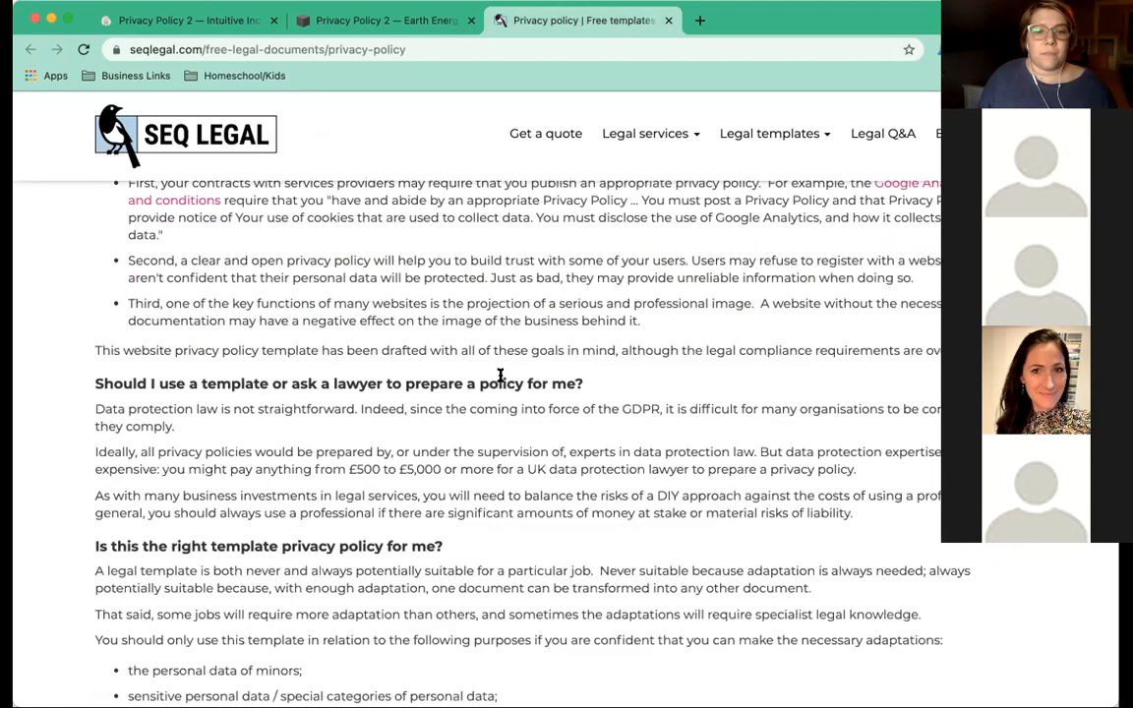
pyautogui.scroll(-1, 500, 375)
pyautogui.scroll(-1, 499, 376)
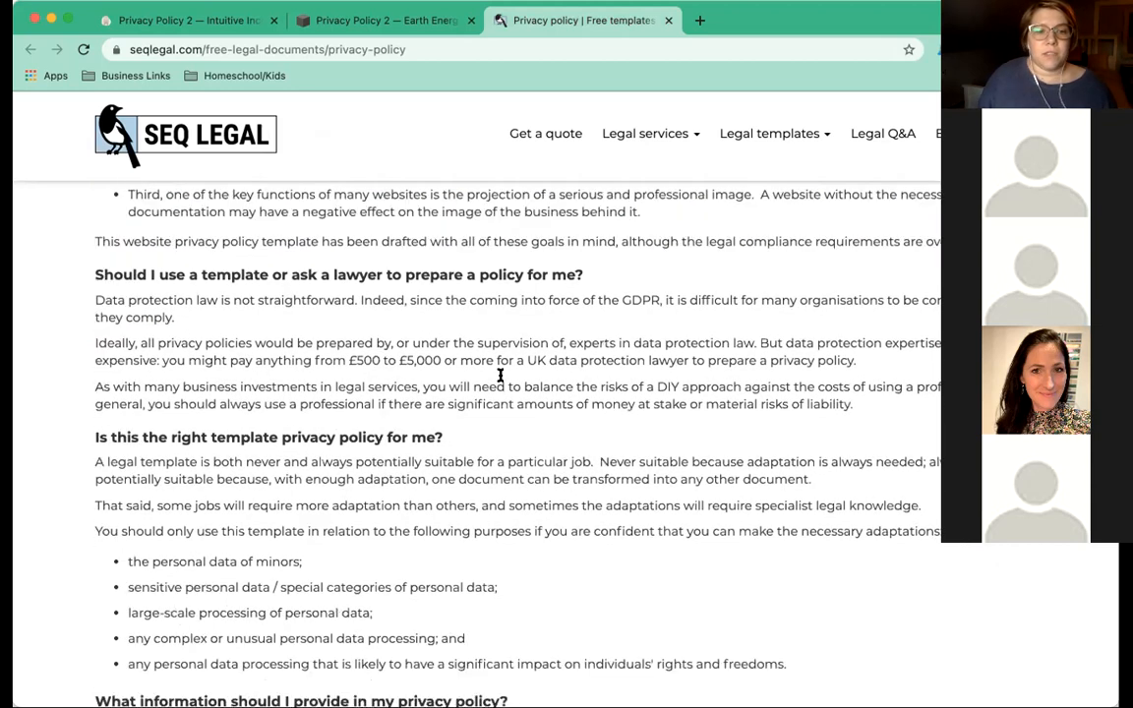
pyautogui.scroll(-1, 470, 377)
pyautogui.scroll(-1, 472, 379)
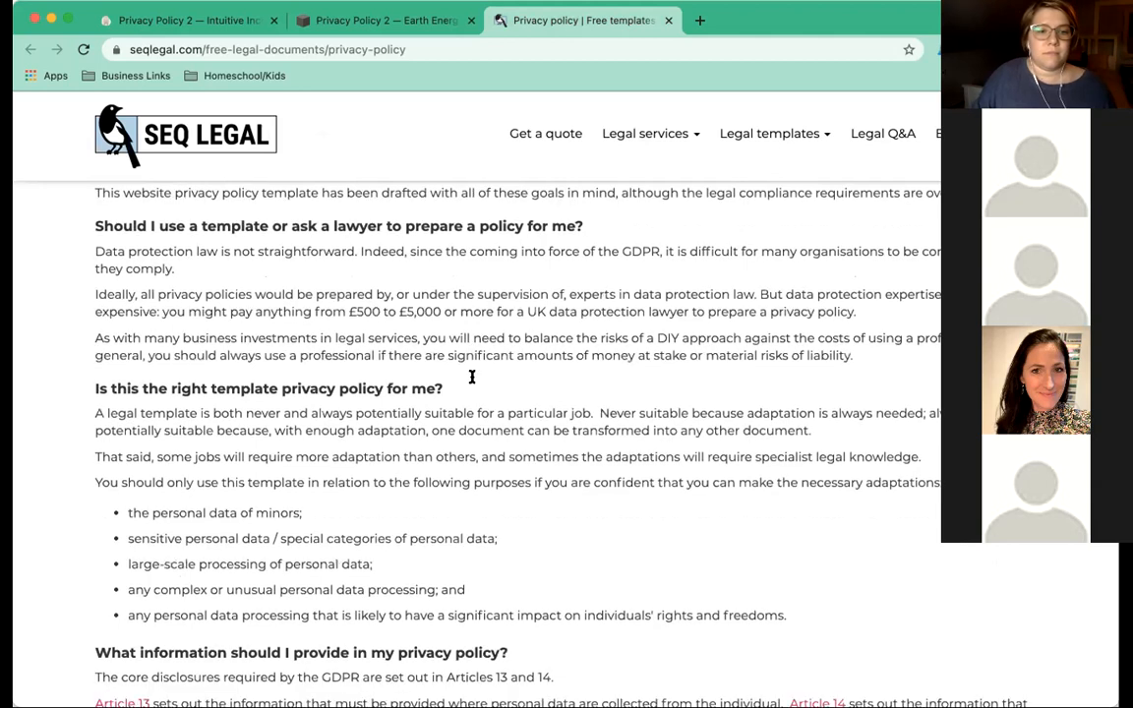
pyautogui.scroll(-2, 472, 381)
pyautogui.scroll(-1, 473, 383)
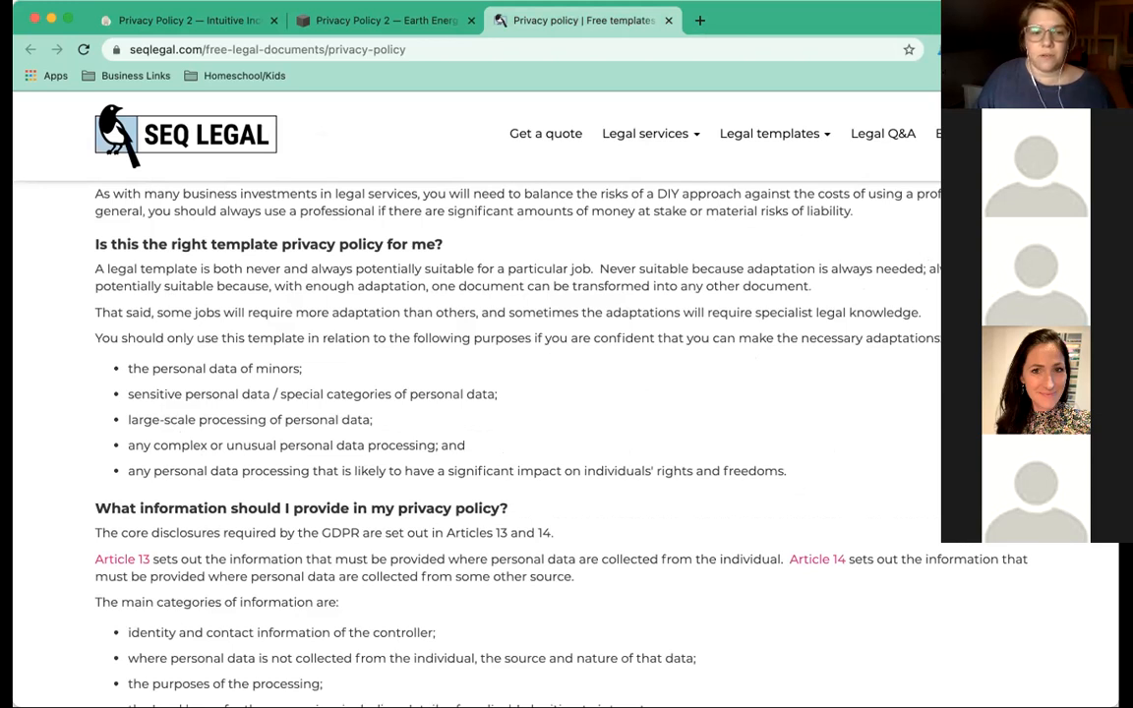
pyautogui.scroll(-1, 621, 295)
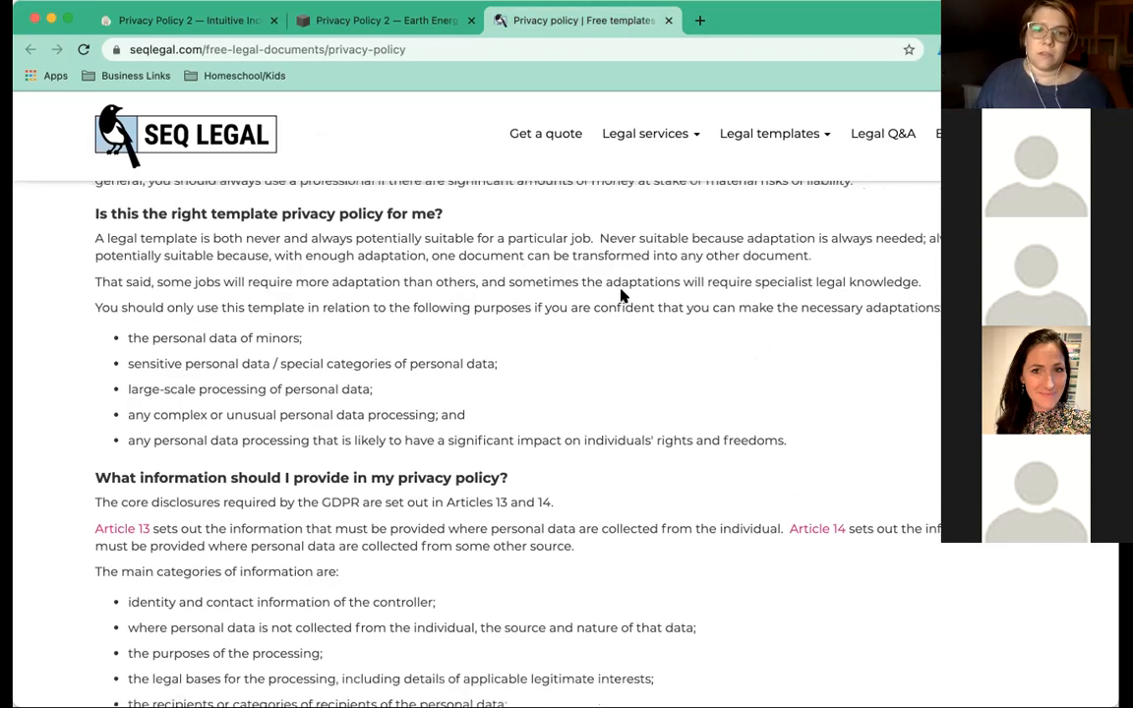
pyautogui.scroll(15, 621, 297)
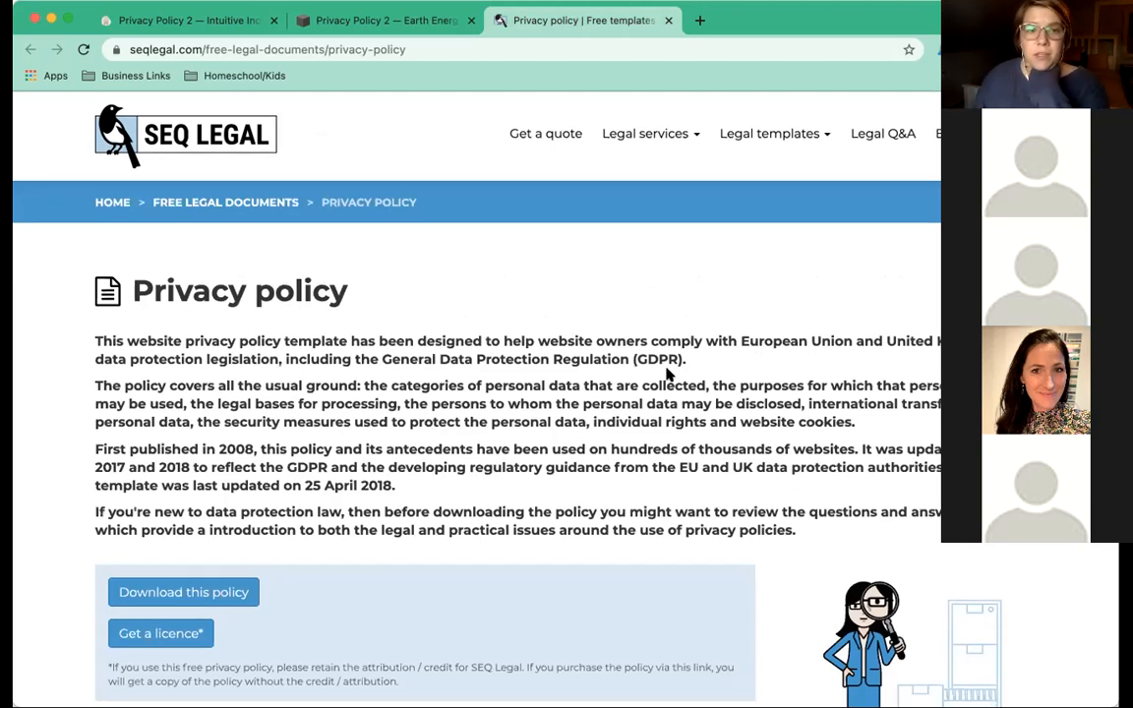
# Read the 2018 GDPR update note and remaining guidance, then switch to the Intuitive Income policy.
pyautogui.scroll(-1, 641, 351)
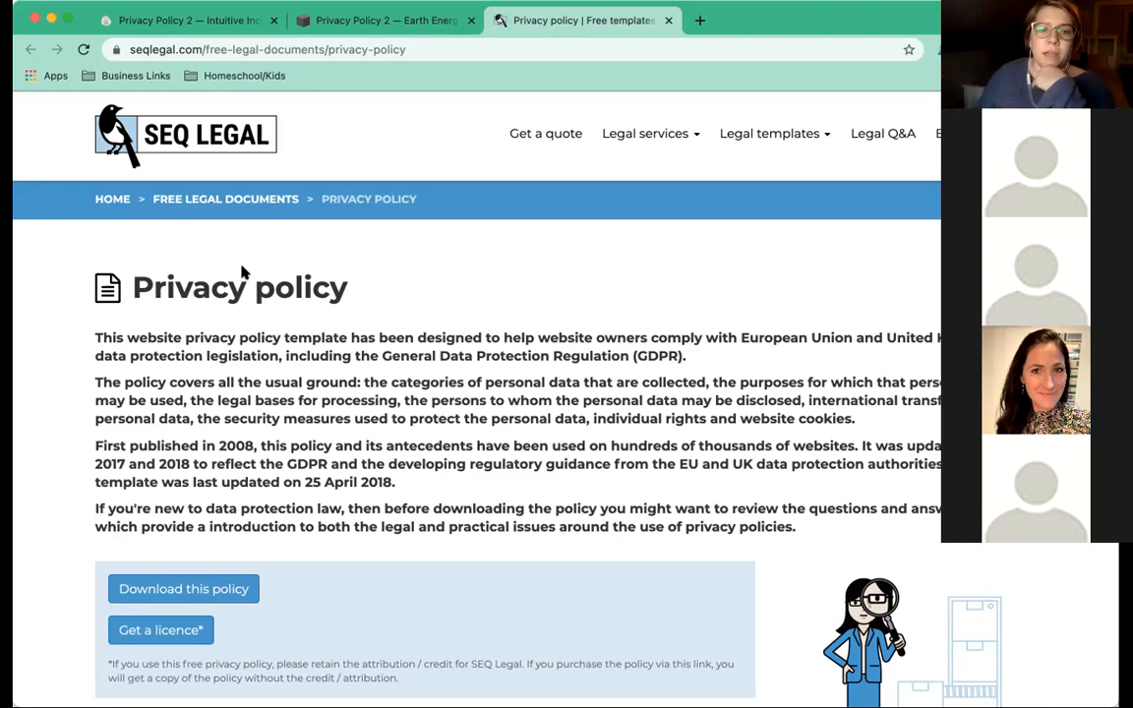
pyautogui.moveTo(403, 487); pyautogui.dragTo(210, 463)
pyautogui.click(208, 463)
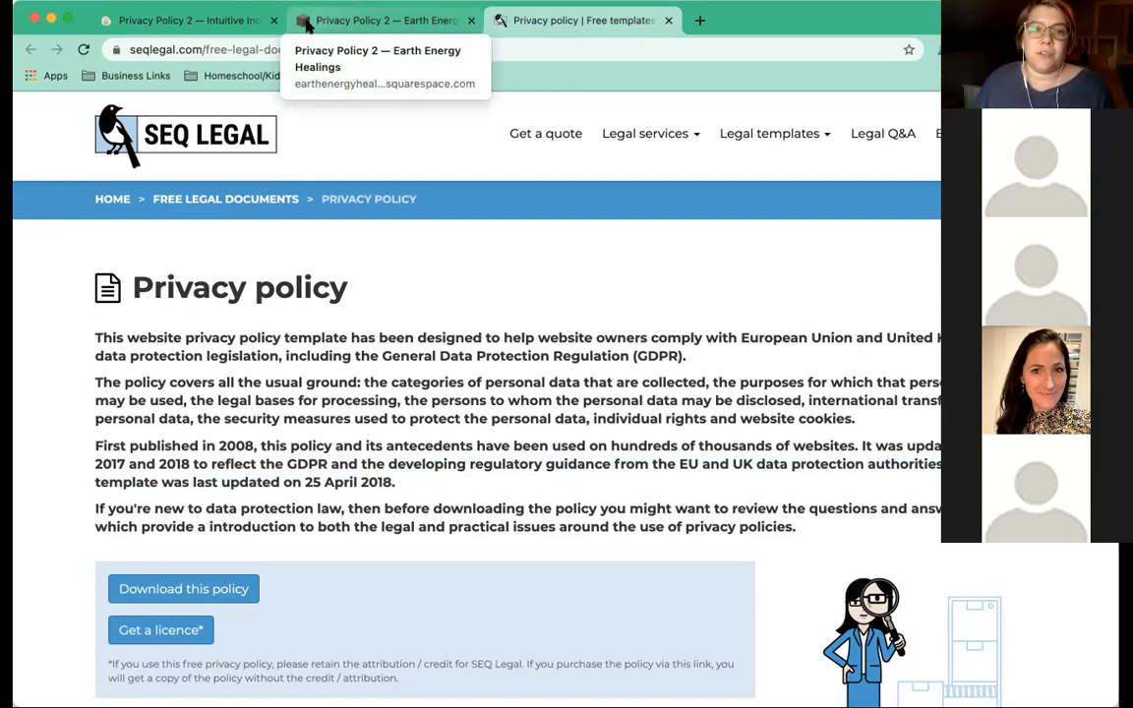
pyautogui.scroll(-2, 354, 298)
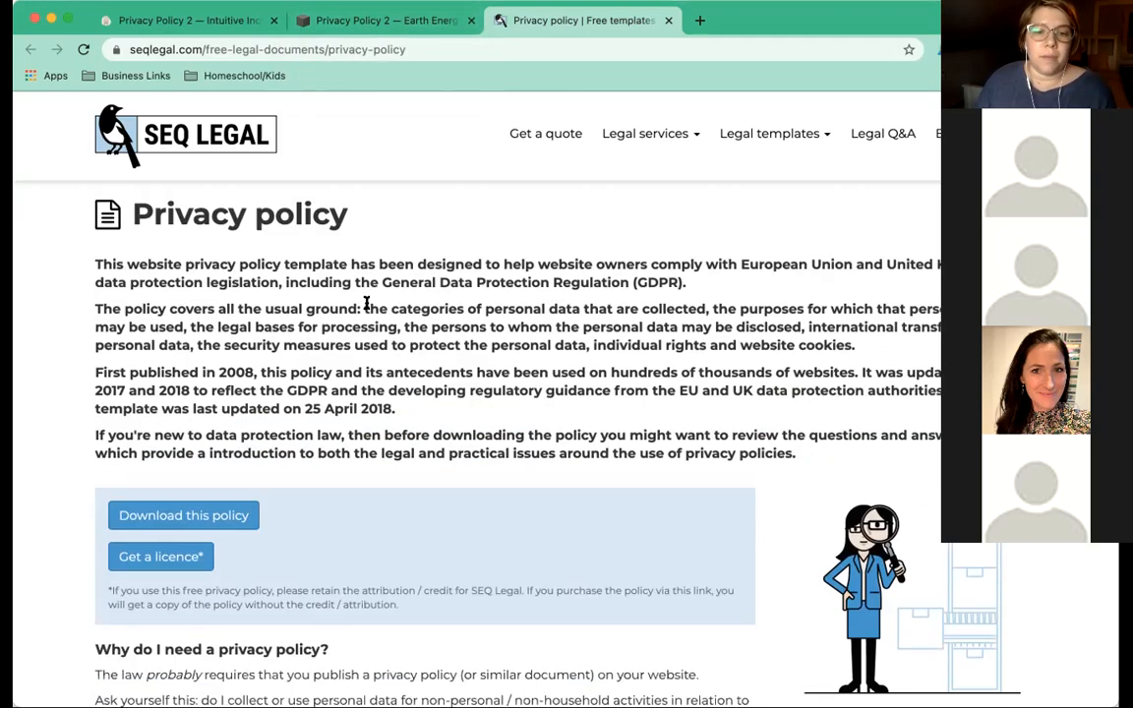
pyautogui.scroll(-1, 129, 293)
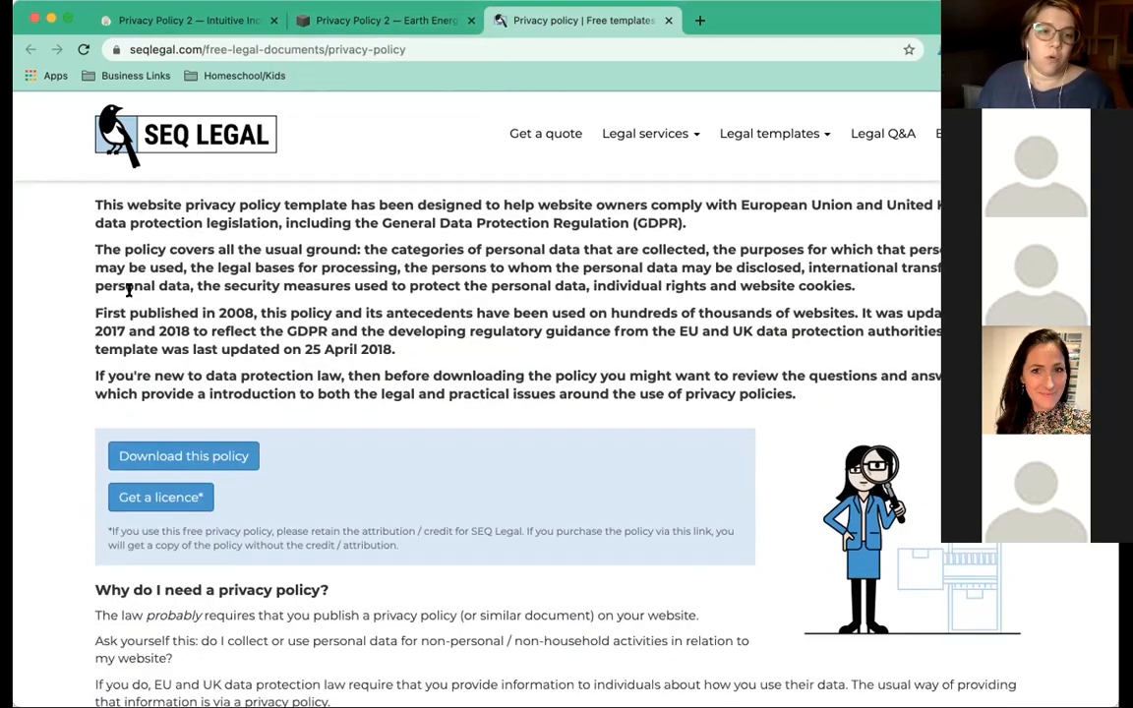
pyautogui.scroll(-8, 129, 290)
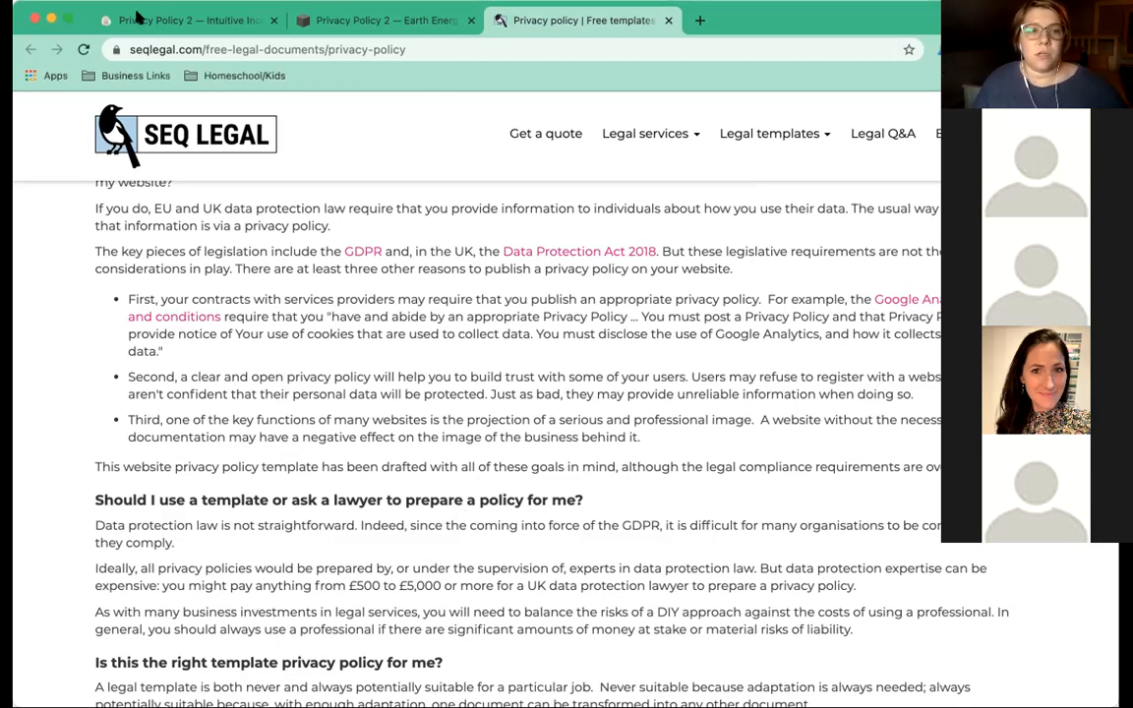
pyautogui.click(169, 20)
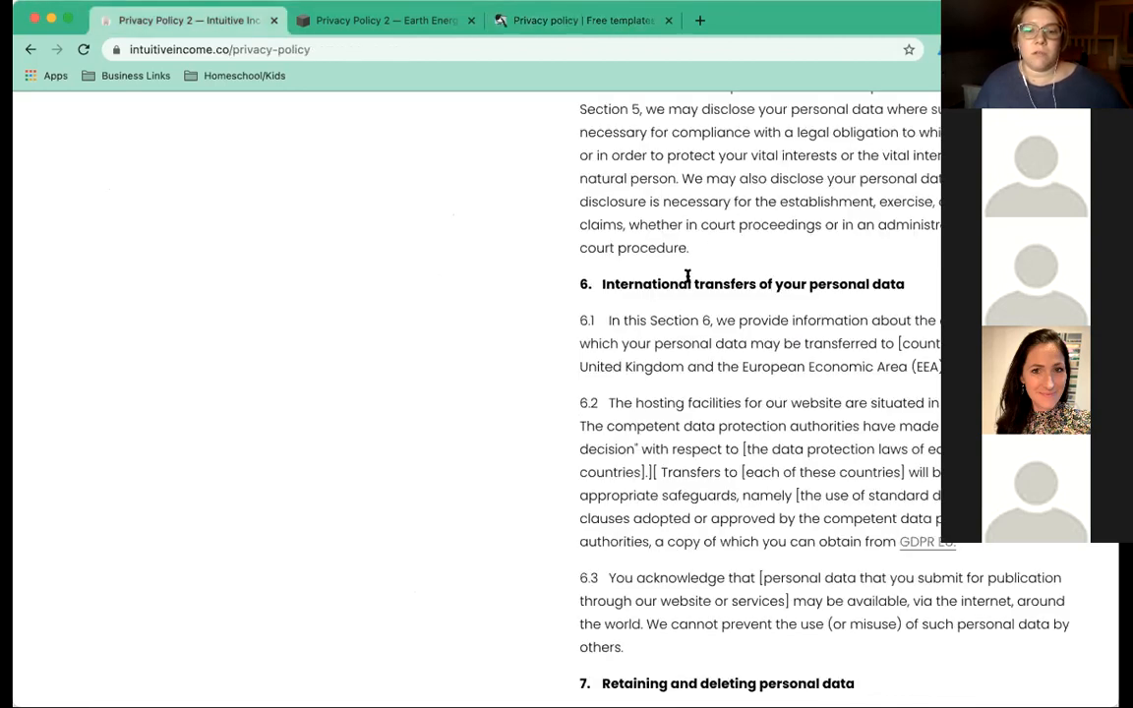
# Scroll the intuitiveincome.co privacy policy to its Last Updated 2021.03.22 footer, then return to SEQ Legal.
pyautogui.scroll(-5, 687, 277)
pyautogui.scroll(-8, 687, 280)
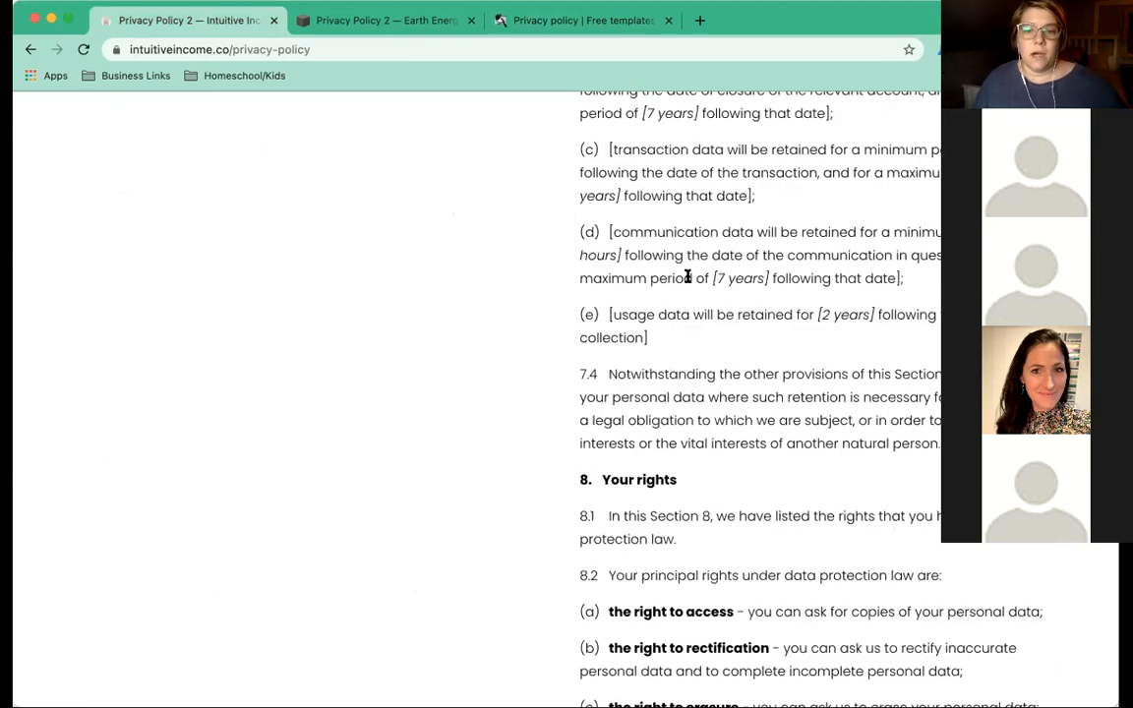
pyautogui.scroll(-10, 687, 277)
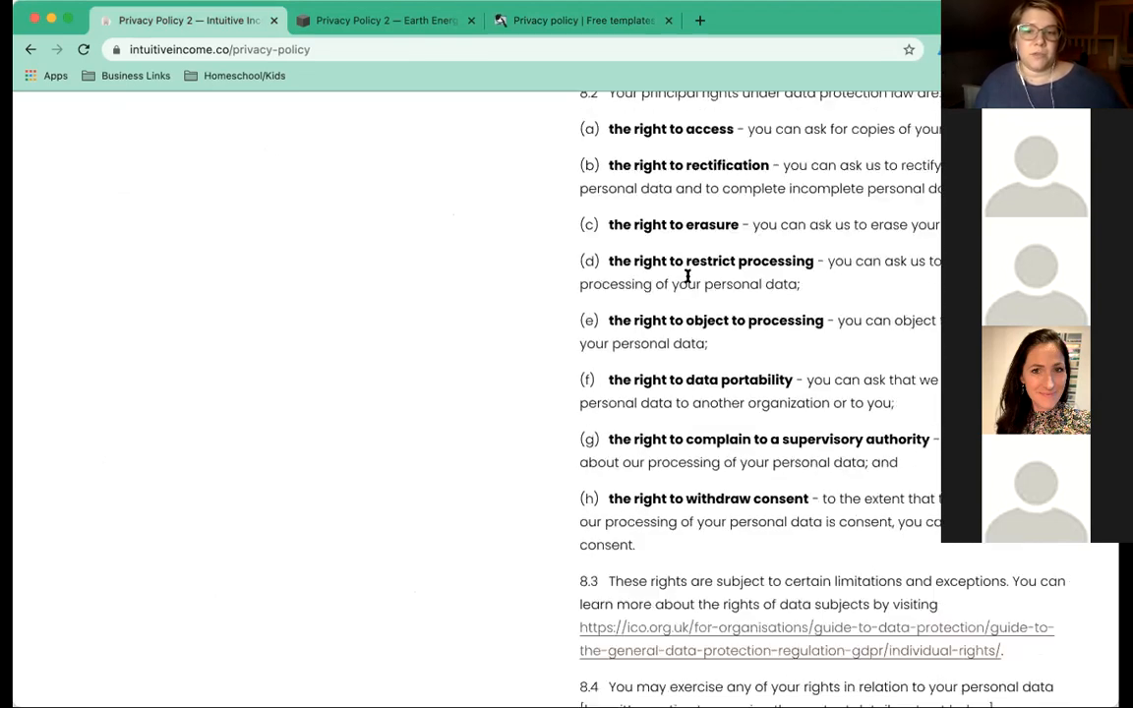
pyautogui.scroll(-8, 687, 278)
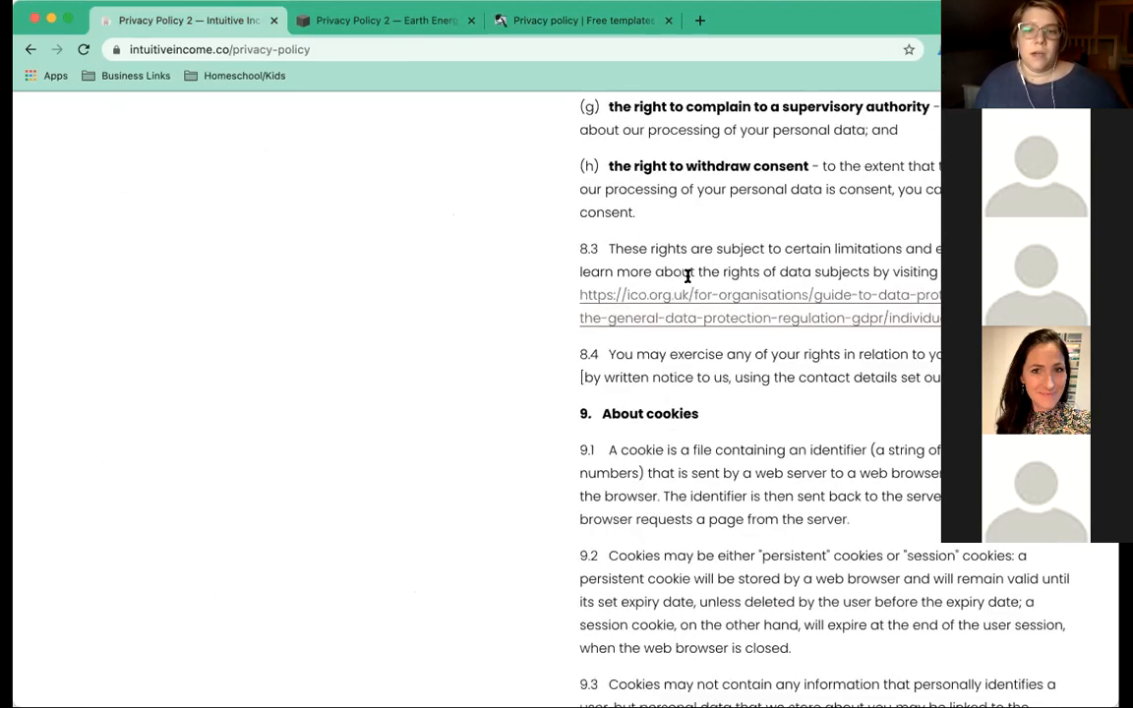
pyautogui.scroll(-4, 641, 352)
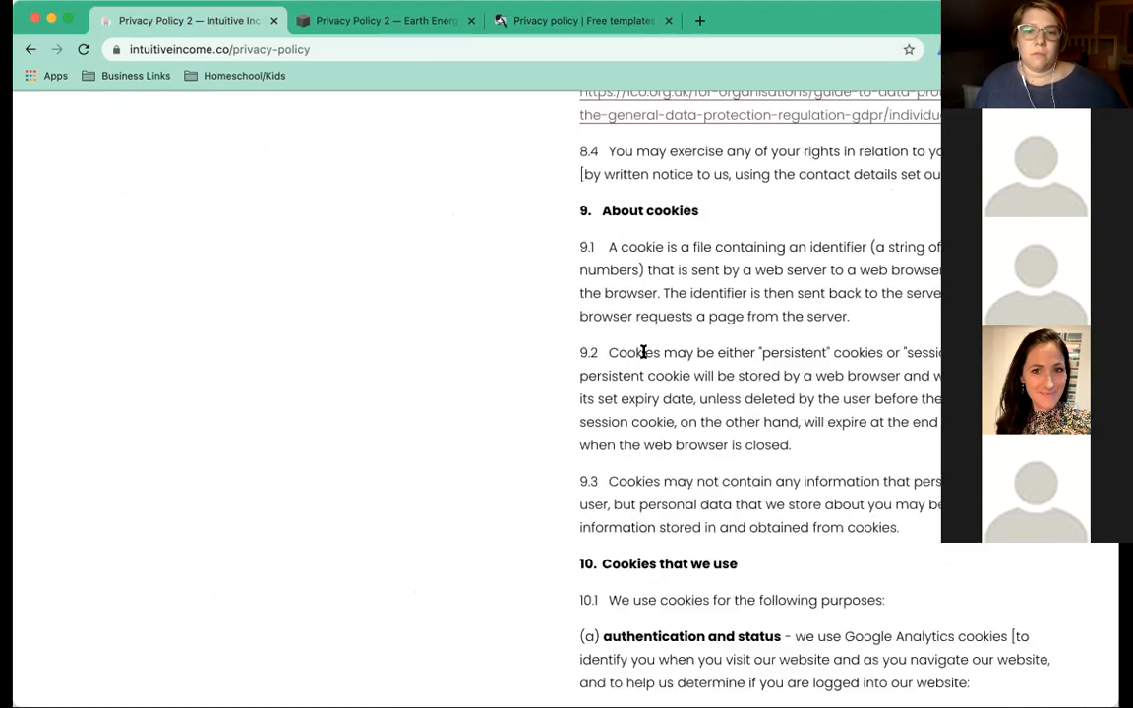
pyautogui.scroll(-7, 643, 351)
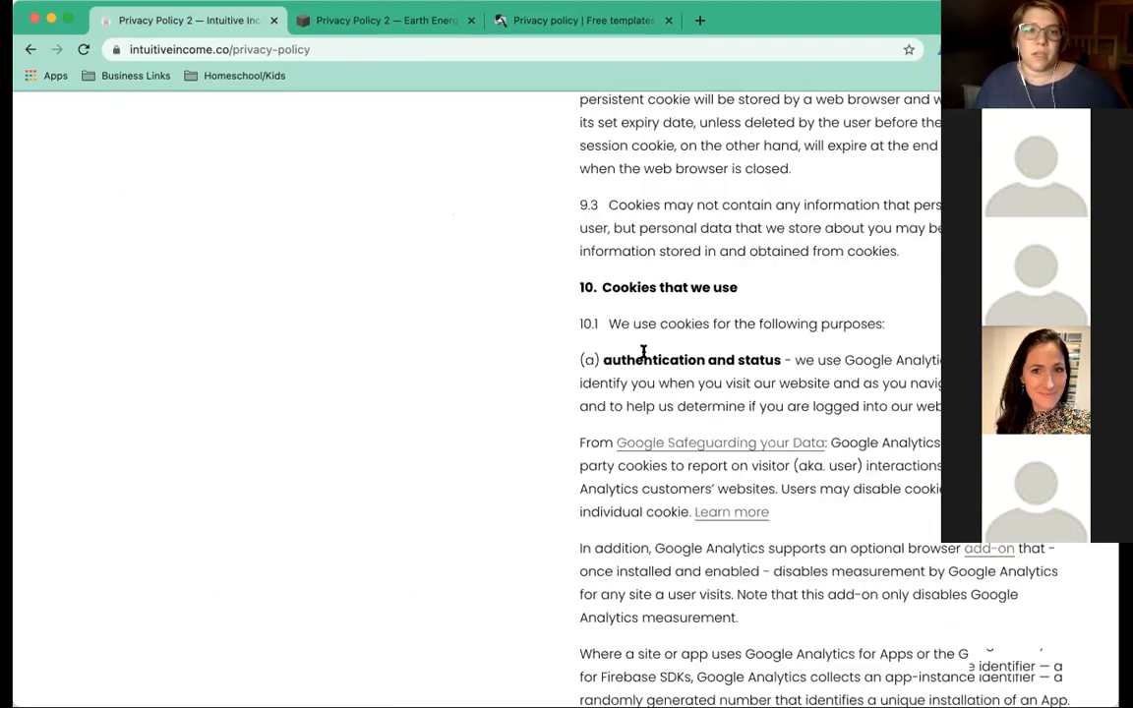
pyautogui.scroll(-2, 644, 357)
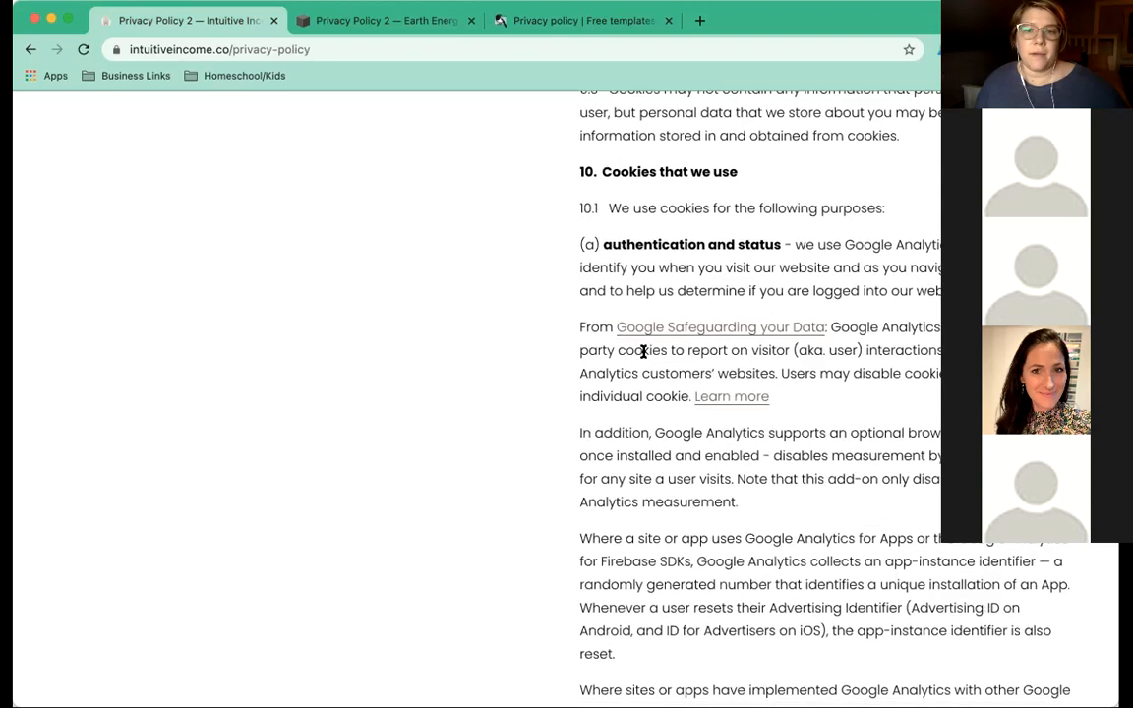
pyautogui.scroll(-4, 623, 358)
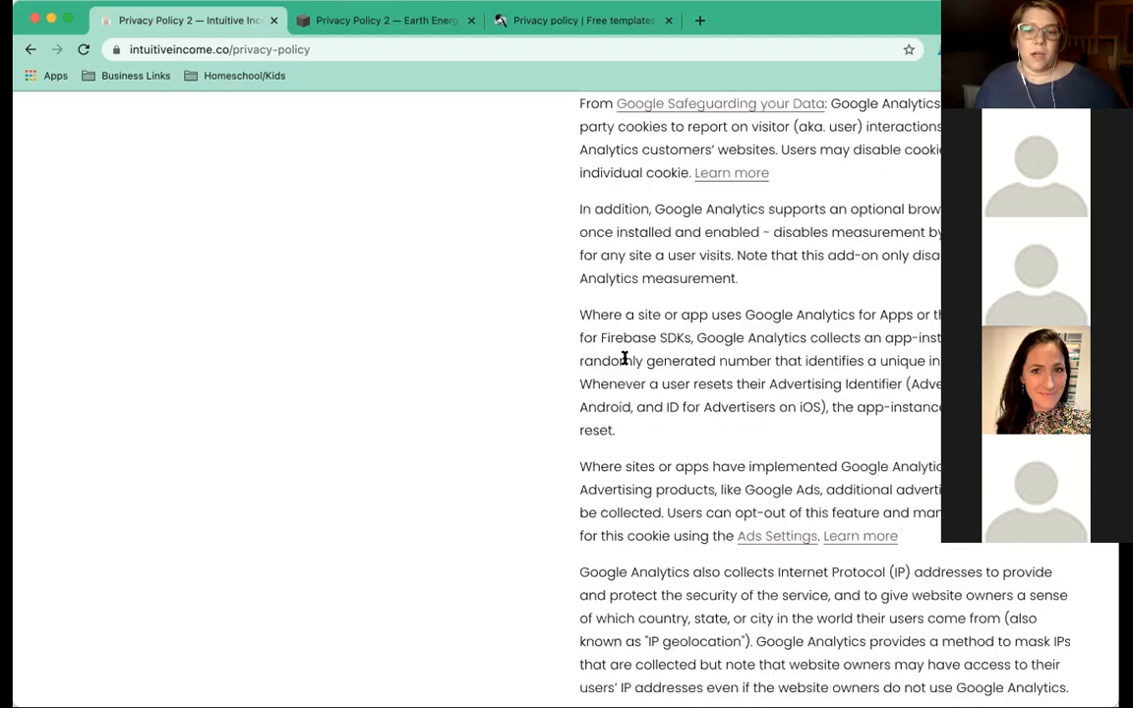
pyautogui.scroll(-15, 623, 358)
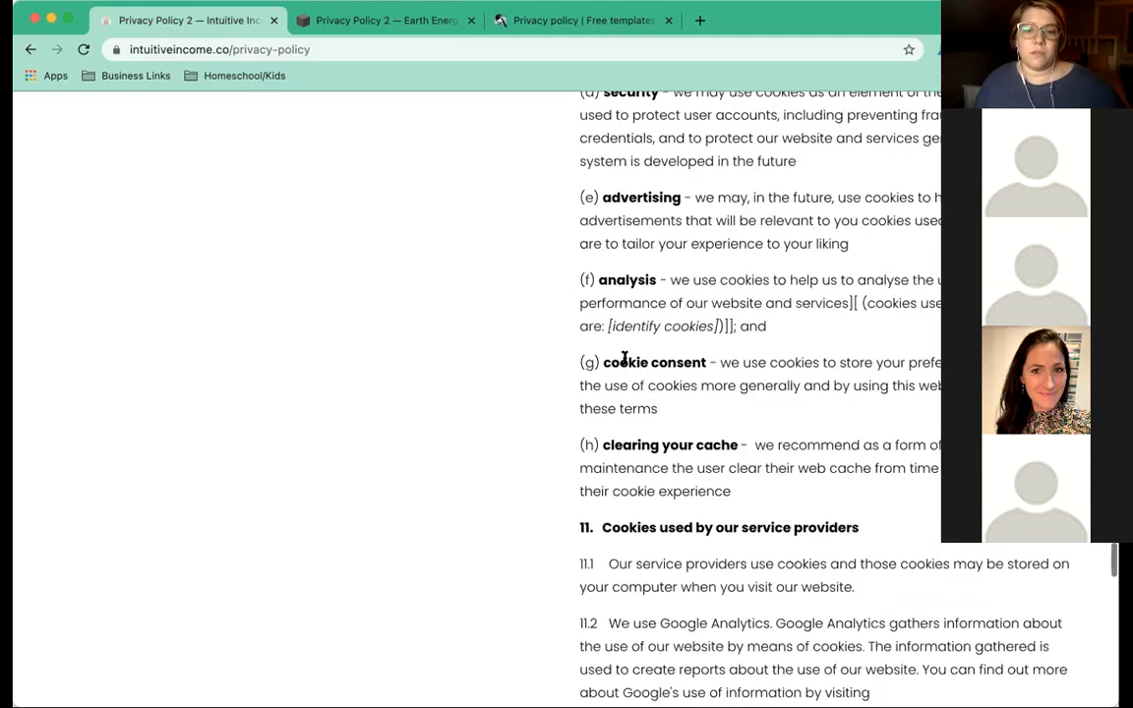
pyautogui.scroll(-6, 624, 358)
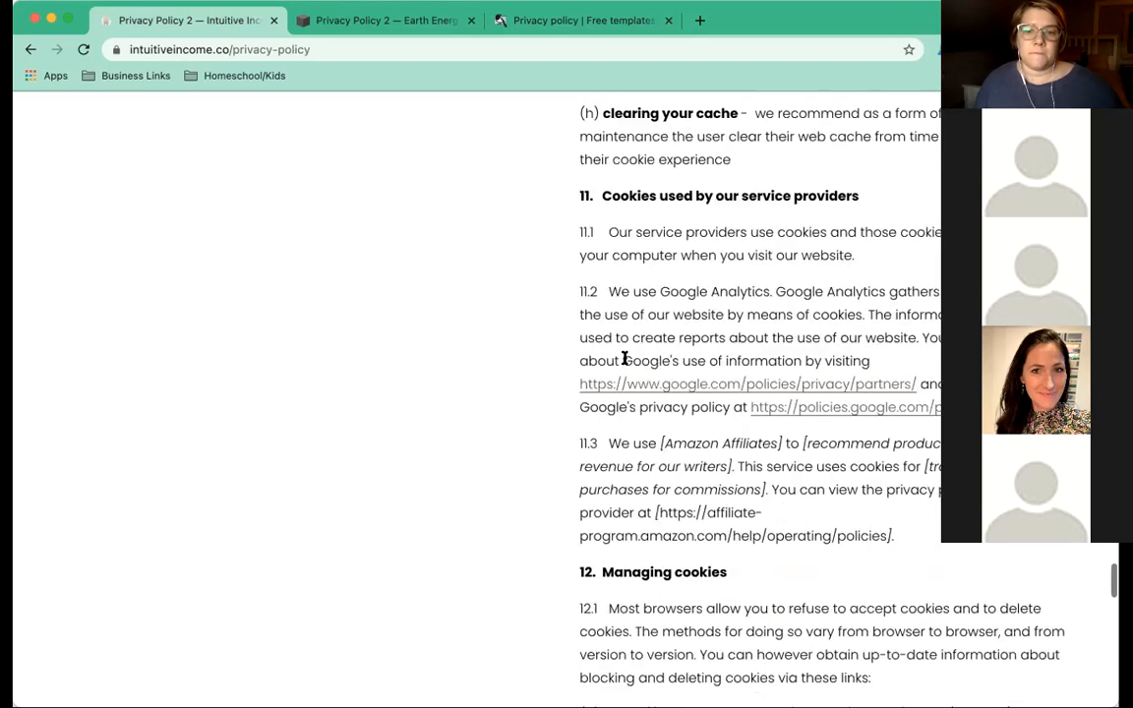
pyautogui.scroll(-12, 623, 358)
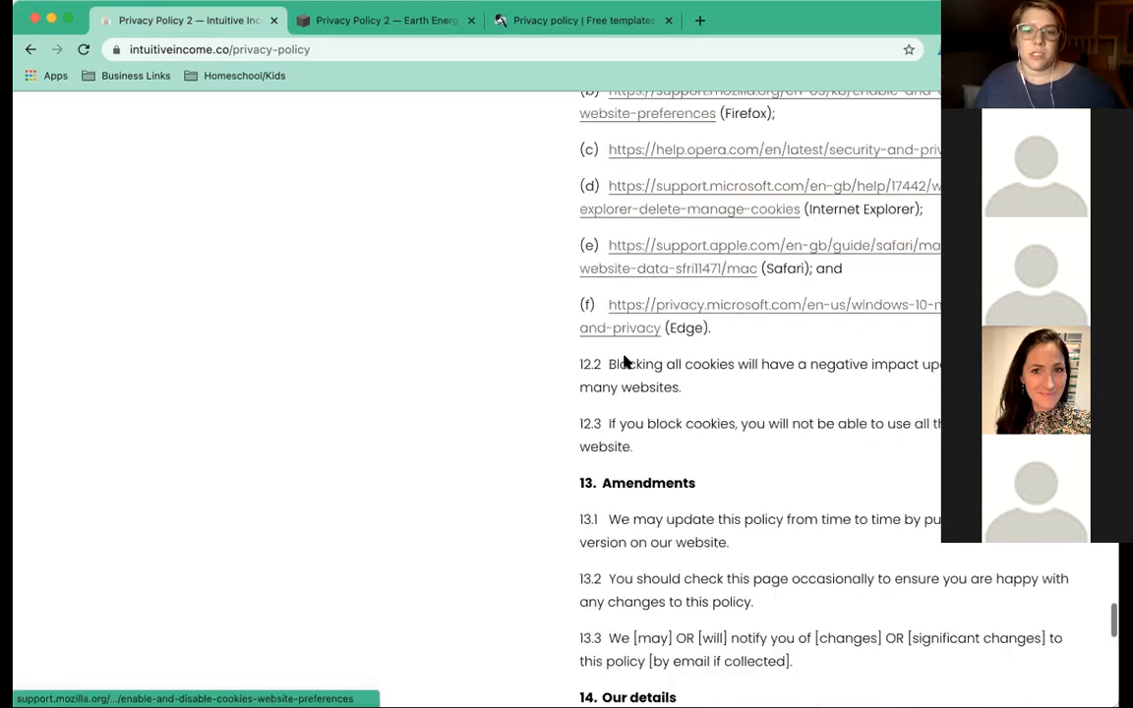
pyautogui.scroll(-7, 623, 362)
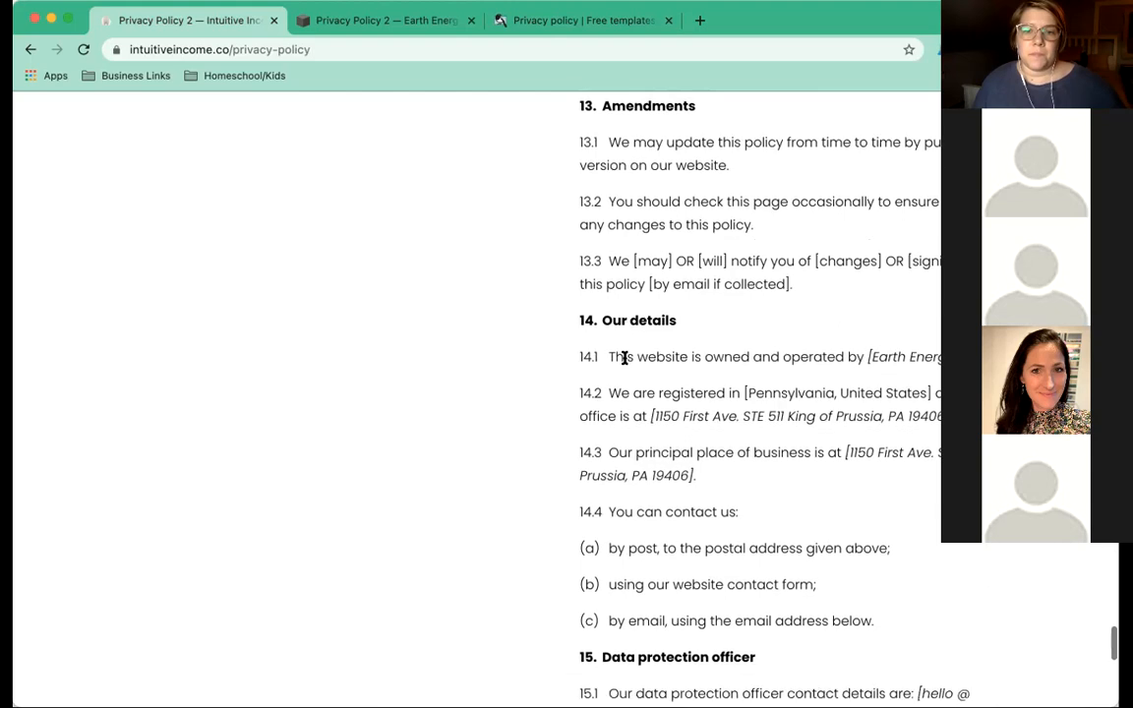
pyautogui.scroll(-3, 623, 358)
pyautogui.scroll(-4, 623, 361)
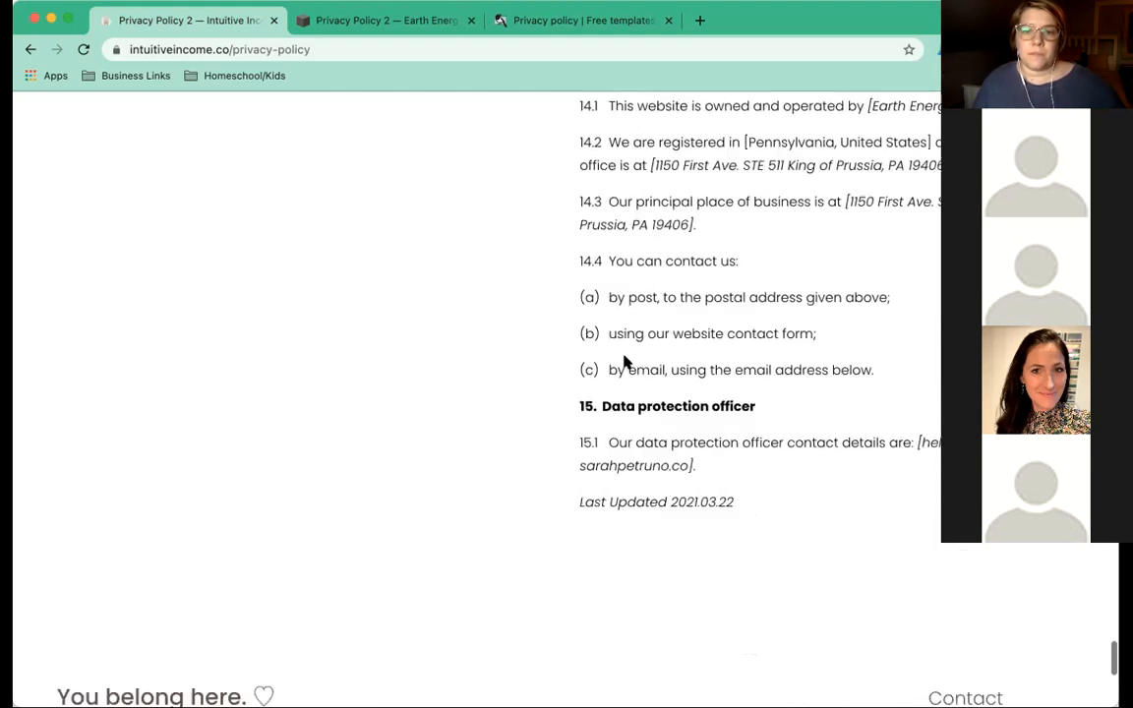
pyautogui.scroll(4, 623, 362)
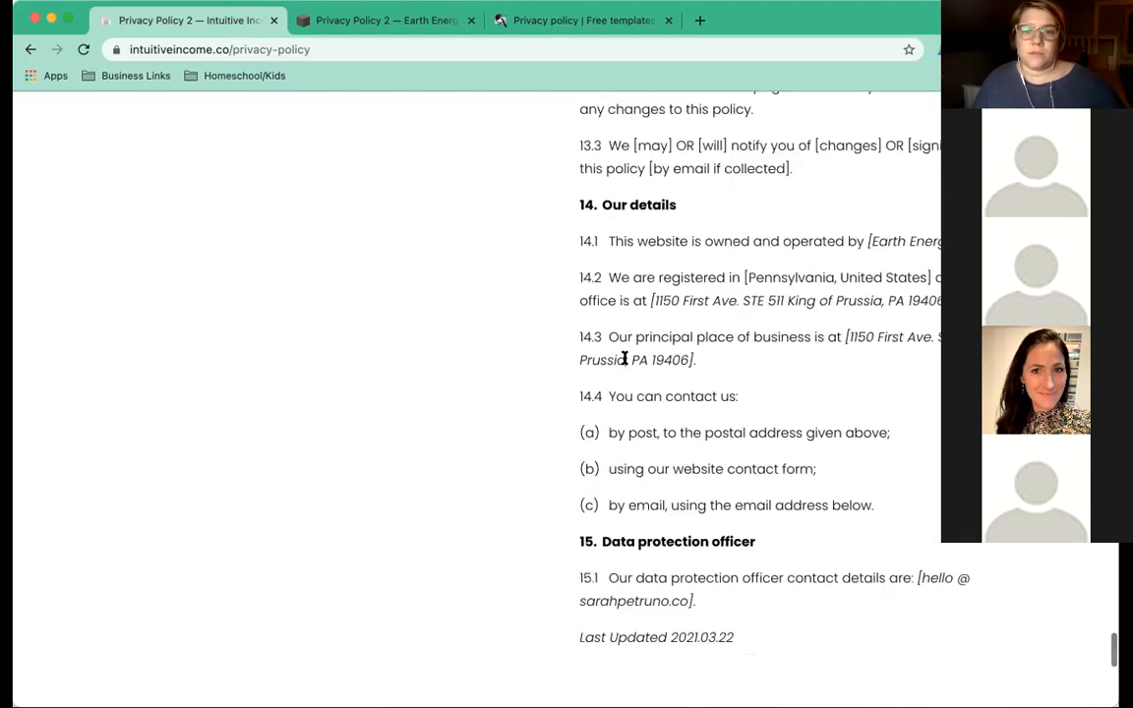
pyautogui.scroll(2, 624, 358)
pyautogui.scroll(1, 624, 359)
pyautogui.scroll(-3, 624, 359)
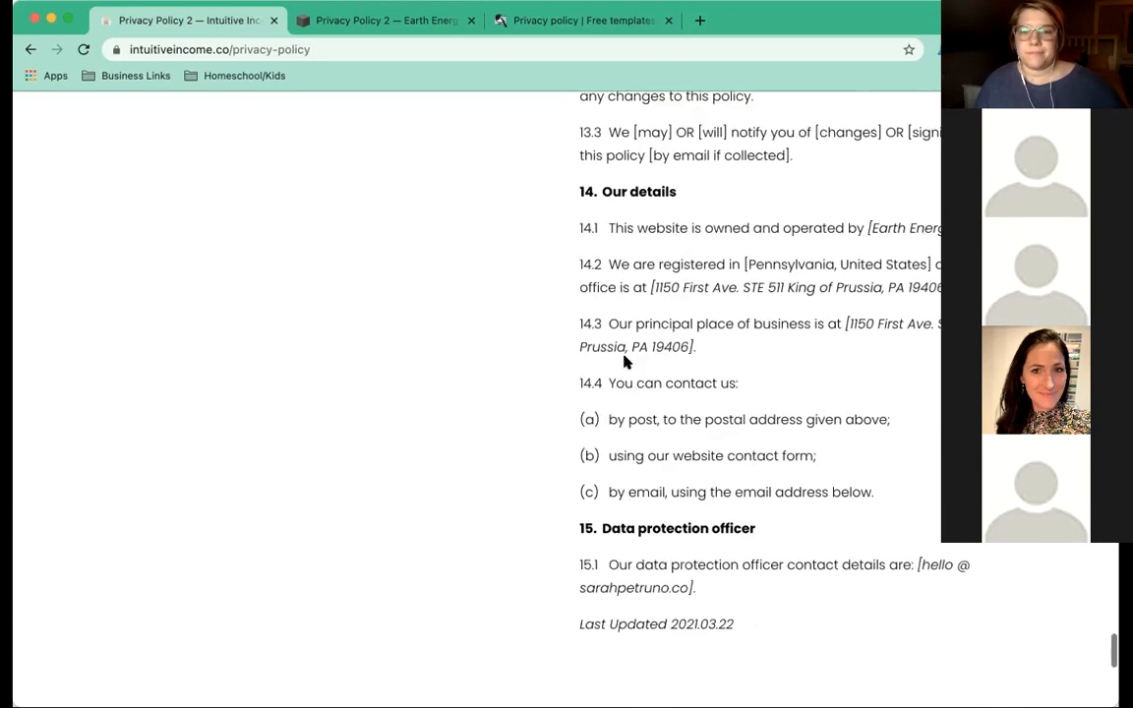
pyautogui.scroll(-1, 624, 362)
pyautogui.scroll(-2, 625, 360)
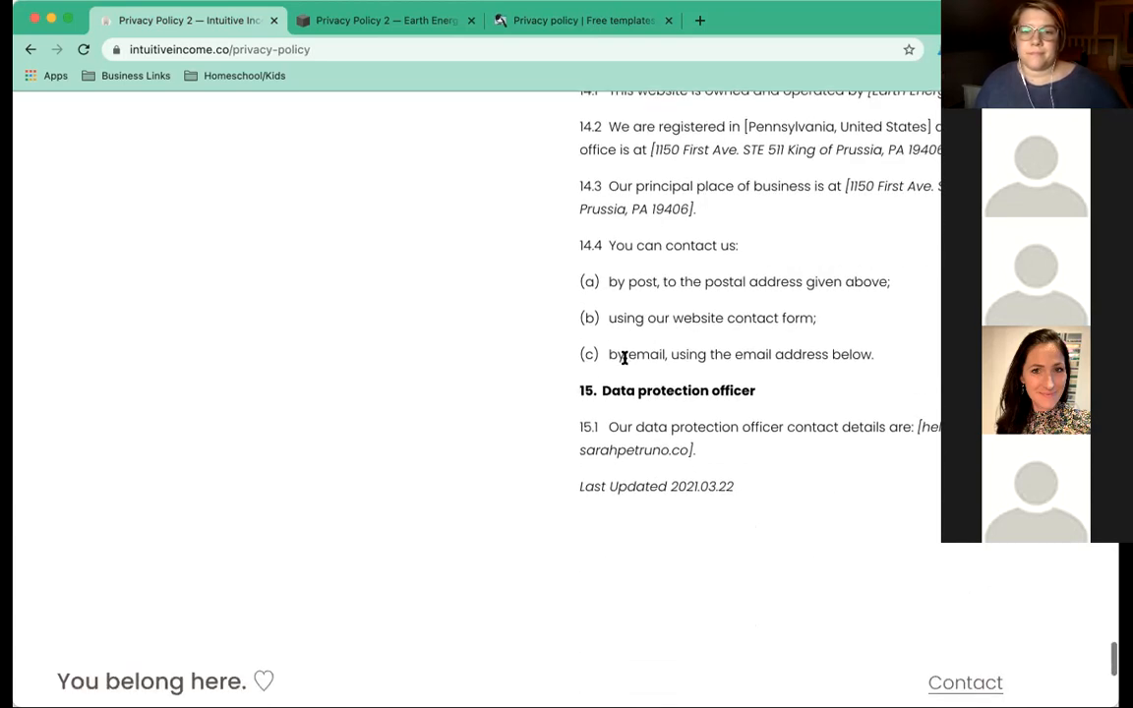
pyautogui.click(546, 18)
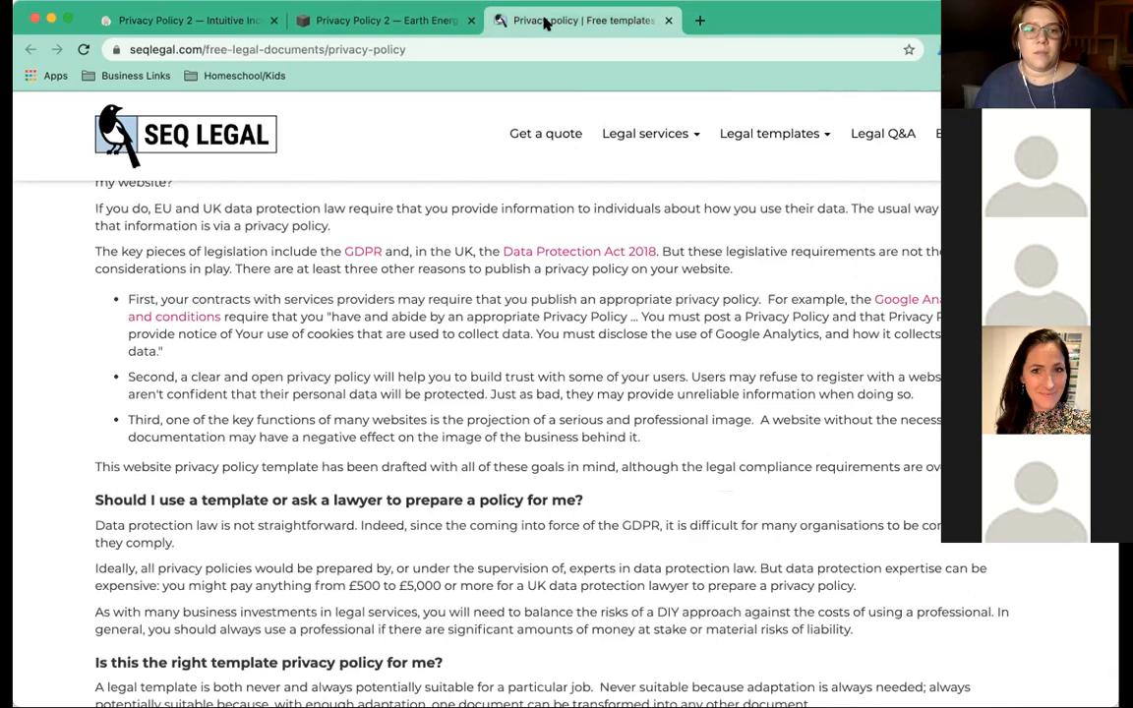
# Check the bracketed business address in section 14.3 of the Intuitive Income privacy policy.
pyautogui.scroll(-3, 425, 316)
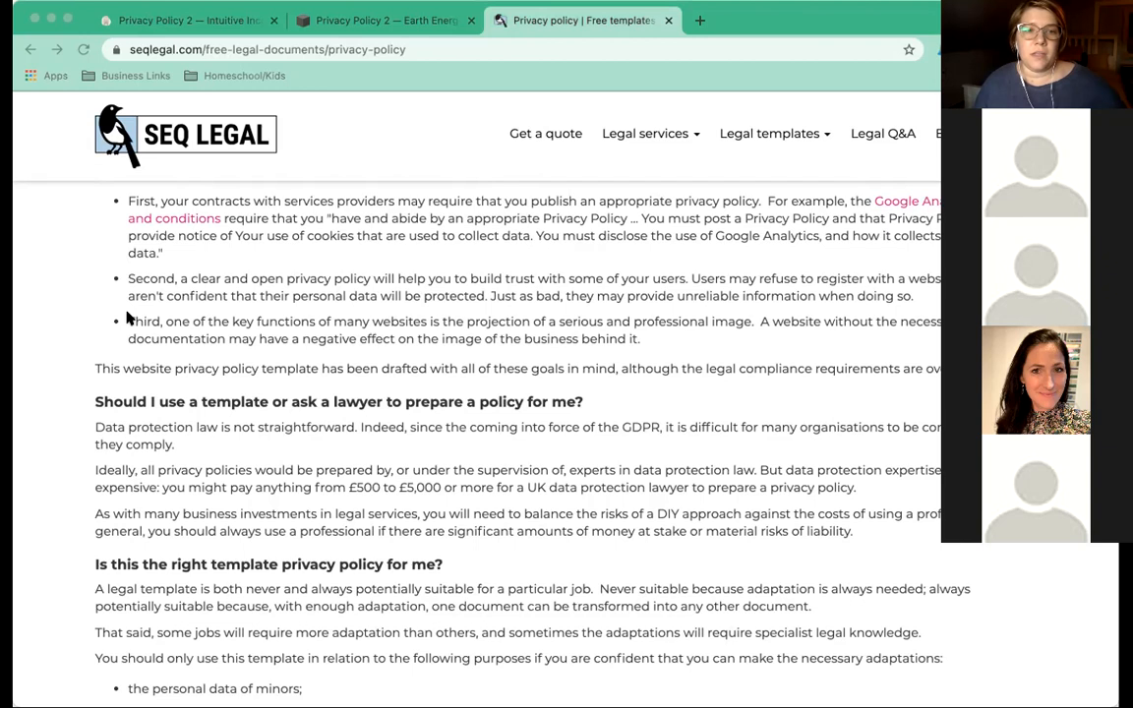
pyautogui.click(211, 24)
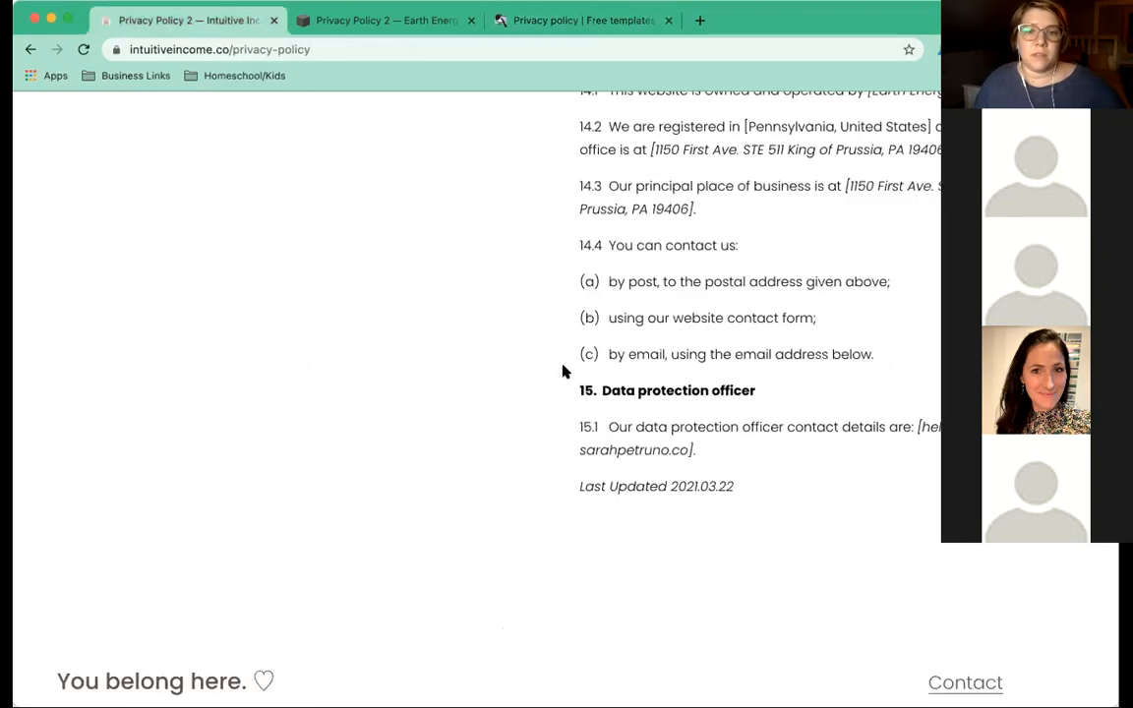
pyautogui.scroll(2, 562, 371)
pyautogui.scroll(-1, 732, 197)
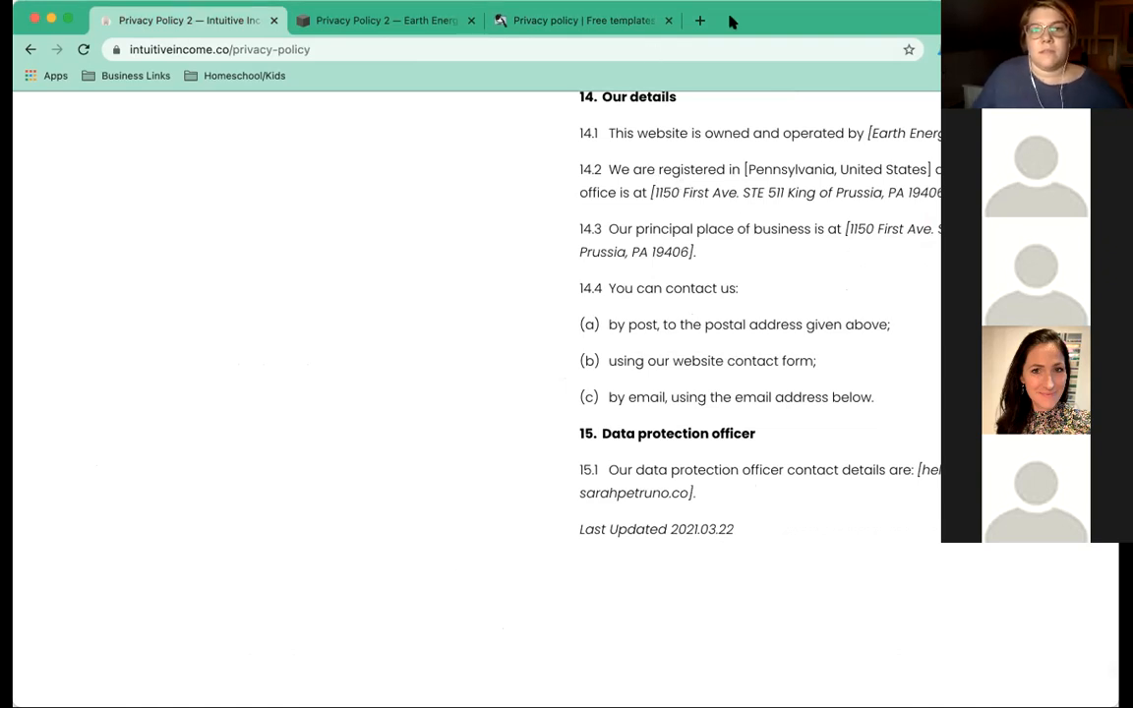
pyautogui.moveTo(733, 20); pyautogui.dragTo(700, 18)
pyautogui.moveTo(619, 192); pyautogui.dragTo(915, 192)
pyautogui.click(895, 189)
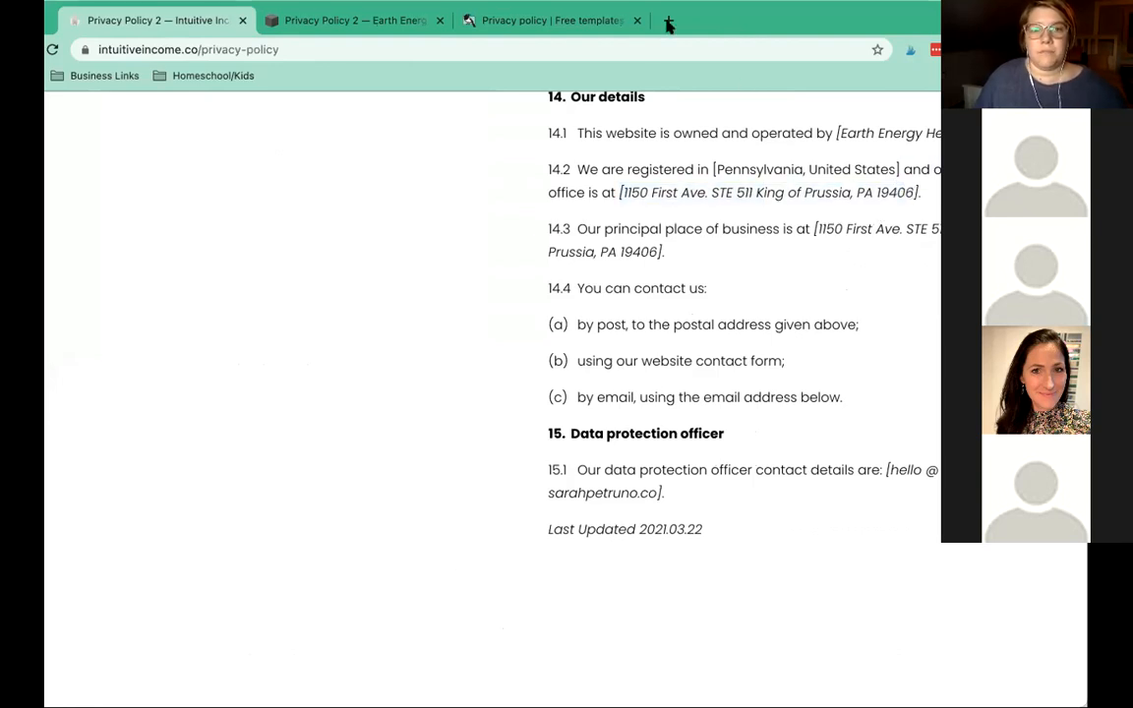
# Glance at the SEQ Legal template and Earth Energy Healings editor, then return to the Intuitive Income policy.
pyautogui.click(560, 20)
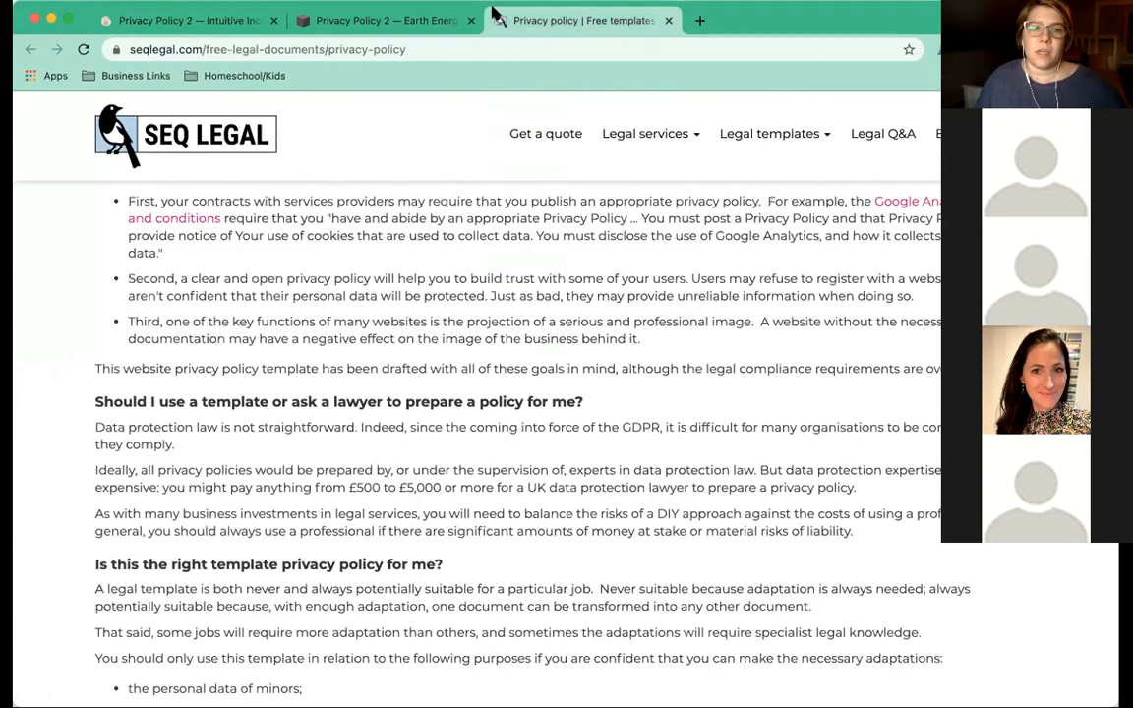
pyautogui.click(406, 21)
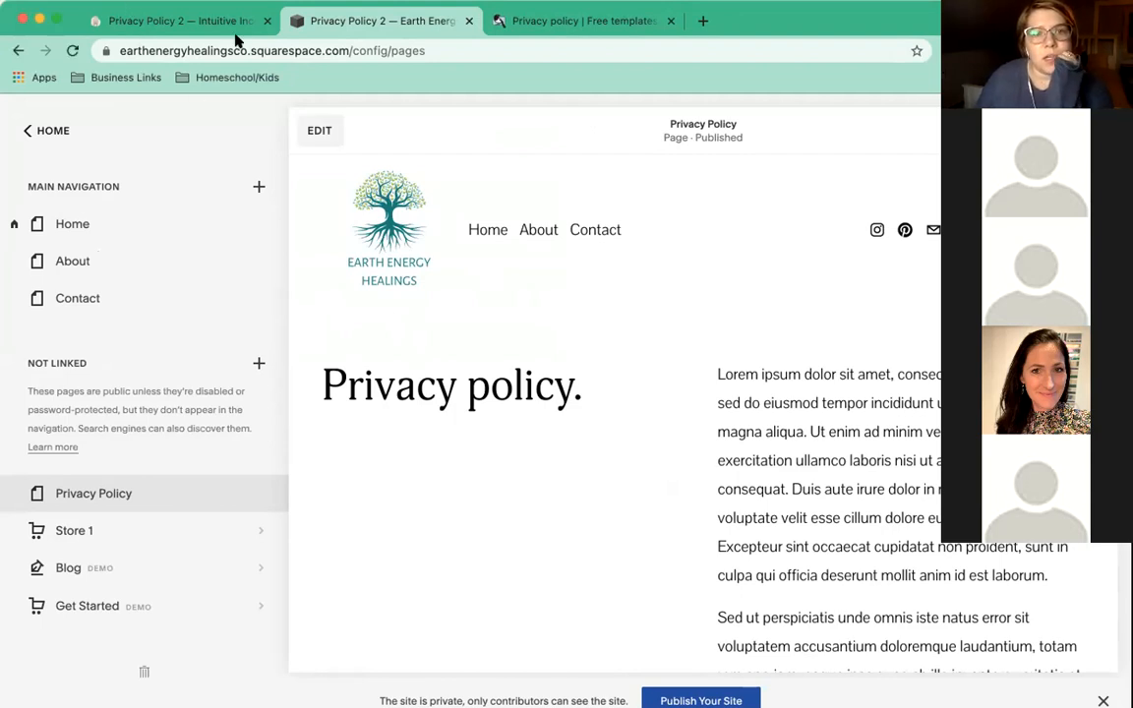
pyautogui.click(518, 20)
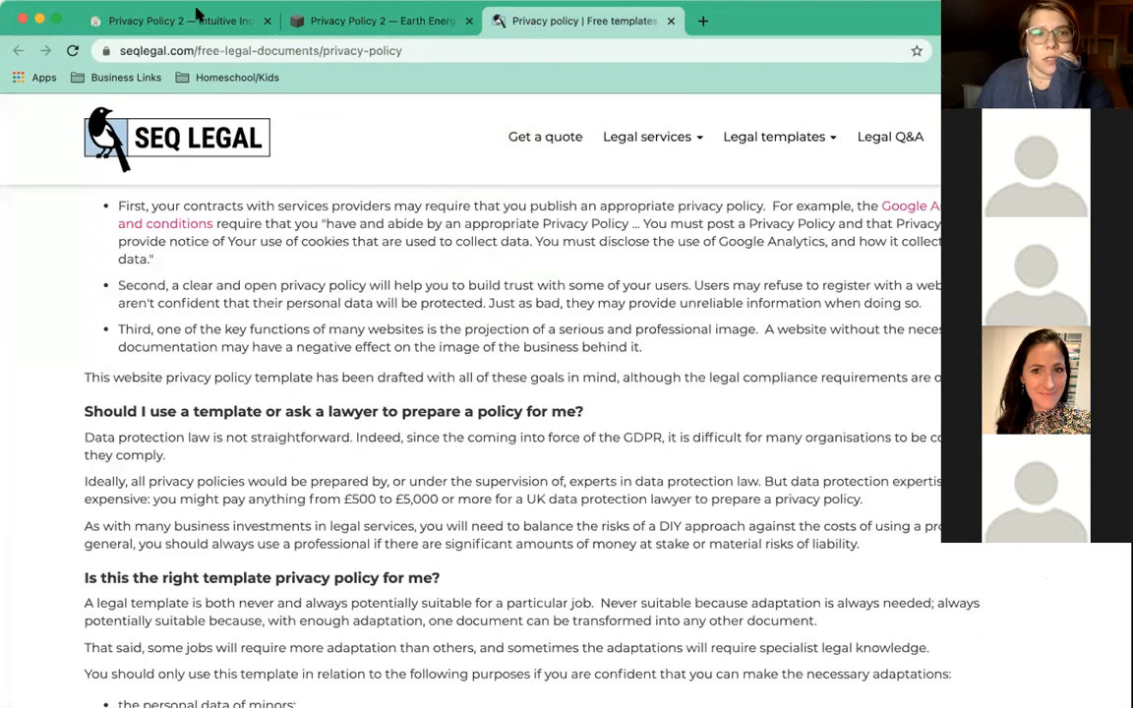
pyautogui.click(182, 21)
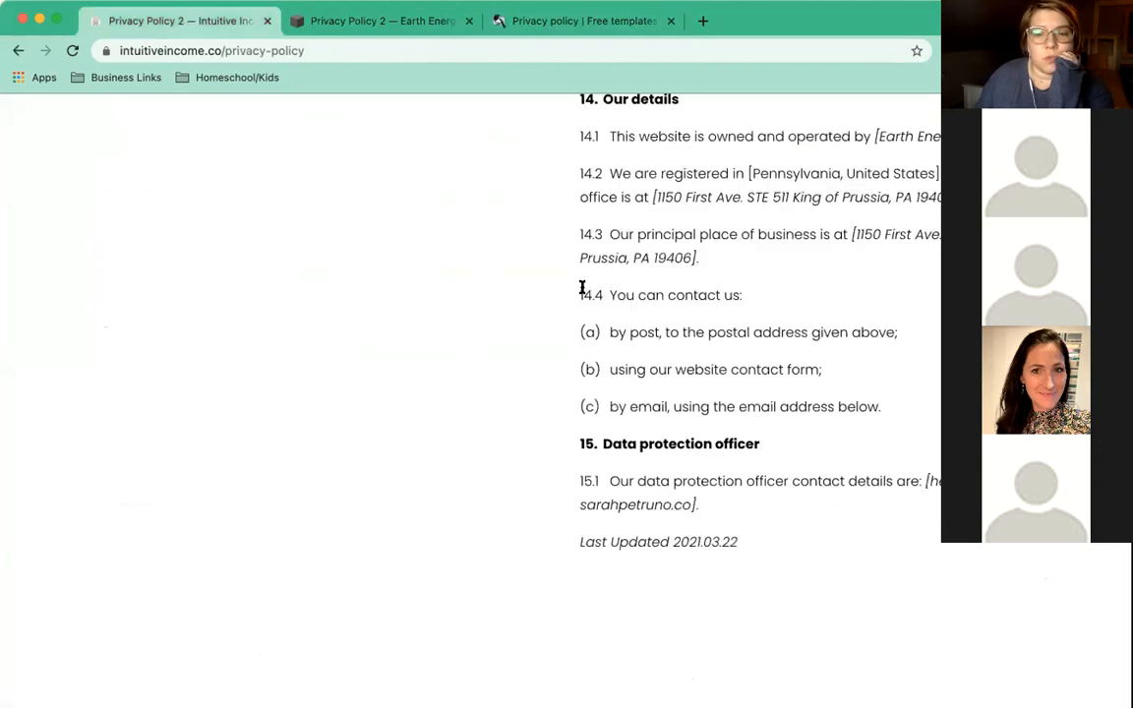
pyautogui.scroll(3, 582, 290)
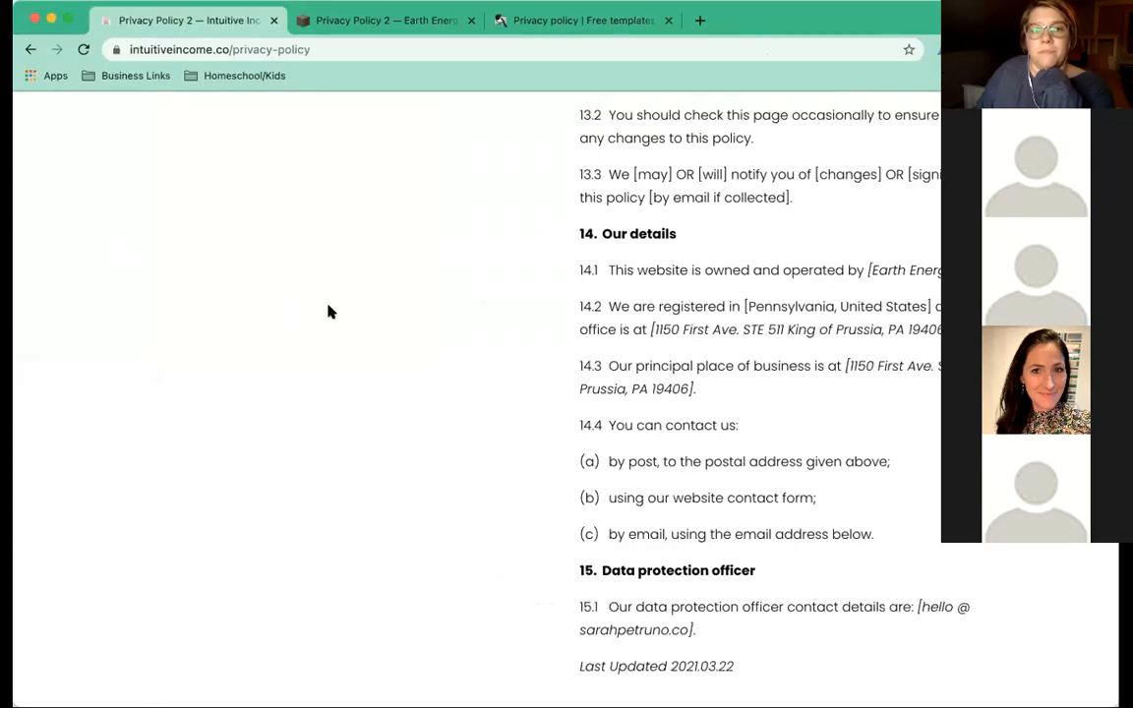
# Drag-select the full Intuitive Income policy text, then go back to the Earth Energy Healings editor.
pyautogui.scroll(3, 328, 311)
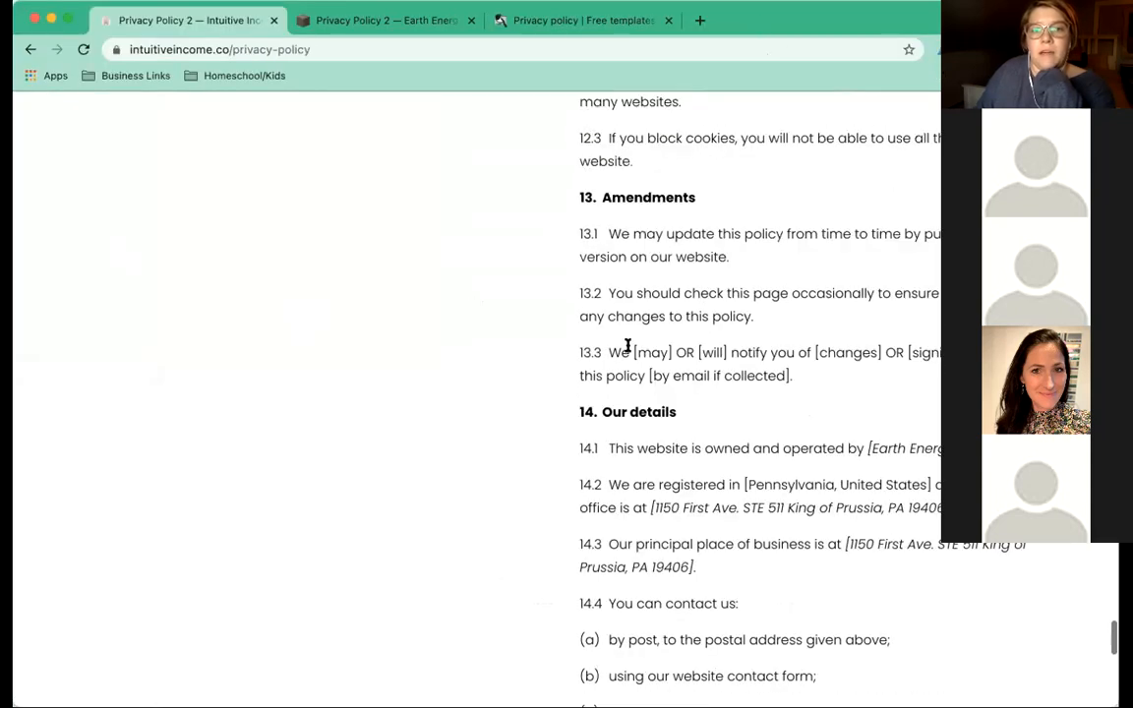
pyautogui.scroll(-2, 630, 349)
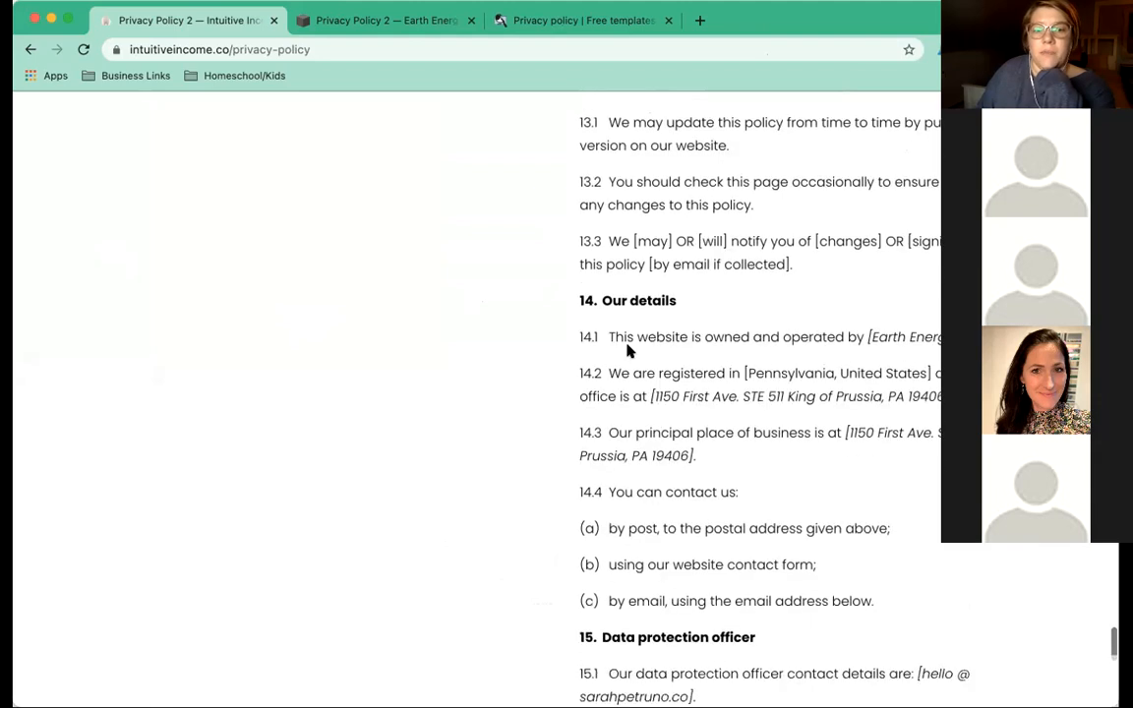
pyautogui.scroll(-3, 759, 413)
pyautogui.scroll(-3, 759, 393)
pyautogui.moveTo(758, 366); pyautogui.dragTo(558, 332)
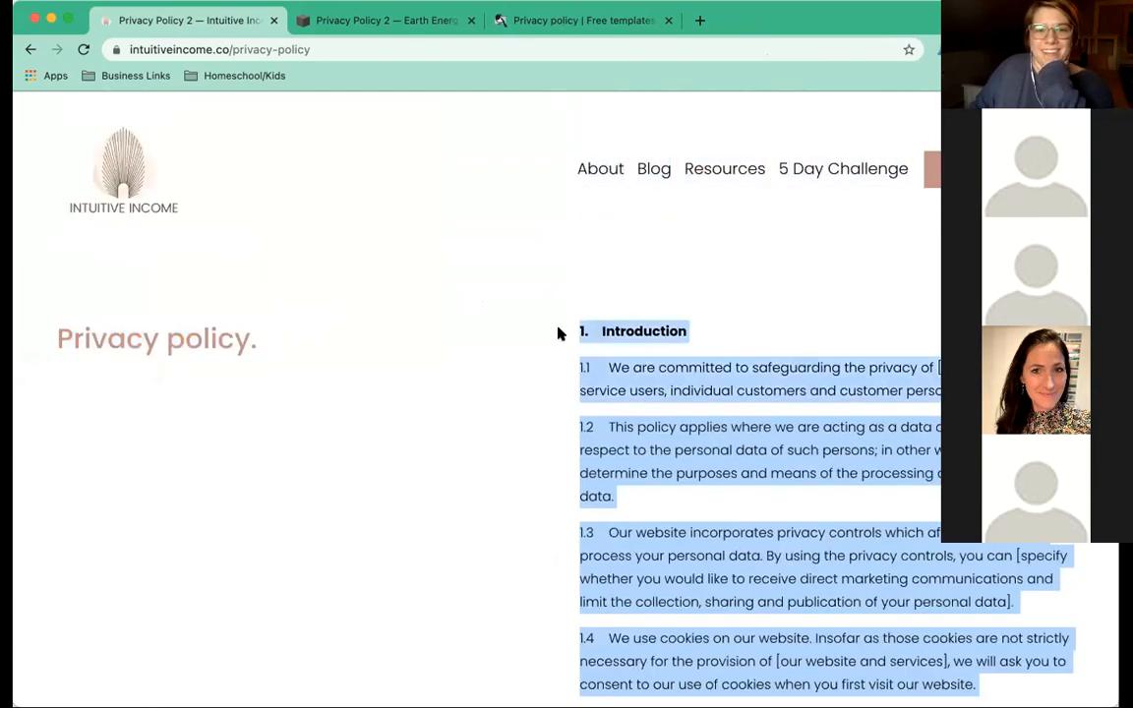
pyautogui.click(418, 20)
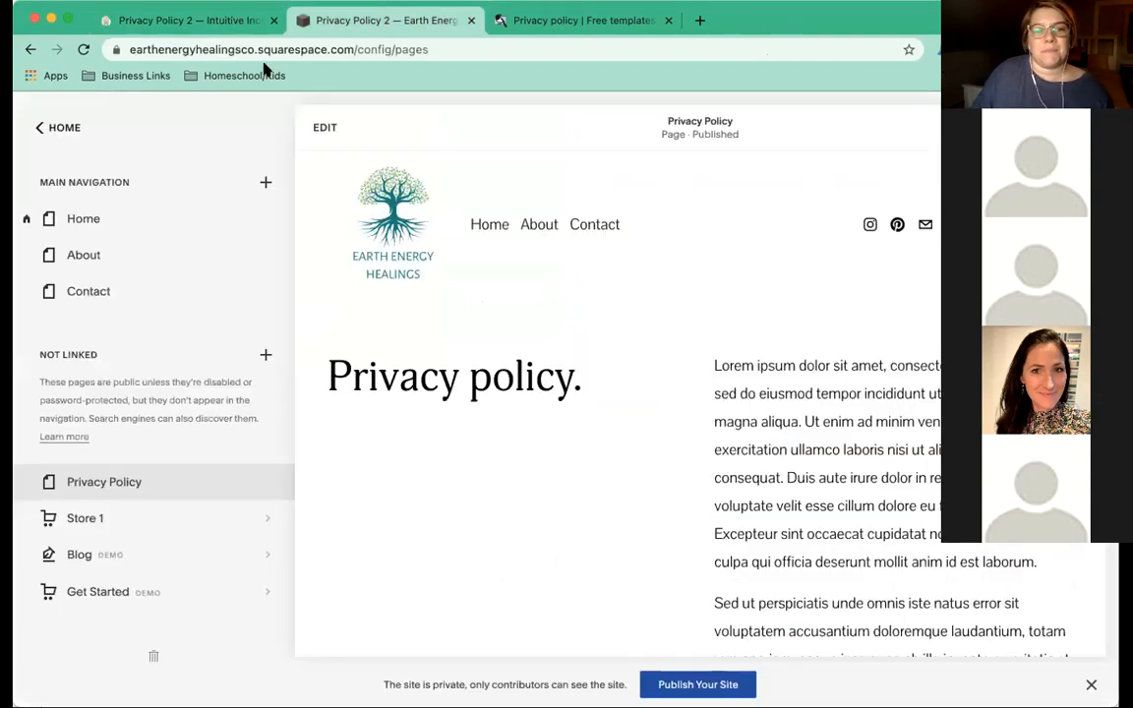
# Replace the Privacy Policy page's Lorem ipsum block with the pasted policy text and save.
pyautogui.click(321, 129)
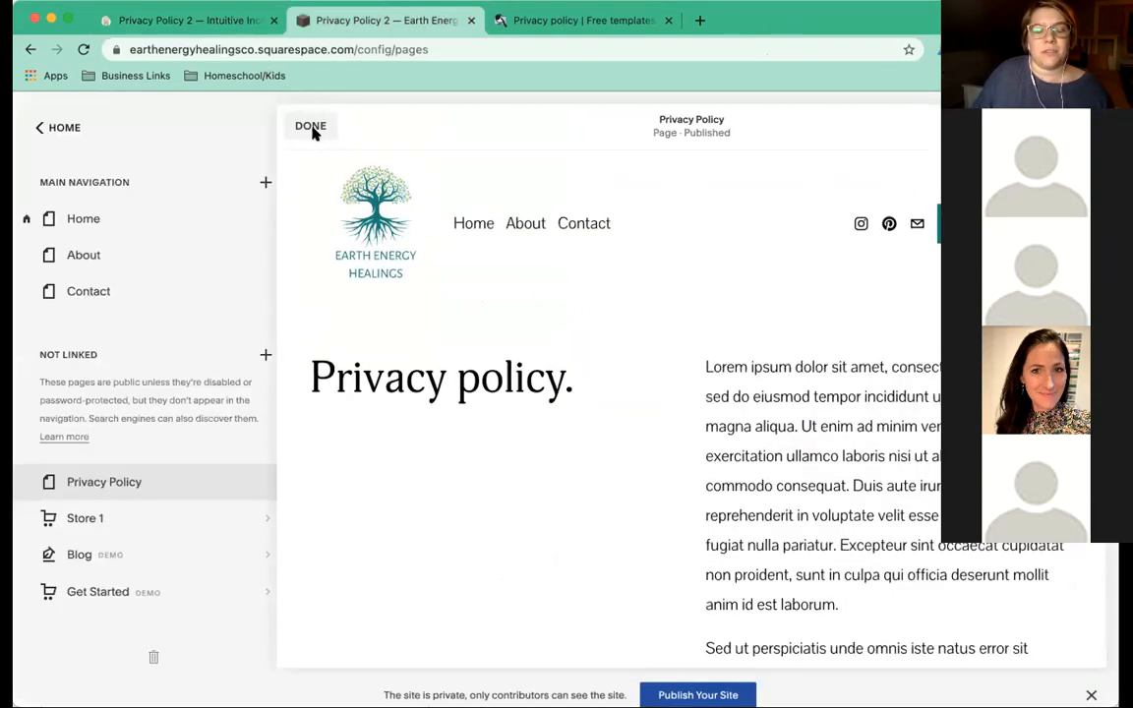
pyautogui.click(581, 393)
pyautogui.moveTo(580, 393); pyautogui.dragTo(797, 570)
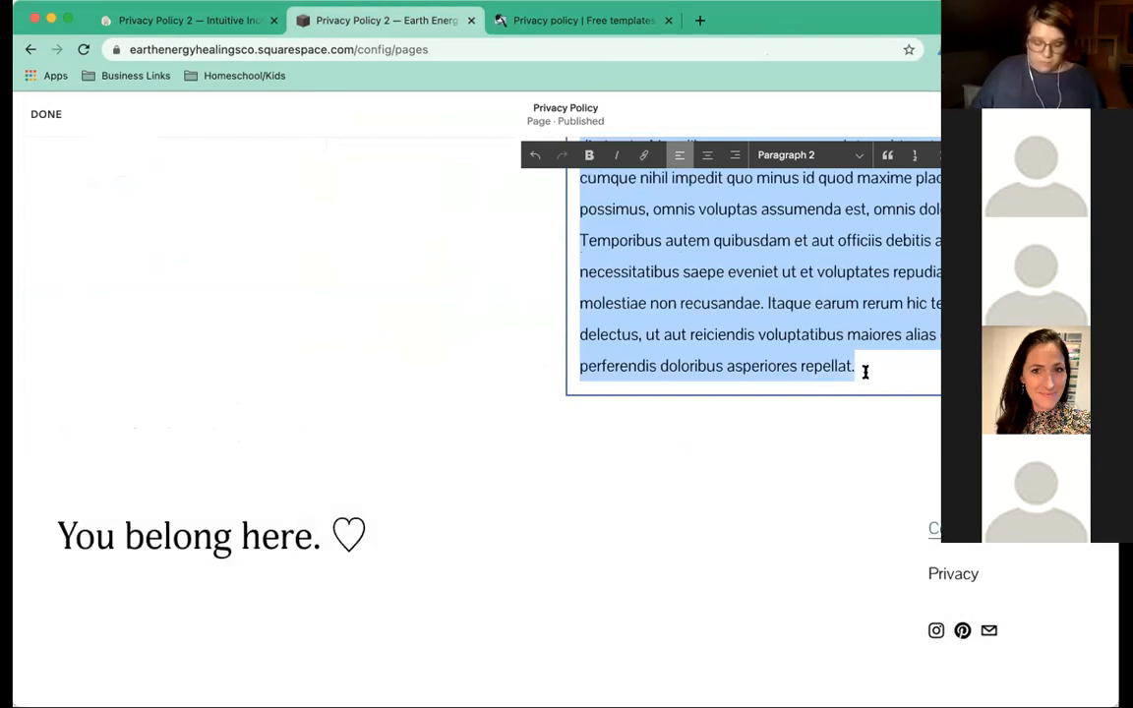
pyautogui.hotkey('ctrl', 'v')
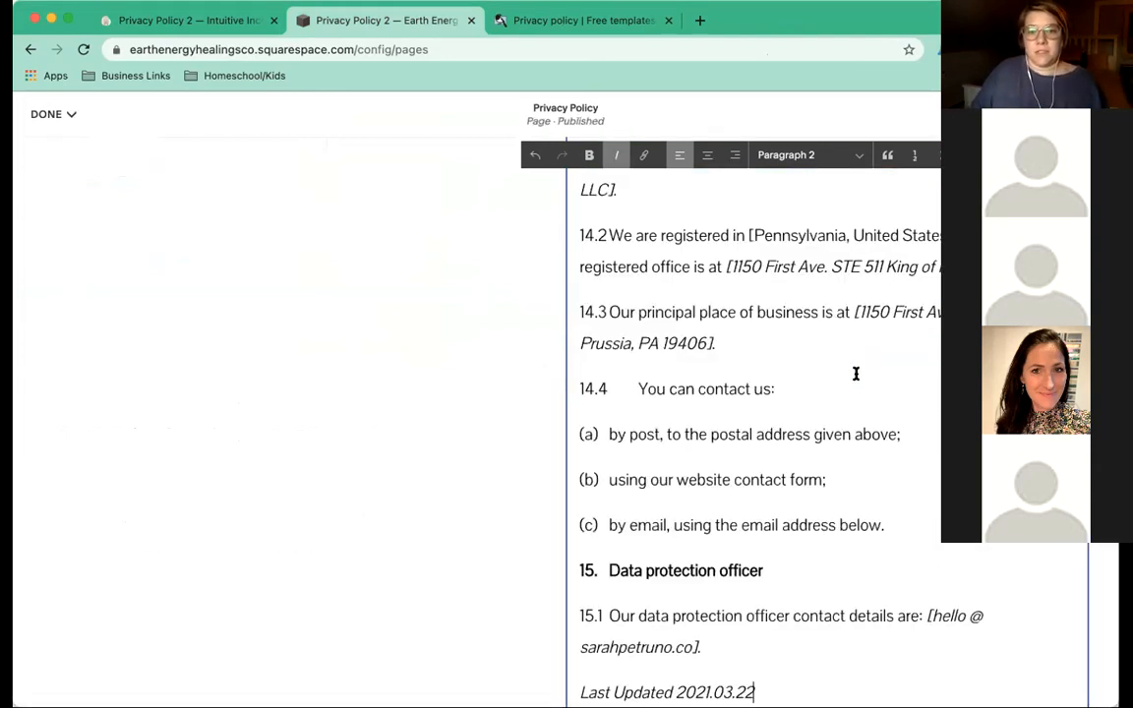
pyautogui.moveTo(48, 114)
pyautogui.click(60, 146)
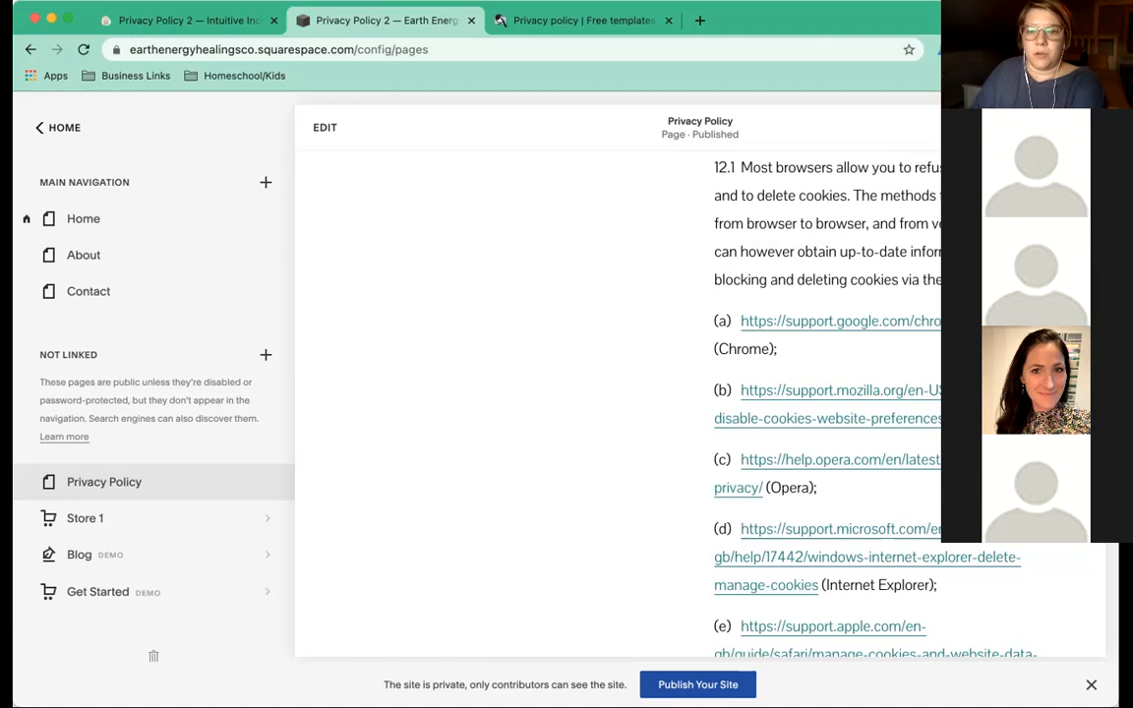
# Scroll up the saved page to the 'Privacy policy.' heading and section 1 Introduction.
pyautogui.scroll(10, 557, 256)
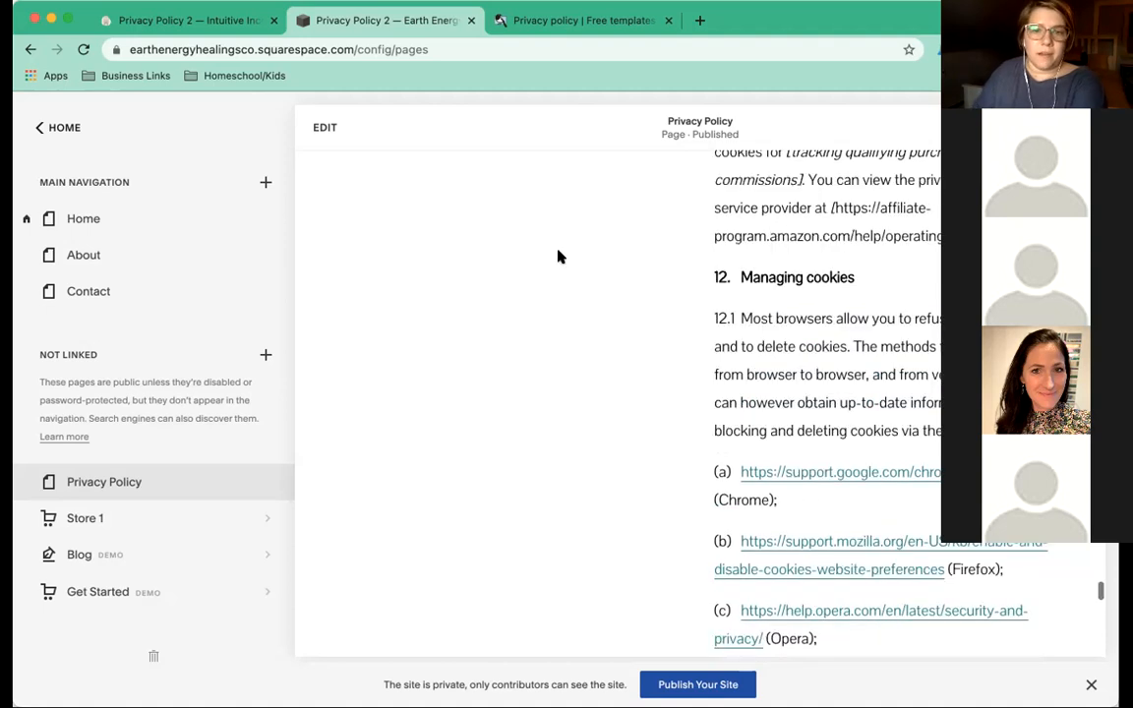
pyautogui.scroll(10, 557, 256)
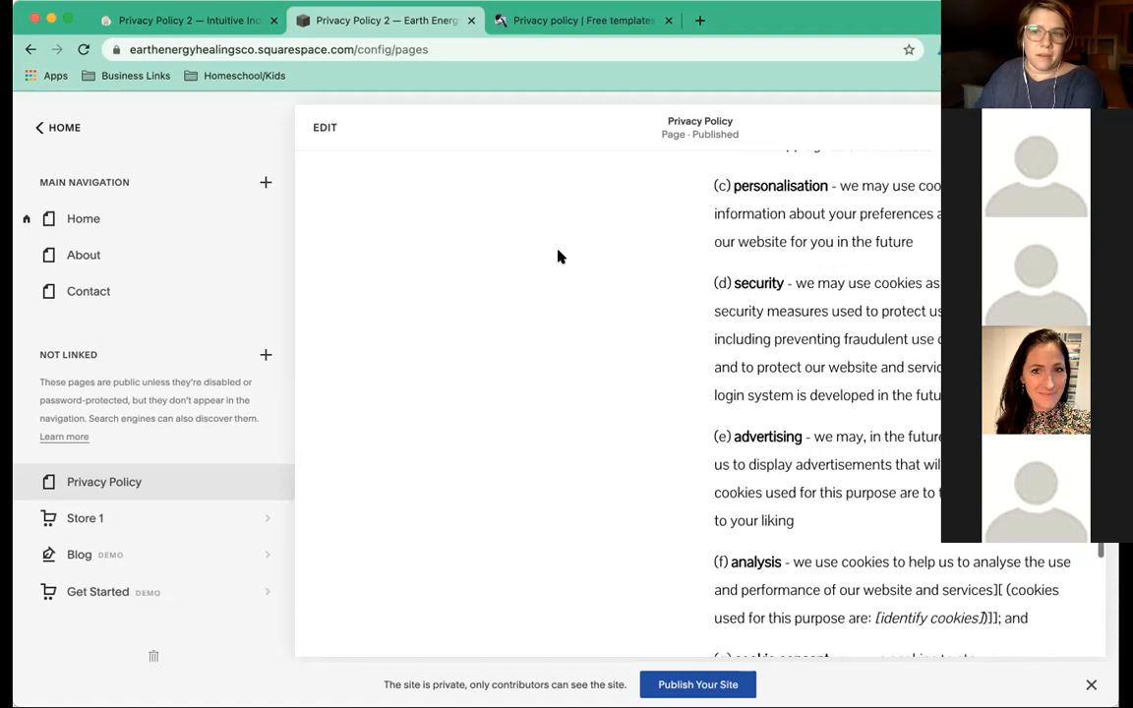
pyautogui.scroll(10, 551, 258)
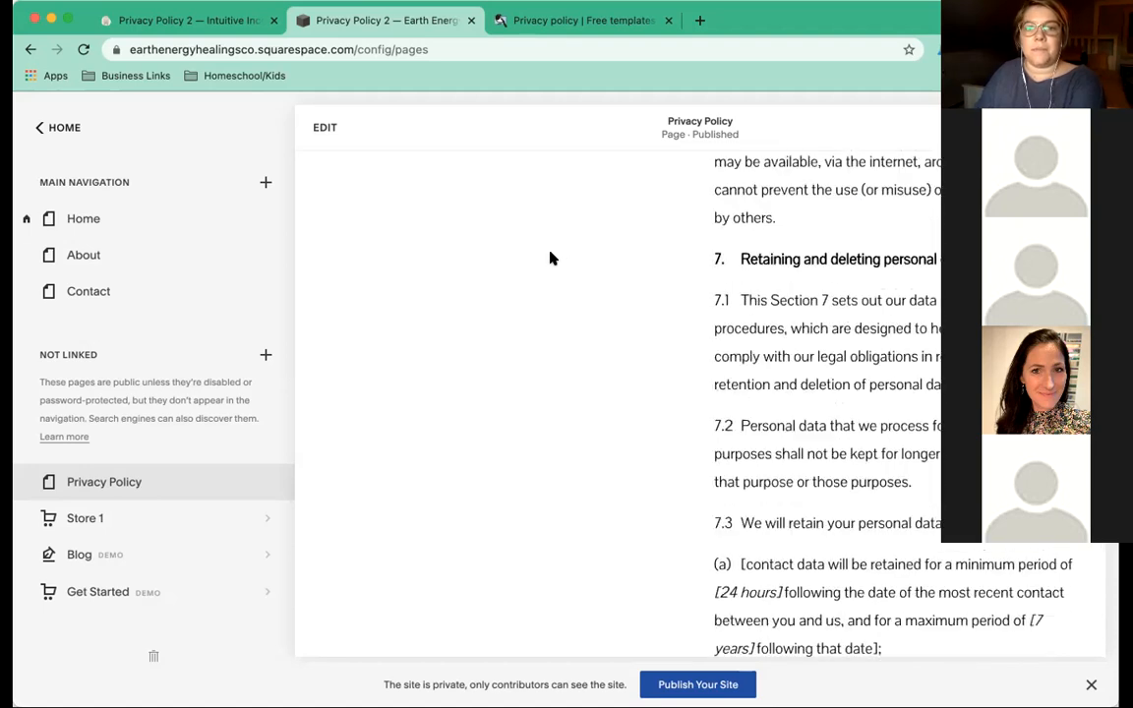
pyautogui.scroll(10, 550, 257)
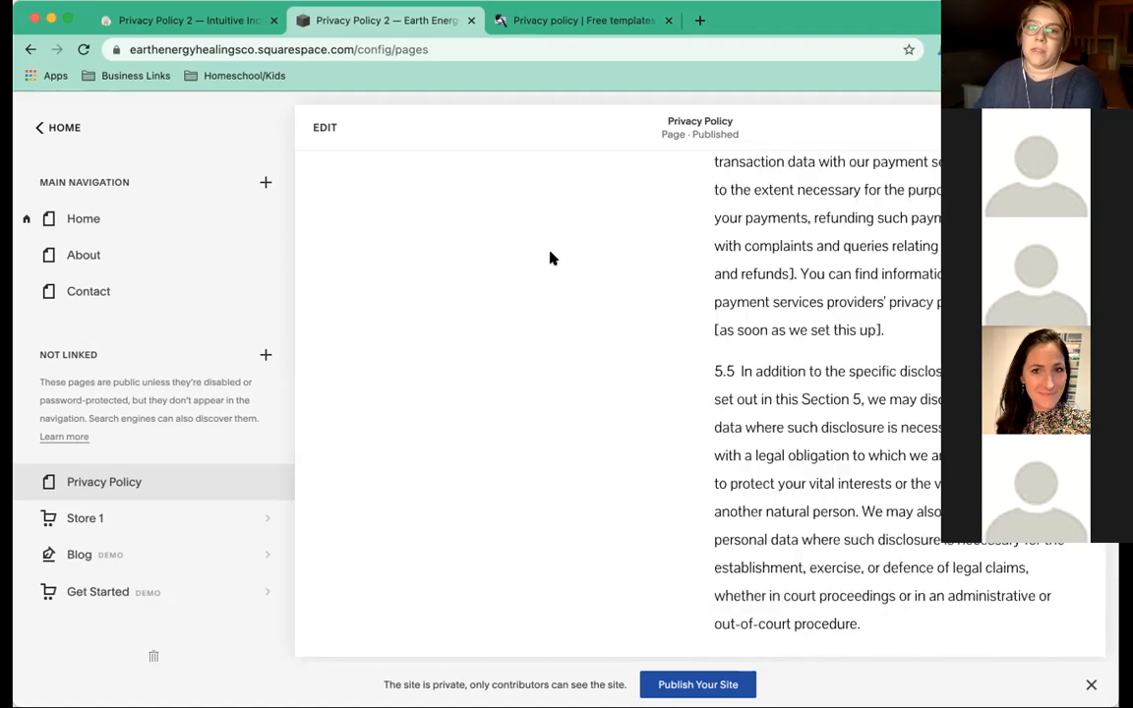
pyautogui.scroll(10, 551, 257)
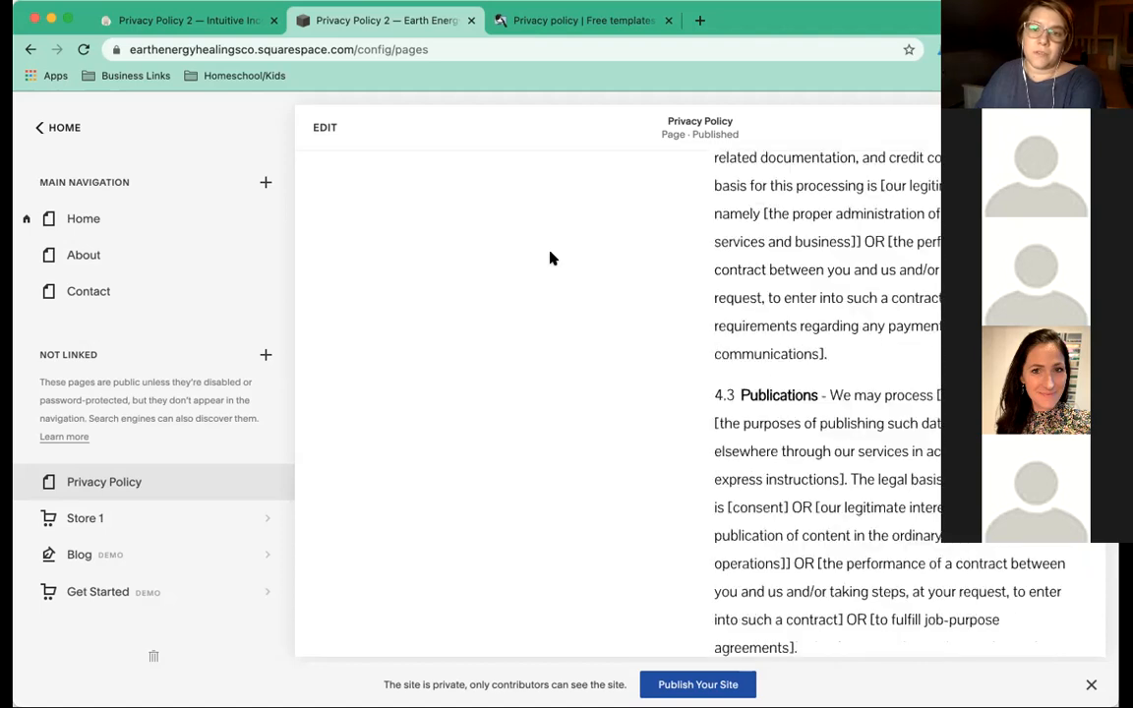
pyautogui.scroll(10, 550, 257)
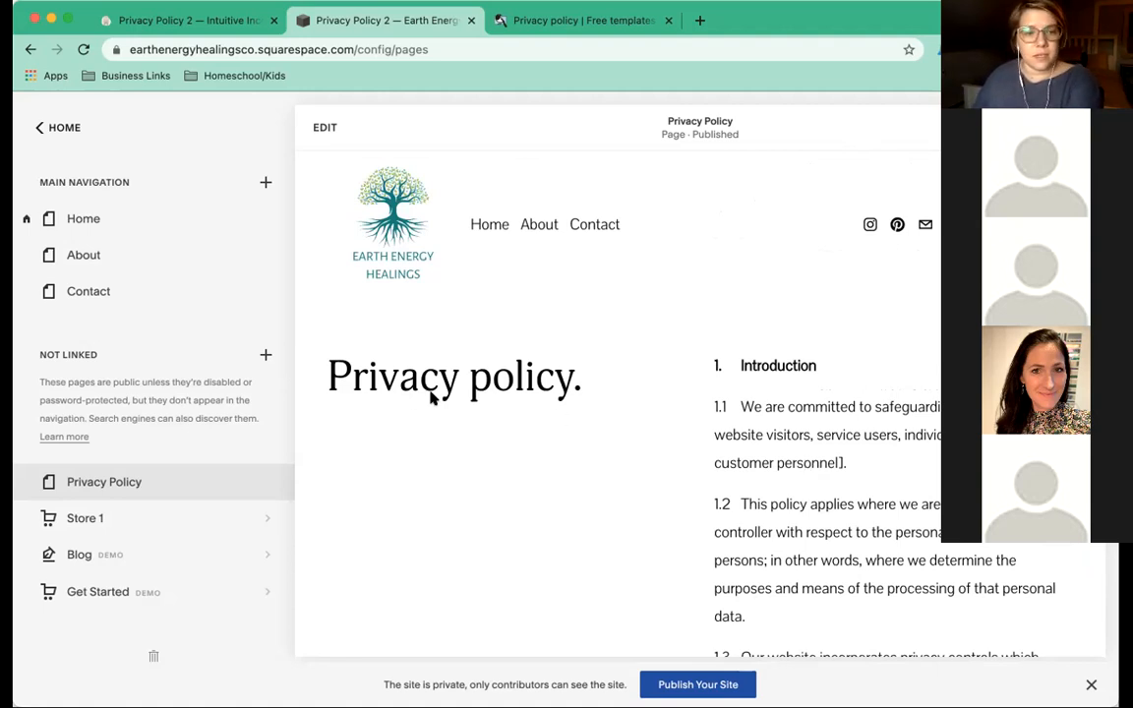
pyautogui.moveTo(584, 391); pyautogui.dragTo(334, 384)
pyautogui.click(334, 383)
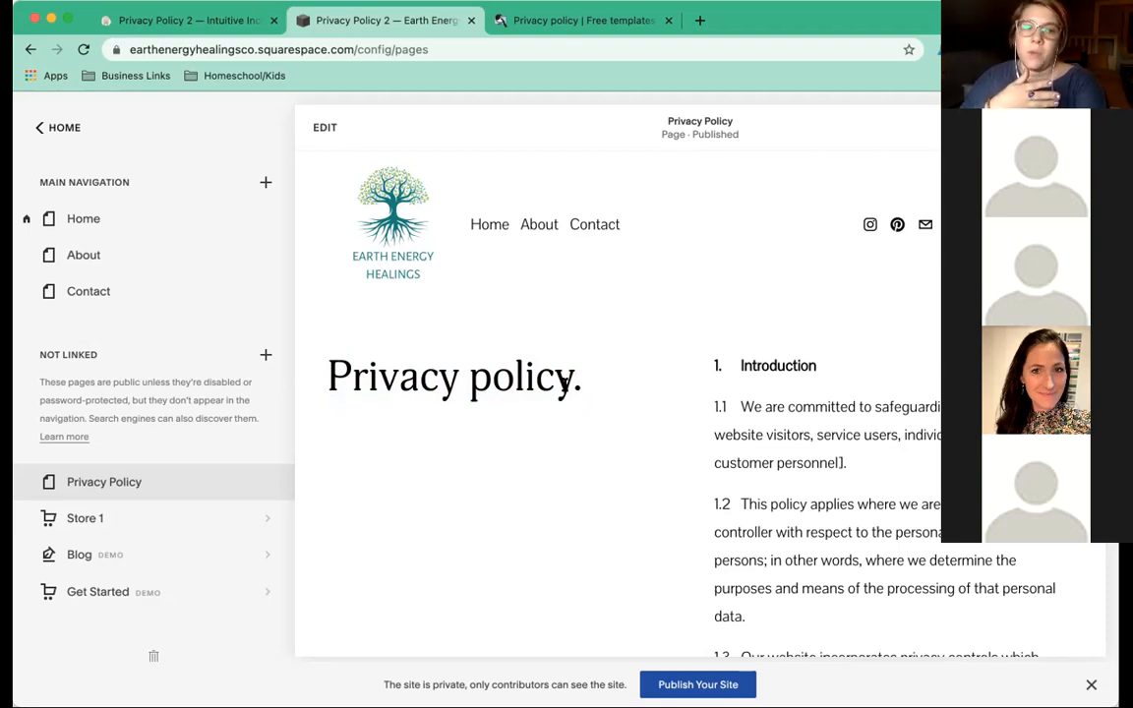
pyautogui.click(37, 130)
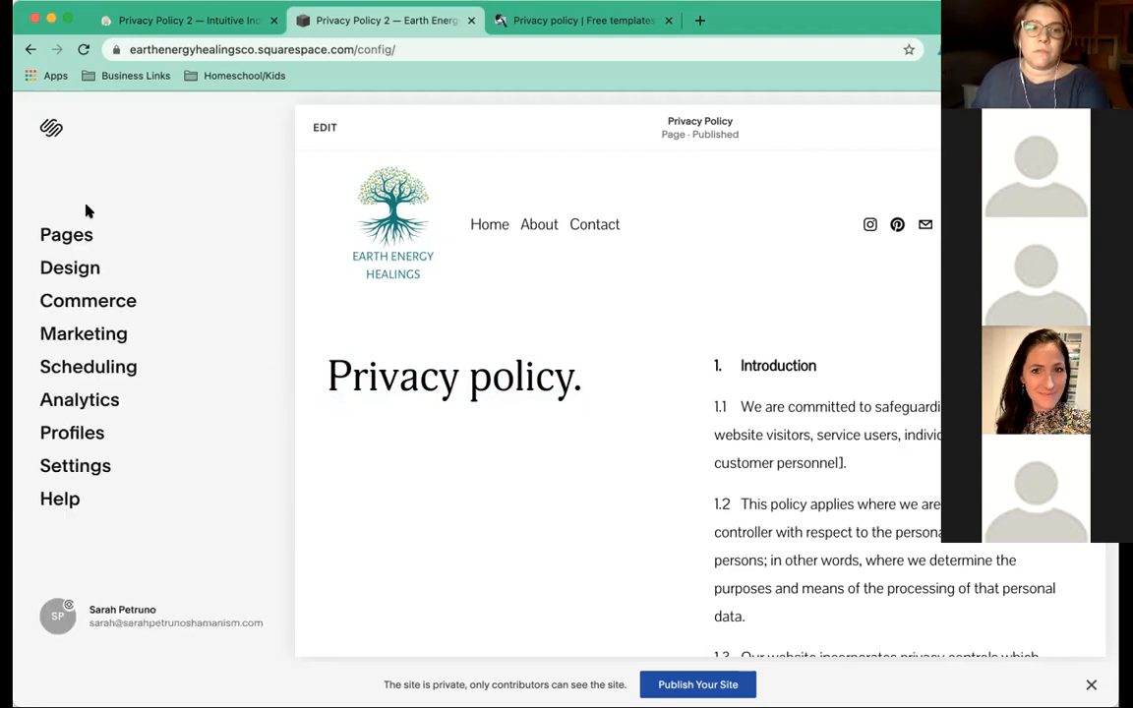
# Check the empty Analytics Traffic Sources, Search Keywords, Geography and Traffic reports, then open a new tab.
pyautogui.click(88, 402)
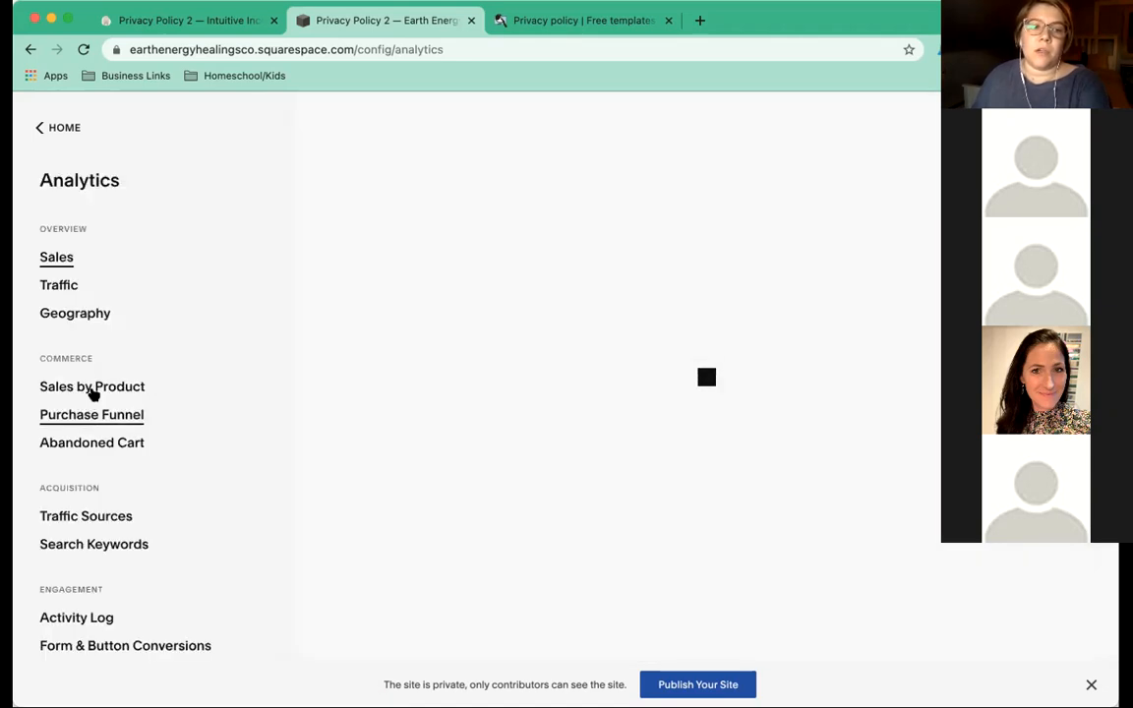
pyautogui.click(123, 518)
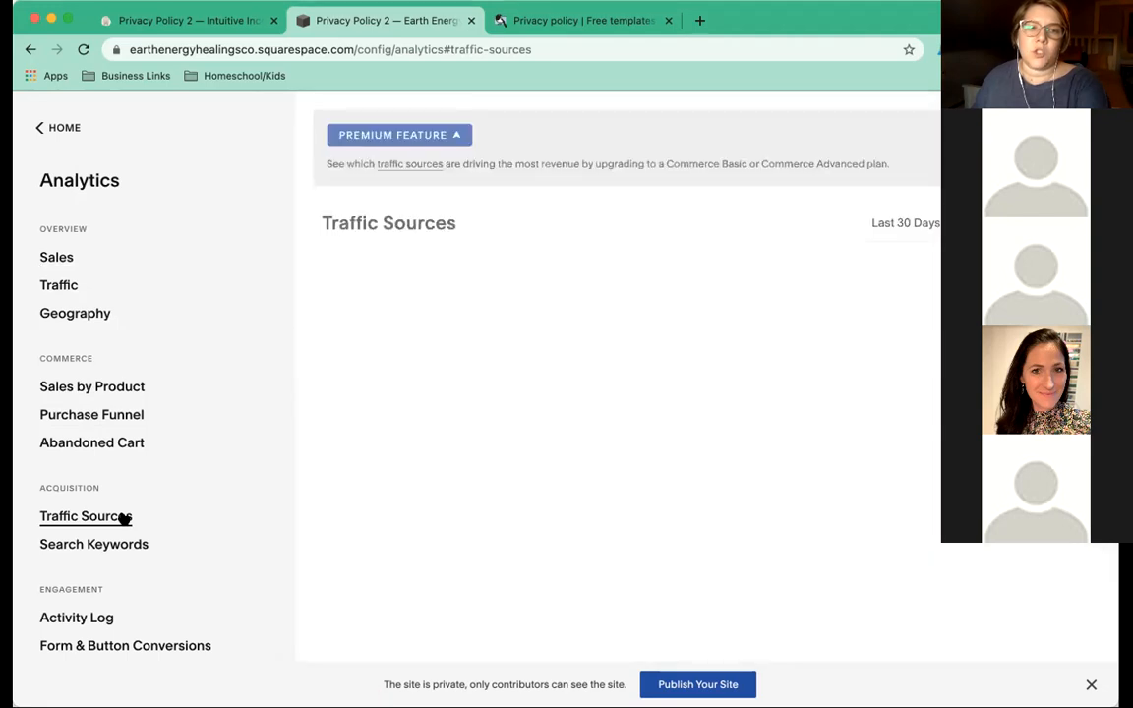
pyautogui.click(111, 545)
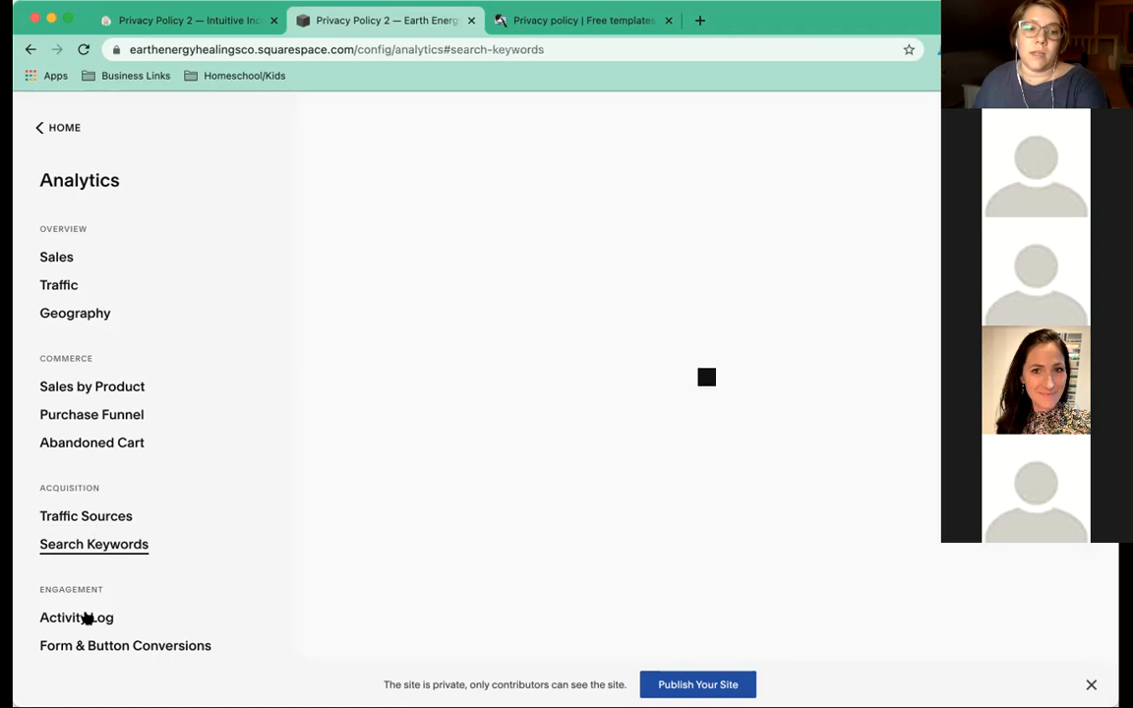
pyautogui.click(92, 312)
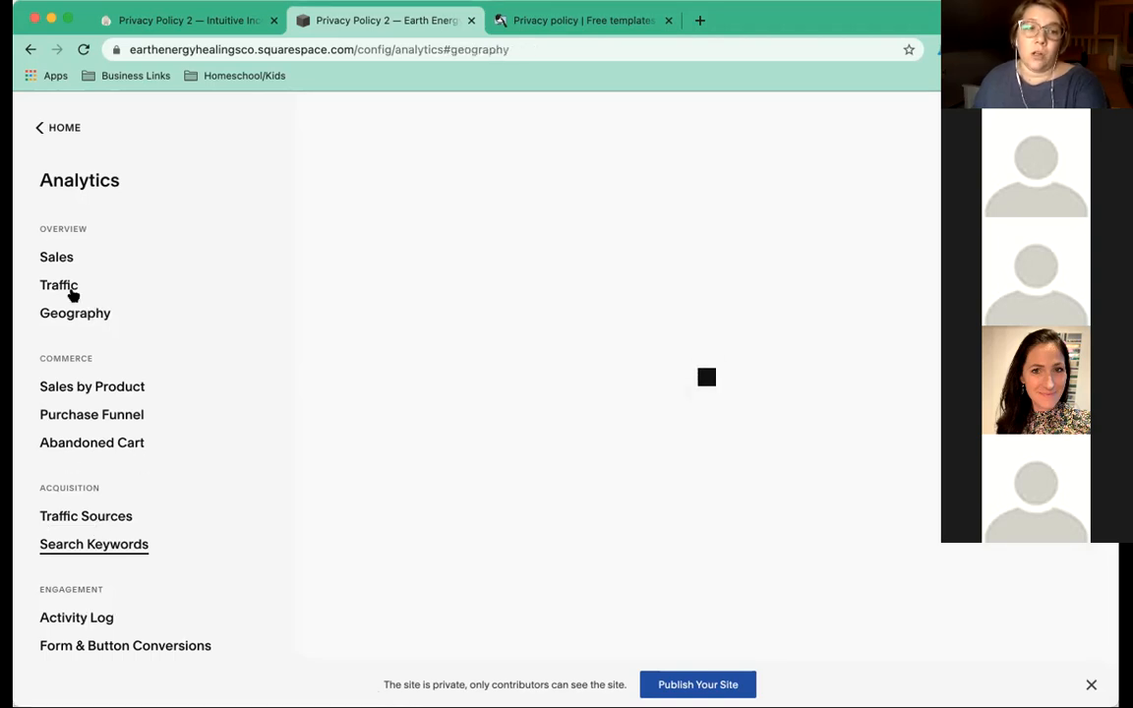
pyautogui.click(59, 284)
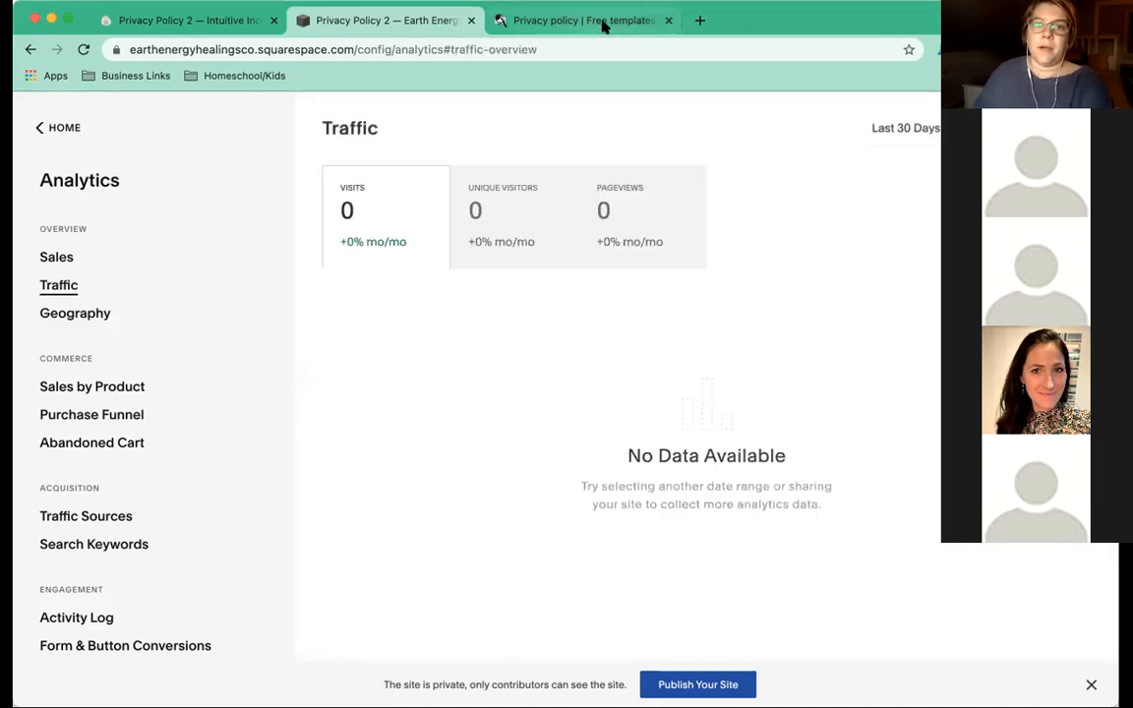
pyautogui.click(698, 22)
# In a new Chrome tab, load the second site's Squarespace Design settings via squarespace.com/config/design.
pyautogui.write('s')
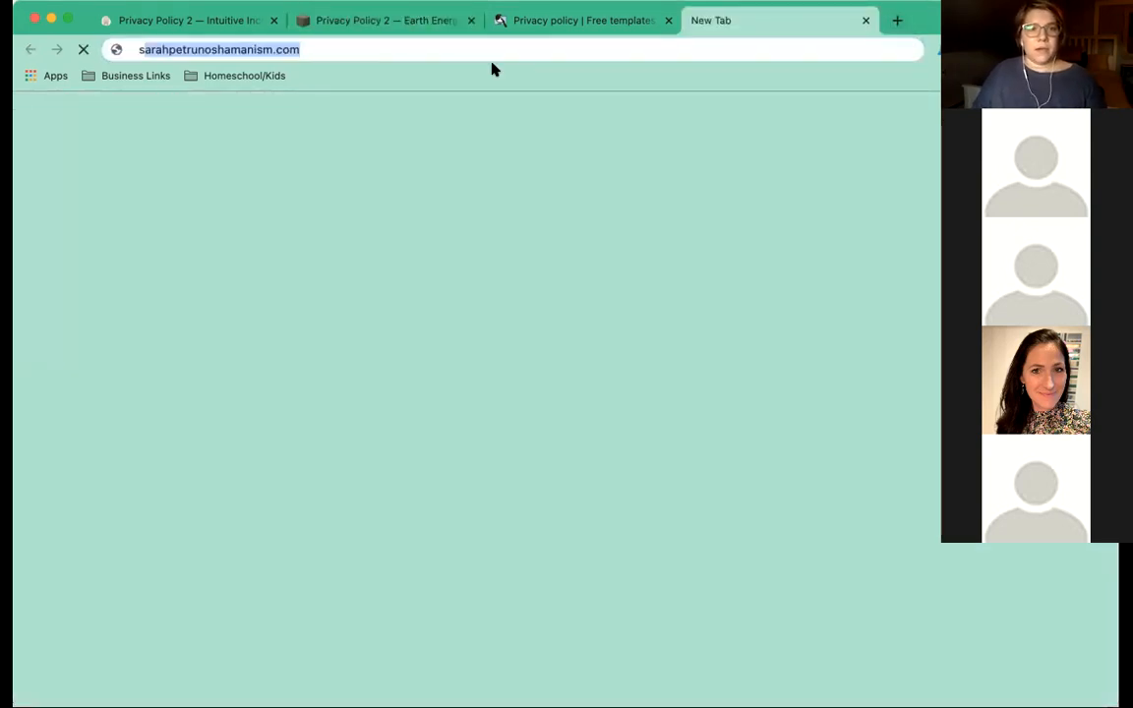
pyautogui.write('ara')
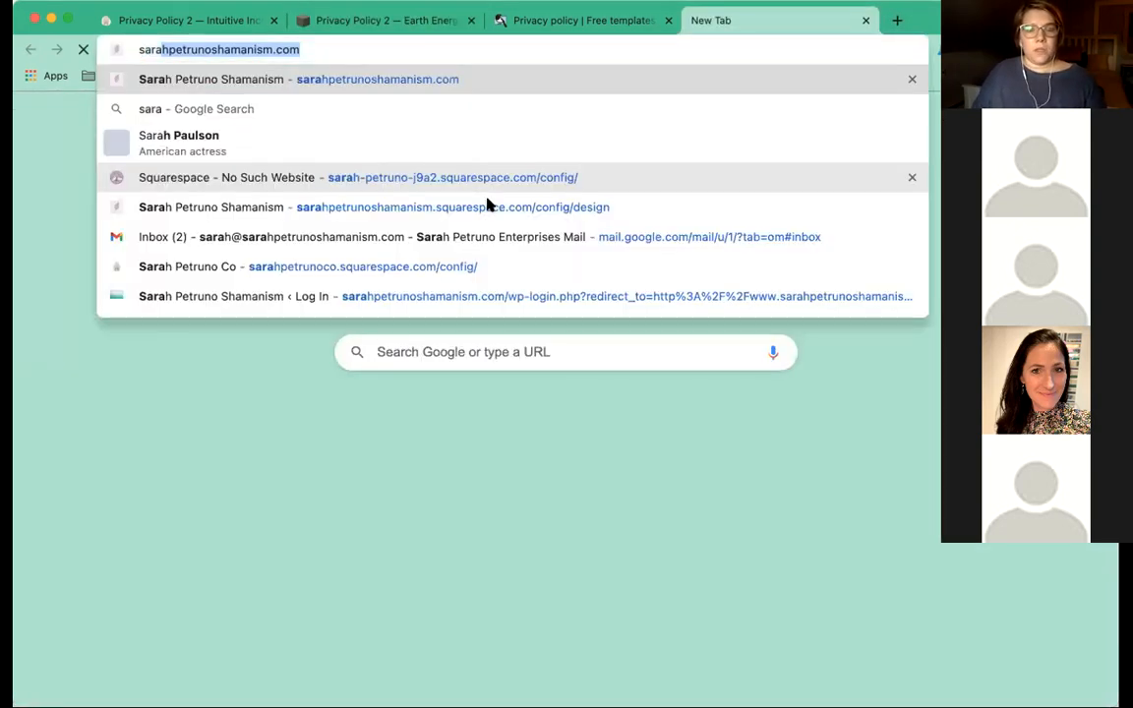
pyautogui.click(487, 205)
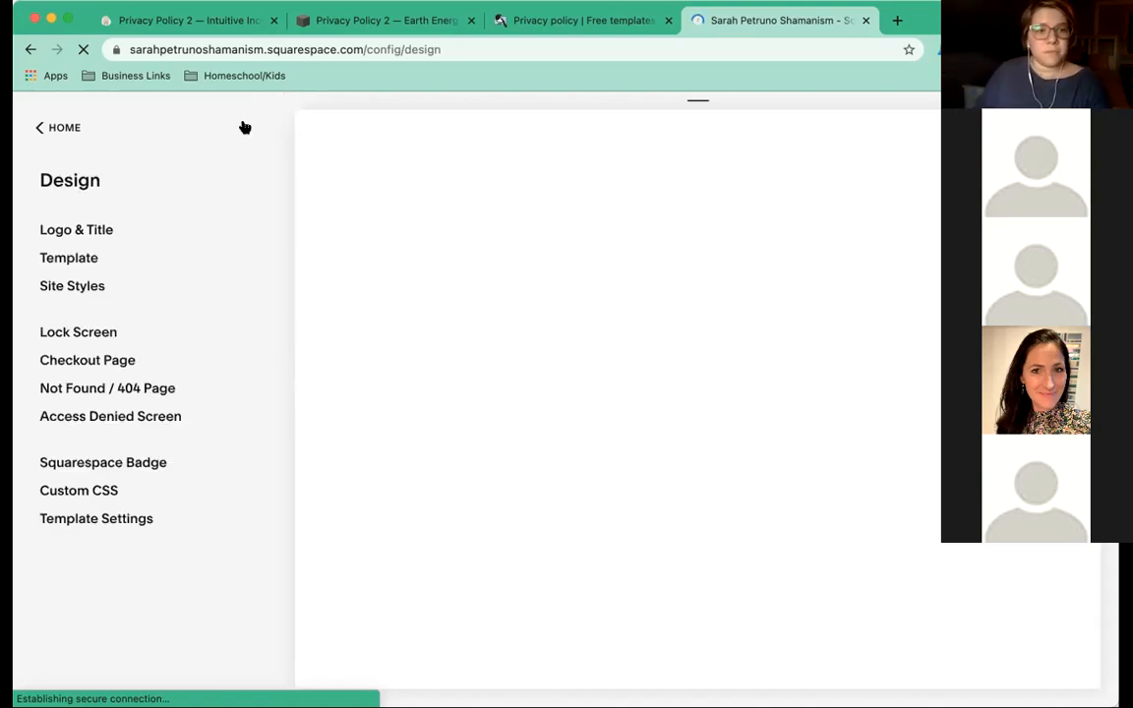
# Open the second site's Analytics and move from the $70 Sales overview to Traffic.
pyautogui.click(38, 128)
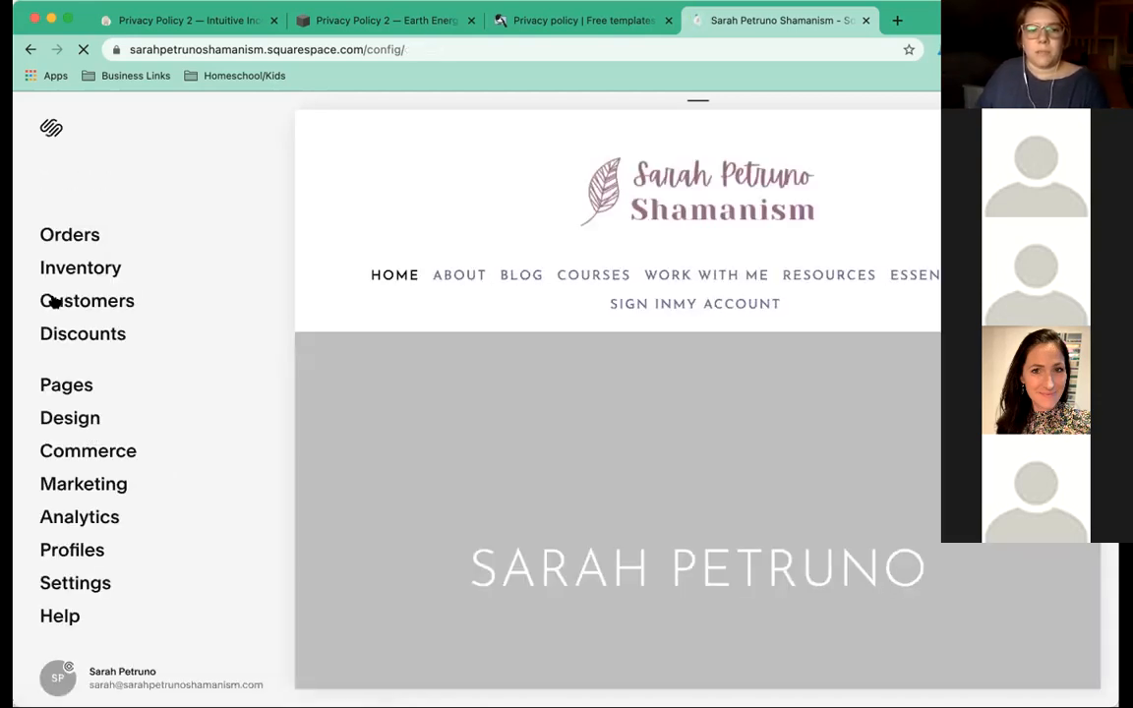
pyautogui.click(91, 509)
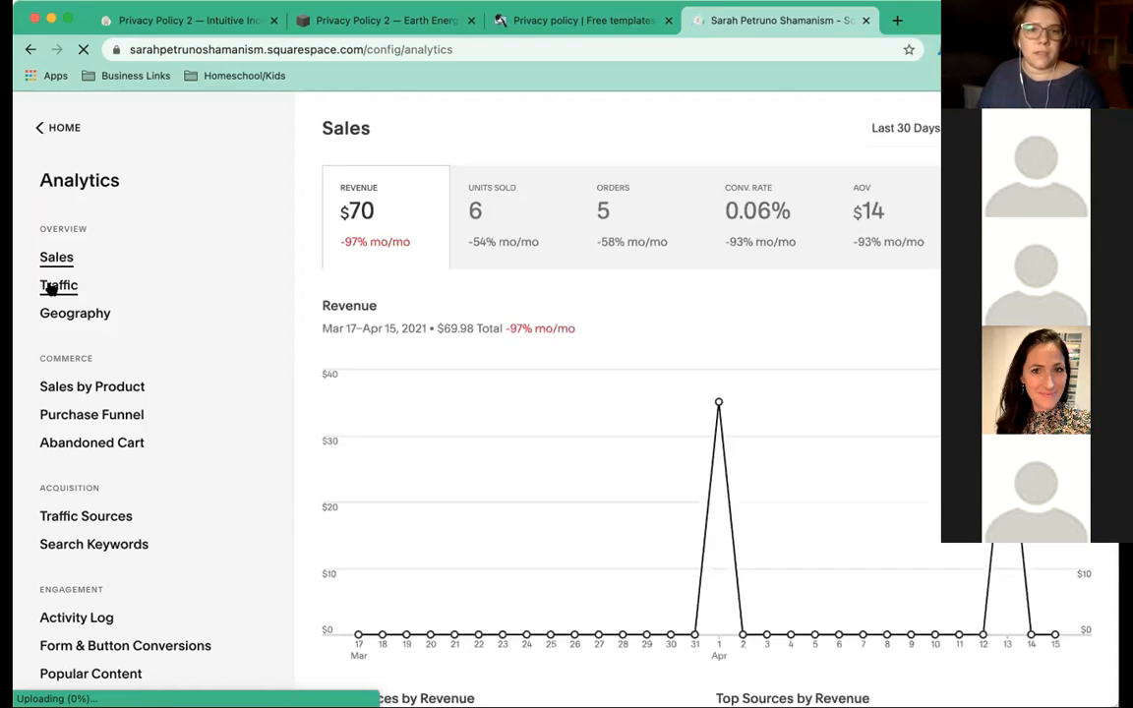
pyautogui.click(51, 288)
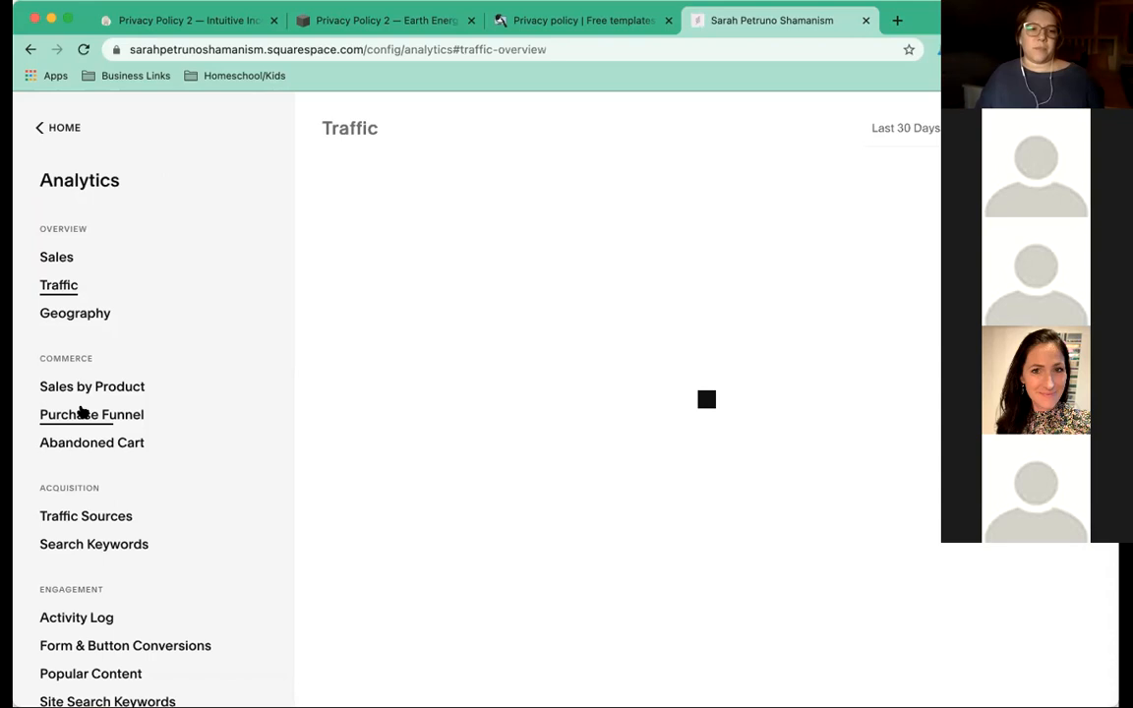
# Review the second site's Traffic charts, then switch to the Geography visits-by-country report.
pyautogui.scroll(-3, 82, 411)
pyautogui.scroll(3, 82, 411)
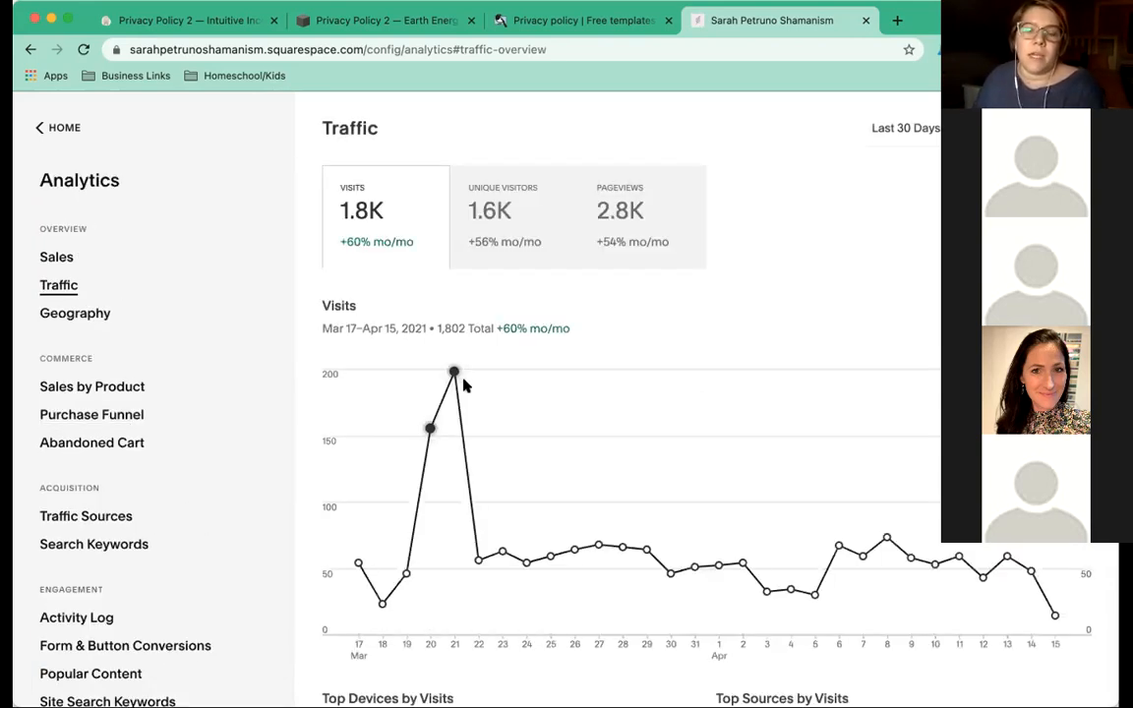
pyautogui.scroll(-1, 265, 254)
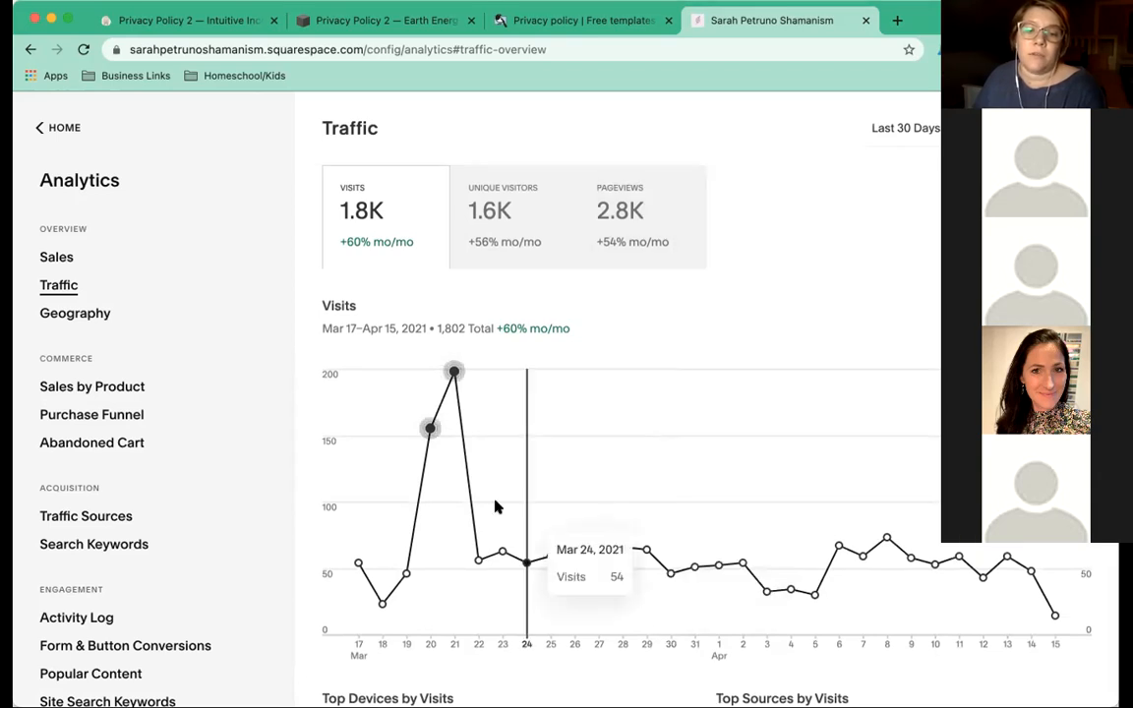
pyautogui.scroll(-1, 603, 272)
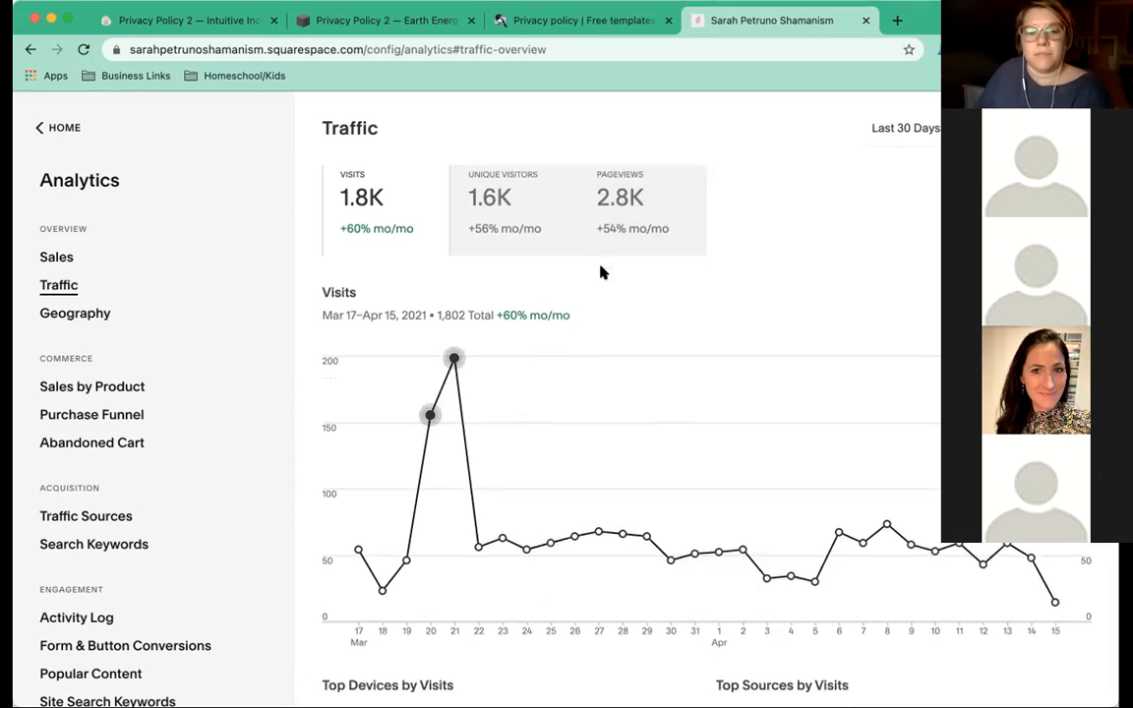
pyautogui.scroll(-5, 575, 315)
pyautogui.scroll(-3, 549, 354)
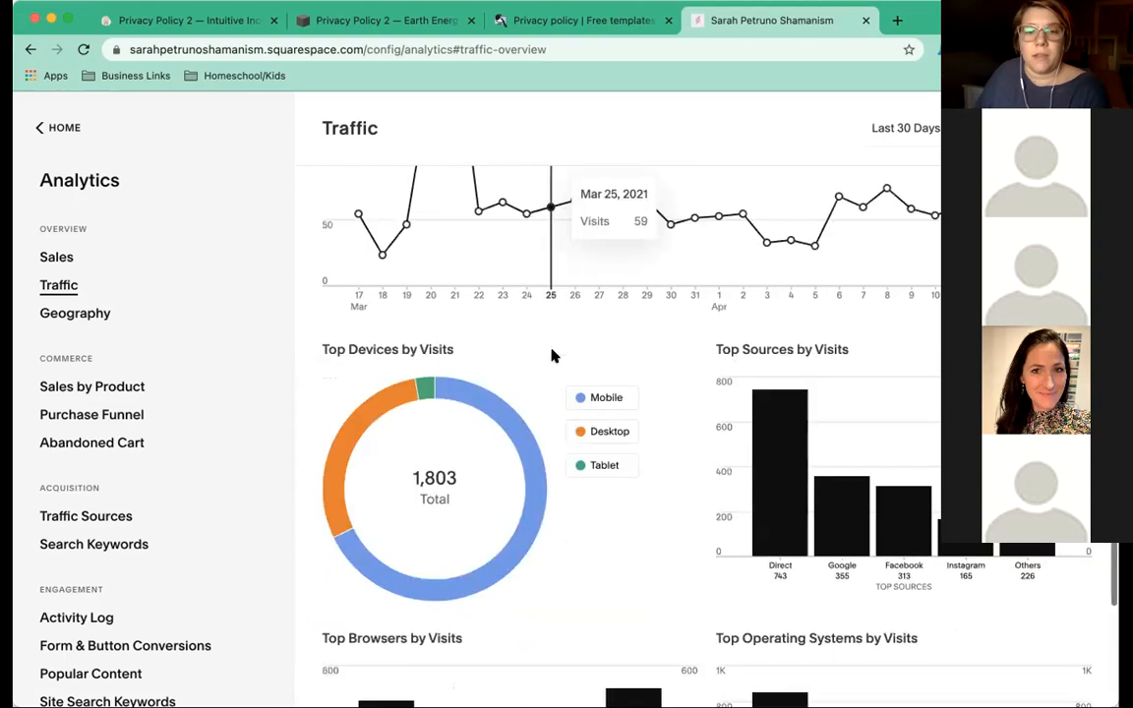
pyautogui.scroll(-2, 448, 350)
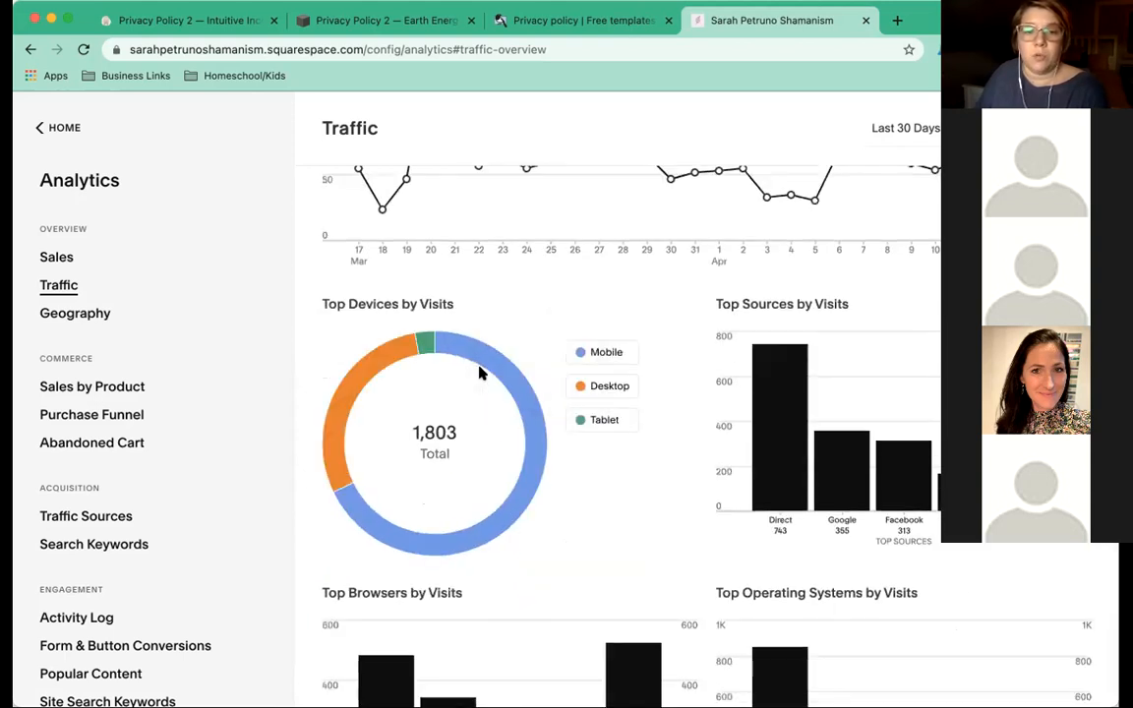
pyautogui.scroll(-1, 706, 436)
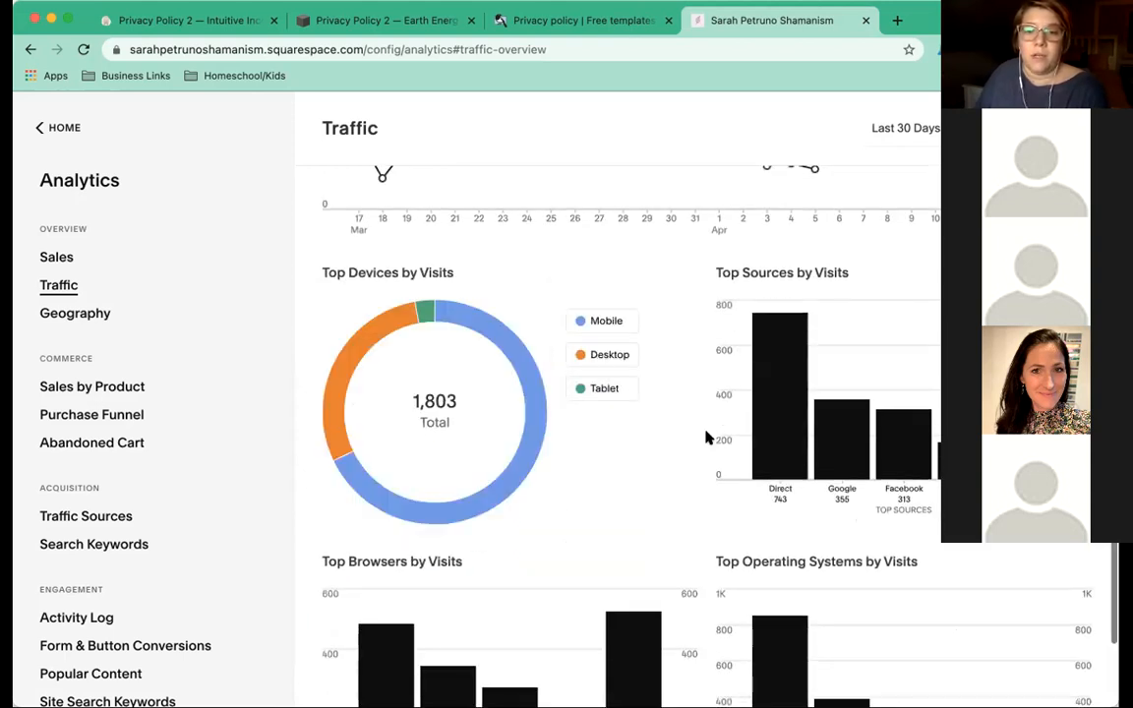
pyautogui.scroll(-2, 787, 289)
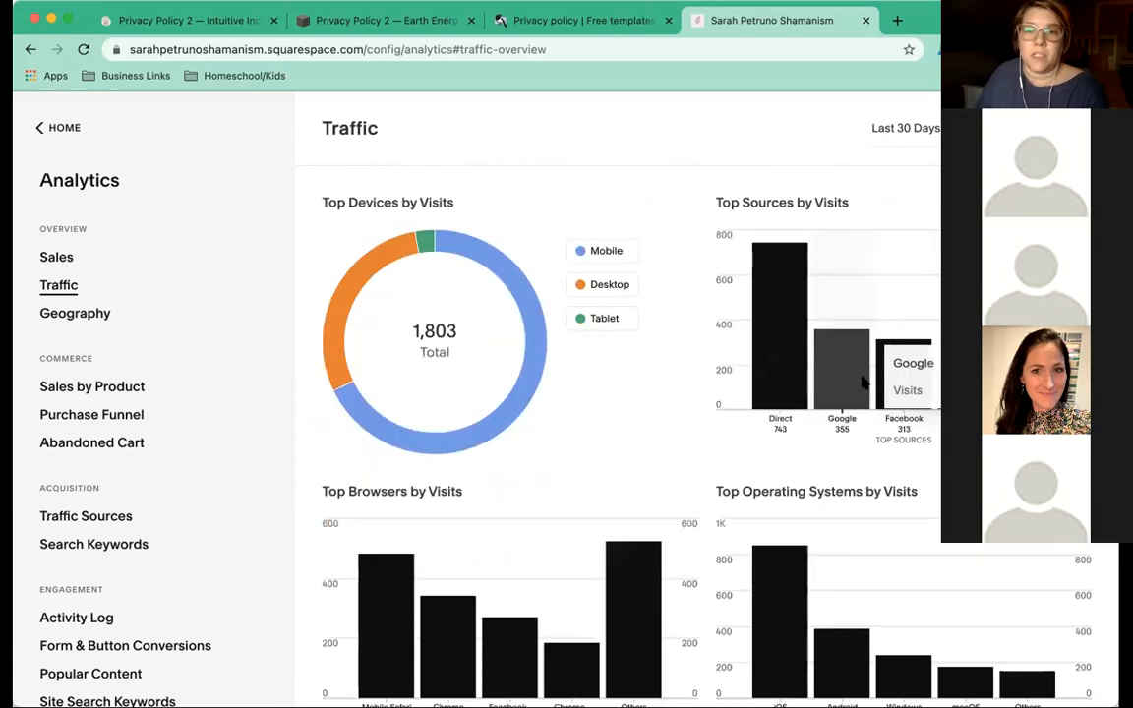
pyautogui.scroll(-2, 582, 325)
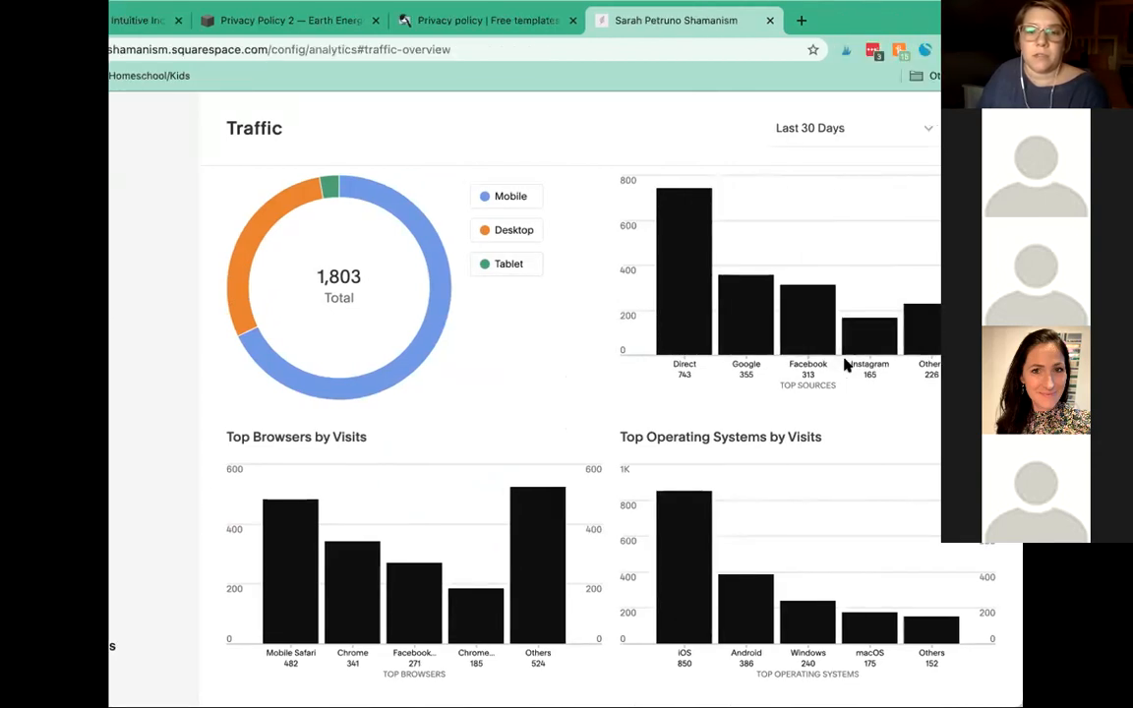
pyautogui.scroll(1, 494, 571)
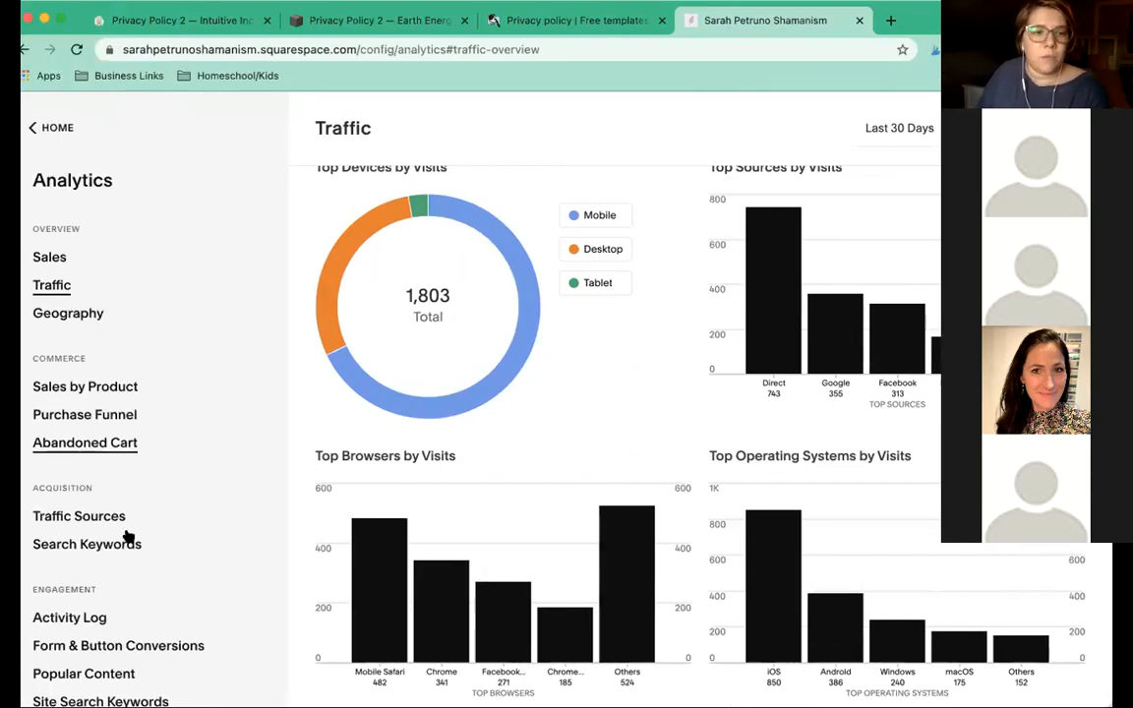
pyautogui.click(75, 323)
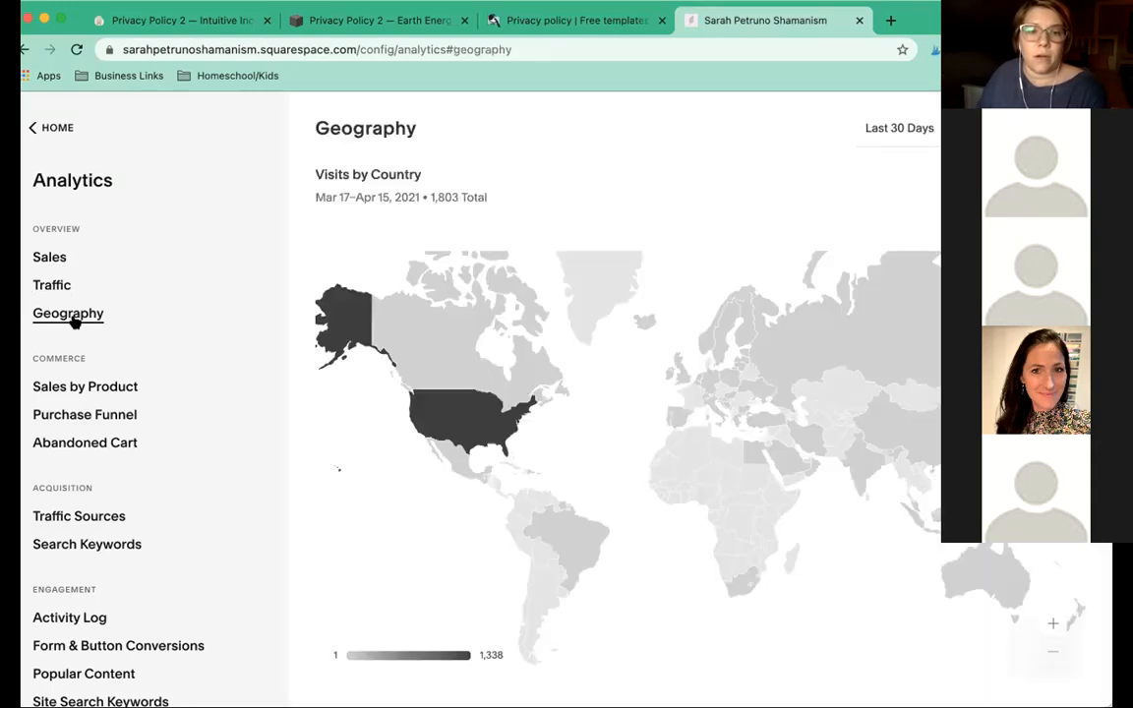
# Explore the 1,803-visit Geography map and country list, then open the Search Keywords report.
pyautogui.moveTo(477, 423)
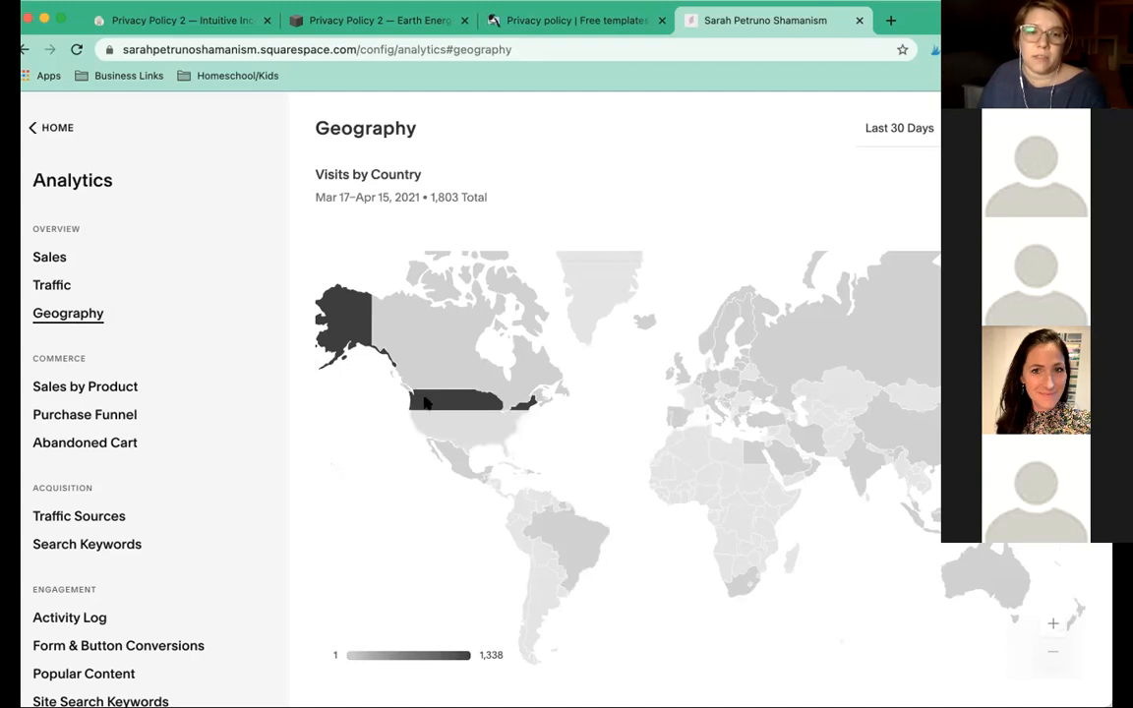
pyautogui.moveTo(727, 380)
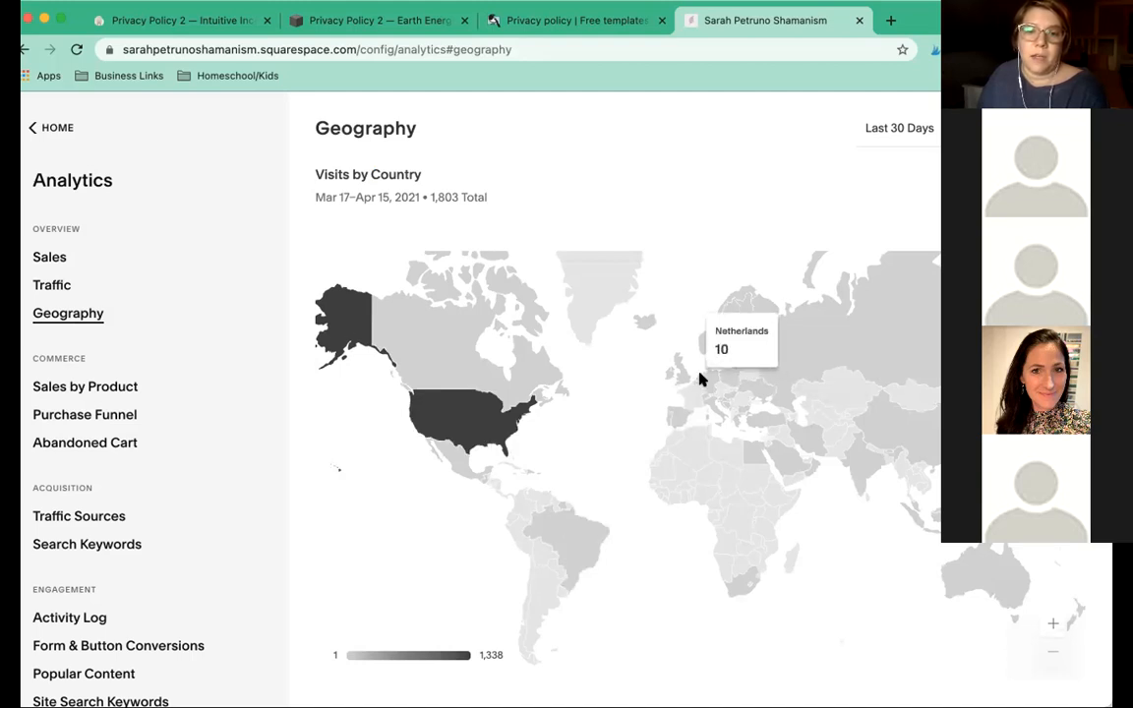
pyautogui.moveTo(677, 409)
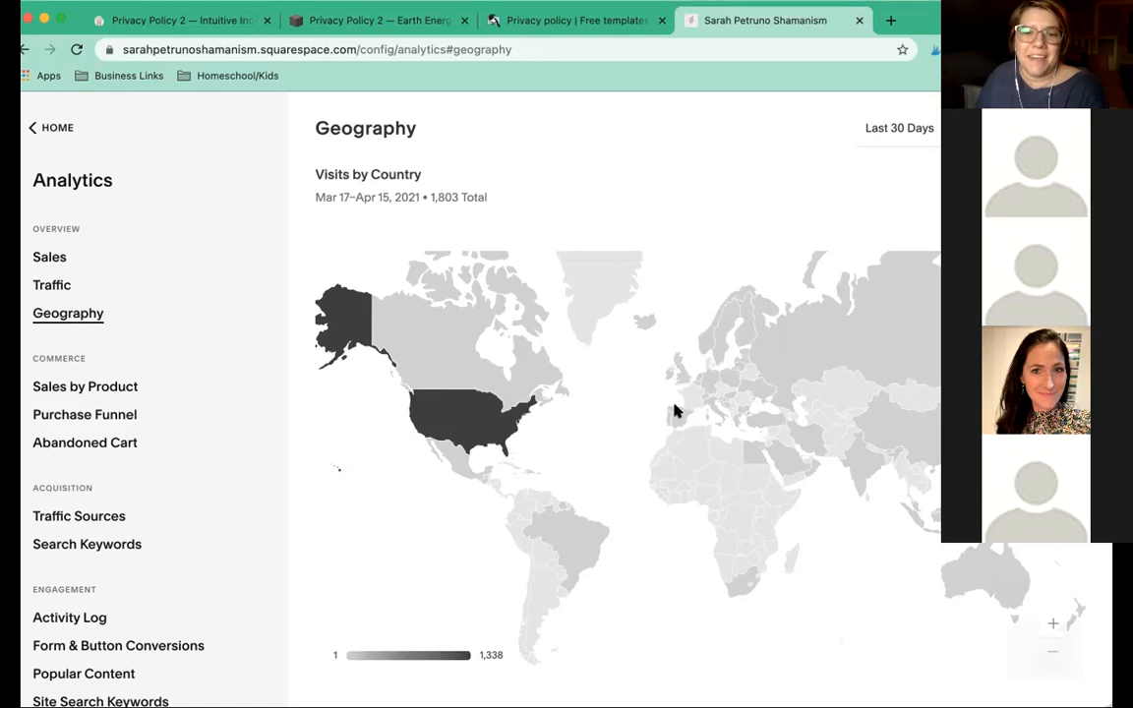
pyautogui.moveTo(755, 462)
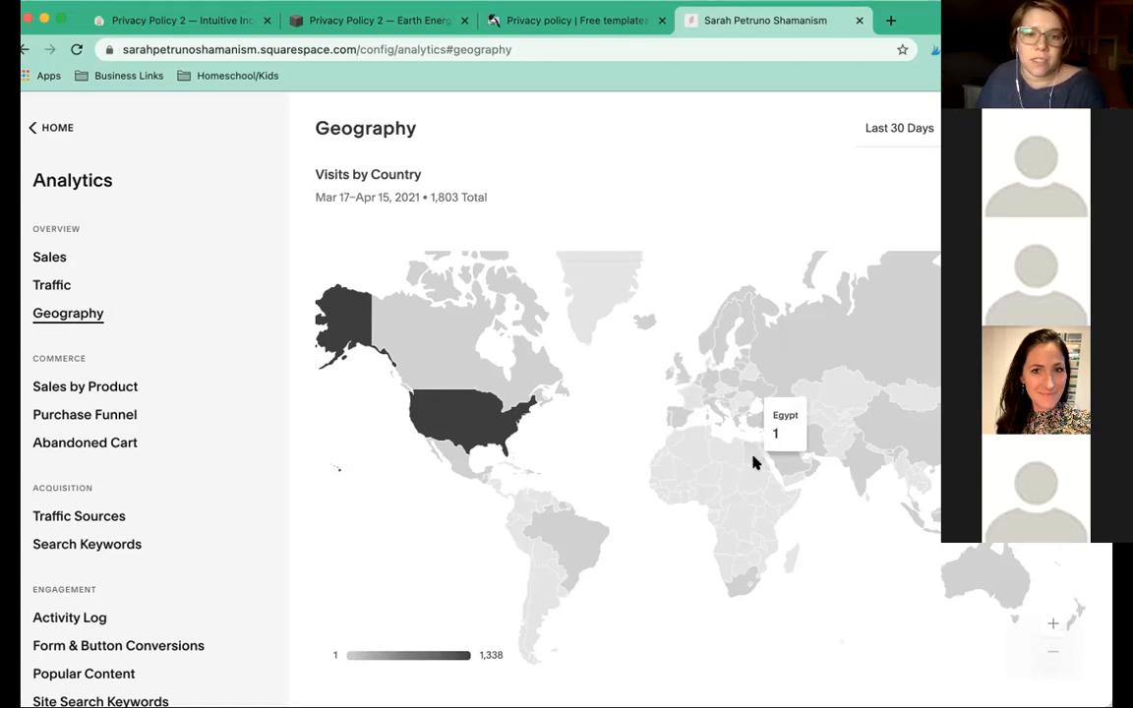
pyautogui.scroll(-3, 755, 462)
pyautogui.scroll(-2, 754, 463)
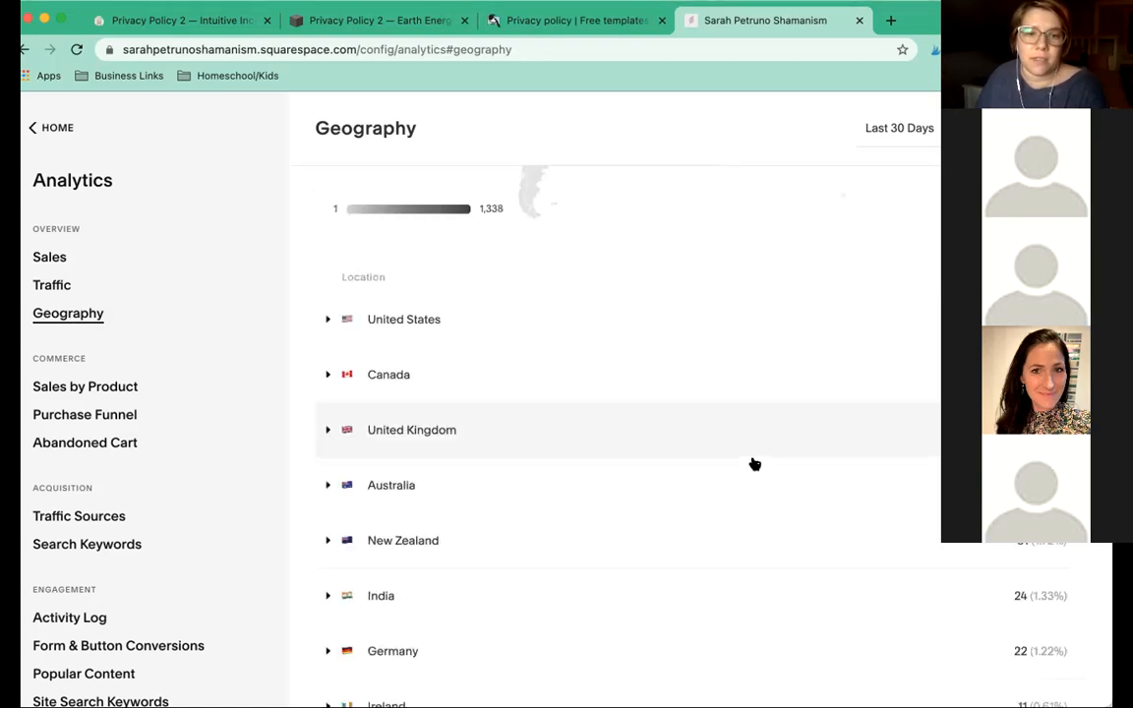
pyautogui.scroll(5, 751, 441)
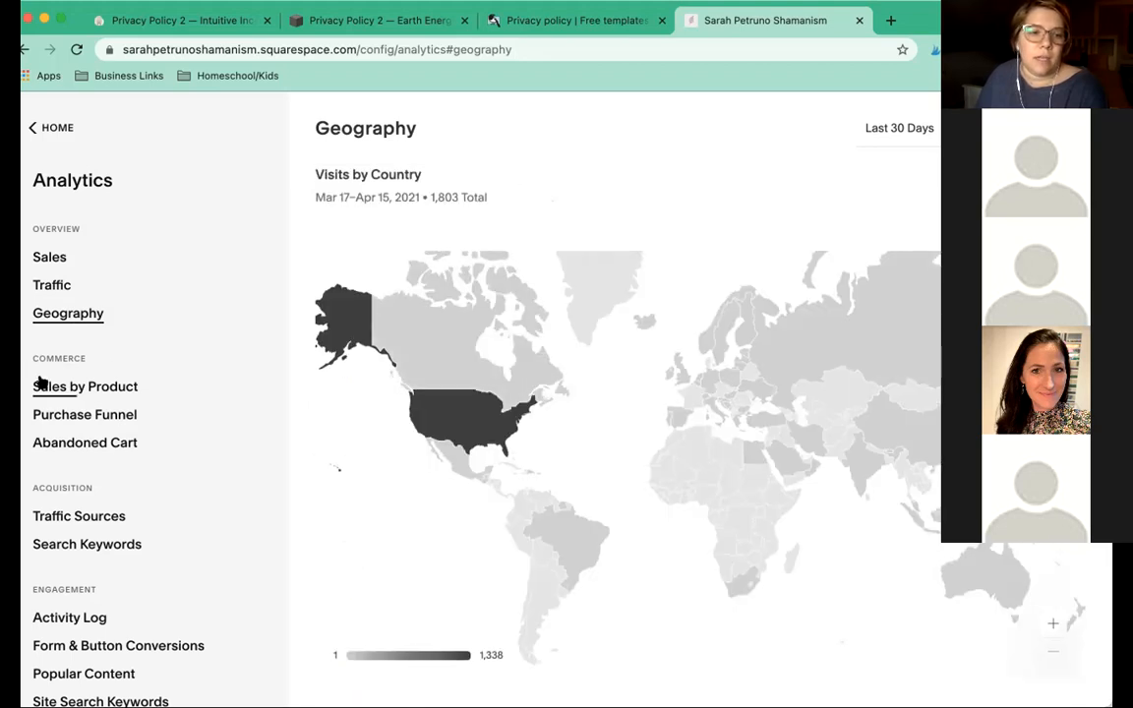
pyautogui.scroll(-2, 43, 383)
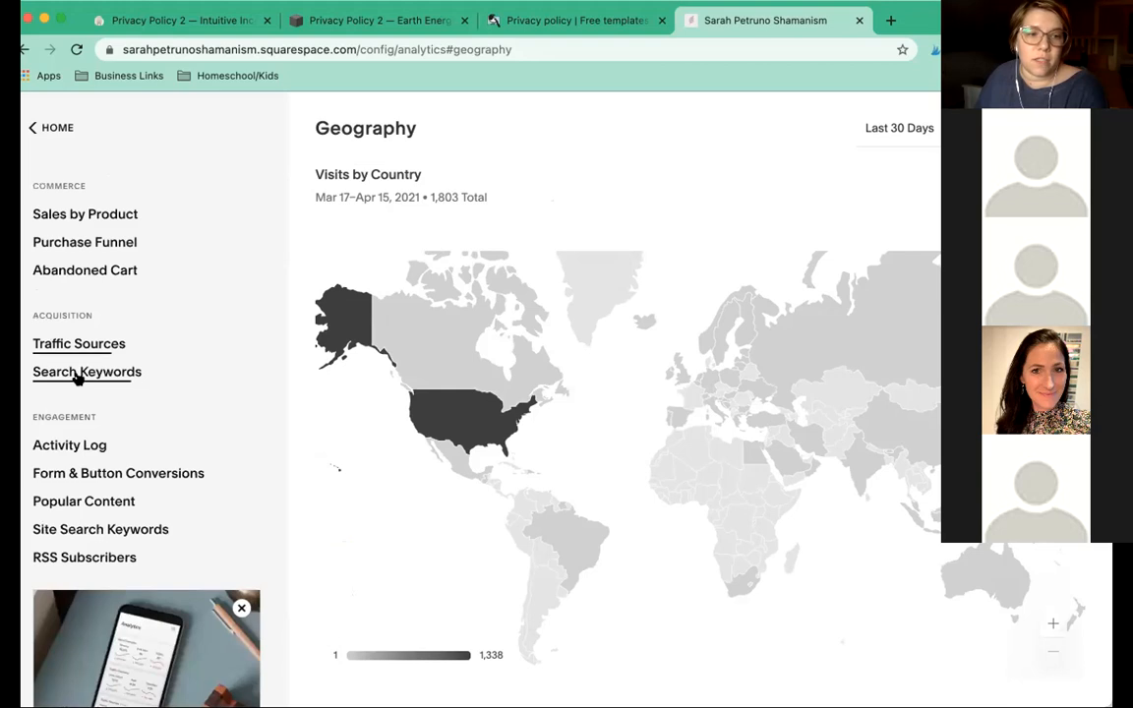
pyautogui.click(77, 378)
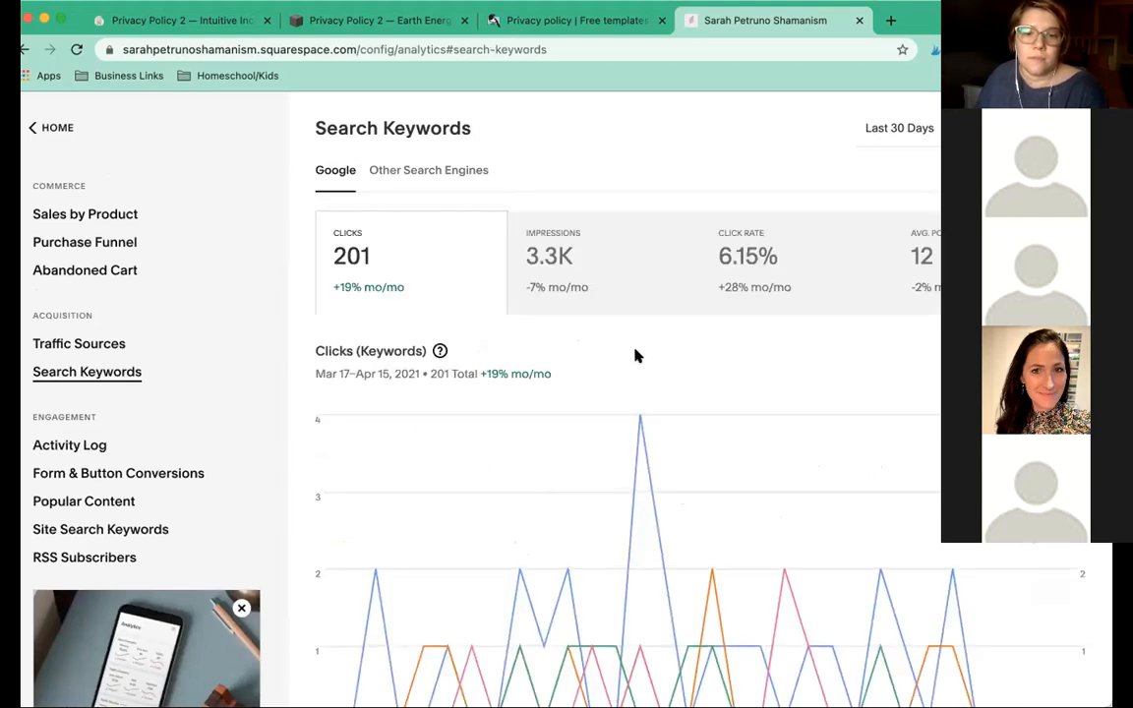
# Scroll through the Search Keywords chart and table, then close the second site's tab.
pyautogui.scroll(-2, 657, 286)
pyautogui.scroll(-4, 566, 405)
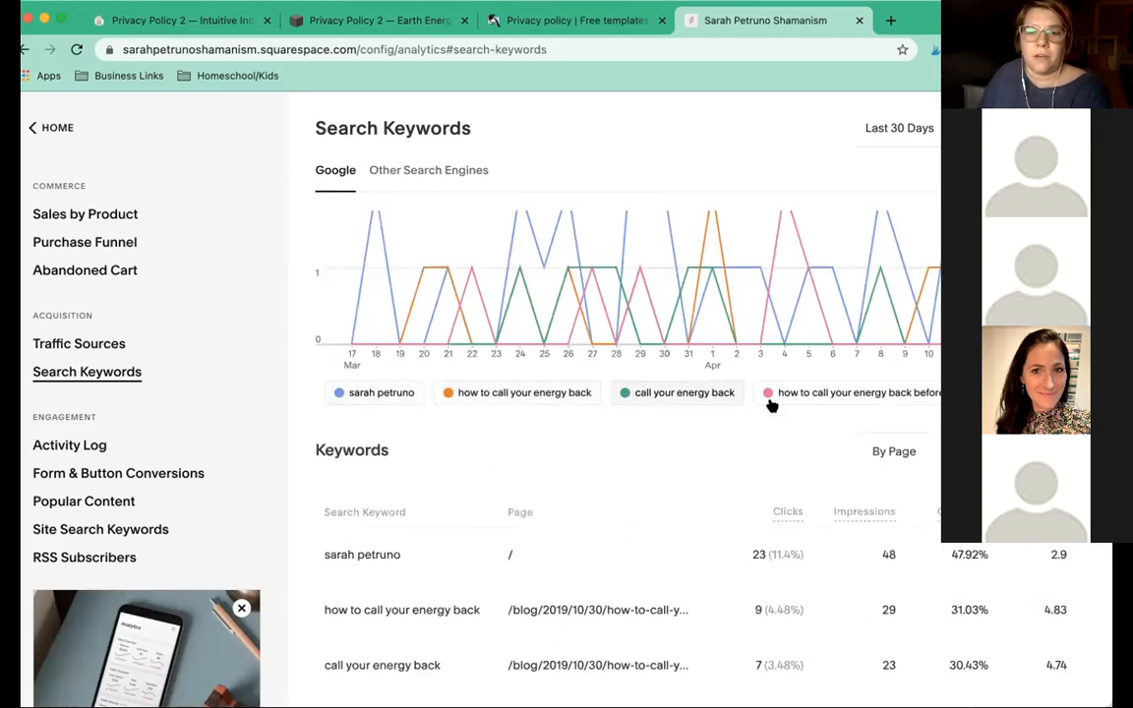
pyautogui.scroll(-3, 551, 427)
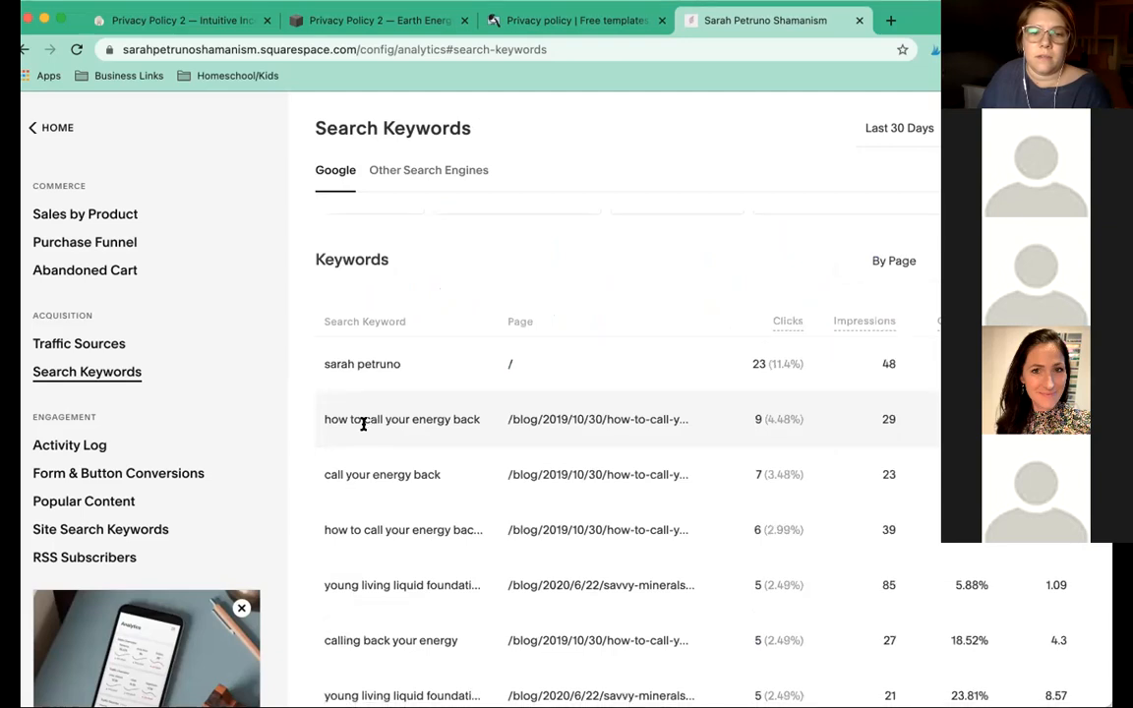
pyautogui.scroll(-2, 362, 426)
pyautogui.scroll(-2, 362, 430)
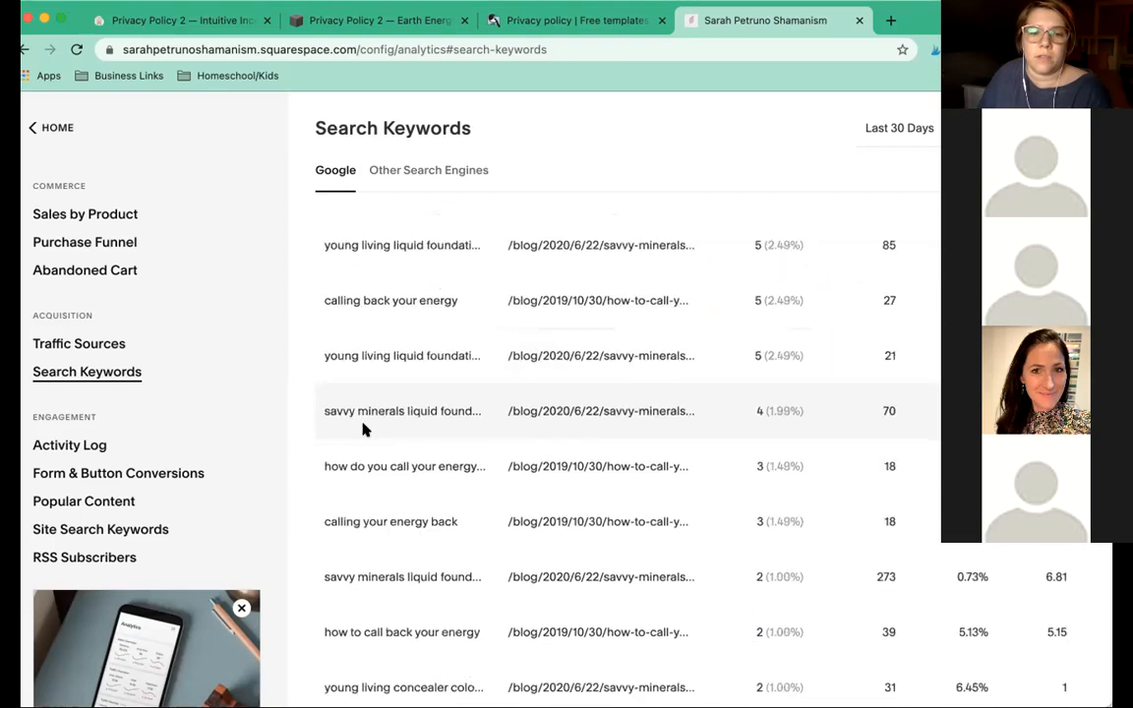
pyautogui.scroll(5, 363, 430)
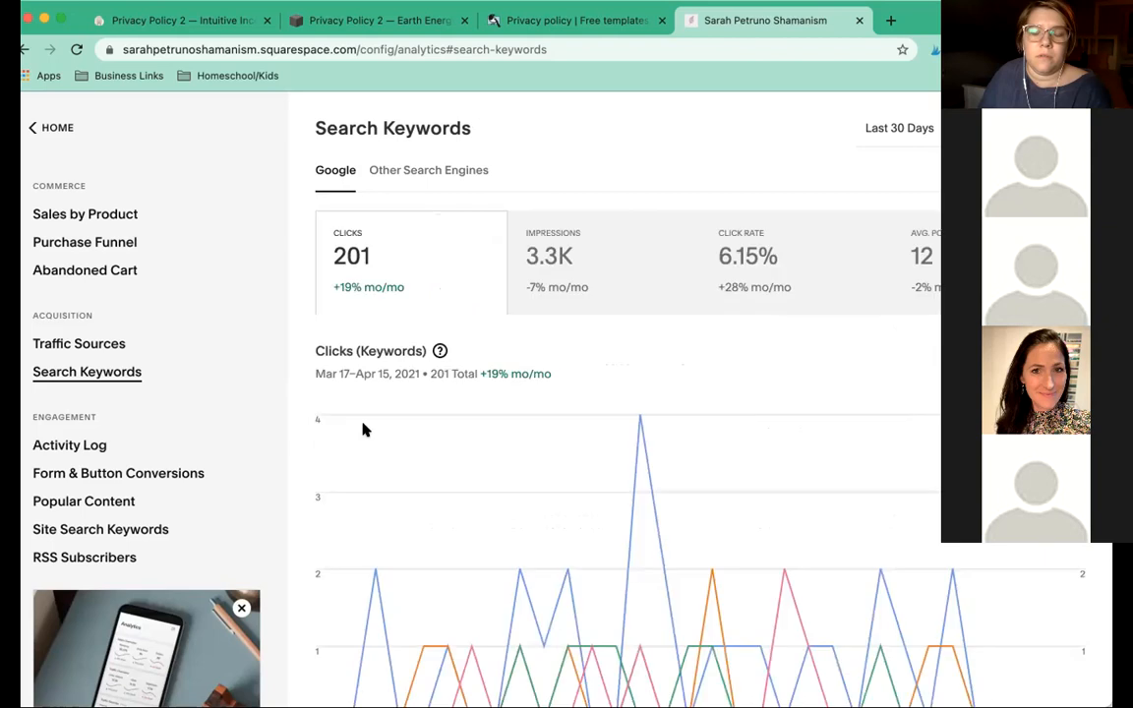
pyautogui.scroll(-2, 363, 430)
pyautogui.scroll(-1, 362, 430)
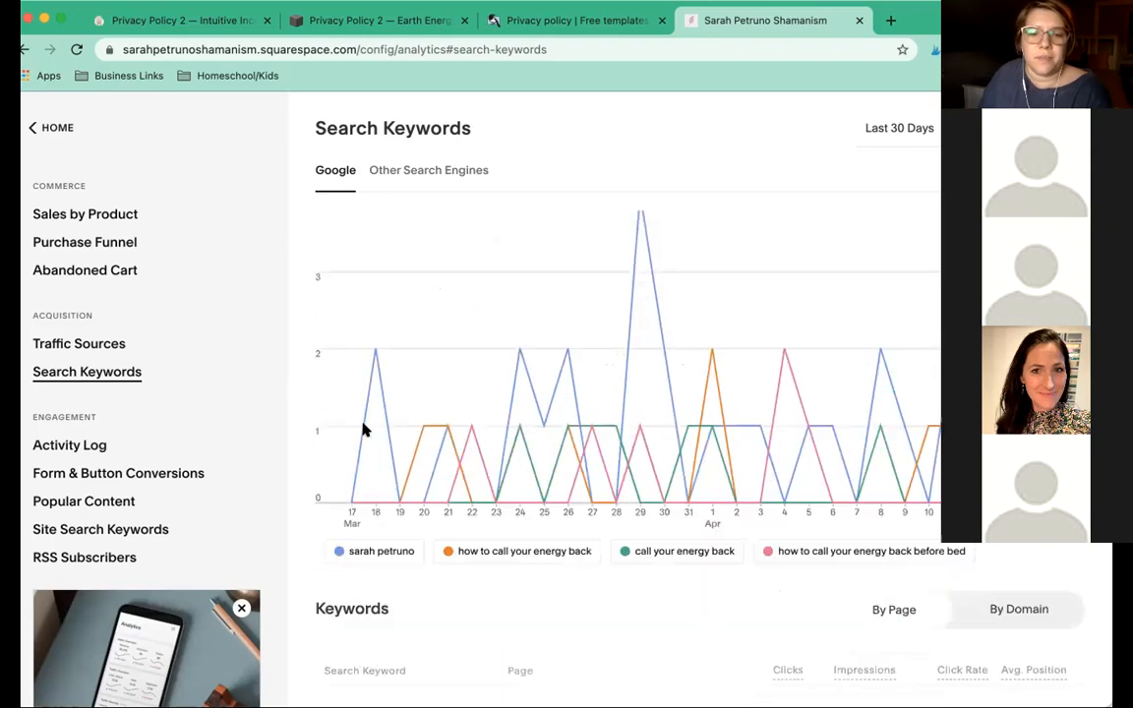
pyautogui.scroll(3, 363, 429)
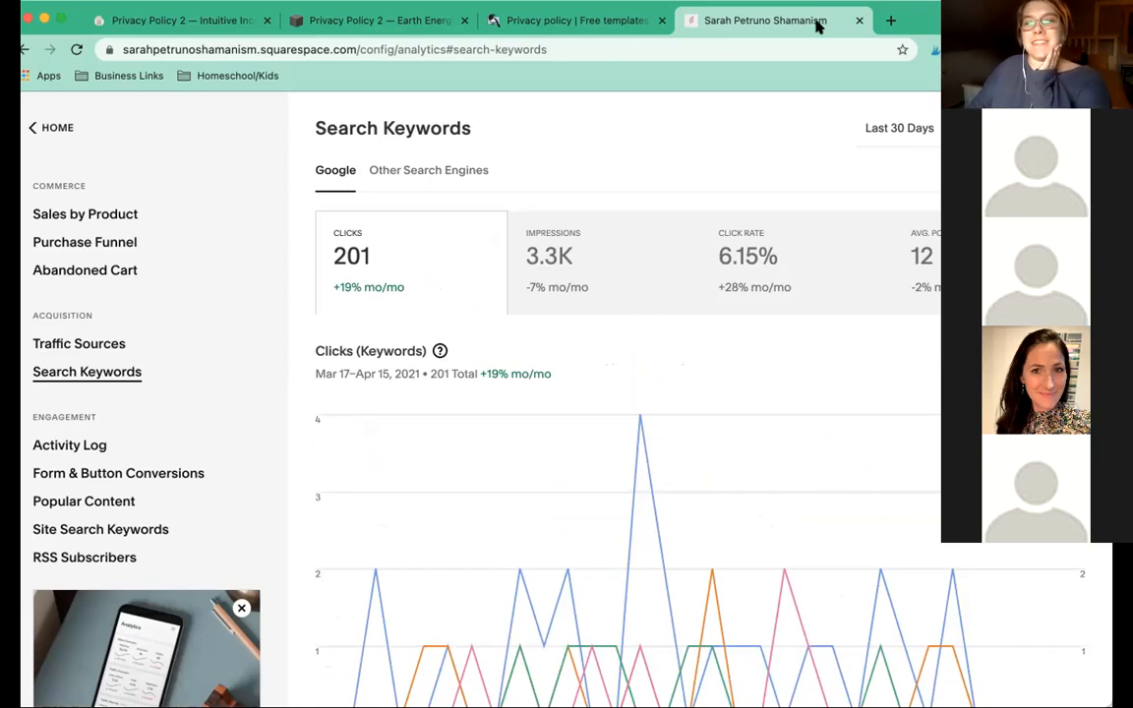
pyautogui.click(857, 21)
# Close the other site's leftover tab and open the Earth Energy site's pages list.
pyautogui.click(380, 28)
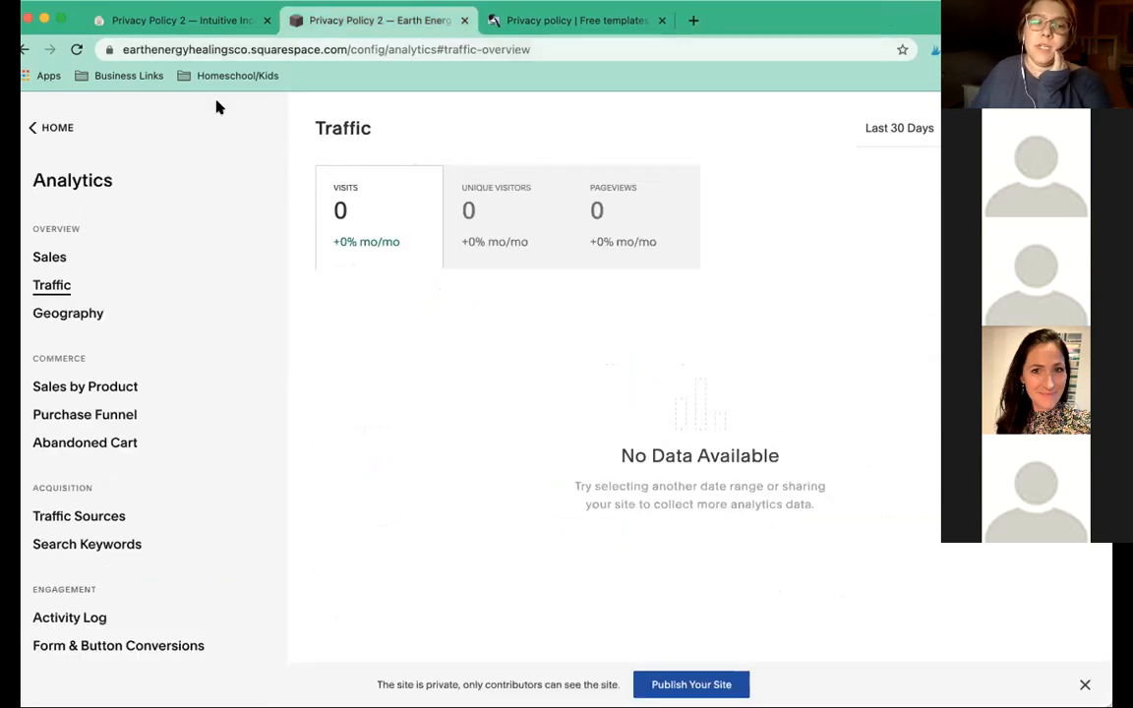
pyautogui.click(33, 132)
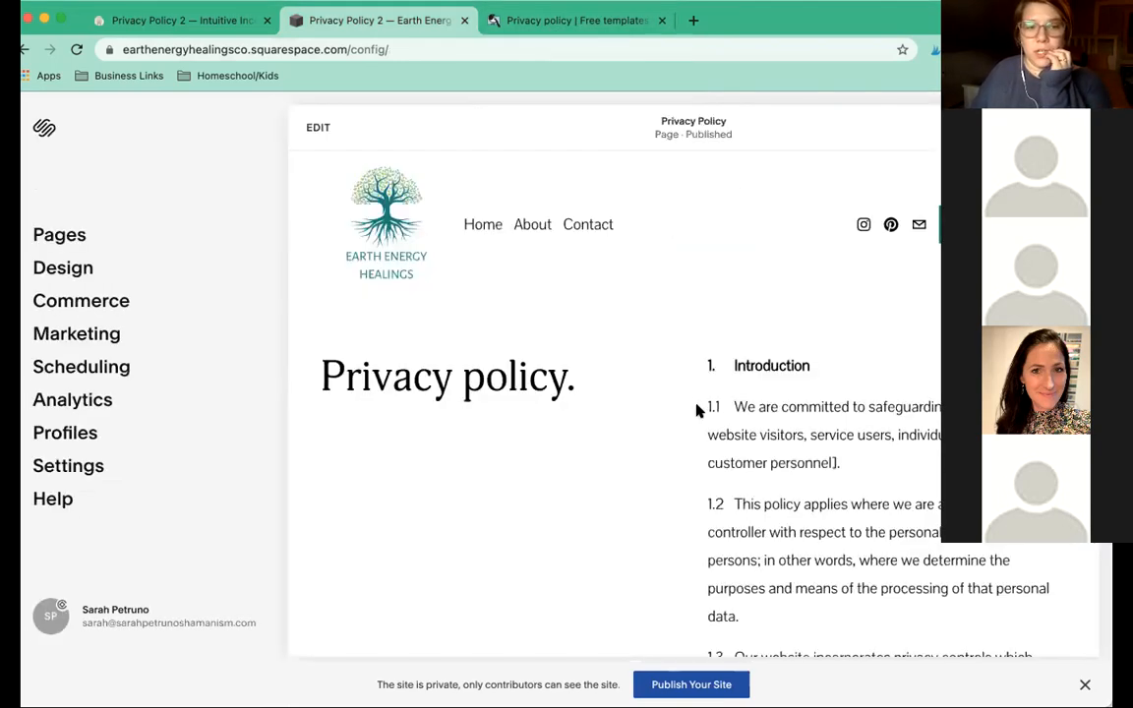
pyautogui.click(59, 236)
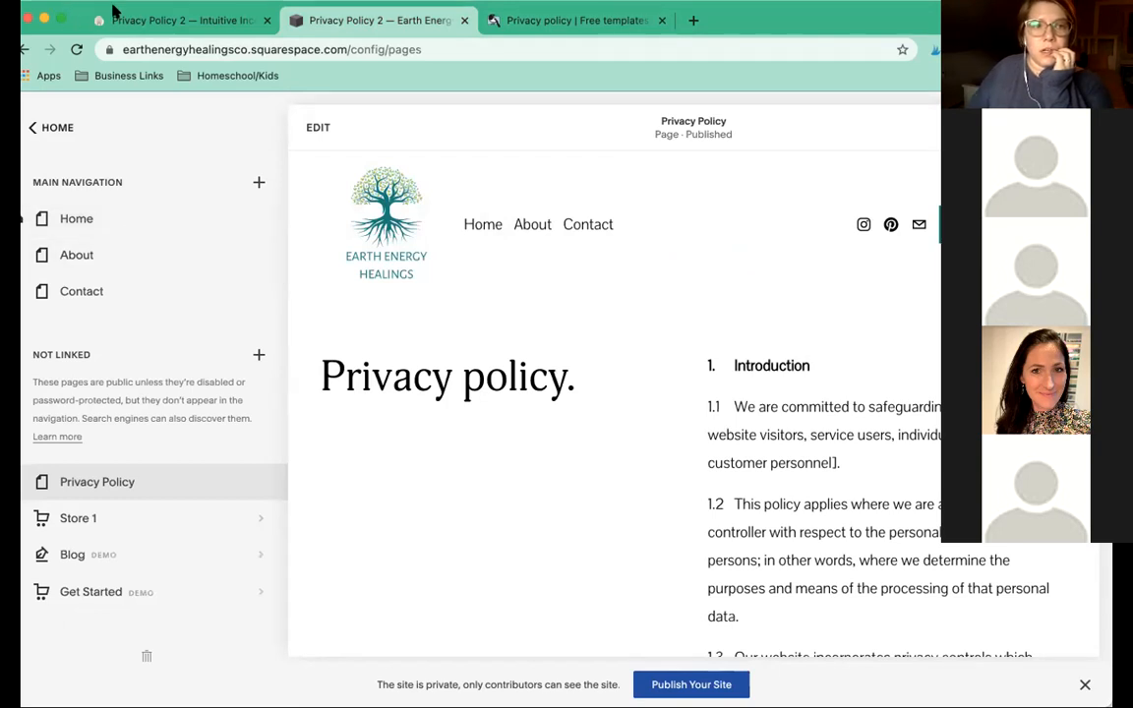
# Scroll the Privacy Policy page down to its footer and enter edit mode.
pyautogui.scroll(-1, 602, 421)
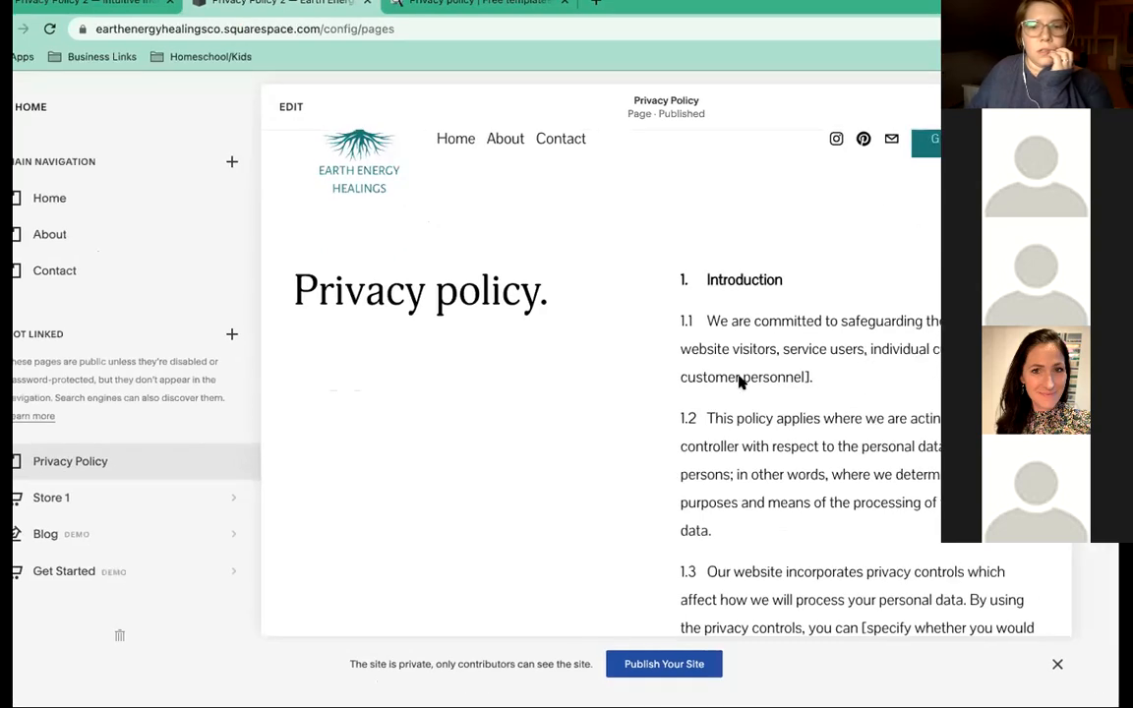
pyautogui.scroll(-15, 771, 399)
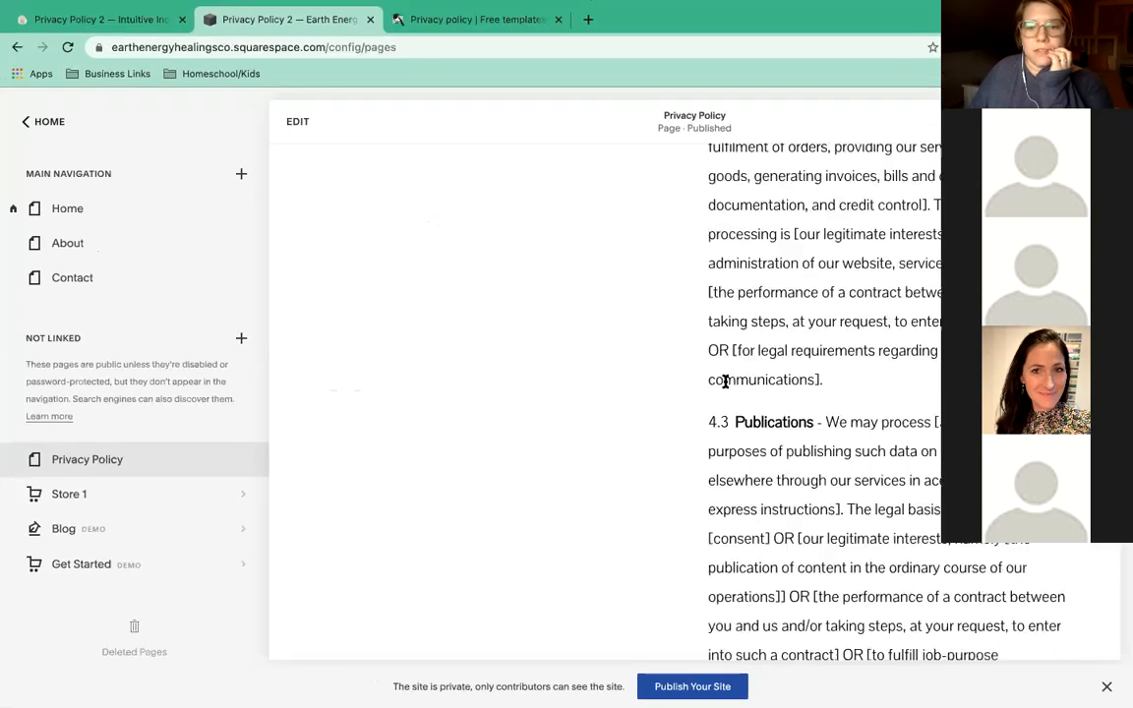
pyautogui.scroll(-10, 725, 382)
pyautogui.scroll(-5, 725, 381)
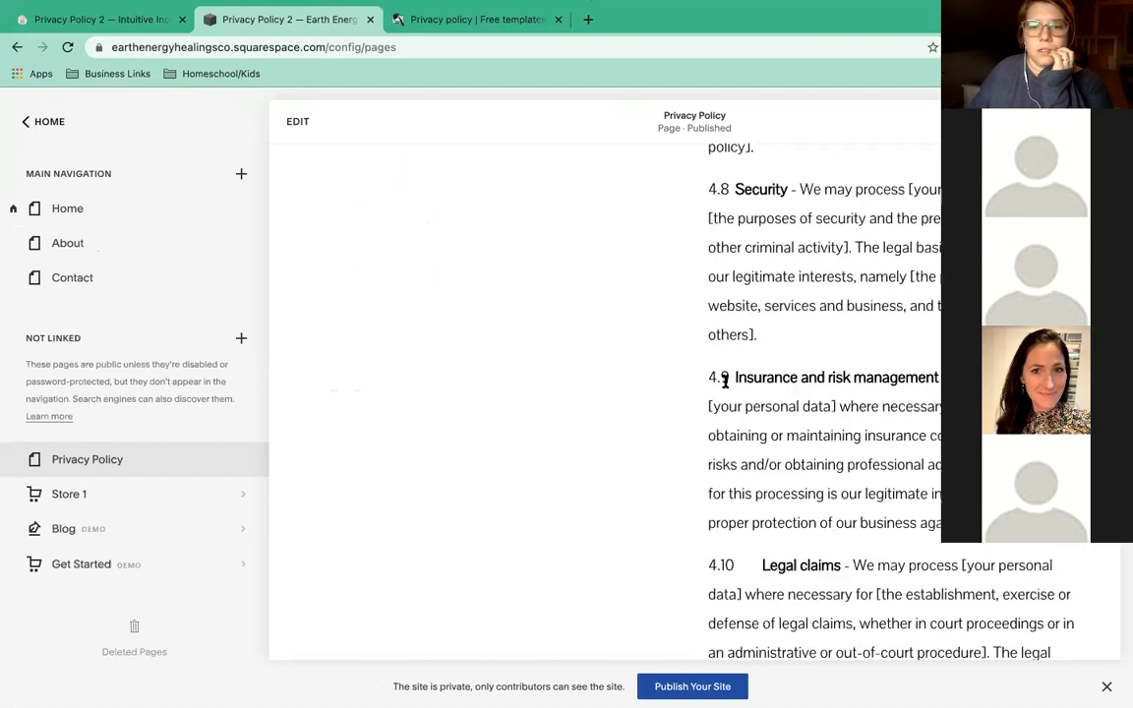
pyautogui.scroll(-10, 725, 381)
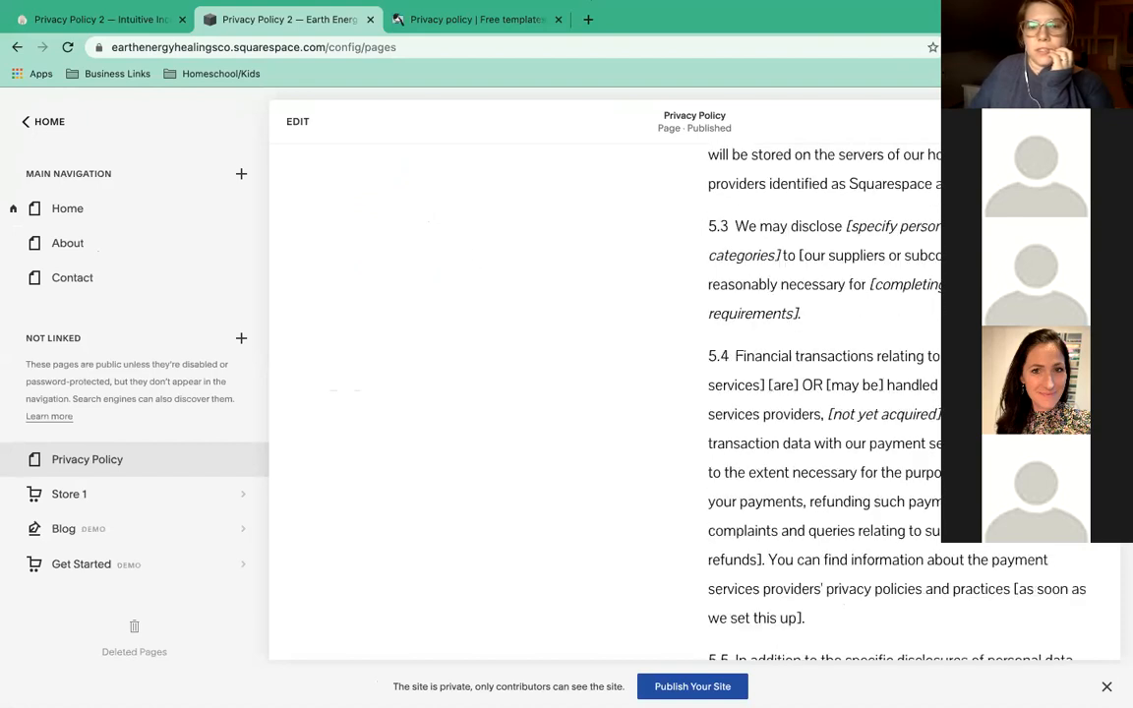
pyautogui.scroll(-2, 884, 433)
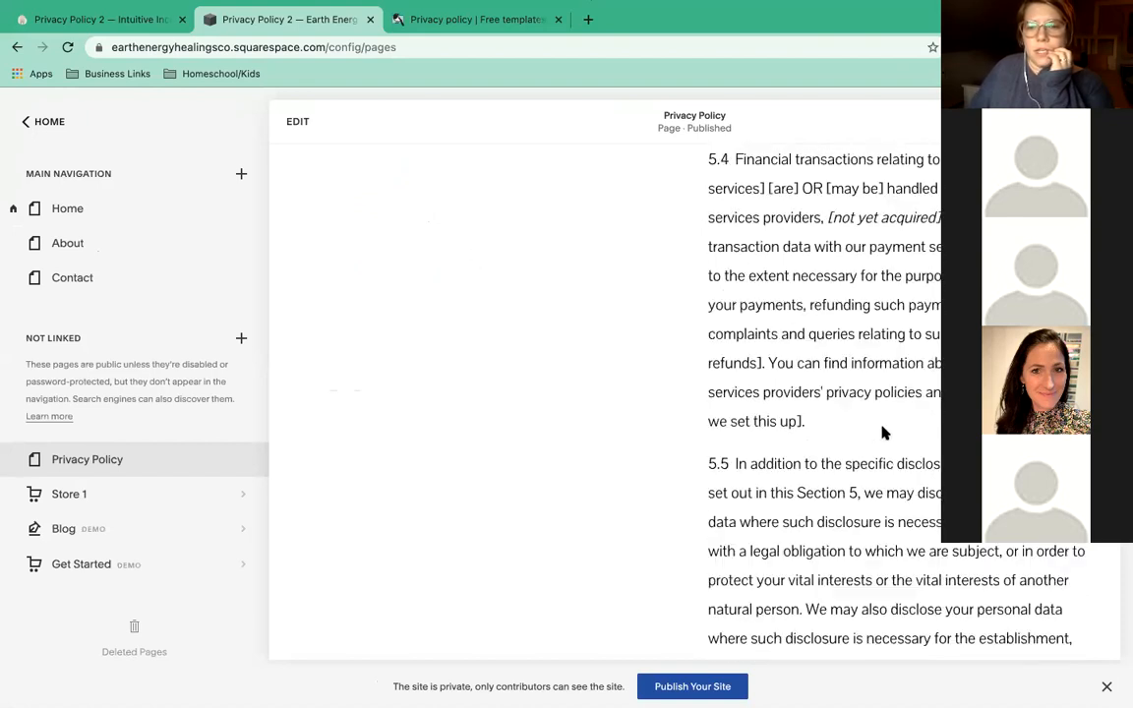
pyautogui.scroll(-10, 884, 433)
pyautogui.scroll(-10, 884, 432)
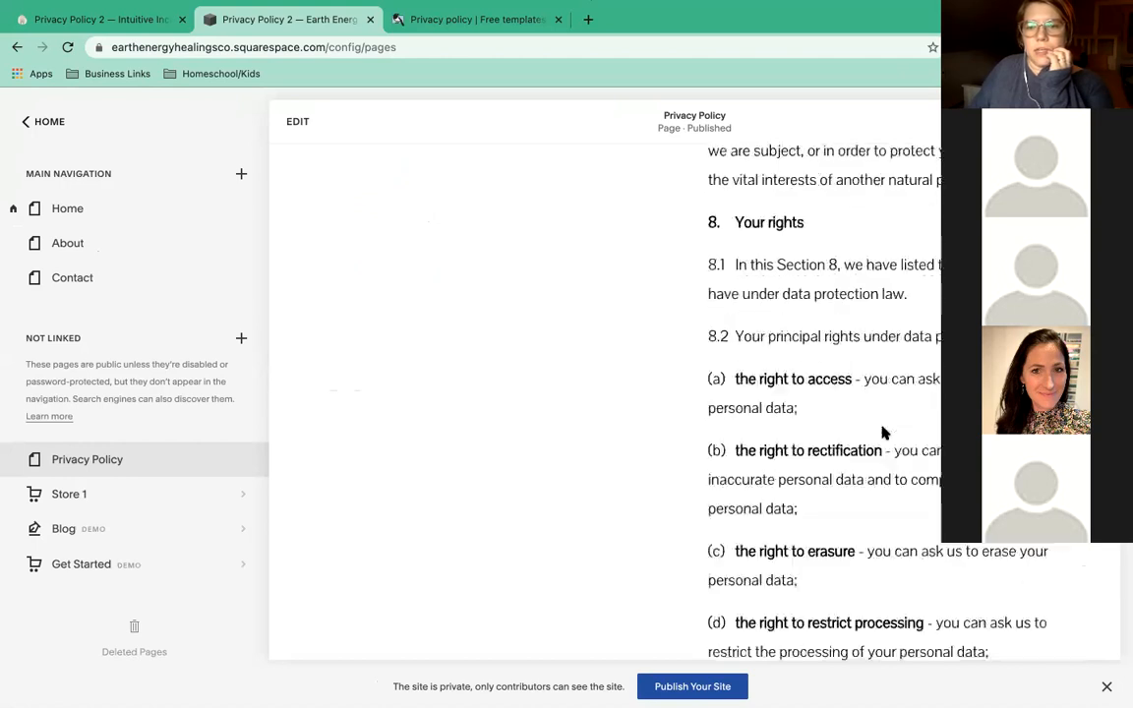
pyautogui.scroll(-8, 884, 432)
pyautogui.scroll(-20, 884, 433)
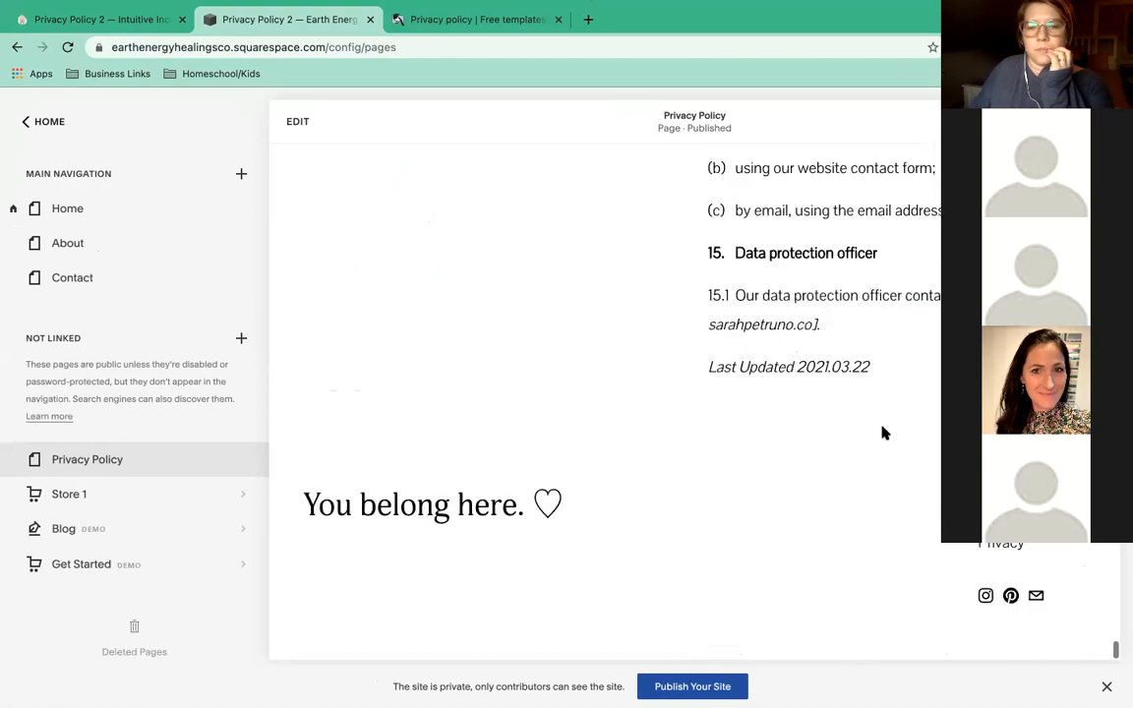
pyautogui.click(297, 122)
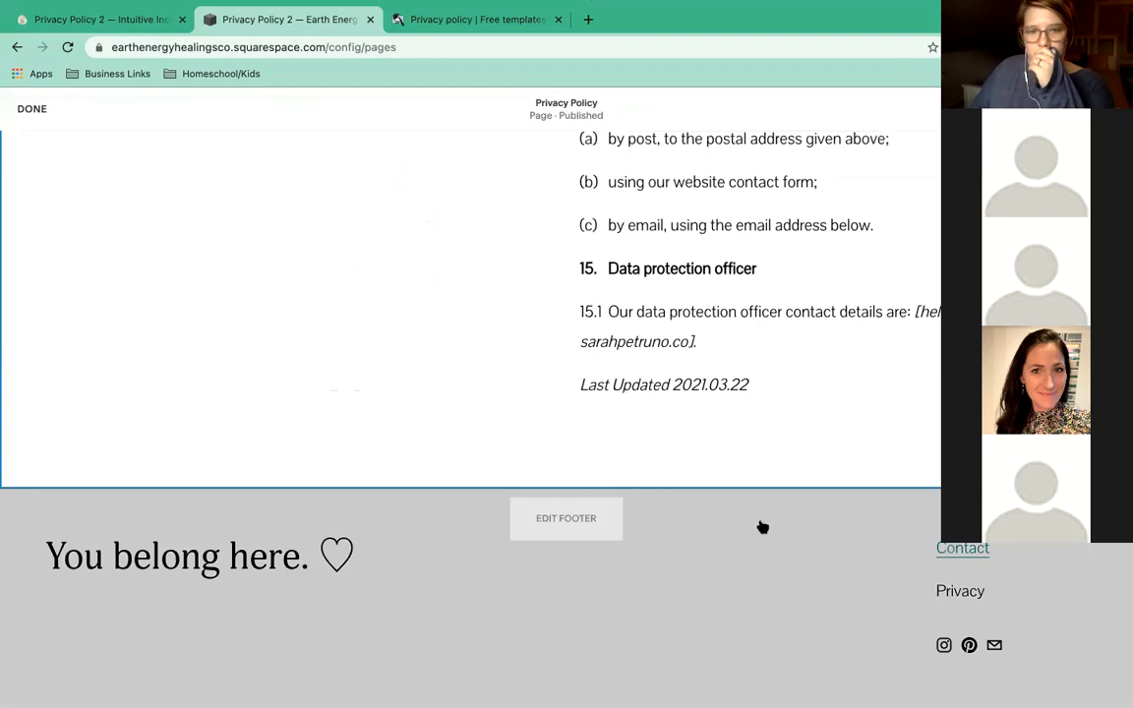
# Link the footer's Privacy text to the Privacy Policy page, opening in a new window.
pyautogui.click(571, 512)
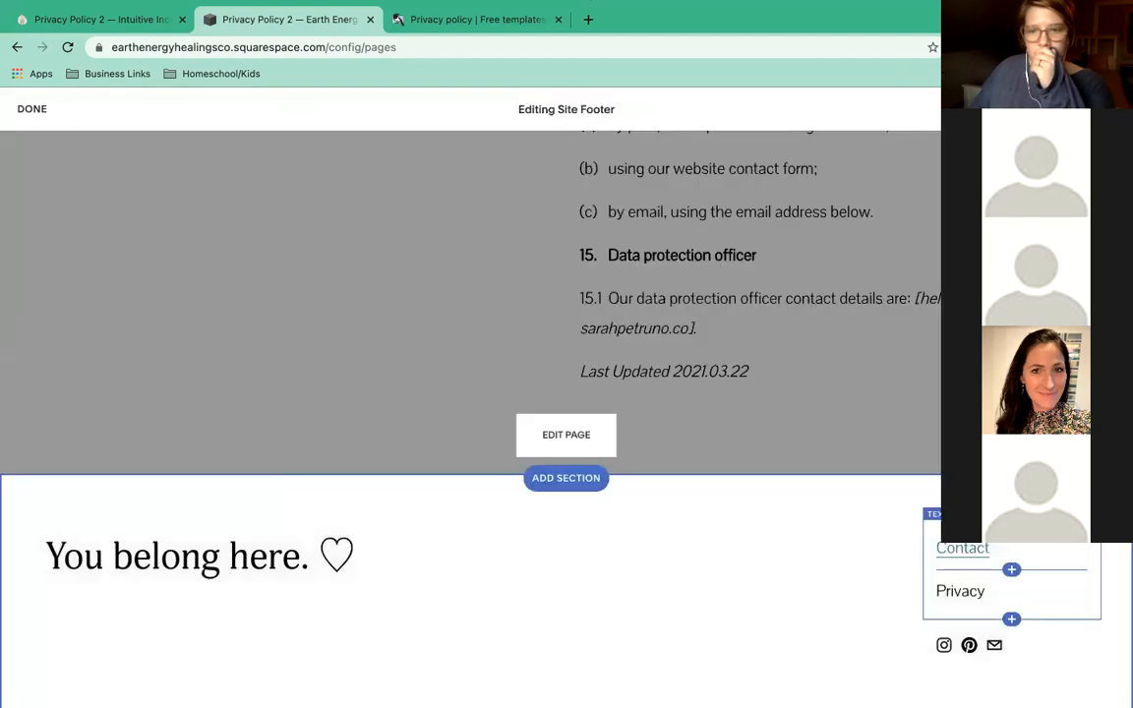
pyautogui.scroll(-1, 965, 565)
pyautogui.doubleClick(964, 565)
pyautogui.click(679, 478)
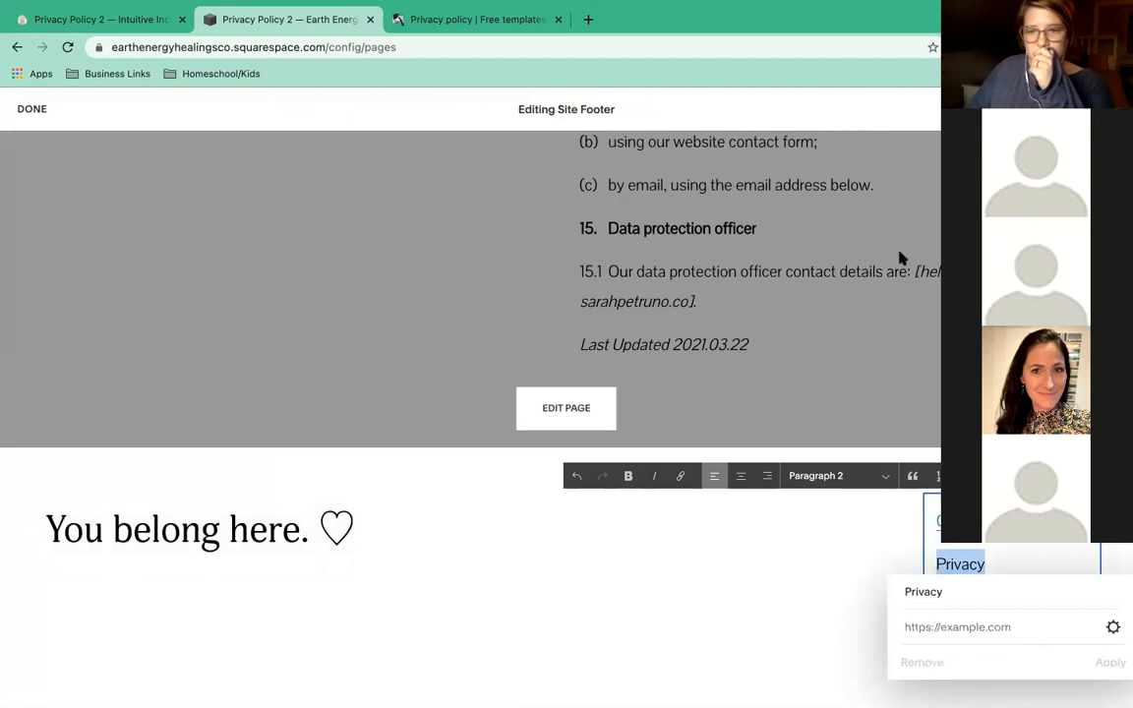
pyautogui.click(925, 626)
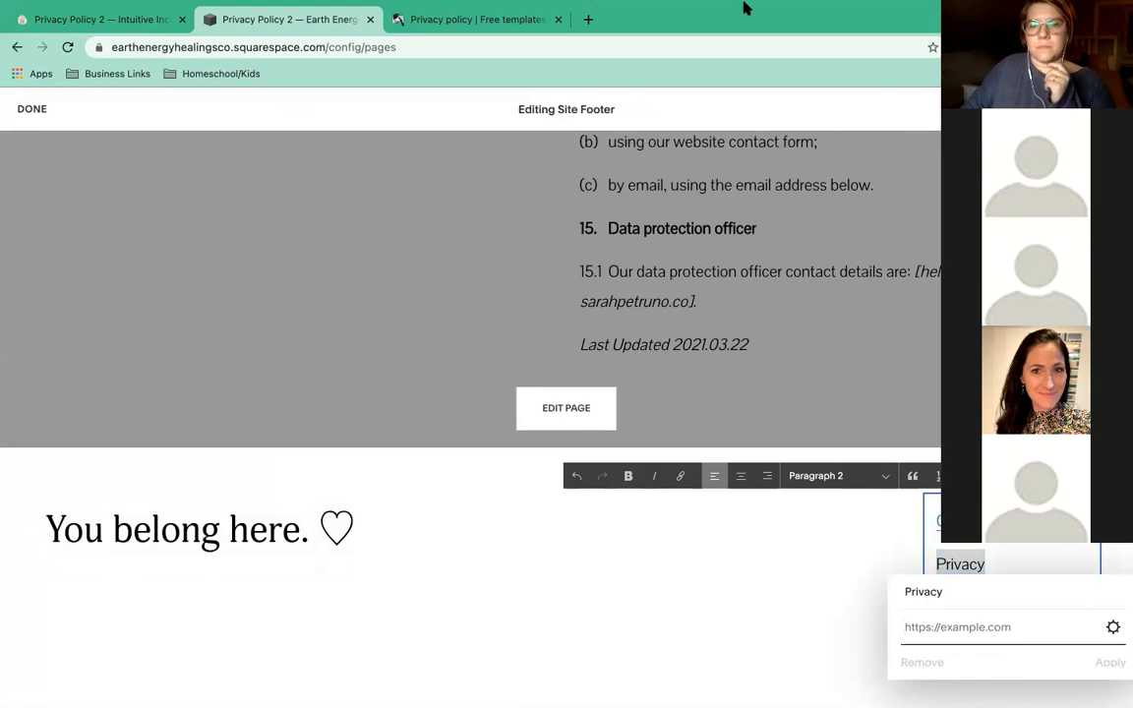
pyautogui.click(1112, 629)
pyautogui.click(285, 281)
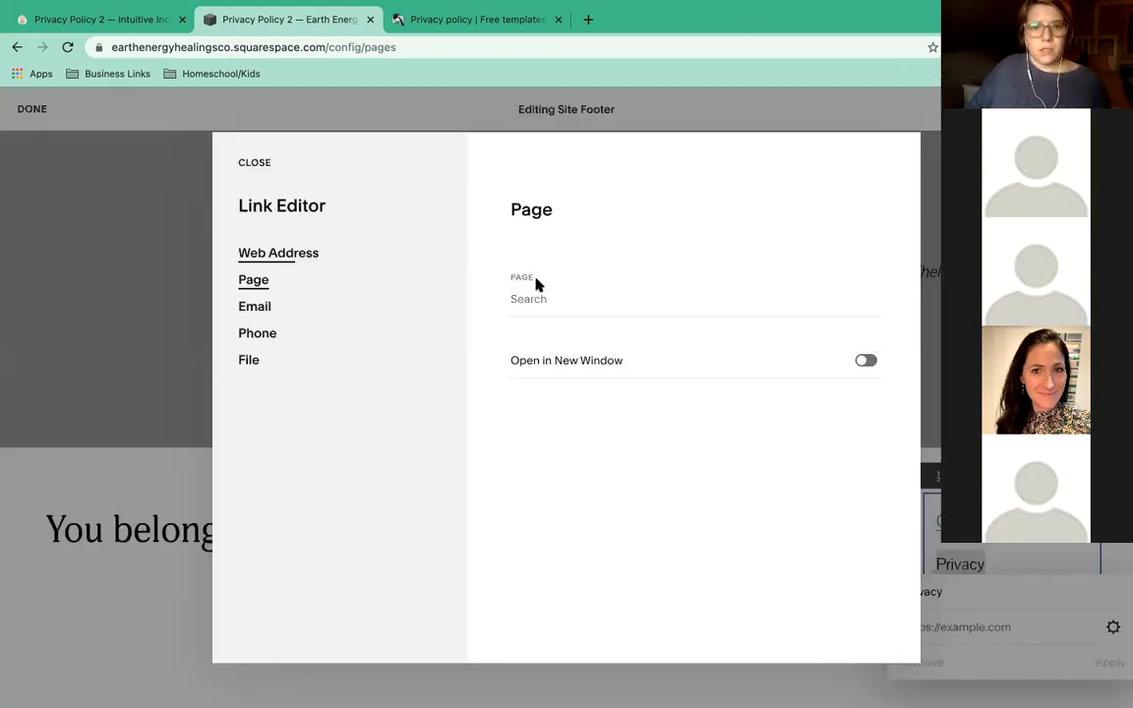
pyautogui.click(536, 299)
pyautogui.write('/priv')
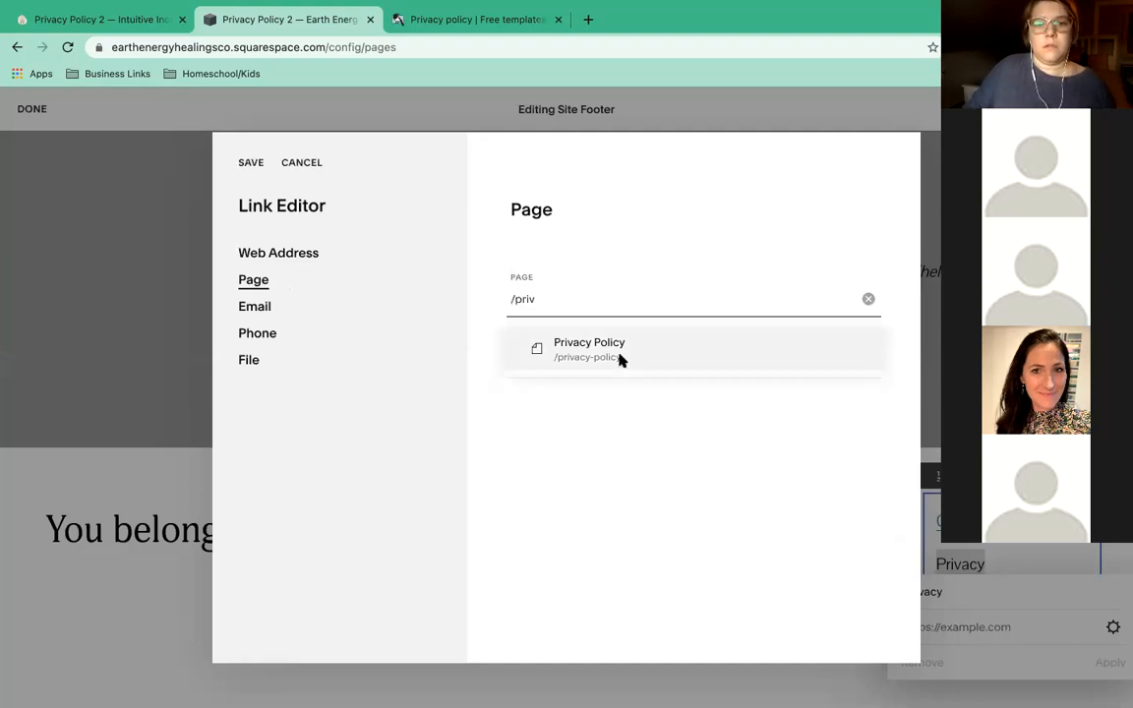
pyautogui.click(620, 356)
pyautogui.click(865, 362)
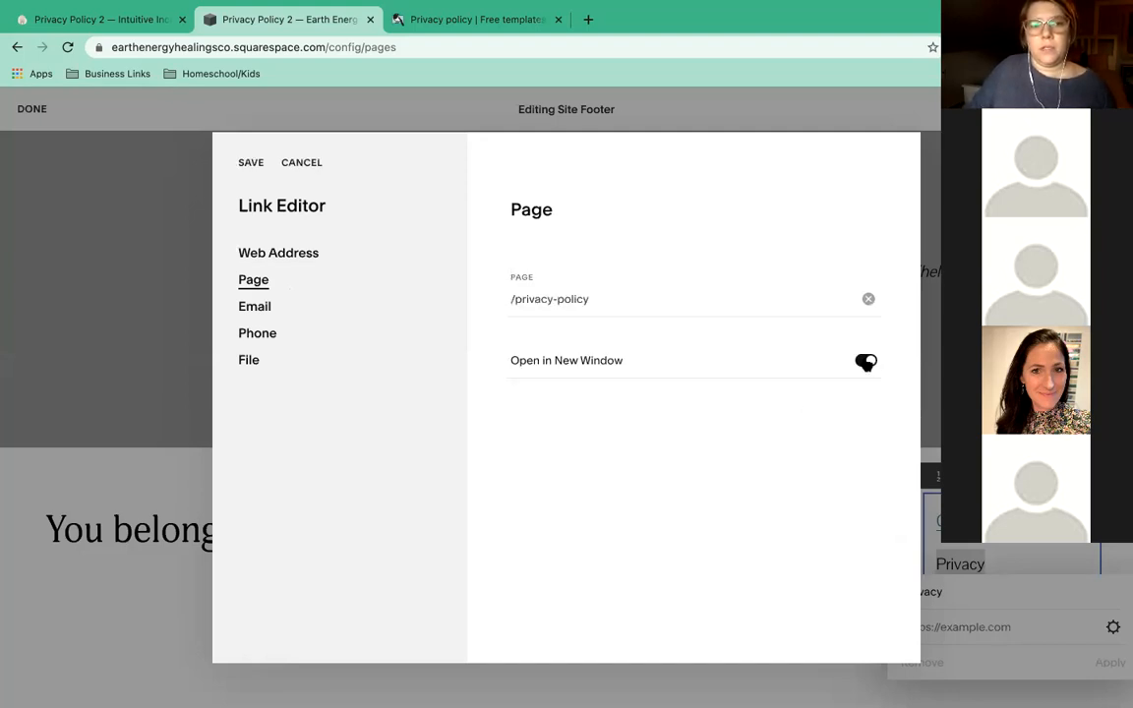
pyautogui.click(245, 163)
pyautogui.click(1110, 664)
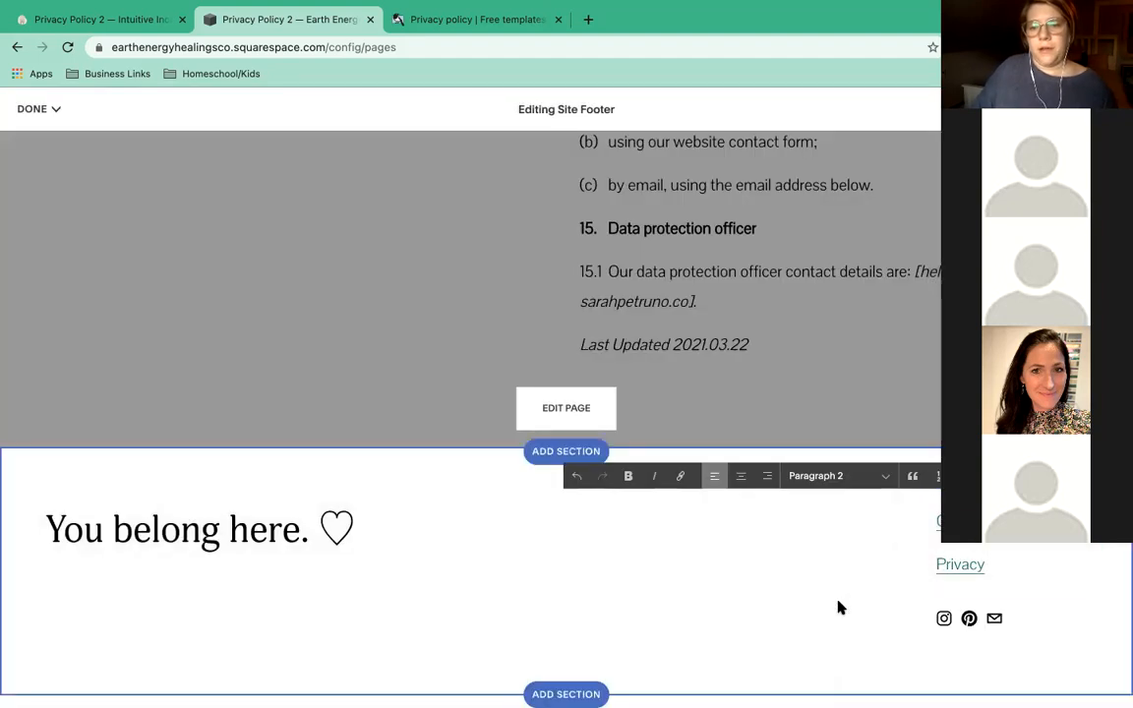
# Check the footer's Instagram, Pinterest and email social links, then save the footer.
pyautogui.click(980, 626)
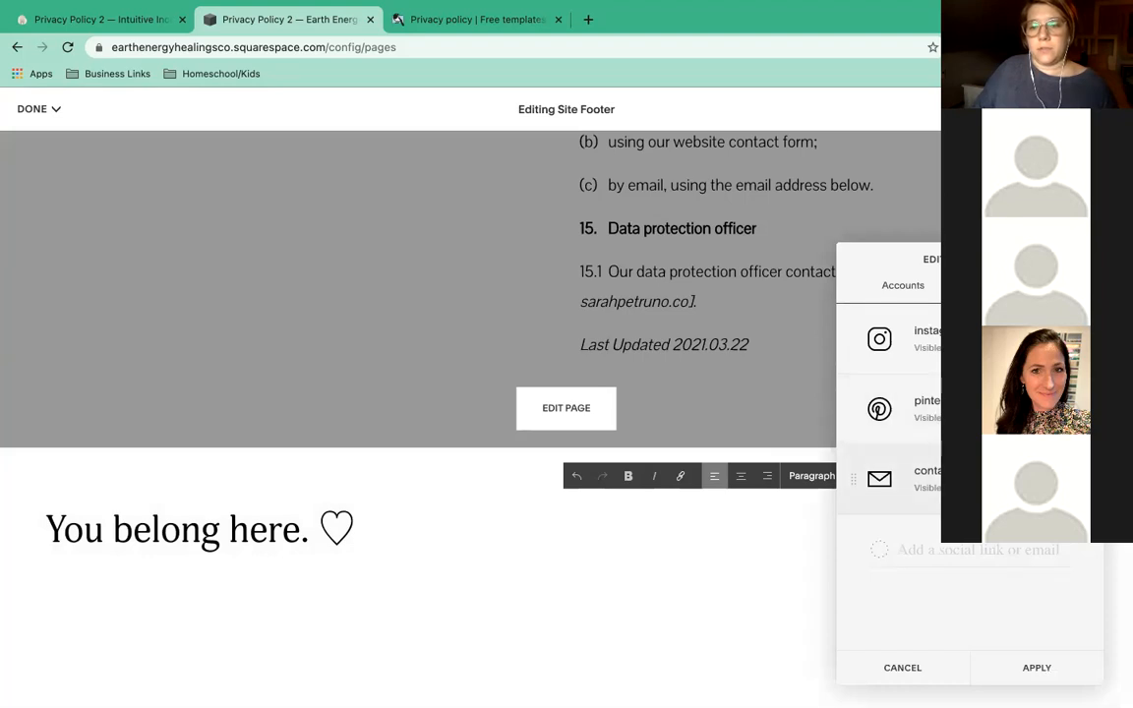
pyautogui.click(915, 479)
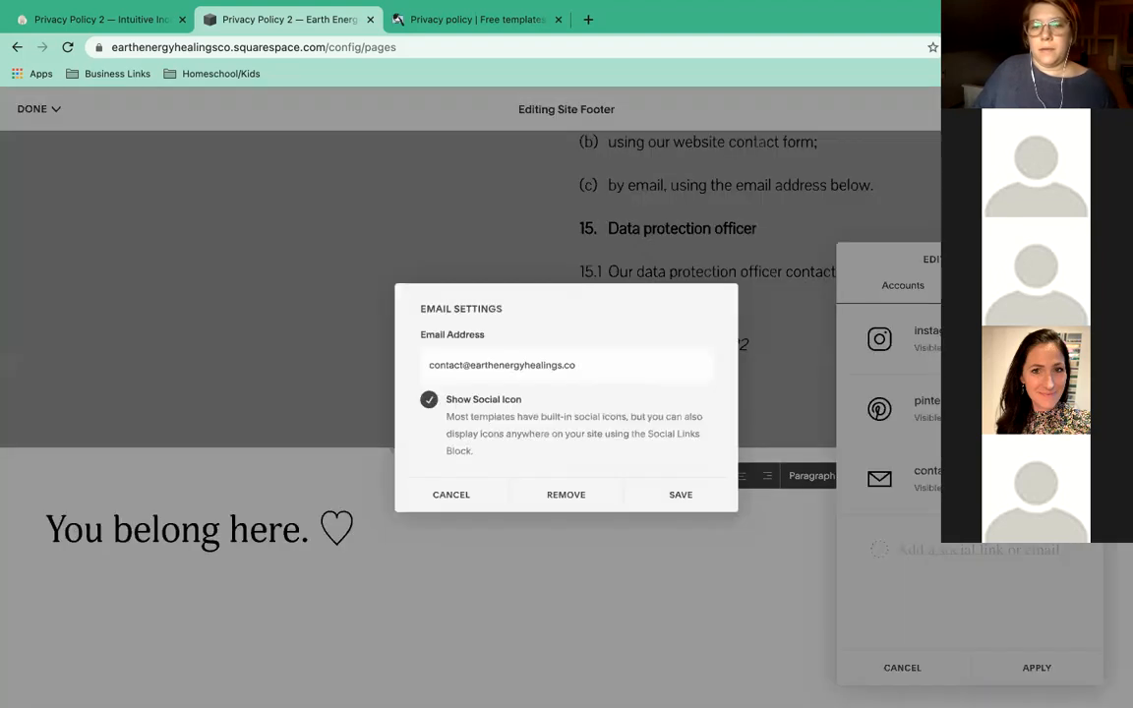
pyautogui.click(1042, 679)
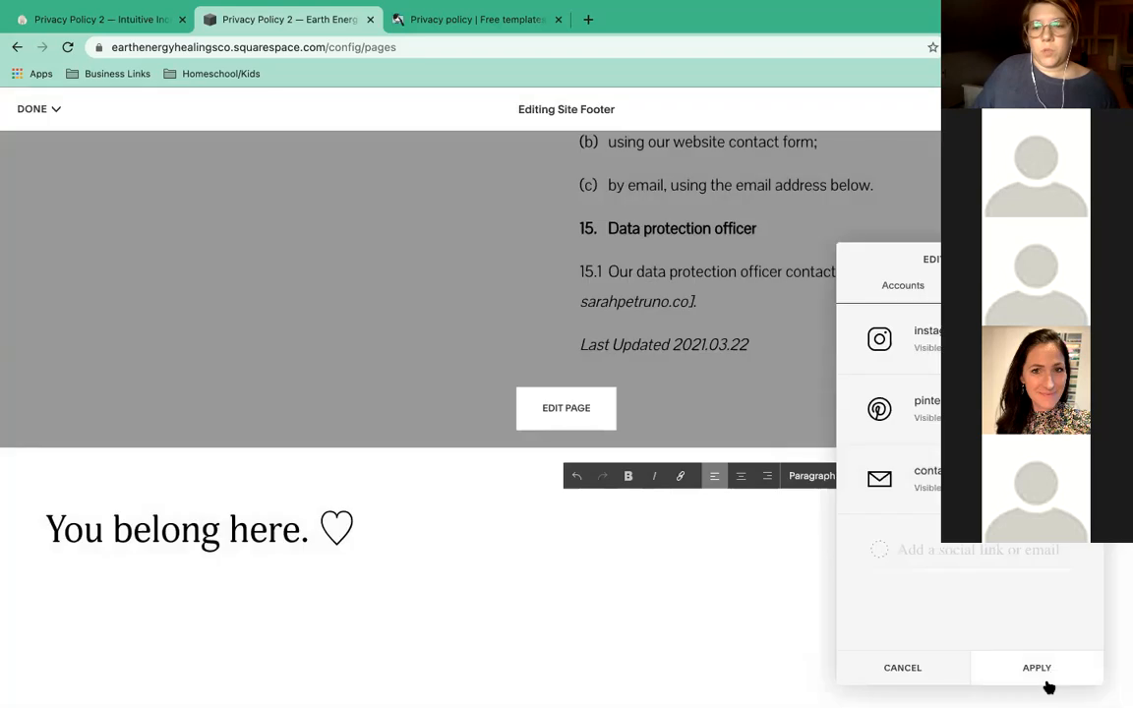
pyautogui.click(801, 574)
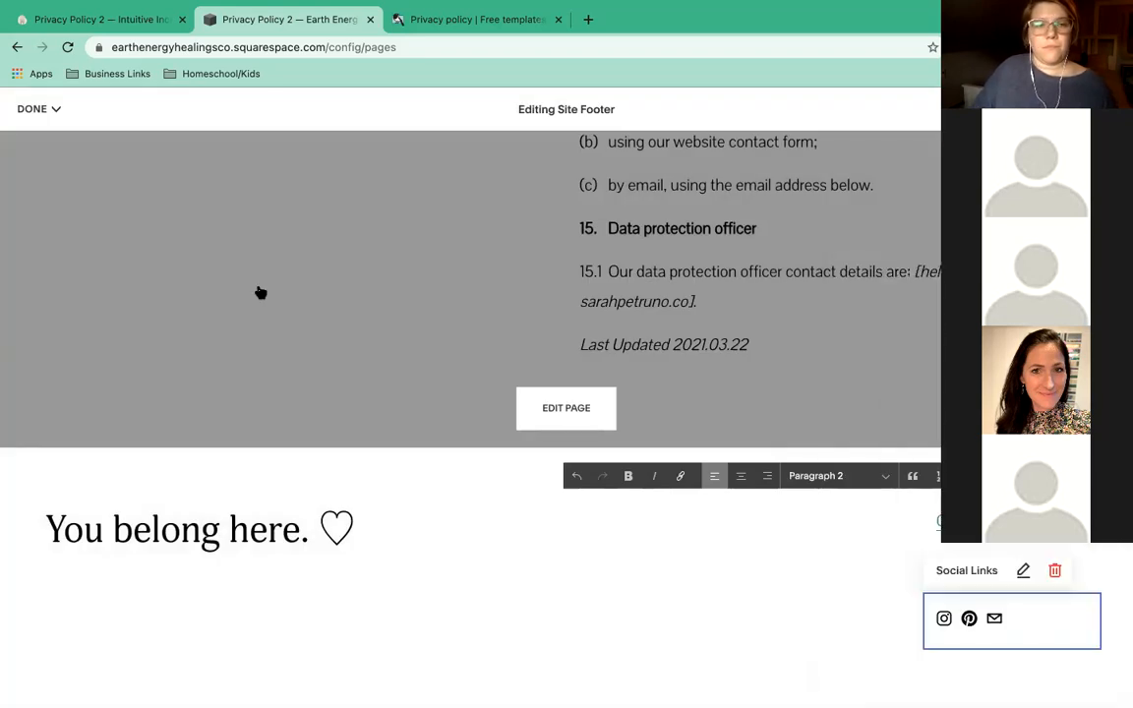
pyautogui.click(36, 108)
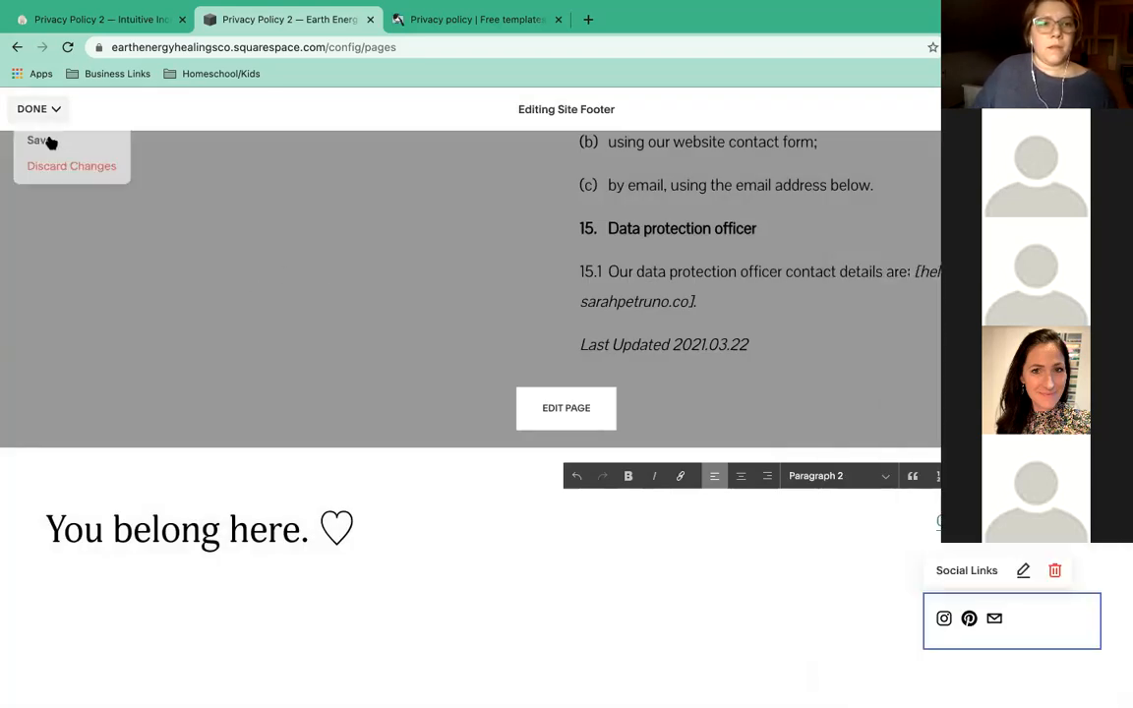
pyautogui.click(50, 141)
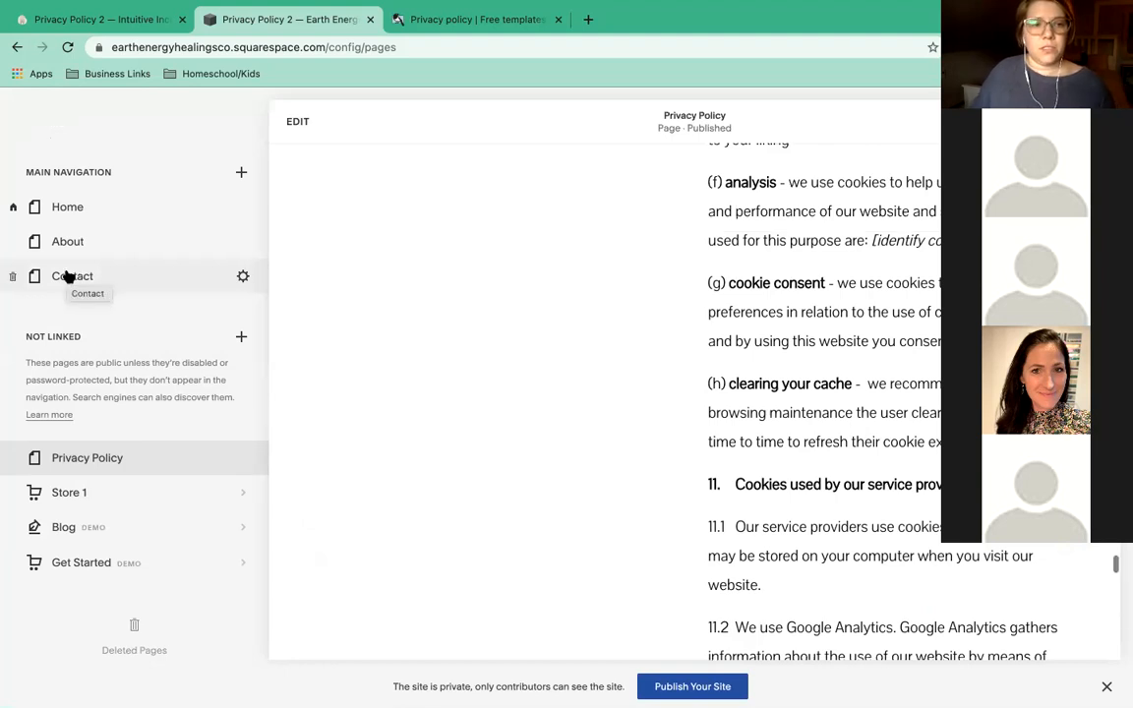
# On the Contact page, delete the placeholder address and phone lines from the text block.
pyautogui.click(66, 278)
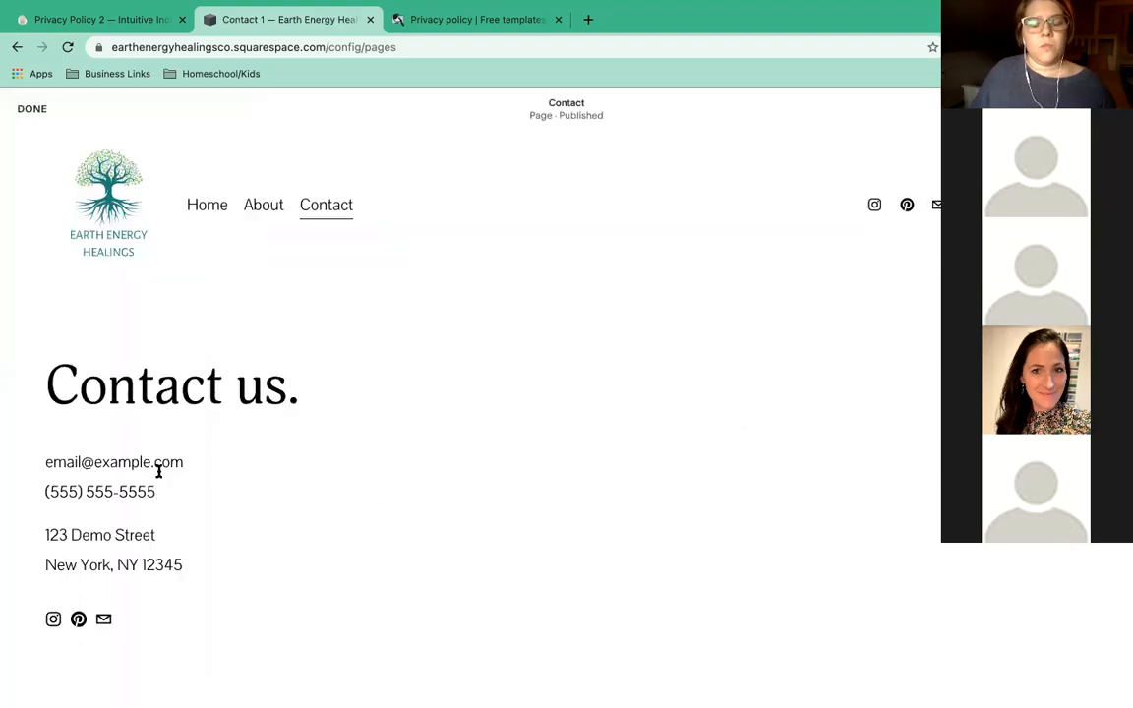
pyautogui.scroll(-1, 82, 534)
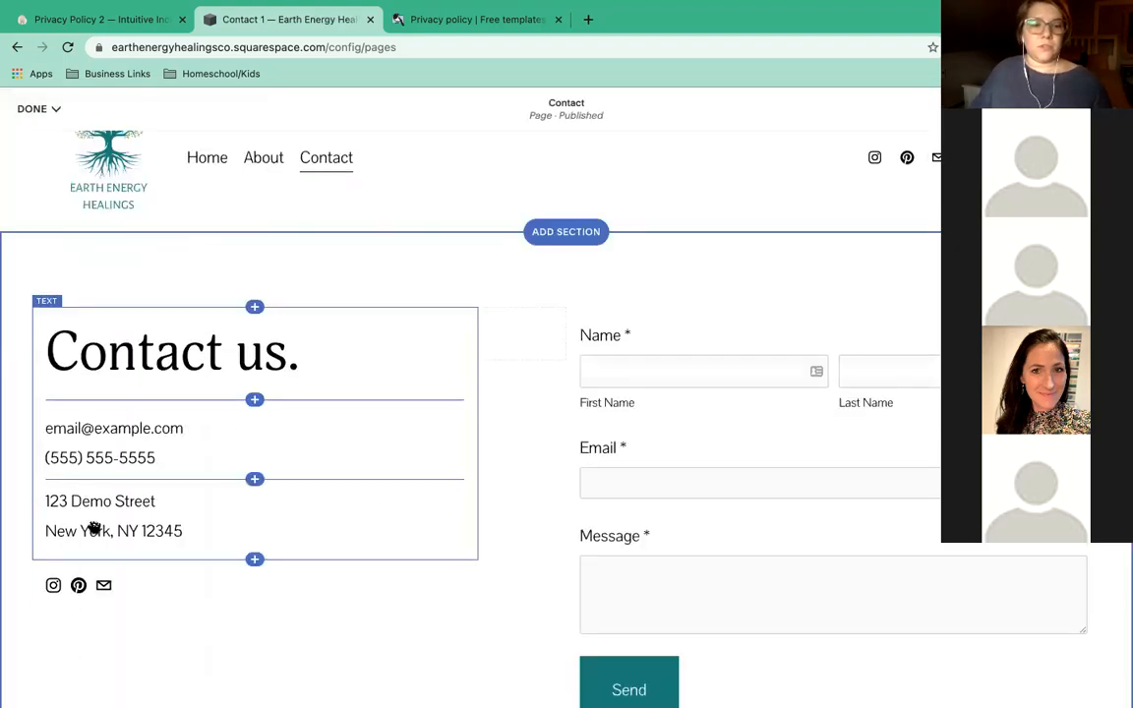
pyautogui.scroll(-1, 69, 526)
pyautogui.click(144, 457)
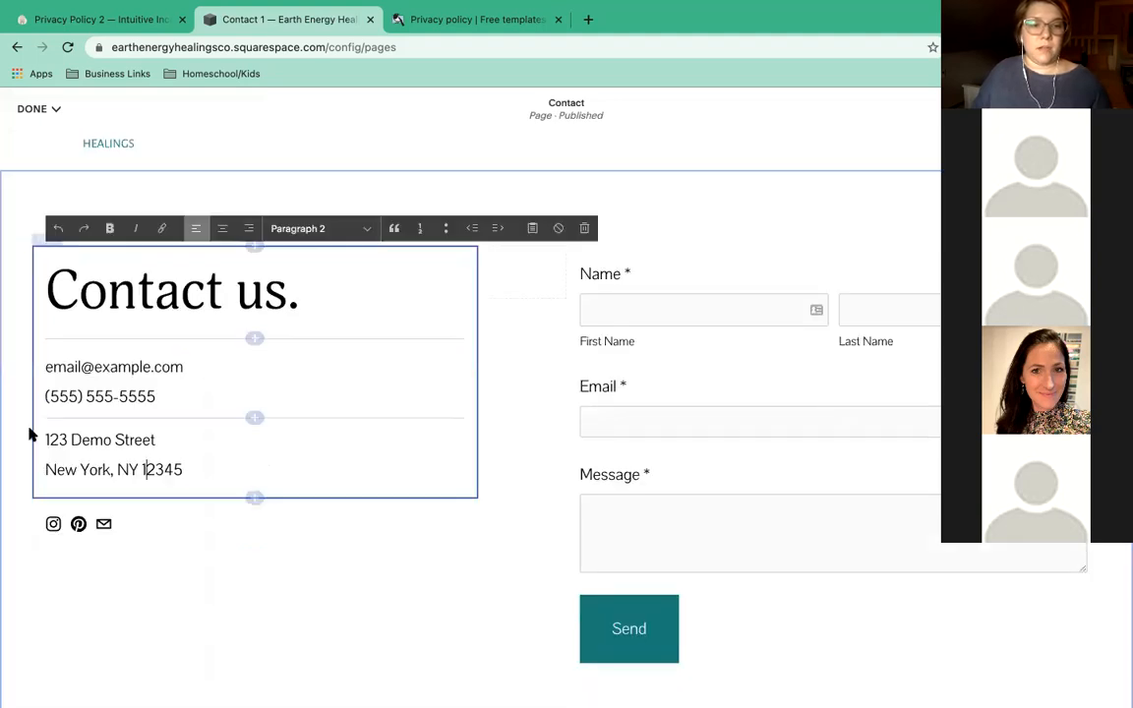
pyautogui.moveTo(15, 425); pyautogui.dragTo(183, 470)
pyautogui.press('BackSpace')
pyautogui.moveTo(176, 408); pyautogui.dragTo(3, 384)
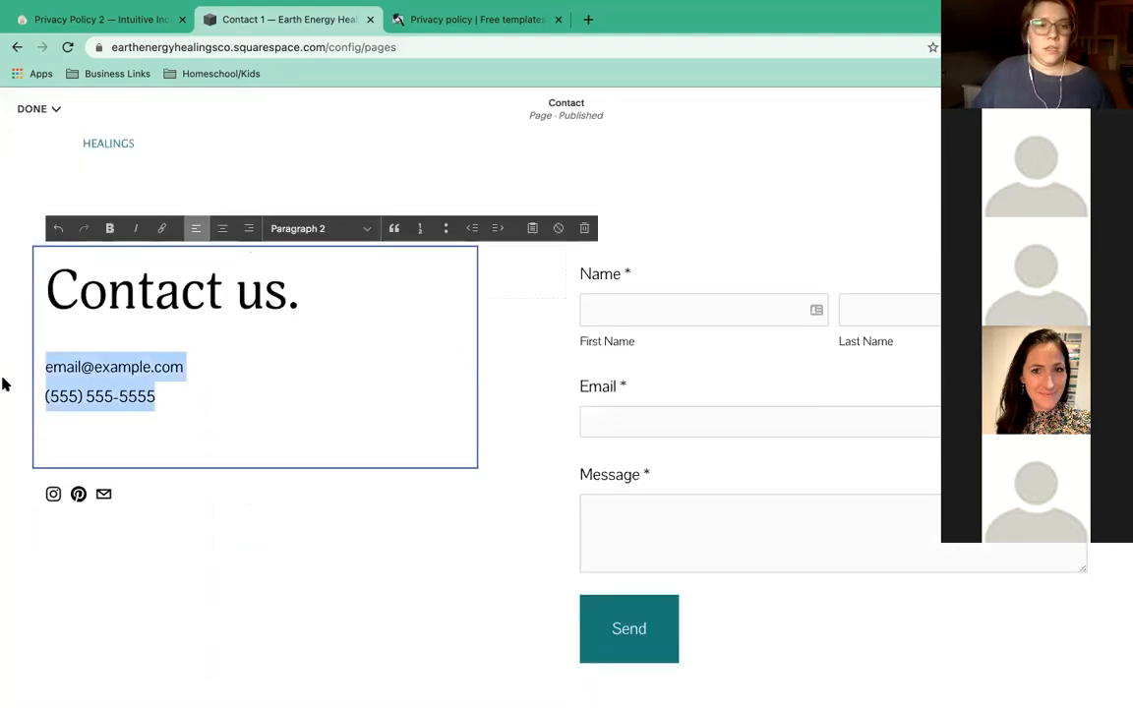
pyautogui.click(157, 409)
pyautogui.tripleClick(30, 396)
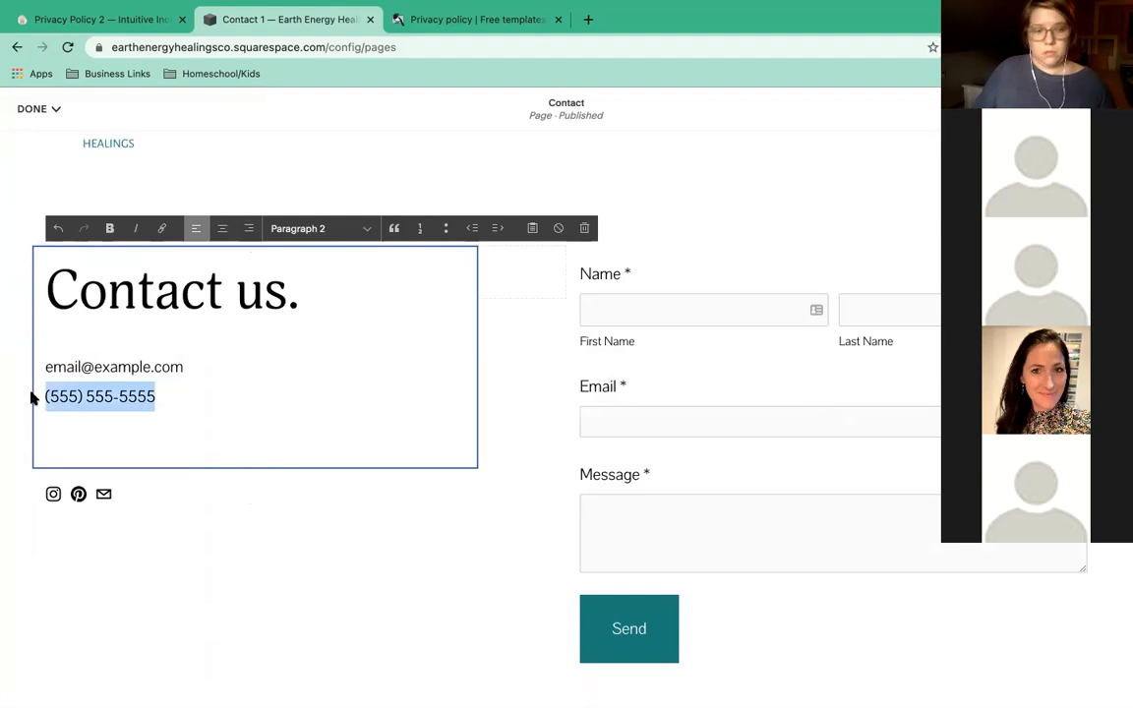
pyautogui.press('BackSpace')
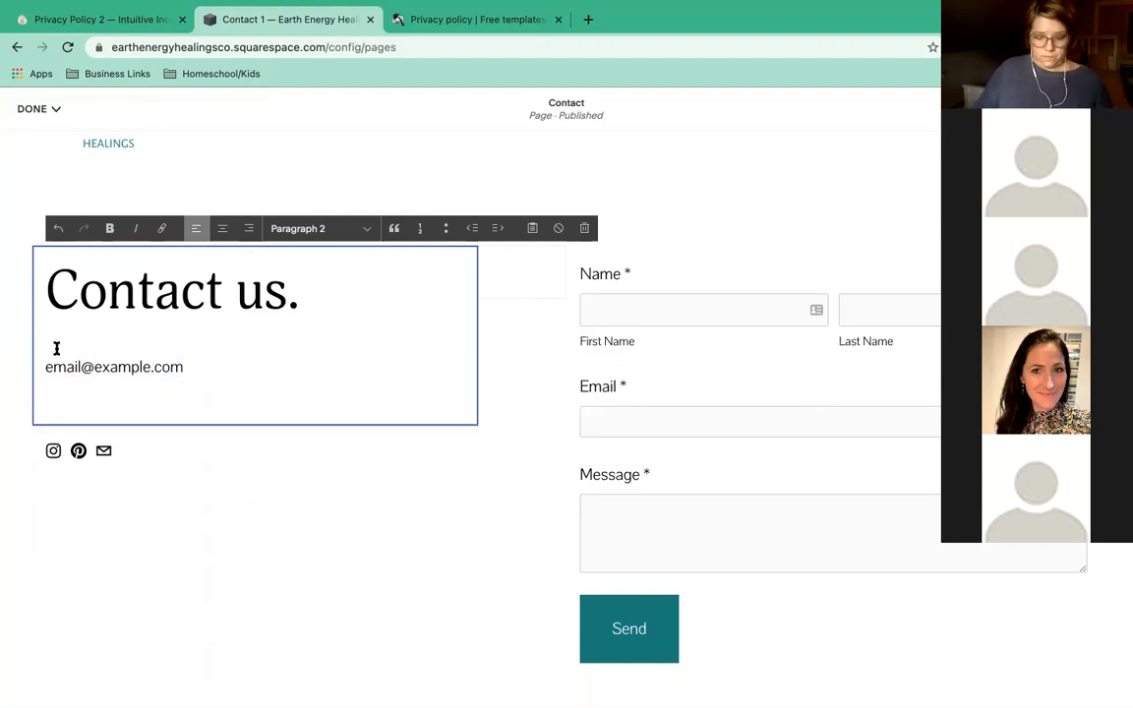
# Write the intro 'please contact us at the email below (no spaces) or via the form.'.
pyautogui.write('please conta')
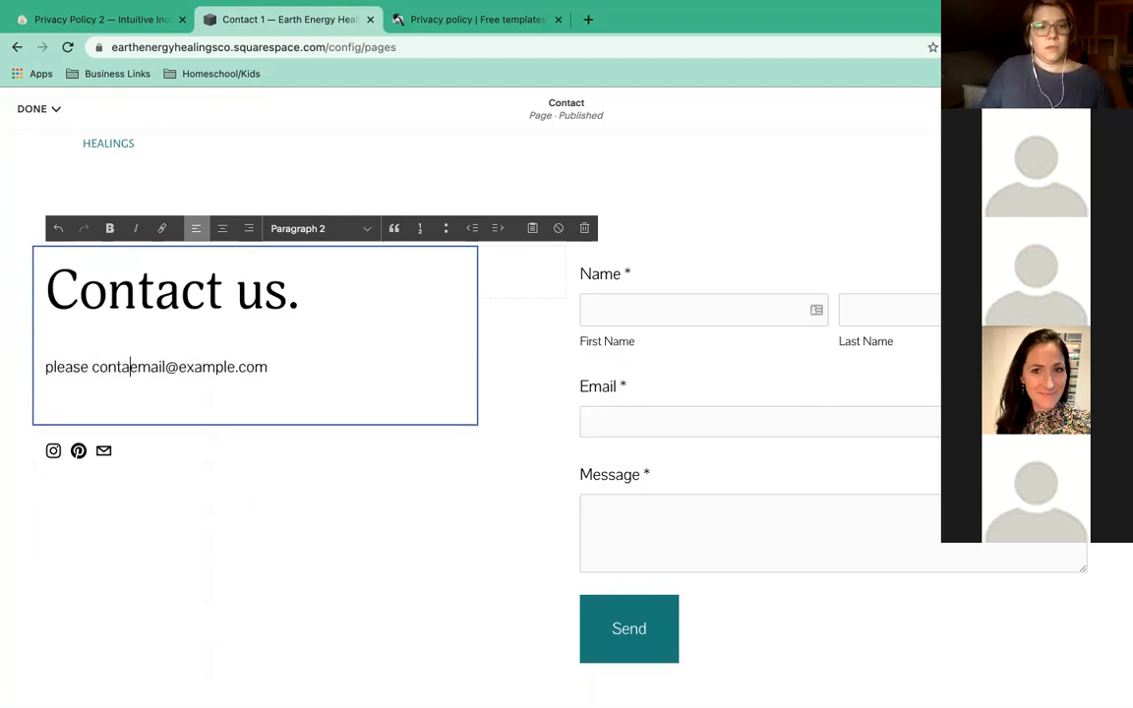
pyautogui.press('BackSpace')
pyautogui.press('BackSpace')
pyautogui.press('BackSpace')
pyautogui.press('BackSpace')
pyautogui.press('BackSpace')
pyautogui.write('ask')
pyautogui.press('BackSpace')
pyautogui.press('BackSpace')
pyautogui.press('BackSpace')
pyautogui.press('BackSpace')
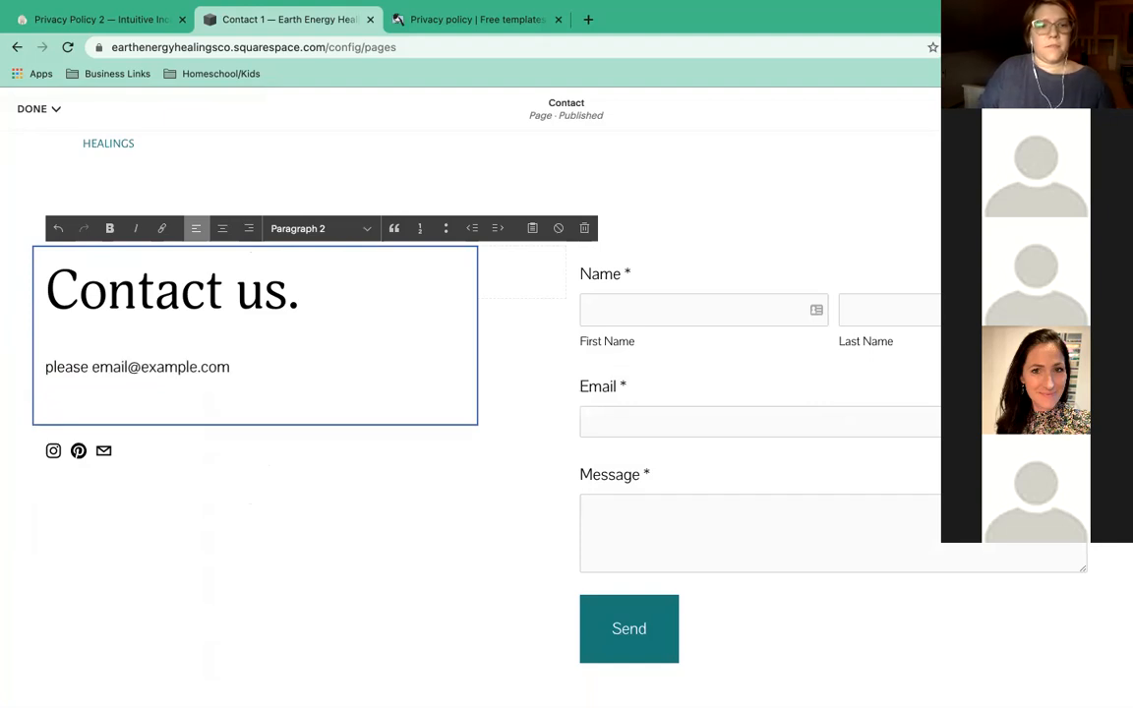
pyautogui.moveTo(232, 367); pyautogui.dragTo(7, 370)
pyautogui.moveTo(100, 367); pyautogui.dragTo(94, 366)
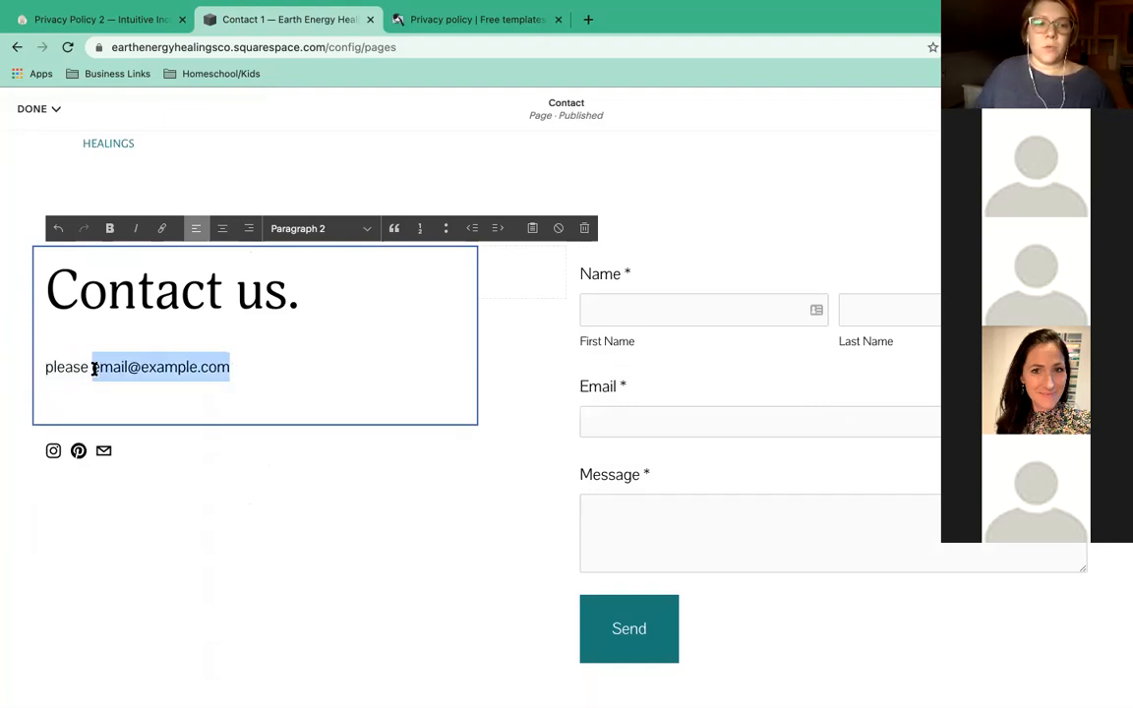
pyautogui.click(94, 367)
pyautogui.press('Return')
pyautogui.click(111, 366)
pyautogui.write('contact ')
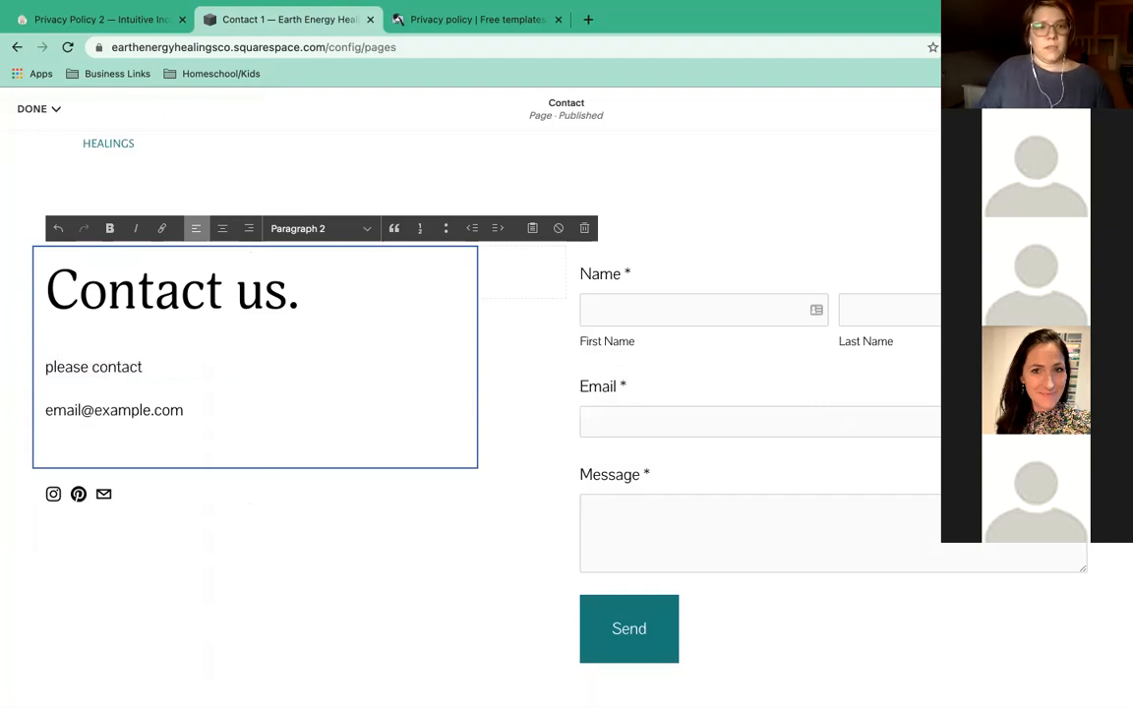
pyautogui.write('us at the email')
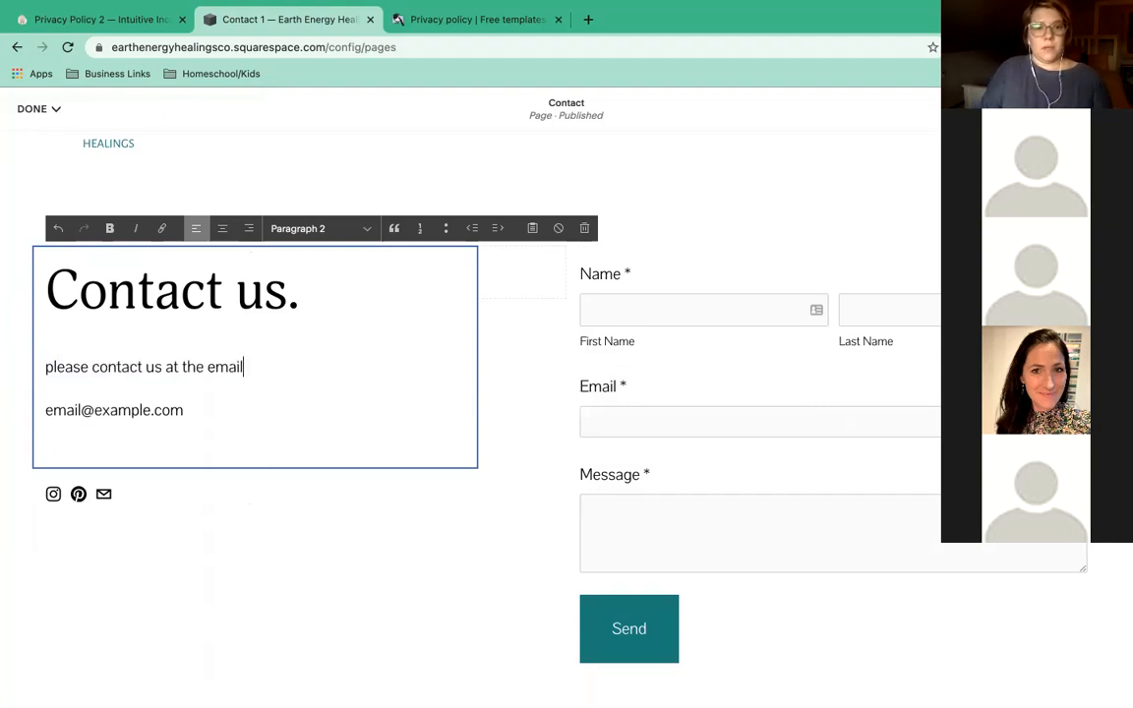
pyautogui.write(' below (no sap')
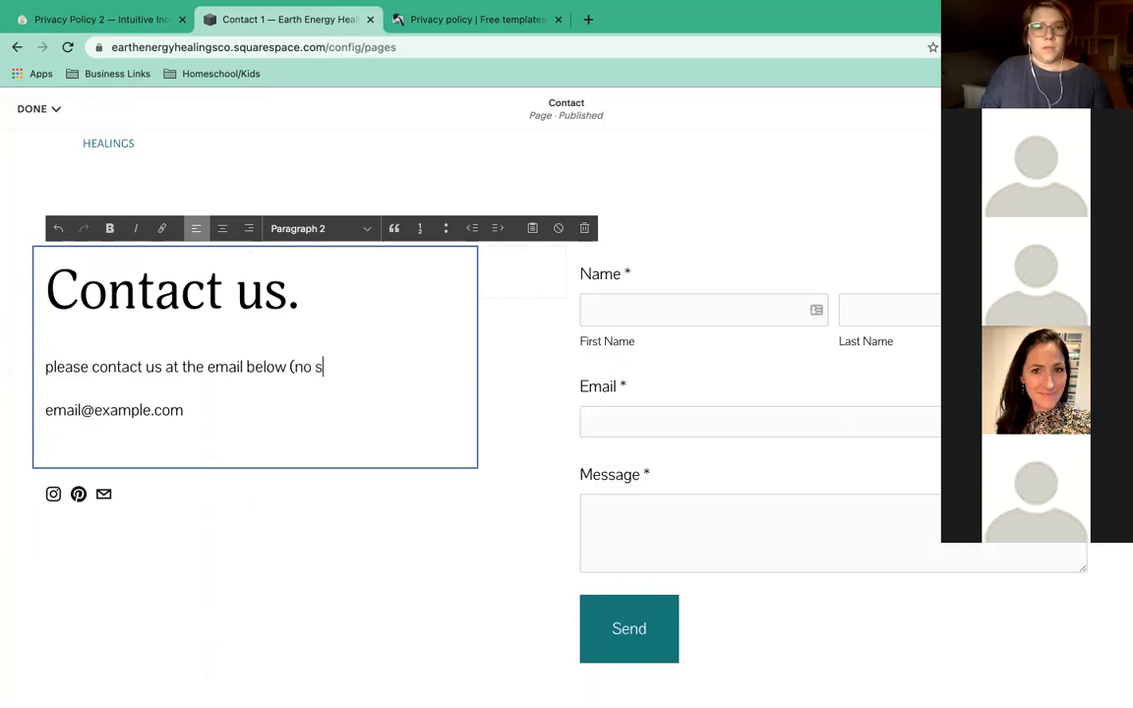
pyautogui.press('BackSpace')
pyautogui.press('BackSpace')
pyautogui.write('paces) or')
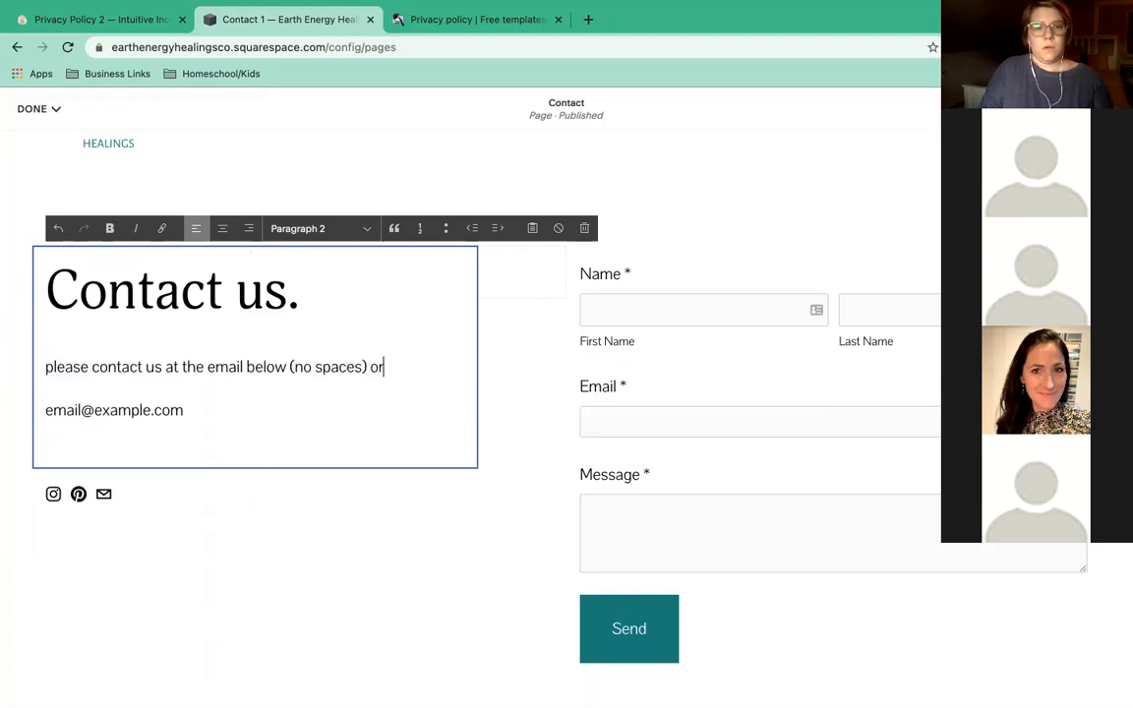
pyautogui.write(' via the form')
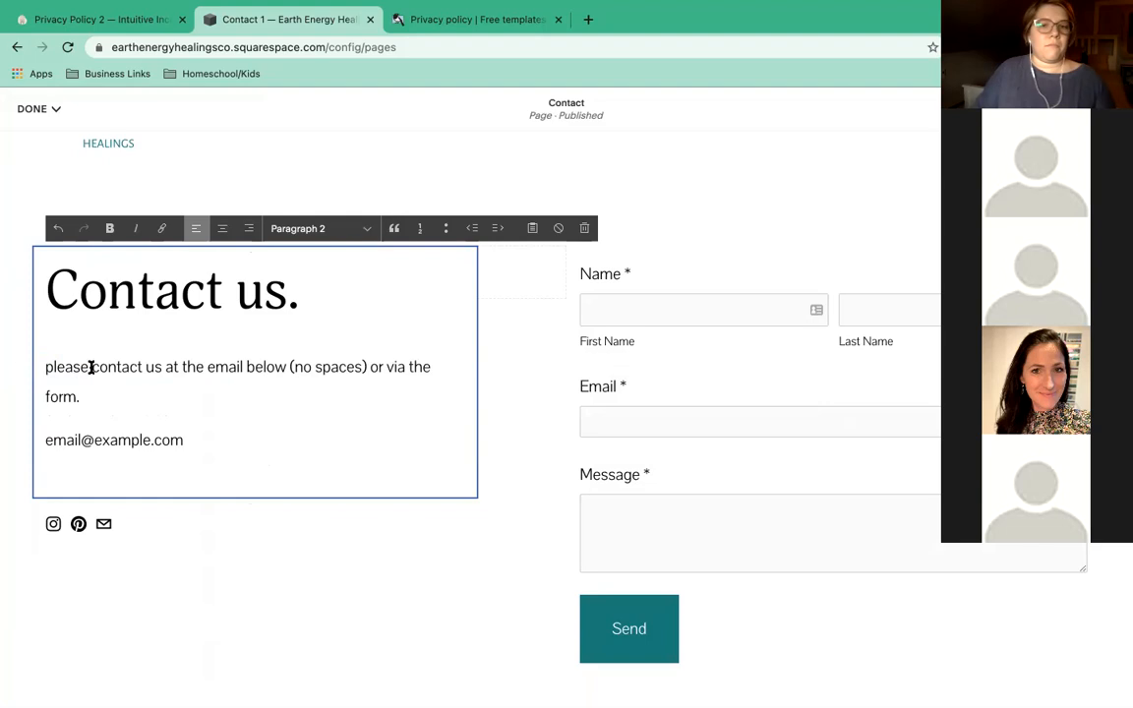
pyautogui.write('.')
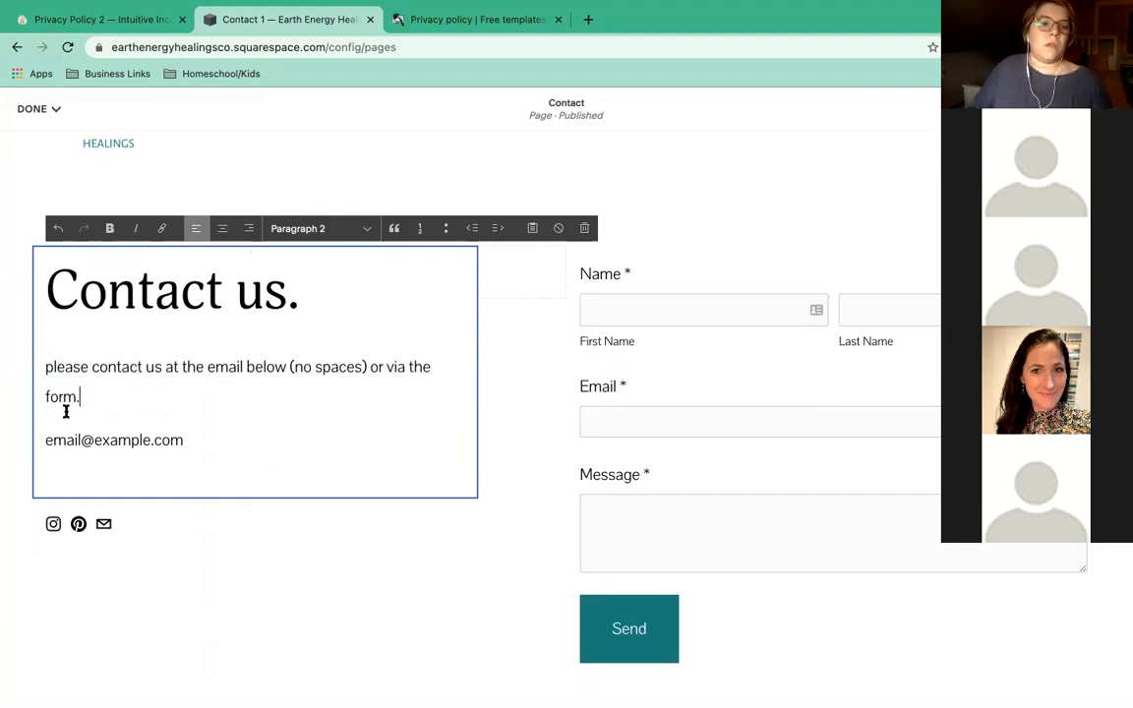
# Replace the placeholder email line with the business email address, spaced out.
pyautogui.moveTo(203, 439); pyautogui.dragTo(25, 444)
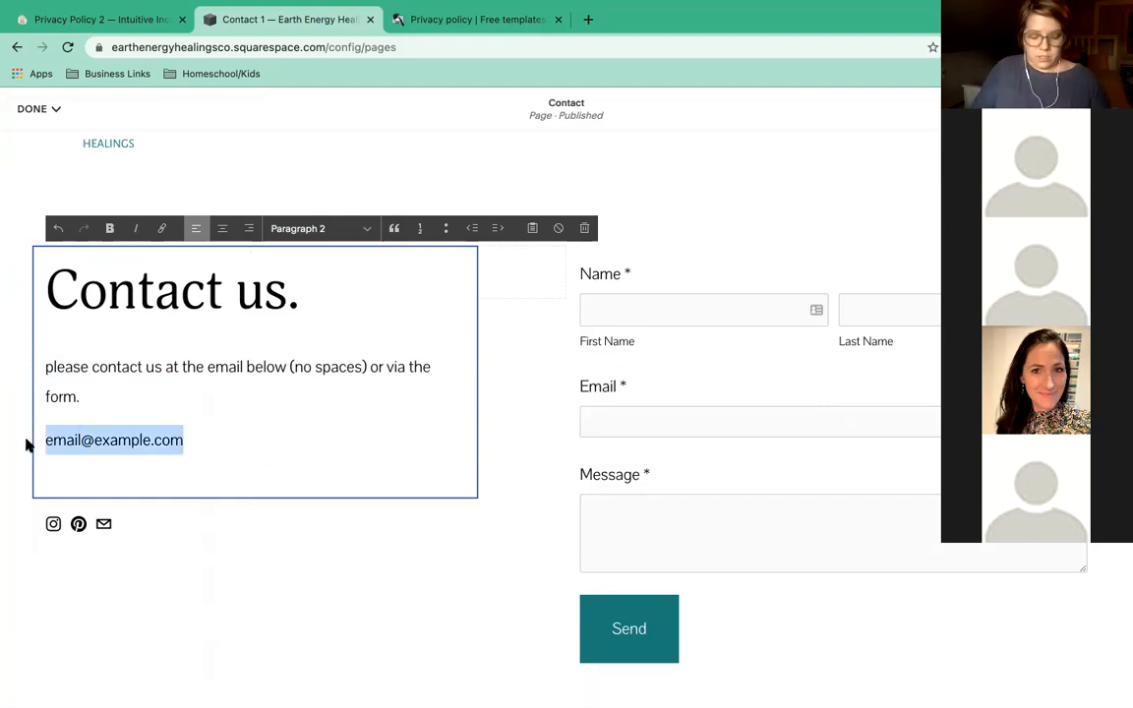
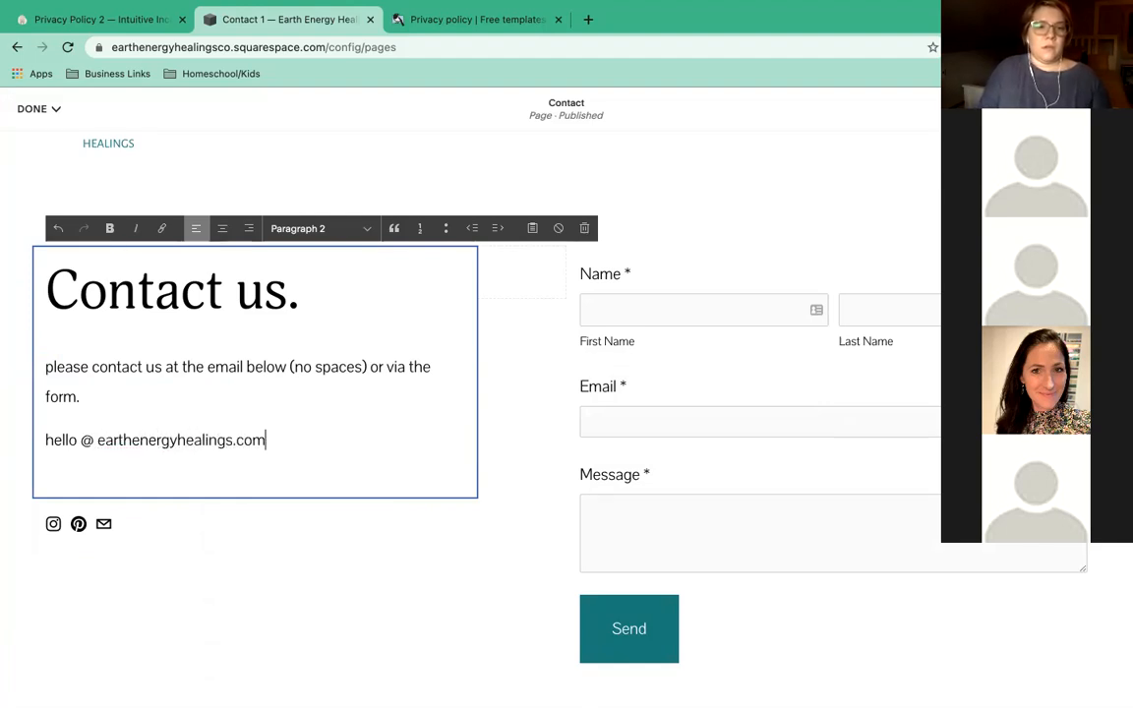
pyautogui.click(233, 442)
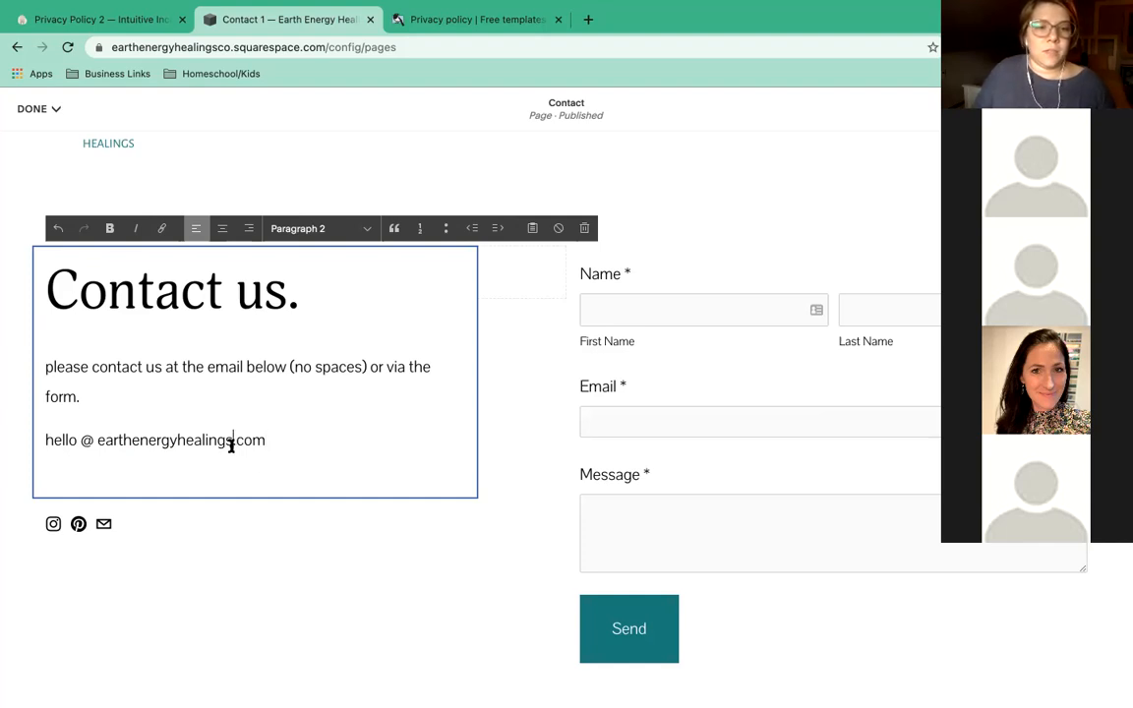
pyautogui.click(240, 441)
pyautogui.click(299, 455)
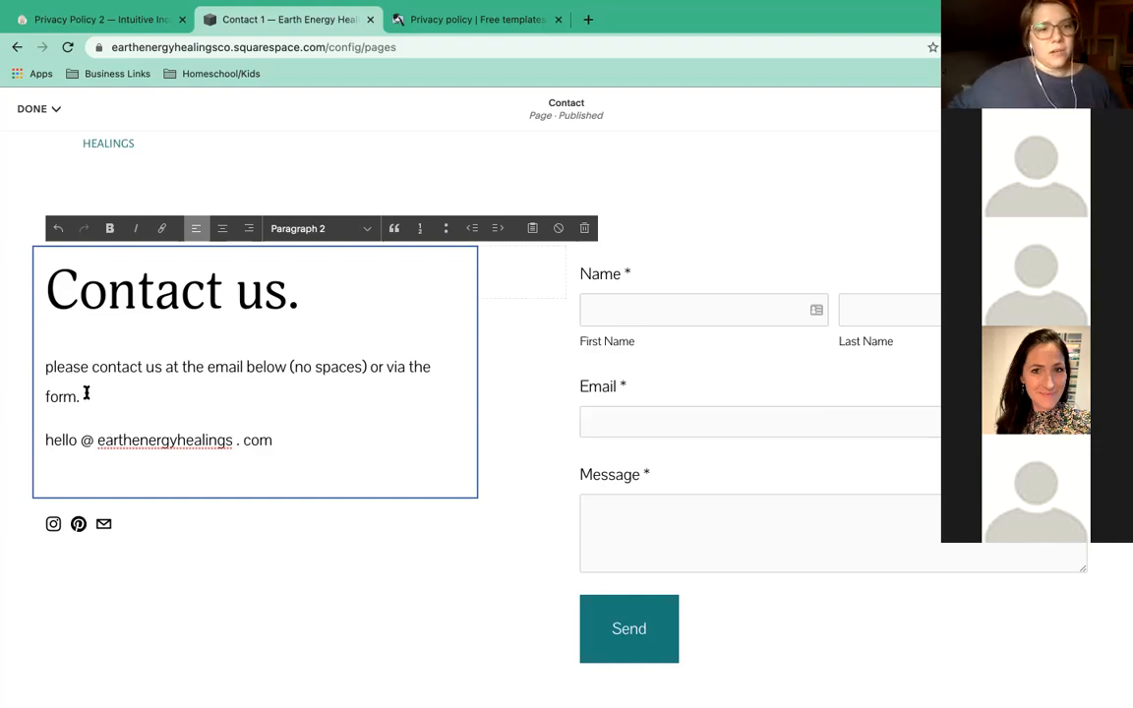
pyautogui.click(296, 438)
pyautogui.press('BackSpace')
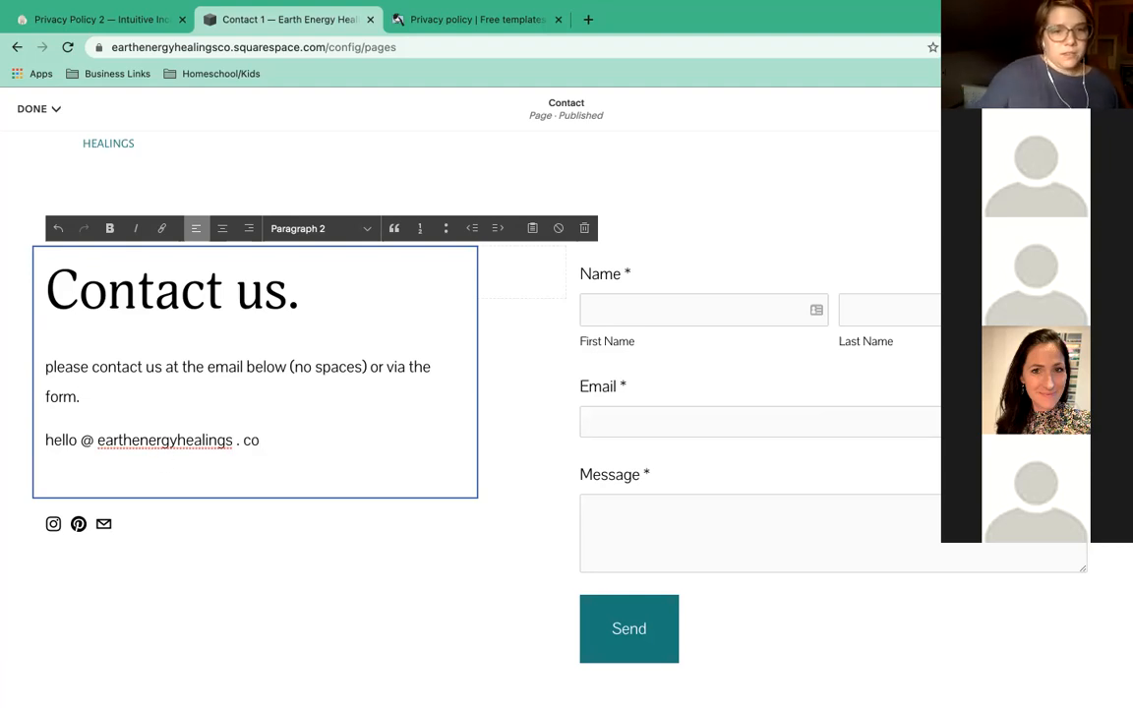
pyautogui.click(774, 302)
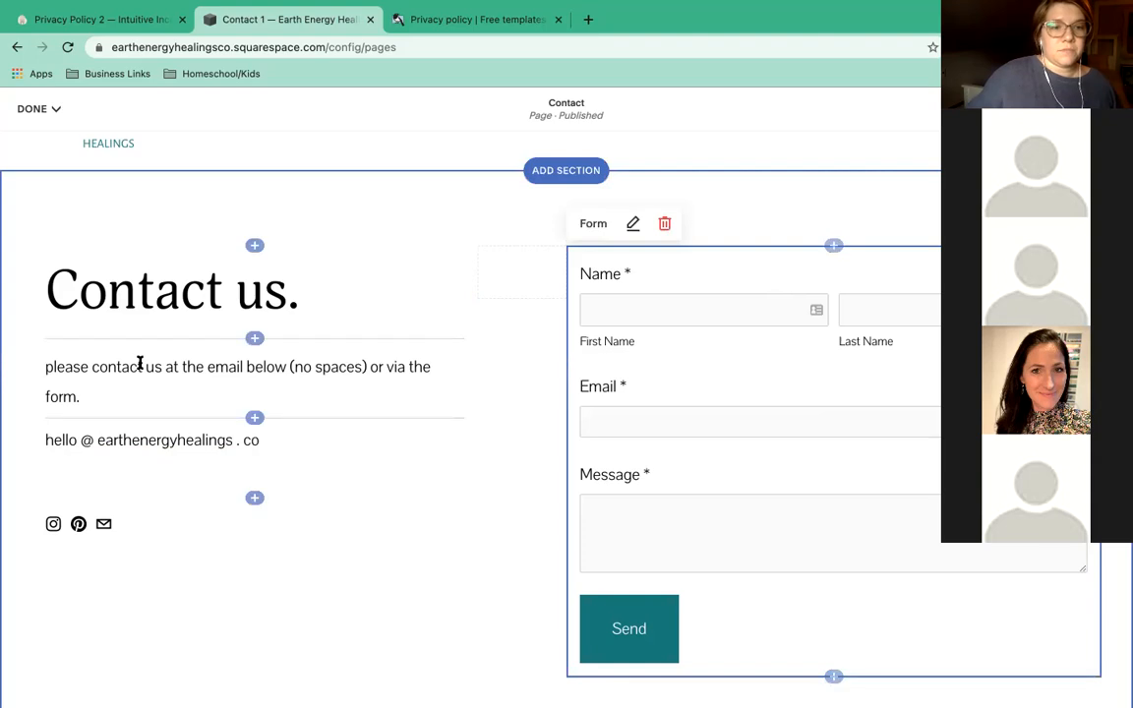
# Rename the 'Contact us' heading to 'Connect'.
pyautogui.click(154, 295)
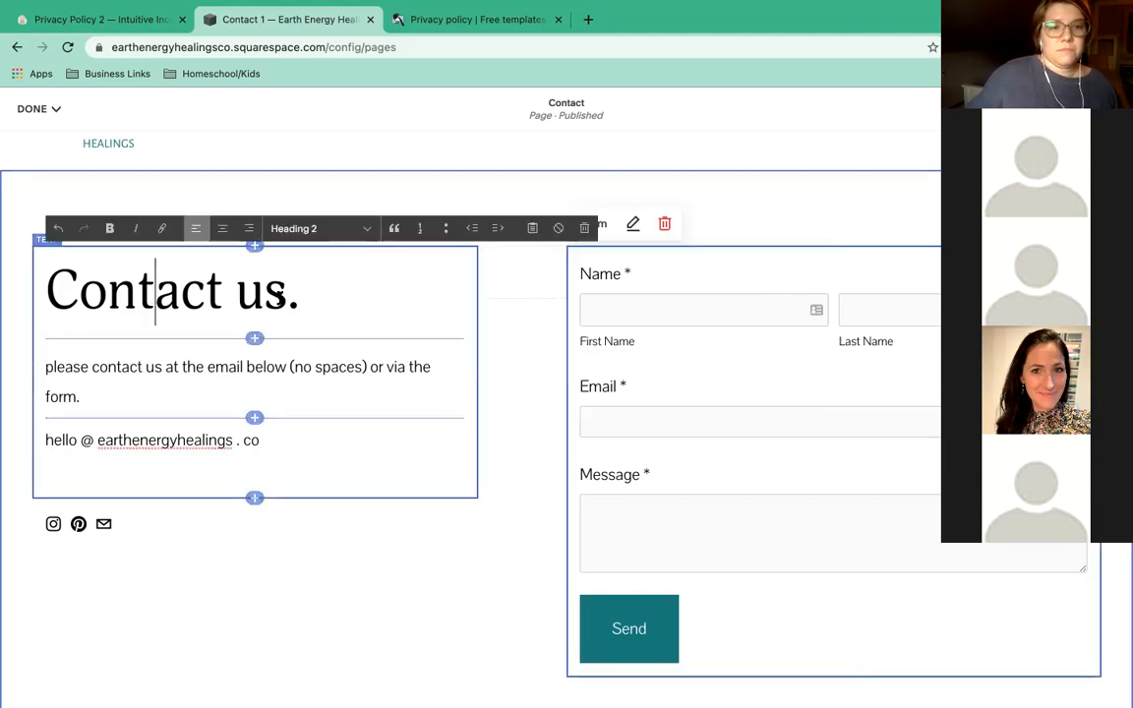
pyautogui.doubleClick(237, 297)
pyautogui.write('me')
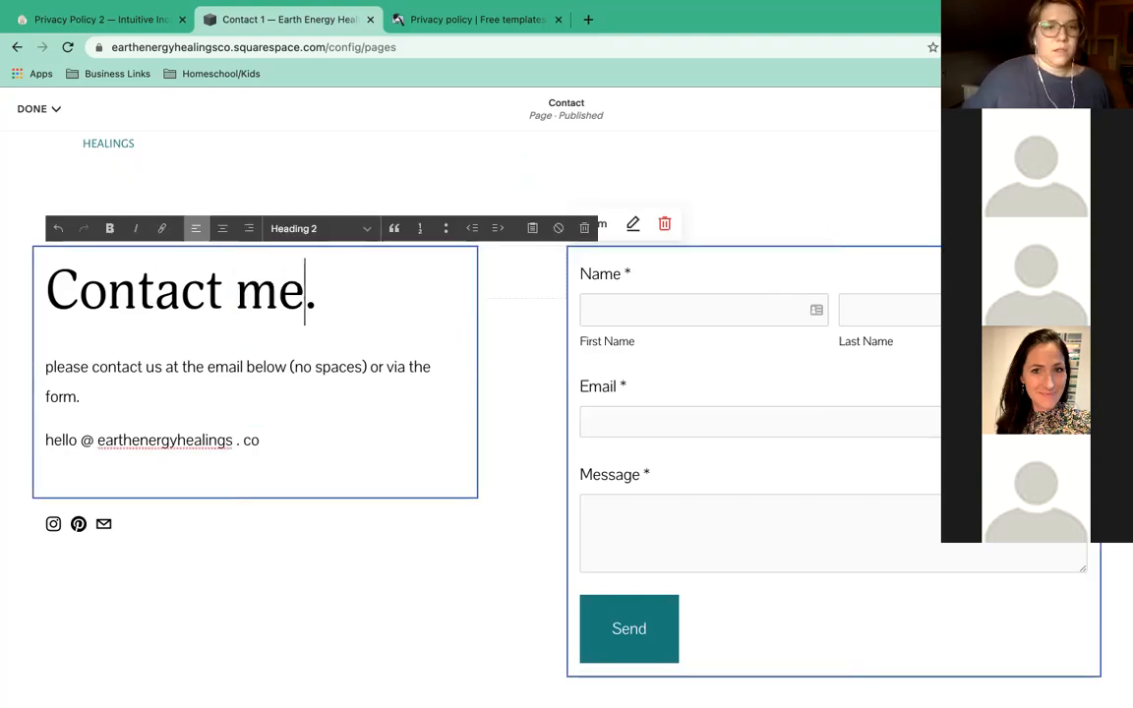
pyautogui.press('BackSpace')
pyautogui.press('BackSpace')
pyautogui.press('BackSpace')
pyautogui.press('BackSpace')
pyautogui.press('BackSpace')
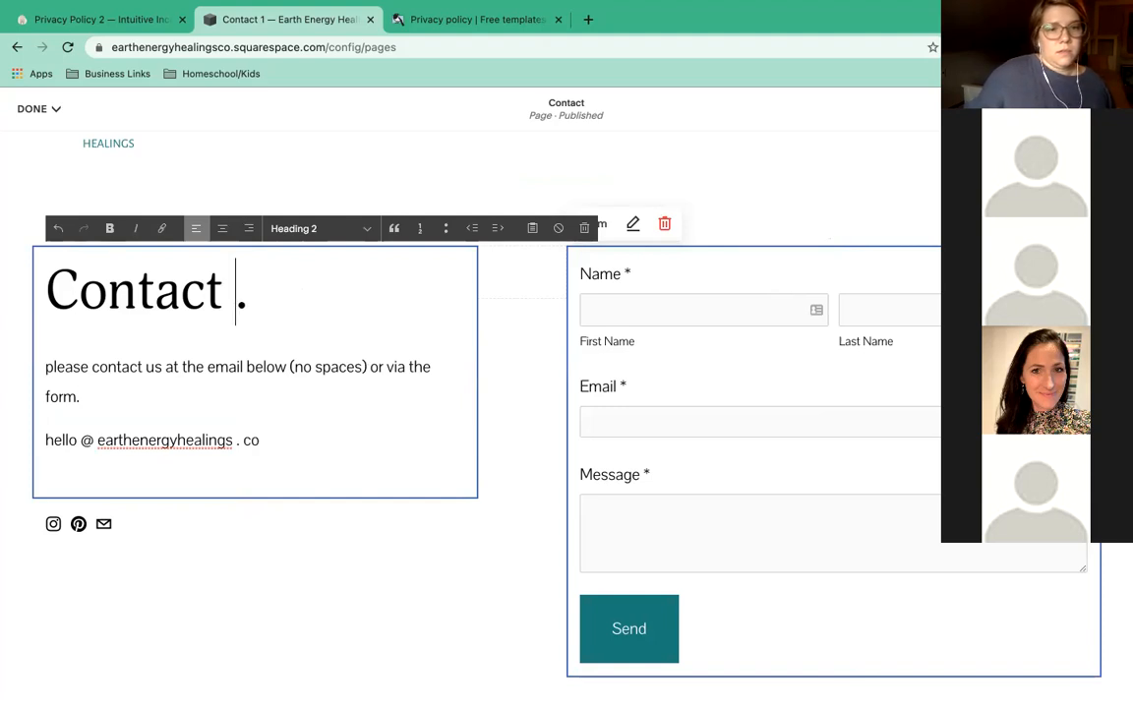
pyautogui.press('BackSpace')
pyautogui.press('BackSpace')
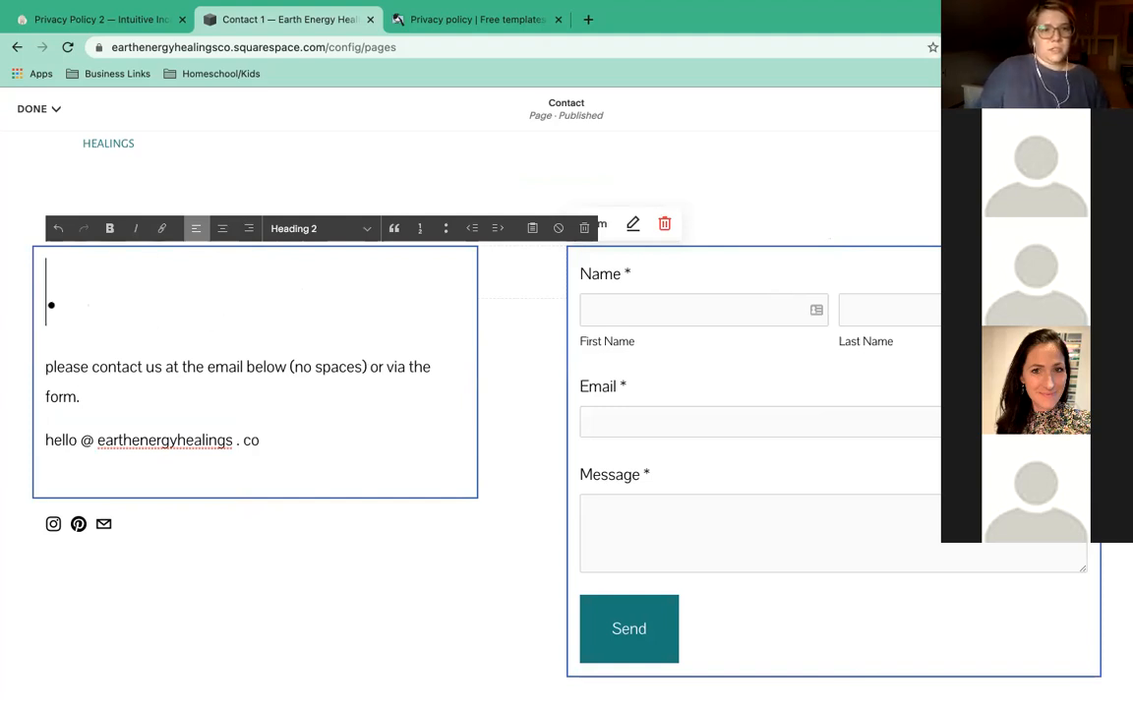
pyautogui.write('Reach out.')
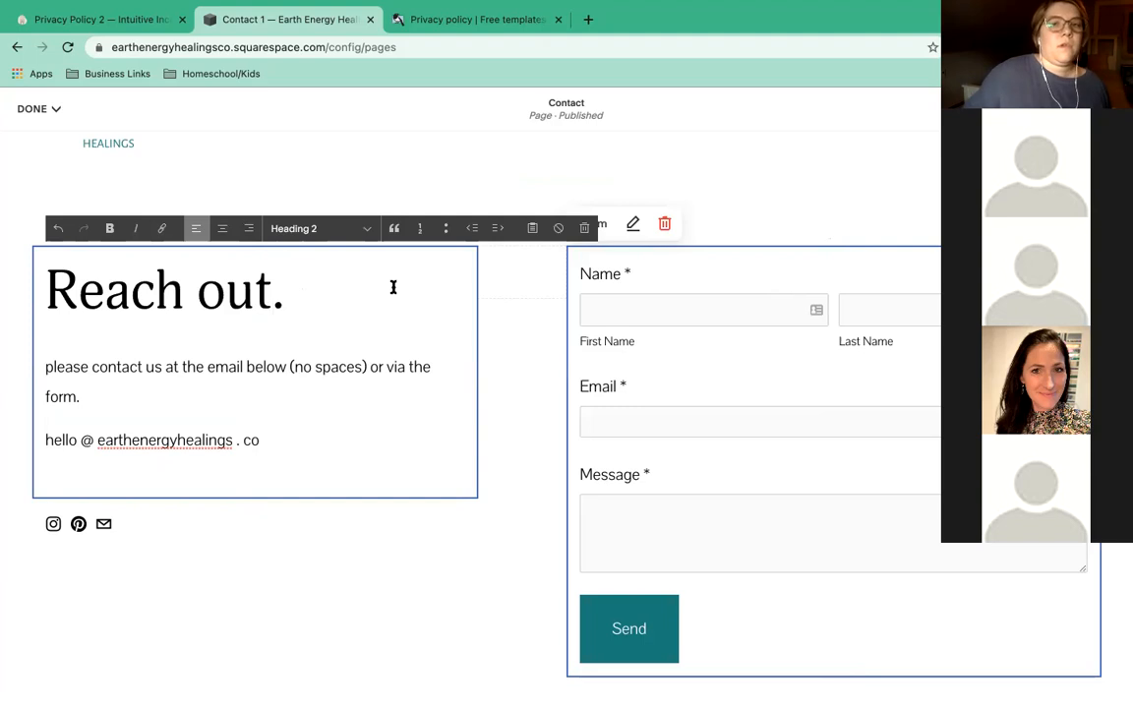
pyautogui.moveTo(272, 291); pyautogui.dragTo(45, 289)
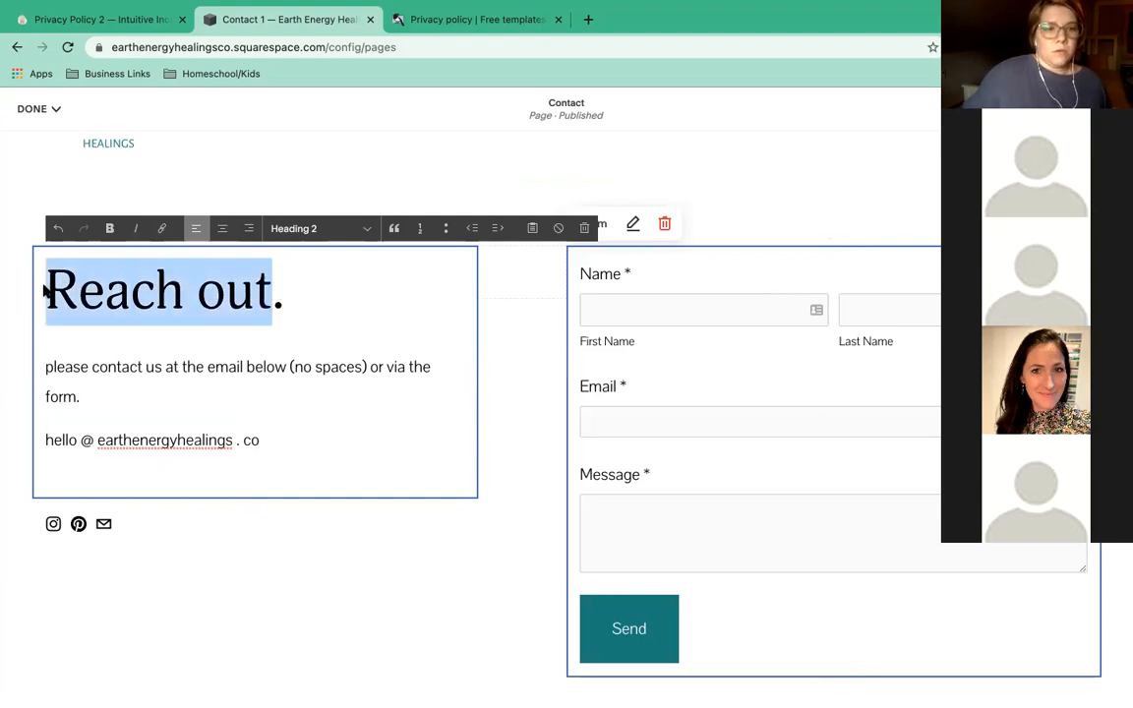
pyautogui.write('Connect.')
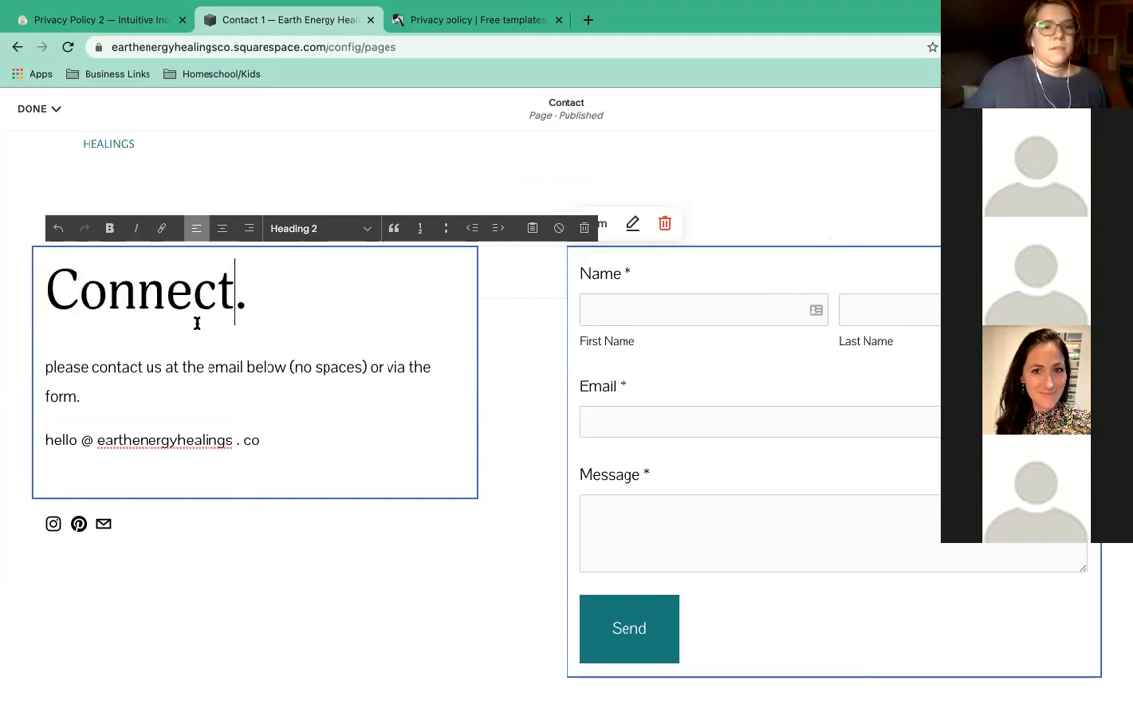
# Reword the intro to 'please feel free to send me an email at the email below'.
pyautogui.click(116, 366)
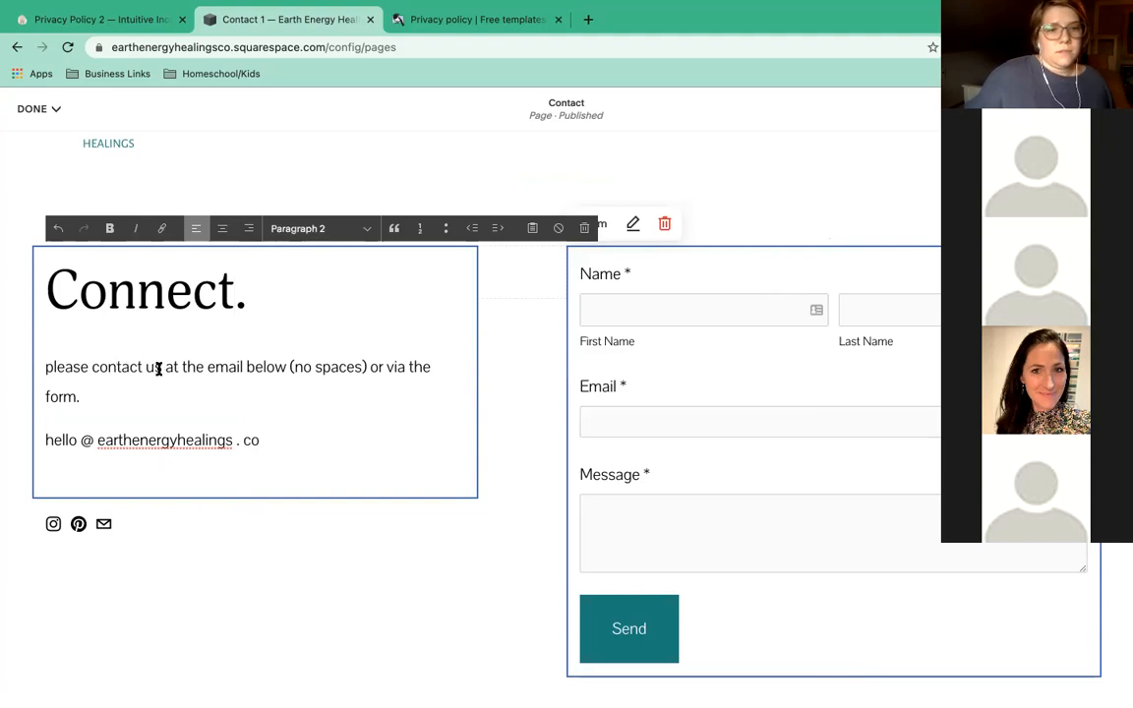
pyautogui.moveTo(159, 368); pyautogui.dragTo(94, 366)
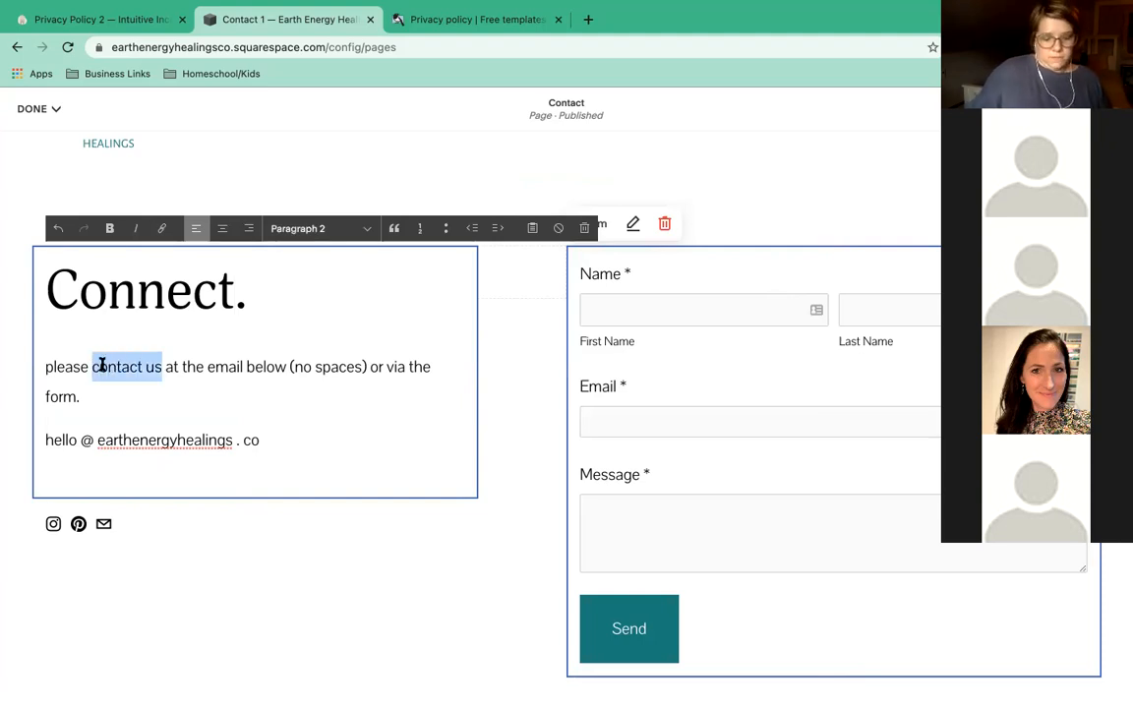
pyautogui.write('feel free to send me')
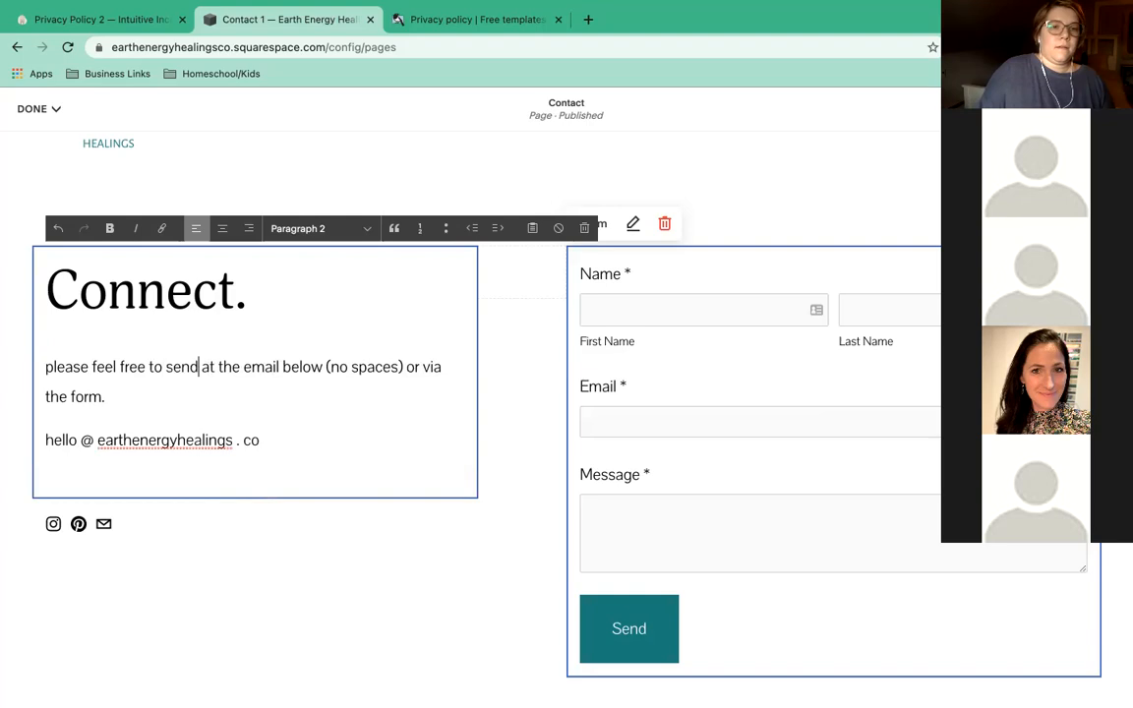
pyautogui.write(' an email at')
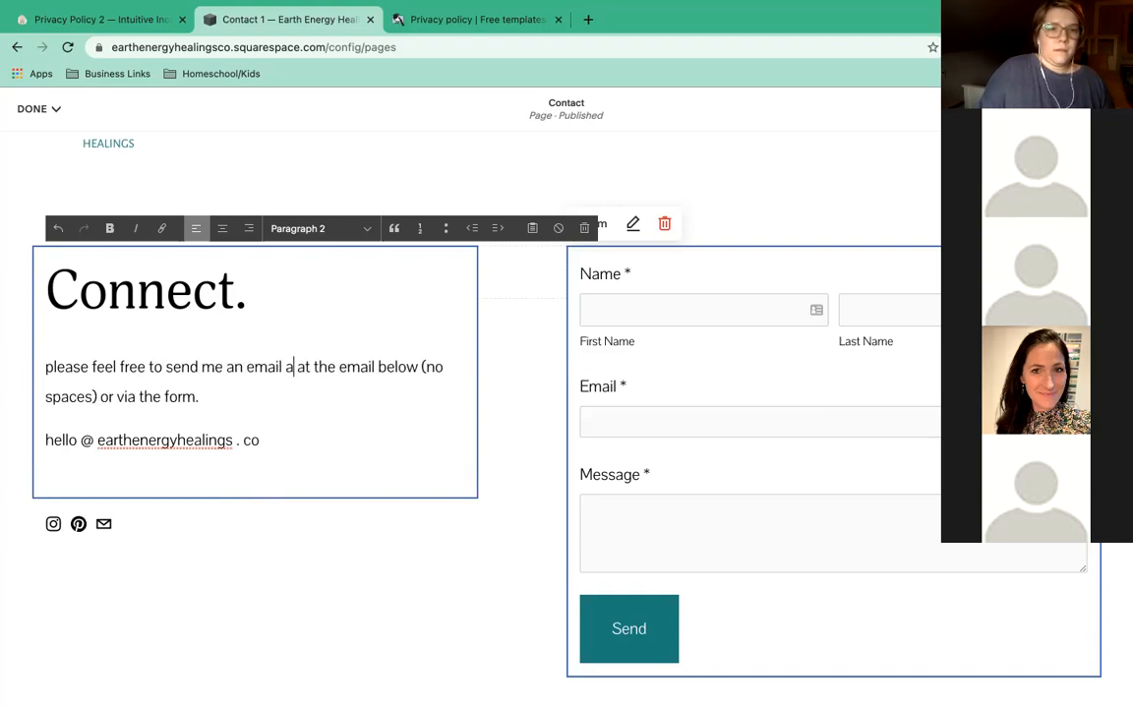
pyautogui.press('BackSpace')
pyautogui.press('BackSpace')
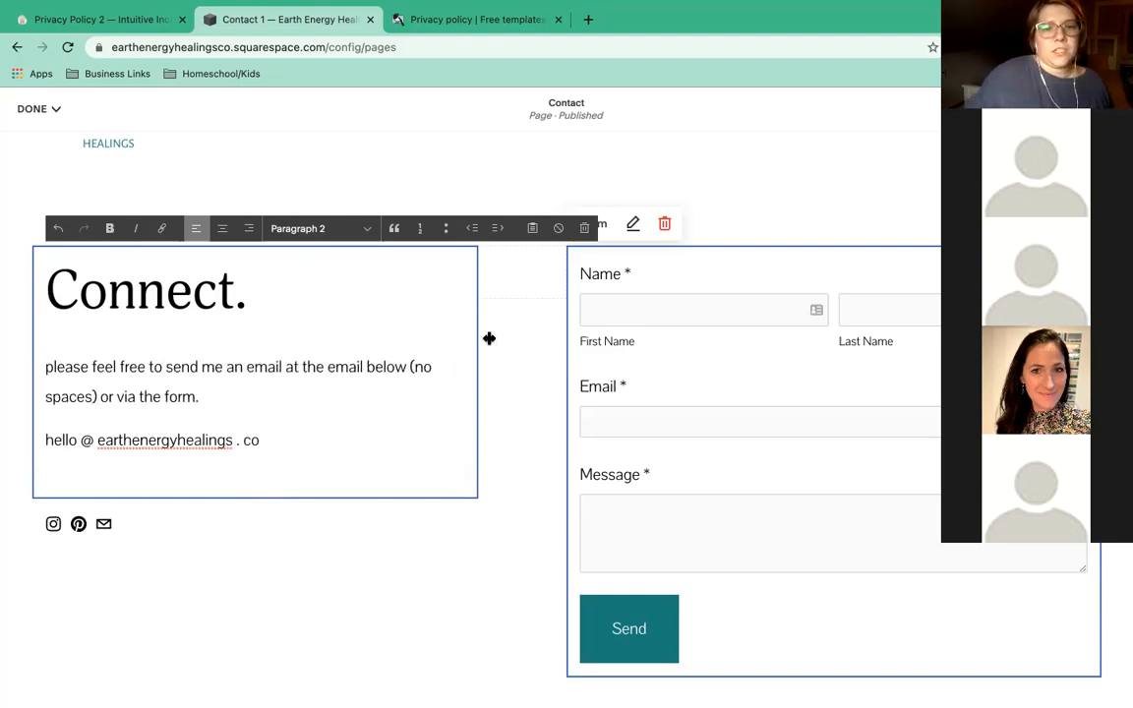
pyautogui.click(509, 356)
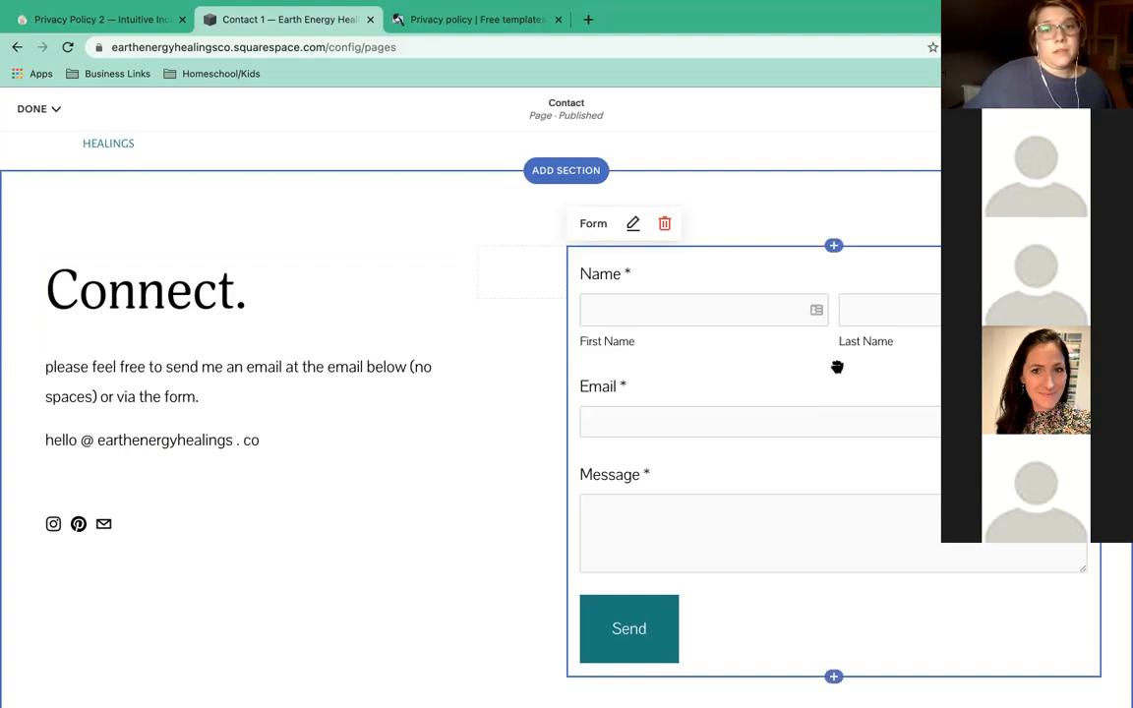
pyautogui.scroll(-1, 836, 367)
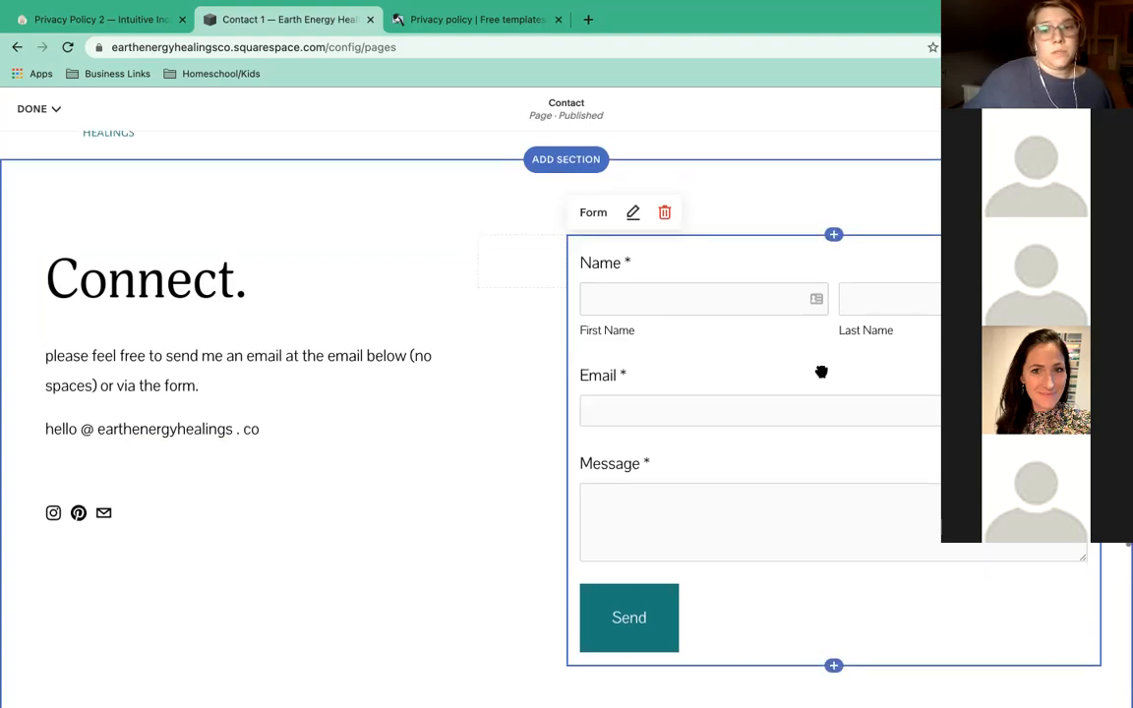
pyautogui.doubleClick(715, 385)
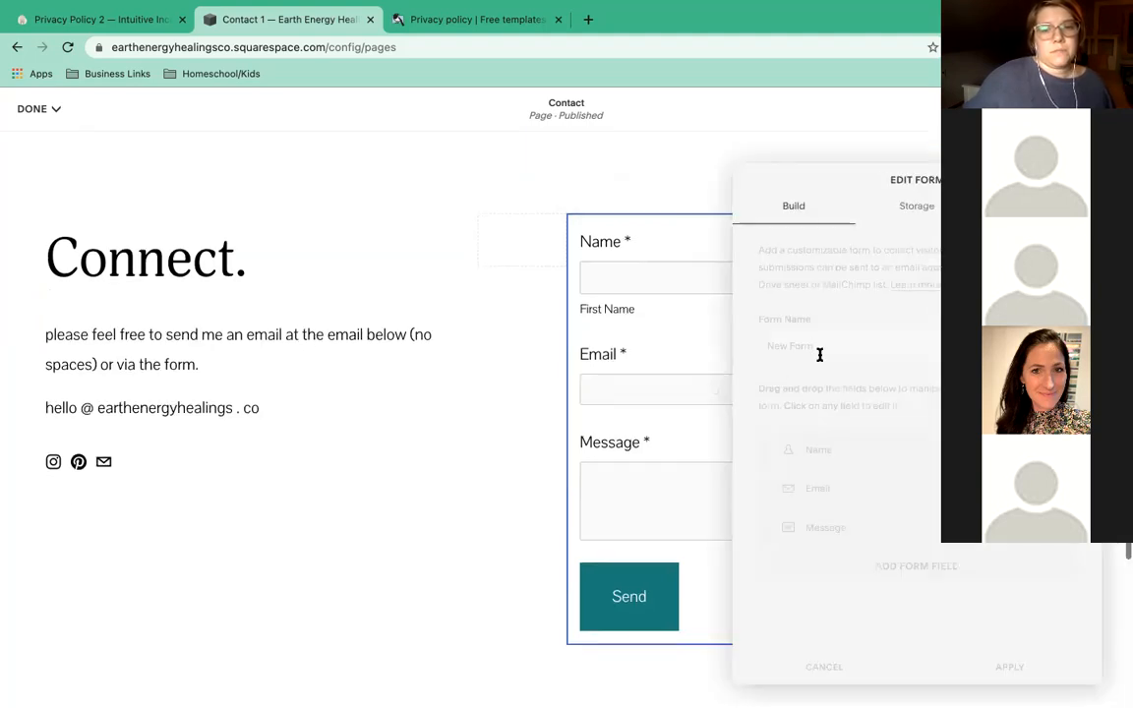
pyautogui.write('C')
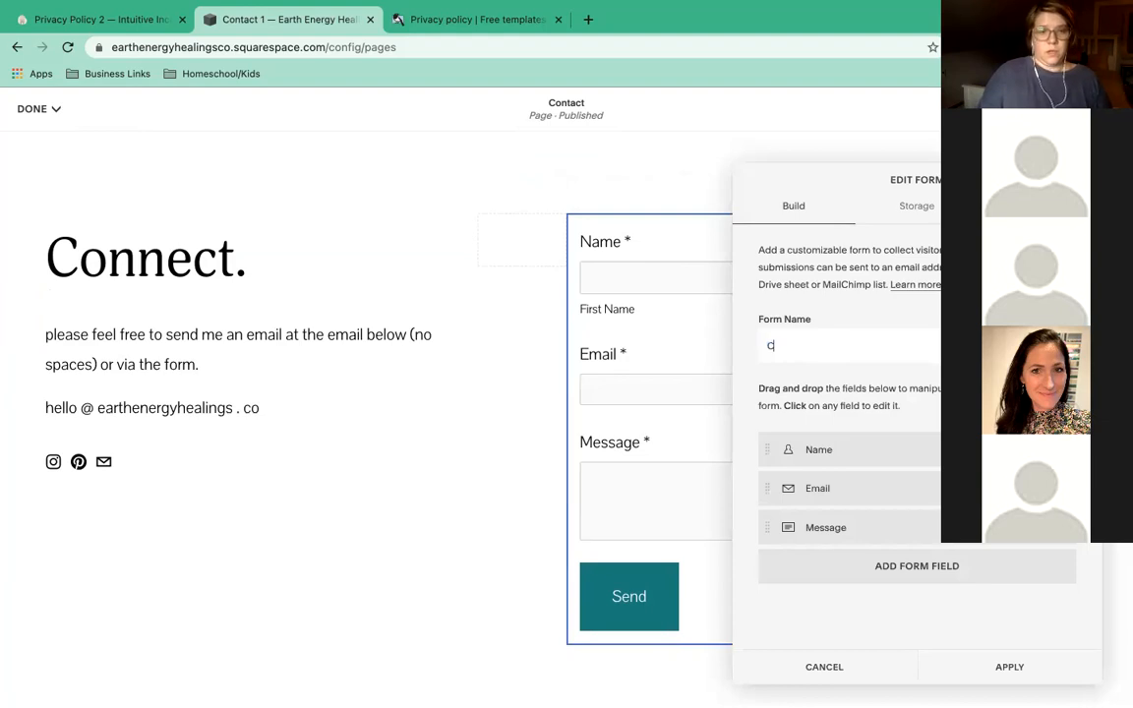
pyautogui.write('ontact Page Earth ENergy Healings')
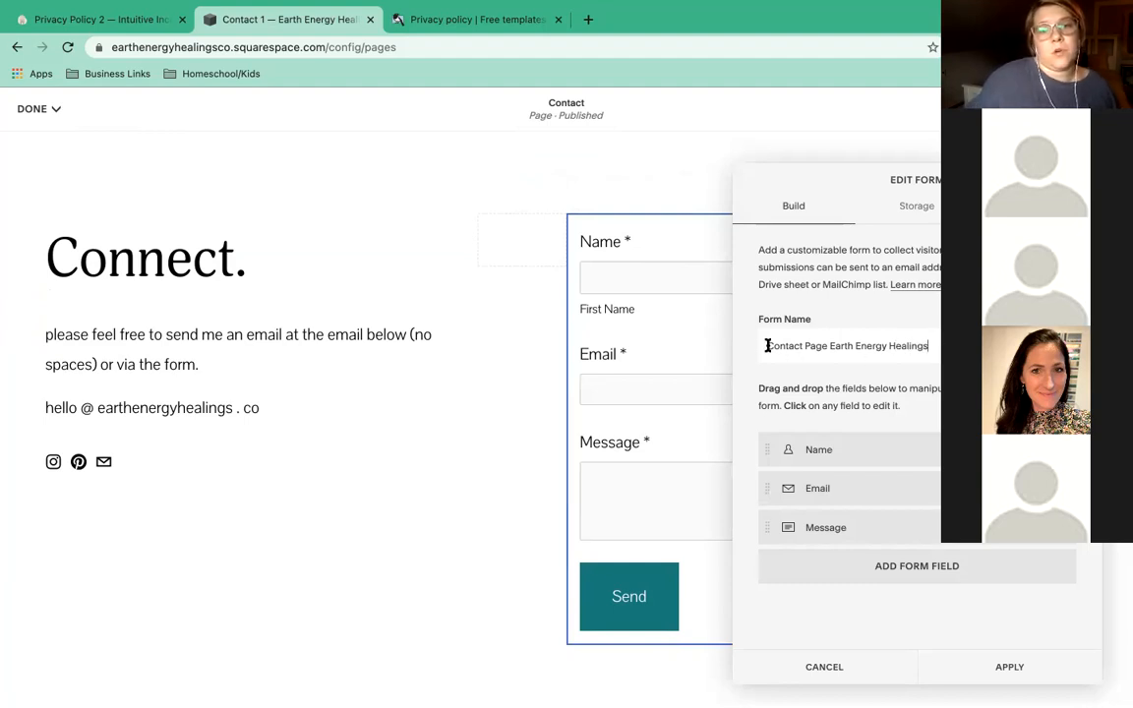
pyautogui.moveTo(766, 346); pyautogui.dragTo(939, 338)
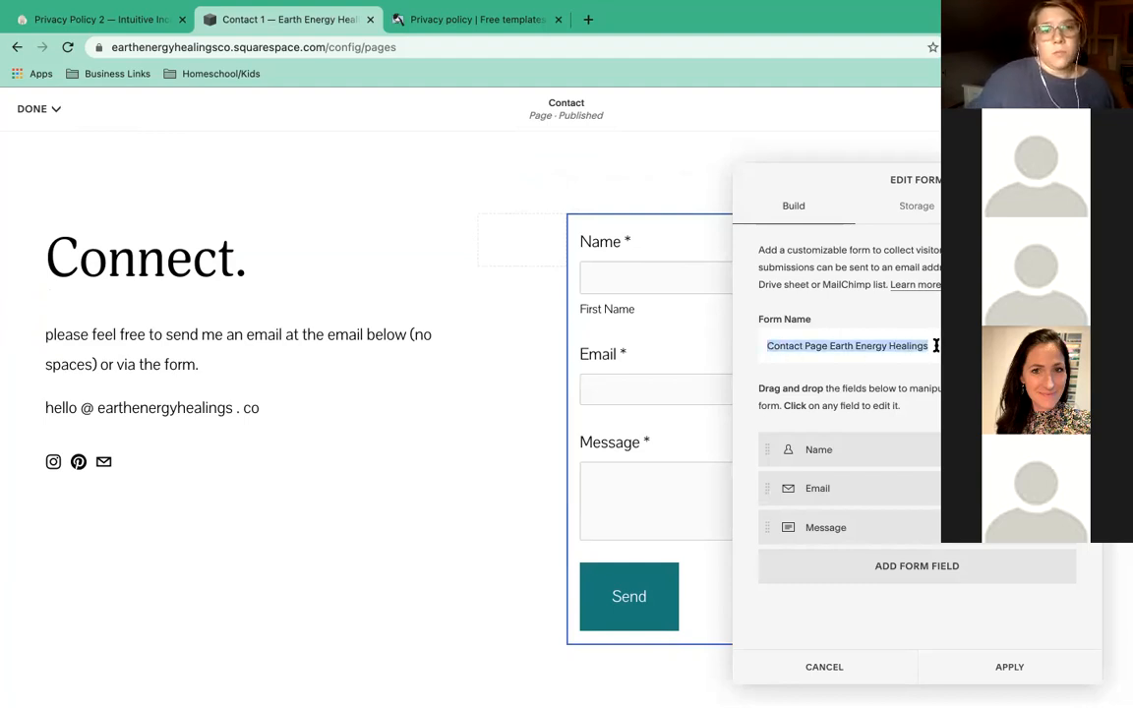
pyautogui.click(935, 345)
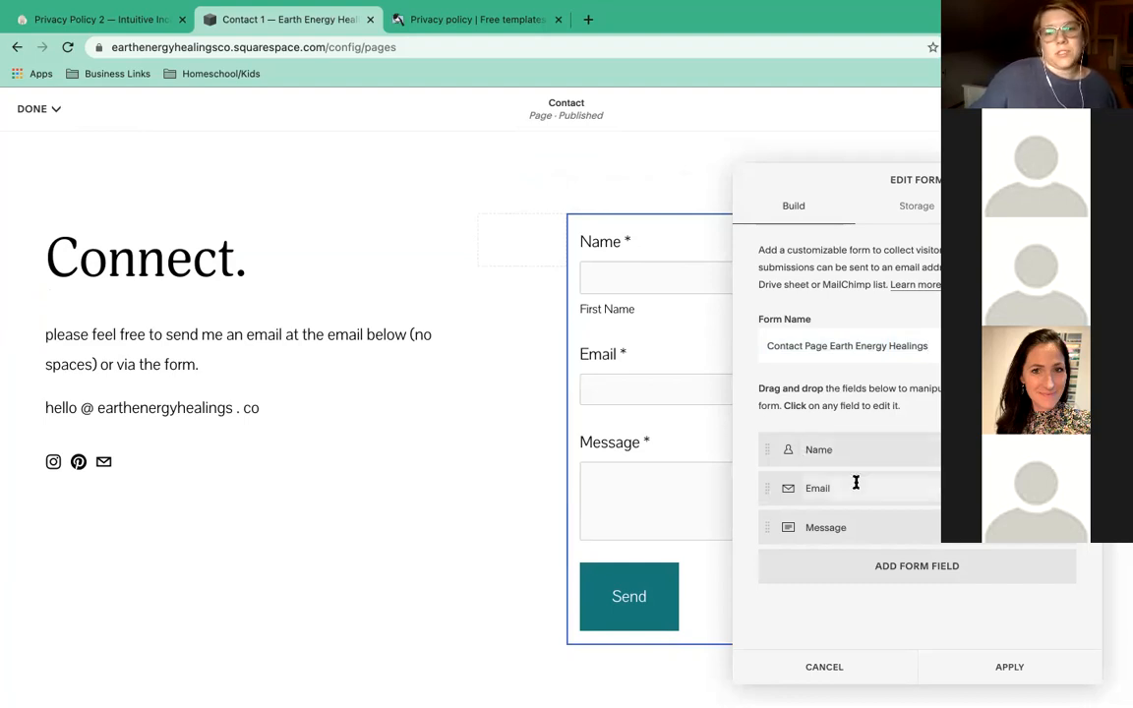
pyautogui.click(930, 576)
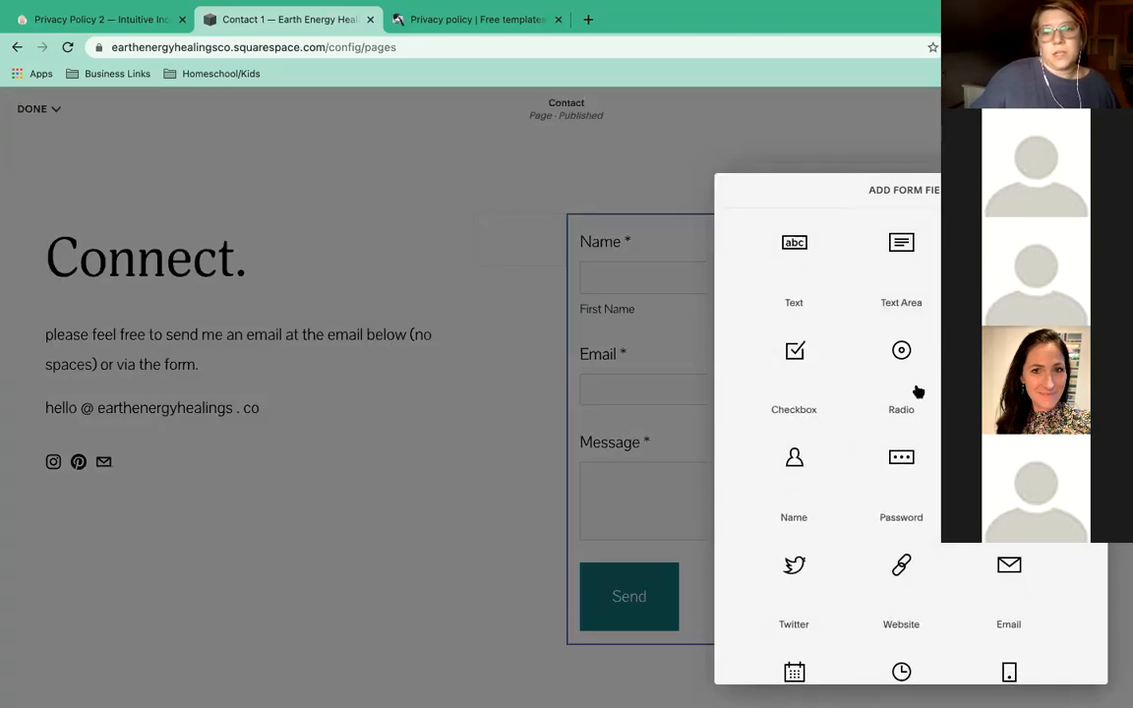
pyautogui.scroll(-5, 922, 481)
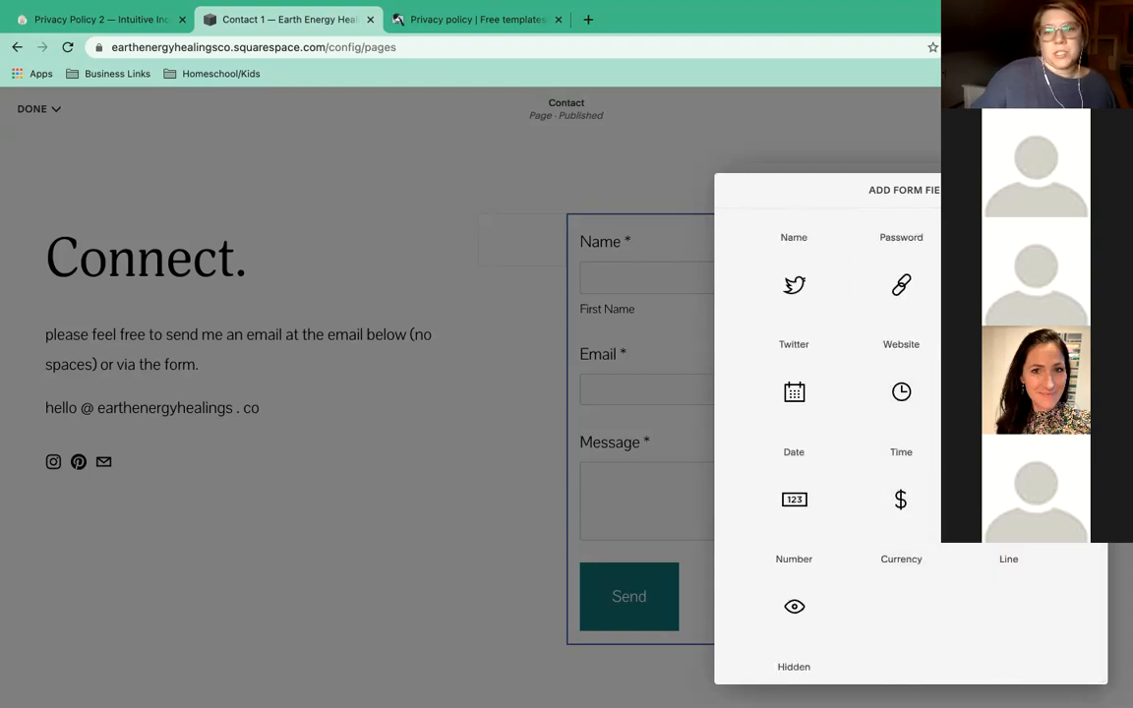
pyautogui.click(1082, 190)
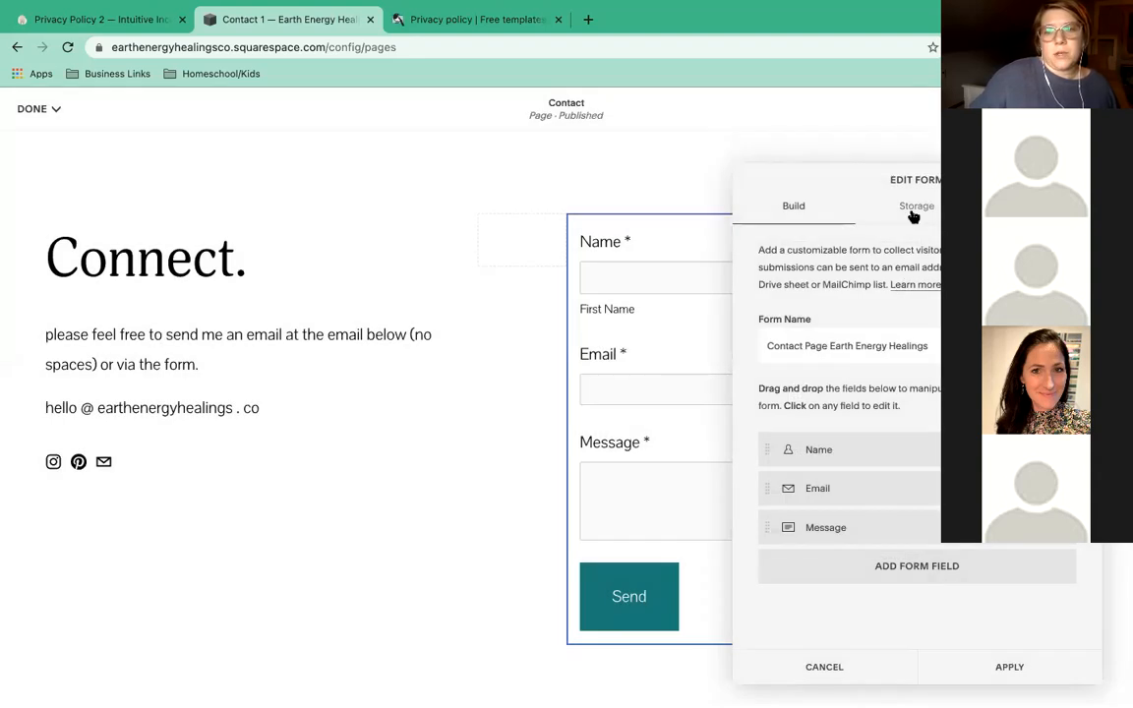
# Set the form's Storage email to the Earth Energy Healings business address, then view Advanced settings.
pyautogui.click(912, 216)
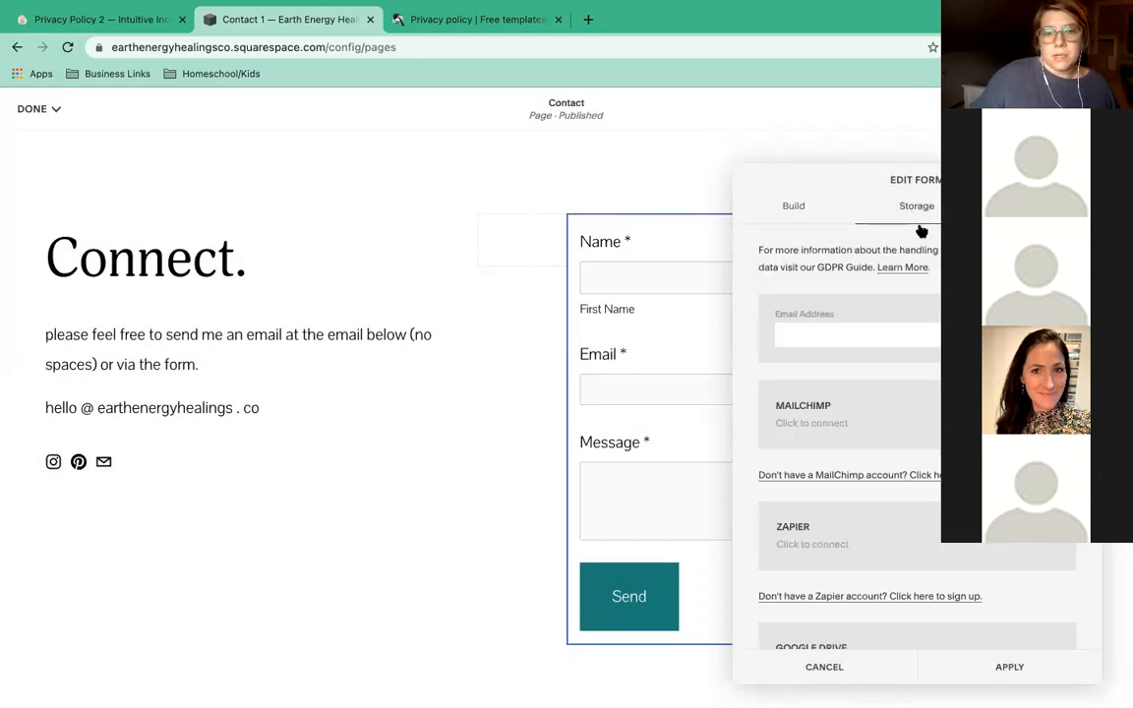
pyautogui.click(876, 335)
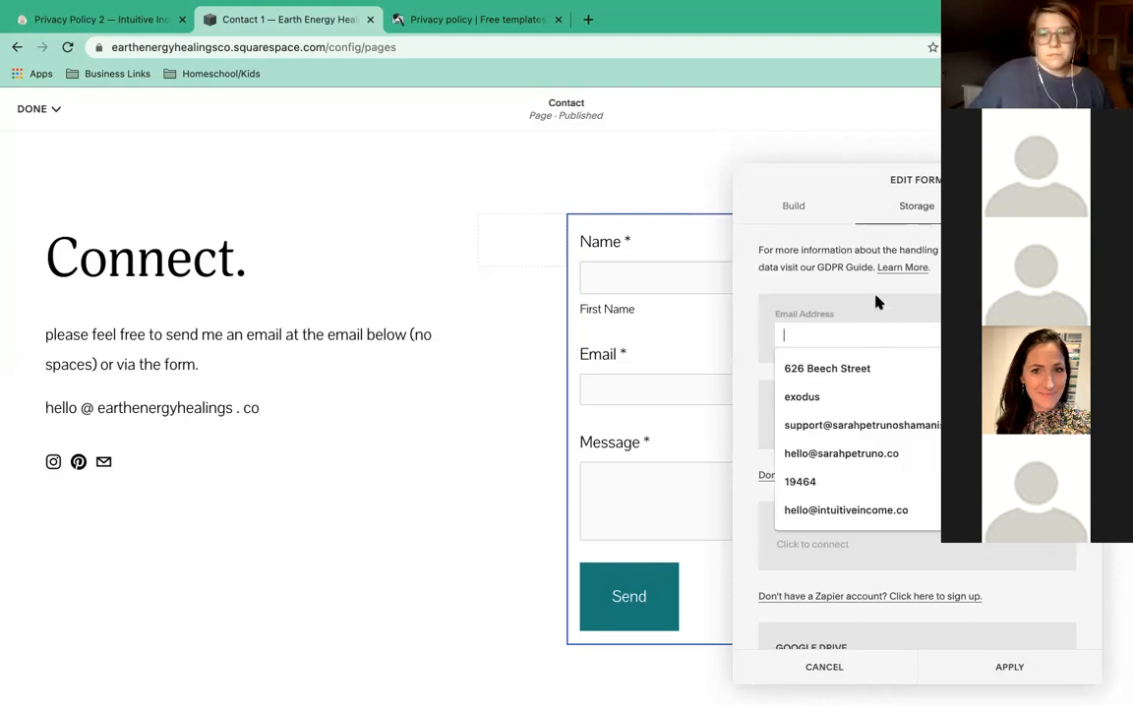
pyautogui.click(851, 455)
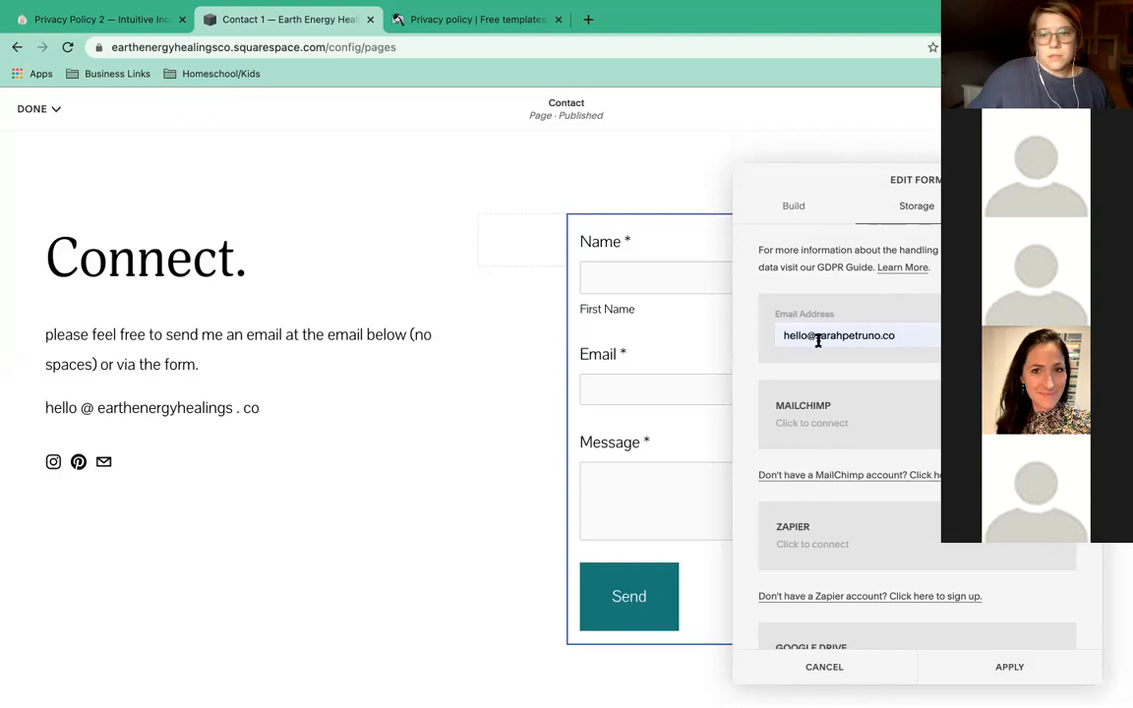
pyautogui.moveTo(825, 337); pyautogui.dragTo(878, 337)
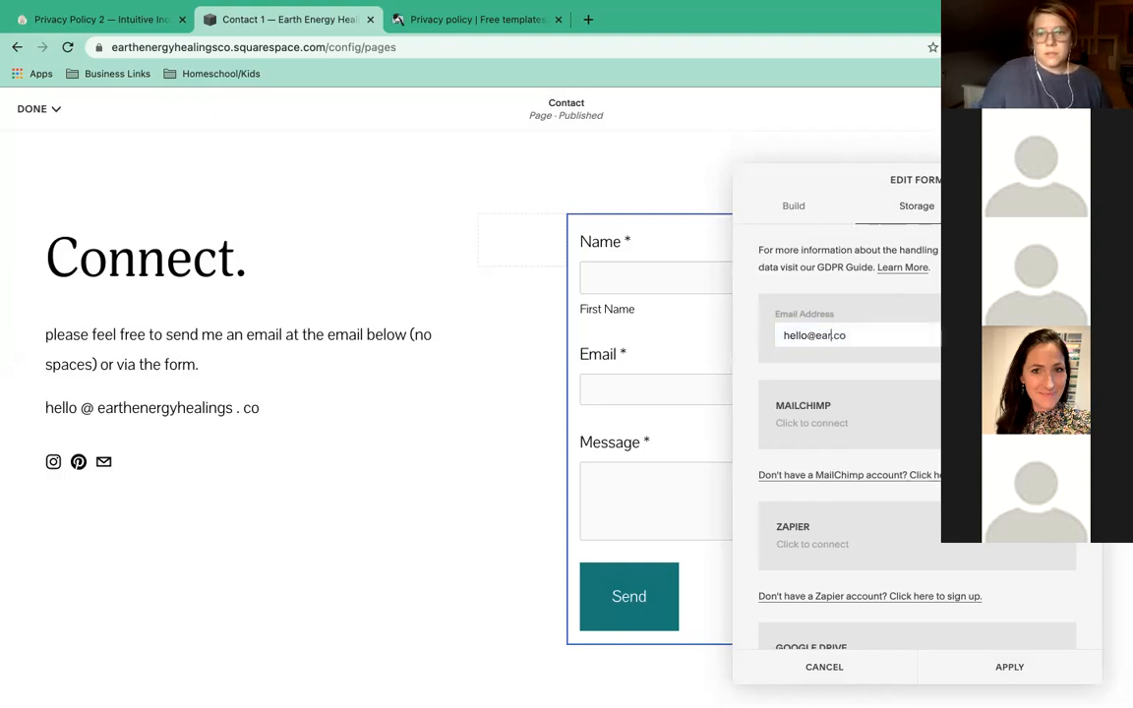
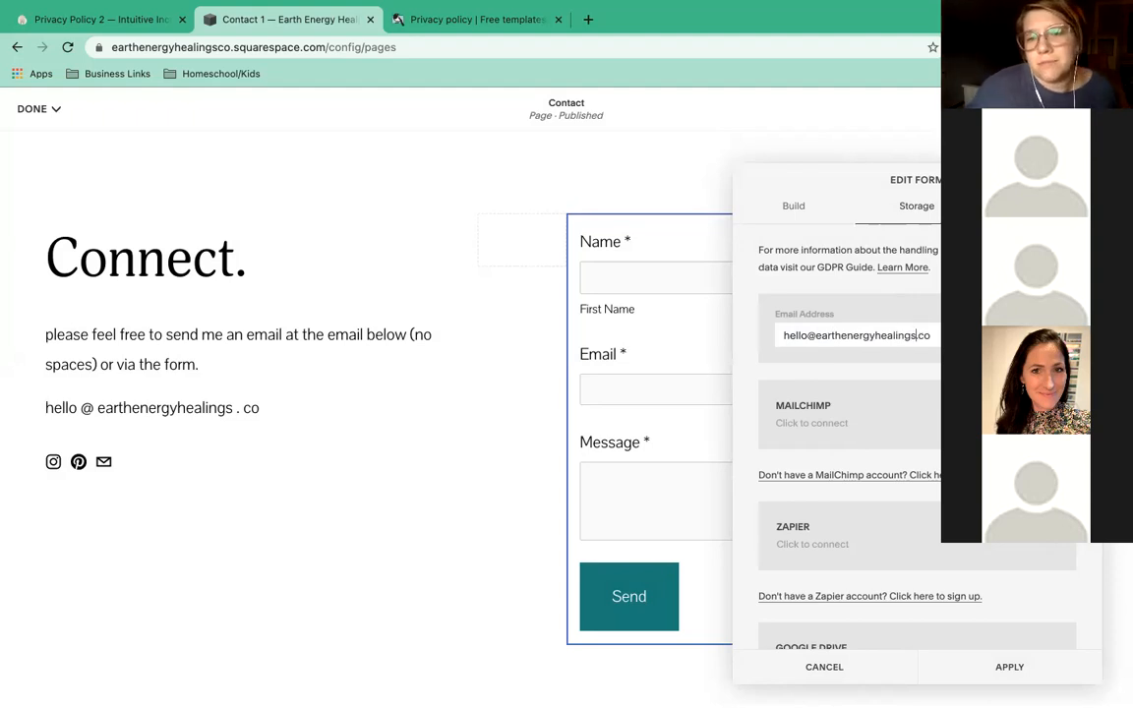
pyautogui.press('Return')
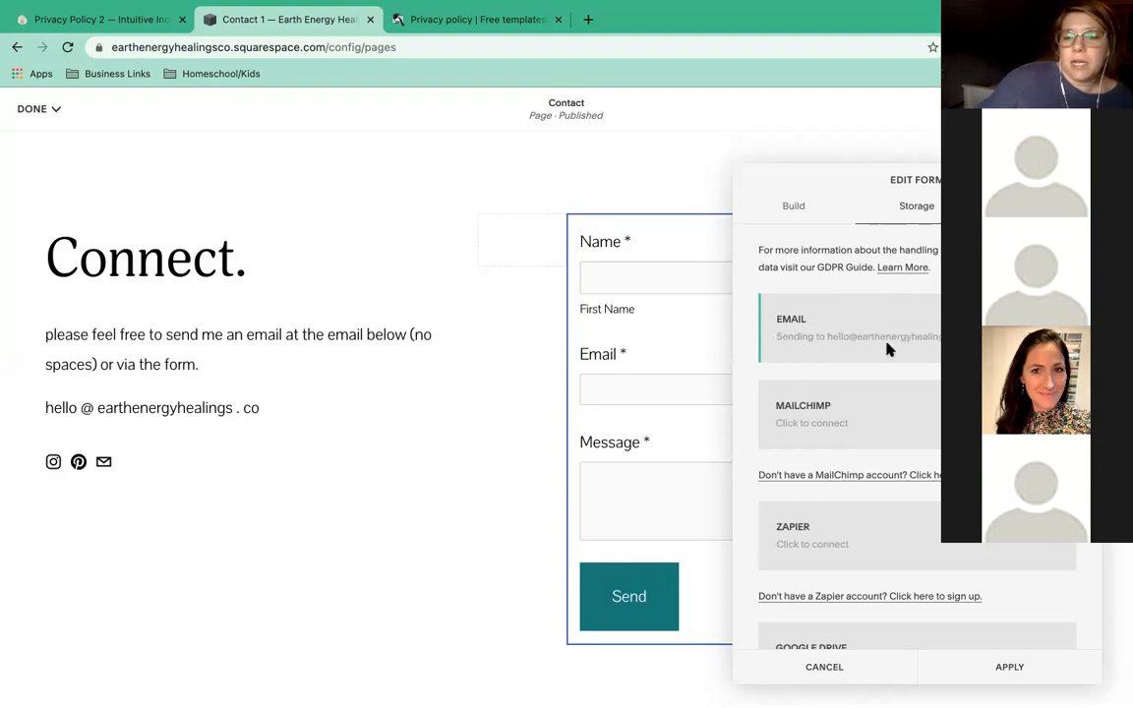
pyautogui.scroll(-2, 888, 349)
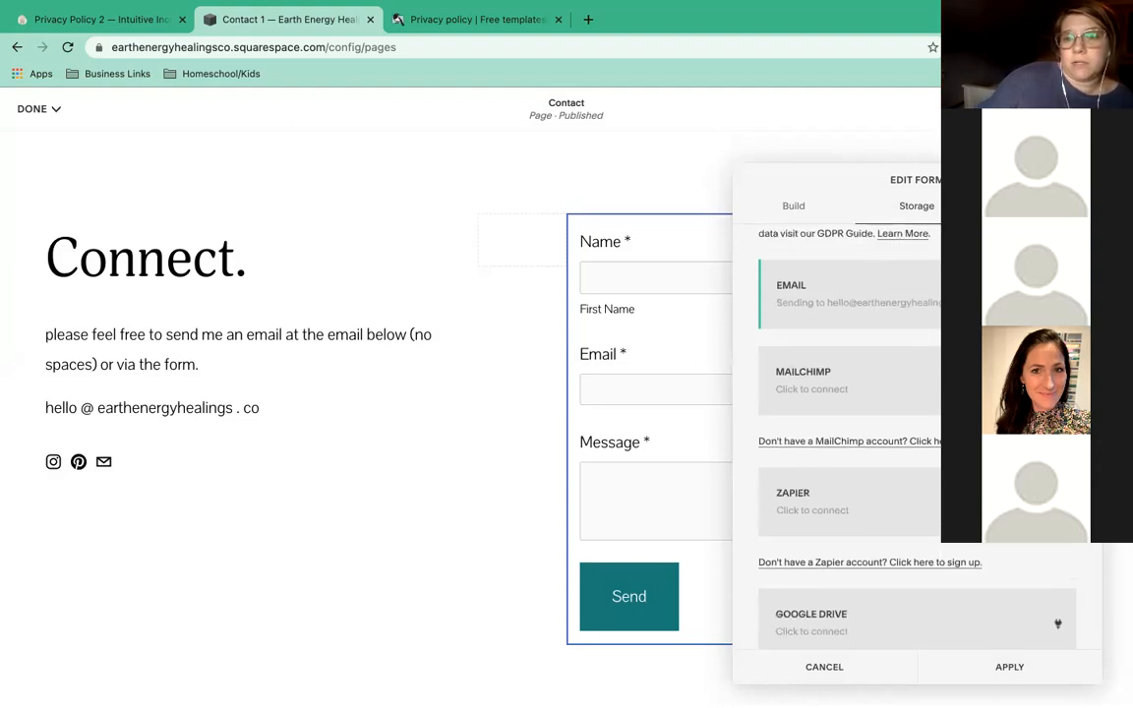
pyautogui.click(1039, 205)
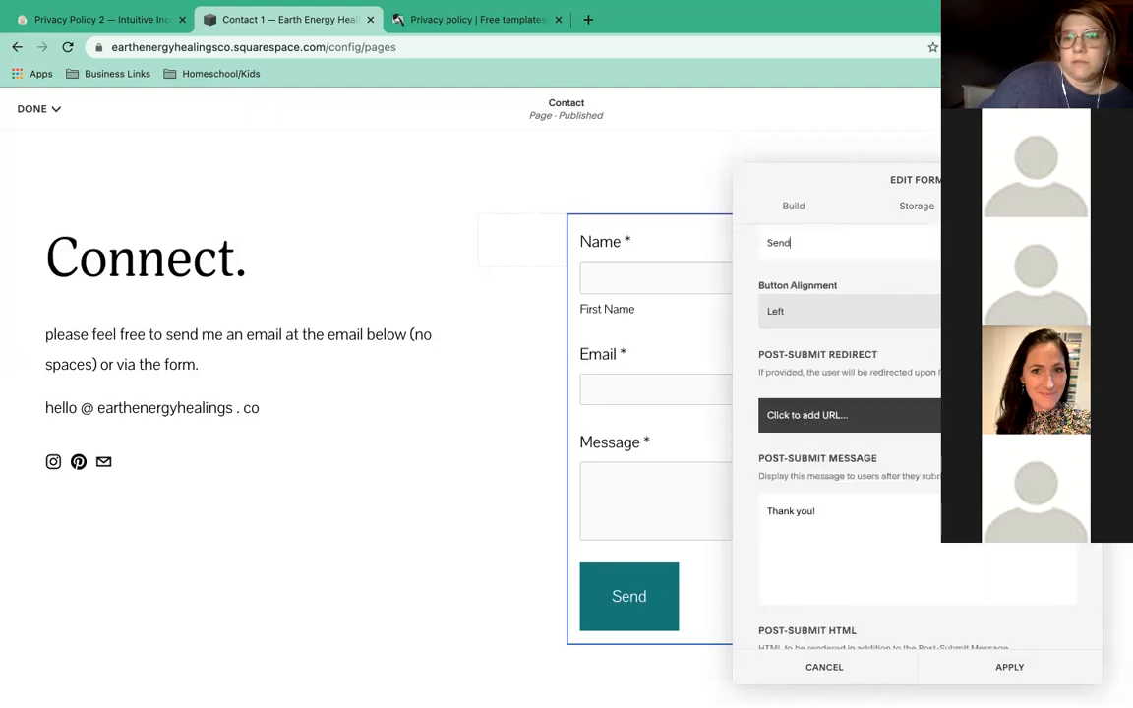
pyautogui.scroll(1, 916, 317)
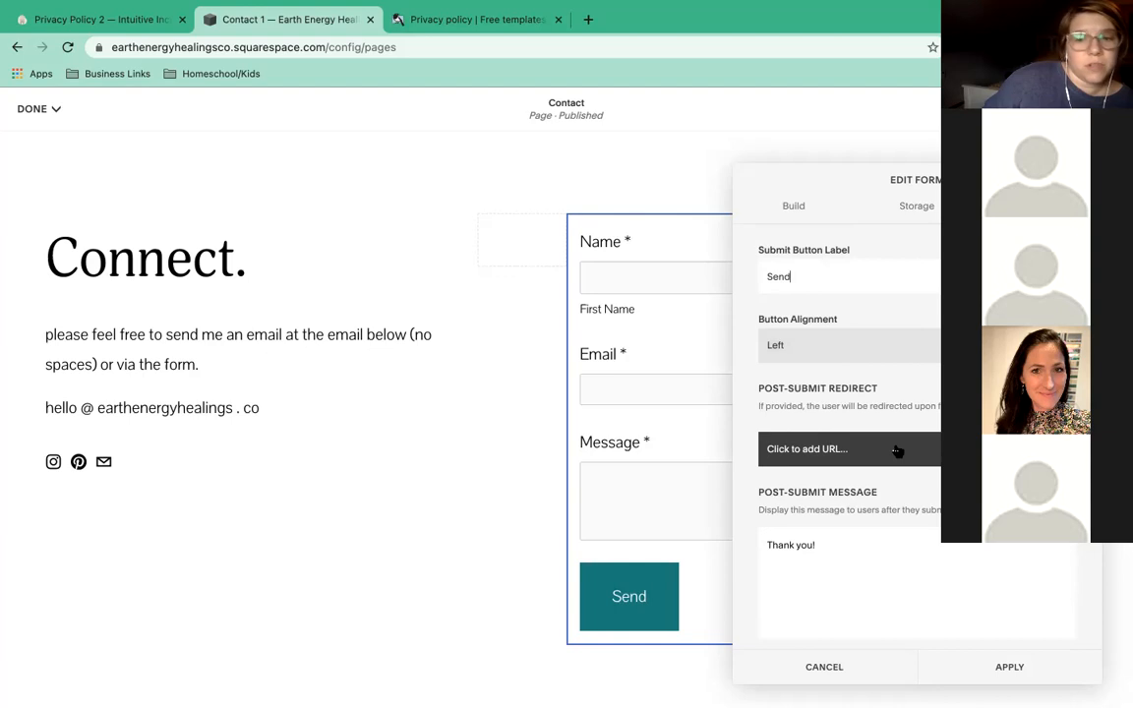
# Extend the post-submit message to 'Thank you! I'll be in touch soon!' and apply the form changes.
pyautogui.click(866, 545)
pyautogui.moveTo(866, 544); pyautogui.dragTo(759, 540)
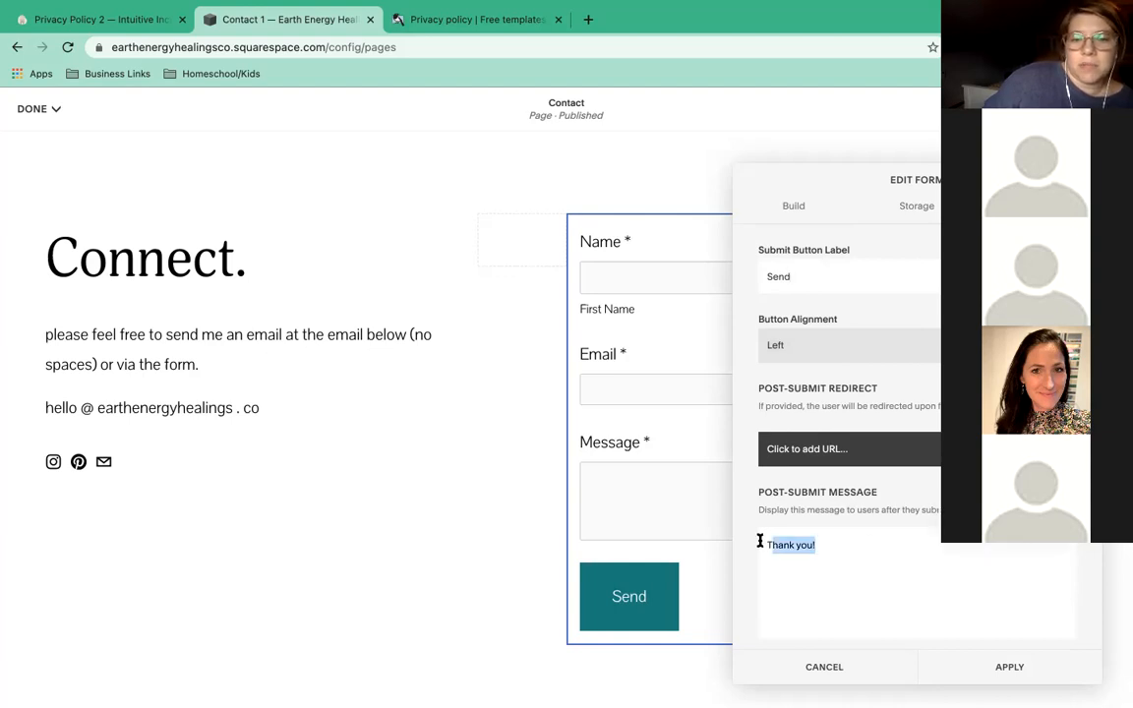
pyautogui.click(835, 549)
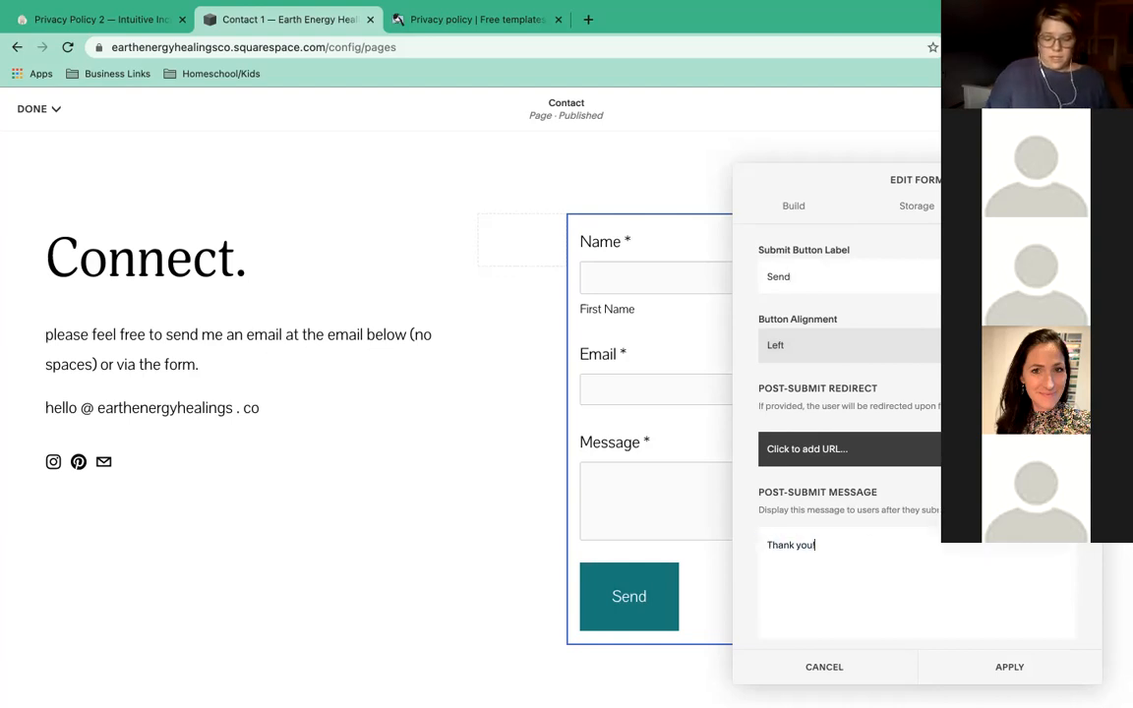
pyautogui.write('We')
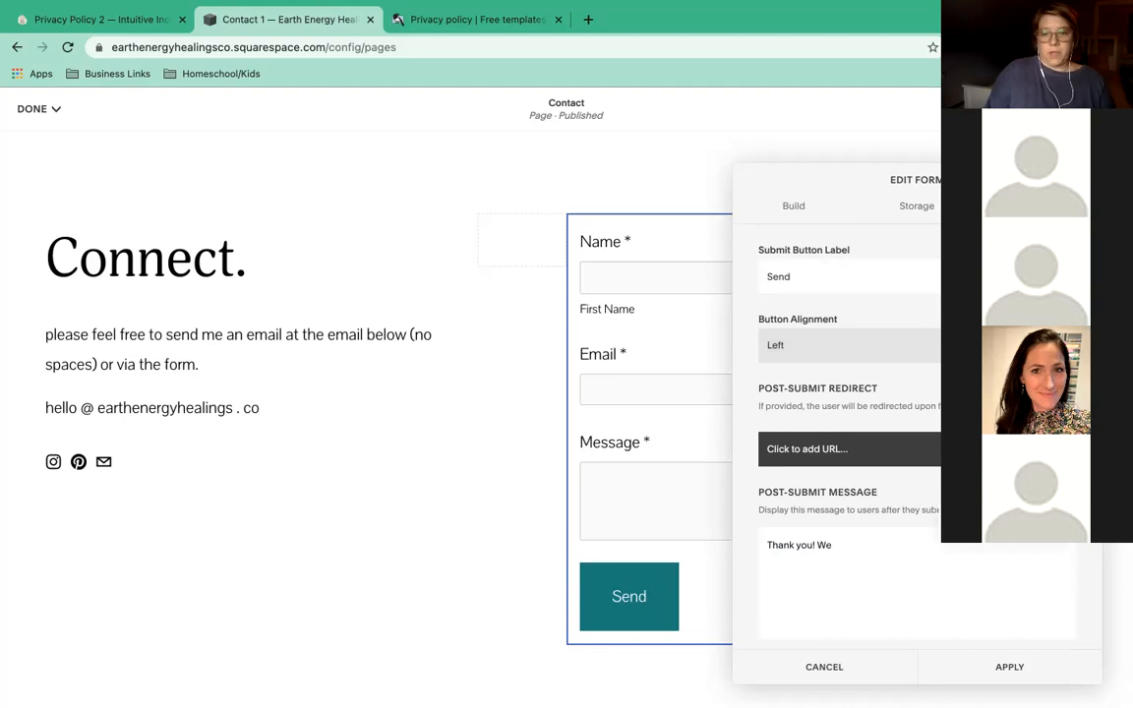
pyautogui.write('==U be in touch soon!')
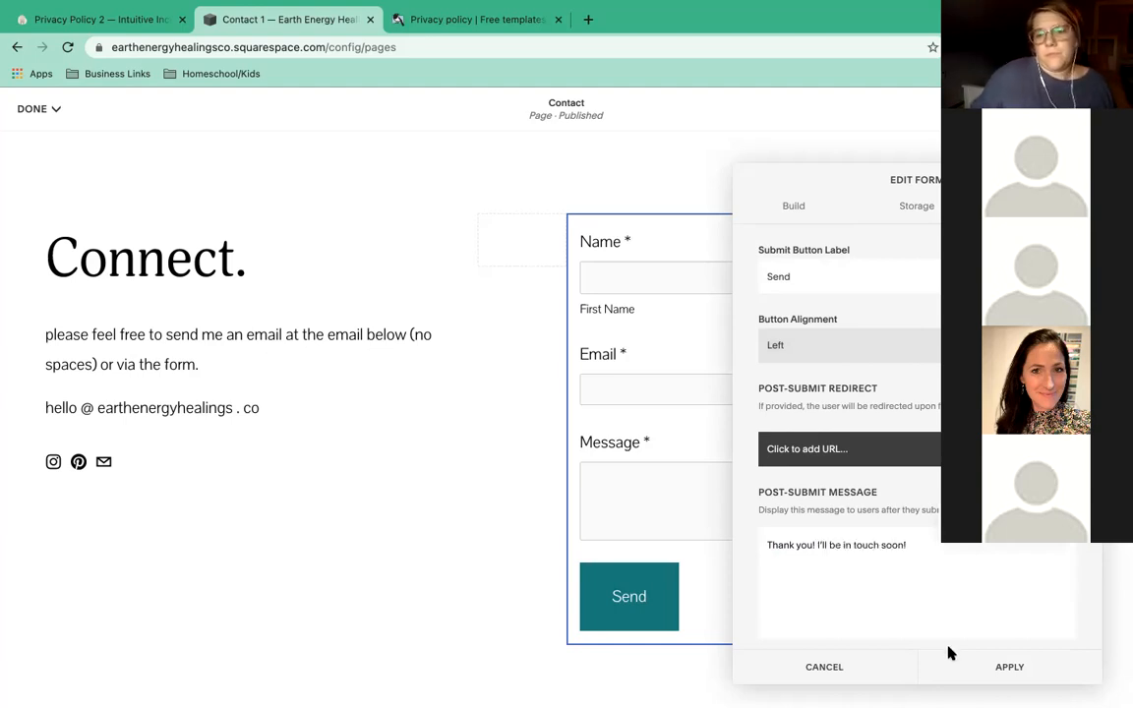
pyautogui.click(1007, 666)
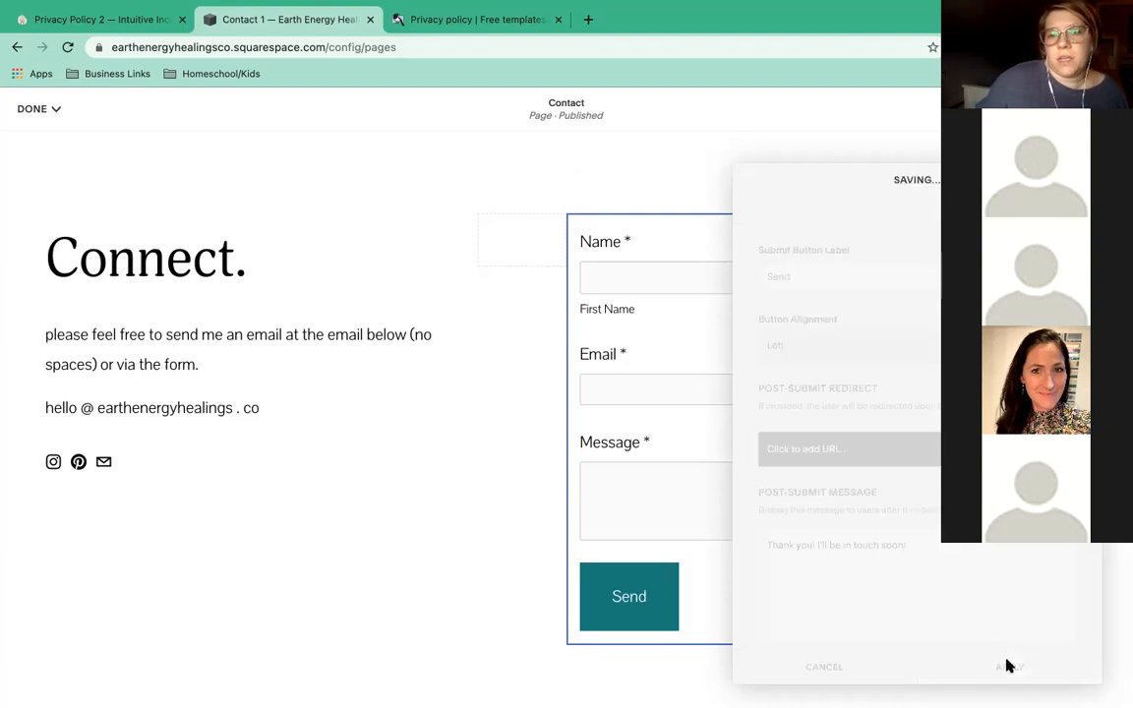
pyautogui.click(45, 111)
# Save the Contact page and start adding a new page to Main Navigation.
pyautogui.click(31, 140)
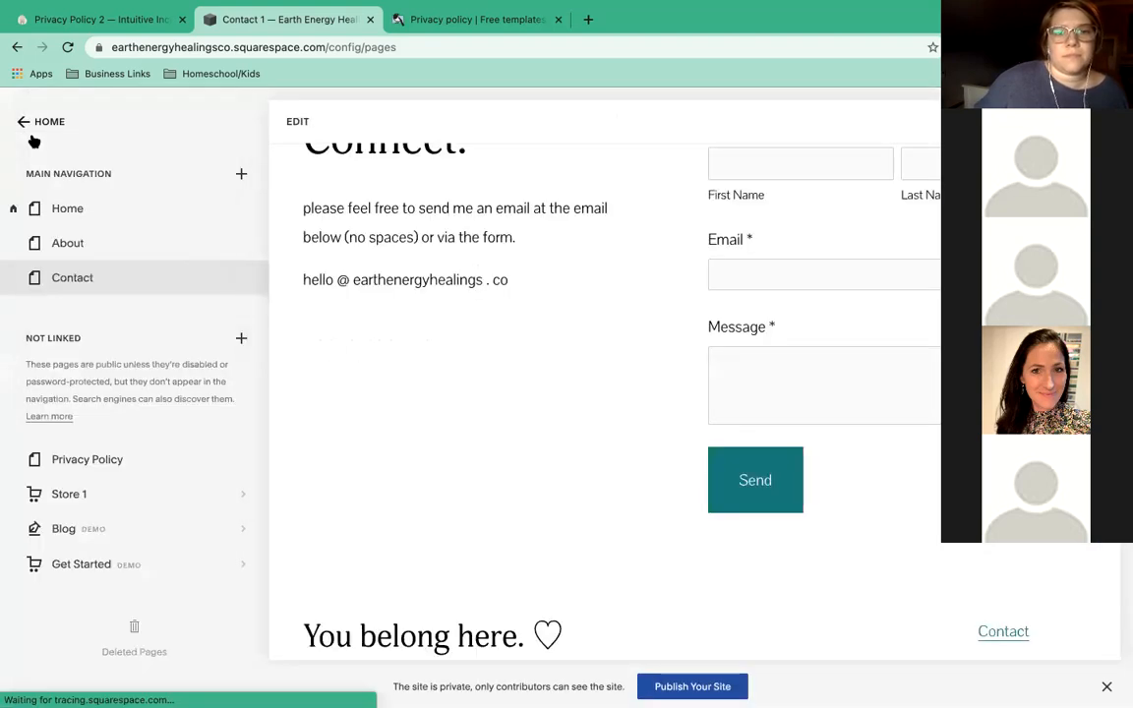
pyautogui.scroll(2, 426, 325)
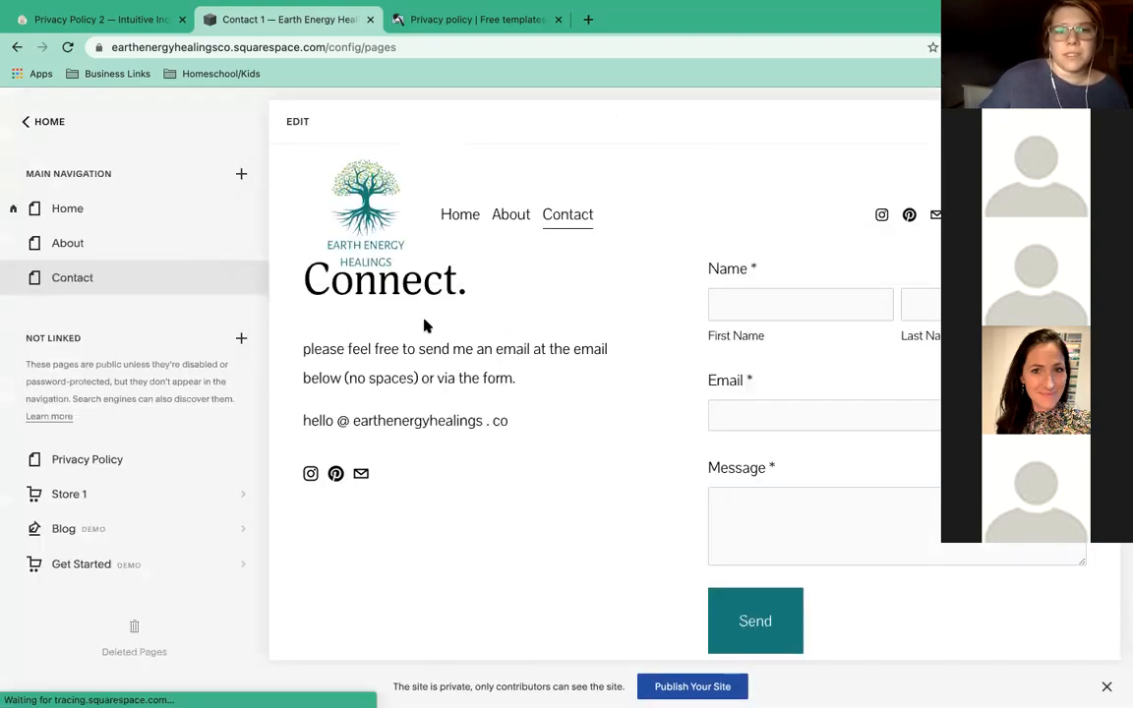
pyautogui.scroll(1, 447, 266)
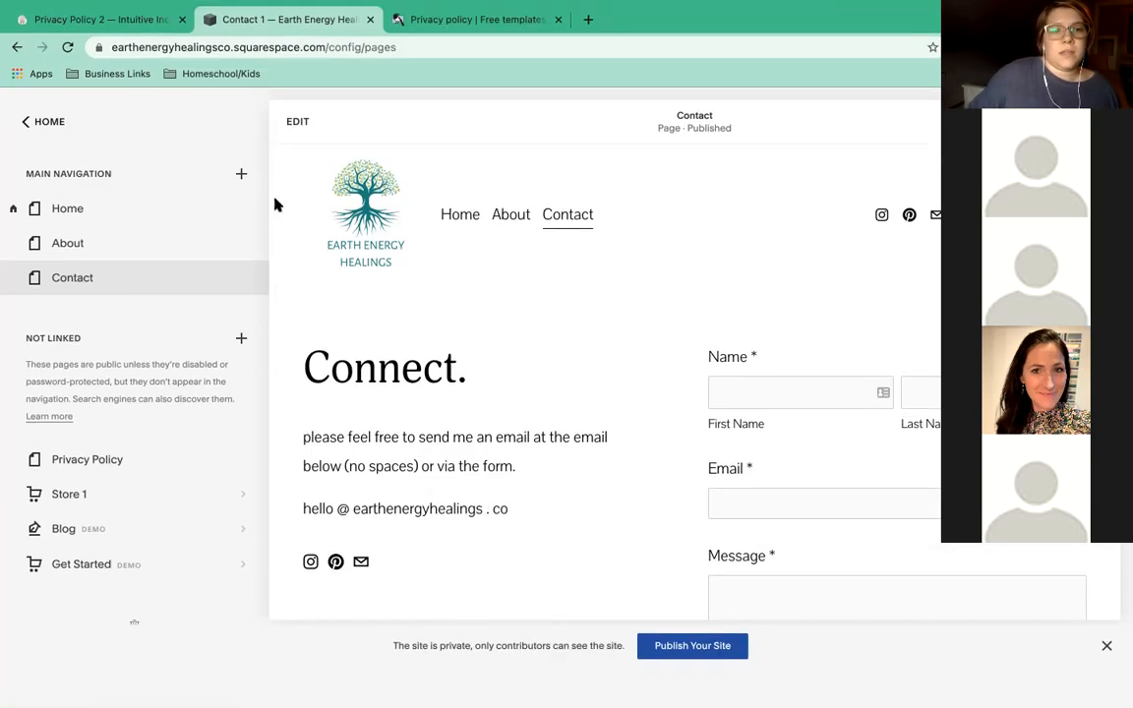
pyautogui.click(241, 177)
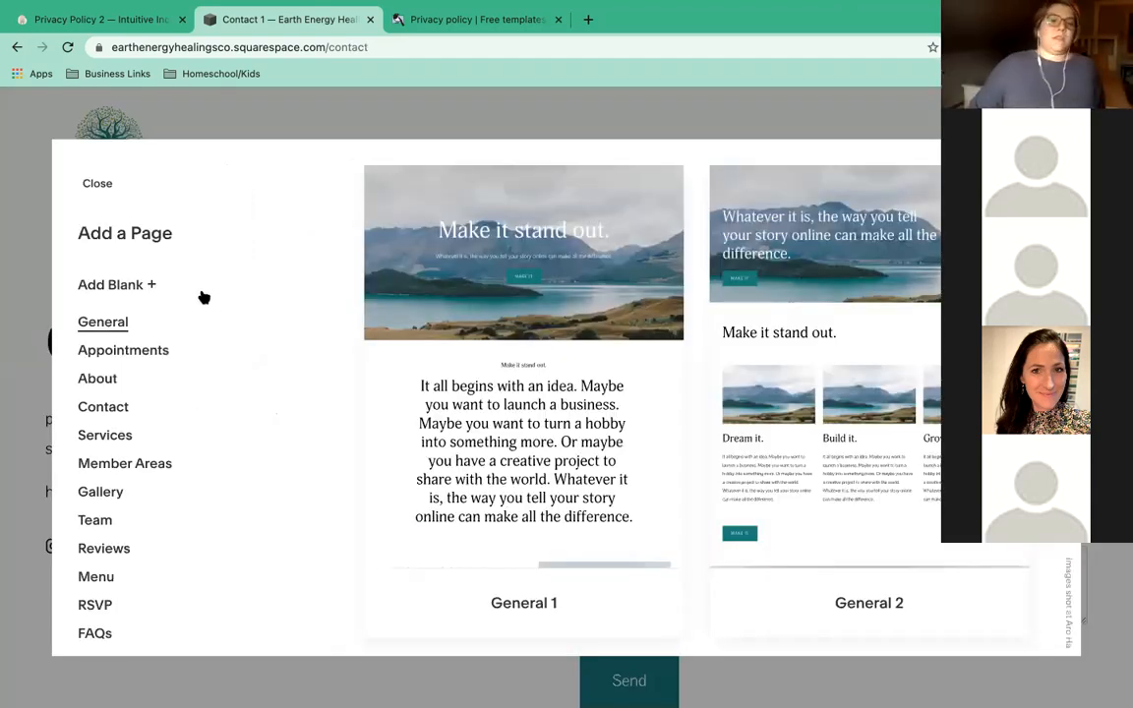
# Switch between the Services and Appointments layout previews, scrolling through each set.
pyautogui.click(123, 436)
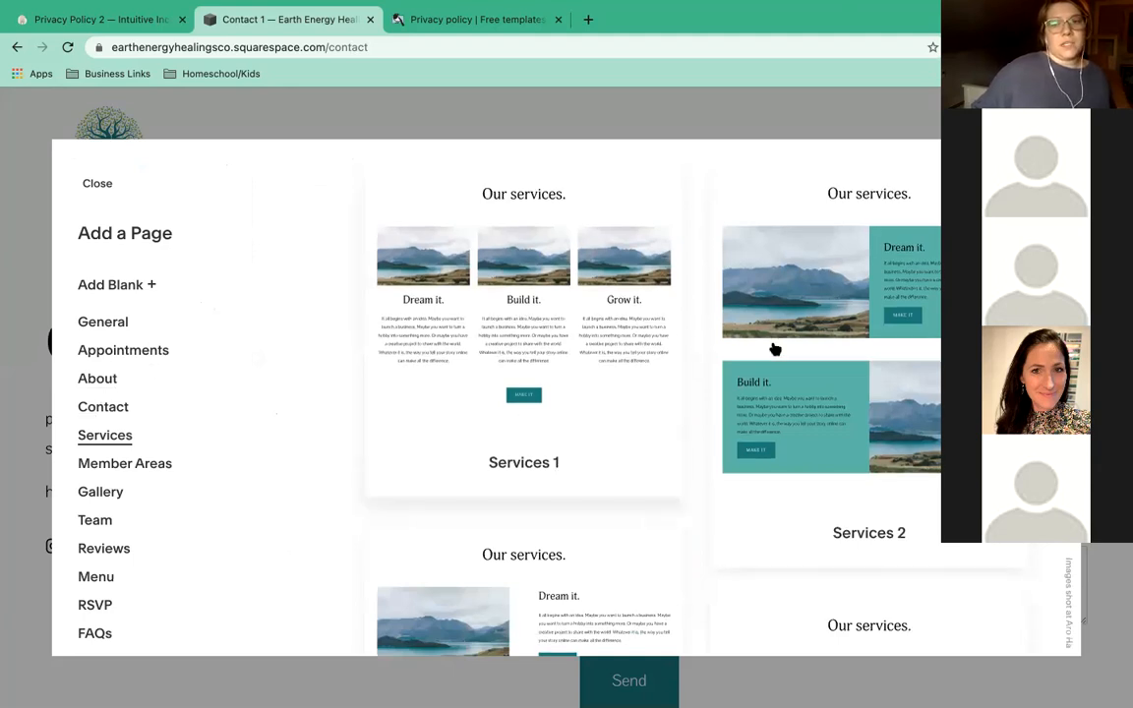
pyautogui.scroll(-5, 775, 349)
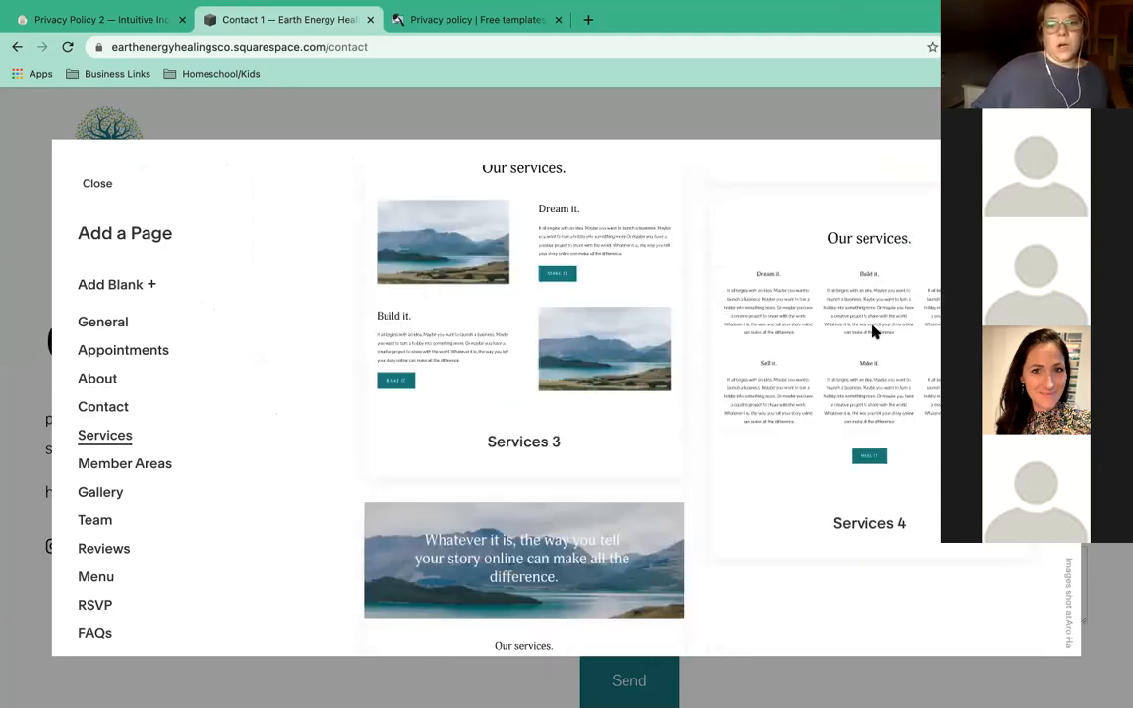
pyautogui.click(147, 354)
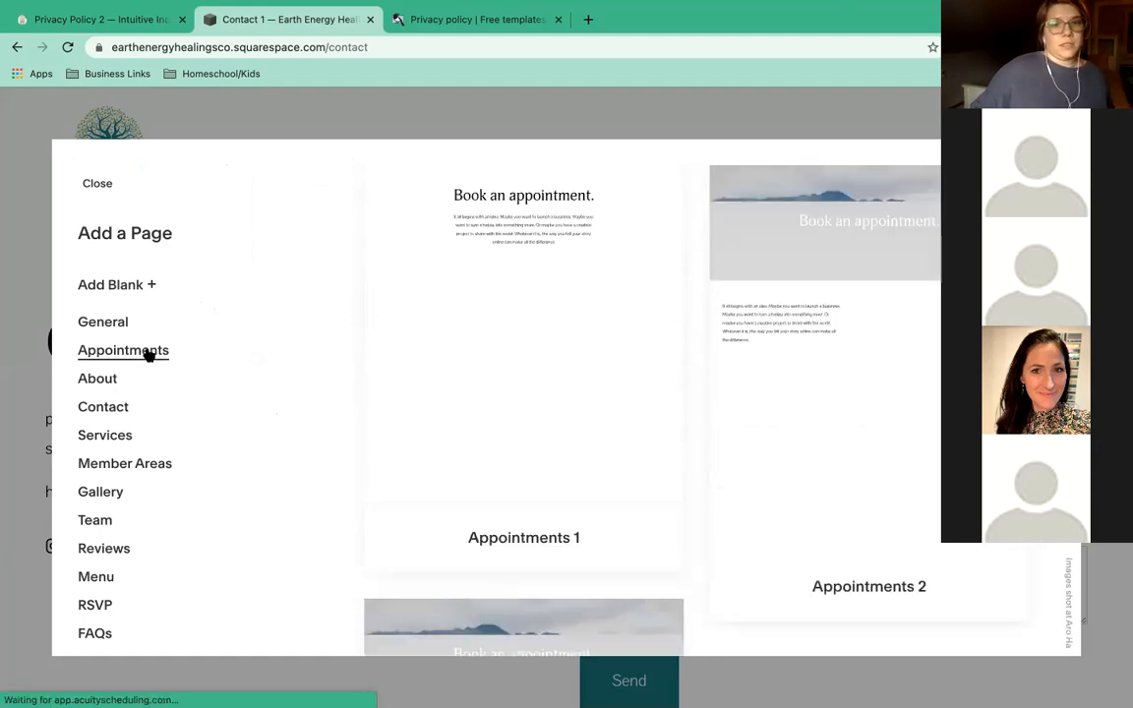
pyautogui.click(131, 437)
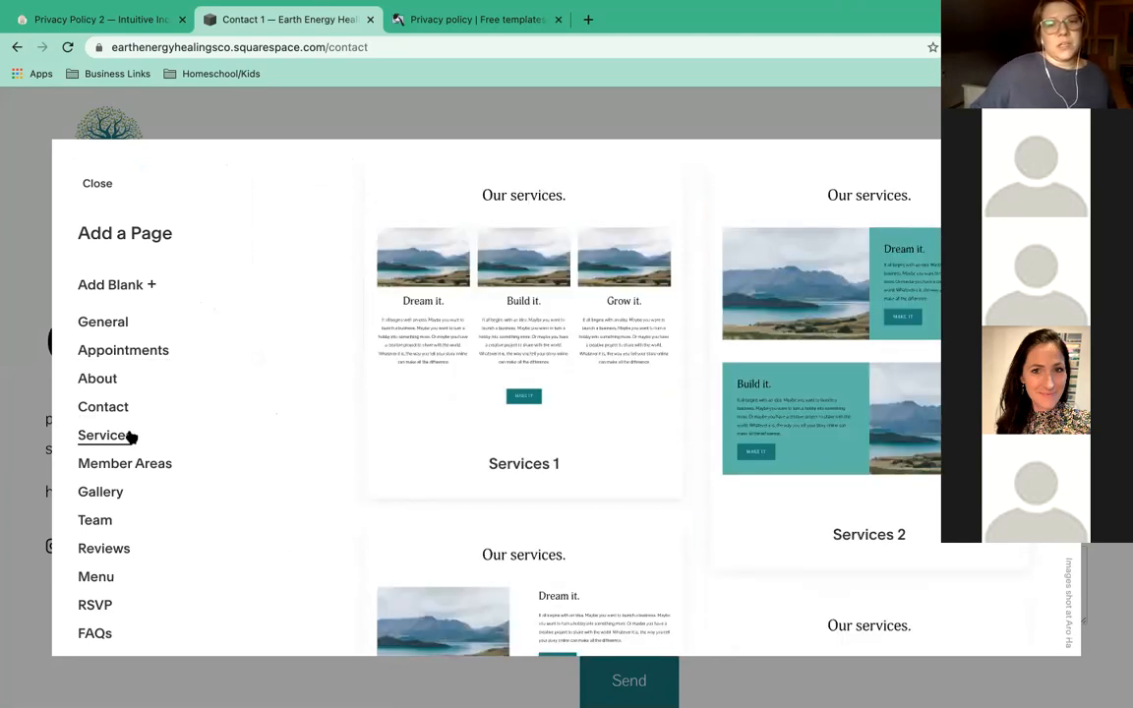
pyautogui.scroll(-1, 131, 435)
pyautogui.scroll(1, 132, 434)
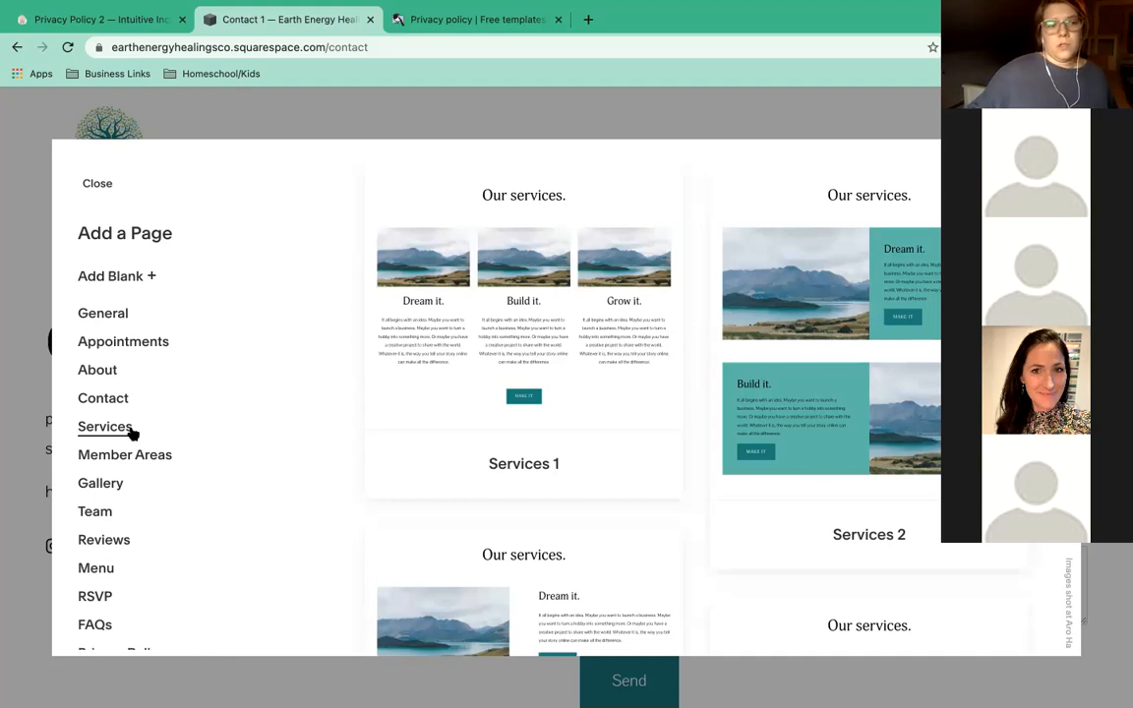
pyautogui.click(116, 341)
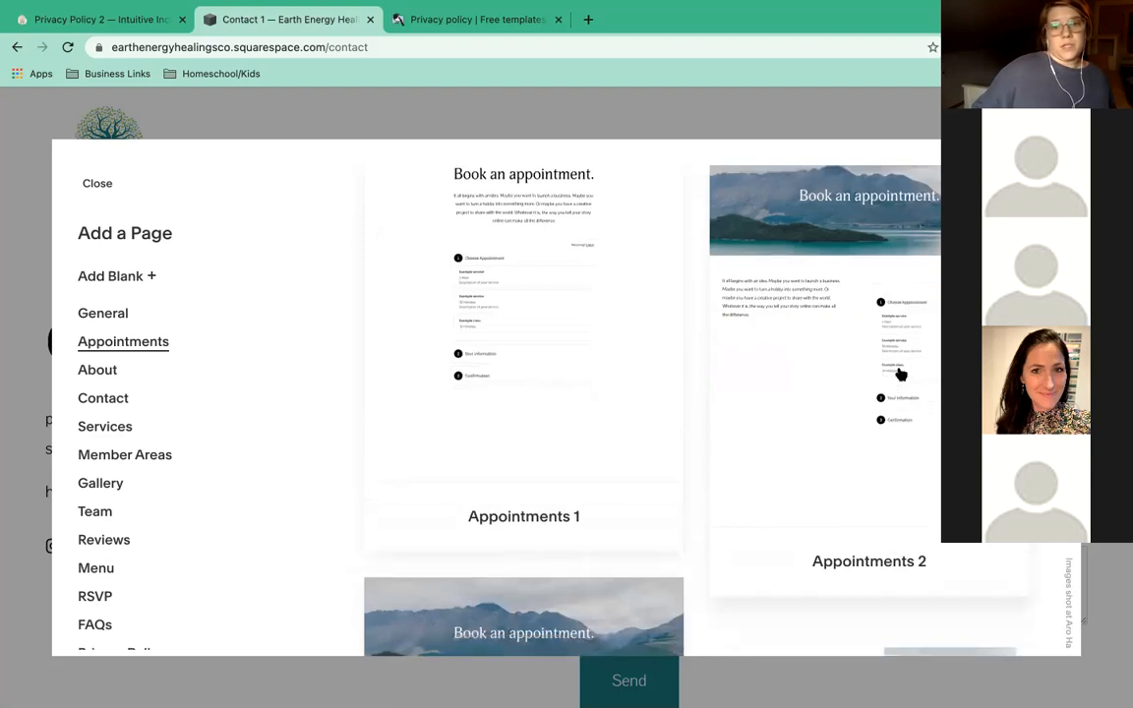
pyautogui.scroll(-3, 900, 374)
pyautogui.scroll(-4, 636, 459)
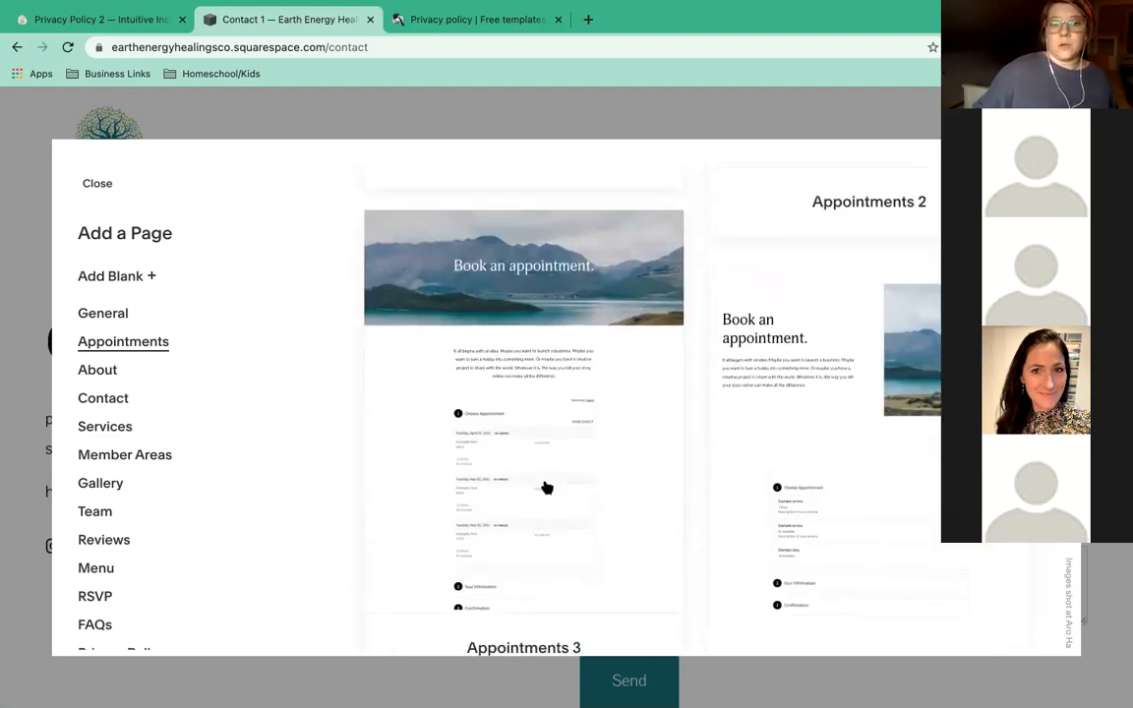
pyautogui.scroll(2, 547, 486)
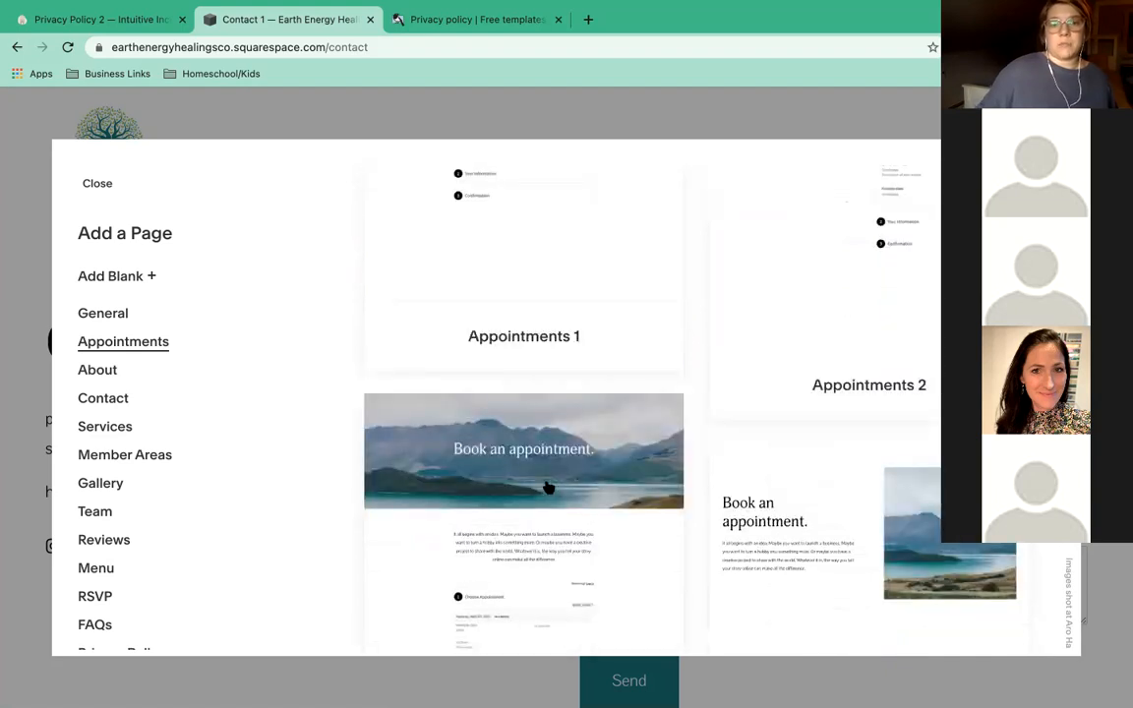
pyautogui.scroll(2, 547, 487)
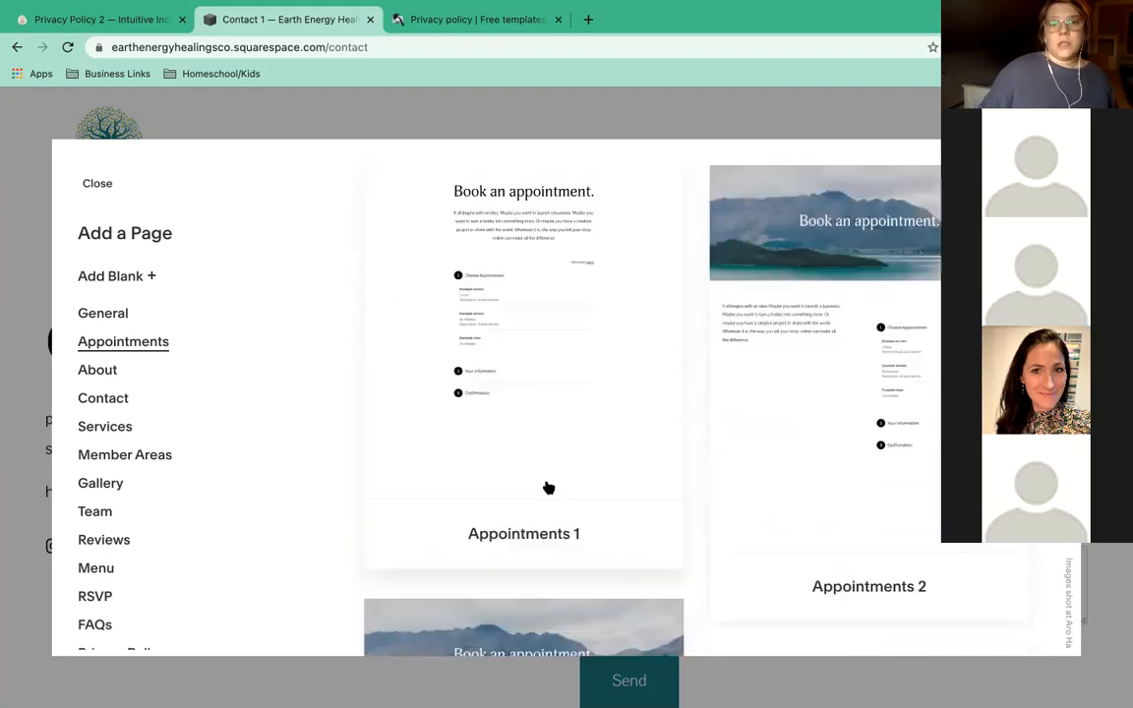
# Compare the Services layouts with Appointments once more, then leave the dialog with Escape.
pyautogui.click(115, 426)
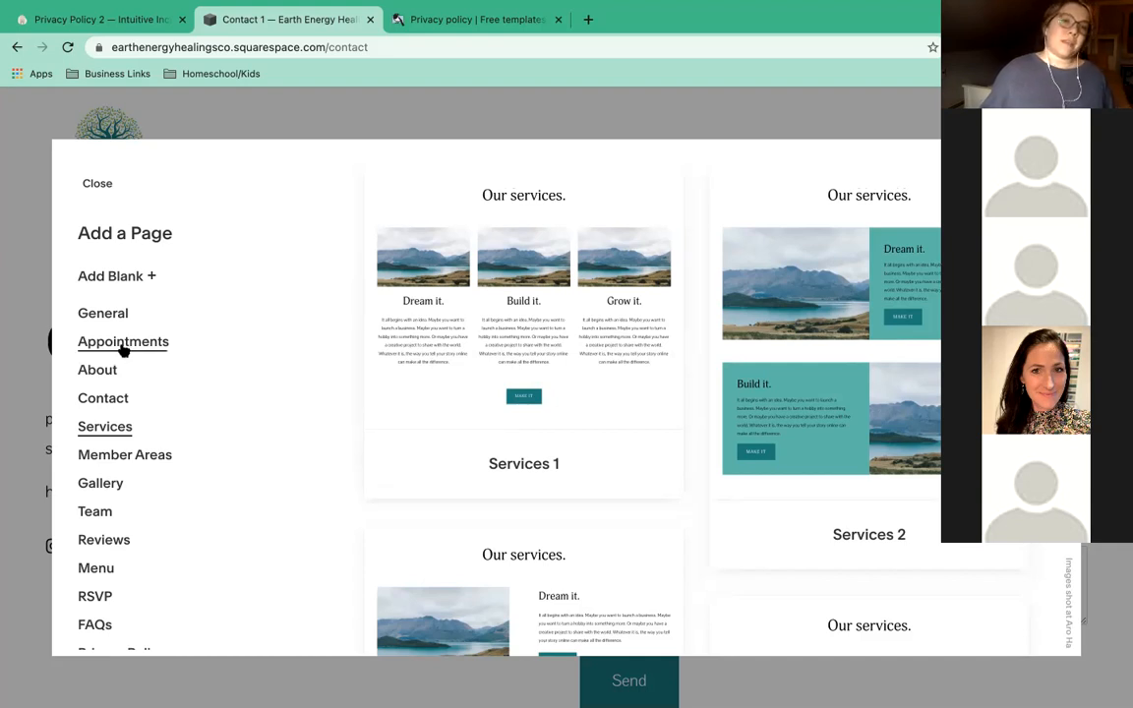
pyautogui.scroll(1, 123, 350)
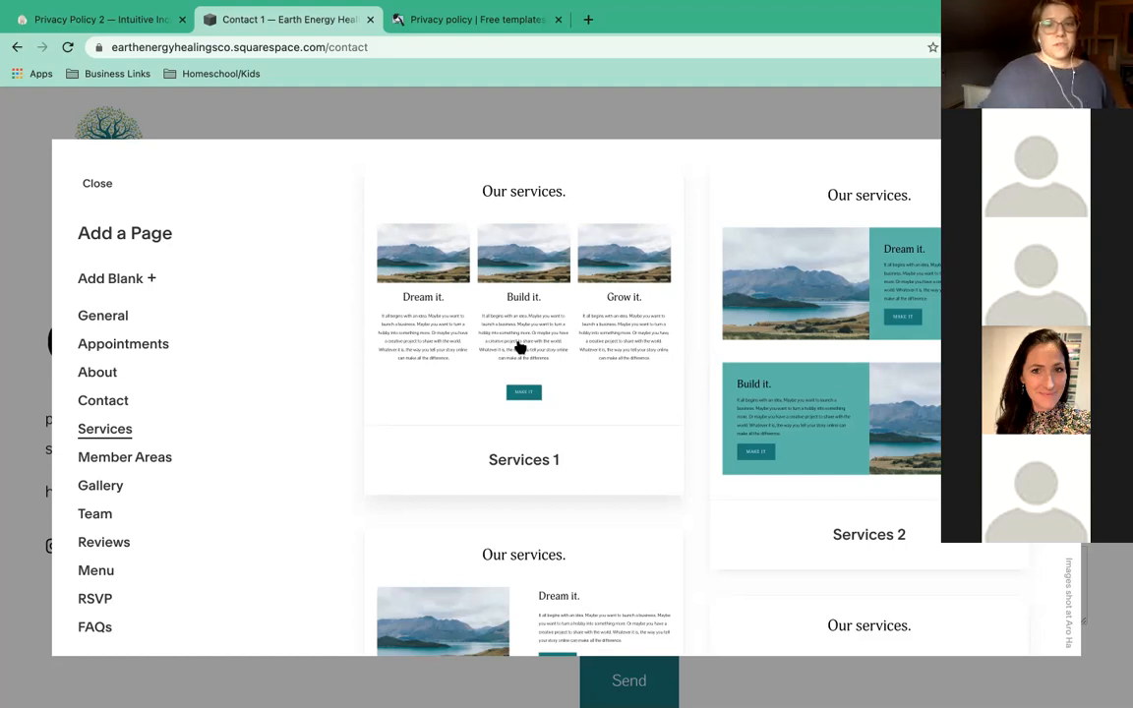
pyautogui.click(123, 346)
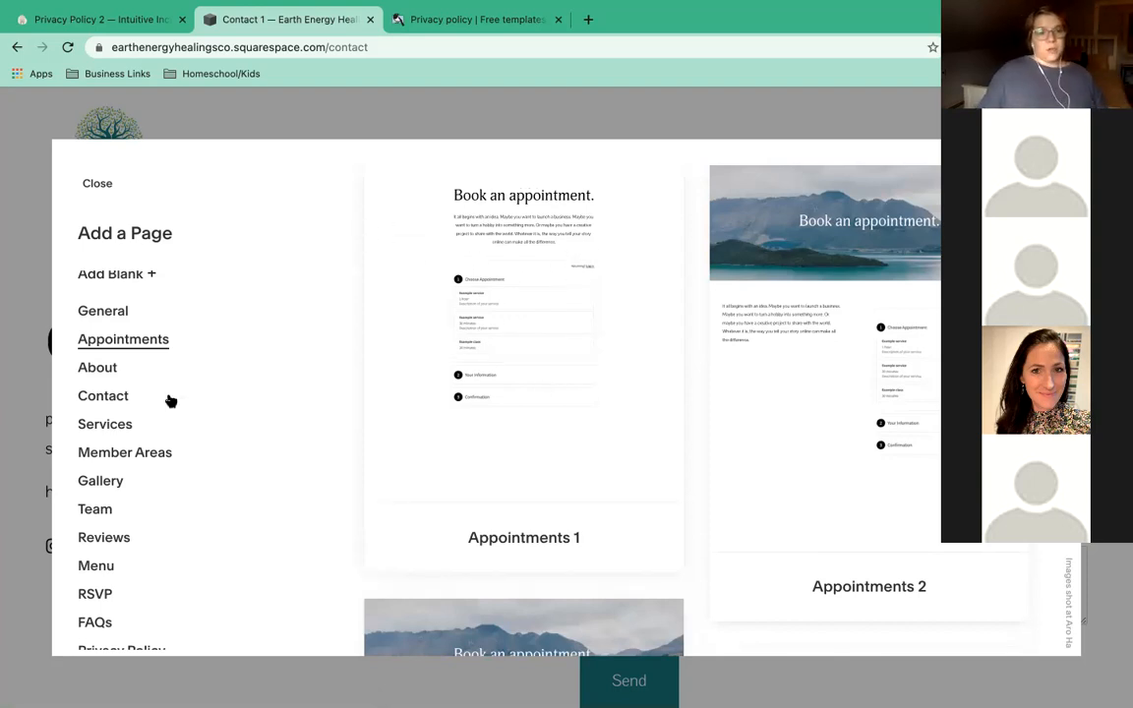
pyautogui.click(99, 423)
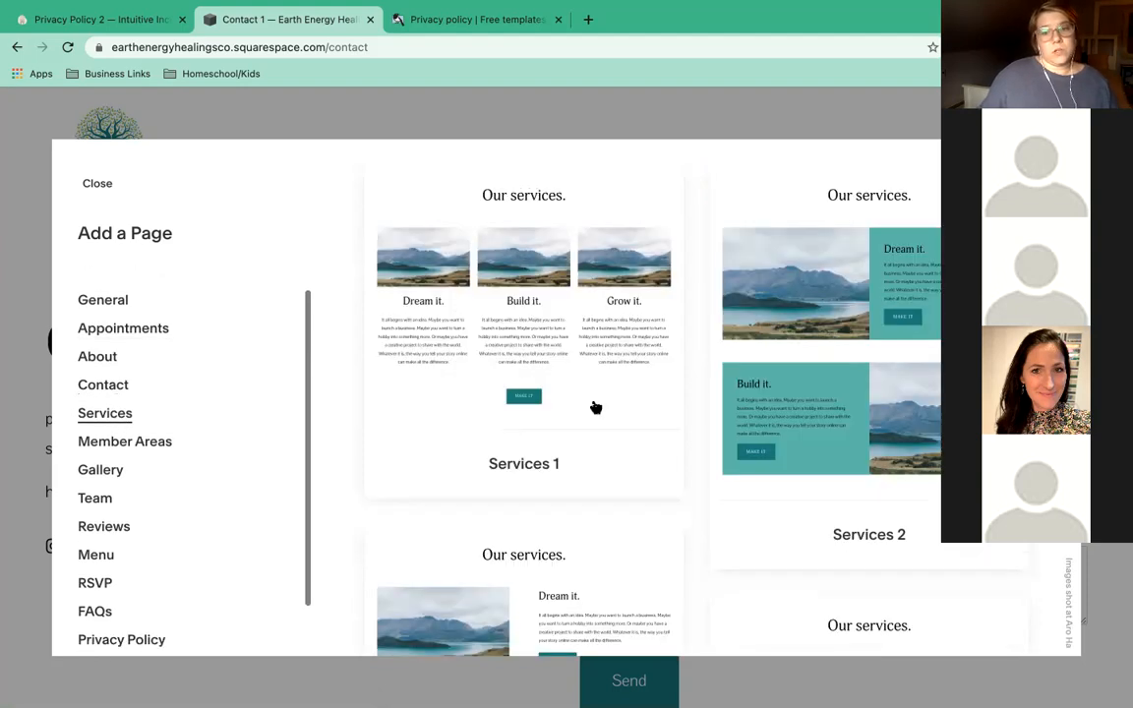
pyautogui.scroll(-3, 747, 422)
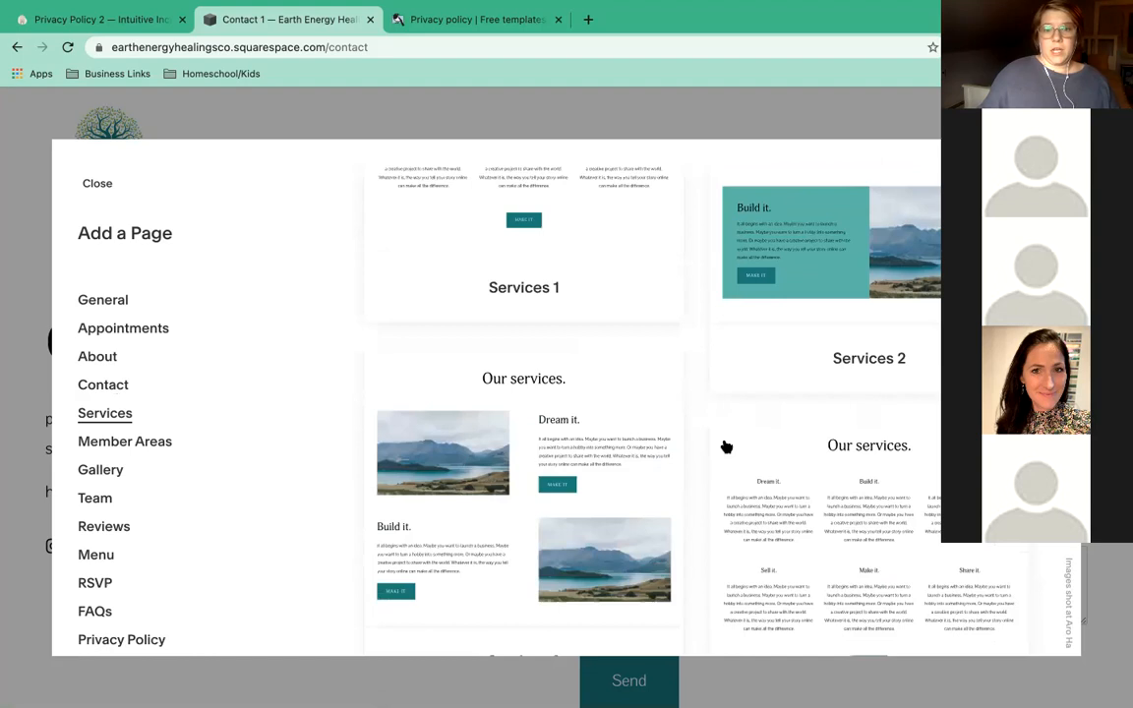
pyautogui.scroll(3, 801, 332)
pyautogui.press('Escape')
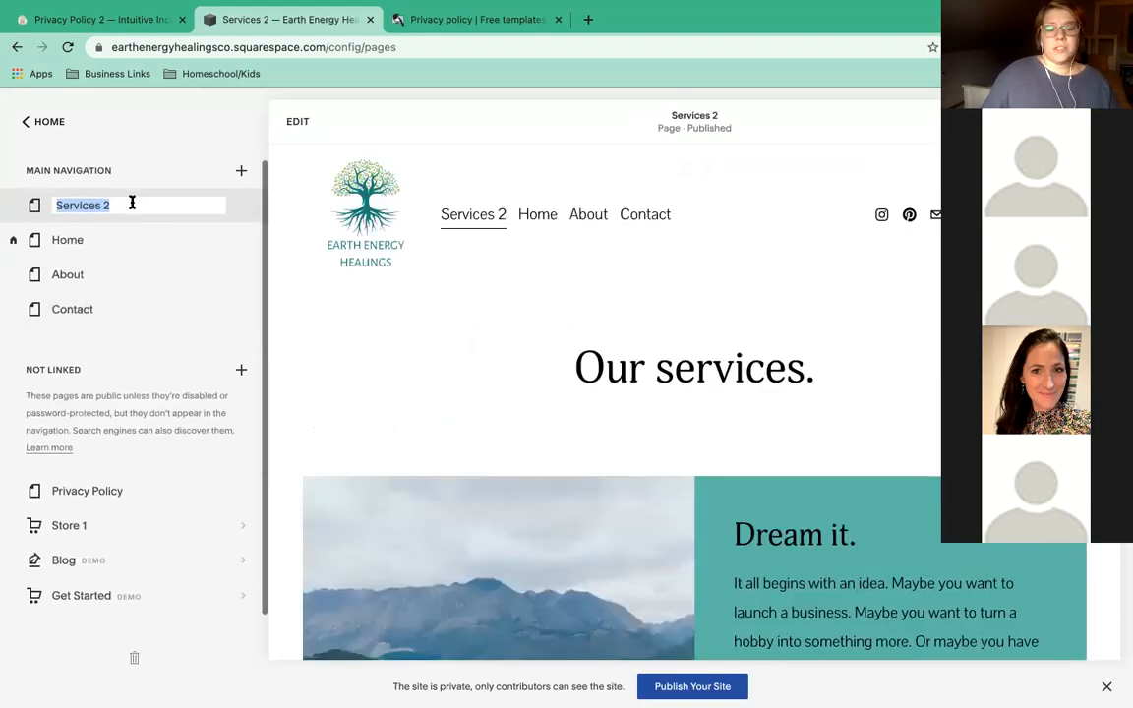
# Rename the 'Services 2' page to 'Services'.
pyautogui.scroll(-5, 482, 379)
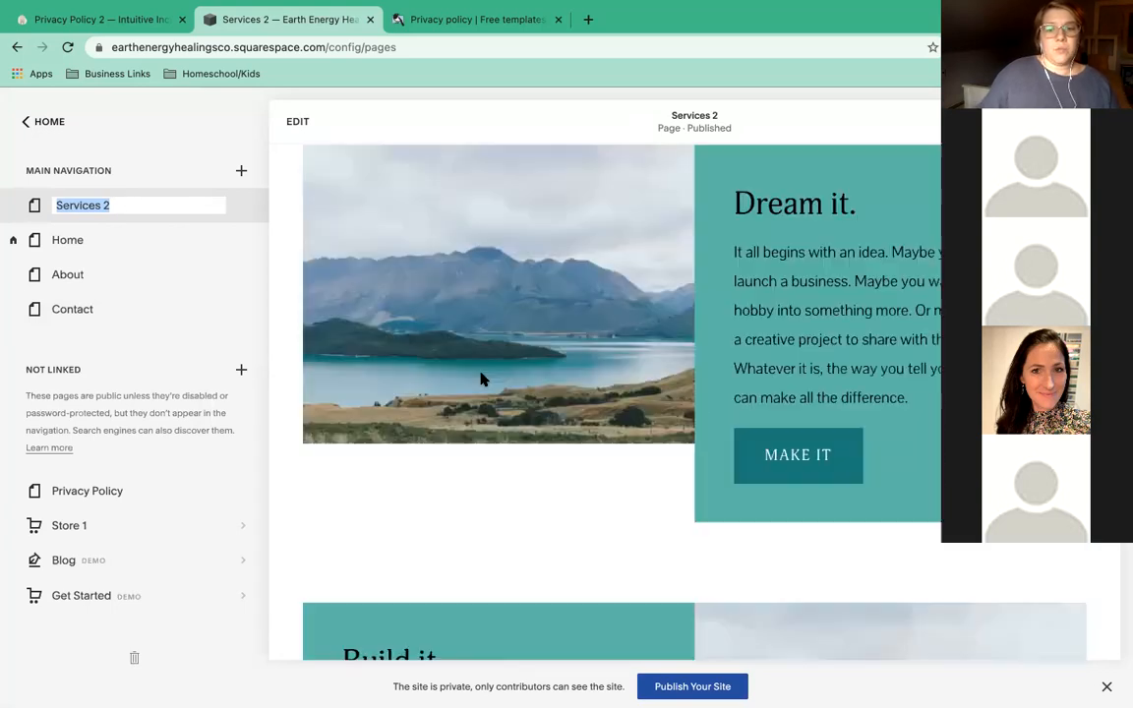
pyautogui.scroll(-6, 482, 378)
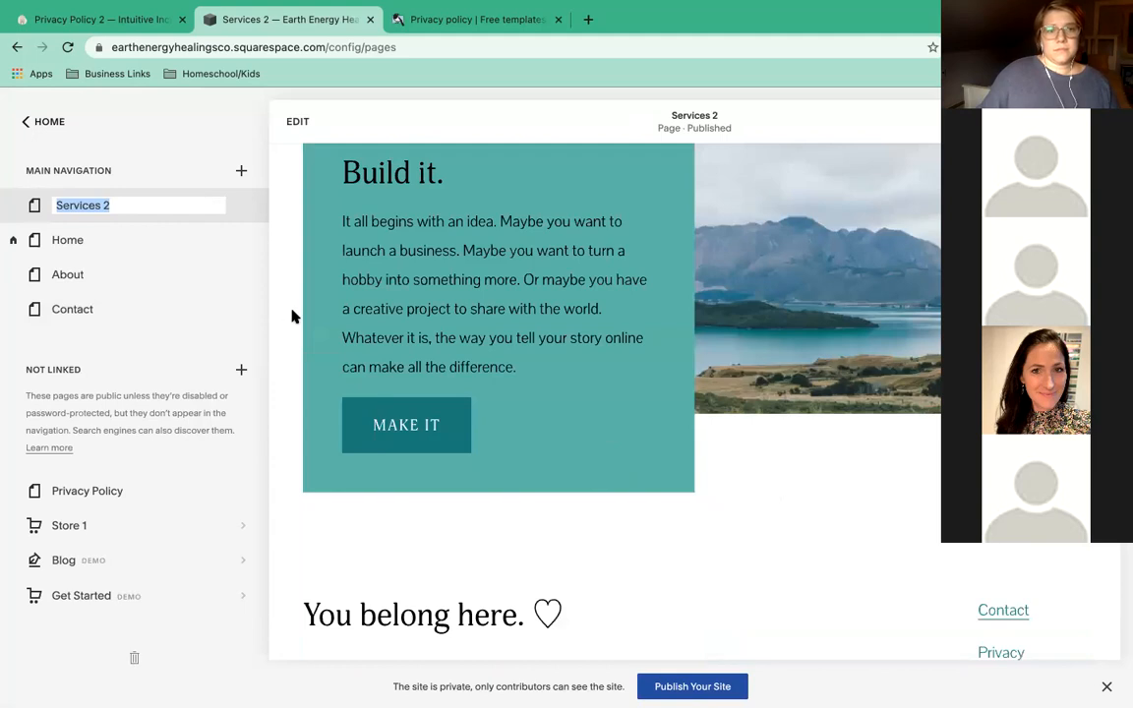
pyautogui.scroll(5, 388, 317)
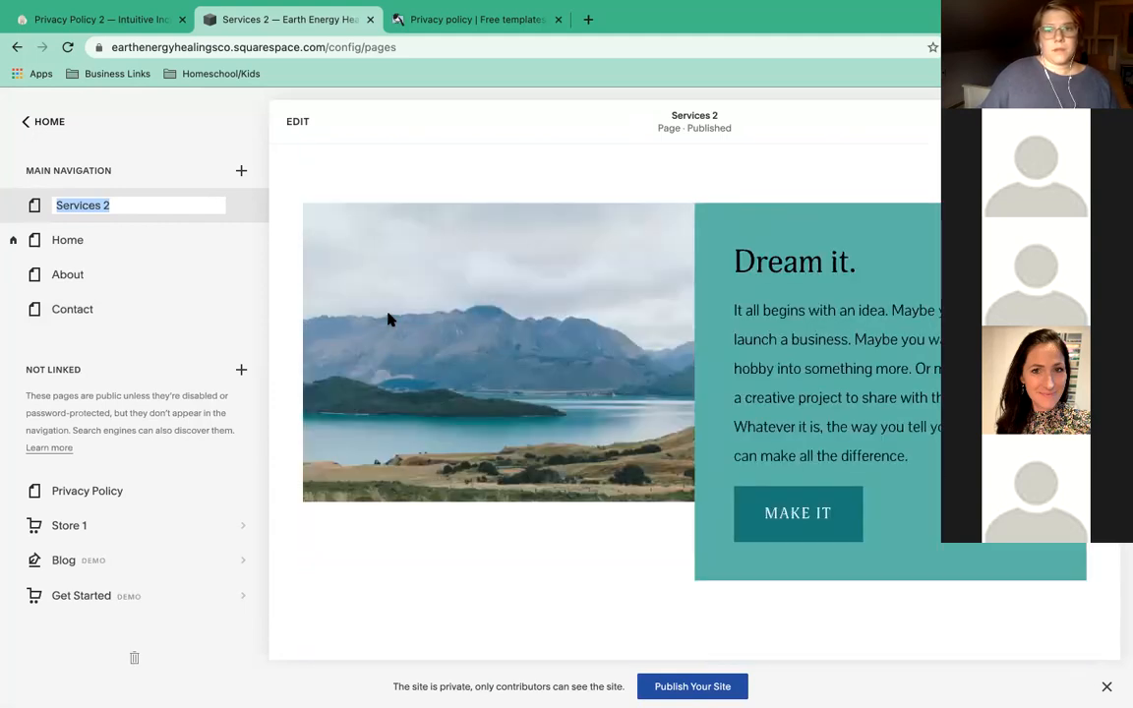
pyautogui.scroll(3, 387, 319)
pyautogui.scroll(-4, 387, 318)
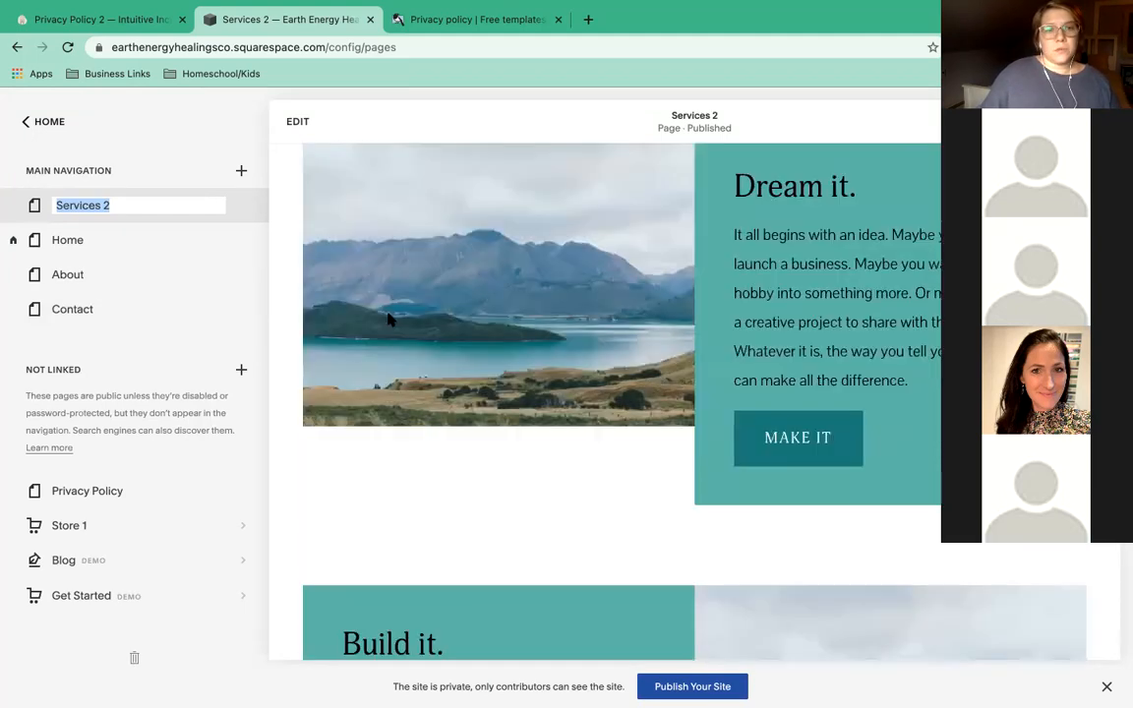
pyautogui.scroll(-6, 387, 319)
pyautogui.scroll(9, 387, 318)
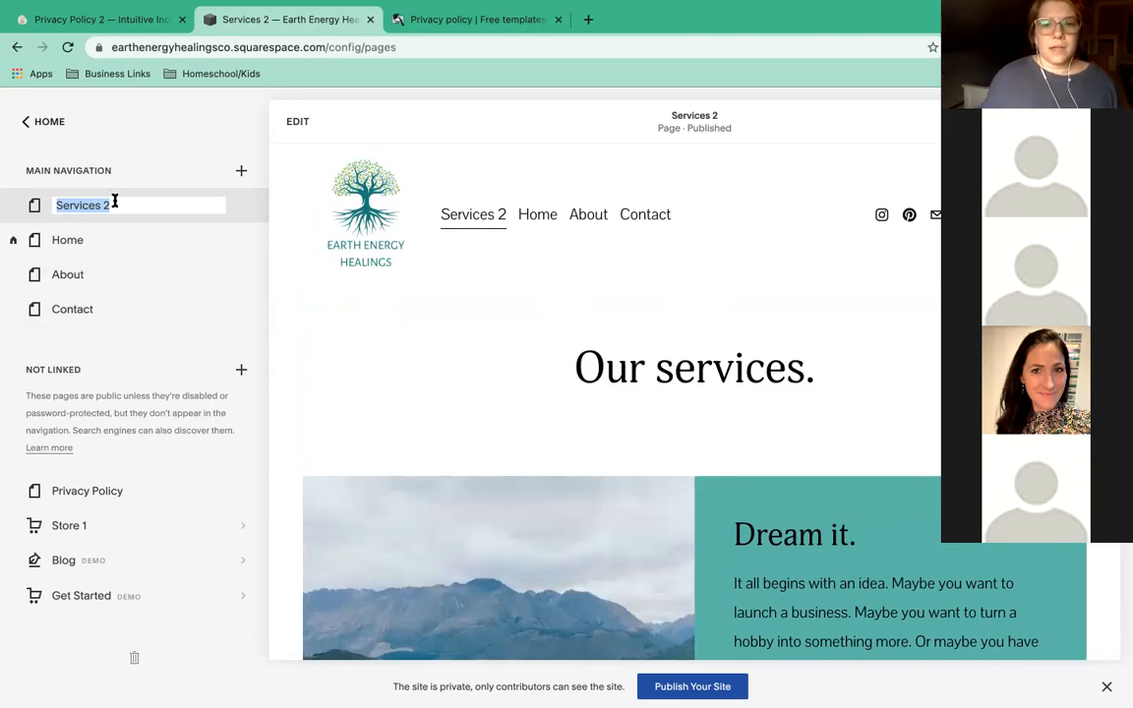
pyautogui.scroll(-2, 703, 443)
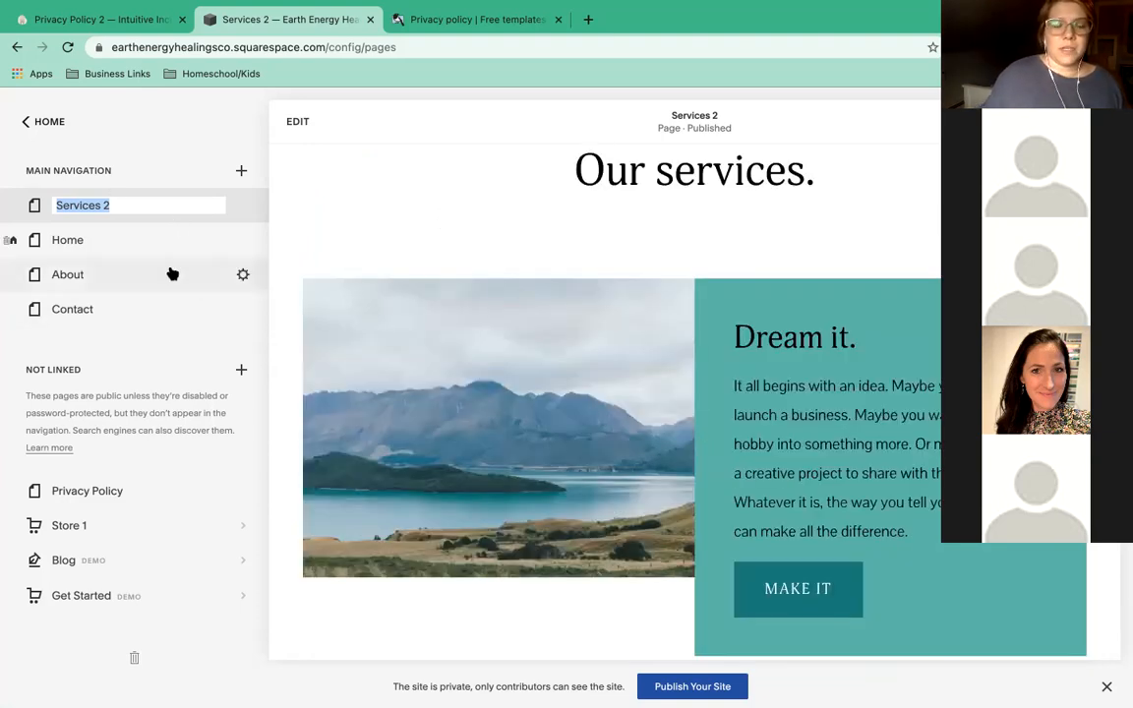
pyautogui.moveTo(145, 201); pyautogui.dragTo(82, 206)
pyautogui.click(172, 204)
pyautogui.press('BackSpace')
pyautogui.press('BackSpace')
pyautogui.press('Return')
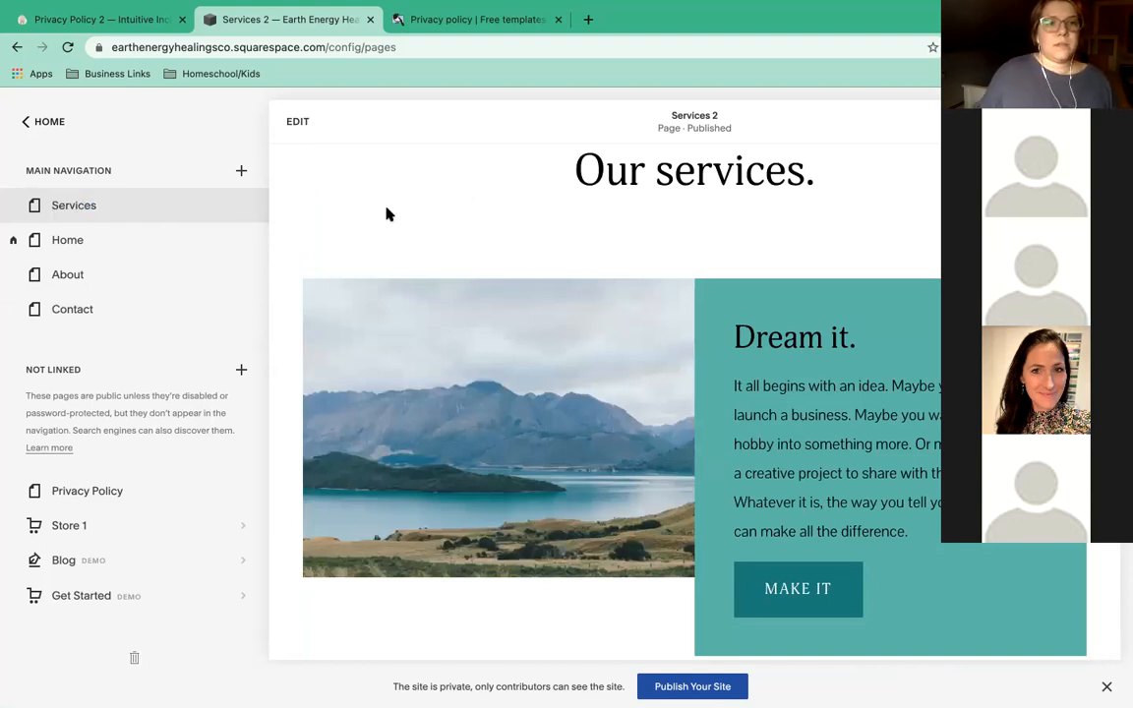
# Check the Services page settings, then move the page below About in Main Navigation.
pyautogui.click(241, 208)
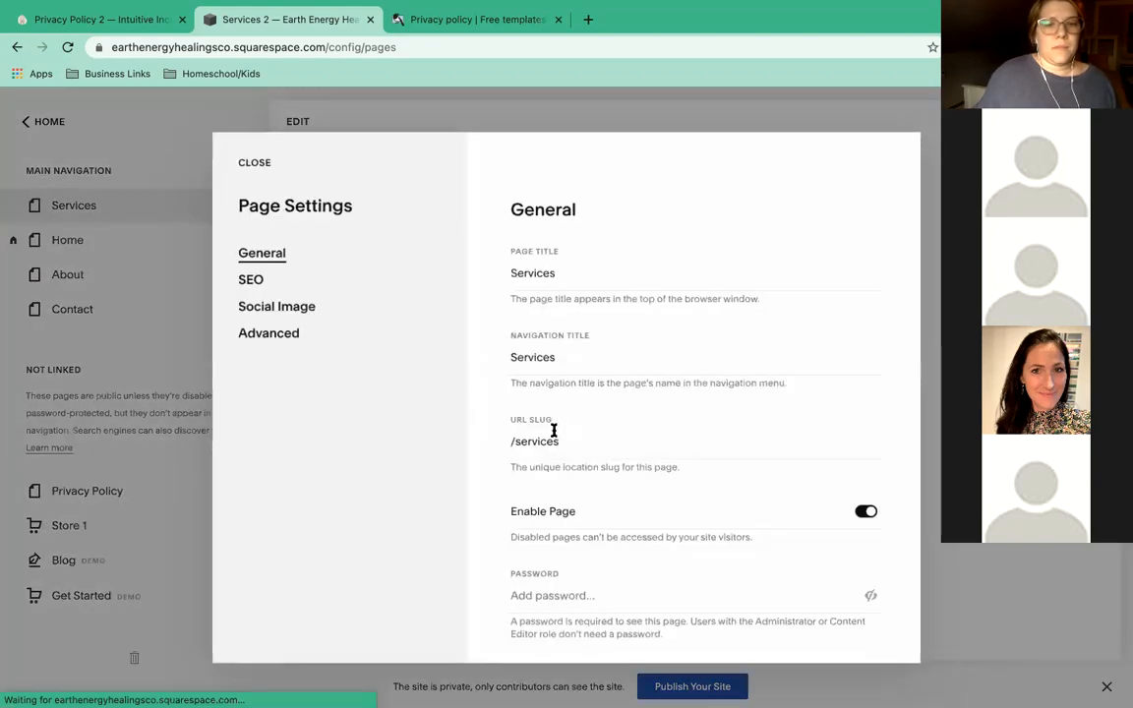
pyautogui.scroll(-3, 556, 428)
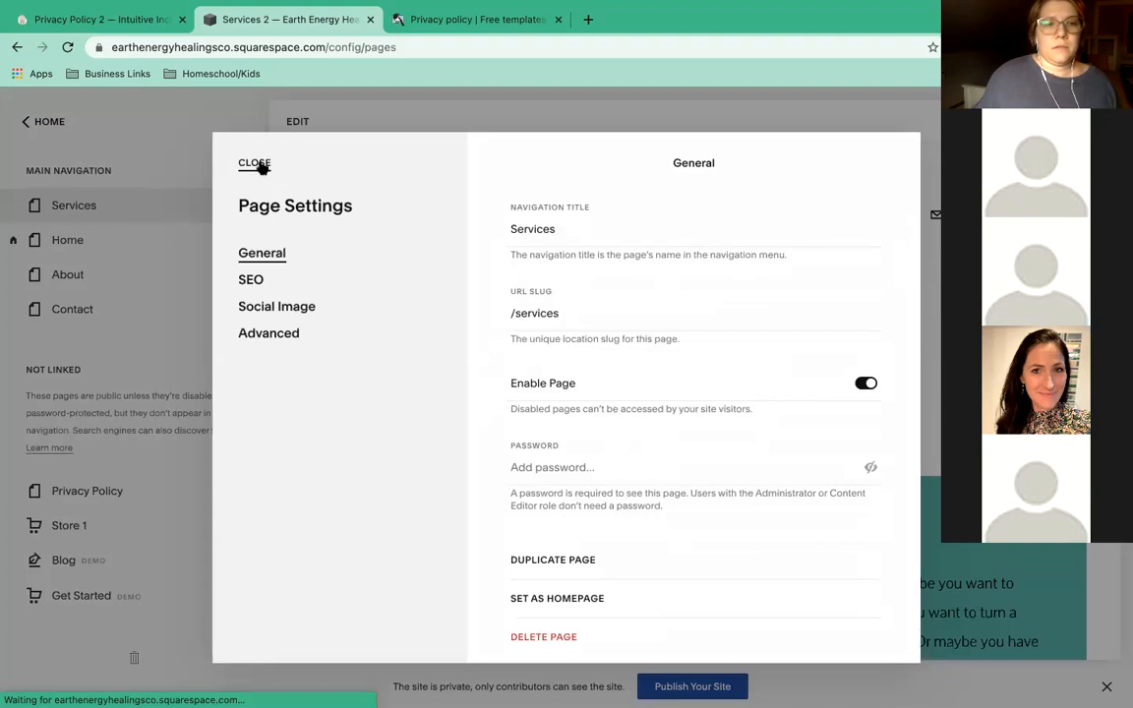
pyautogui.click(264, 167)
pyautogui.moveTo(112, 260); pyautogui.dragTo(104, 293)
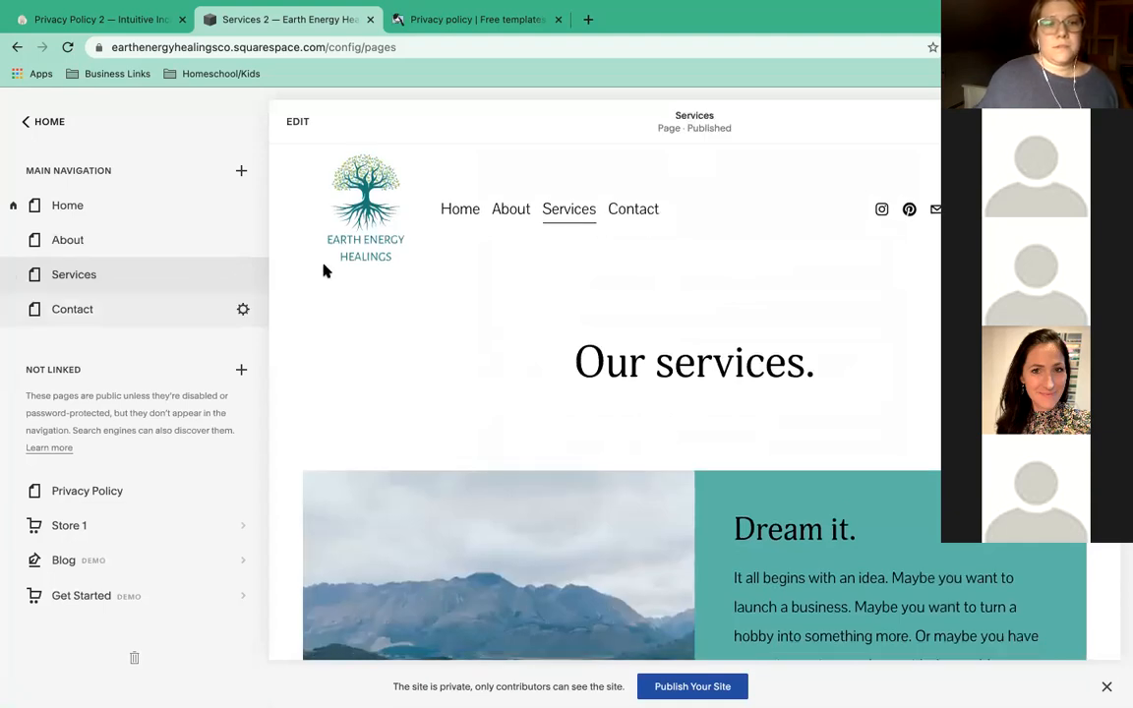
# Retitle the page heading to 'Services' and the first section heading to 'Energy Readings'.
pyautogui.click(297, 121)
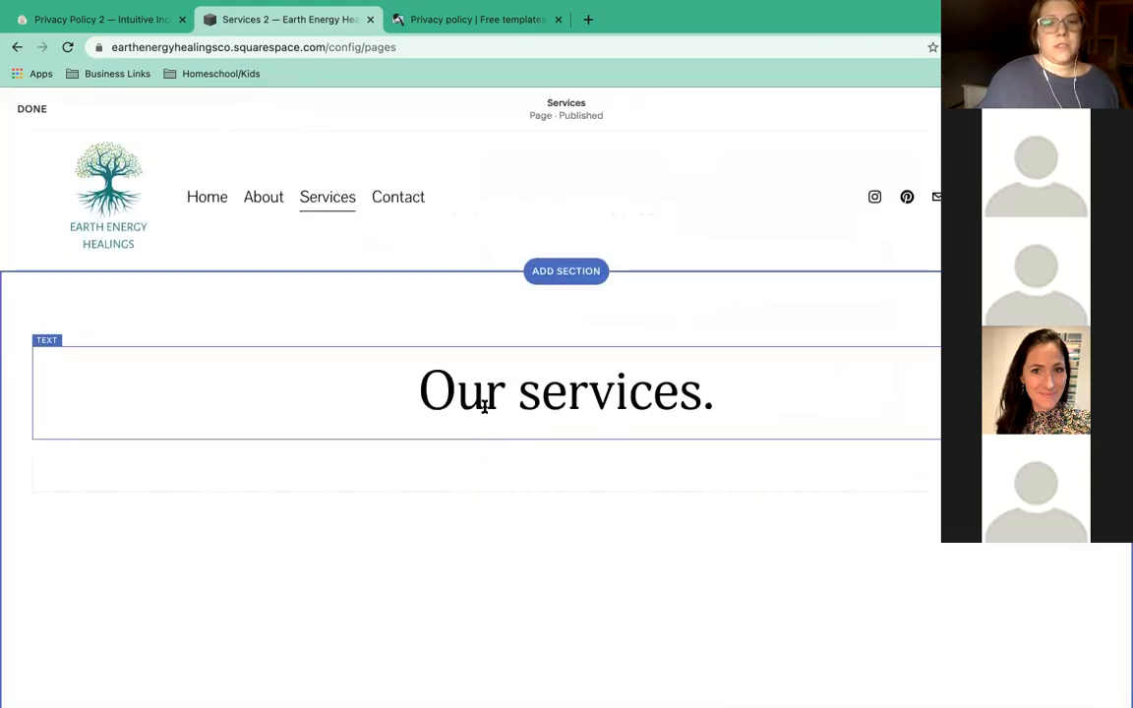
pyautogui.tripleClick(483, 403)
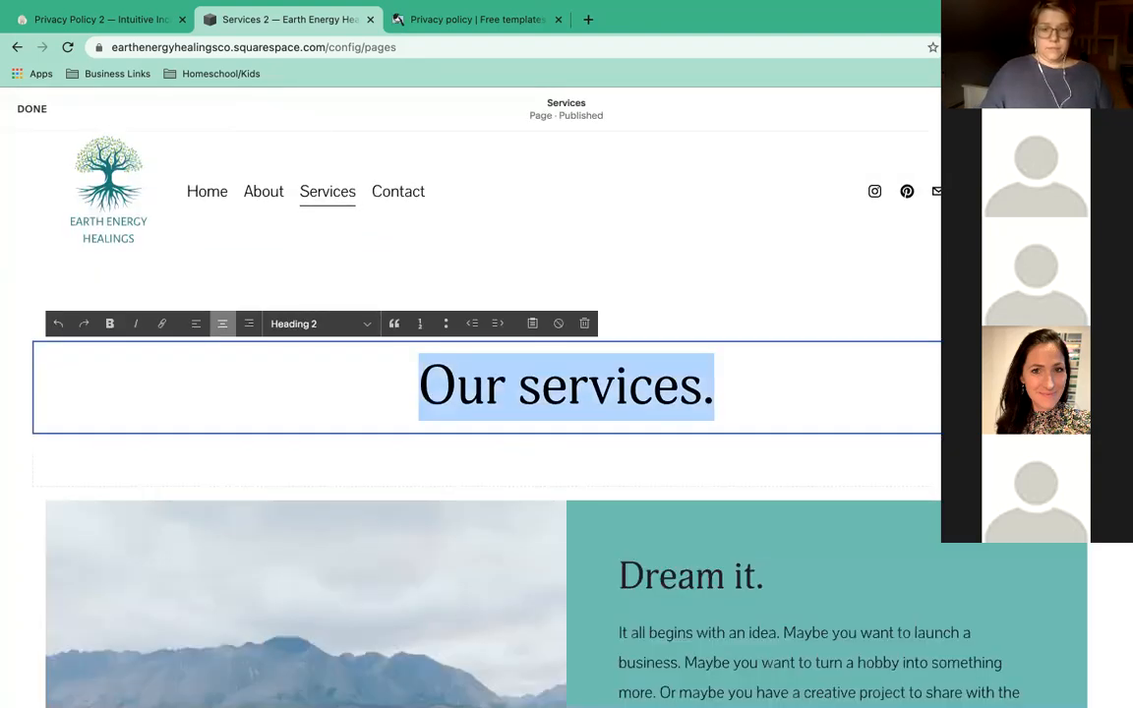
pyautogui.write('Services')
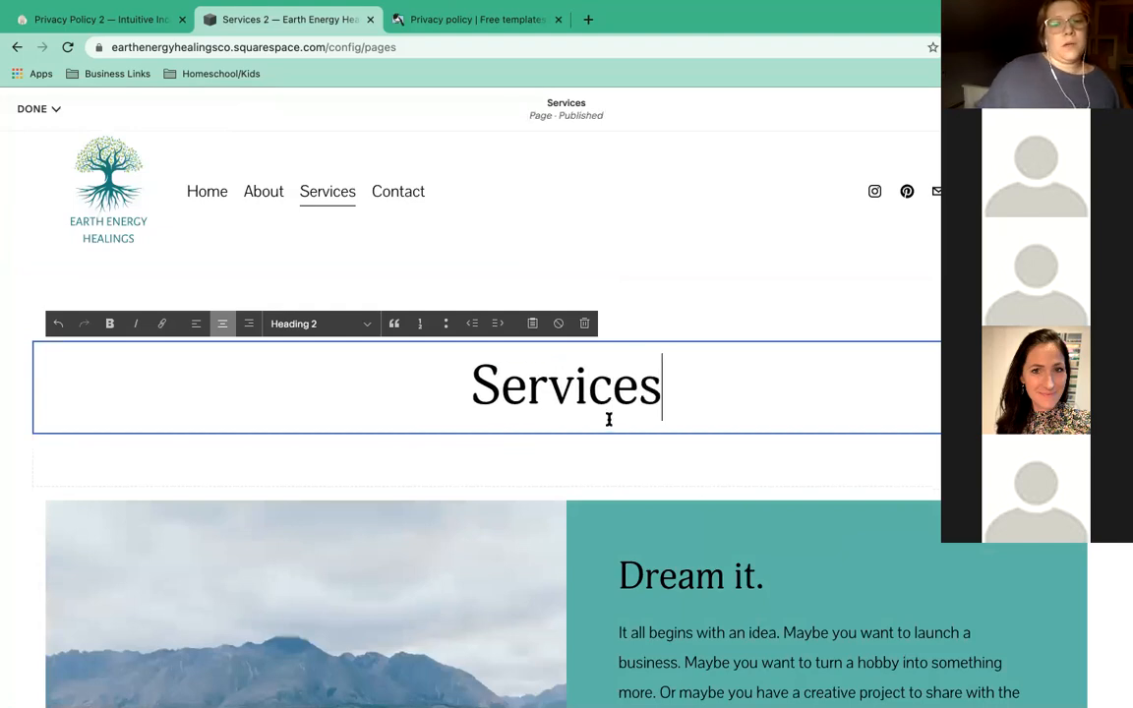
pyautogui.scroll(-5, 606, 423)
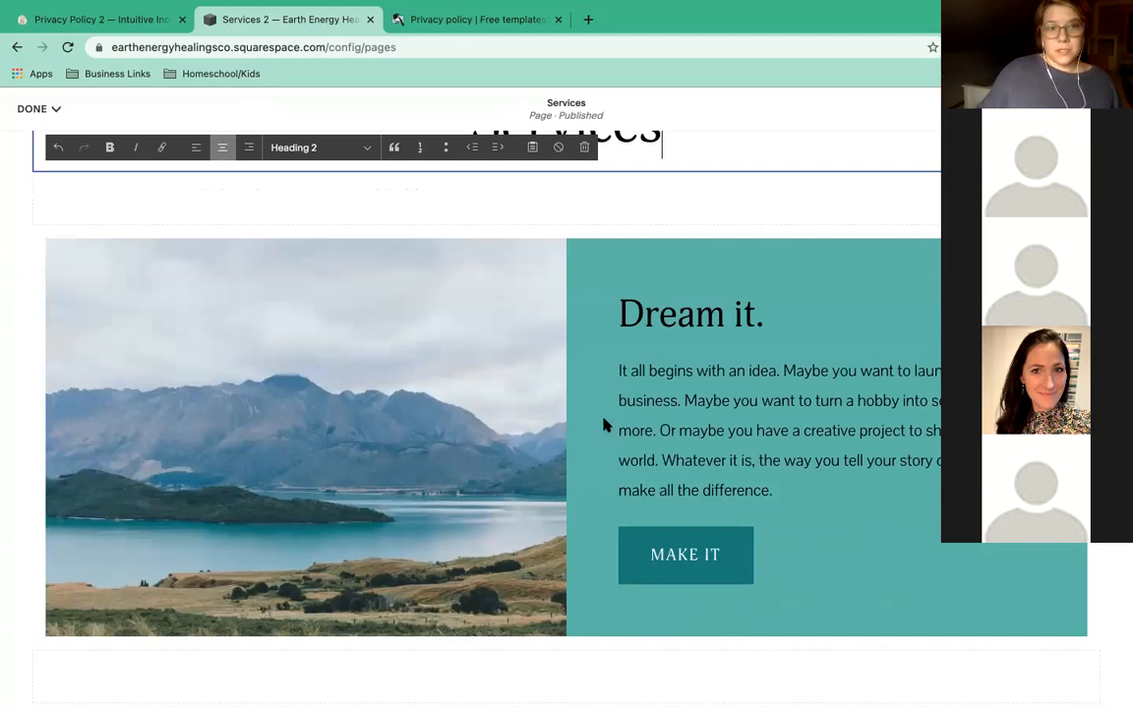
pyautogui.moveTo(763, 314); pyautogui.dragTo(620, 314)
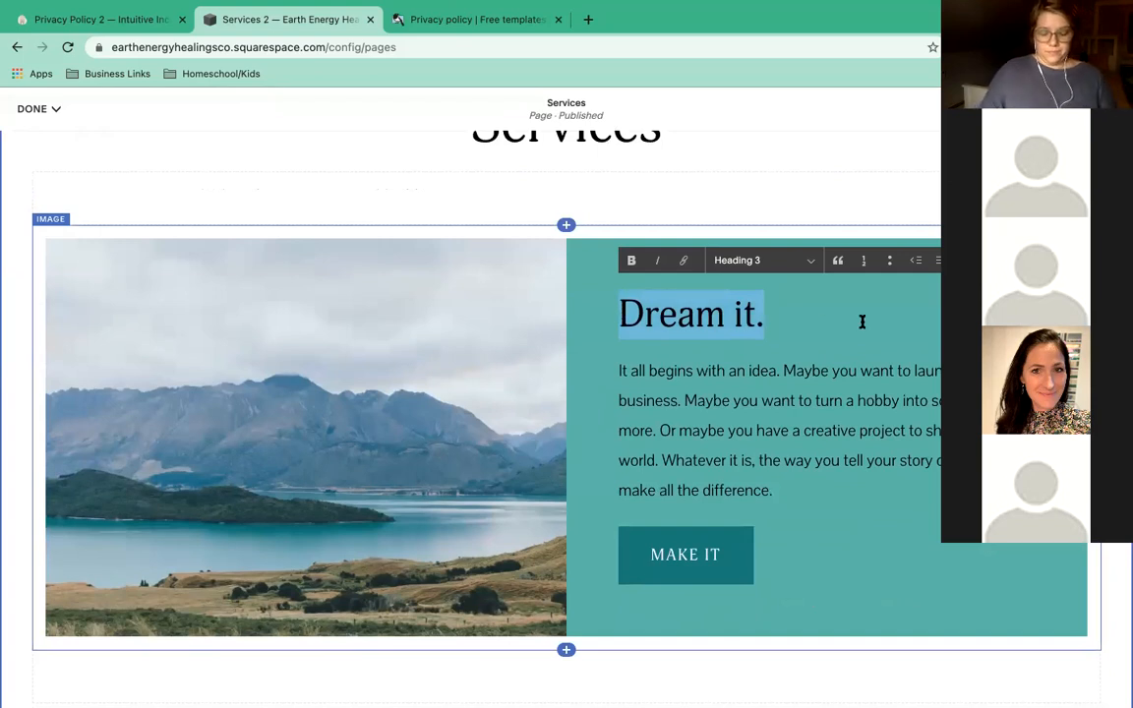
pyautogui.write('Energy Readings')
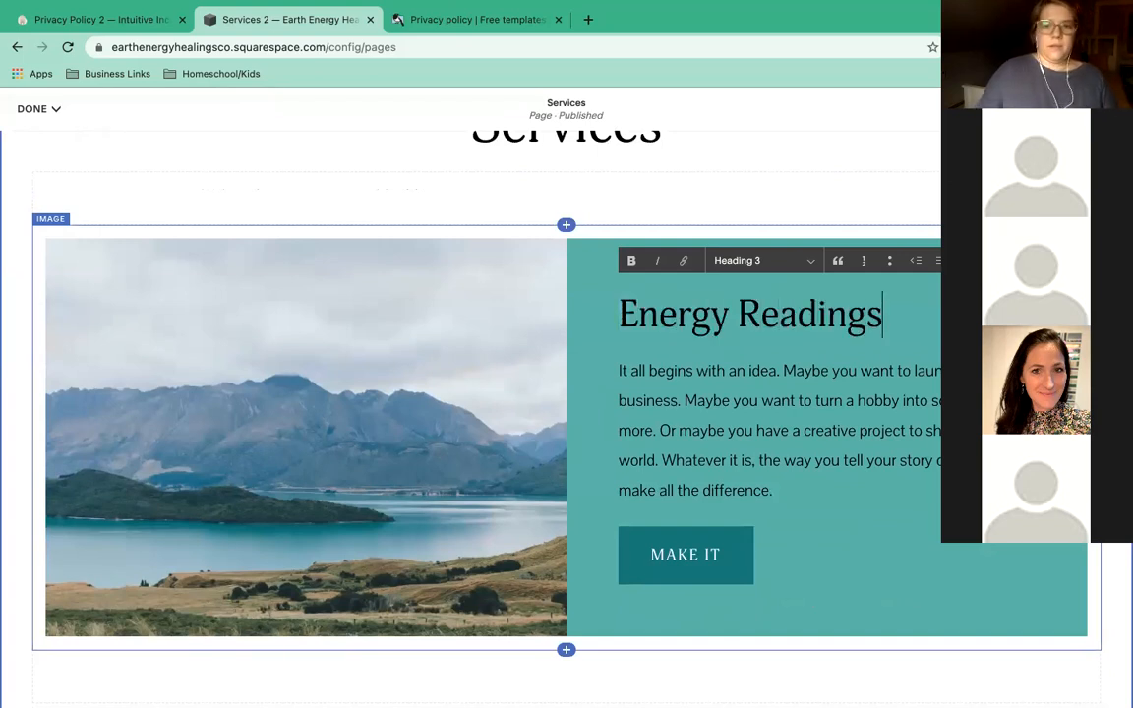
# Replace the placeholder paragraph with '30 minute distance session where I connect with and'.
pyautogui.click(791, 490)
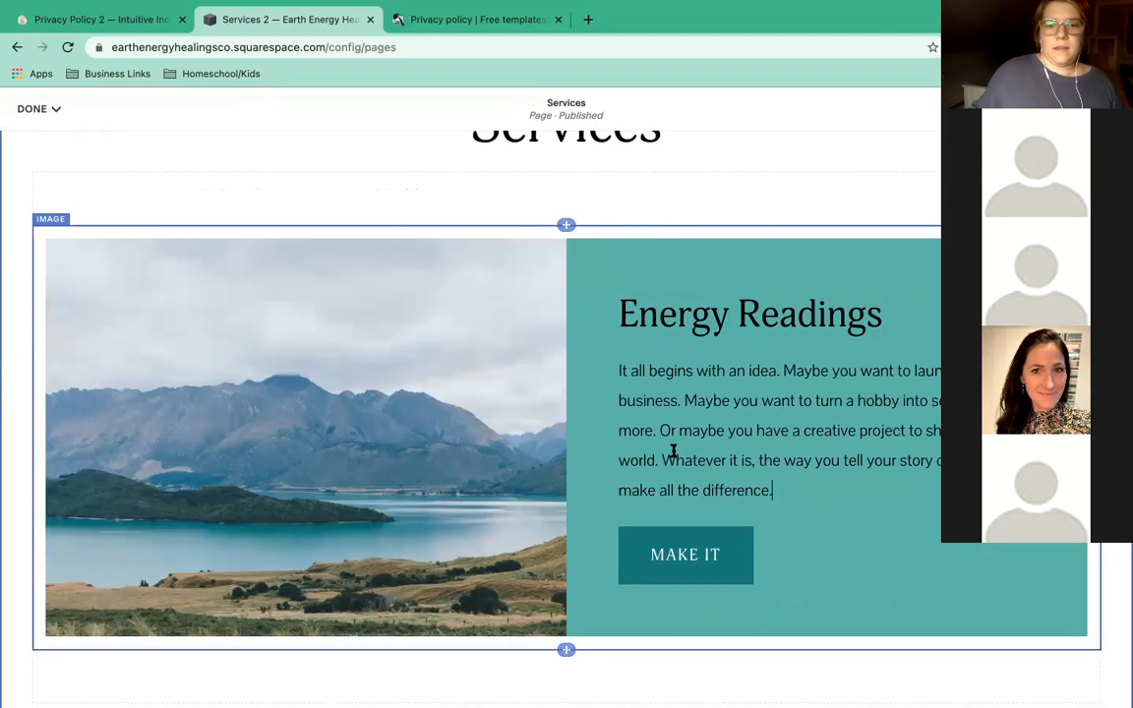
pyautogui.keyDown('shift'); pyautogui.click(621, 371); pyautogui.keyUp('shift')
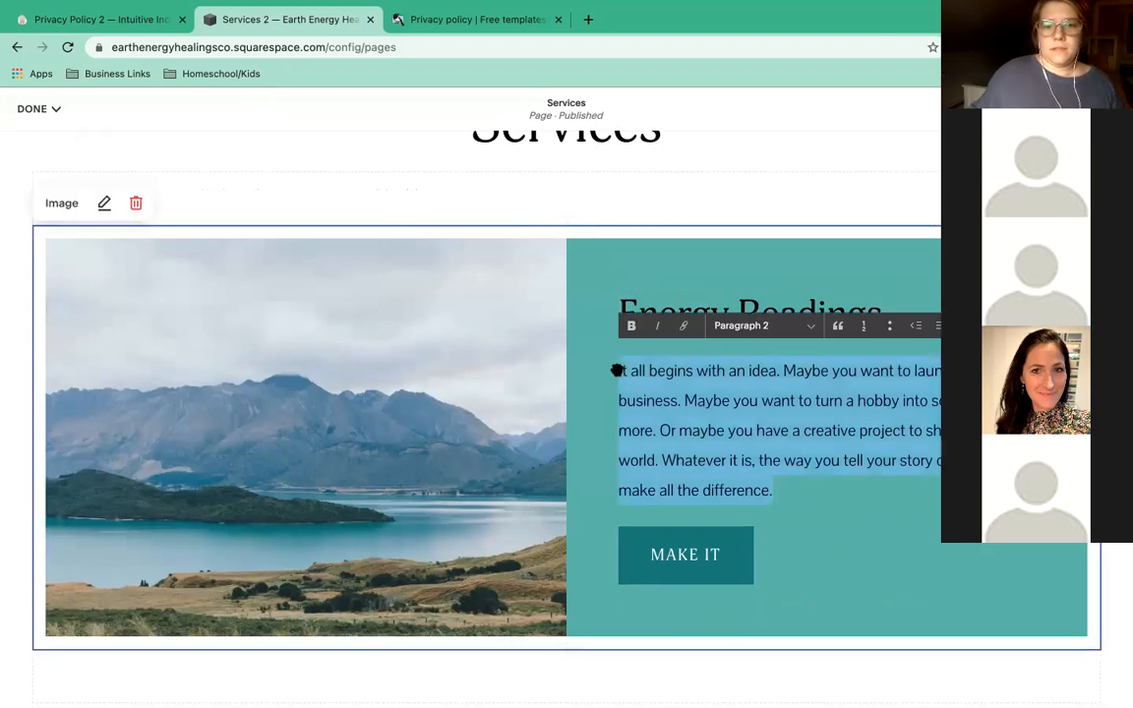
pyautogui.click(724, 397)
pyautogui.moveTo(777, 490); pyautogui.dragTo(622, 375)
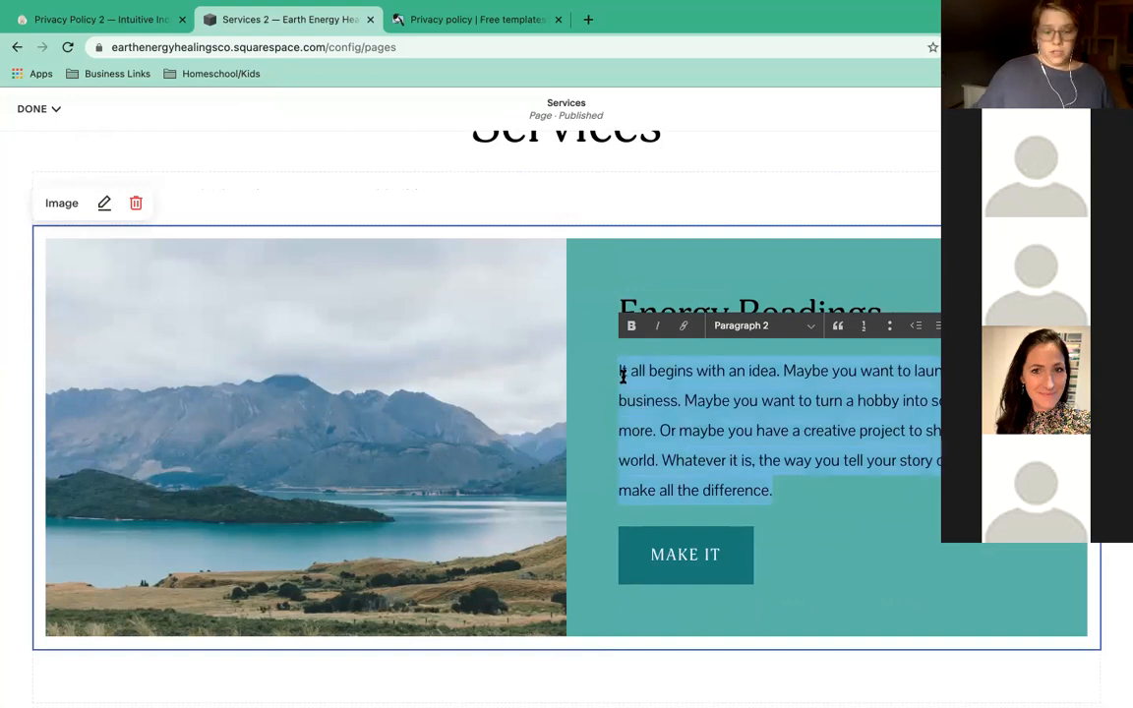
pyautogui.write('30 min')
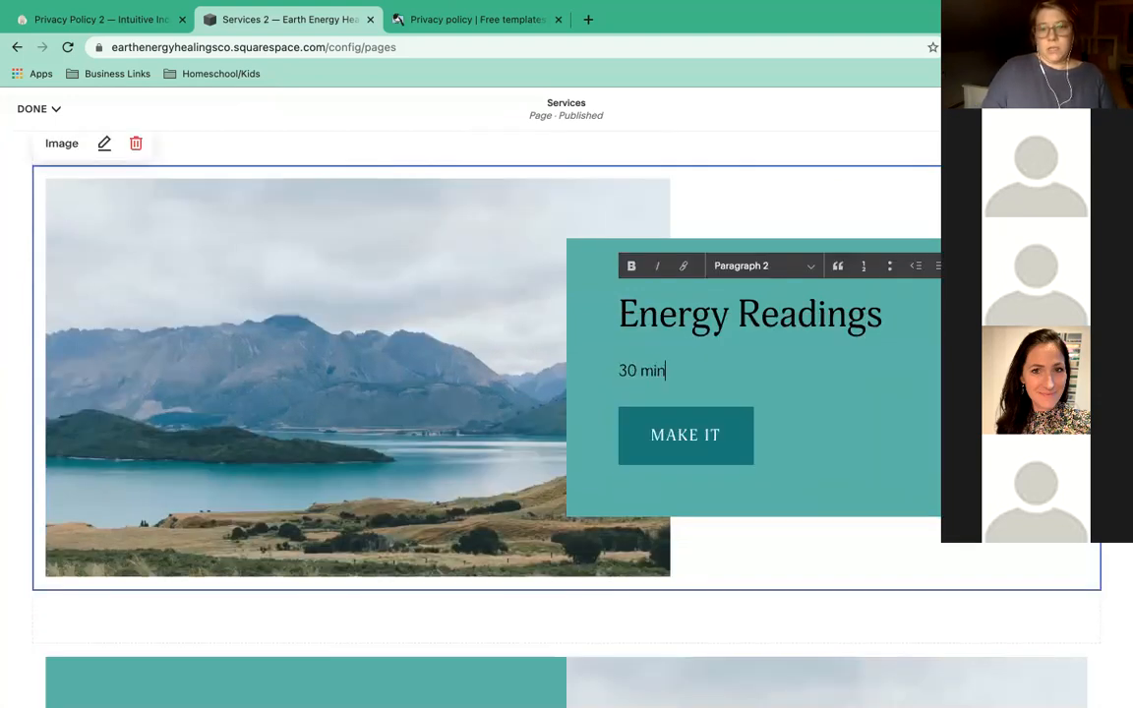
pyautogui.write('ute distance sessio')
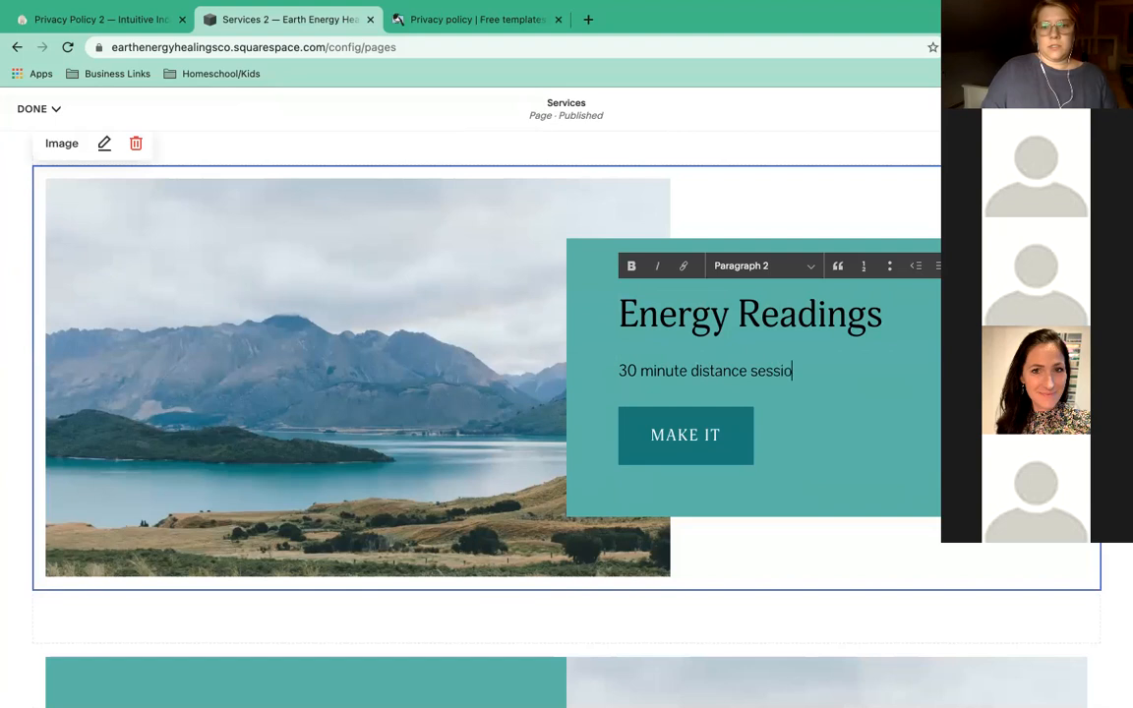
pyautogui.write('n where I connect wit')
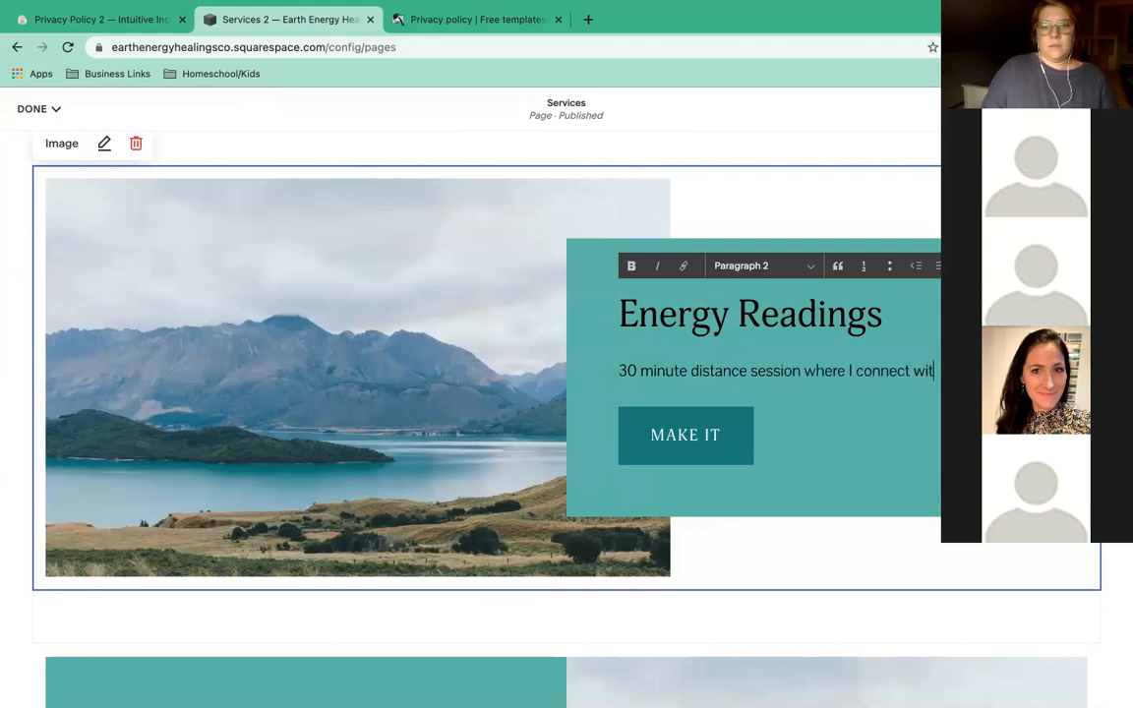
pyautogui.write('h and')
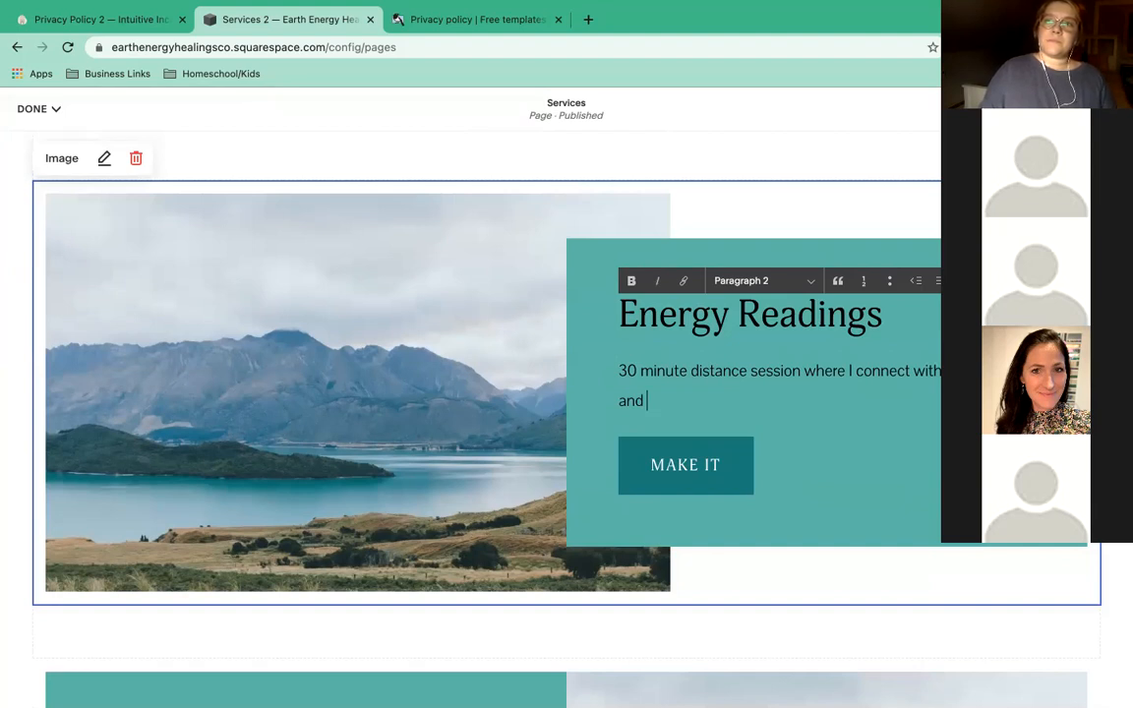
# Change the section heading from 'Energy Readings' to 'Chakra Healing'.
pyautogui.doubleClick(762, 323)
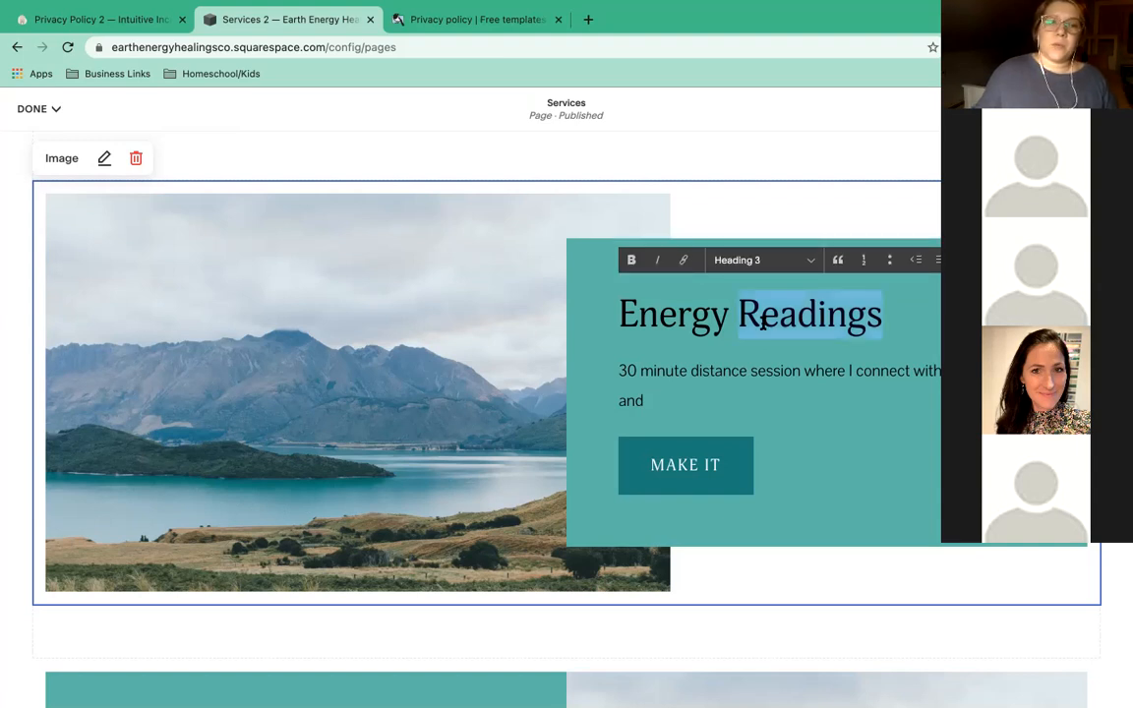
pyautogui.tripleClick(762, 323)
pyautogui.write('Cga')
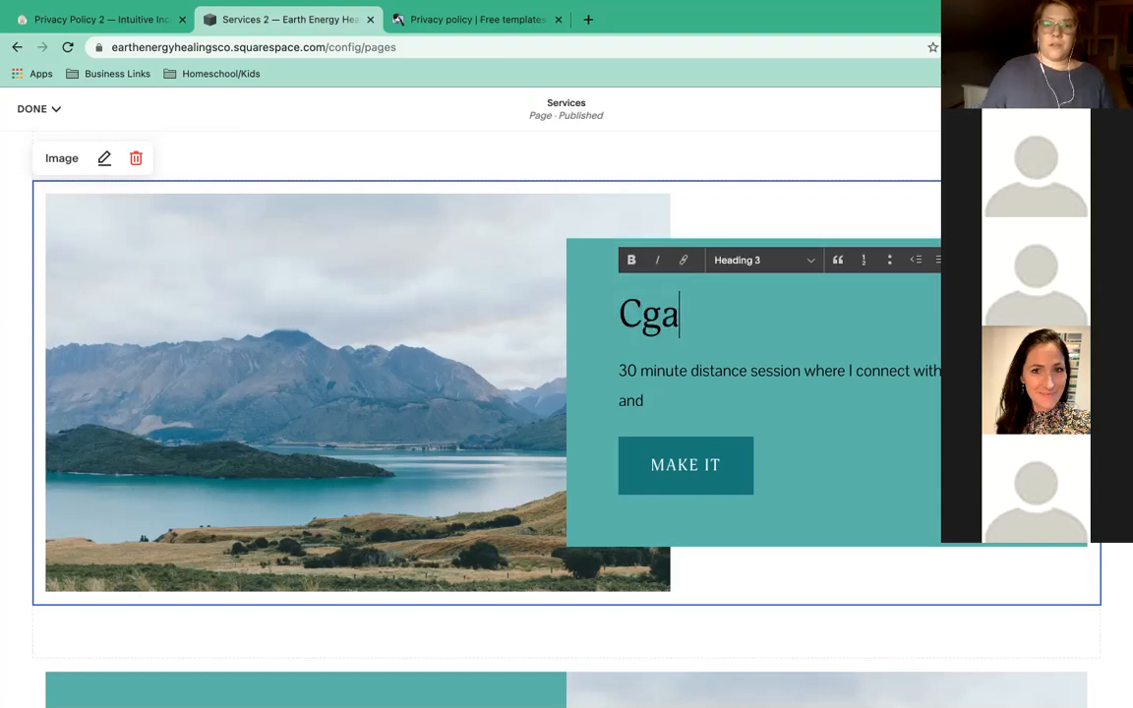
pyautogui.press('BackSpace')
pyautogui.press('BackSpace')
pyautogui.write('hakra Healing')
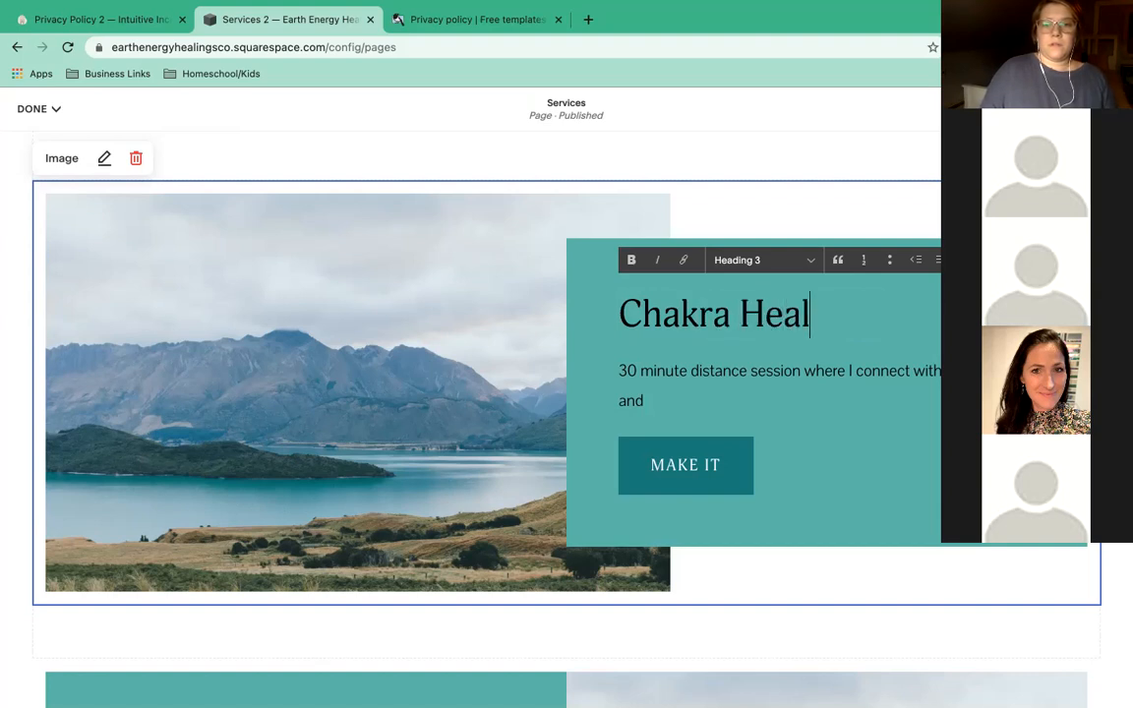
# Continue the description about reviewing and scanning energy centers and healing work guided by Spirit.
pyautogui.click(685, 385)
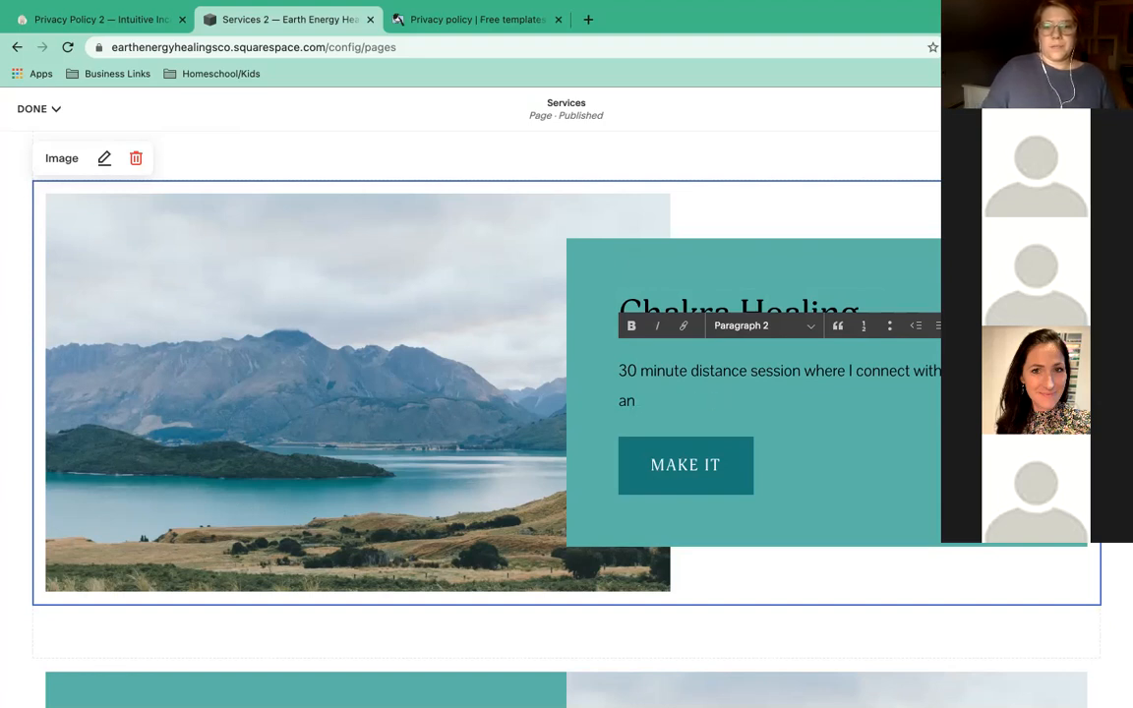
pyautogui.press('BackSpace')
pyautogui.press('BackSpace')
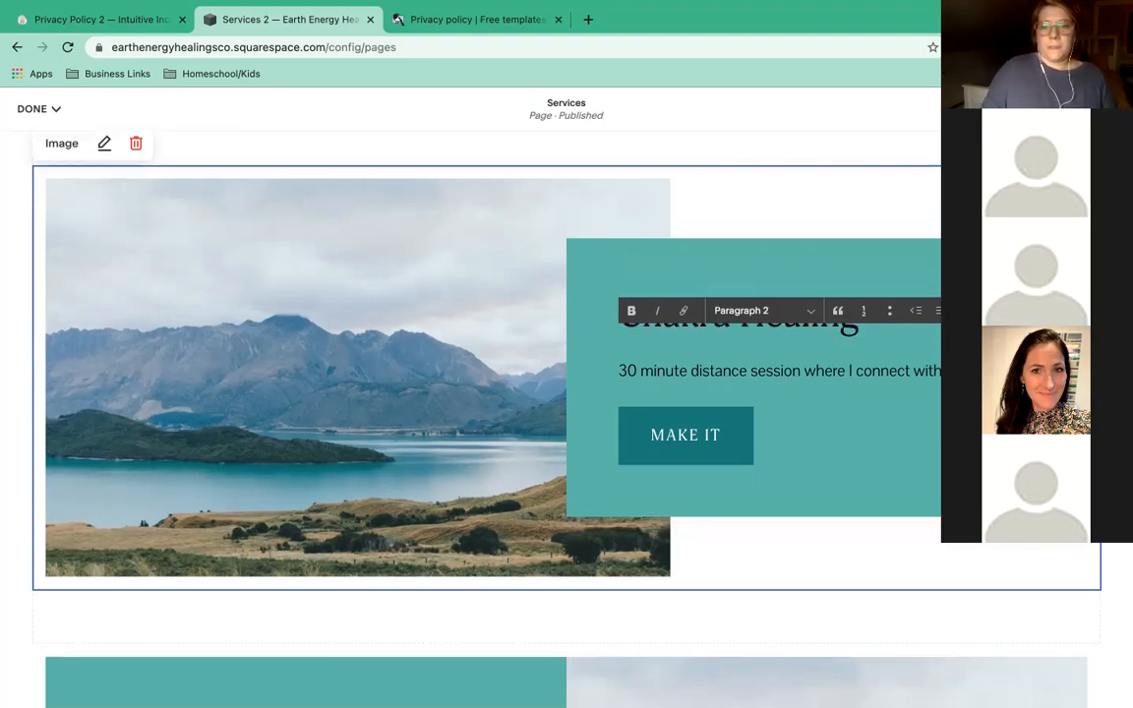
pyautogui.write('even')
pyautogui.press('BackSpace')
pyautogui.press('BackSpace')
pyautogui.press('BackSpace')
pyautogui.press('BackSpace')
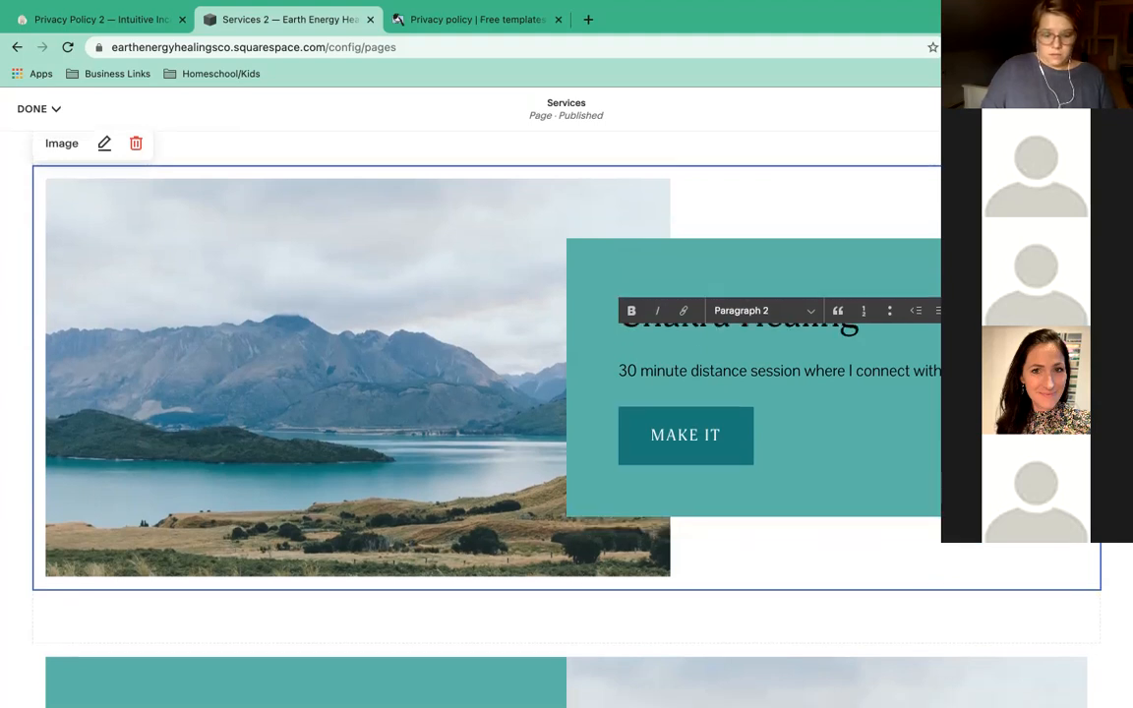
pyautogui.write('revei')
pyautogui.press('BackSpace')
pyautogui.press('BackSpace')
pyautogui.press('BackSpace')
pyautogui.press('BackSpace')
pyautogui.press('BackSpace')
pyautogui.press('BackSpace')
pyautogui.press('BackSpace')
pyautogui.press('BackSpace')
pyautogui.press('BackSpace')
pyautogui.press('BackSpace')
pyautogui.press('BackSpace')
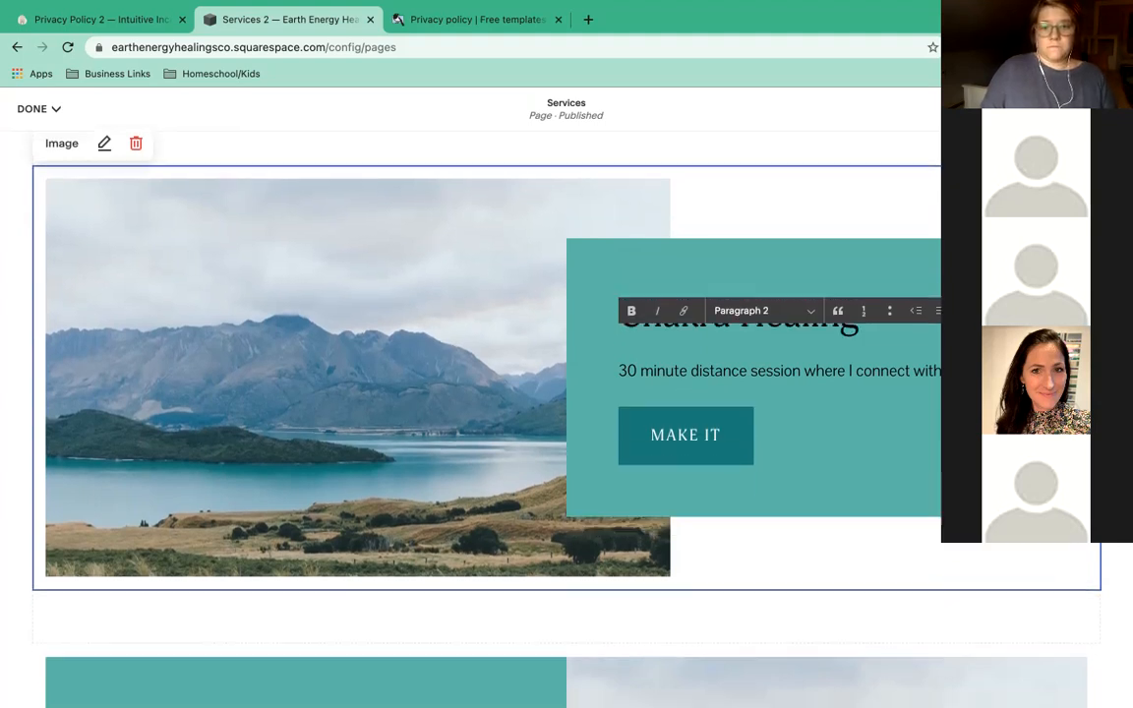
pyautogui.write('review and')
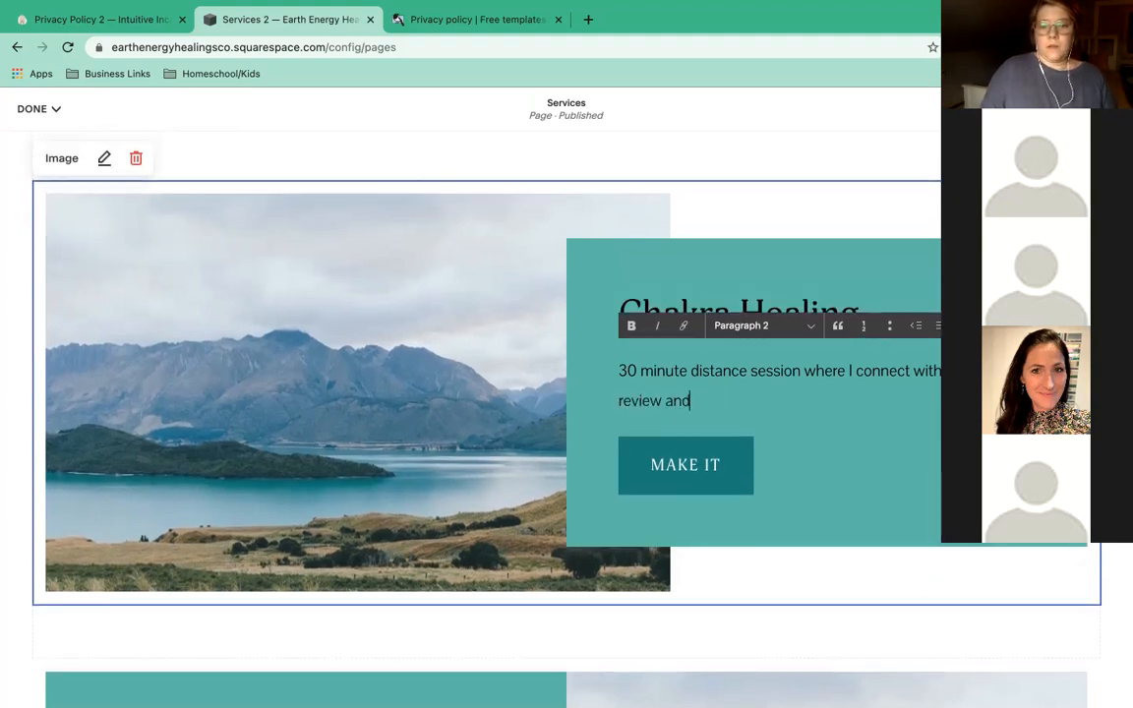
pyautogui.write(' scan your se')
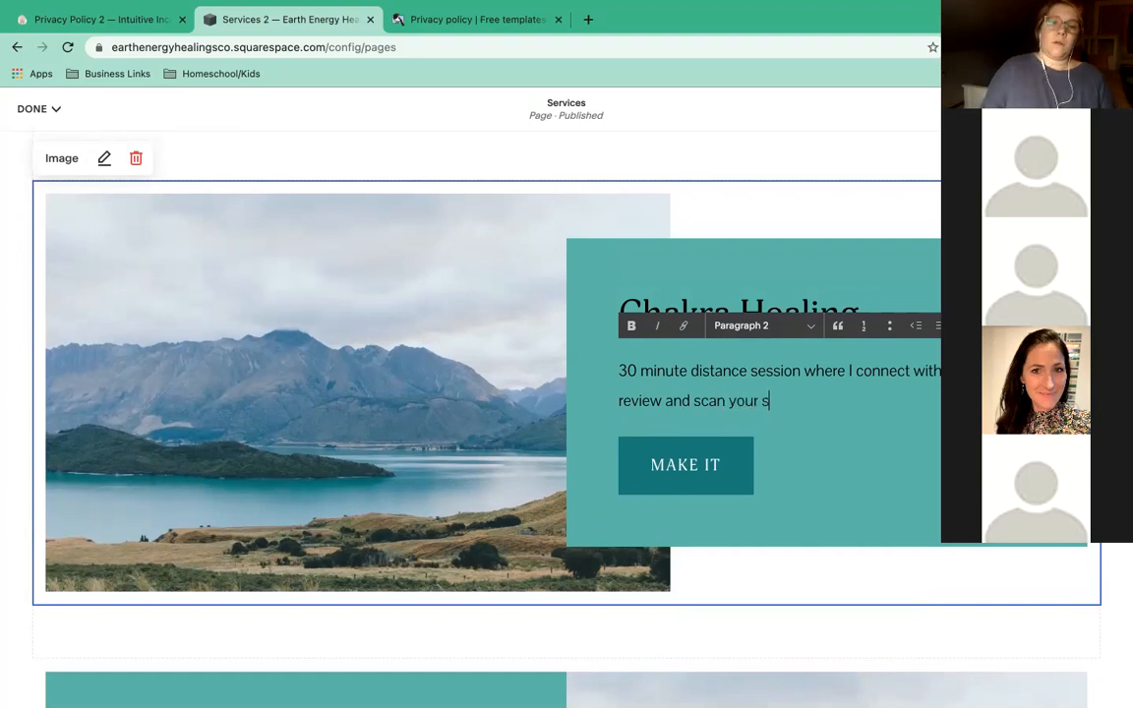
pyautogui.press('BackSpace')
pyautogui.press('BackSpace')
pyautogui.write('energy ce')
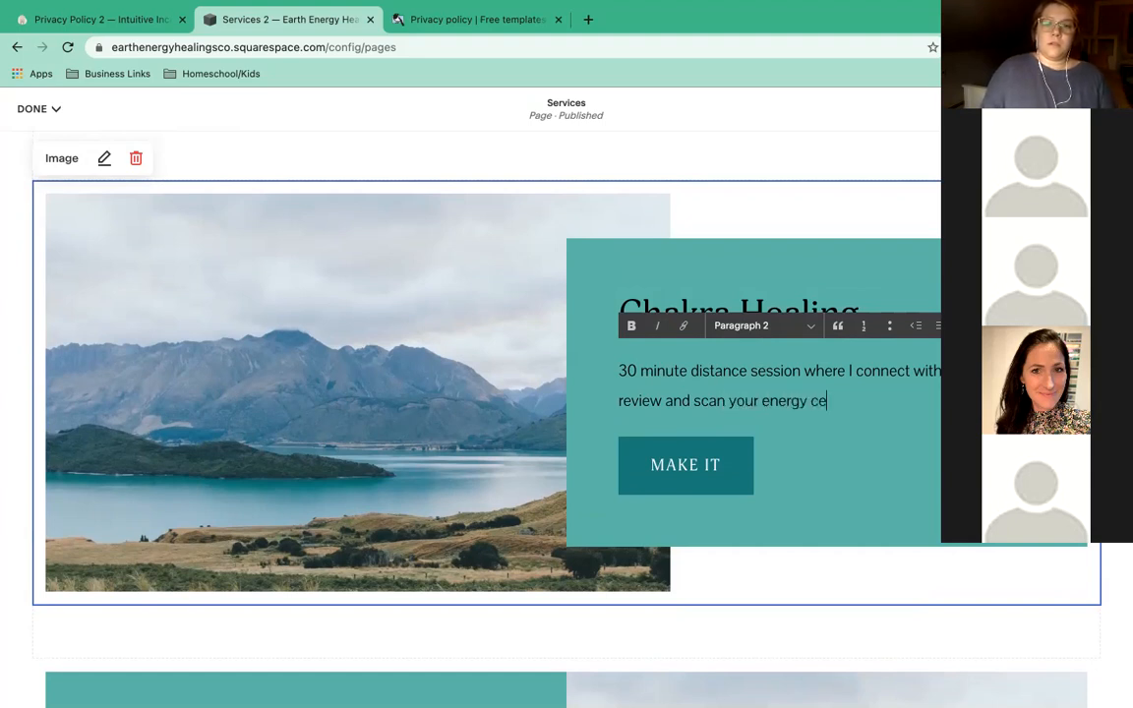
pyautogui.write('nters, than clear,')
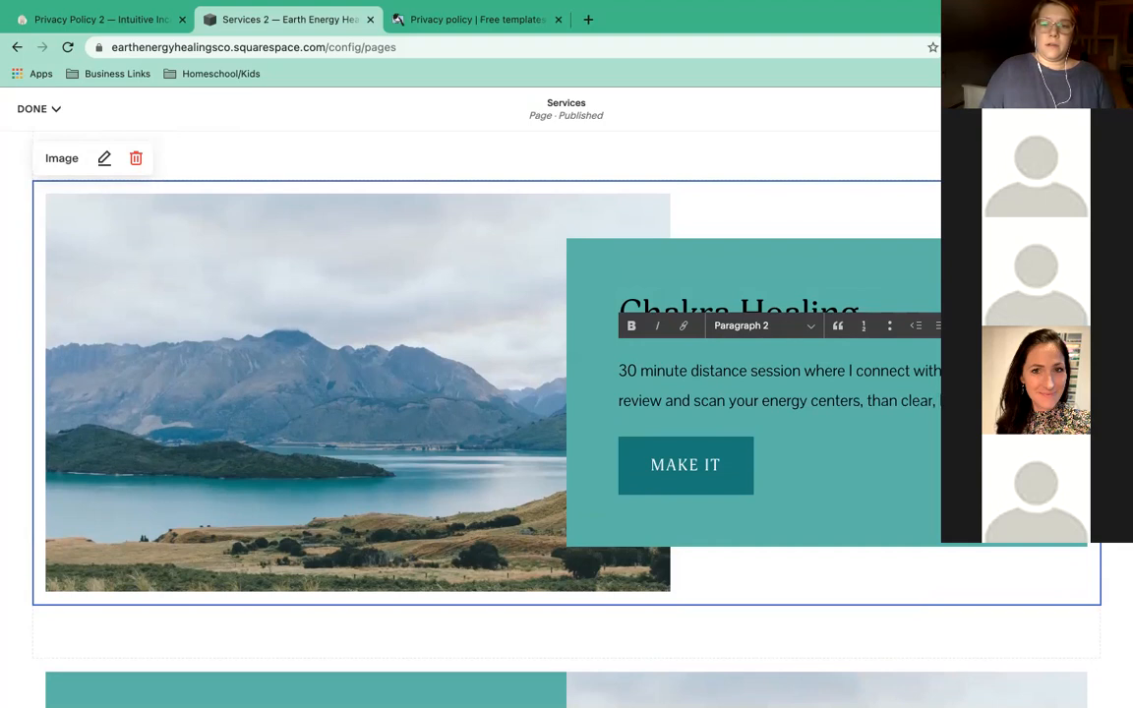
pyautogui.write('pe')
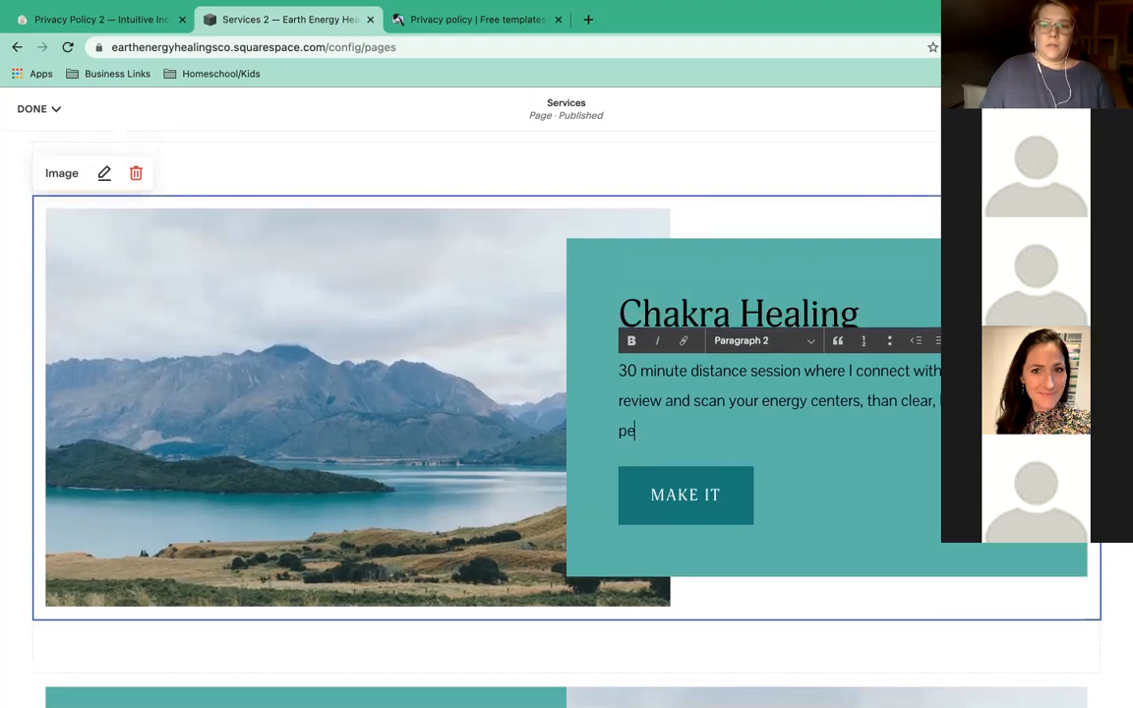
pyautogui.write('rform any healing ')
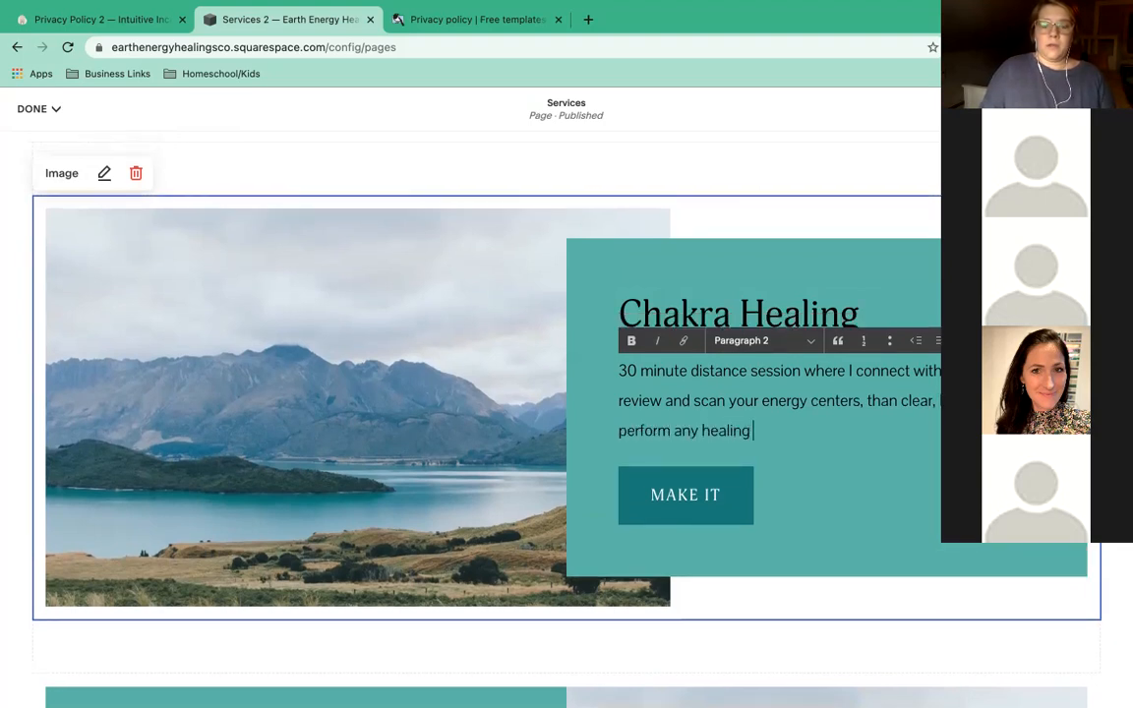
pyautogui.write('work as guided')
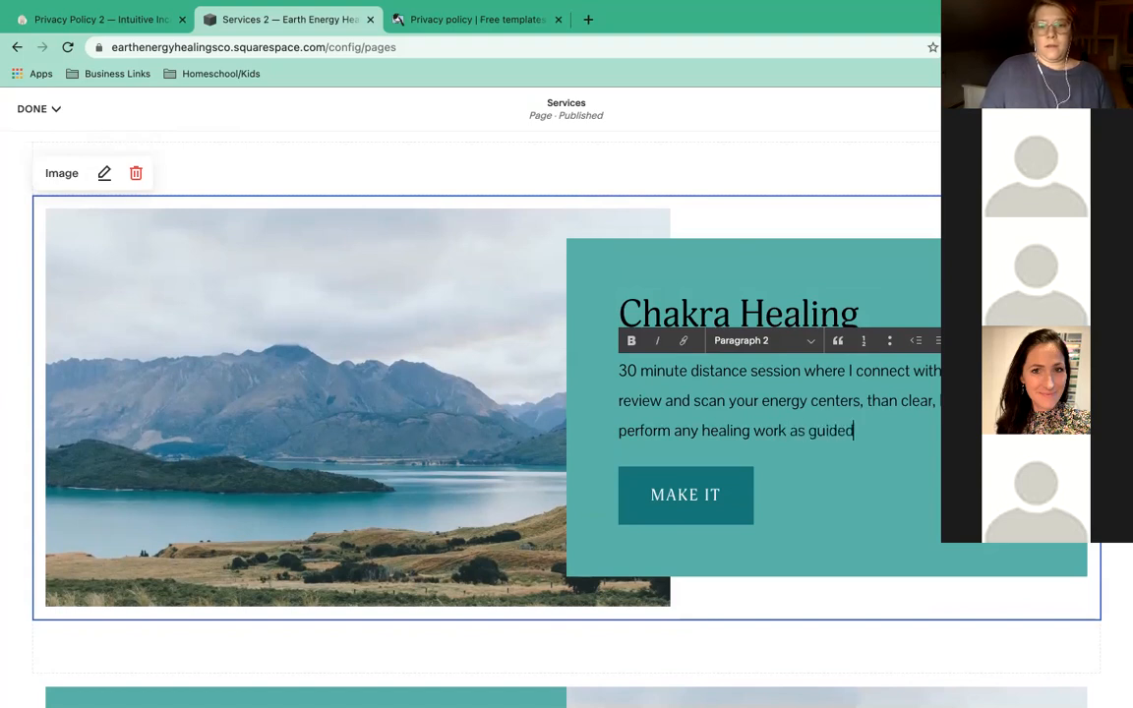
pyautogui.write(' by Spirit. The')
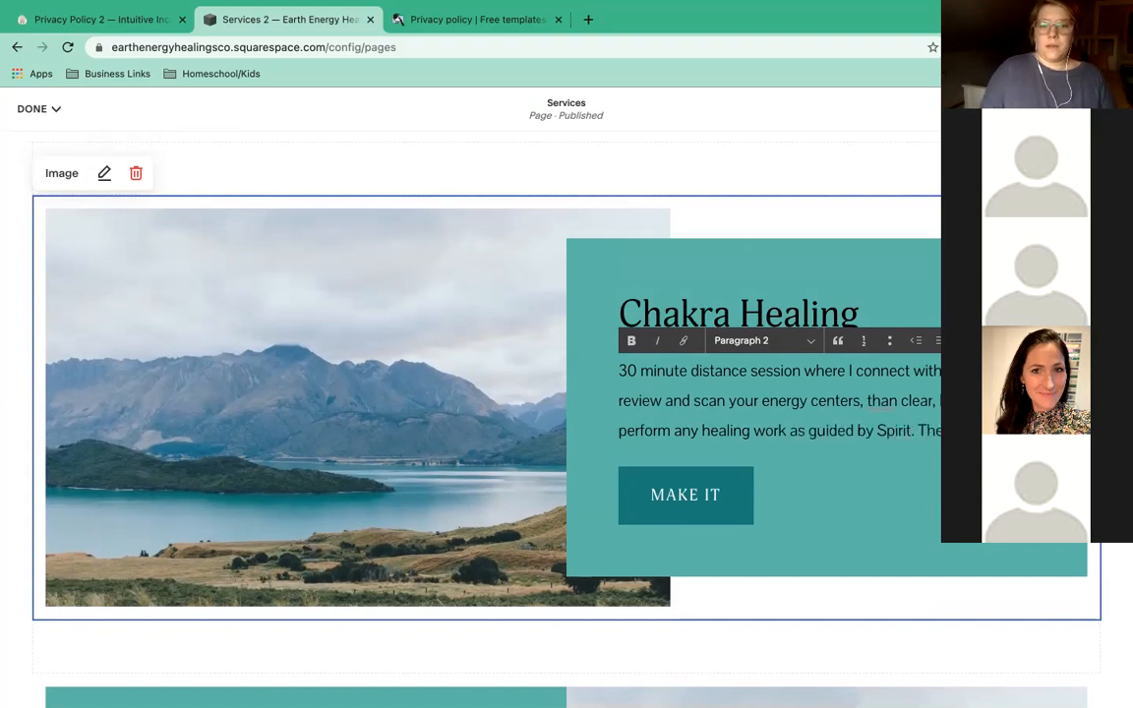
pyautogui.write('an email')
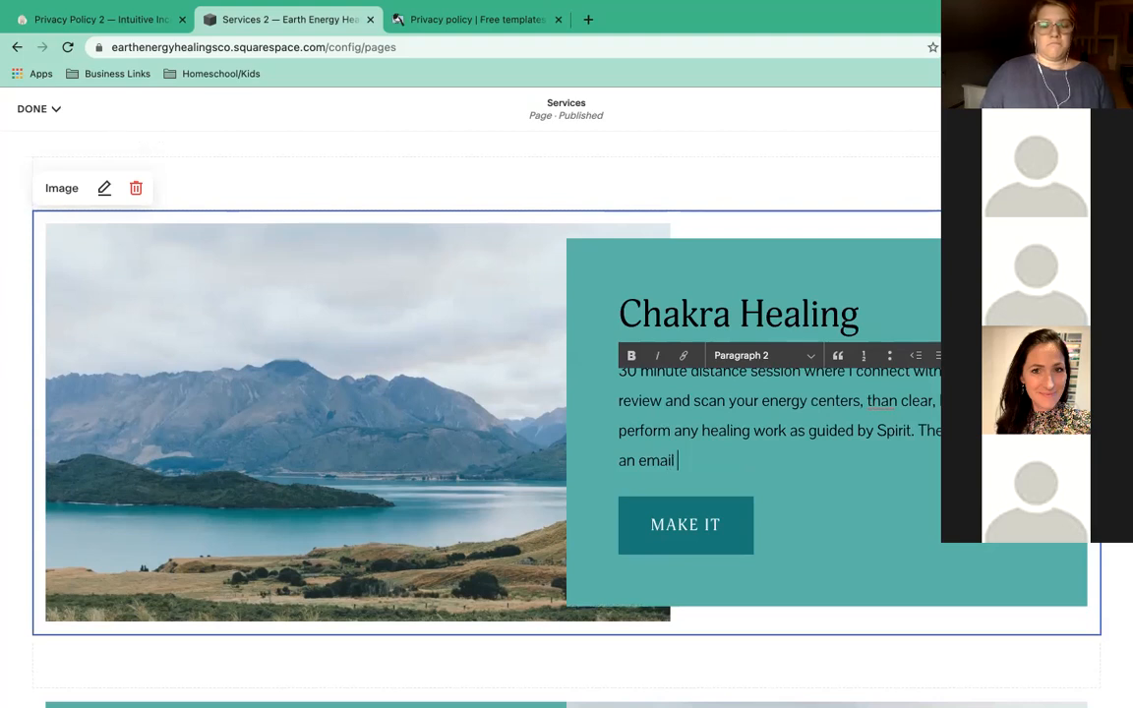
pyautogui.write(' with a PDF')
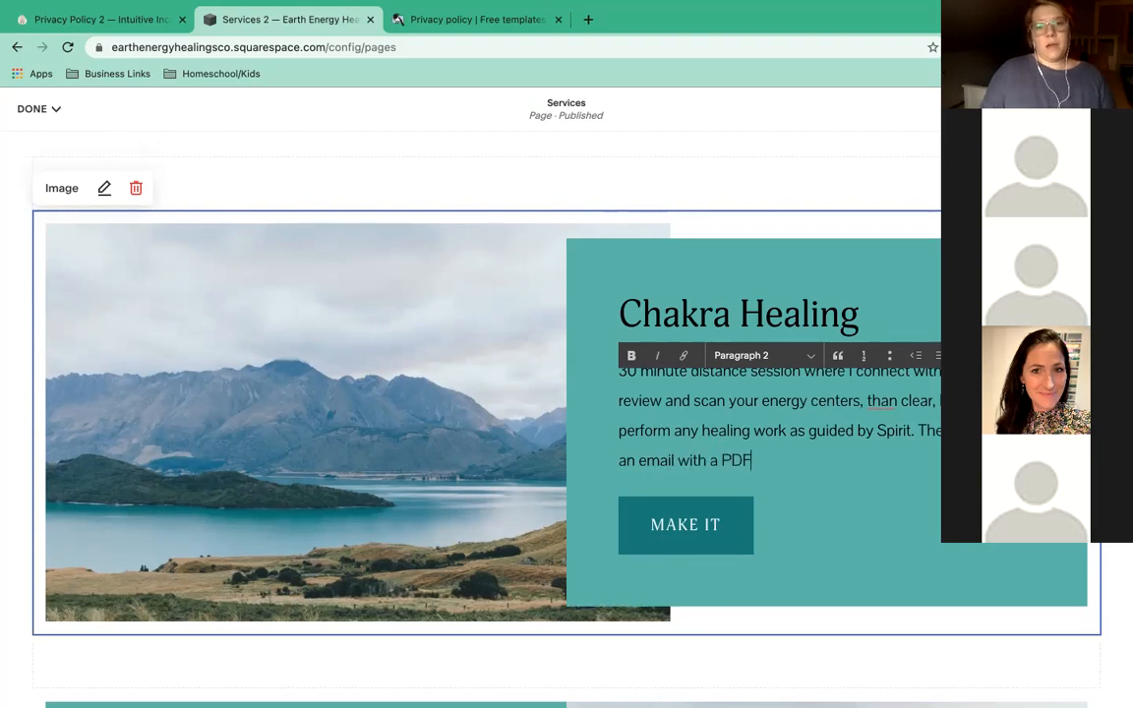
pyautogui.write(' or audio record ')
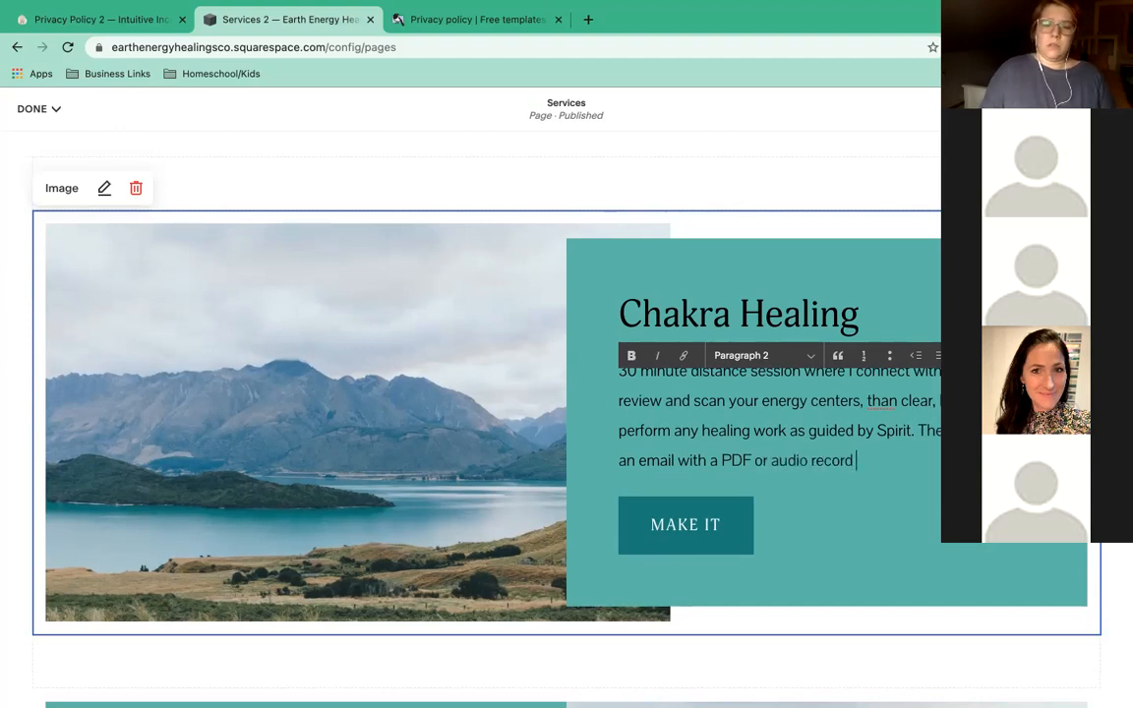
pyautogui.write('ing of my ')
pyautogui.write('frien')
# Finish the description with a line about emailing what was done.
pyautogui.press('BackSpace')
pyautogui.press('BackSpace')
pyautogui.press('BackSpace')
pyautogui.press('BackSpace')
pyautogui.write('ind ')
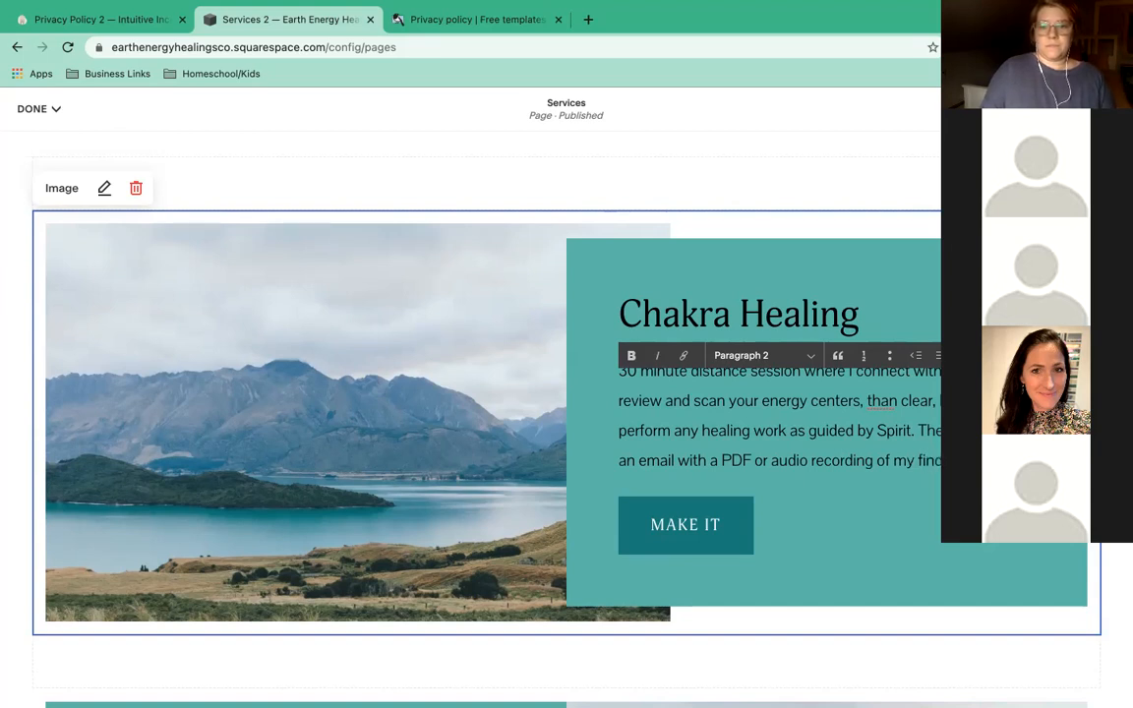
pyautogui.write('what was done.')
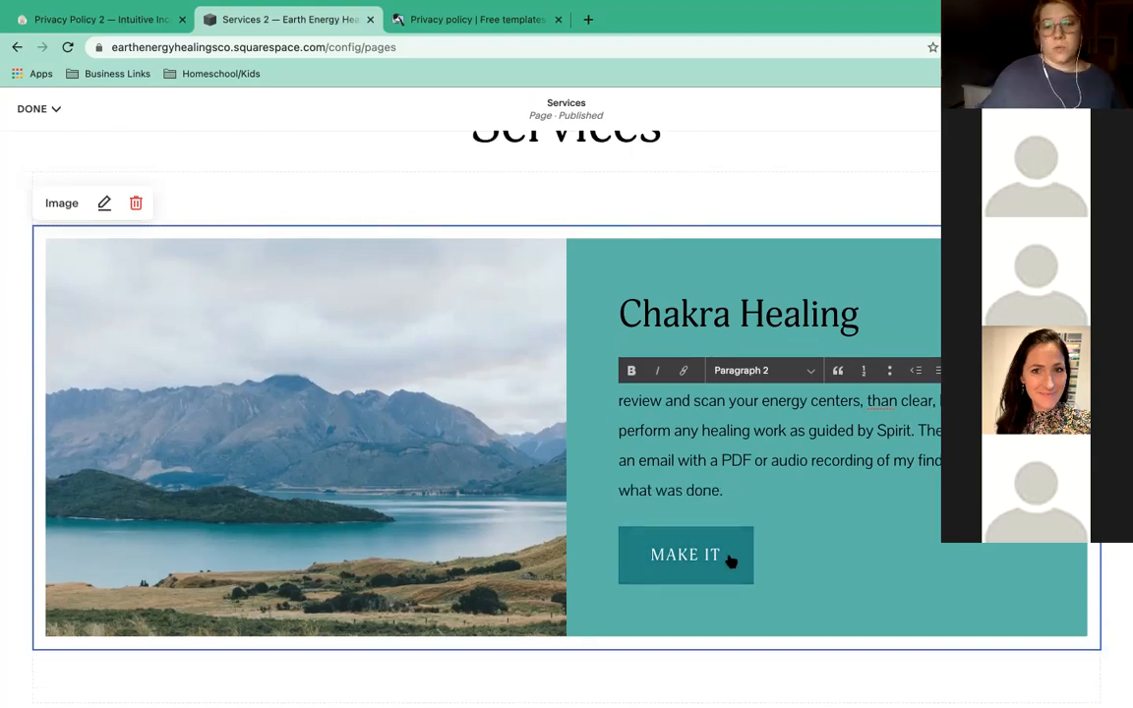
pyautogui.click(849, 501)
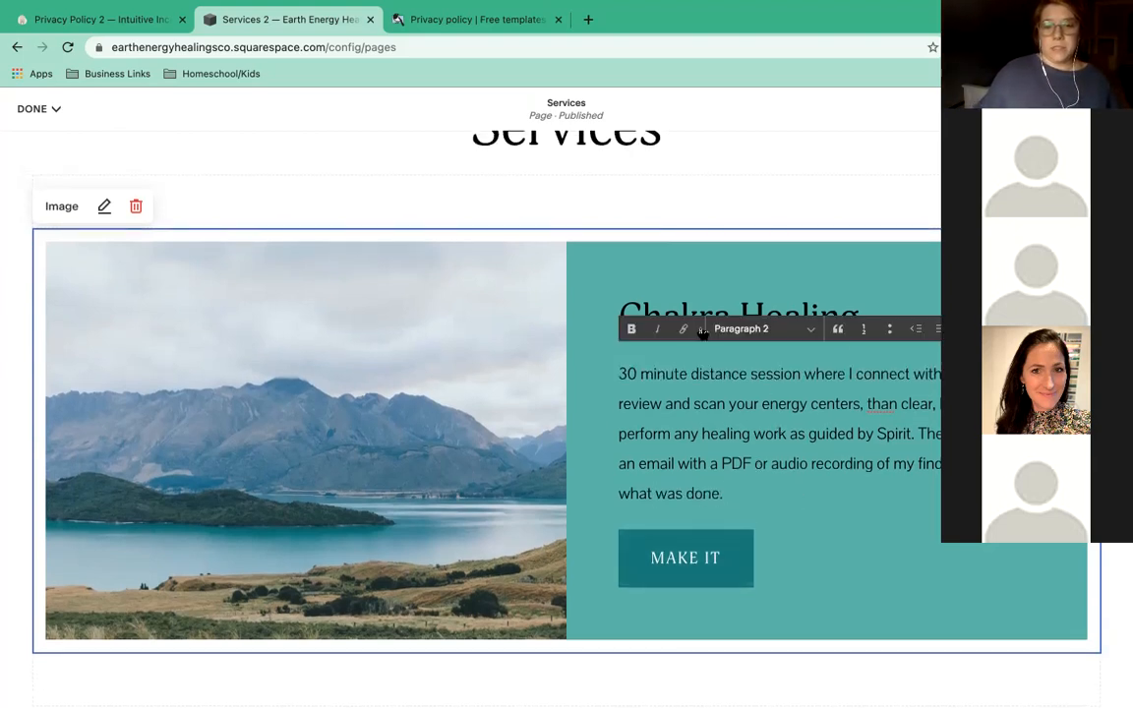
pyautogui.click(923, 231)
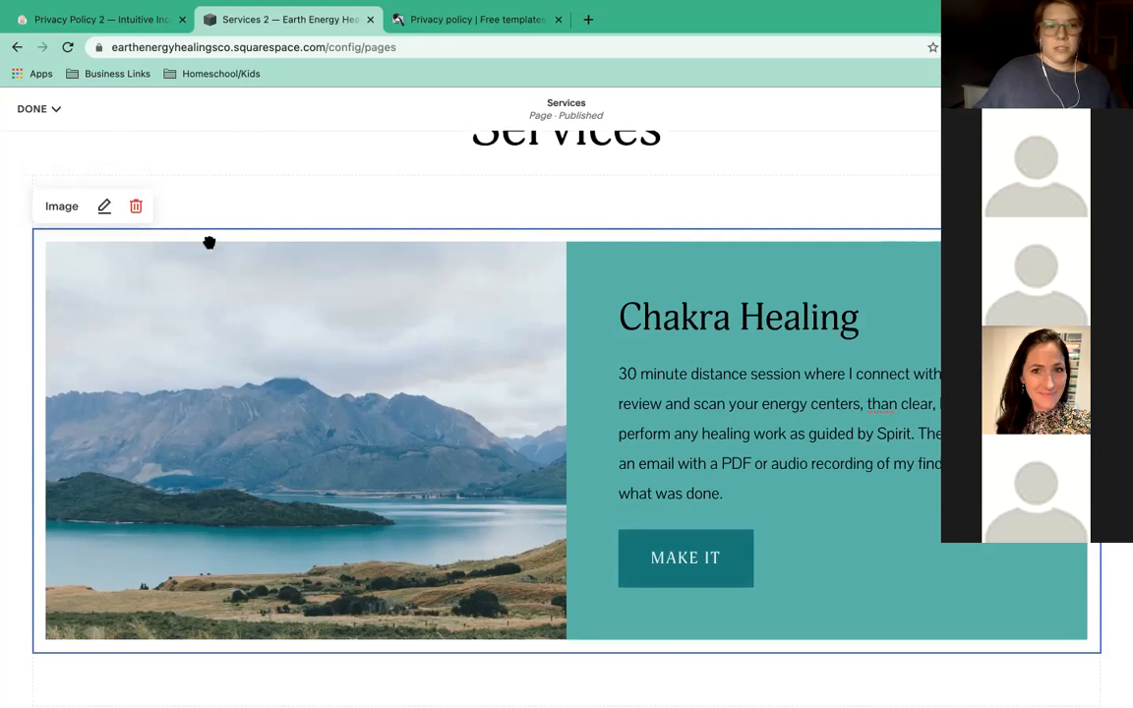
pyautogui.click(629, 493)
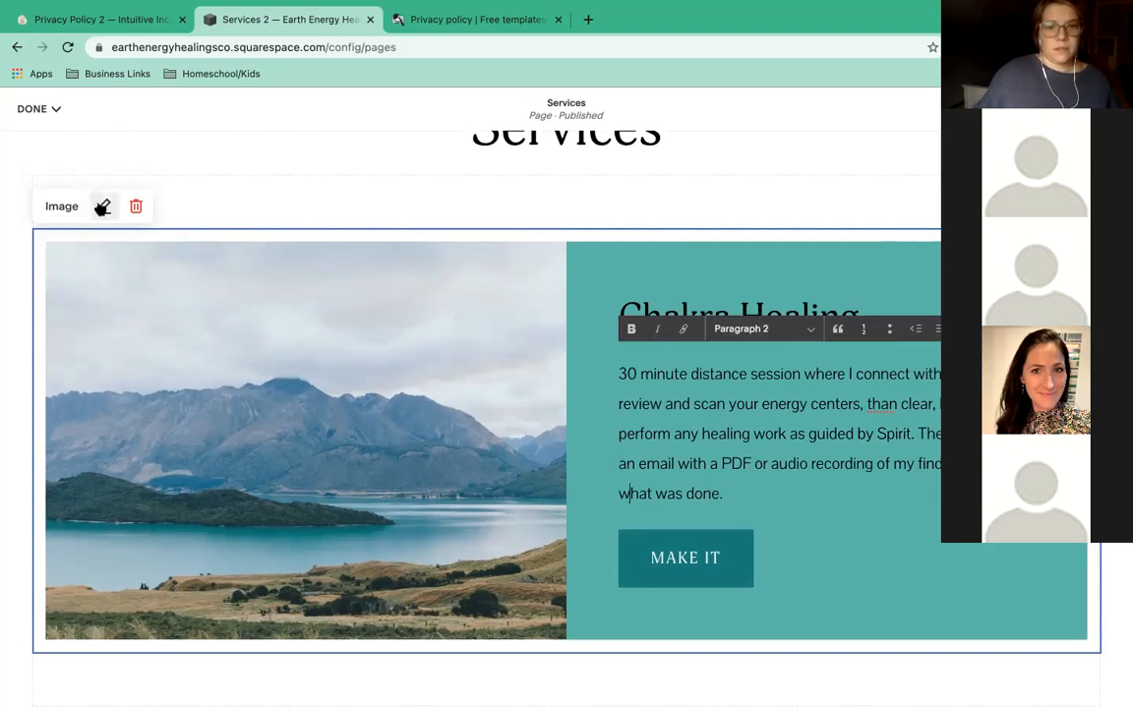
# Set the image block's link to None, removing the MAKE IT button.
pyautogui.click(103, 206)
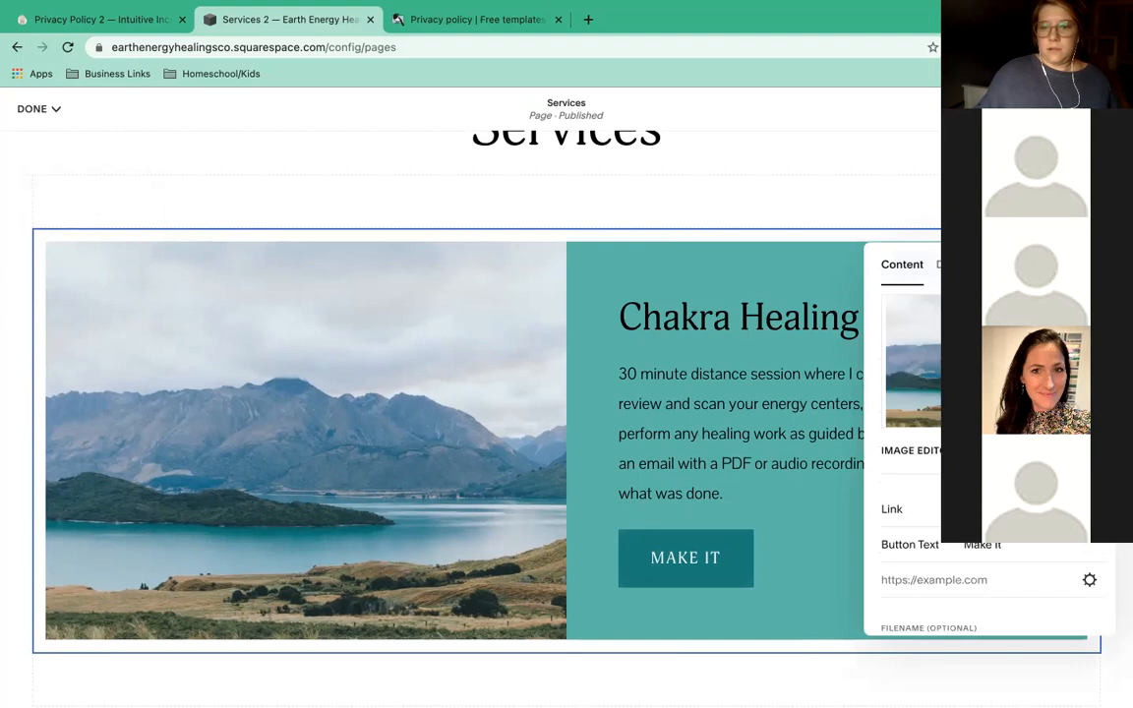
pyautogui.click(919, 509)
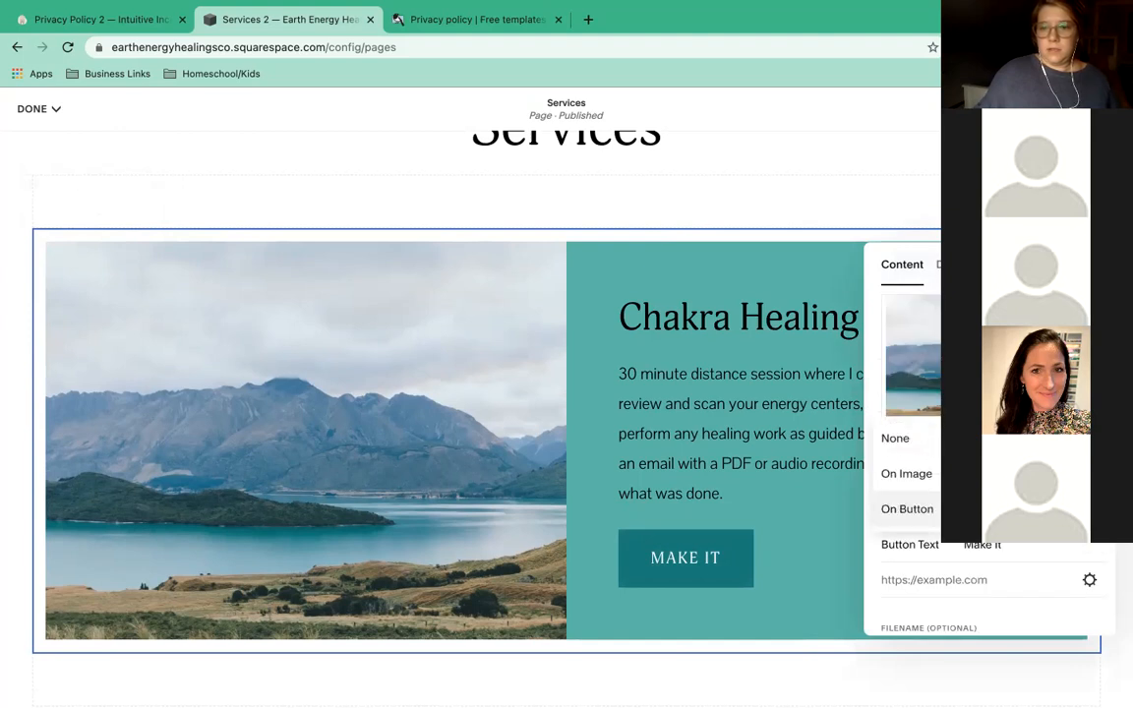
pyautogui.click(896, 438)
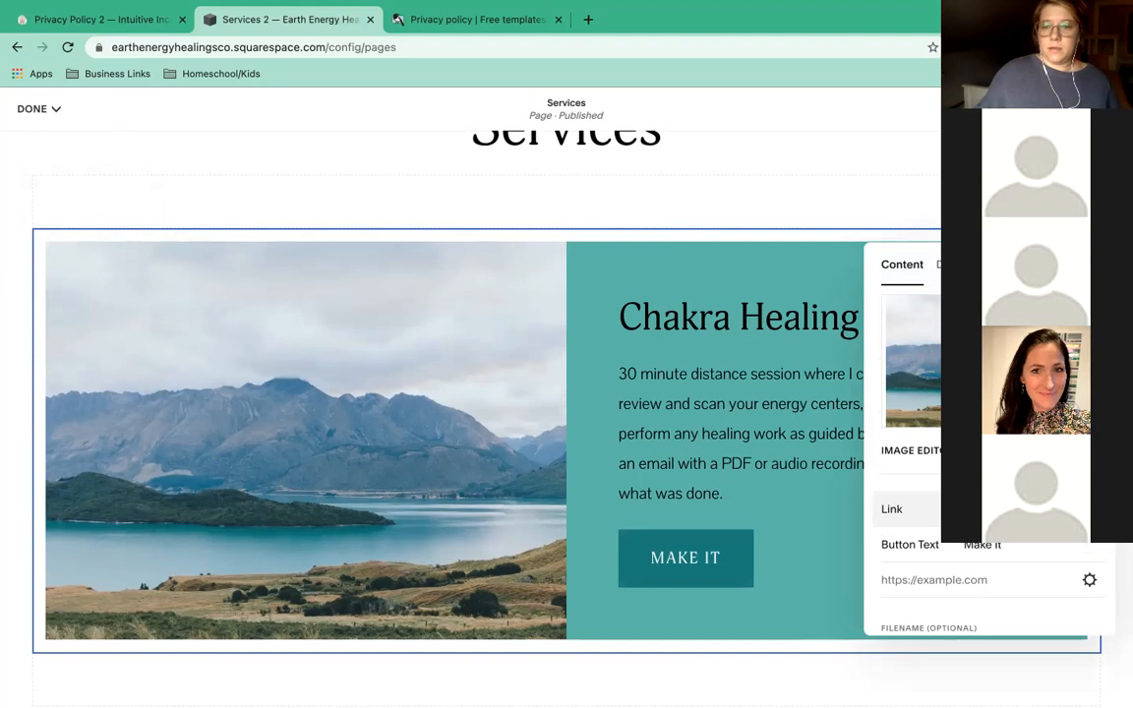
pyautogui.click(889, 511)
pyautogui.click(908, 441)
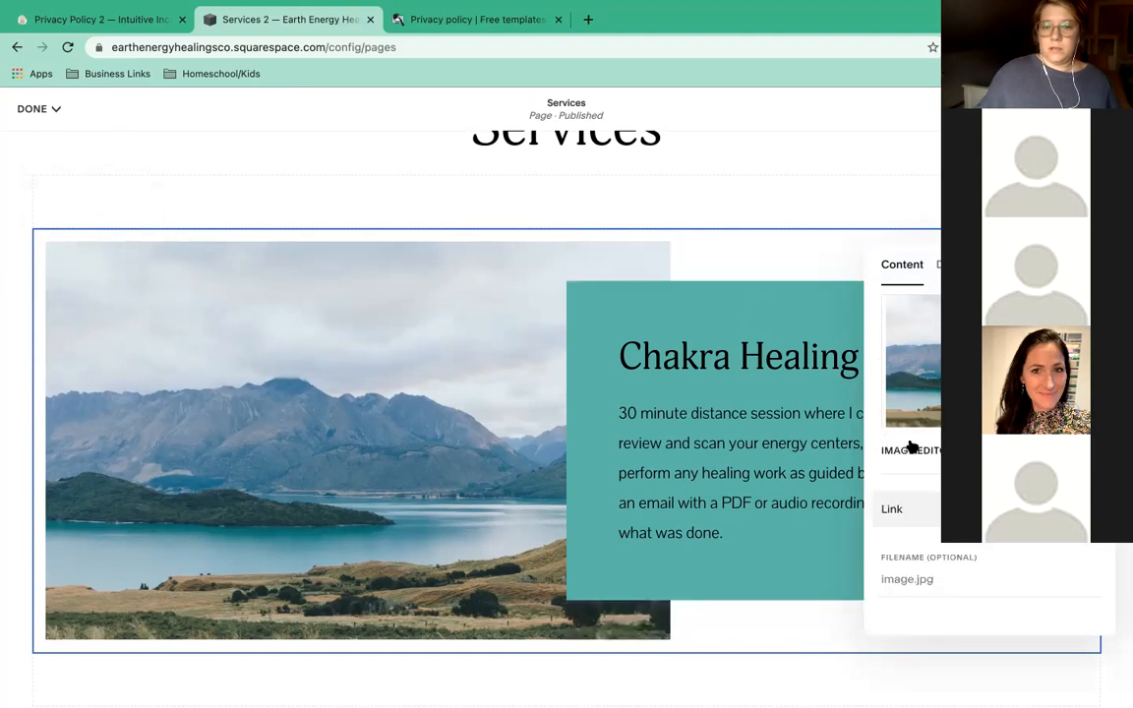
pyautogui.click(1013, 508)
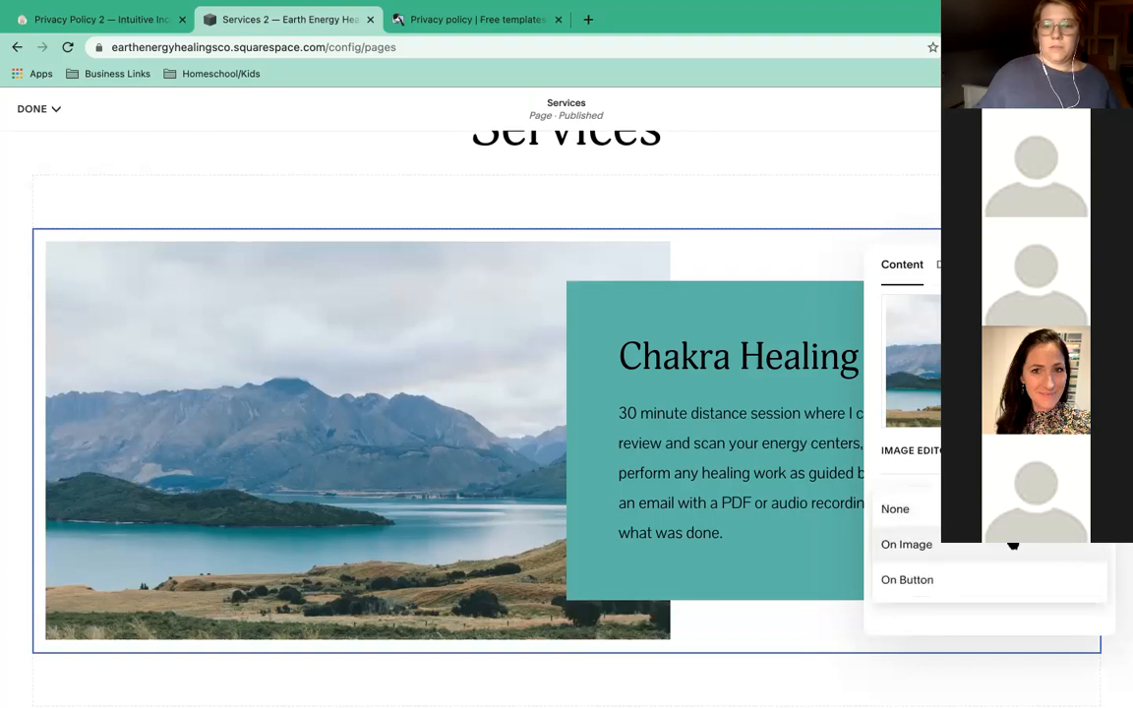
pyautogui.click(812, 615)
pyautogui.click(517, 424)
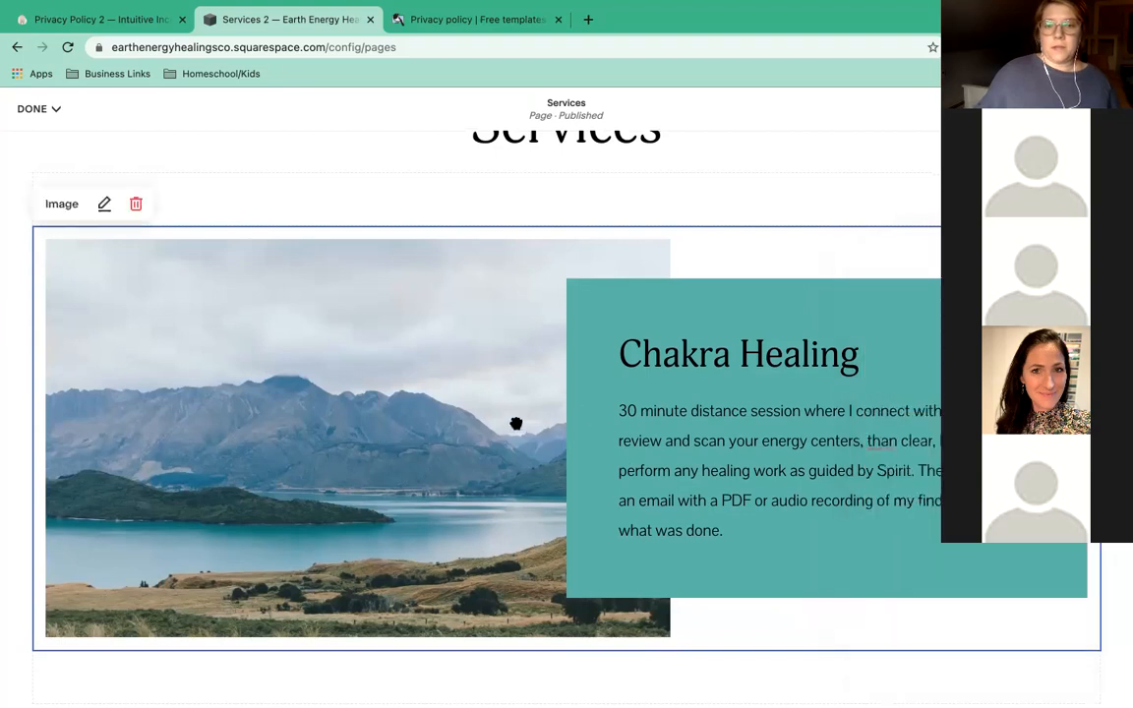
# Correct 'than' to 'then' in the Chakra Healing description.
pyautogui.click(847, 418)
pyautogui.click(436, 406)
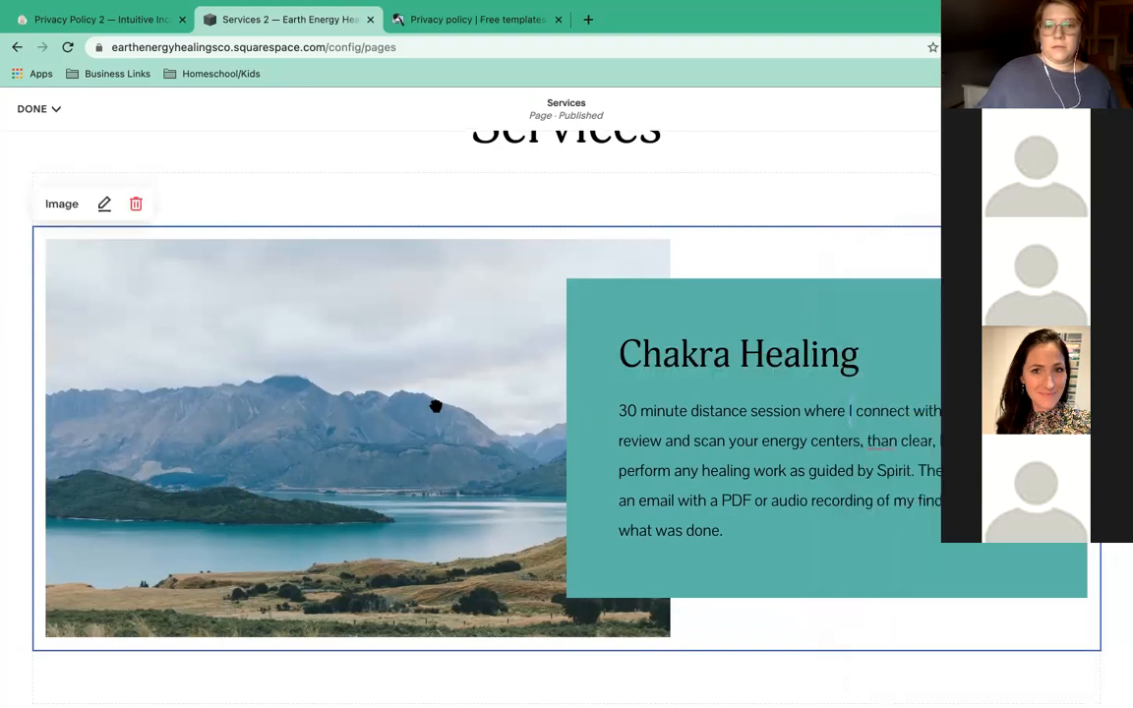
pyautogui.click(889, 442)
pyautogui.press('BackSpace')
pyautogui.write('e')
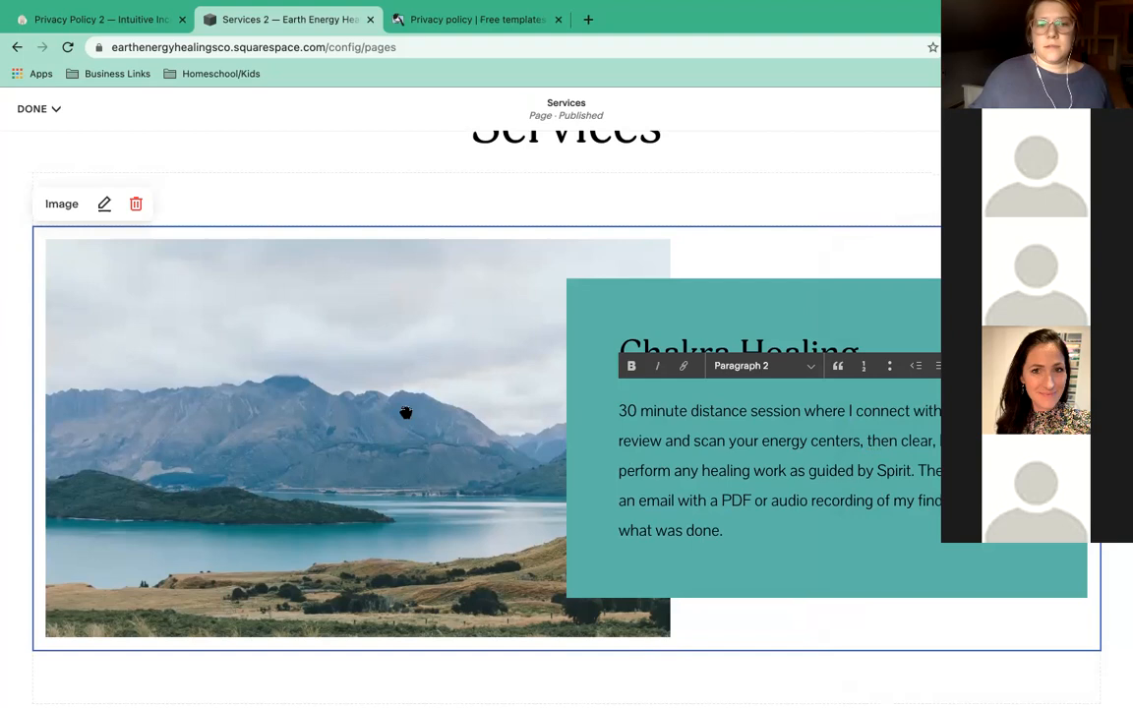
pyautogui.doubleClick(352, 402)
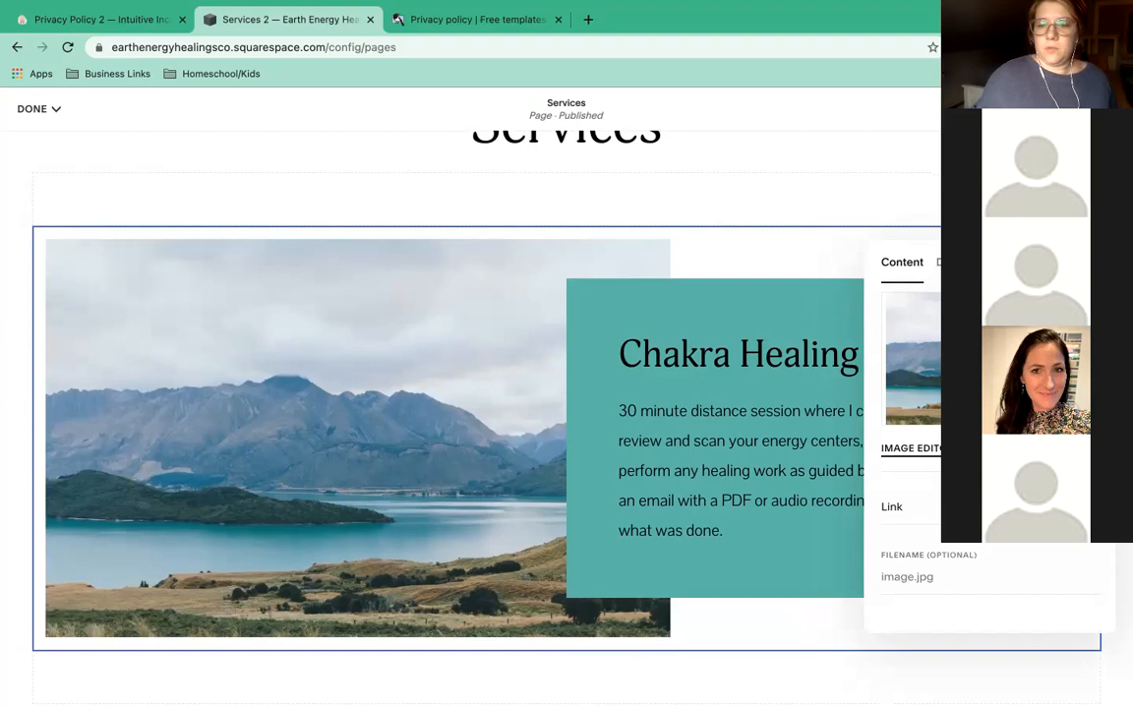
# Remove the landscape photo and search the free images for 'chakra'.
pyautogui.click(1080, 448)
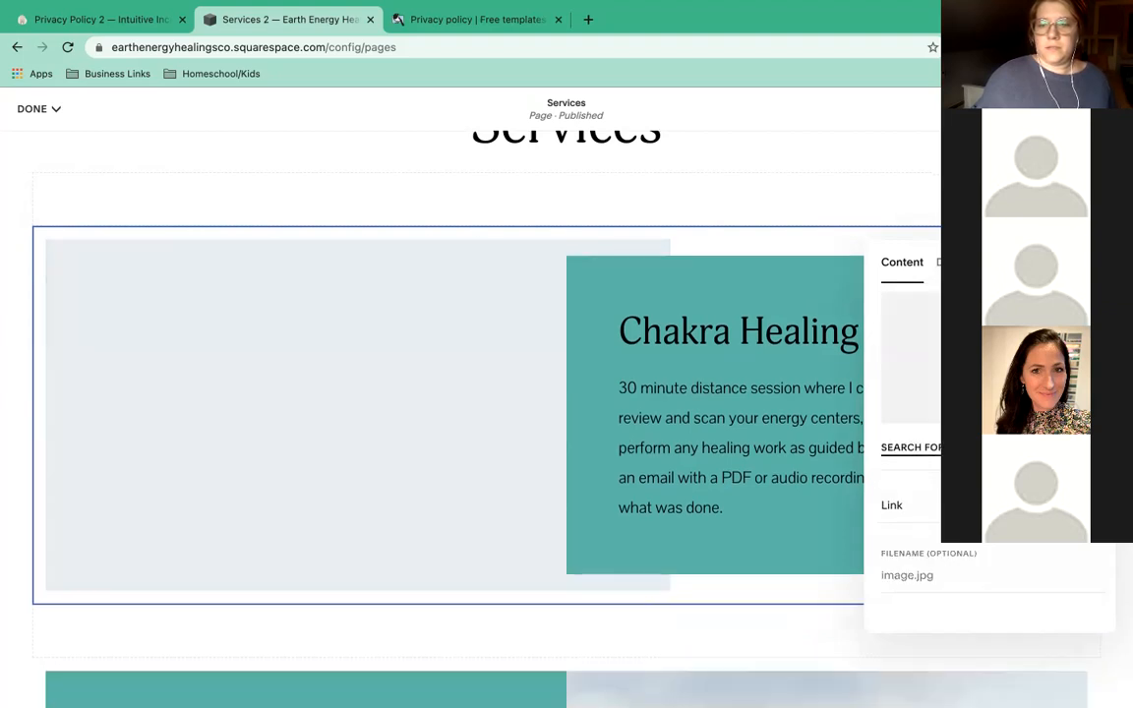
pyautogui.click(974, 447)
pyautogui.click(339, 197)
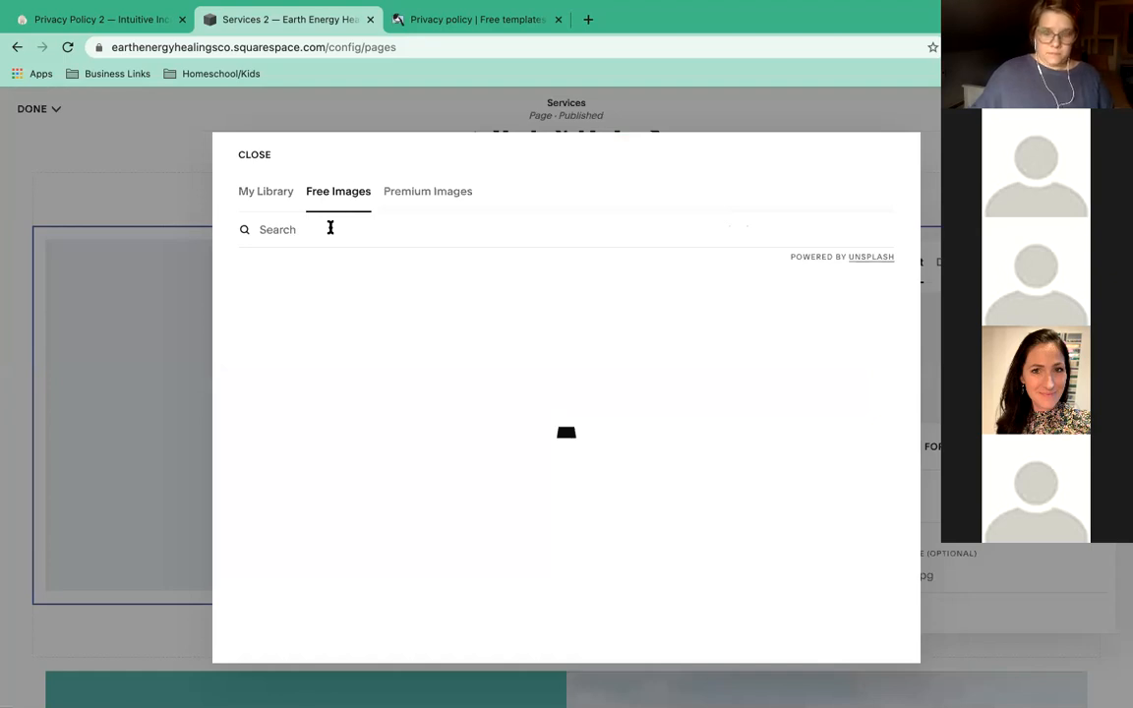
pyautogui.click(330, 227)
pyautogui.write('chakra read')
pyautogui.press('BackSpace')
pyautogui.press('BackSpace')
pyautogui.press('BackSpace')
pyautogui.press('BackSpace')
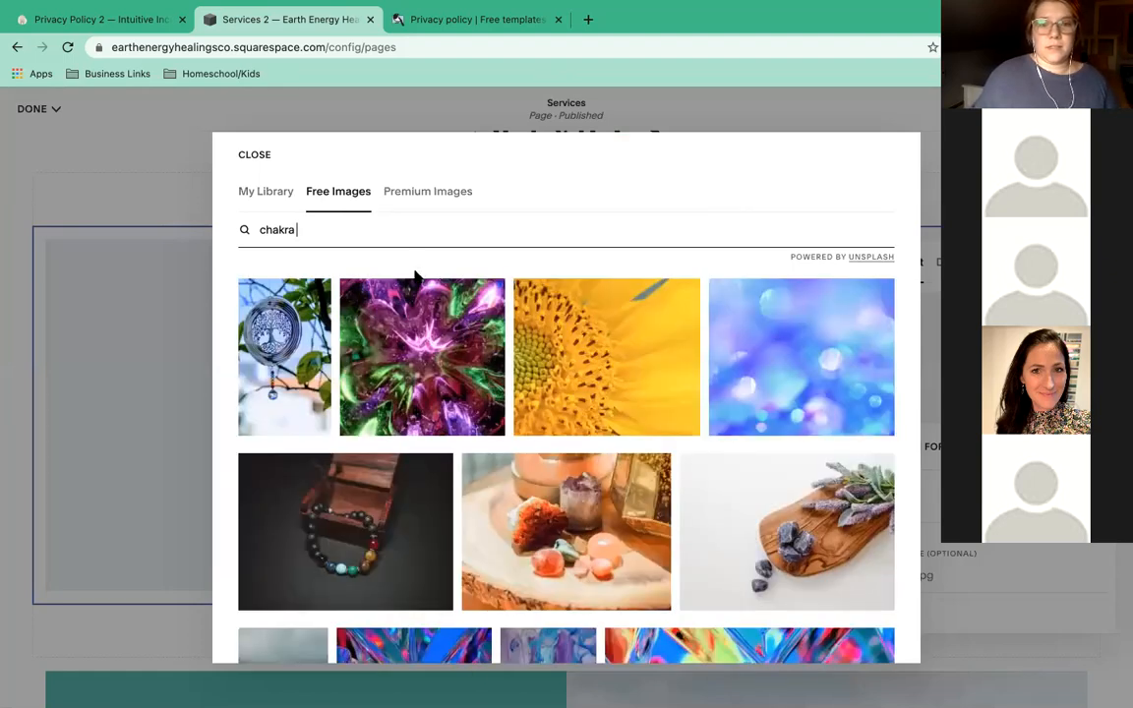
# Browse the chakra results, previewing the purple crystal photo without adding it.
pyautogui.scroll(-3, 550, 421)
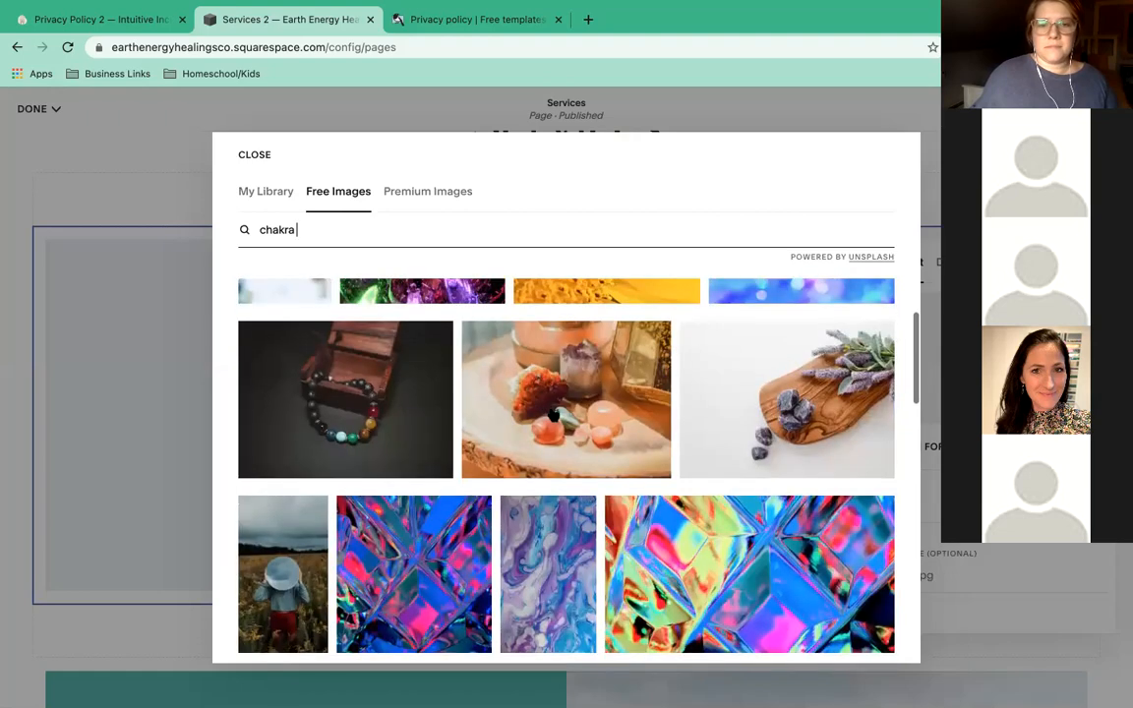
pyautogui.scroll(-3, 553, 416)
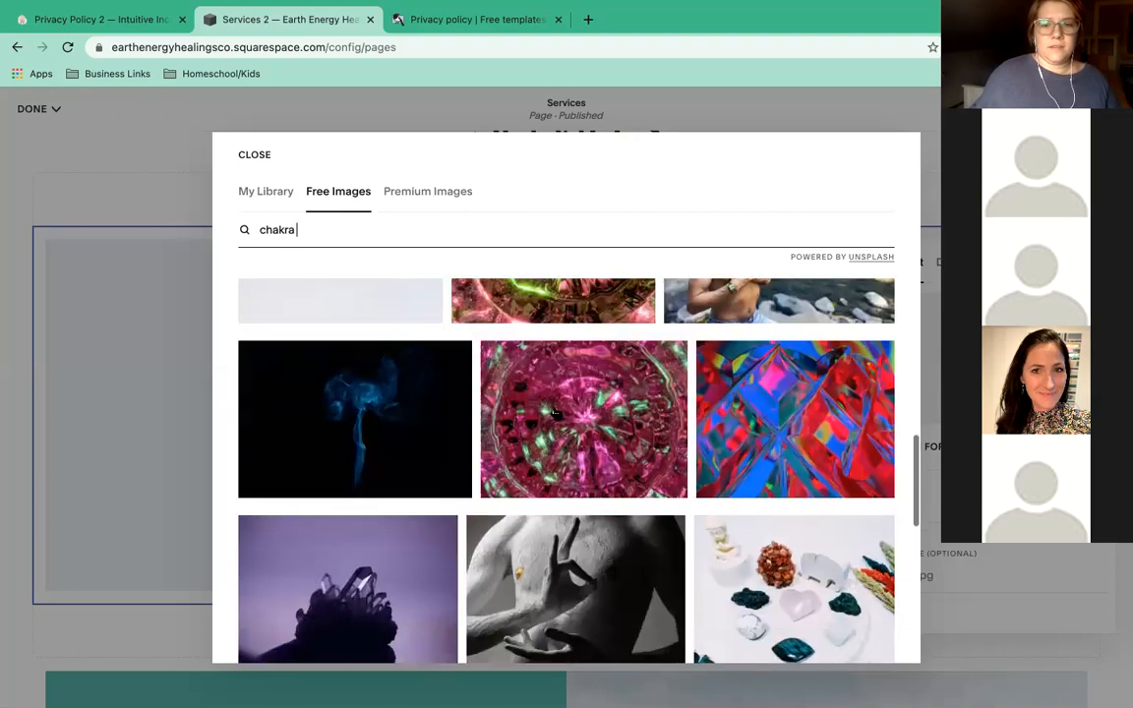
pyautogui.scroll(-6, 555, 413)
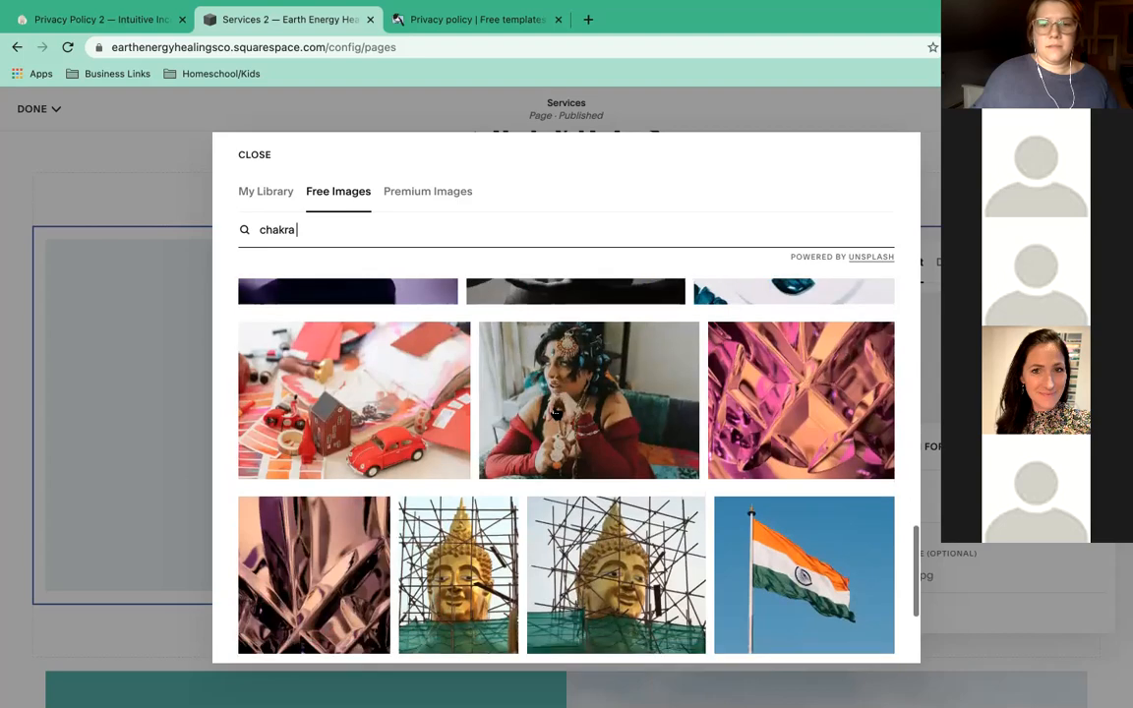
pyautogui.scroll(3, 557, 414)
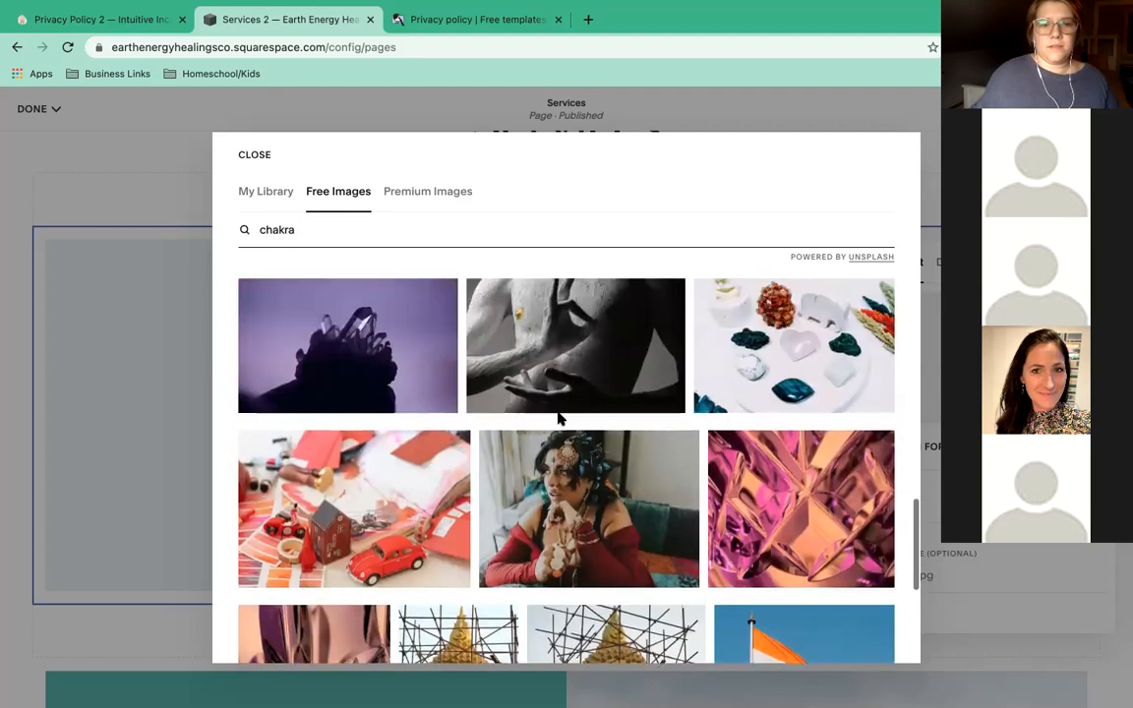
pyautogui.click(361, 369)
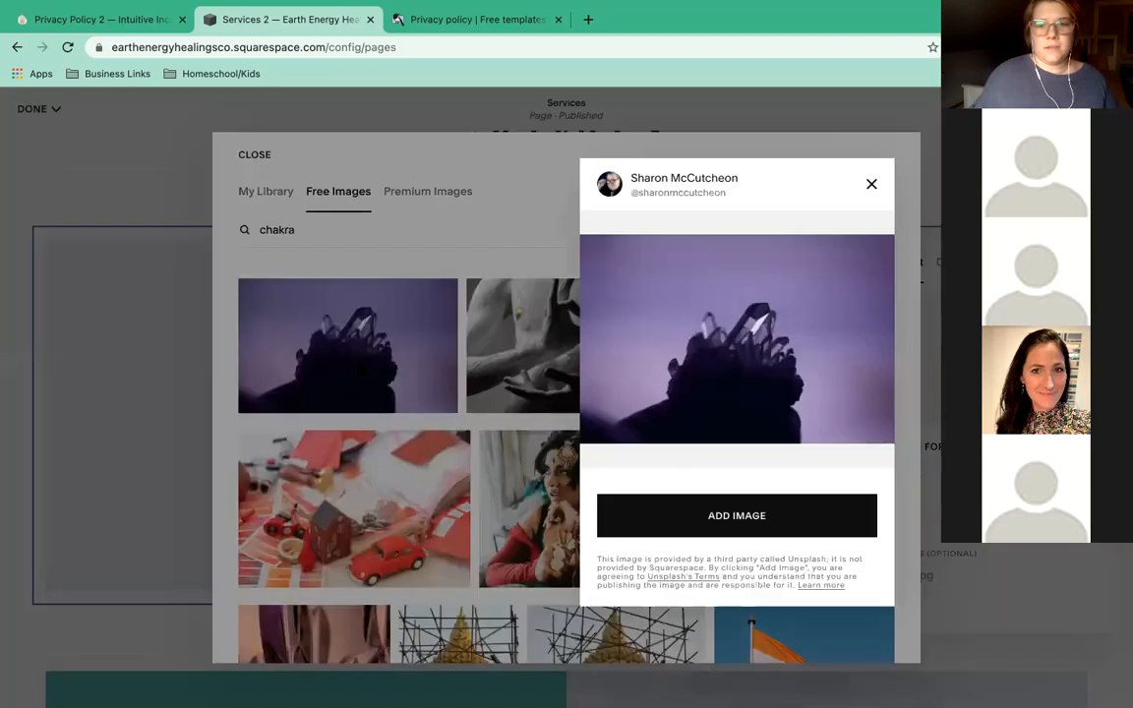
pyautogui.click(873, 184)
pyautogui.scroll(-3, 425, 317)
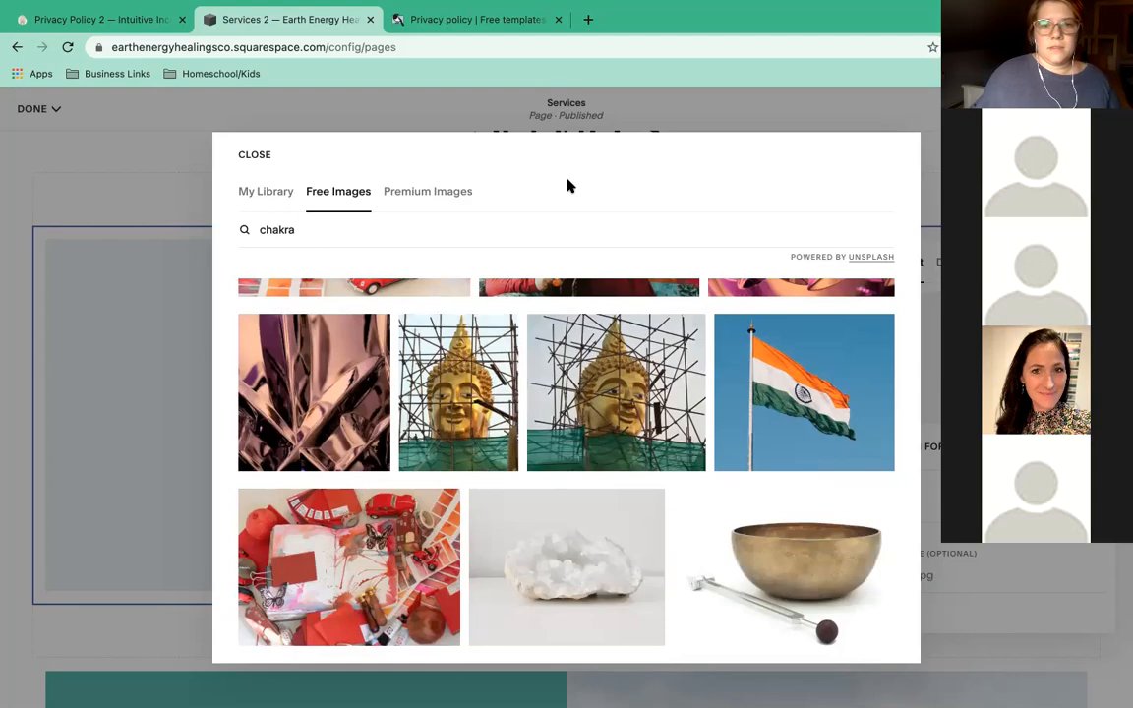
pyautogui.scroll(10, 558, 369)
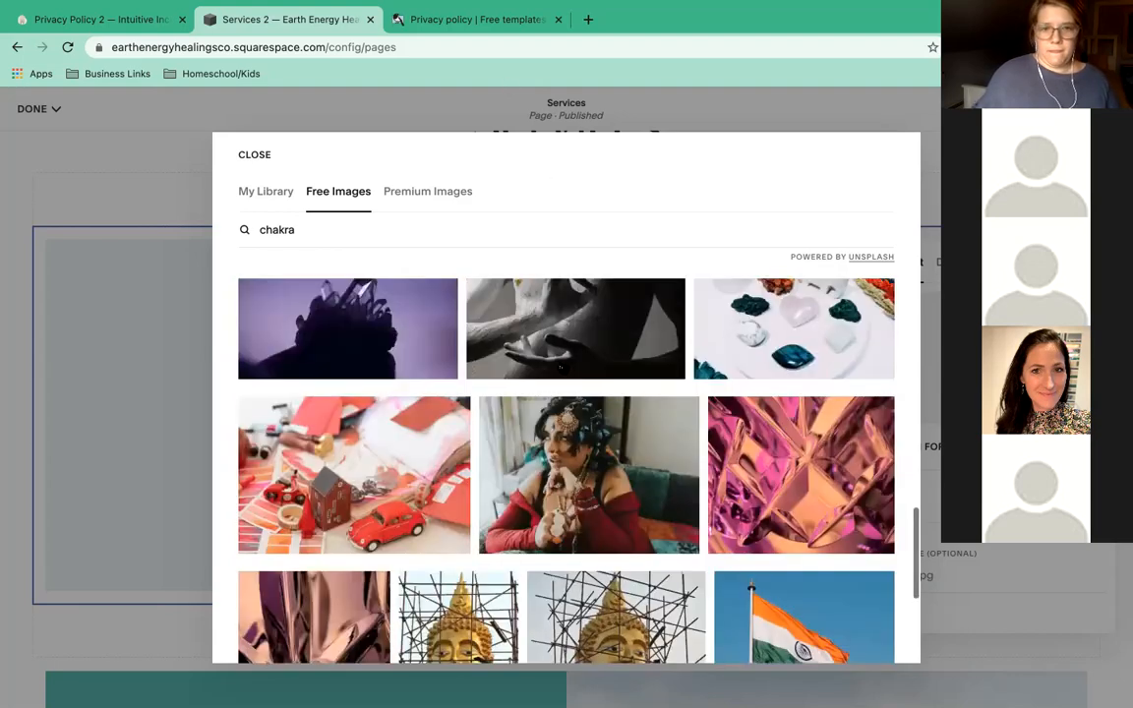
pyautogui.scroll(1, 559, 369)
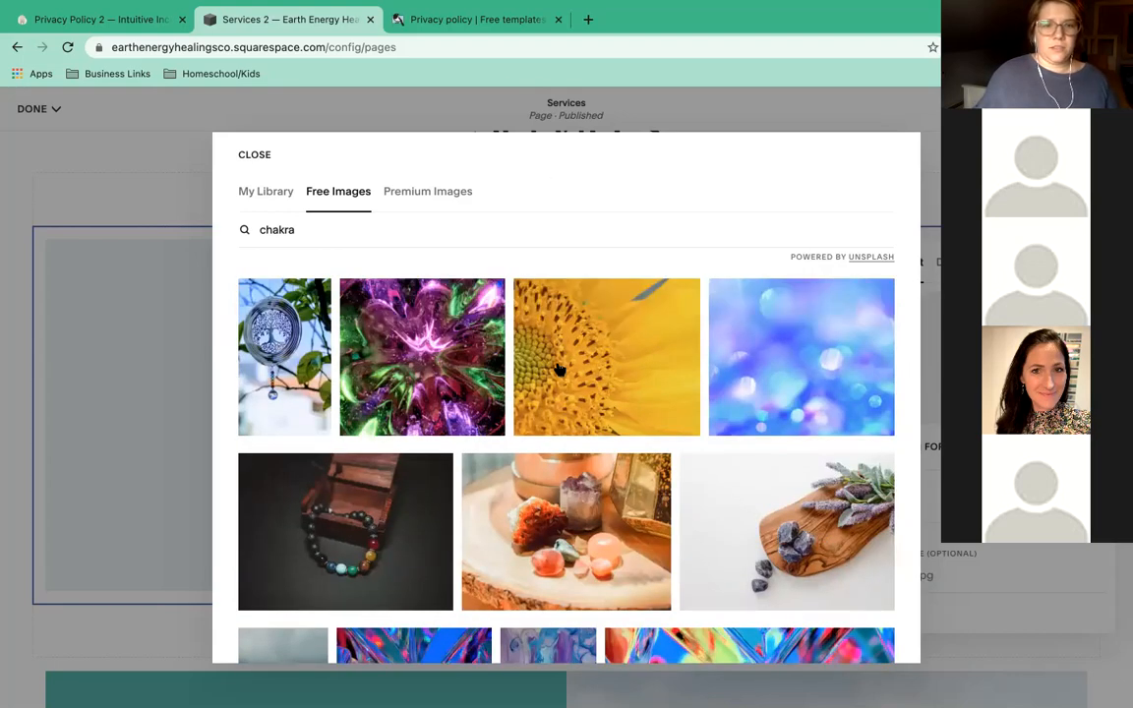
# Search free images for 'chakras', then 'amethyst', and add the white-background amethyst photo.
pyautogui.click(313, 234)
pyautogui.write('s')
pyautogui.press('Return')
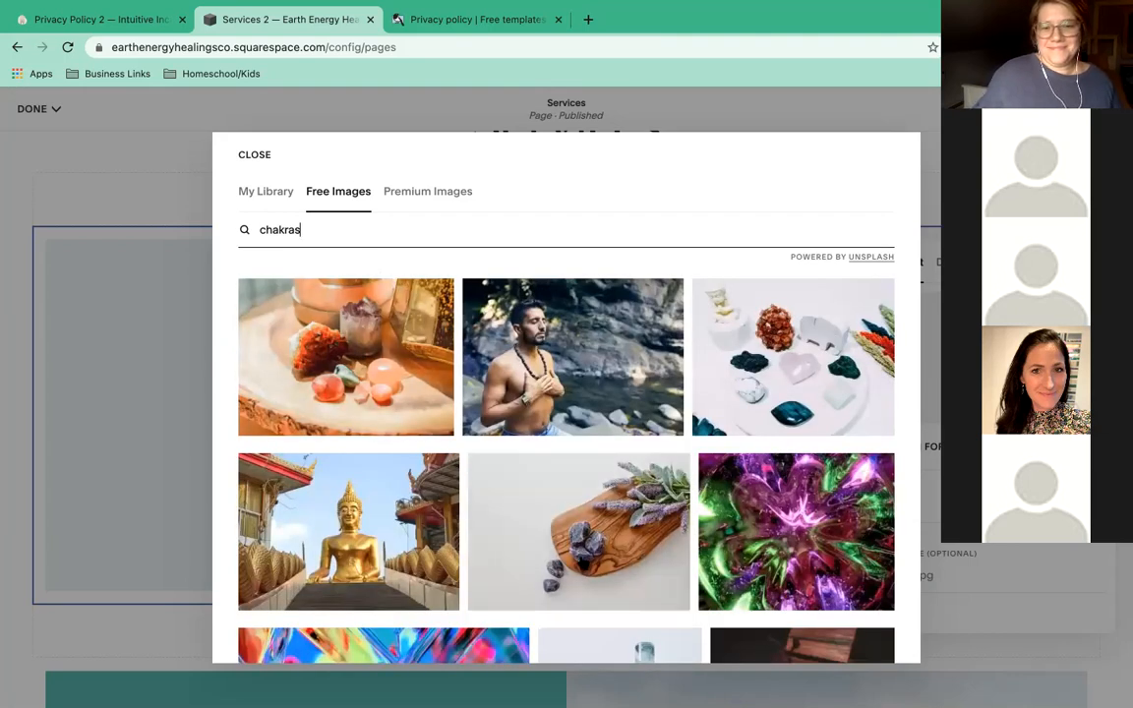
pyautogui.scroll(-2, 566, 442)
pyautogui.doubleClick(337, 228)
pyautogui.write('amethyst')
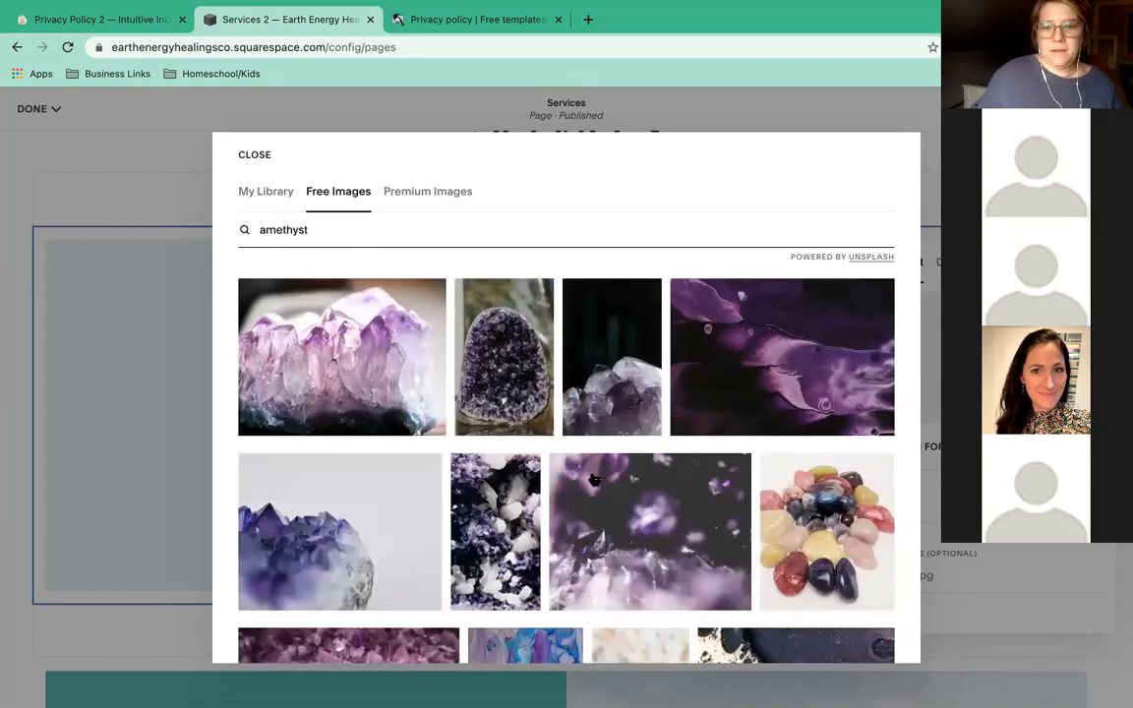
pyautogui.scroll(-2, 594, 480)
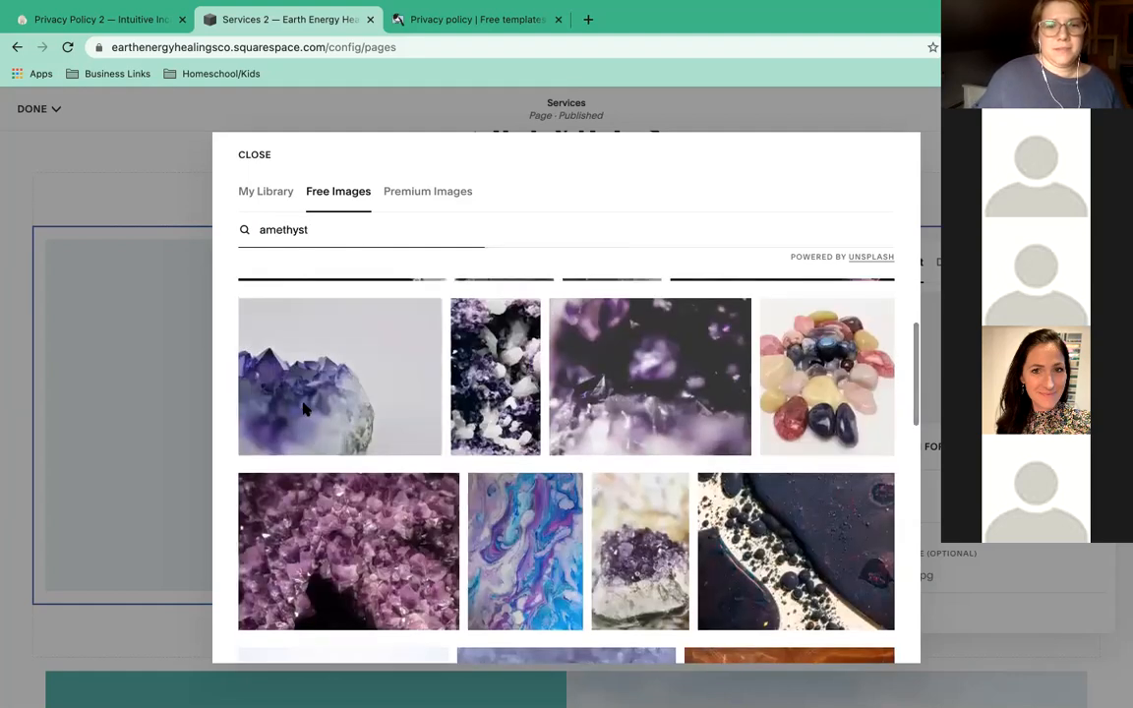
pyautogui.click(303, 411)
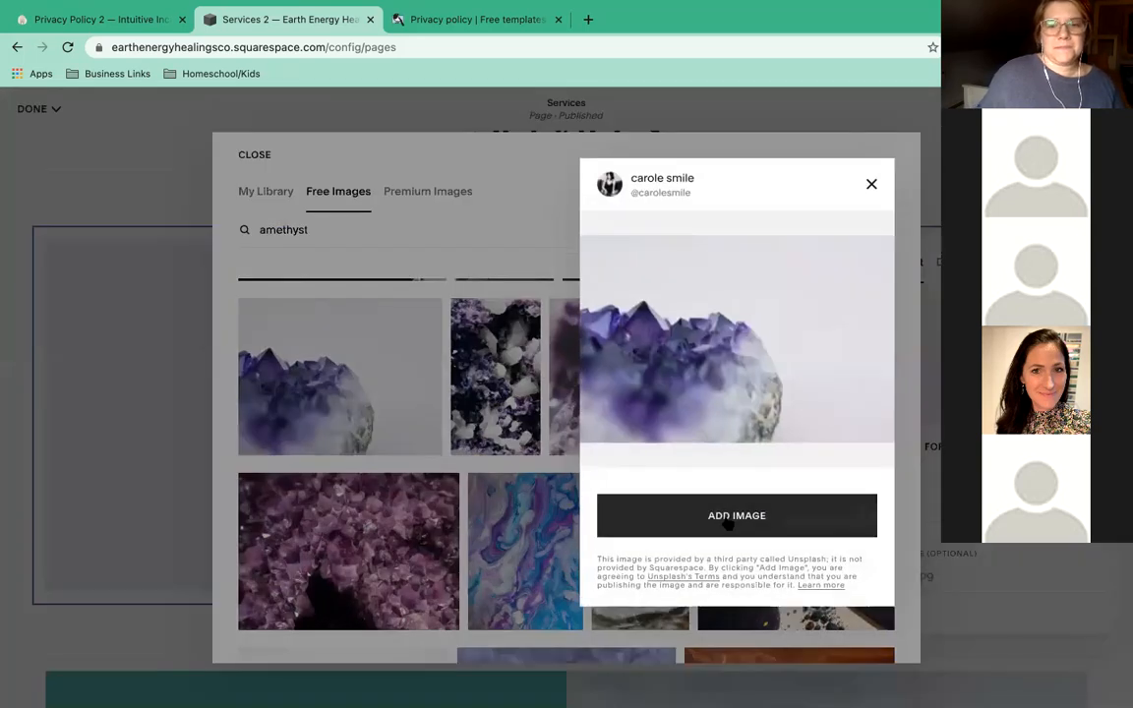
pyautogui.click(728, 519)
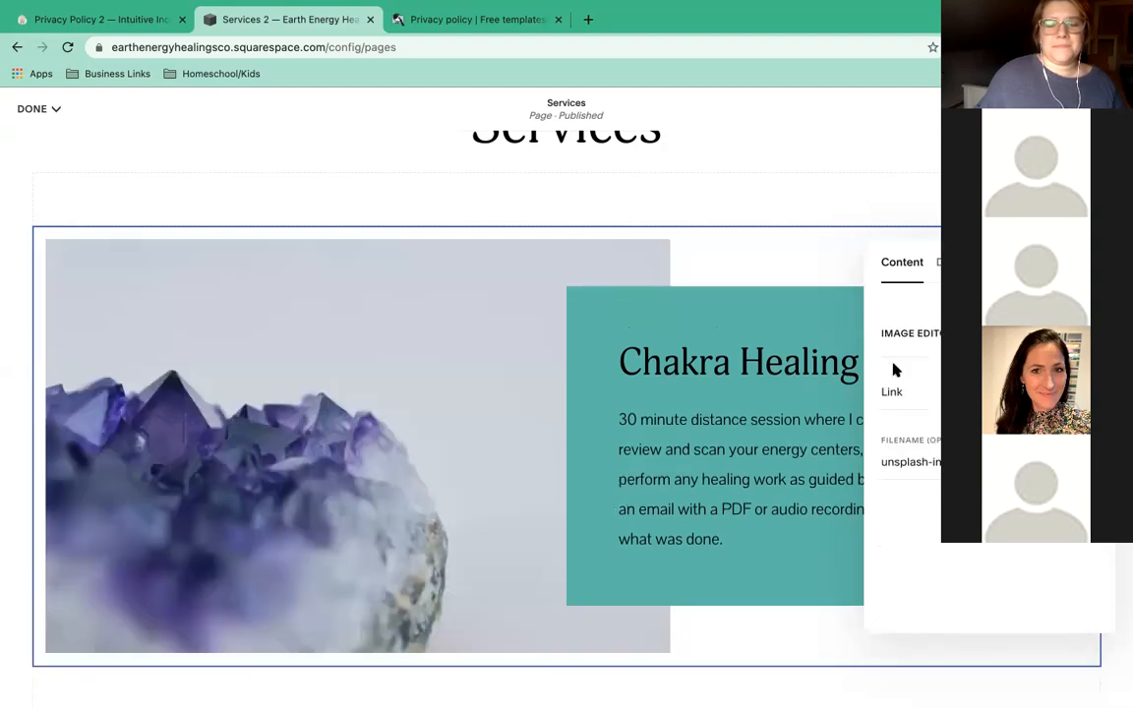
# Close the image panel and save the Services page with the amethyst photo in place.
pyautogui.click(784, 236)
pyautogui.scroll(-1, 649, 403)
pyautogui.scroll(-1, 659, 384)
pyautogui.scroll(5, 674, 354)
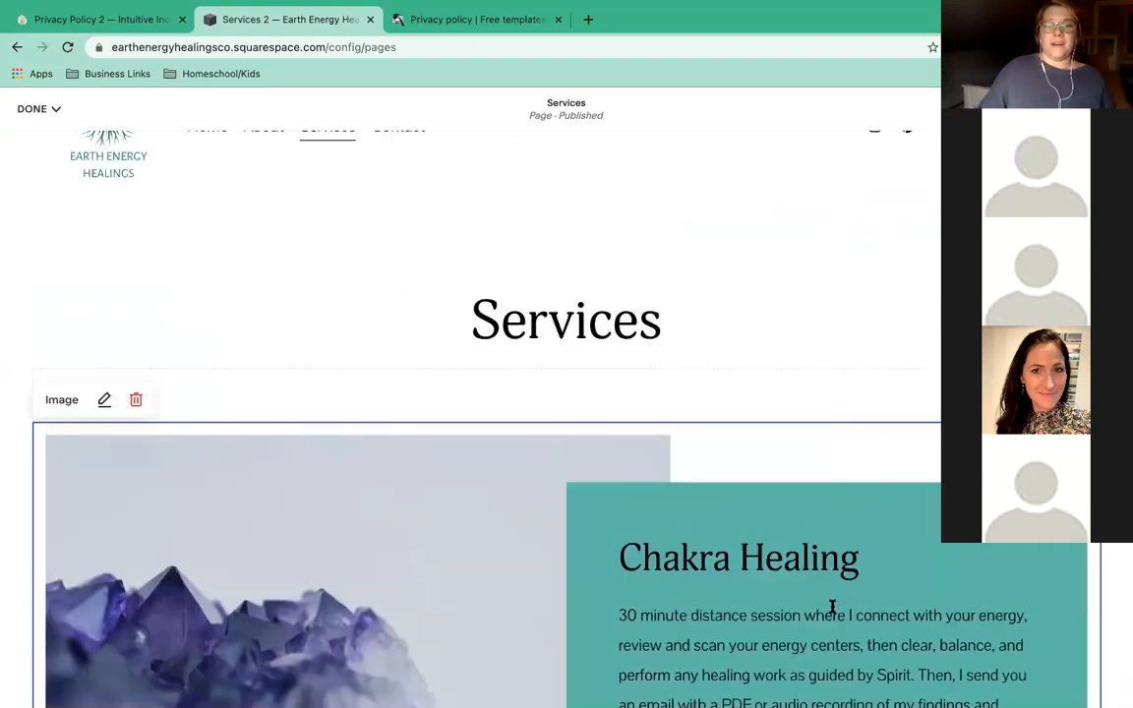
pyautogui.scroll(2, 831, 607)
pyautogui.scroll(-7, 832, 606)
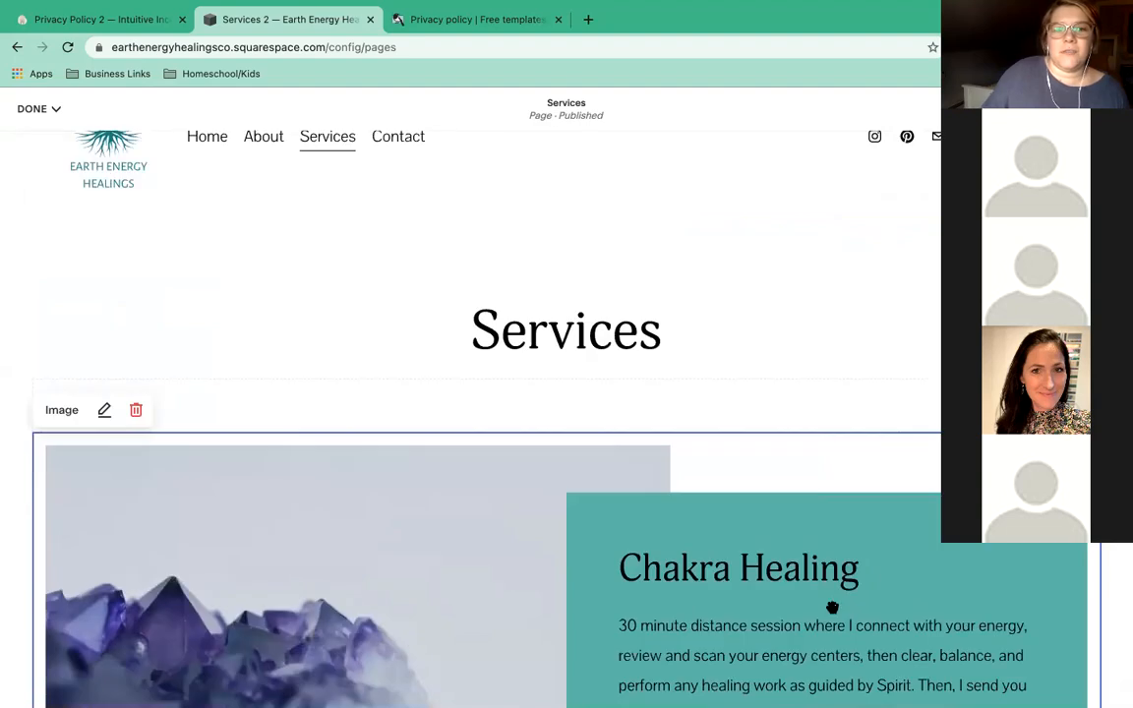
pyautogui.scroll(7, 829, 606)
pyautogui.click(23, 109)
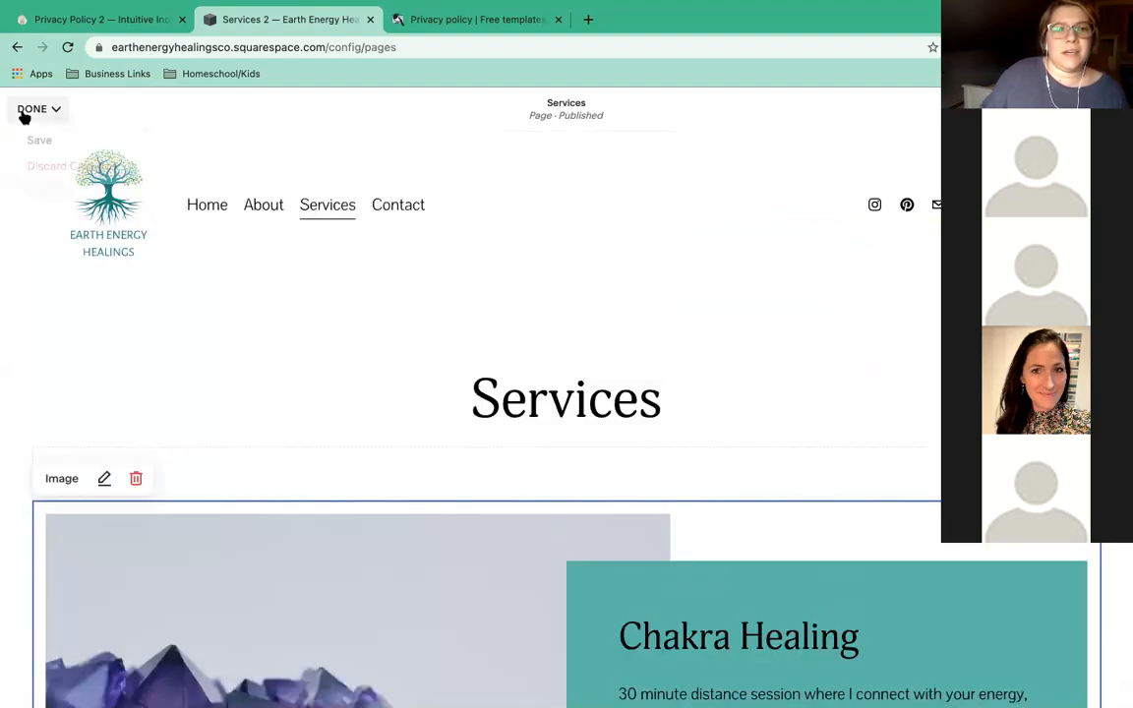
pyautogui.click(31, 141)
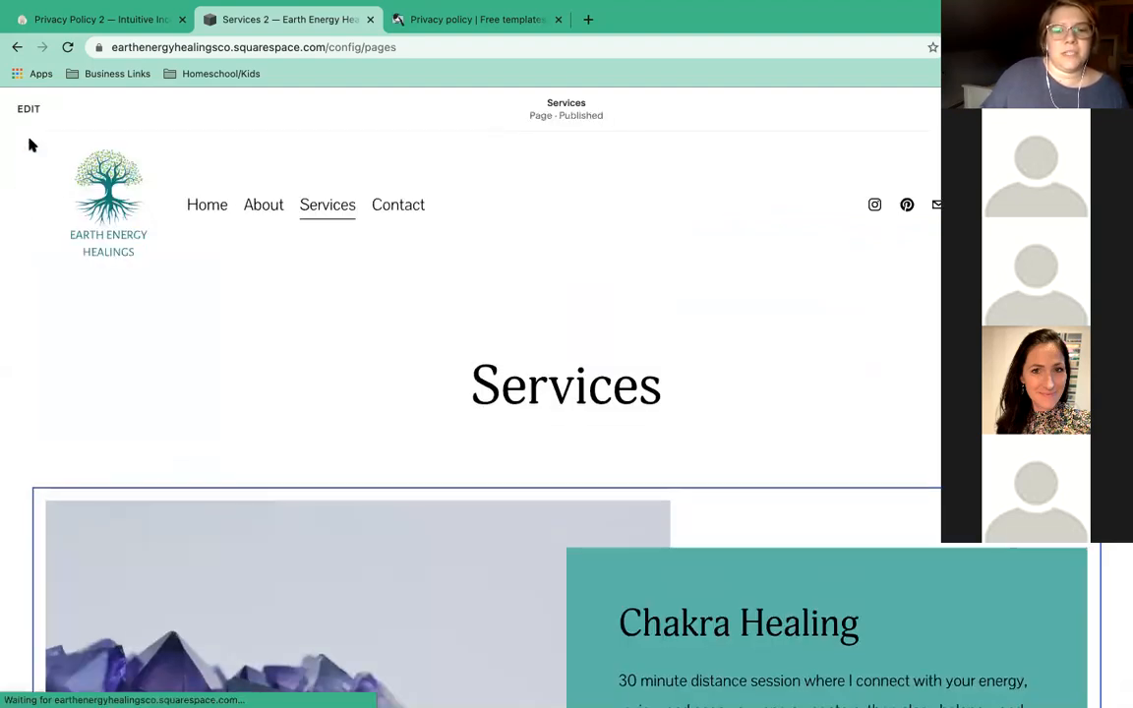
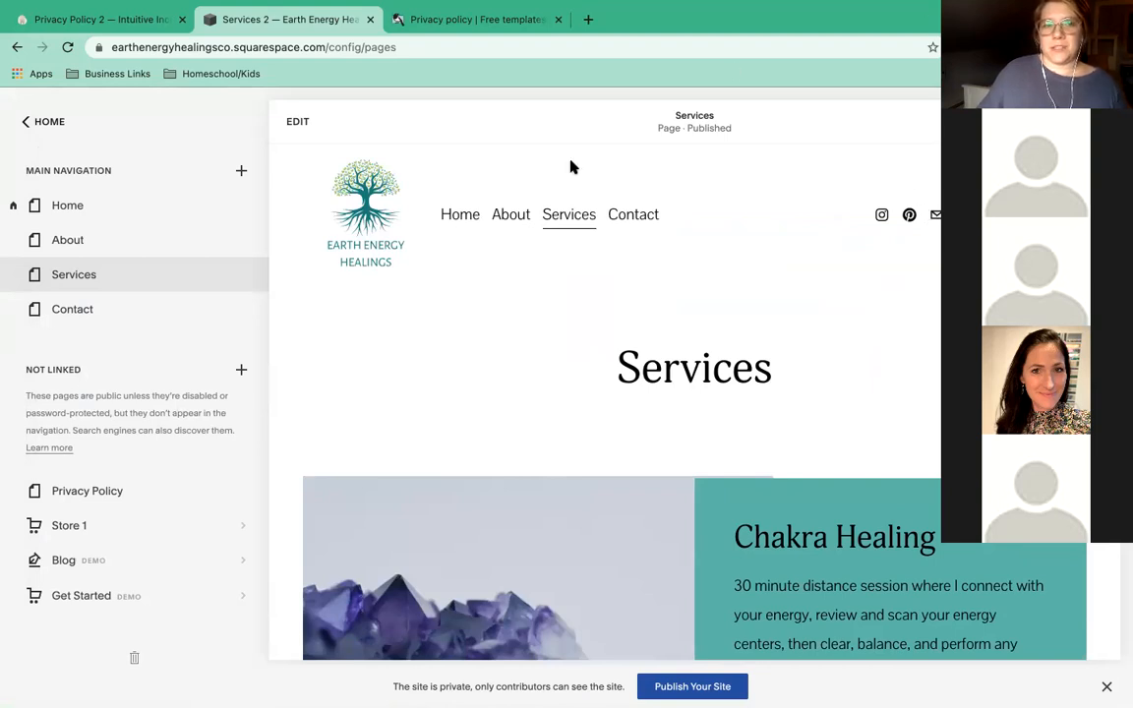
# Look through the site's colour themes in the style editor, then save and exit.
pyautogui.click(300, 126)
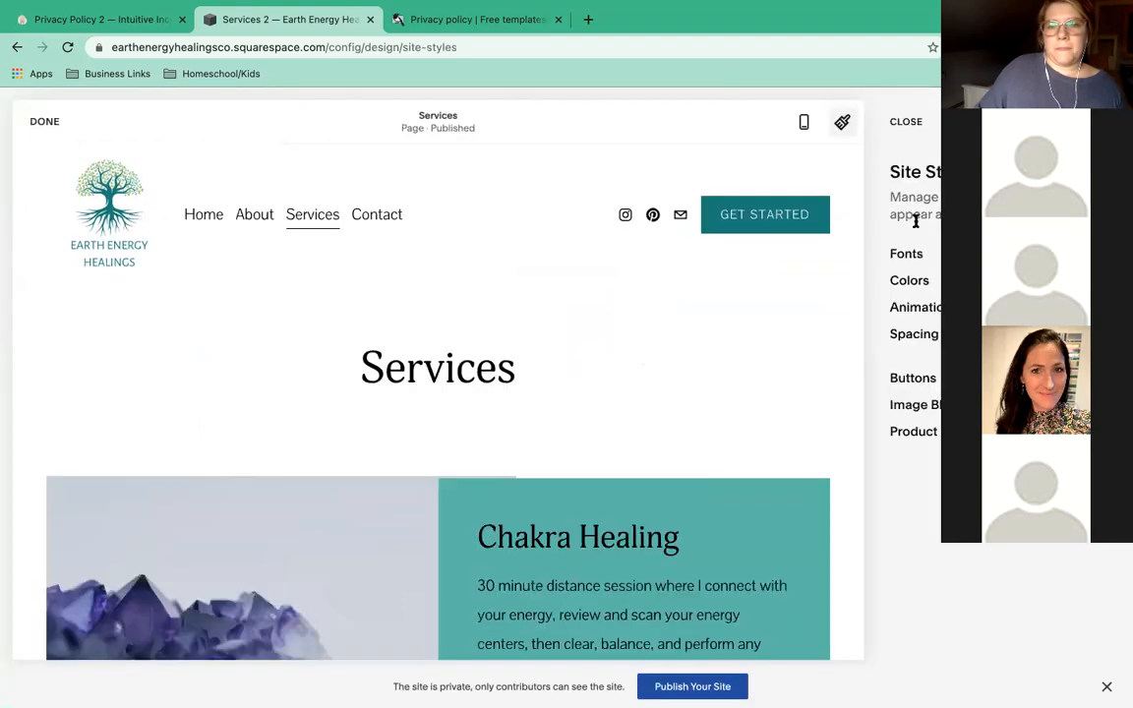
pyautogui.click(915, 280)
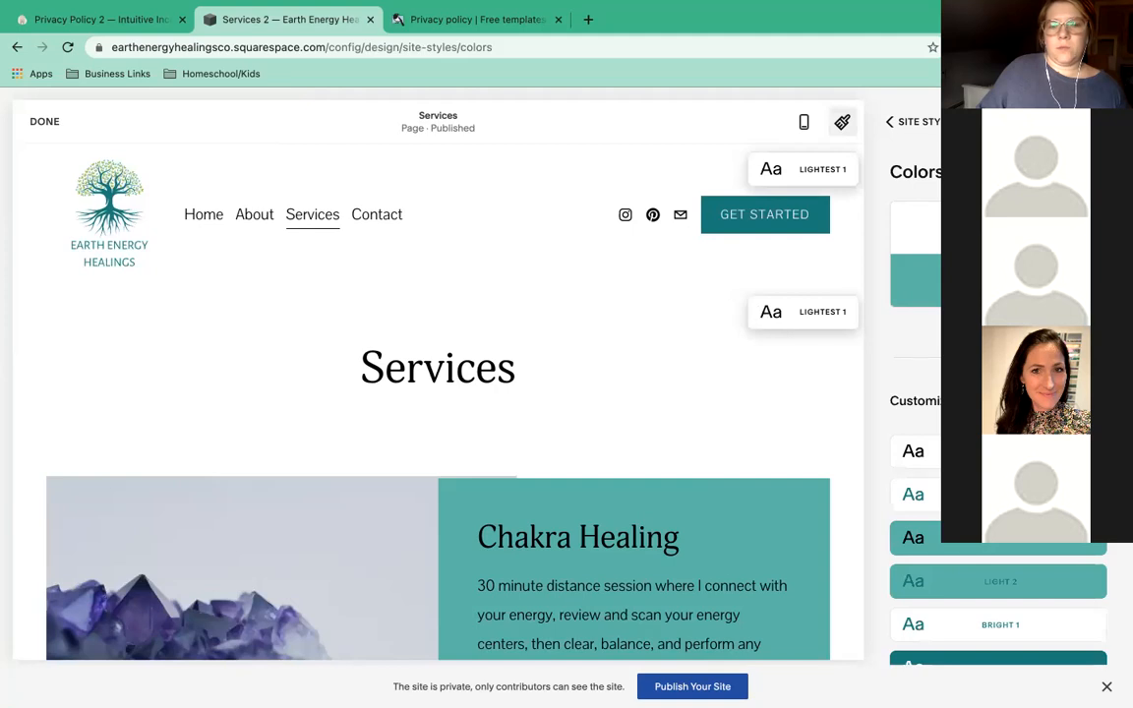
pyautogui.click(998, 452)
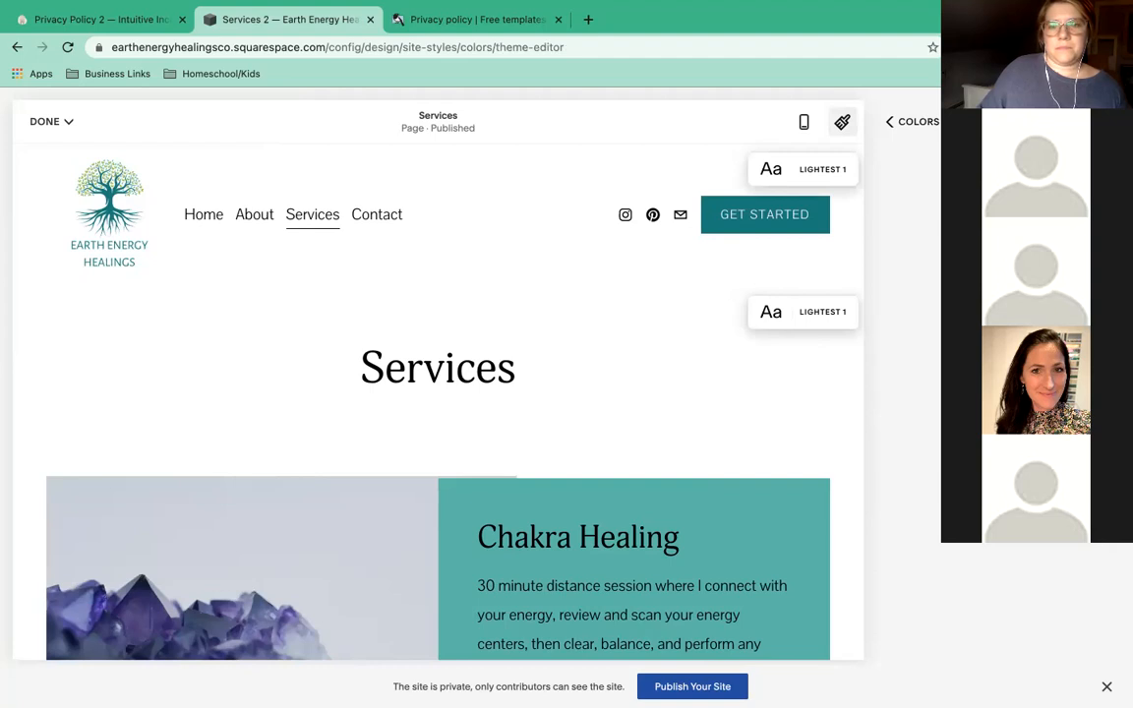
pyautogui.click(887, 122)
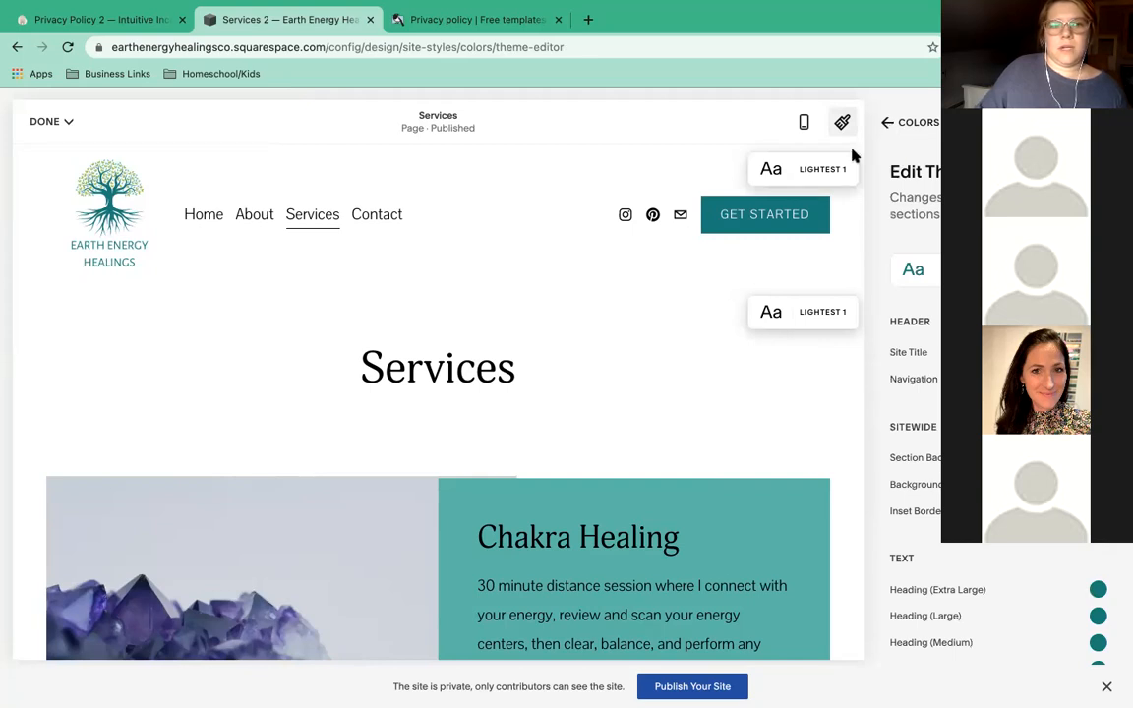
pyautogui.click(45, 121)
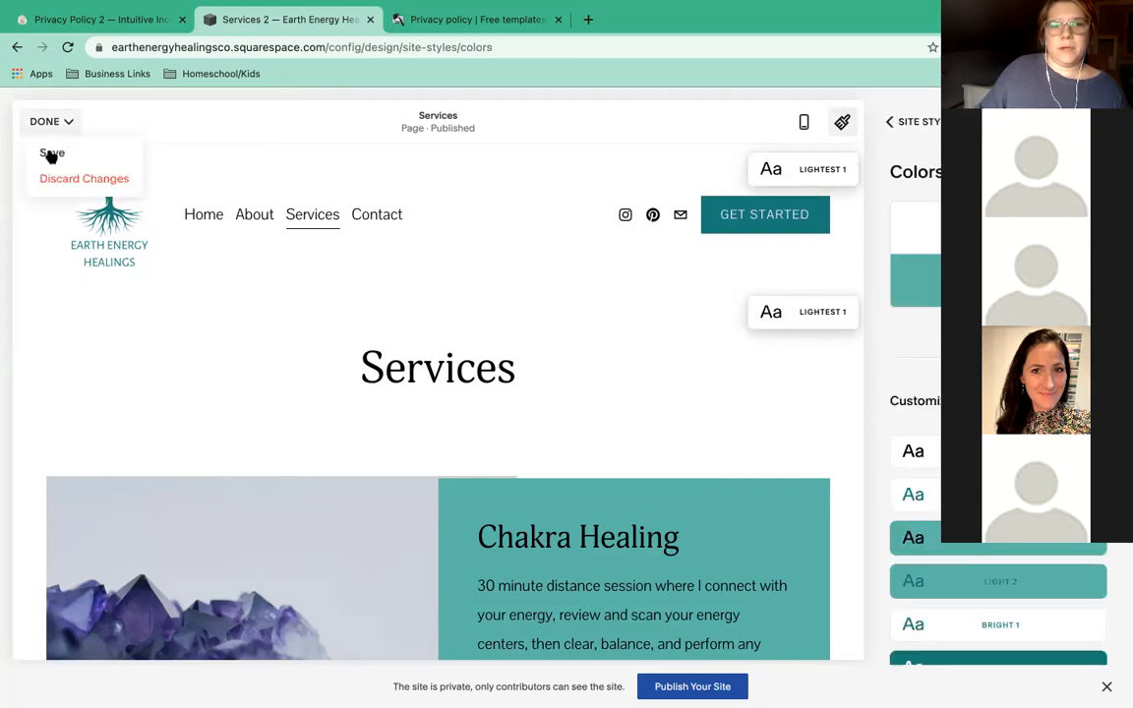
pyautogui.click(51, 154)
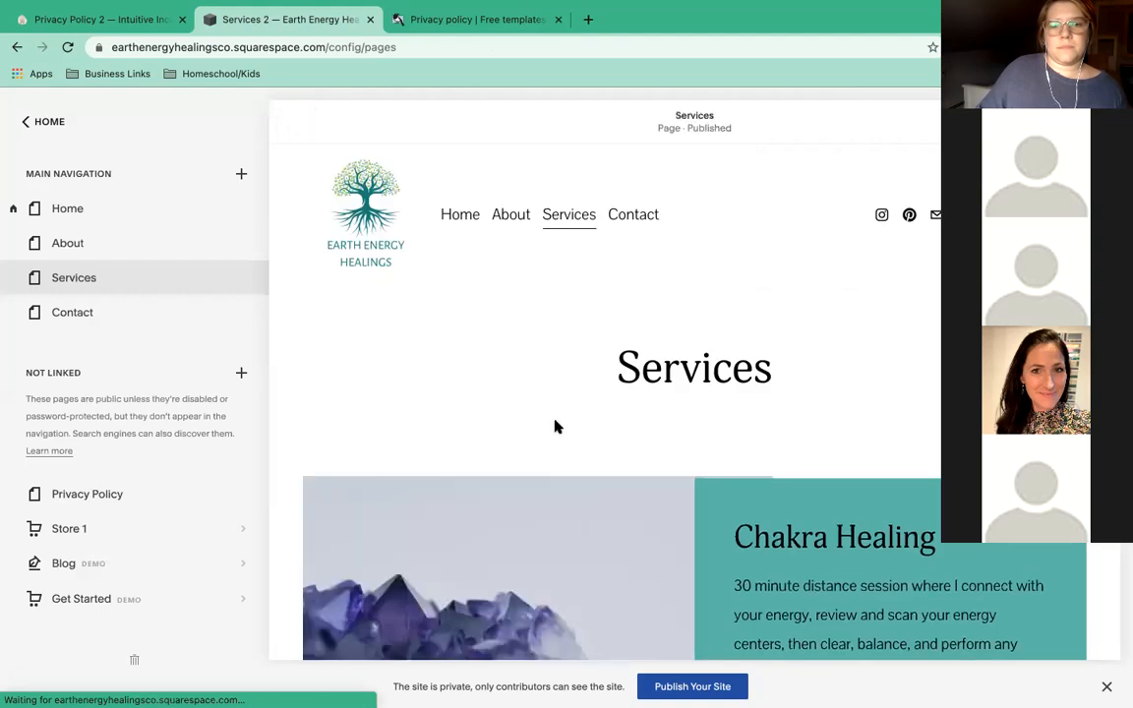
# Give the Services page's Chakra Healing section the Bright 1 colour theme after trying Light 2.
pyautogui.click(556, 426)
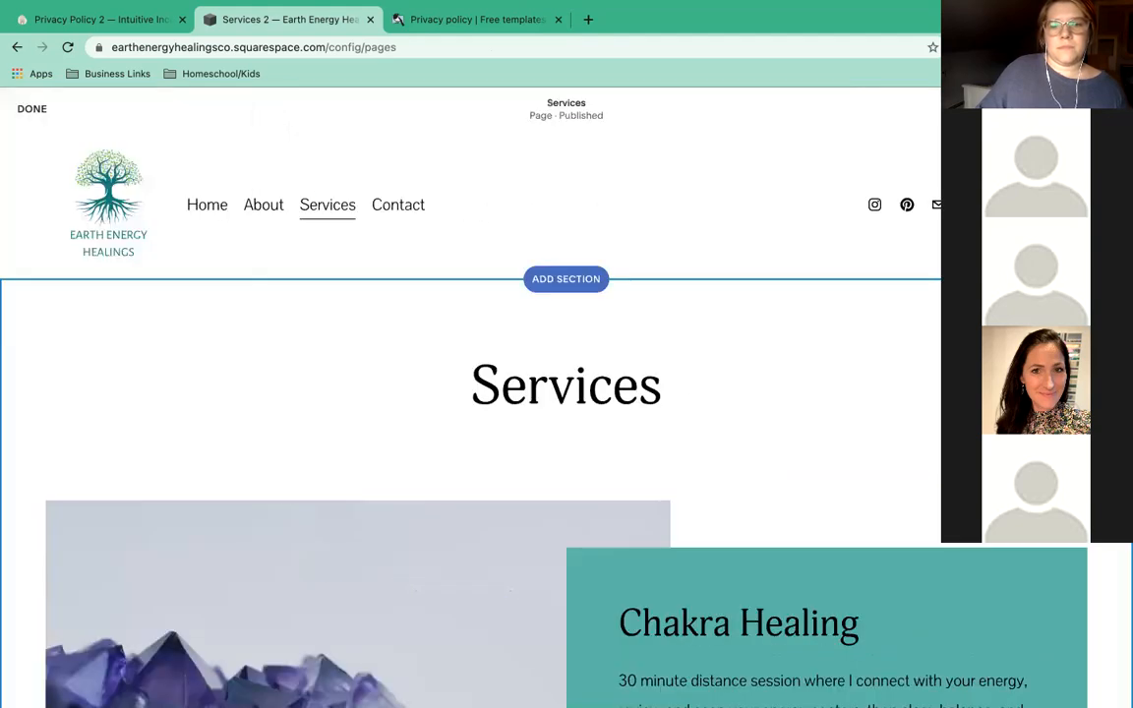
pyautogui.click(1094, 321)
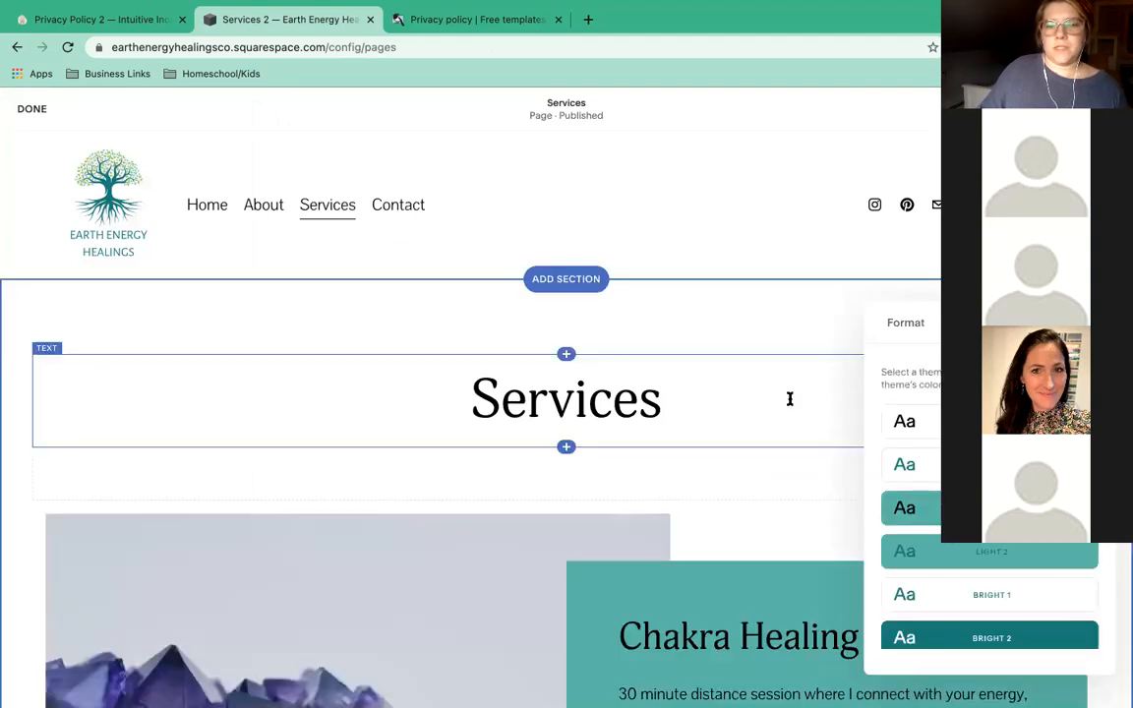
pyautogui.scroll(-3, 789, 398)
pyautogui.scroll(-1, 453, 443)
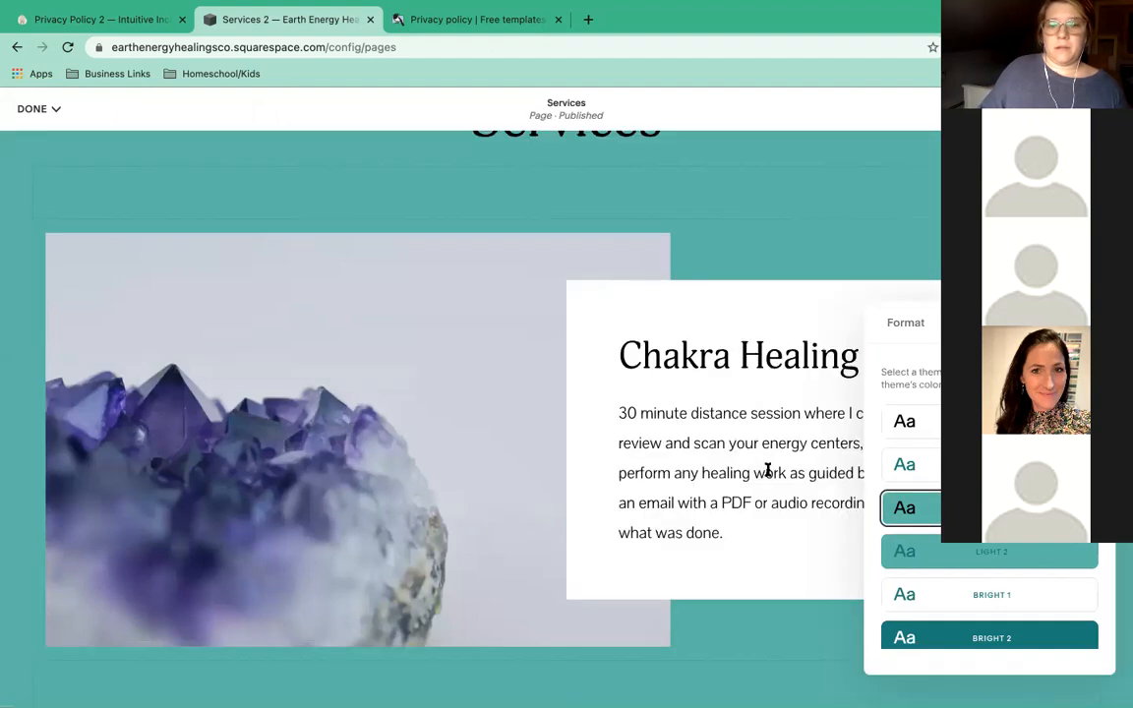
pyautogui.click(990, 554)
pyautogui.click(996, 592)
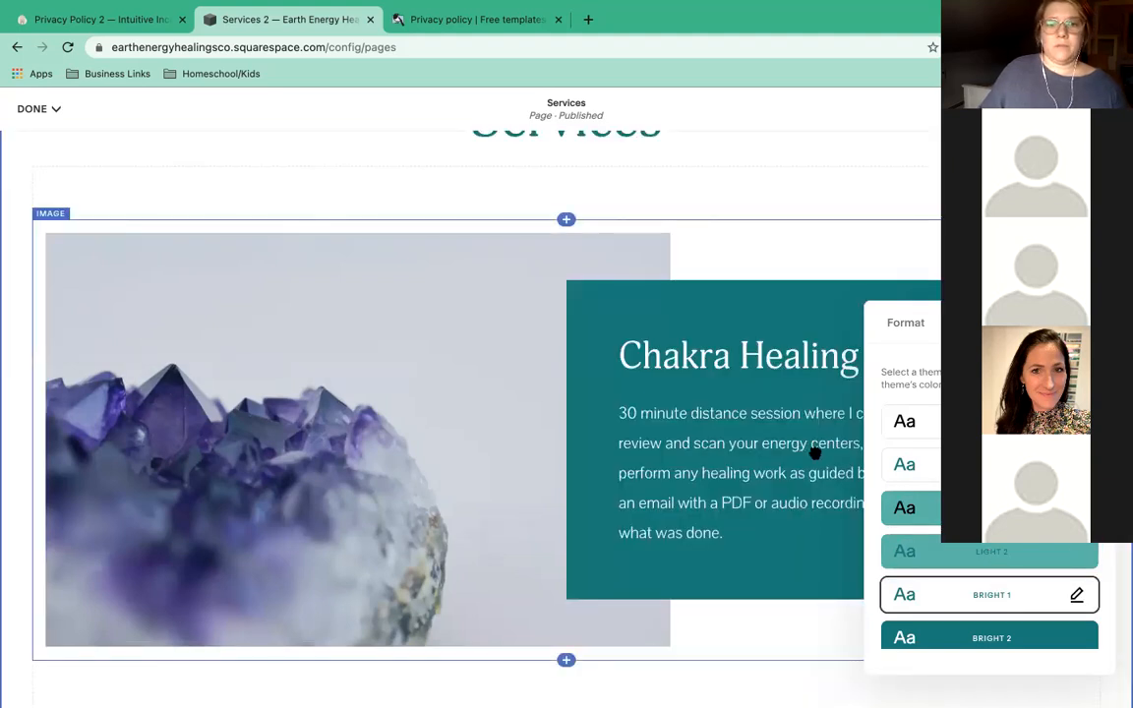
pyautogui.scroll(2, 814, 451)
pyautogui.scroll(1, 814, 453)
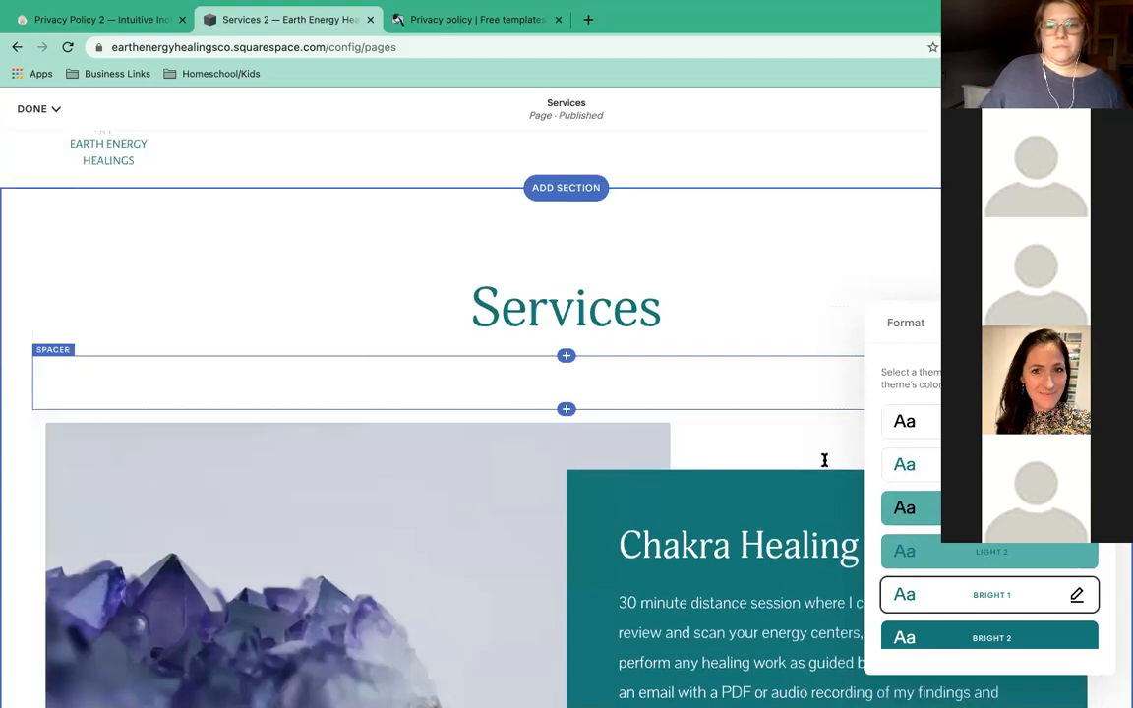
pyautogui.scroll(-3, 821, 458)
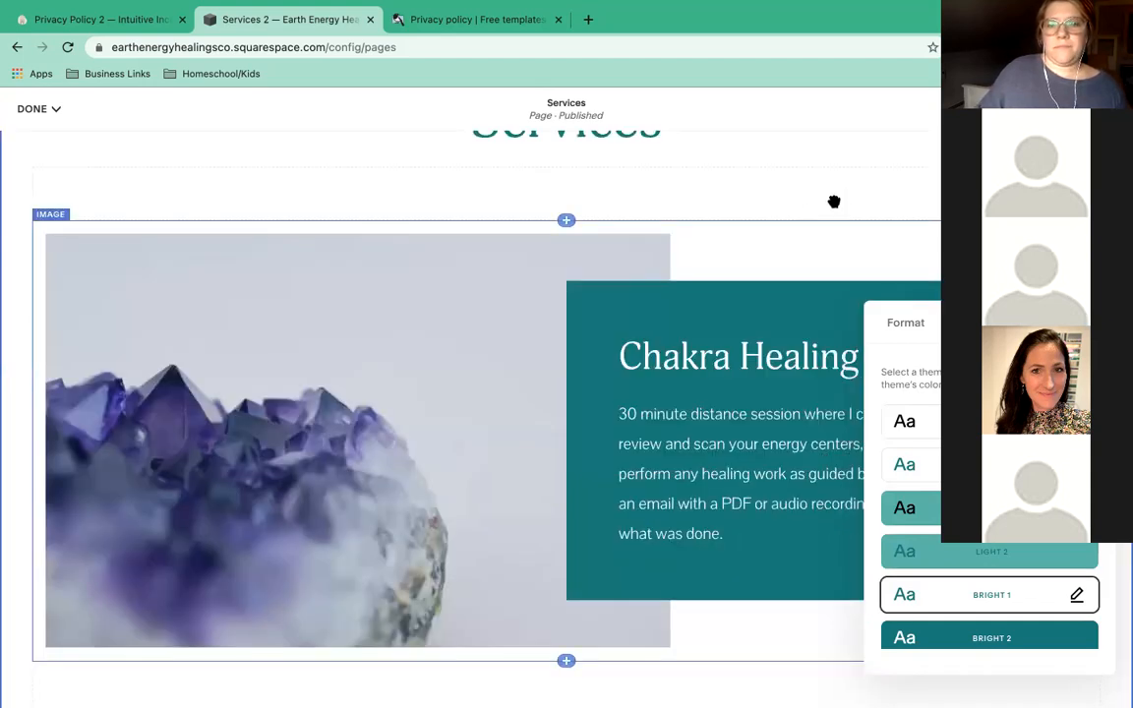
pyautogui.click(757, 433)
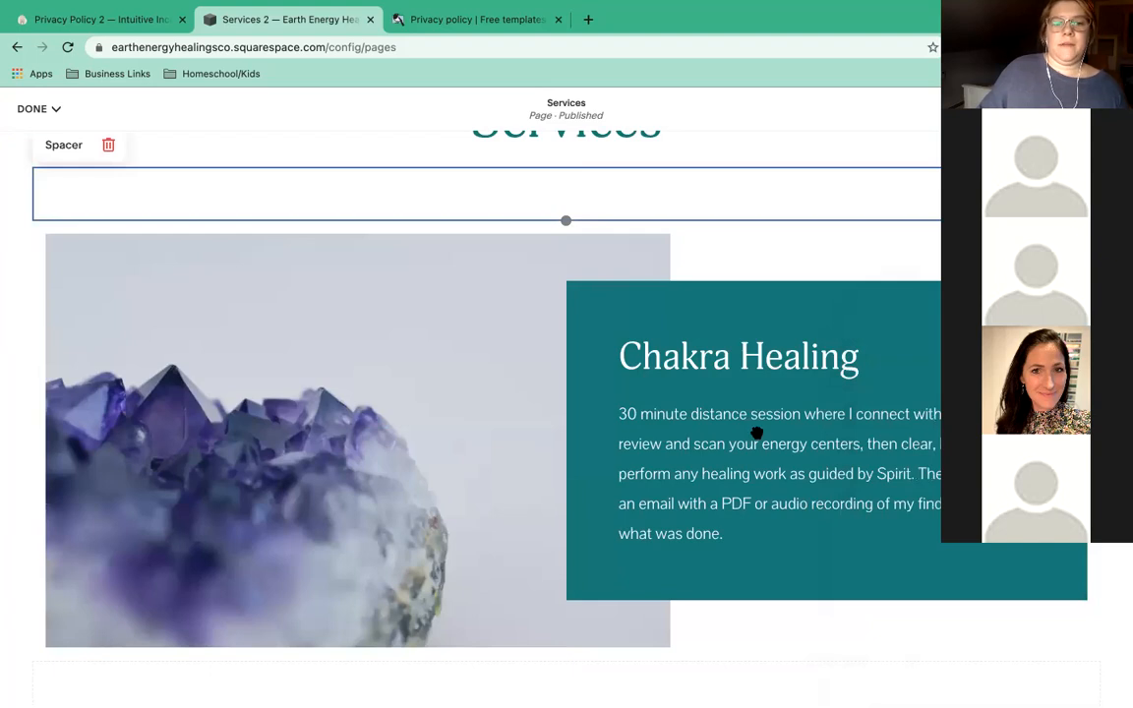
pyautogui.scroll(-2, 757, 433)
pyautogui.scroll(-4, 680, 390)
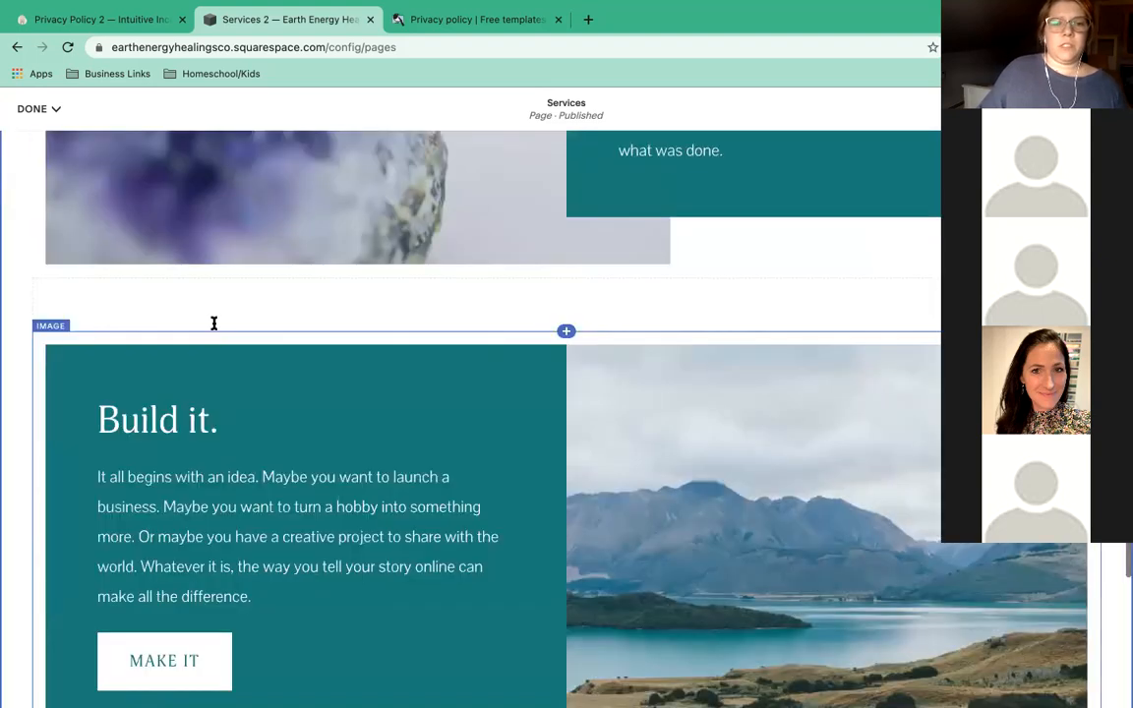
# Replace the 'Build it.' heading with 'Oracle Reading.'.
pyautogui.scroll(-2, 213, 321)
pyautogui.tripleClick(69, 308)
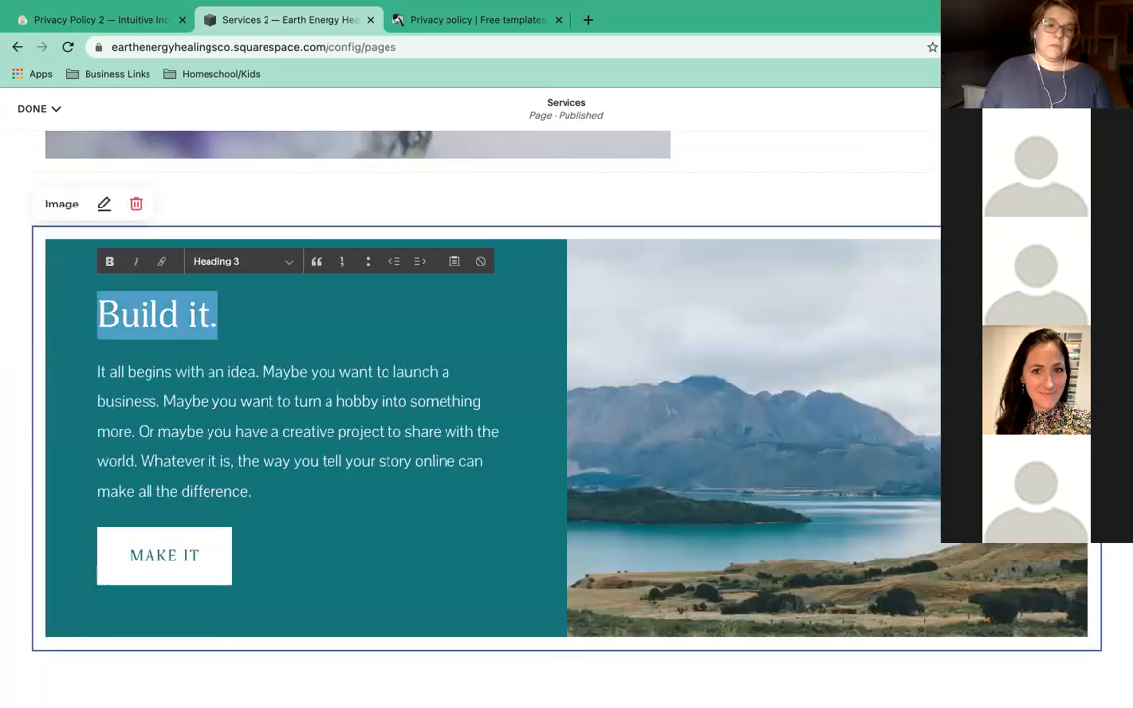
pyautogui.write('Oracle Reading.')
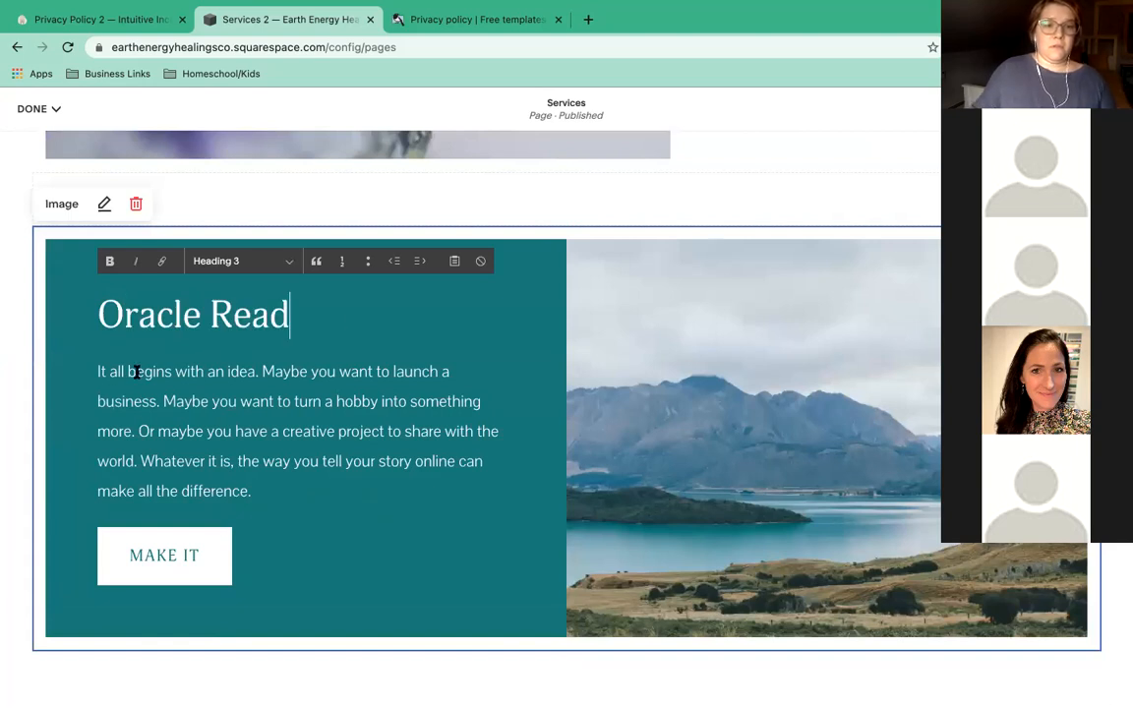
# Replace the placeholder body with '1-3 question reading consulting oracle cards done via email.'.
pyautogui.tripleClick(107, 391)
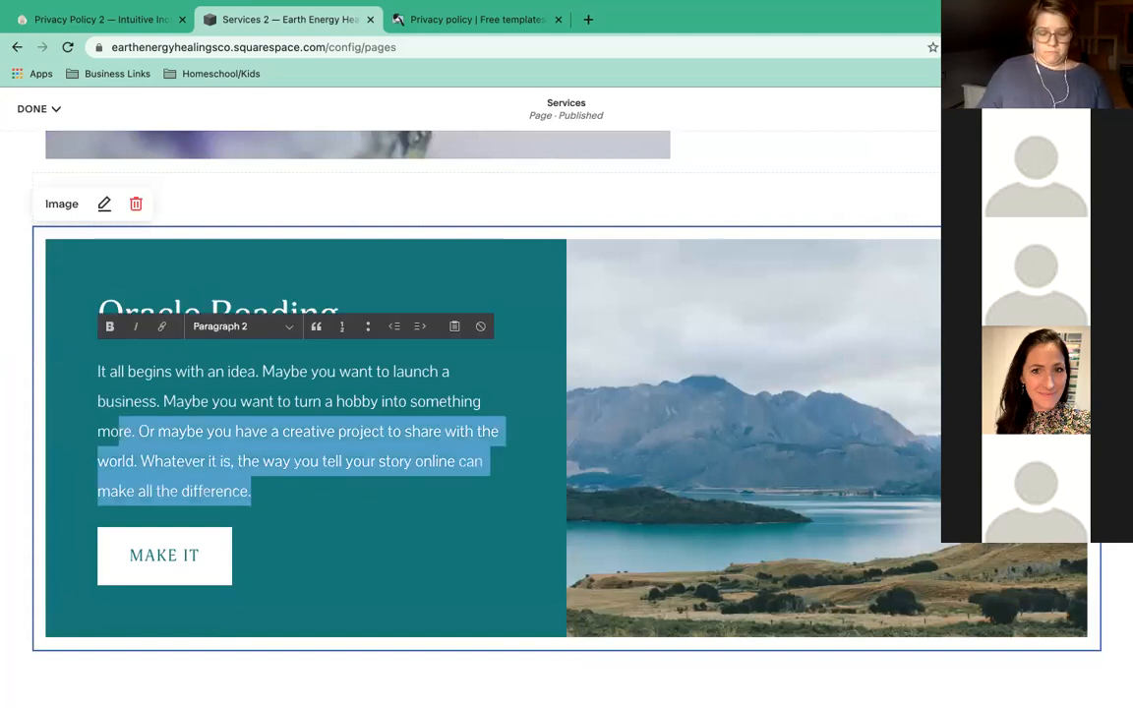
pyautogui.press('BackSpace')
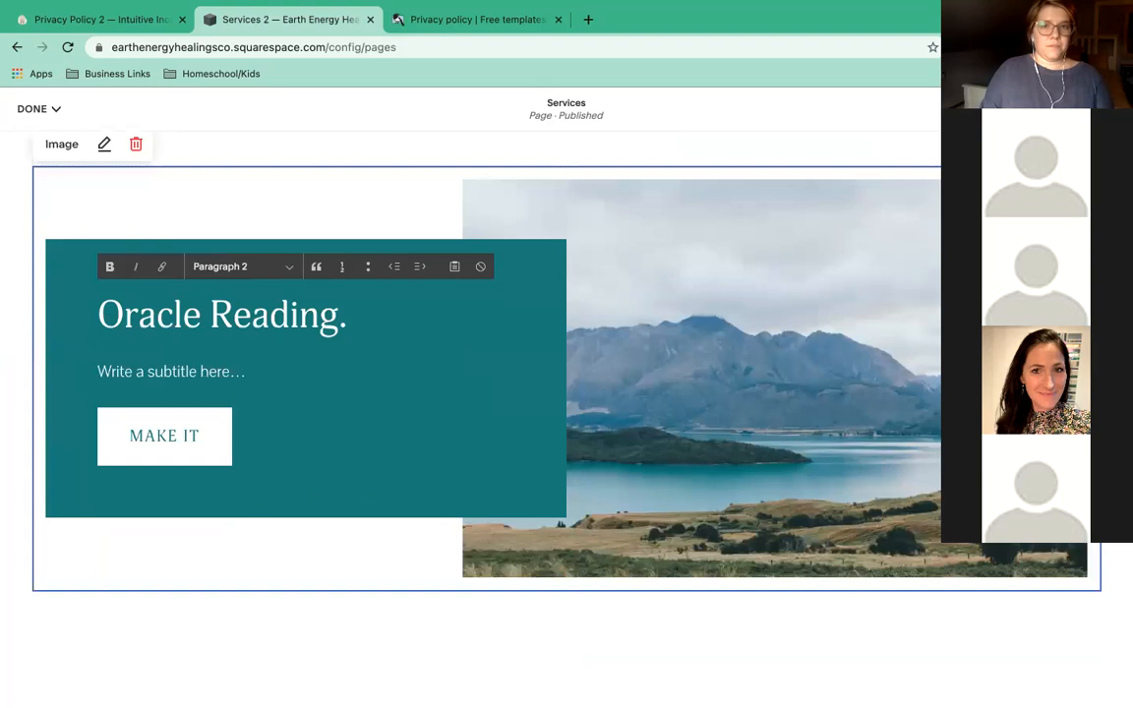
pyautogui.write('Ask 1-3 question')
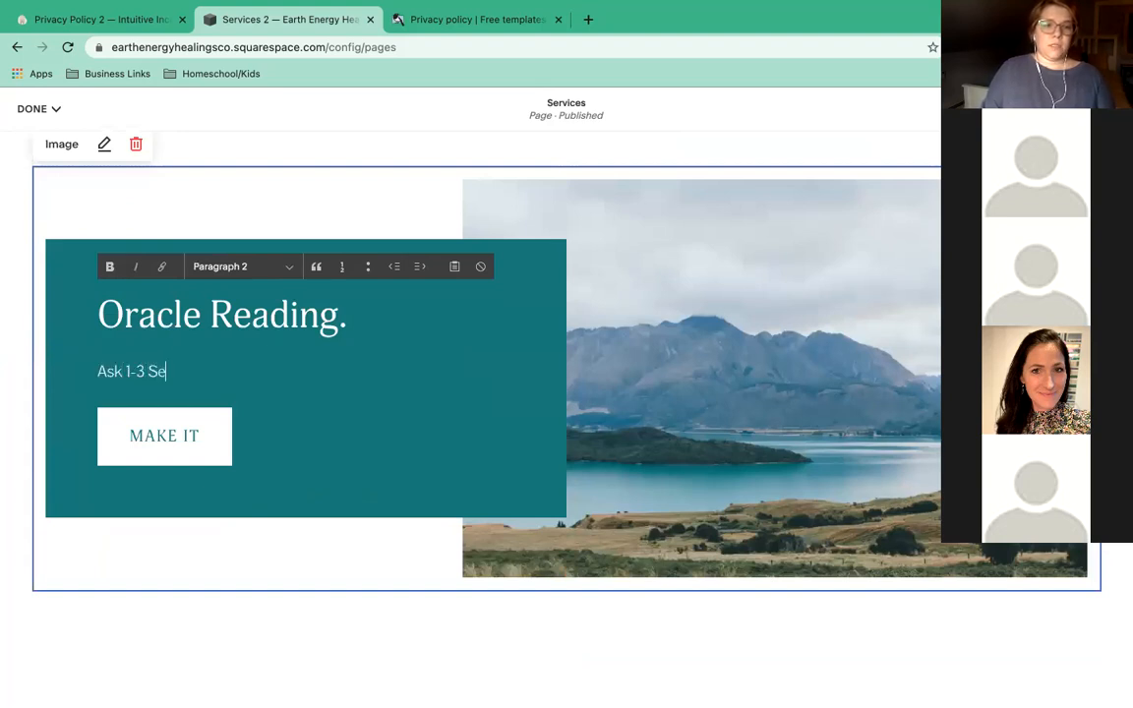
pyautogui.write('s')
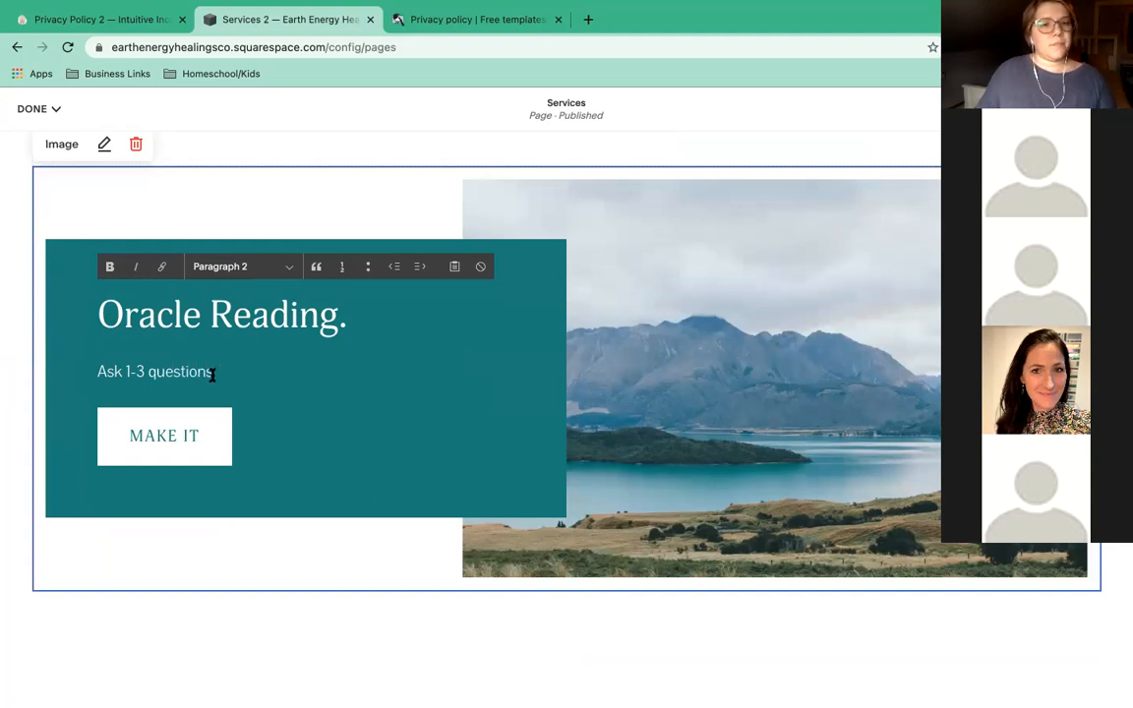
pyautogui.moveTo(215, 372); pyautogui.dragTo(53, 371)
pyautogui.write('1-3 ')
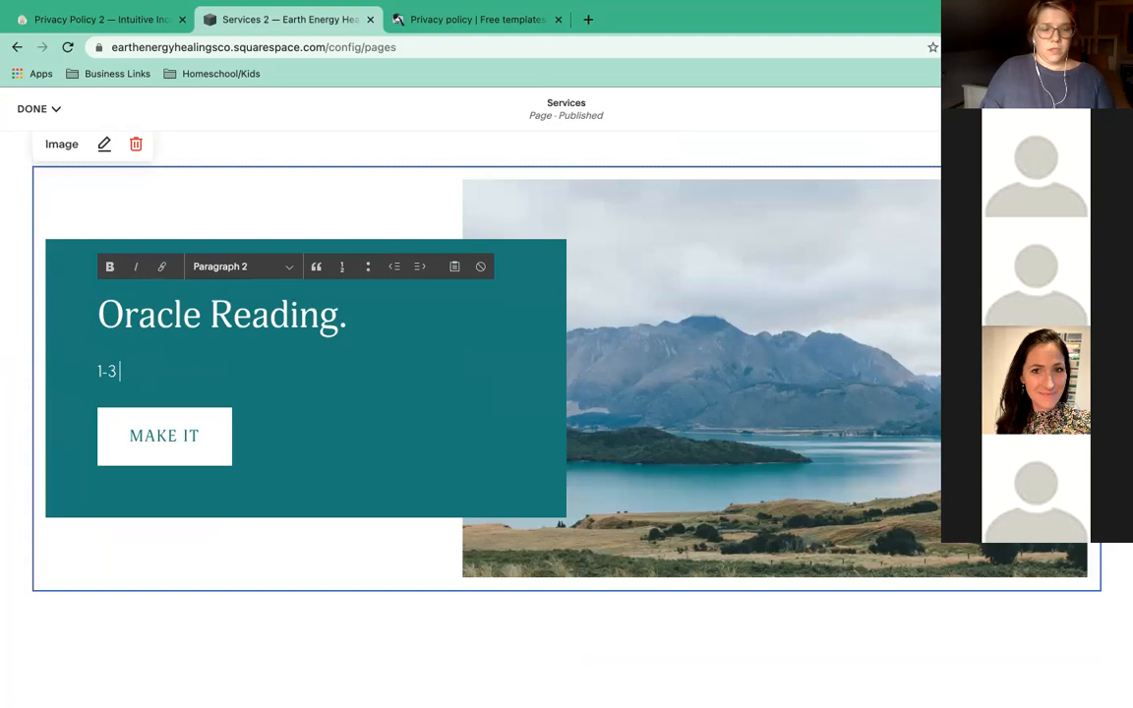
pyautogui.write('question reading con')
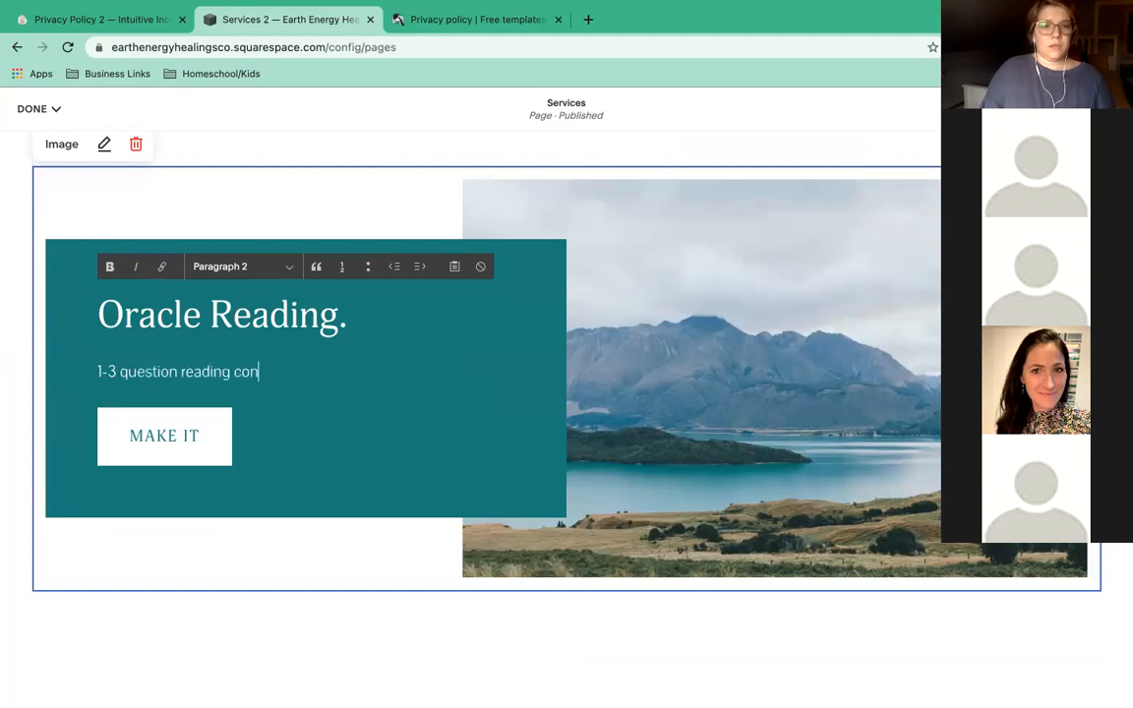
pyautogui.write('sulting oracle car')
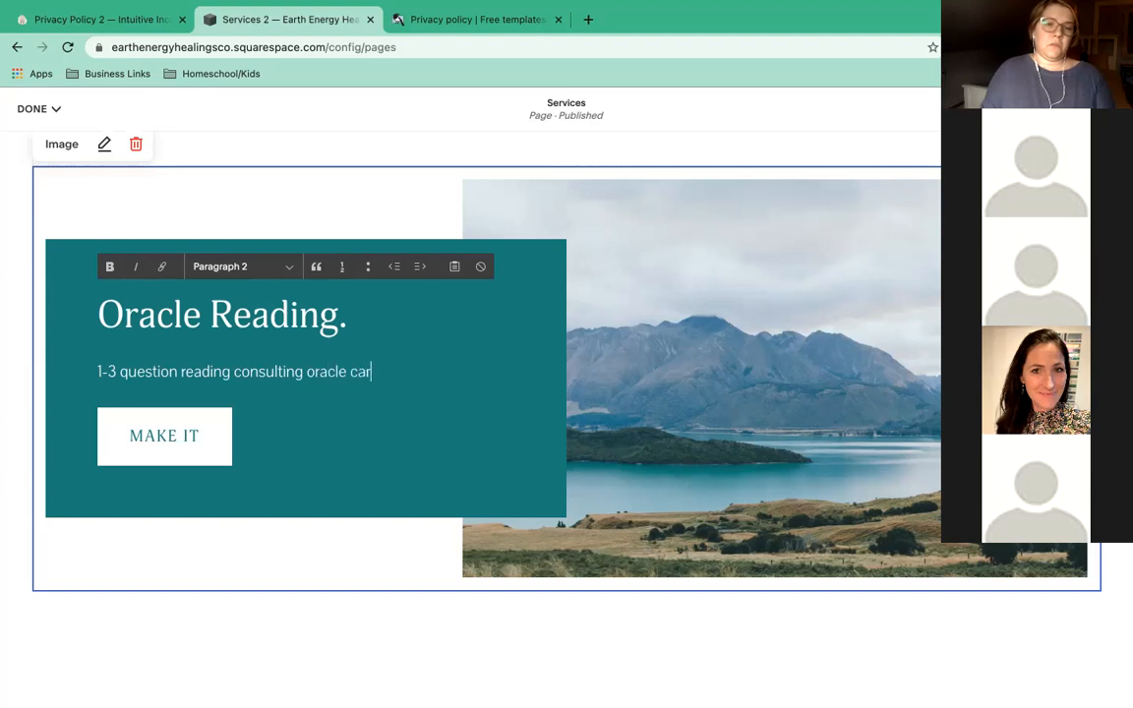
pyautogui.write('ds done via email.')
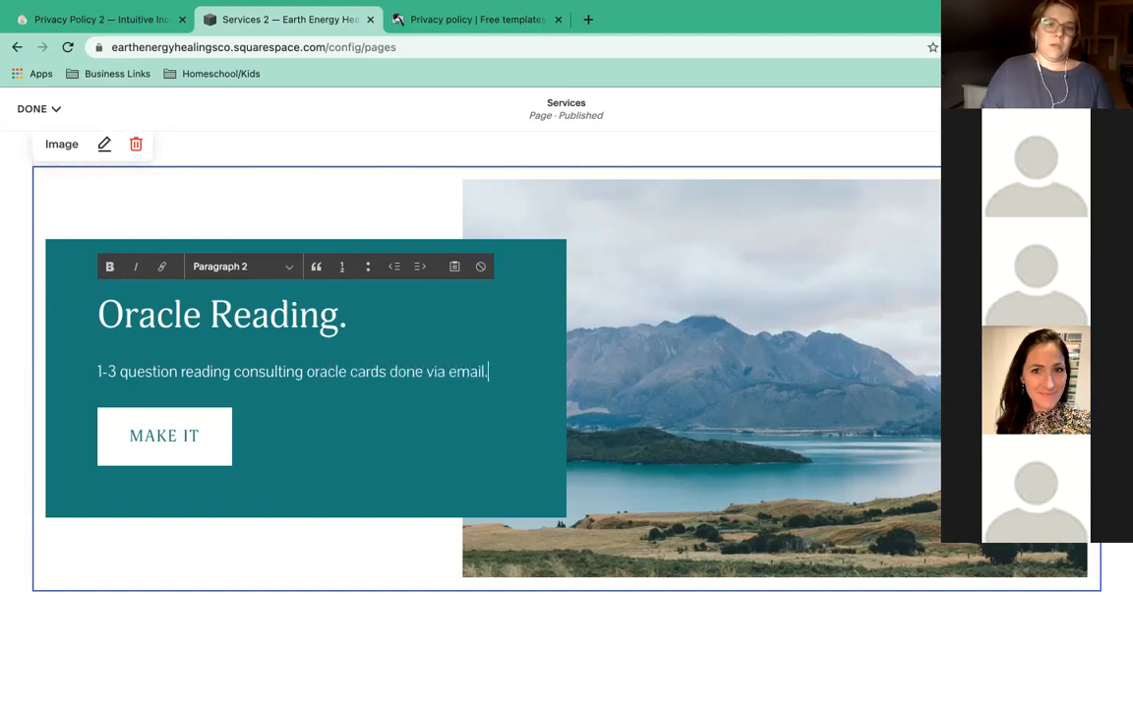
# Add a line promising card pictures and a reading in response to your questions.
pyautogui.press('Return')
pyautogui.write('You ask your questions, I')
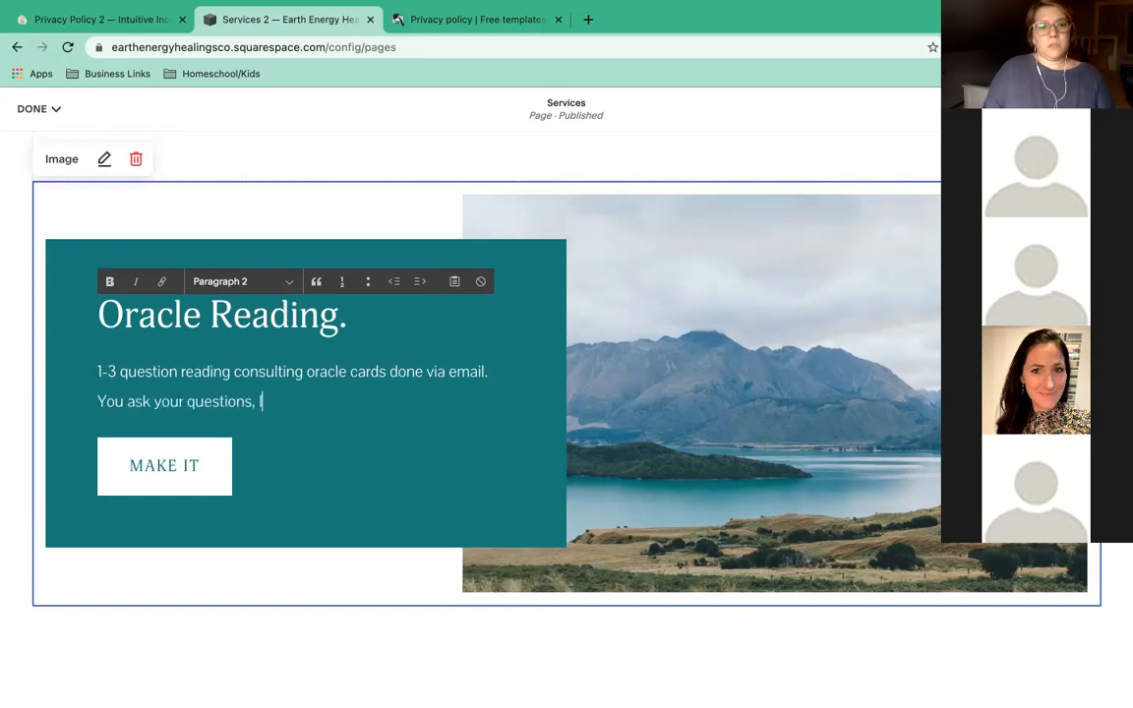
pyautogui.write("'ll tune in and se")
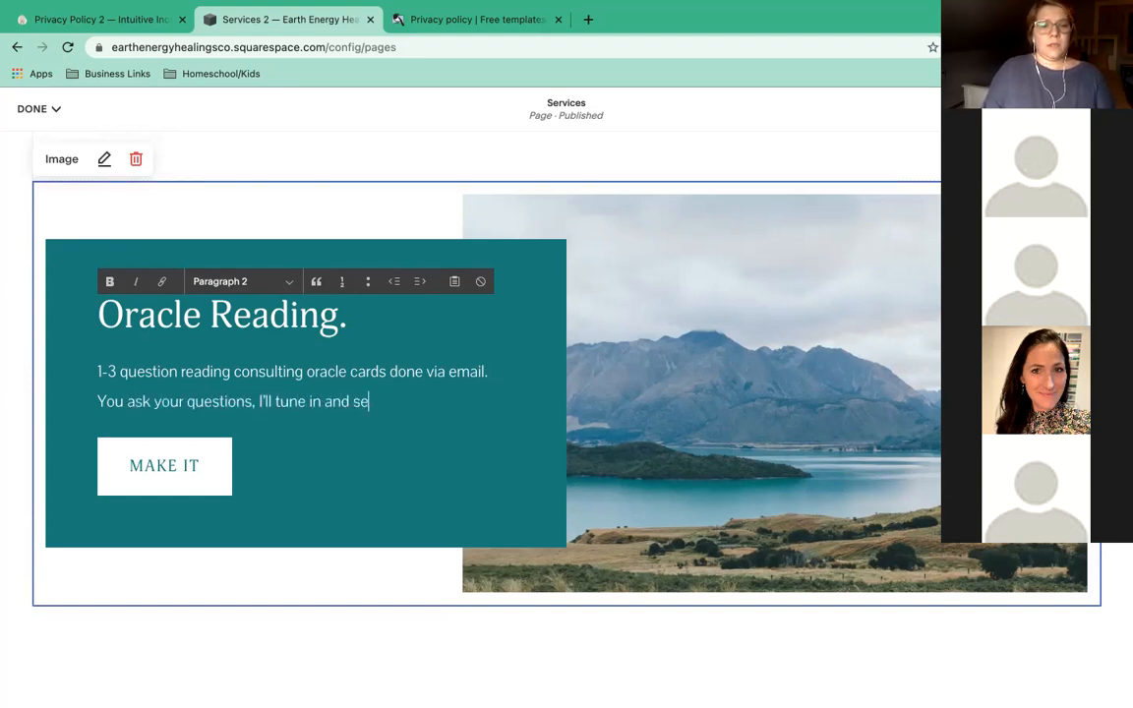
pyautogui.write('nd you the pictures of')
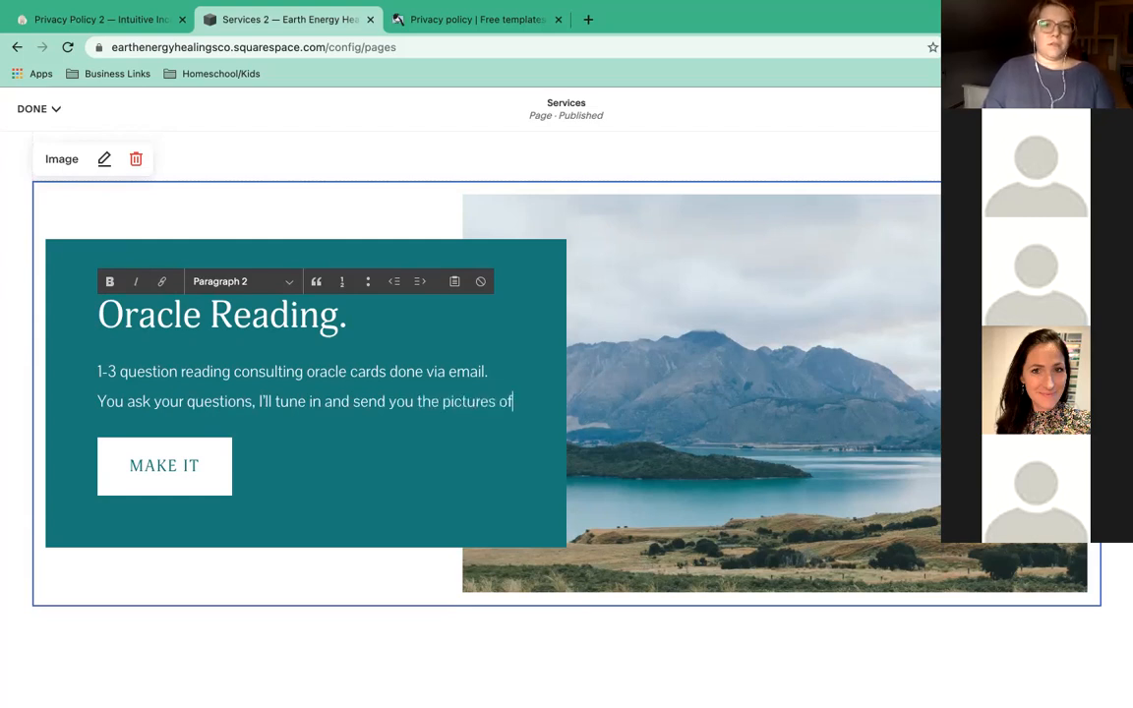
pyautogui.write(' the cards and an email written rea')
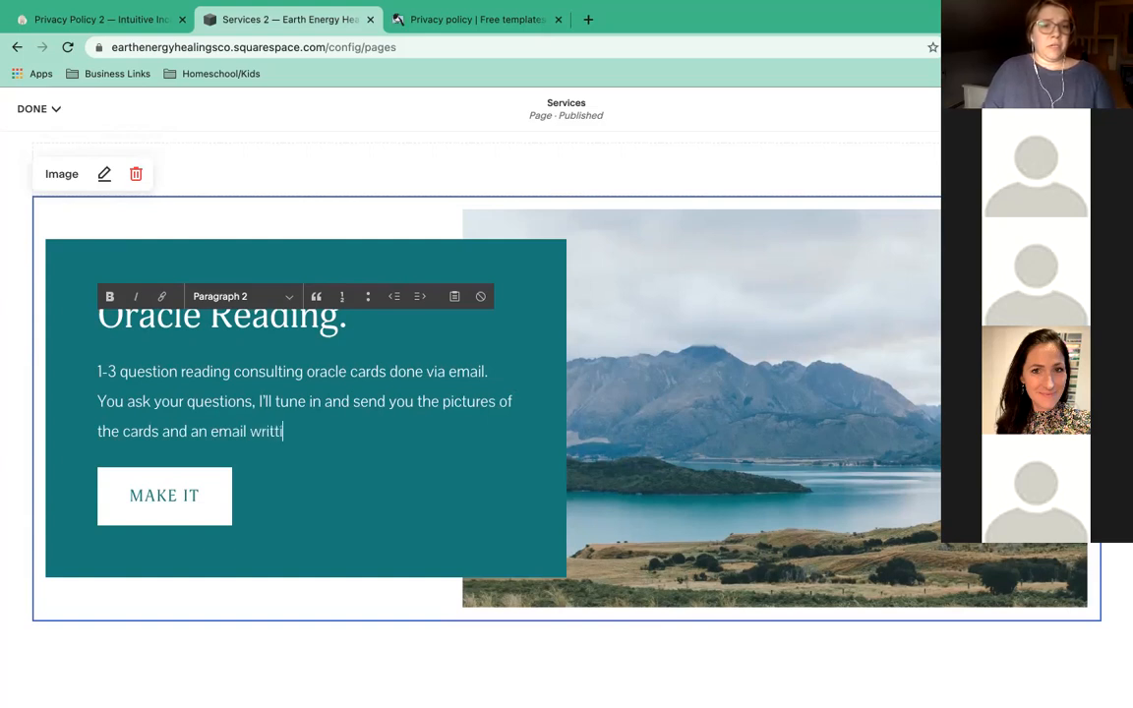
pyautogui.write('ding of what I receive in respond to yo')
pyautogui.press('BackSpace')
pyautogui.press('BackSpace')
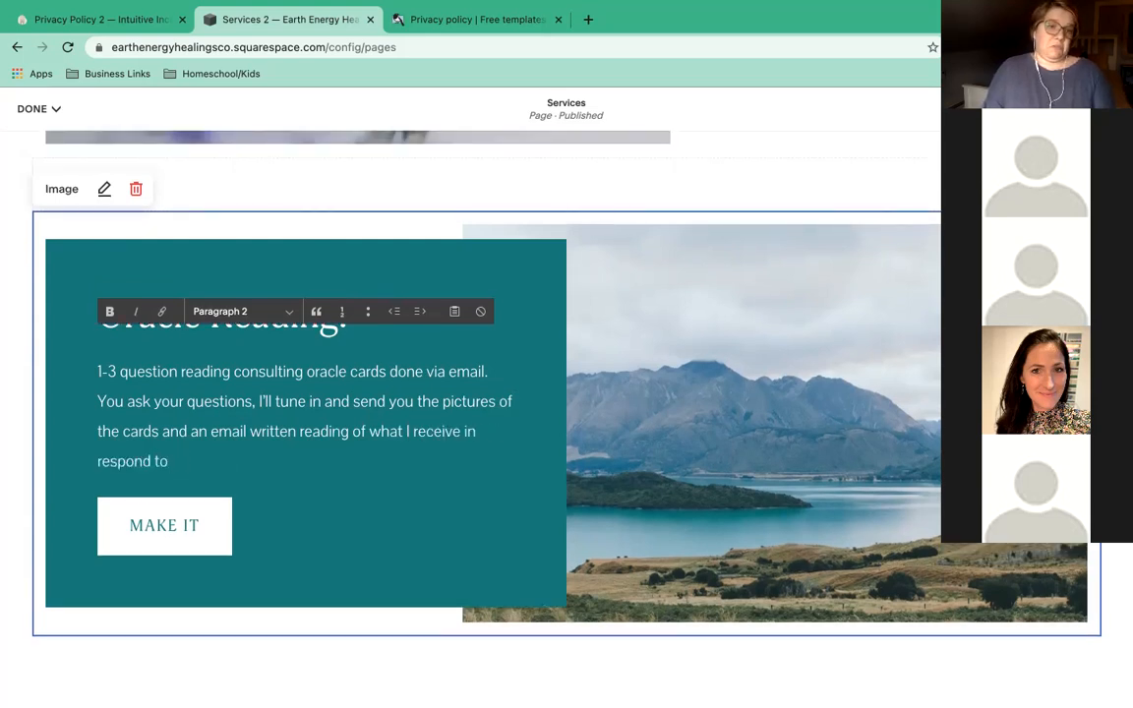
pyautogui.press('BackSpace')
pyautogui.write('se to your qu')
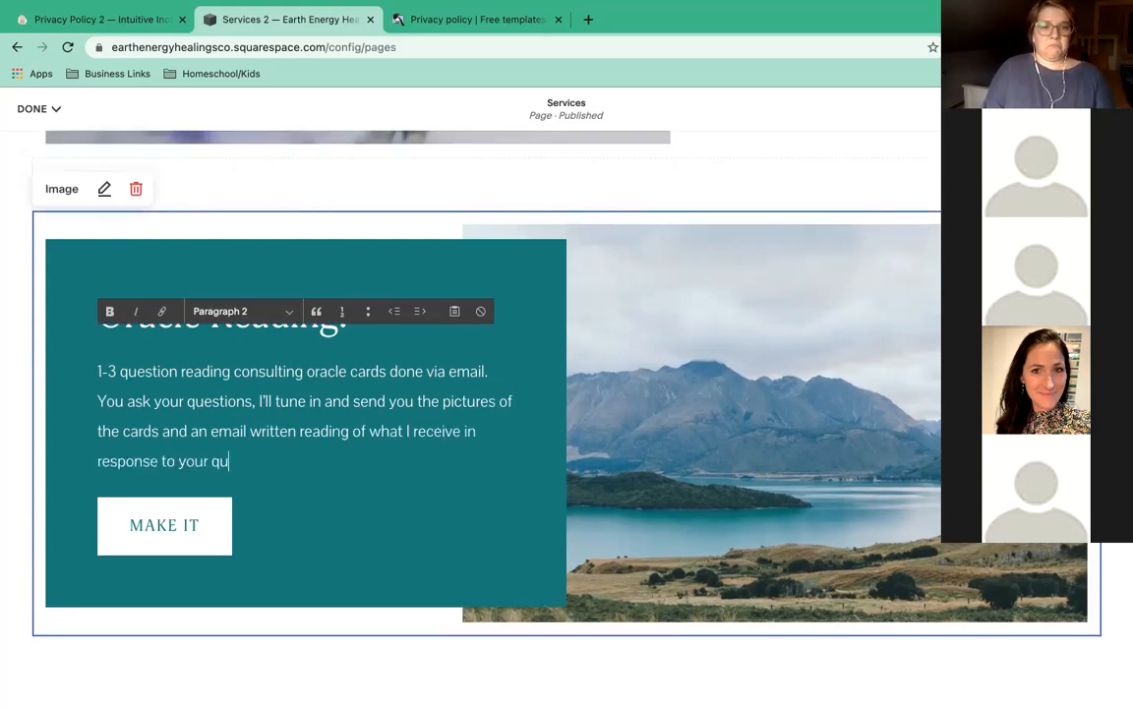
pyautogui.write('estions.')
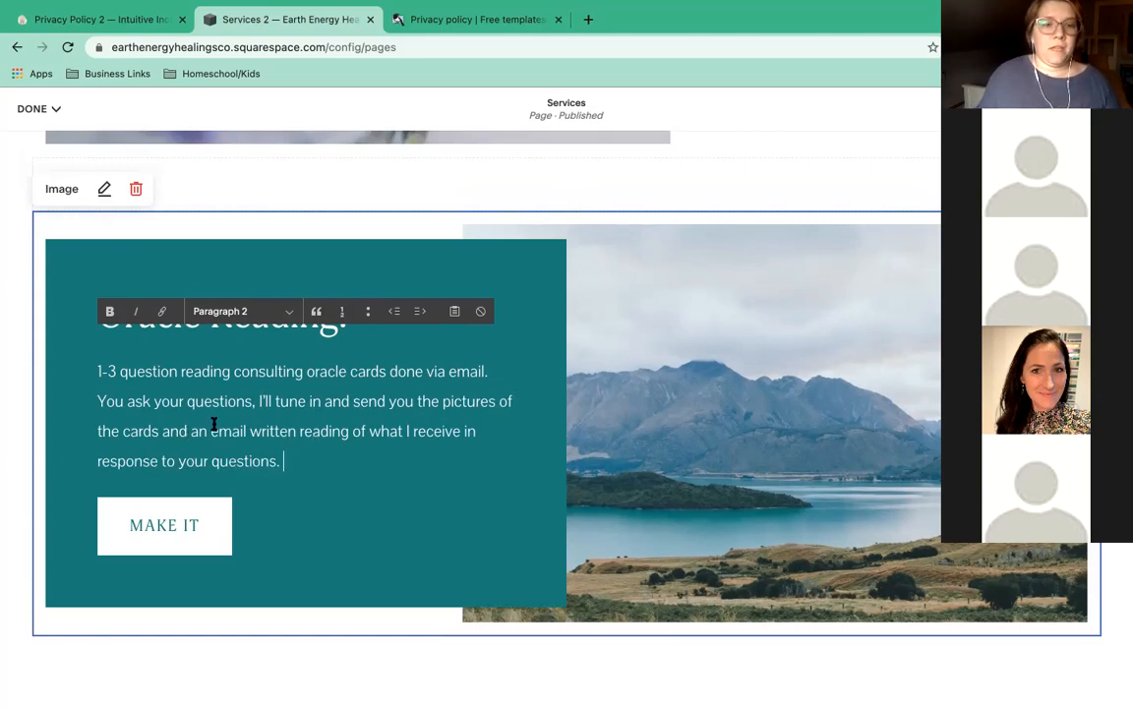
# Change 'email written' to 'audio' so the reading is delivered as audio.
pyautogui.doubleClick(273, 430)
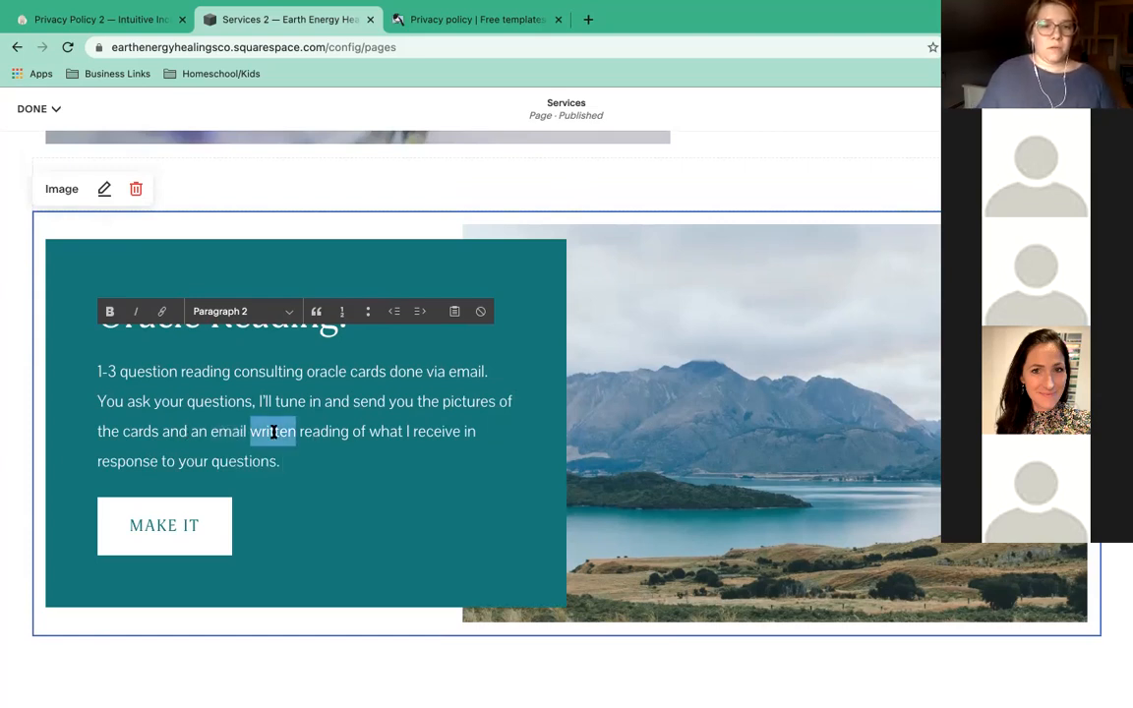
pyautogui.moveTo(296, 431); pyautogui.dragTo(212, 430)
pyautogui.write('audio ')
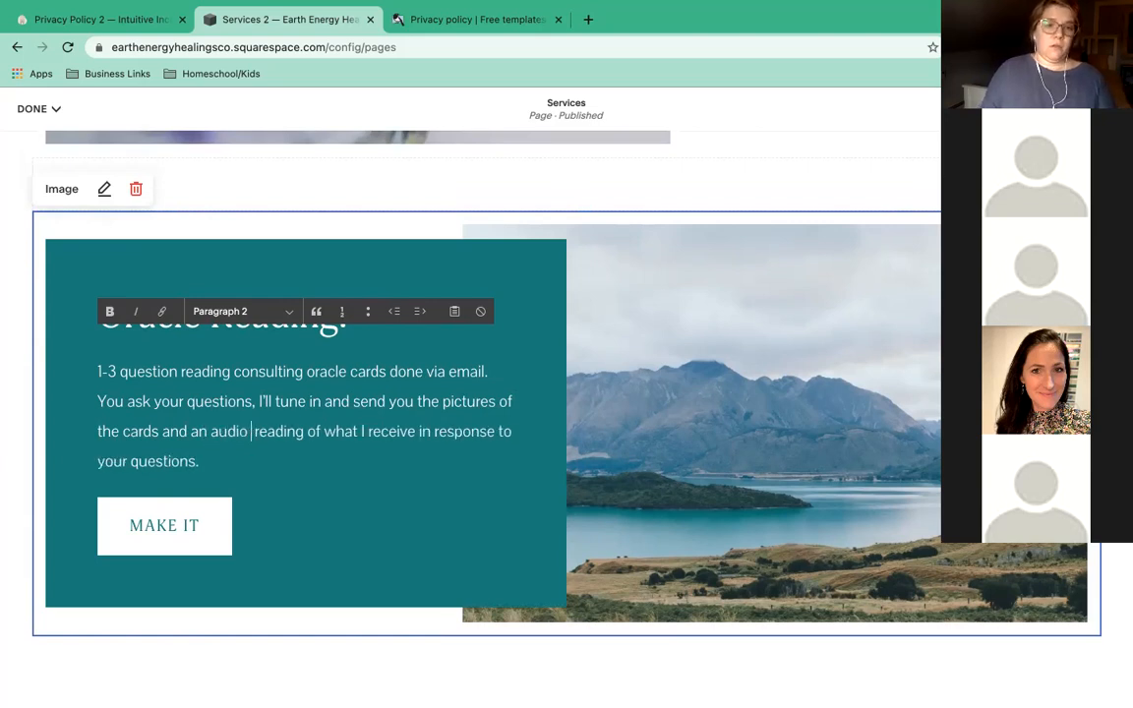
pyautogui.write('file')
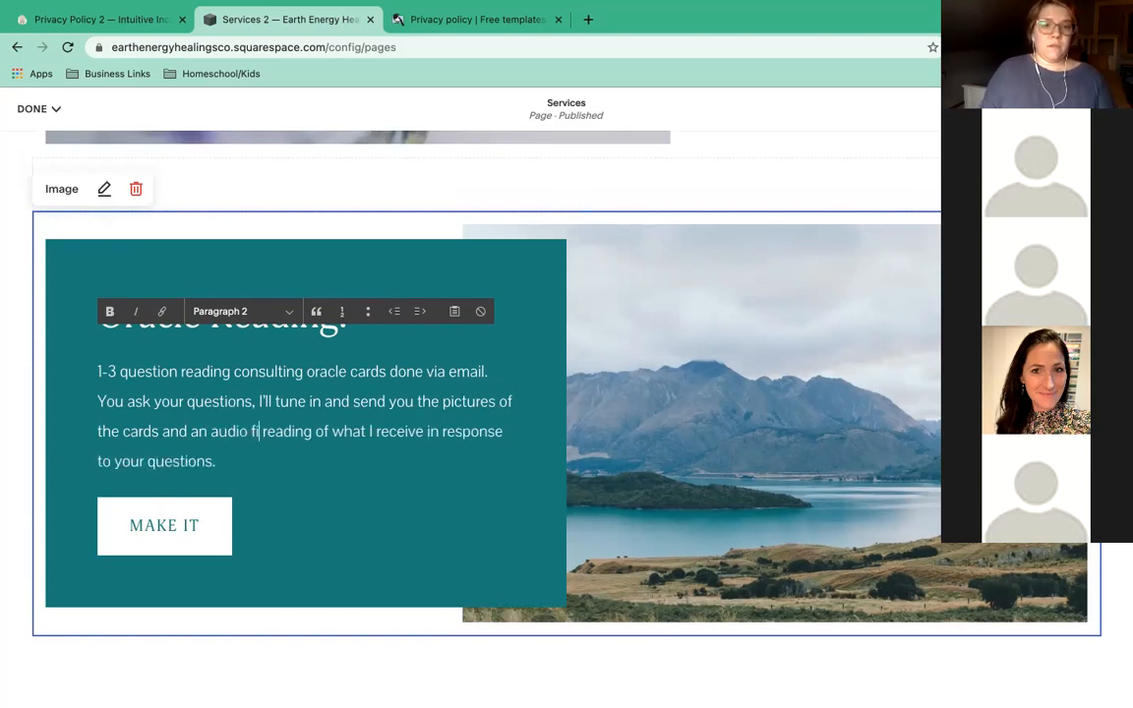
pyautogui.press('BackSpace')
pyautogui.press('BackSpace')
pyautogui.press('BackSpace')
pyautogui.press('BackSpace')
pyautogui.press('BackSpace')
# Set the Oracle Reading image's clickthrough to None, removing the MAKE IT button.
pyautogui.click(203, 461)
pyautogui.click(327, 495)
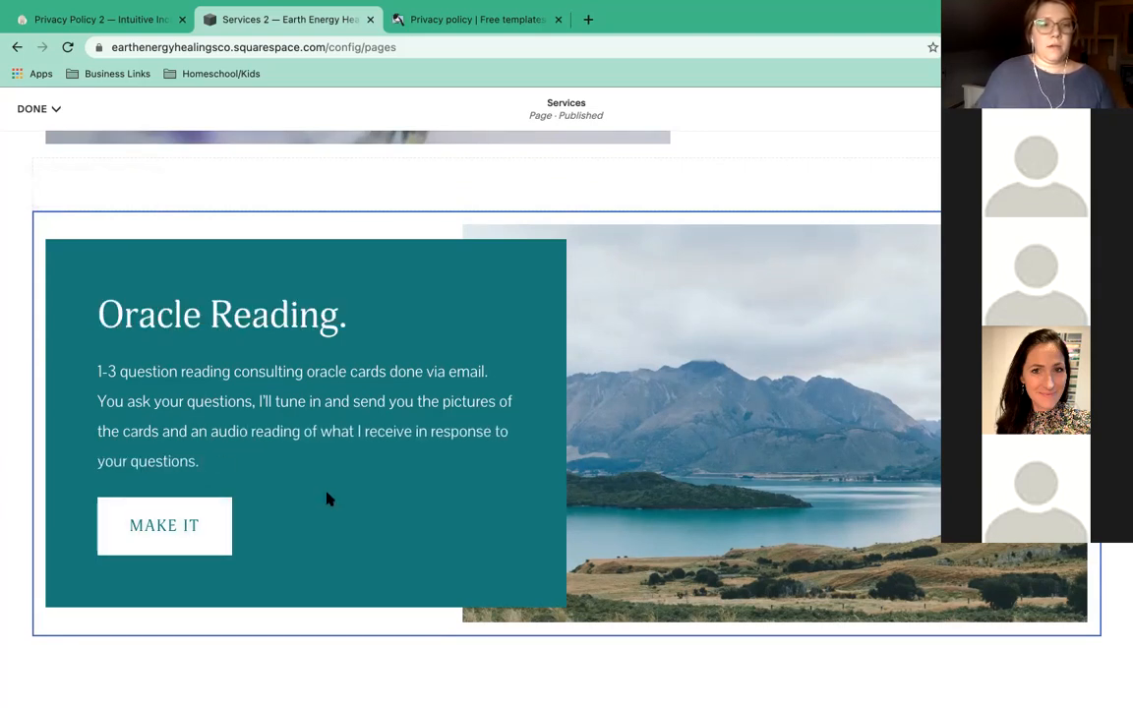
pyautogui.click(692, 420)
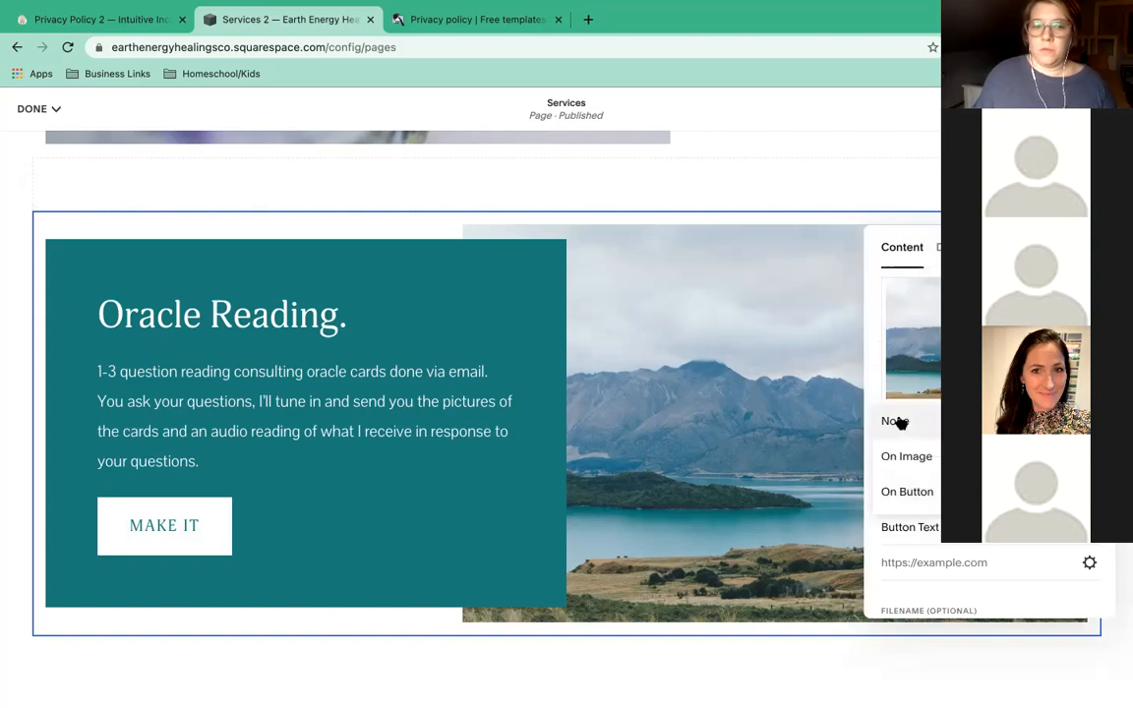
pyautogui.click(898, 421)
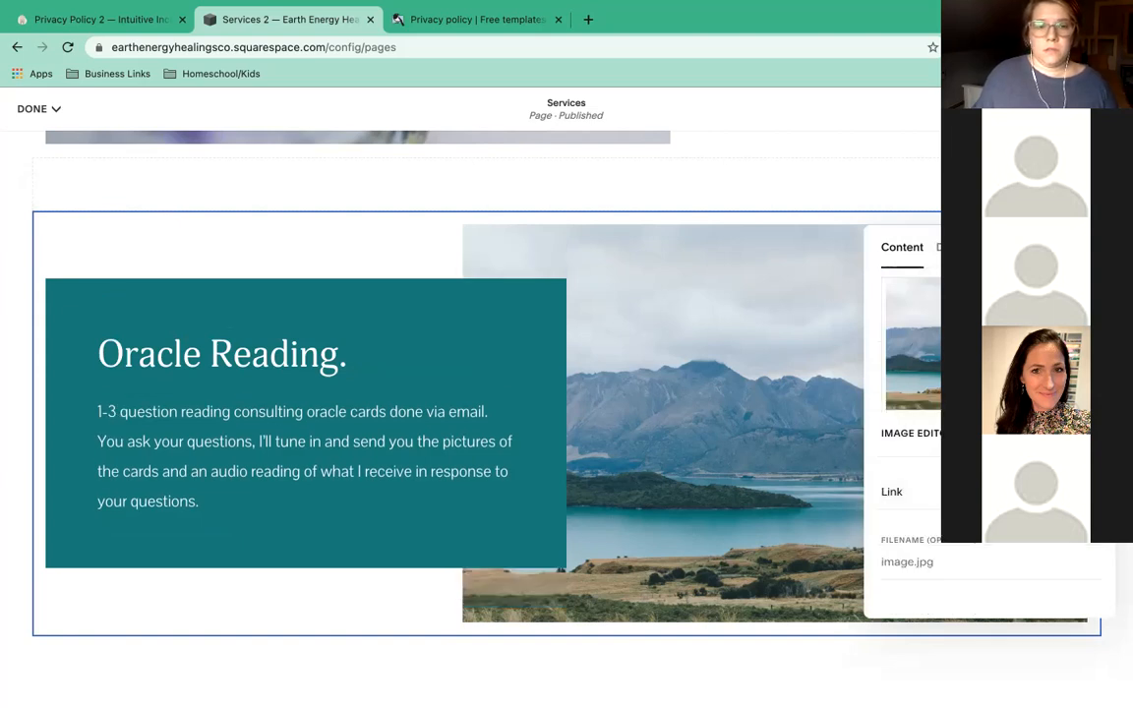
# Replace the mountain lake photo with a free 'oracle cards' stock image.
pyautogui.click(1093, 433)
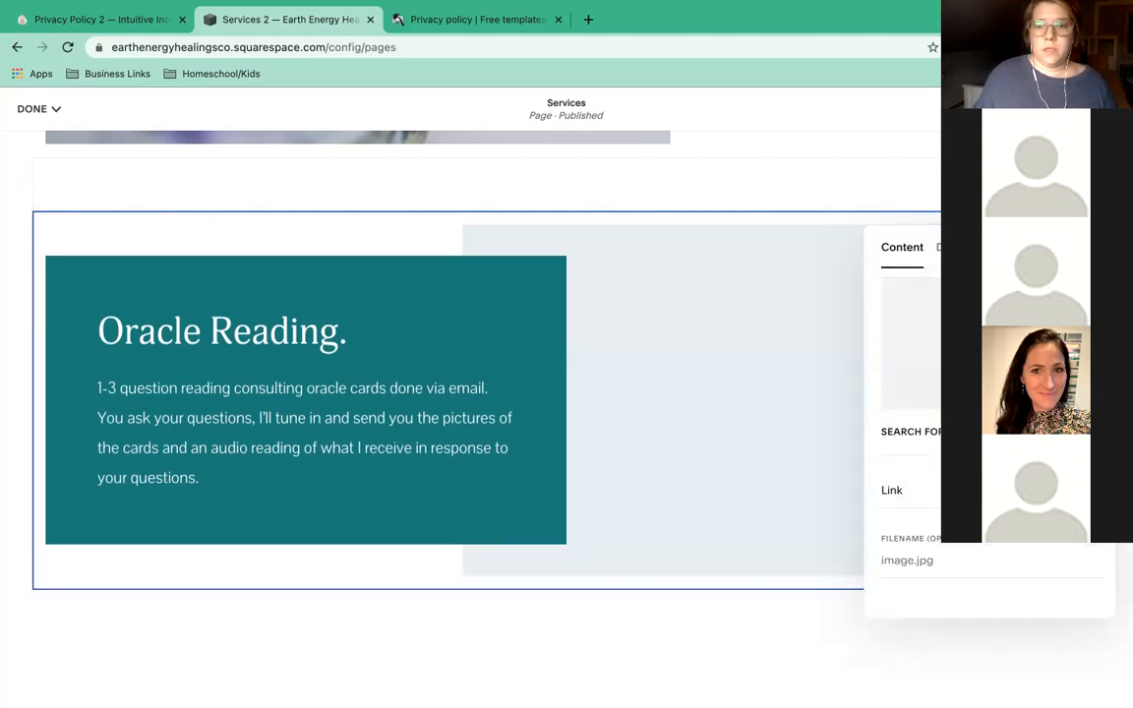
pyautogui.click(938, 431)
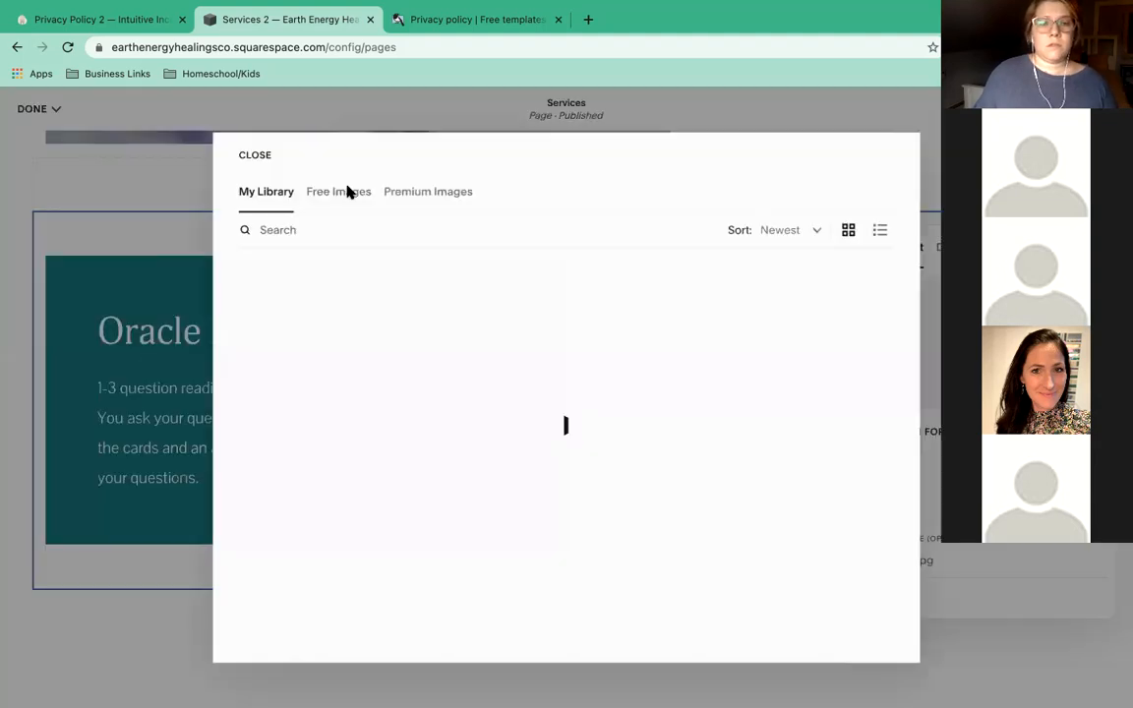
pyautogui.click(346, 195)
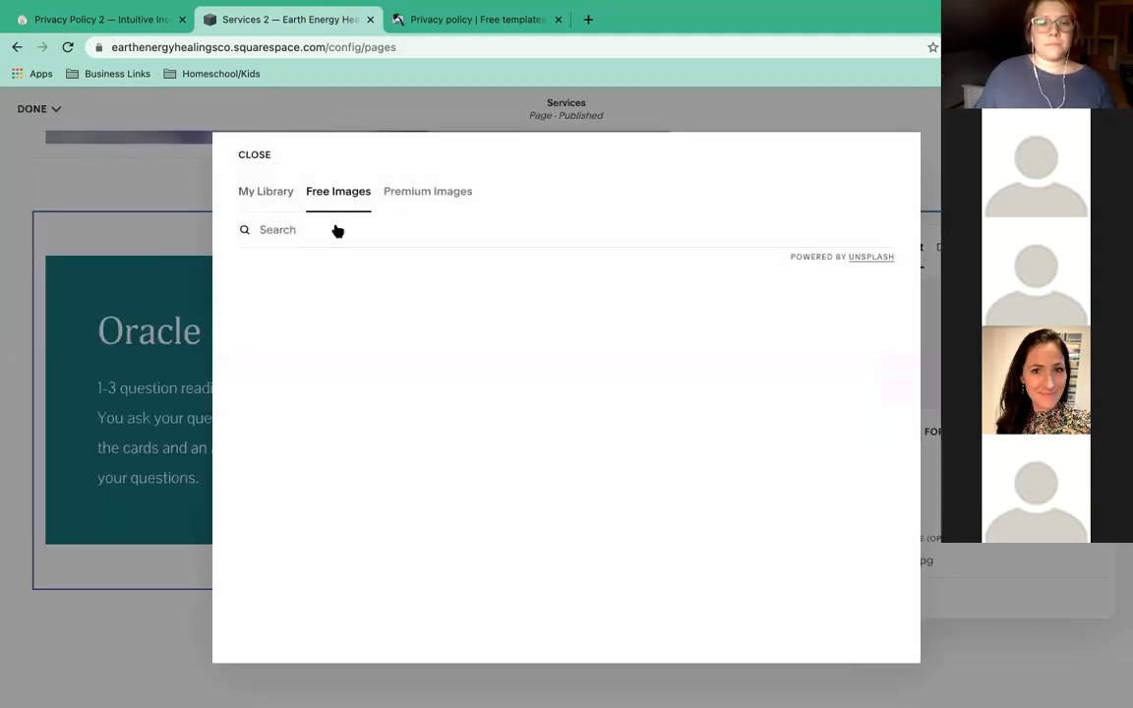
pyautogui.write('oracle cards')
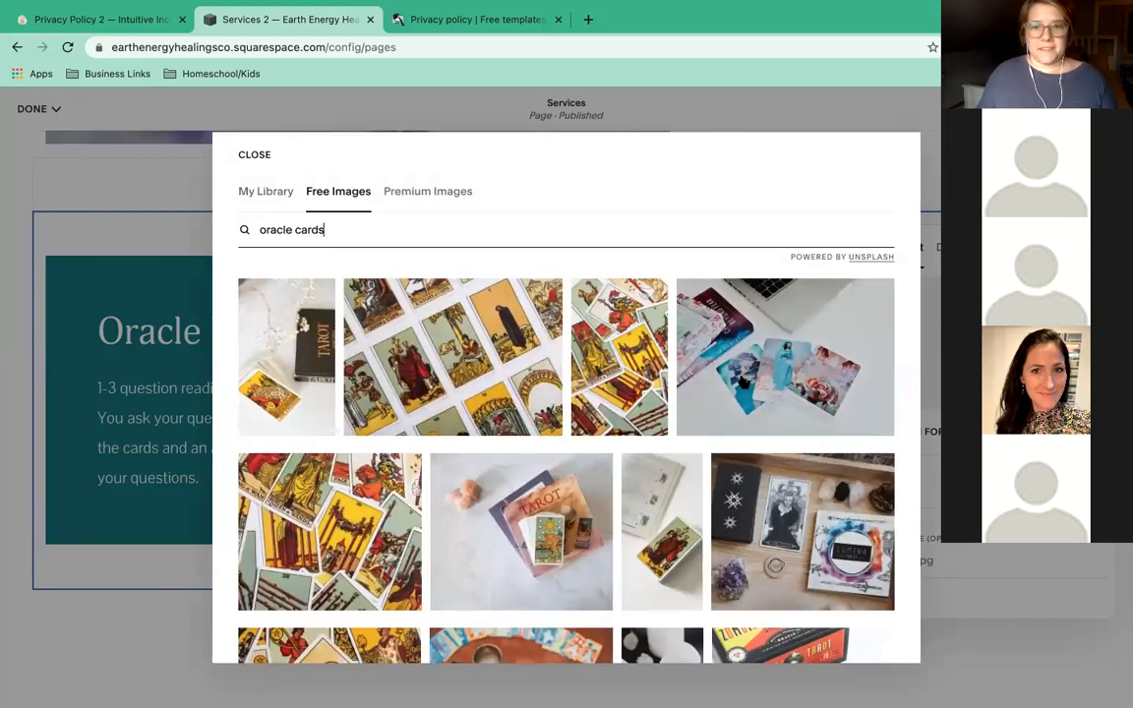
pyautogui.click(744, 377)
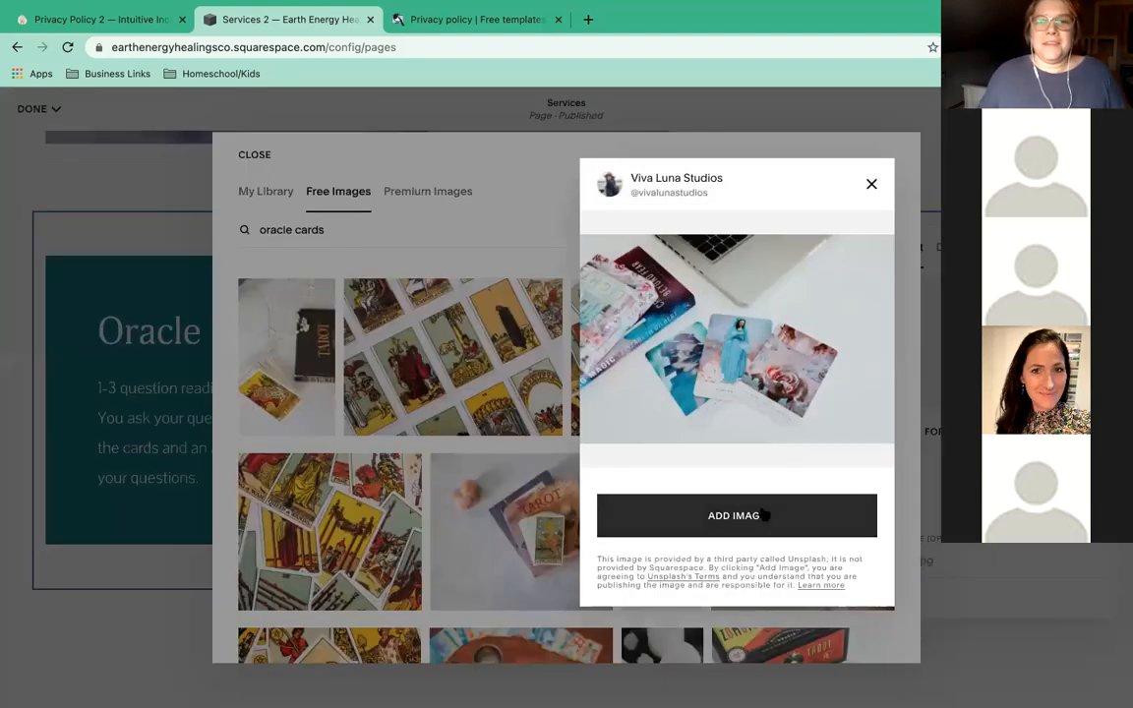
pyautogui.click(763, 514)
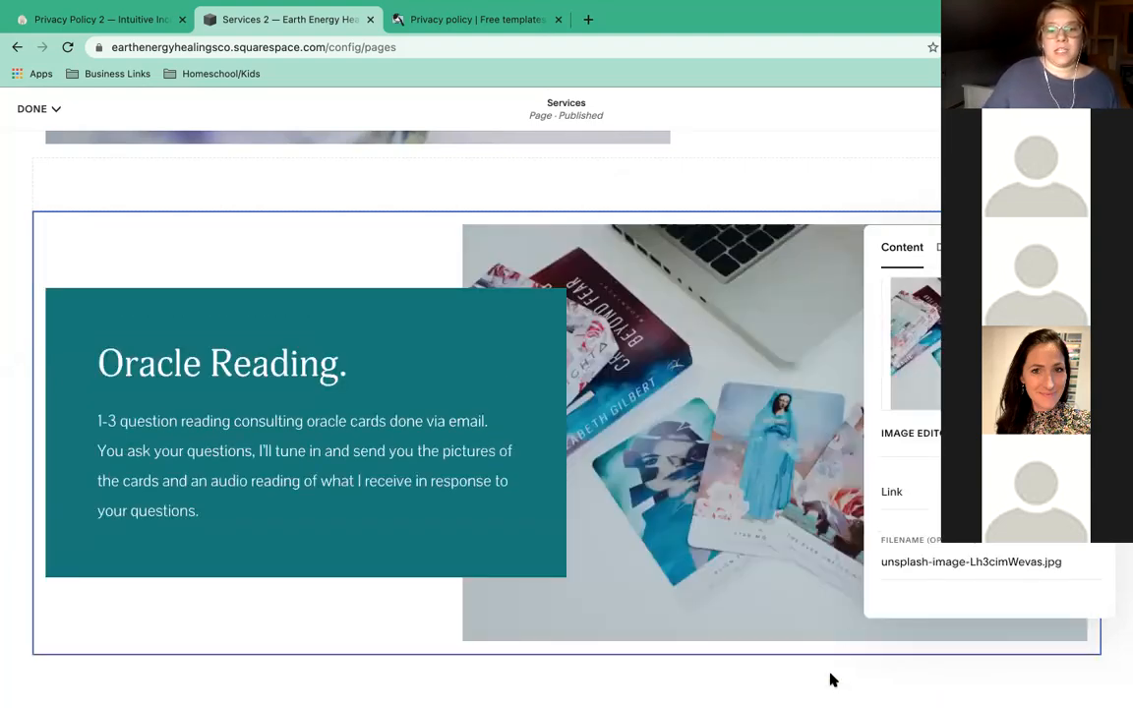
pyautogui.click(704, 559)
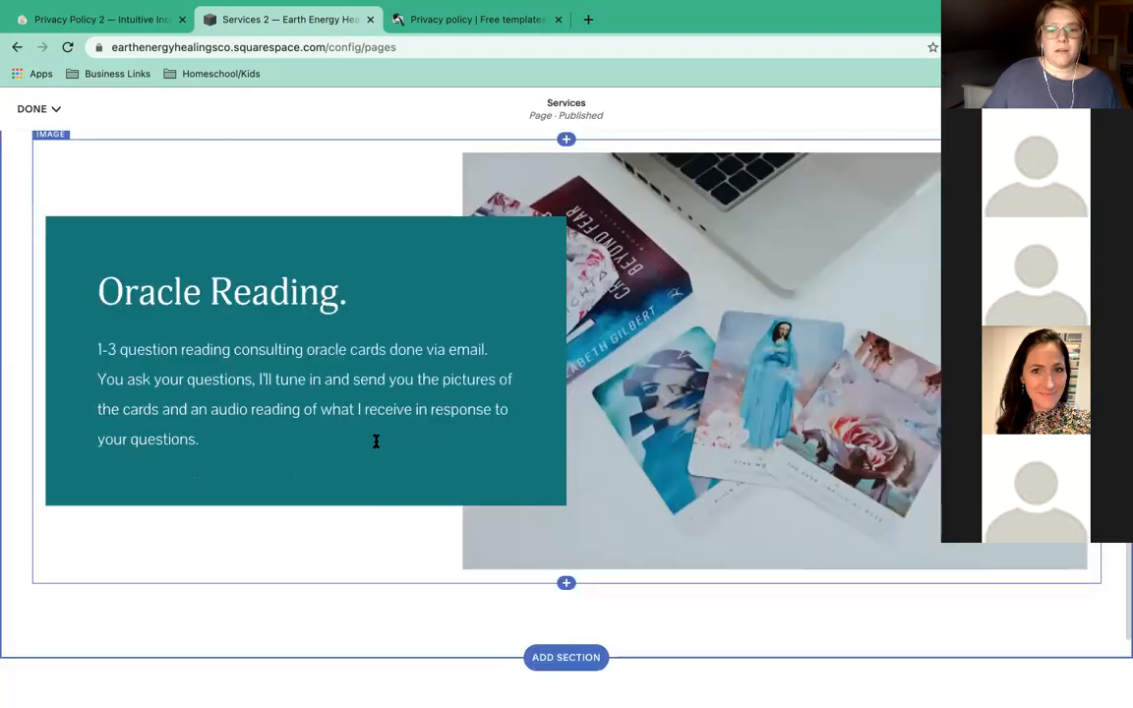
pyautogui.scroll(-5, 468, 412)
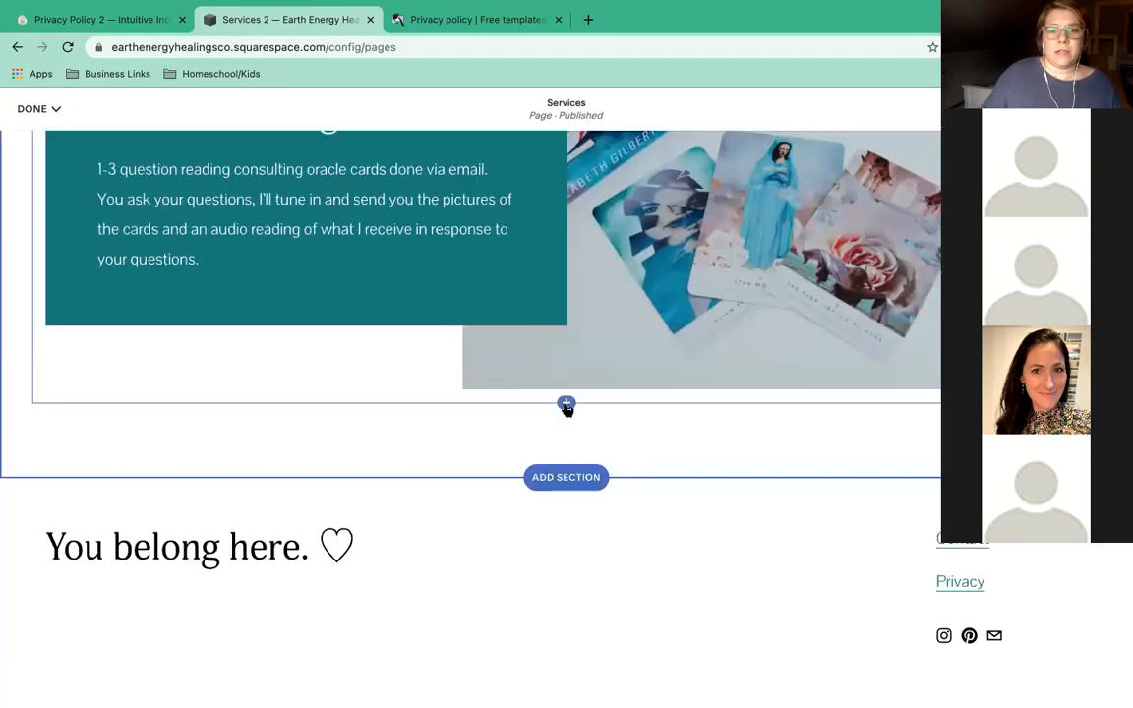
pyautogui.click(566, 404)
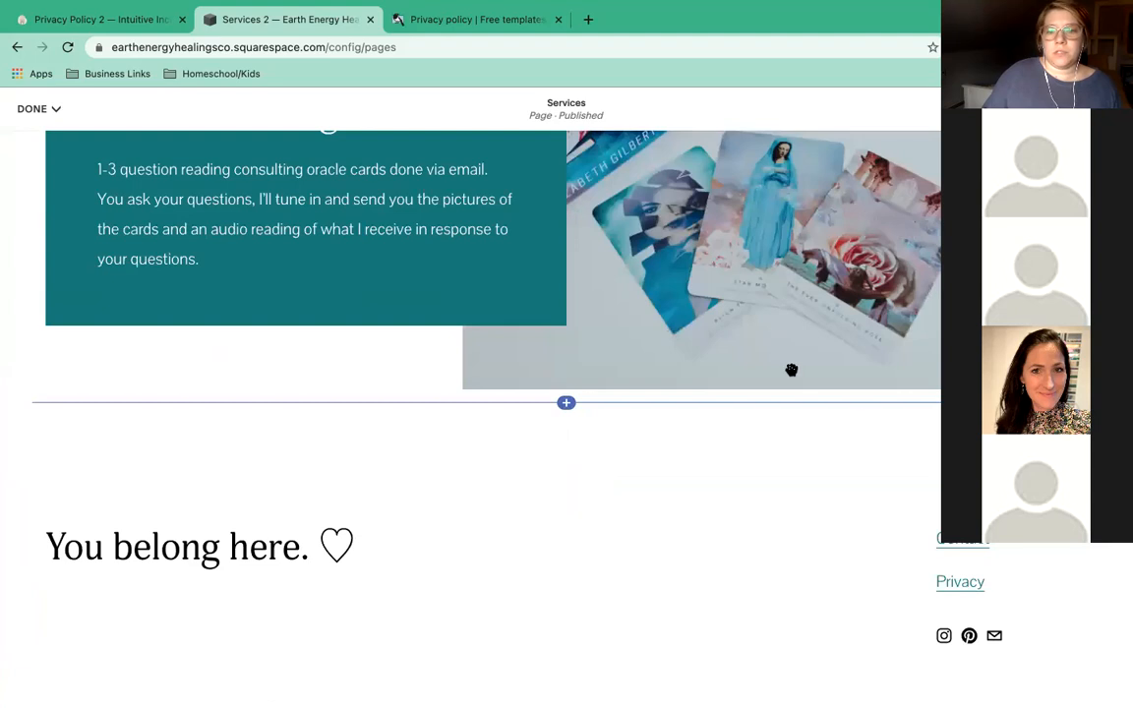
# Add a spacer and a text block below the image, reading 'Book Your Session'.
pyautogui.click(859, 414)
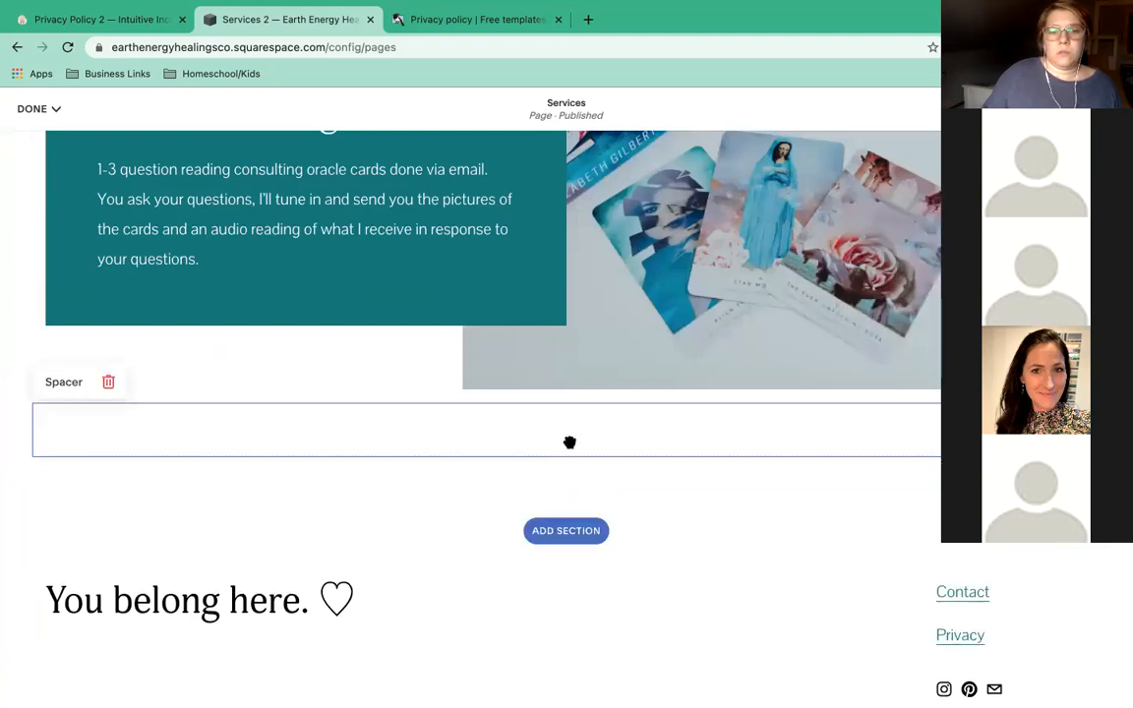
pyautogui.click(566, 464)
pyautogui.click(566, 459)
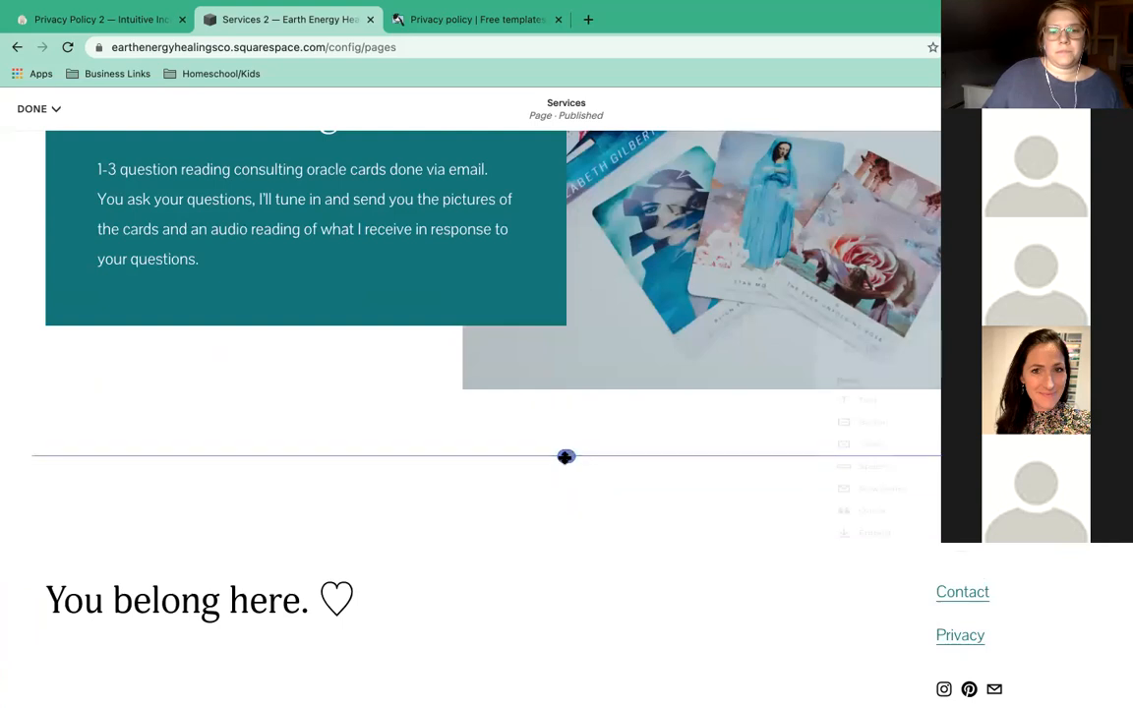
pyautogui.click(855, 368)
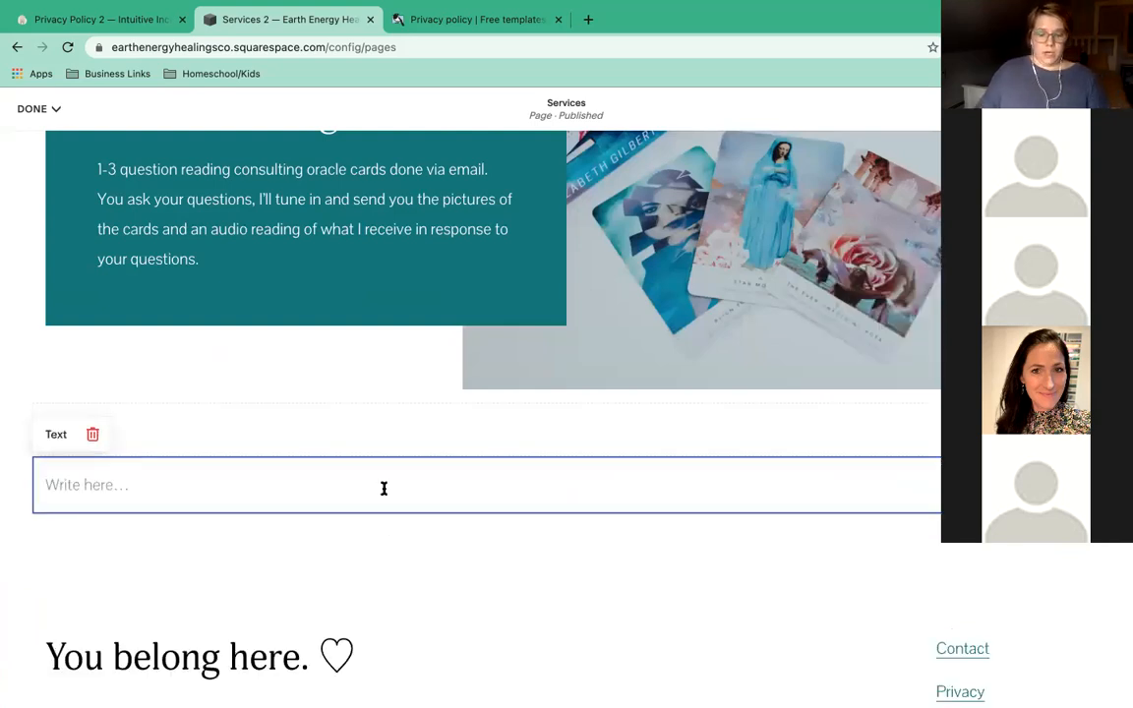
pyautogui.click(383, 489)
pyautogui.write('Book N')
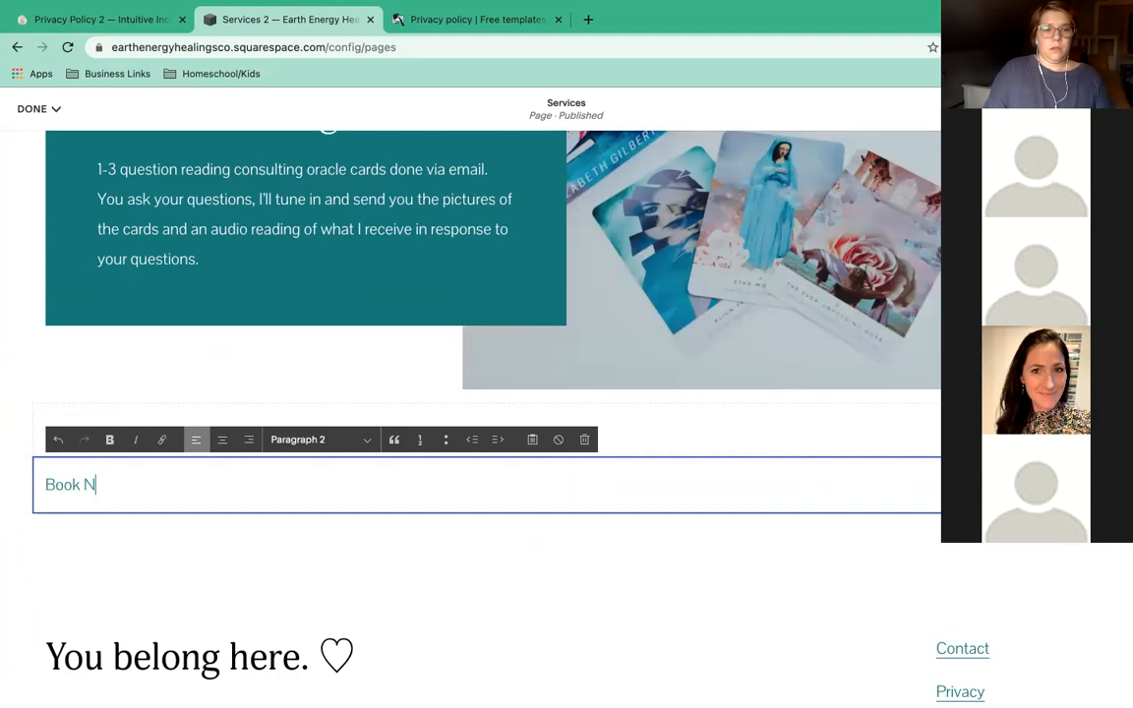
pyautogui.press('BackSpace')
pyautogui.write('Your S')
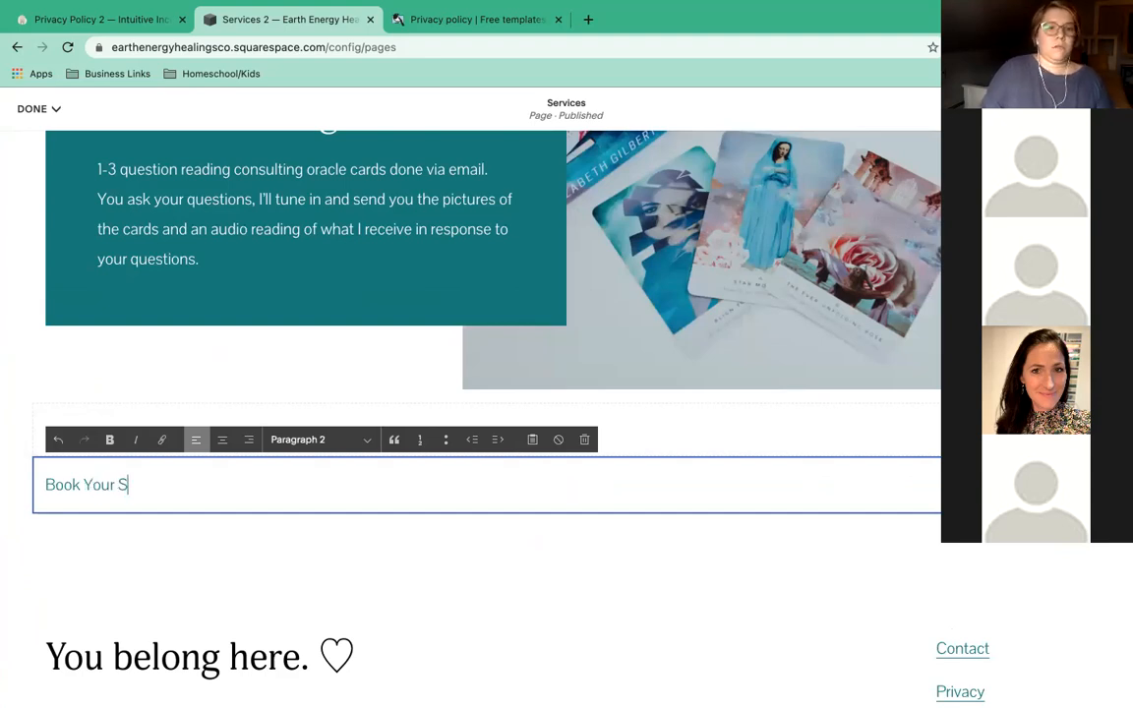
pyautogui.write('ession')
# Format 'Book Your Session' as a centred, non-bold Heading 3.
pyautogui.doubleClick(100, 483)
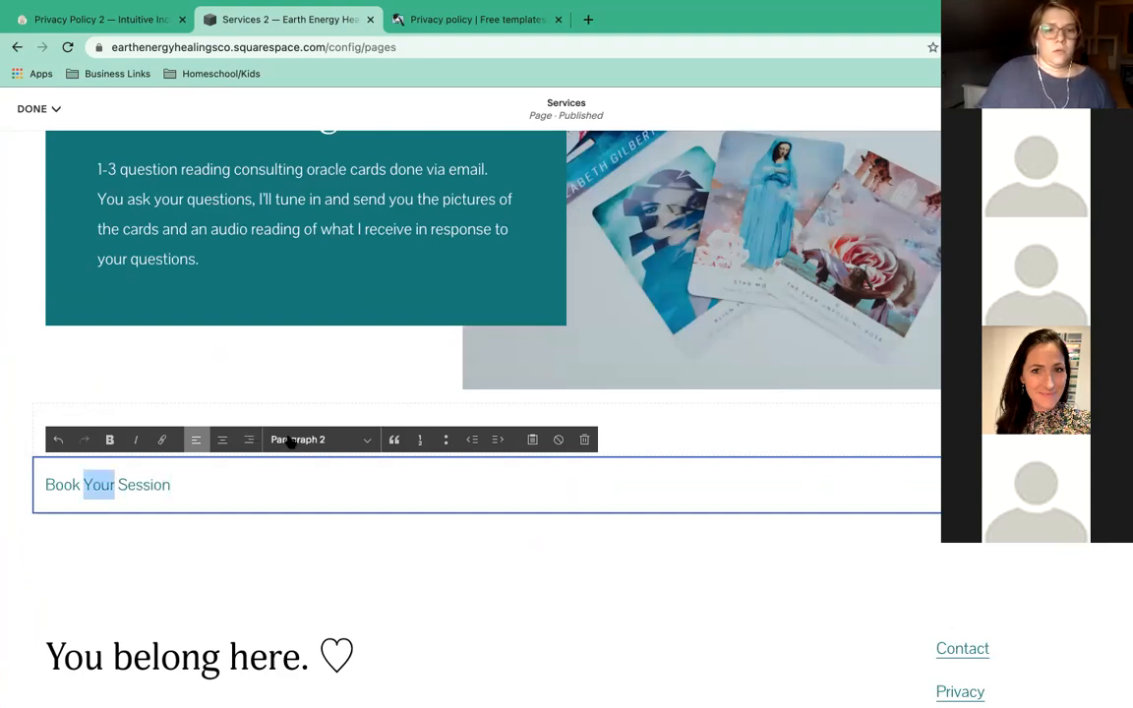
pyautogui.click(291, 444)
pyautogui.click(309, 385)
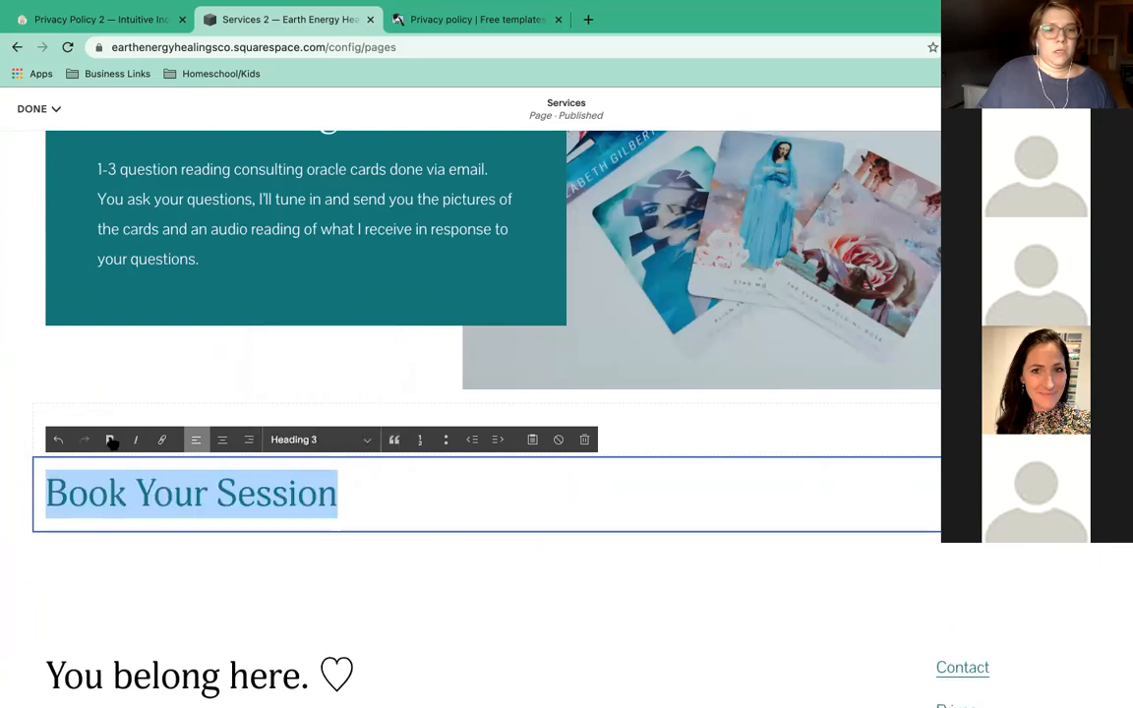
pyautogui.click(223, 442)
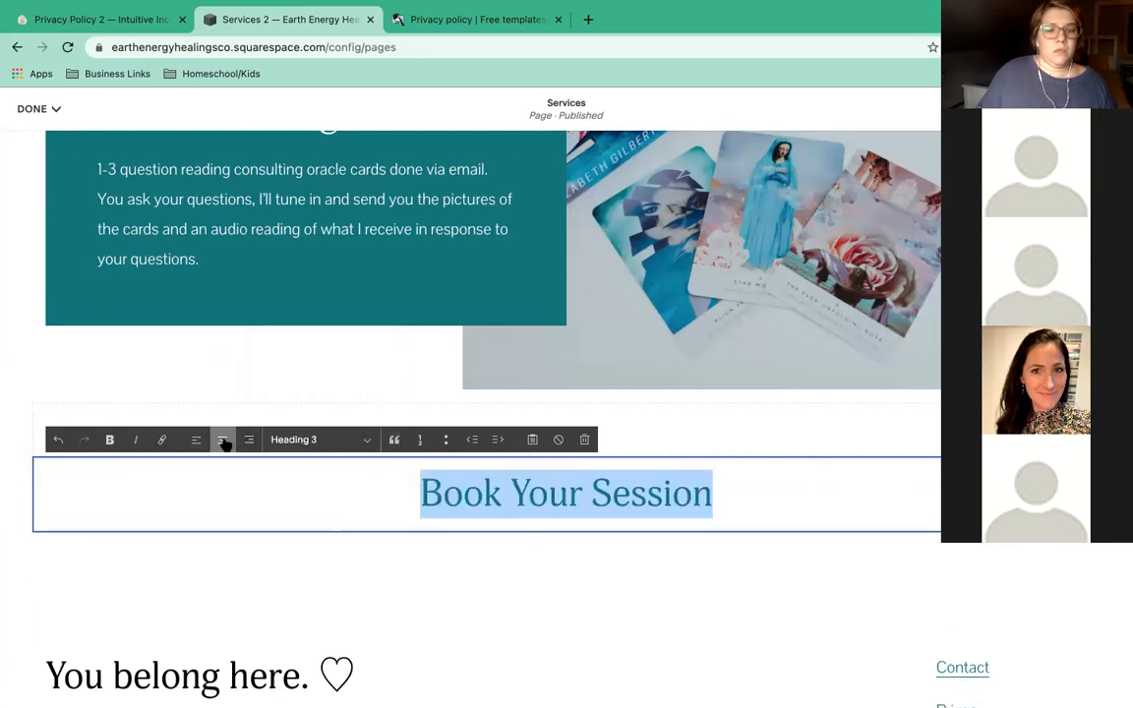
pyautogui.click(109, 440)
pyautogui.click(109, 440)
pyautogui.click(205, 504)
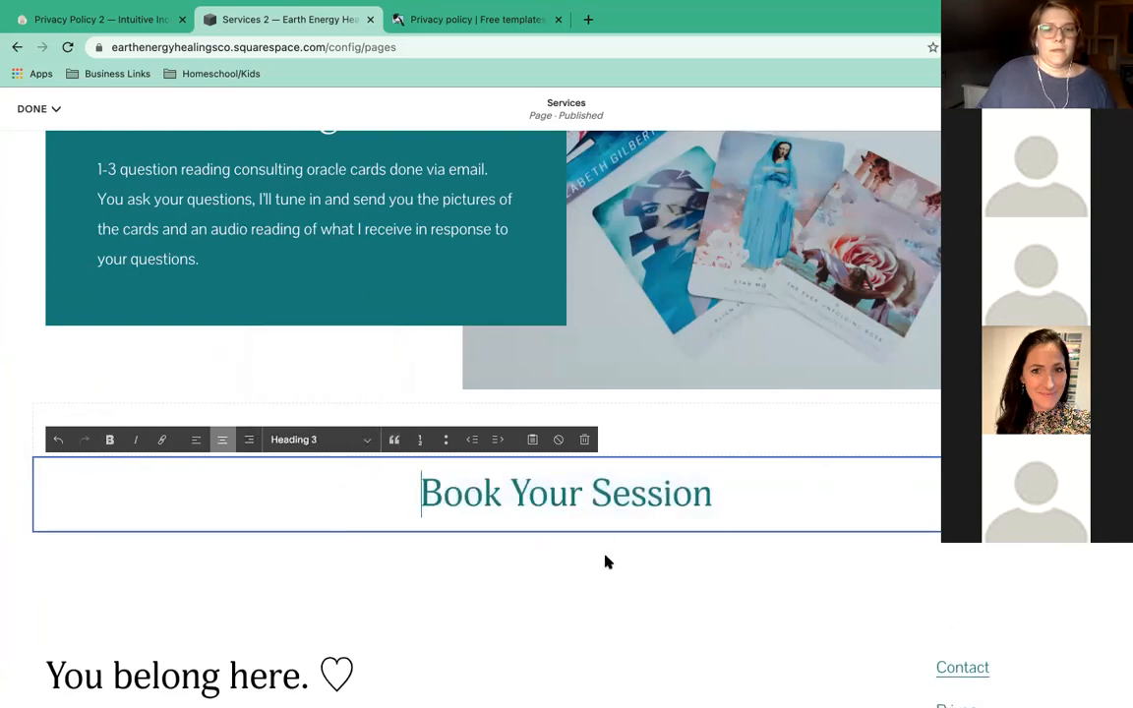
pyautogui.click(606, 560)
pyautogui.scroll(-1, 555, 443)
pyautogui.scroll(-1, 551, 444)
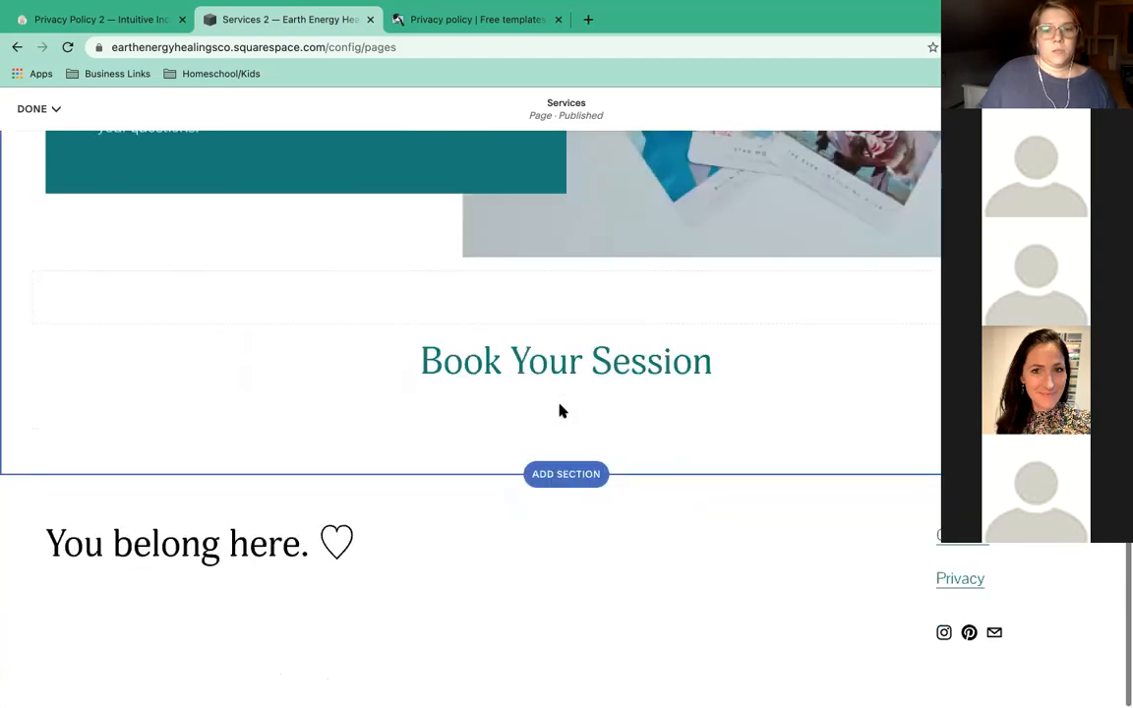
pyautogui.moveTo(566, 400)
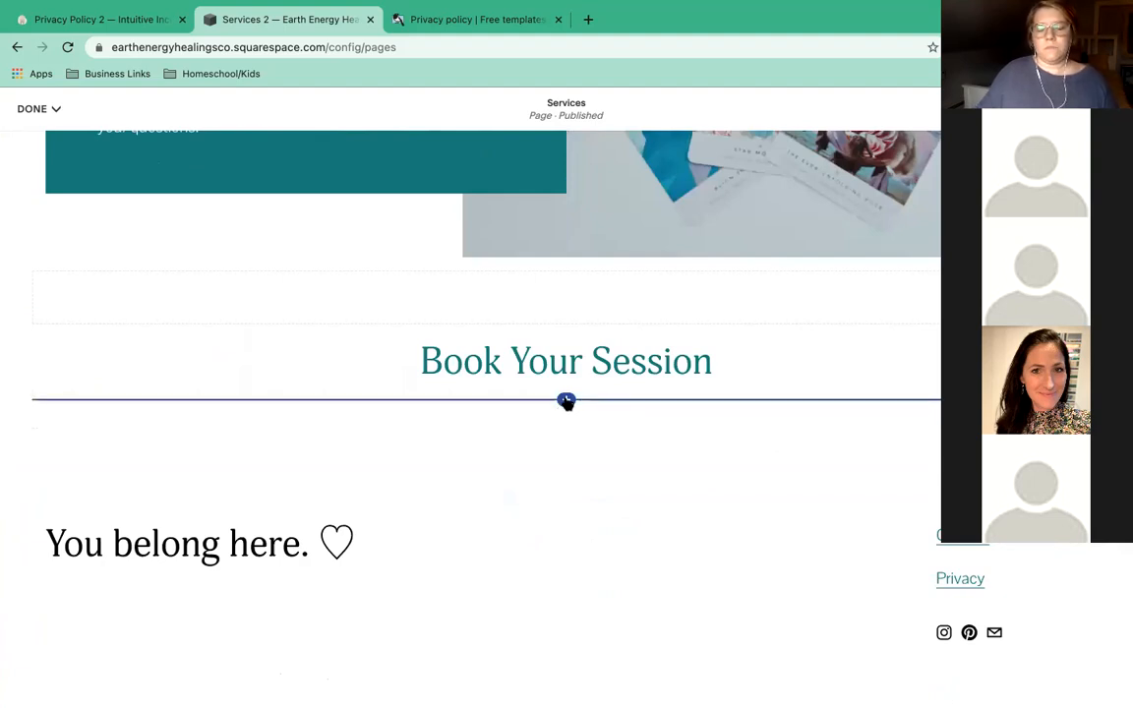
pyautogui.click(566, 399)
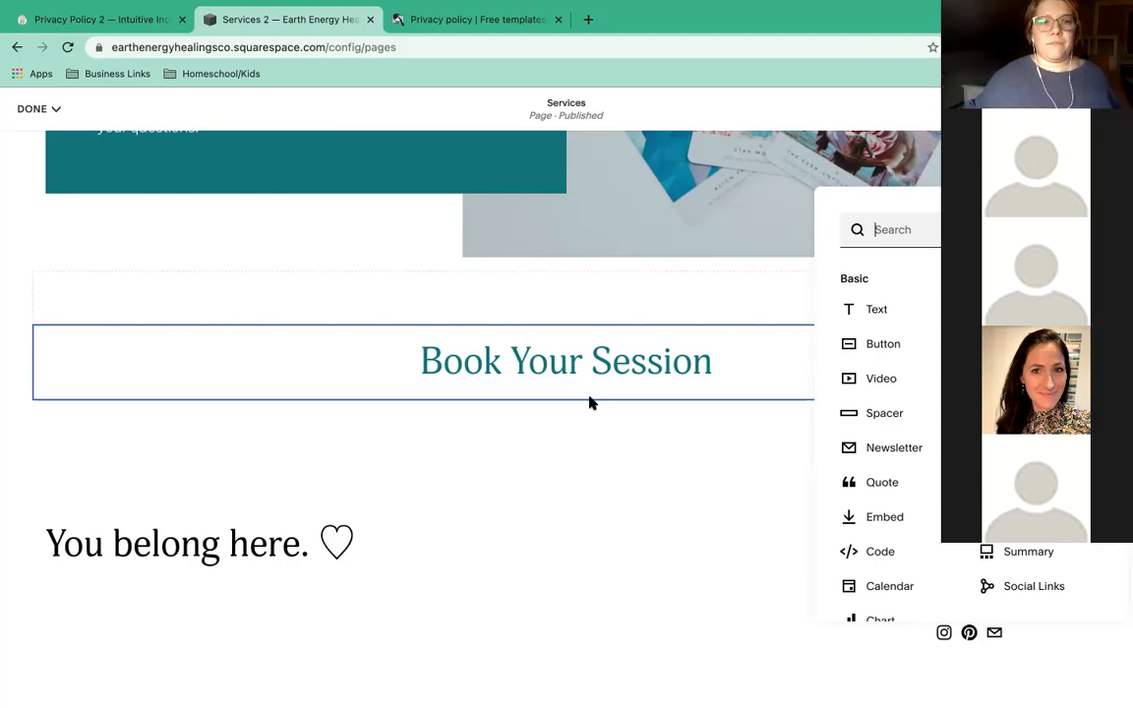
pyautogui.click(390, 273)
pyautogui.scroll(2, 384, 285)
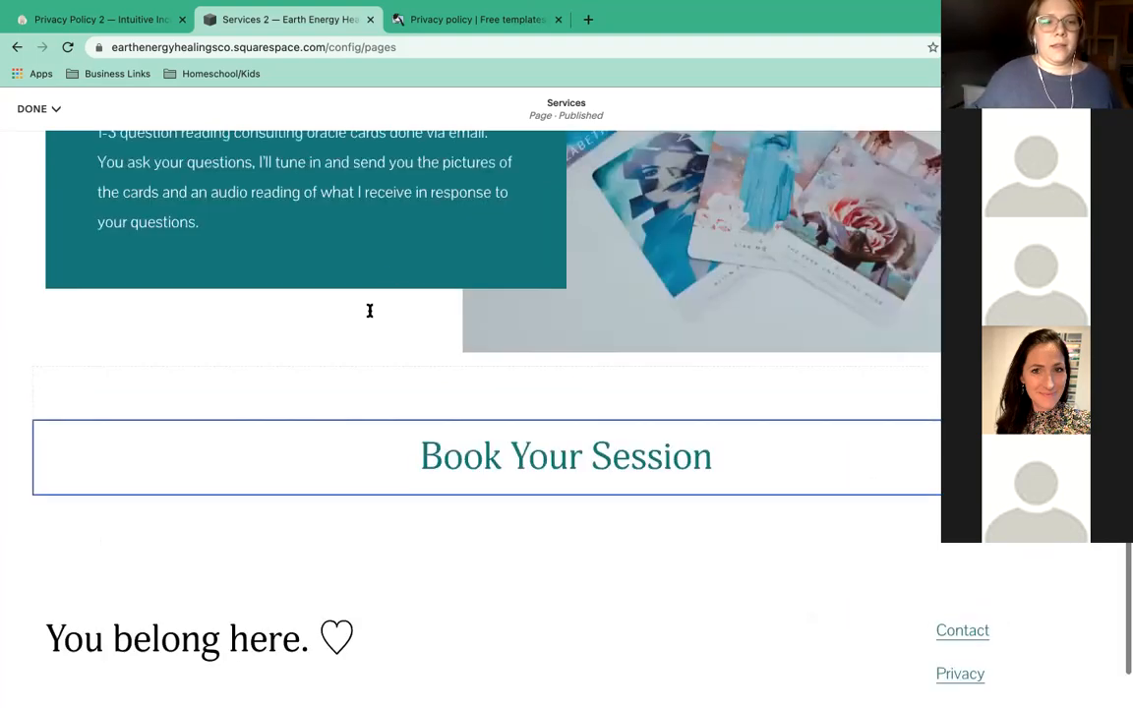
pyautogui.scroll(3, 280, 322)
# List Oracle Reading prices: 1 question = $25, 2 questions = $45, 3 questions = $60.
pyautogui.click(239, 348)
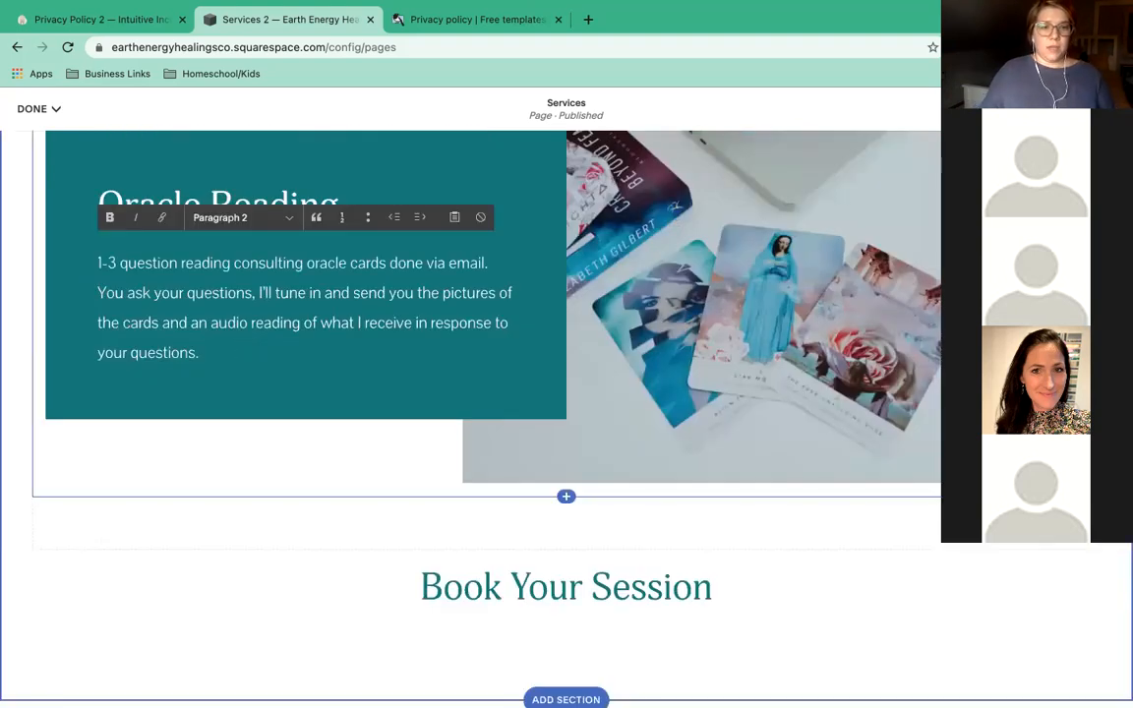
pyautogui.press('Return')
pyautogui.write('1 questi')
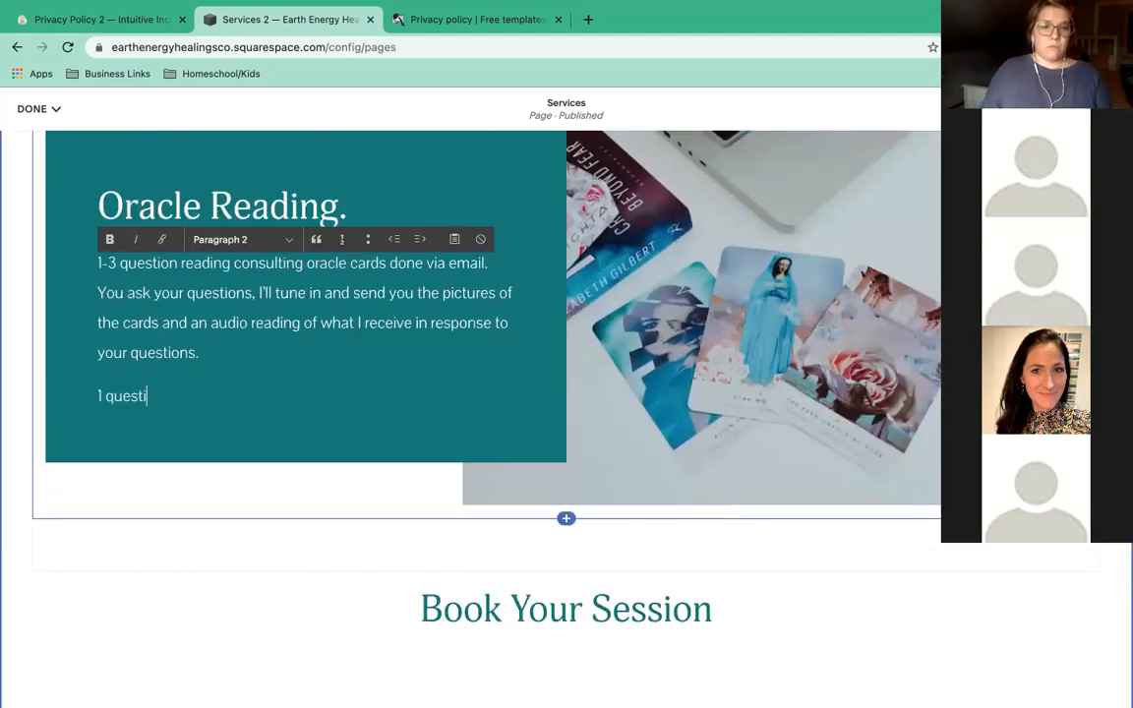
pyautogui.write('on = $')
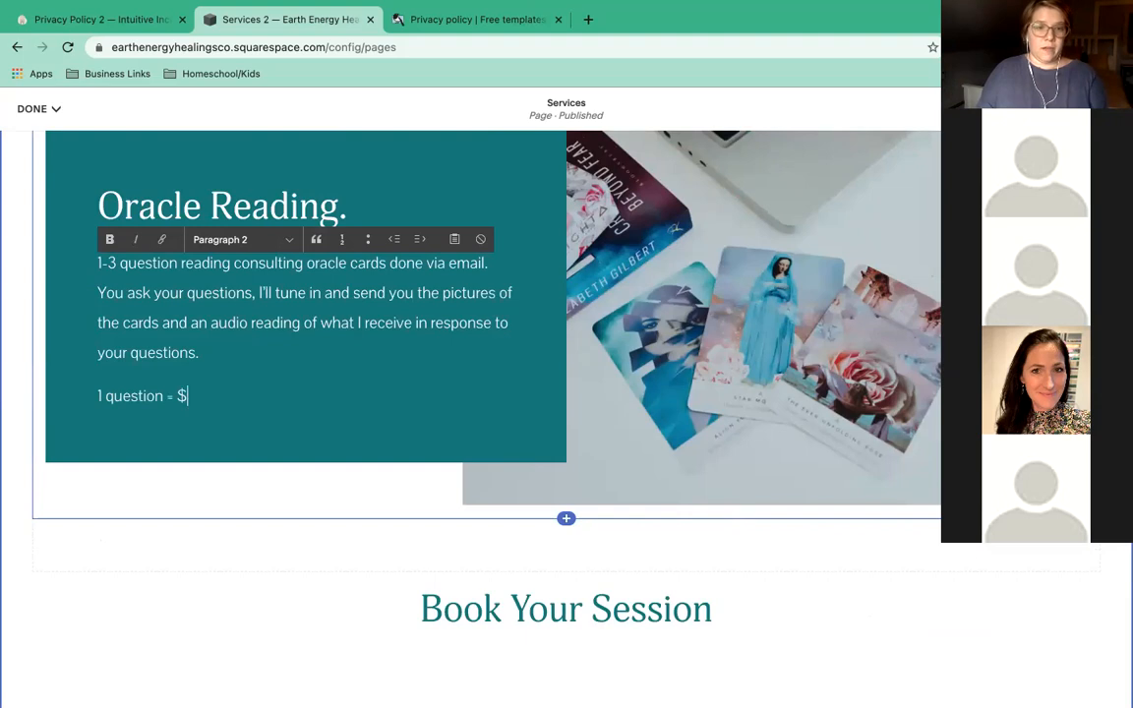
pyautogui.write('35')
pyautogui.press('BackSpace')
pyautogui.press('BackSpace')
pyautogui.write('25')
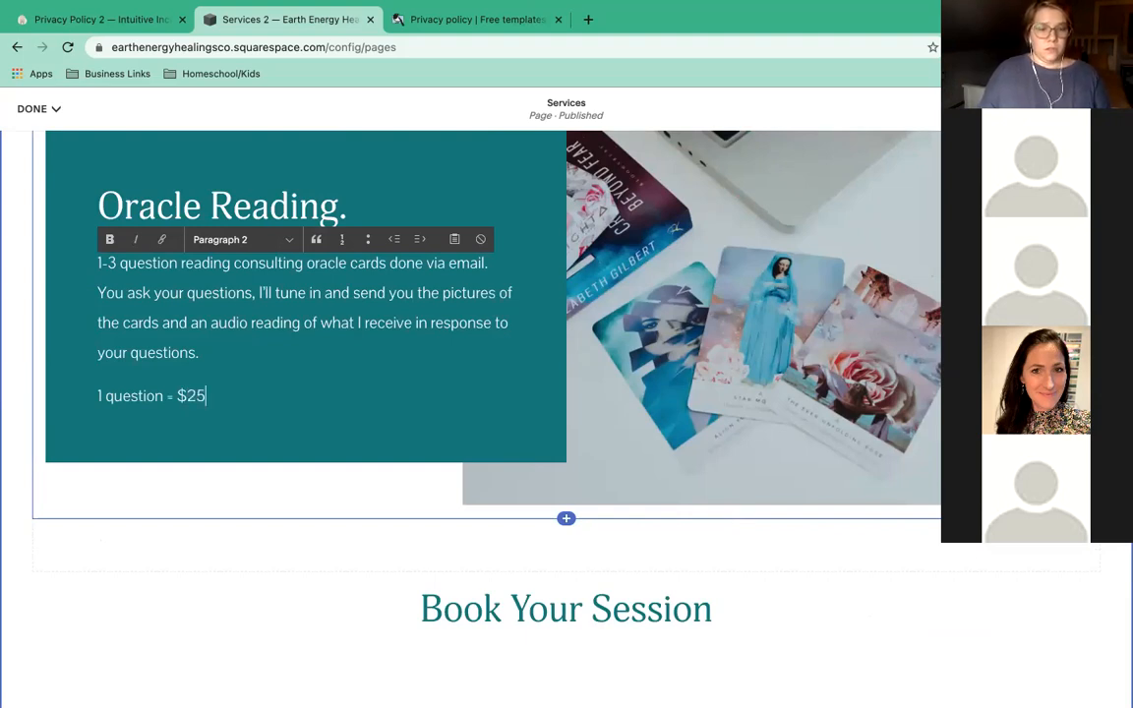
pyautogui.press('Return')
pyautogui.write('2 queti')
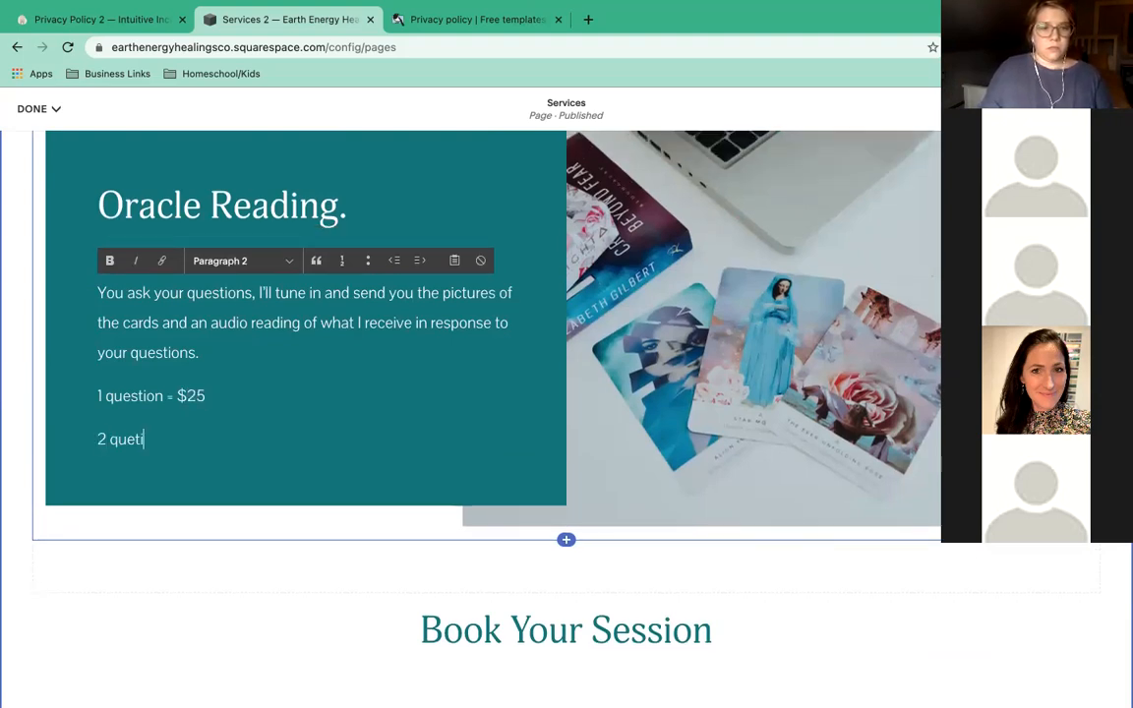
pyautogui.press('BackSpace')
pyautogui.press('BackSpace')
pyautogui.write('stions = $')
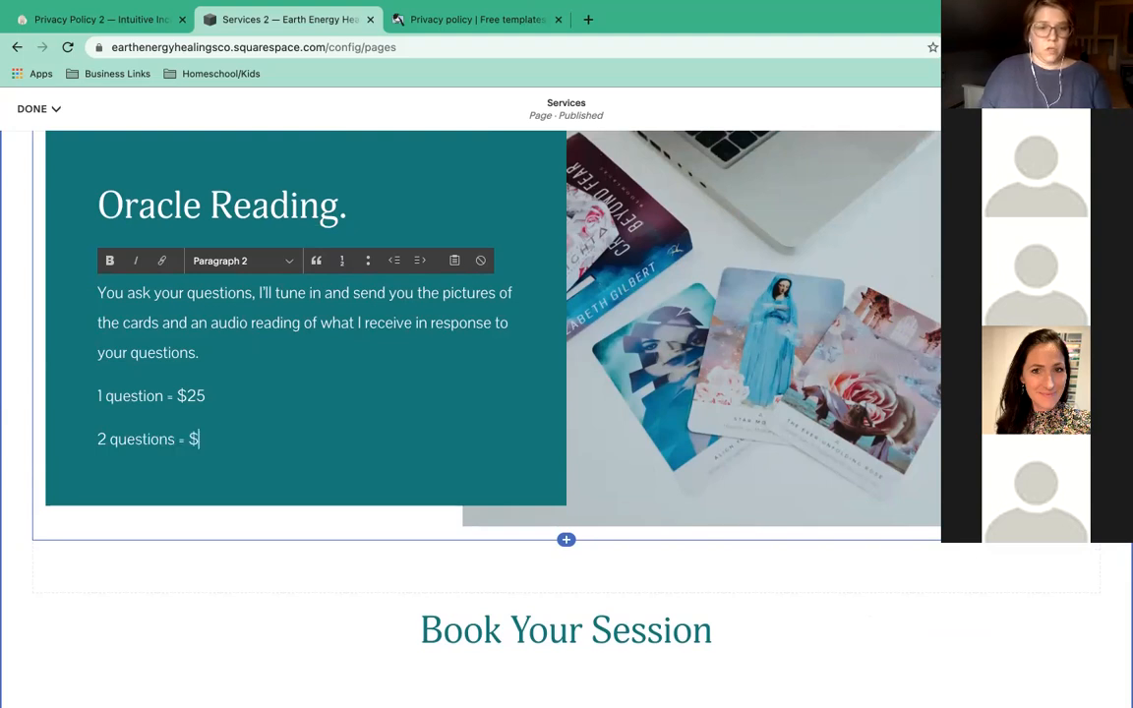
pyautogui.write('45')
pyautogui.press('Return')
pyautogui.write('3 questio')
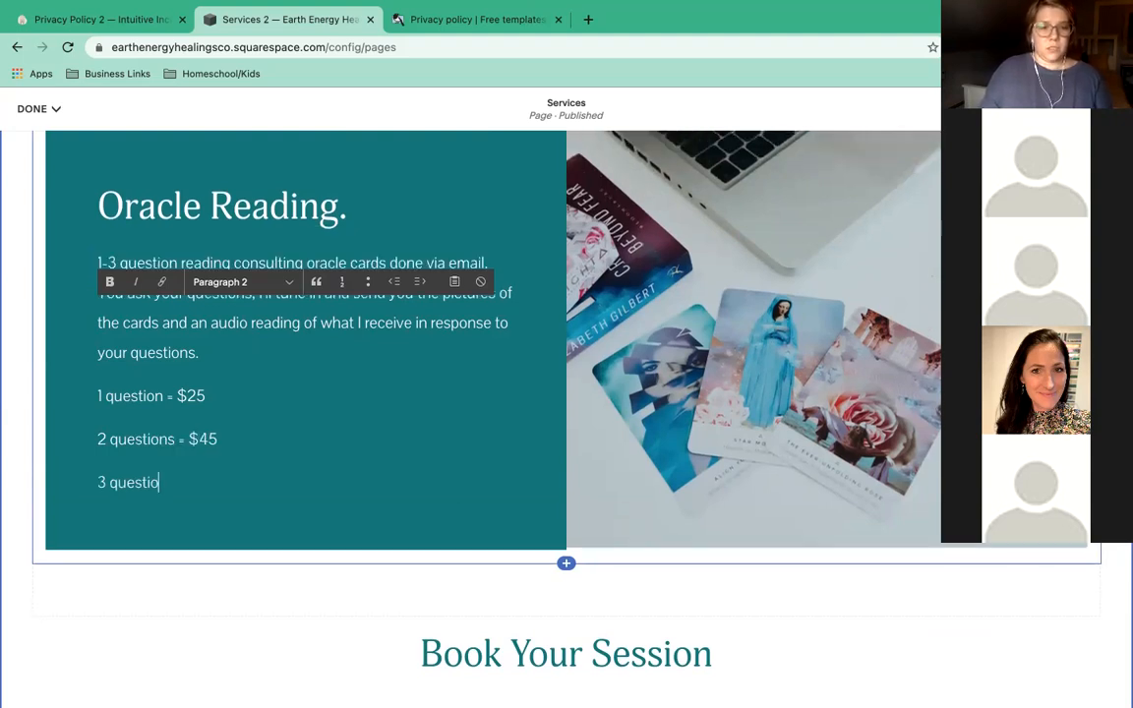
pyautogui.write('ns = ')
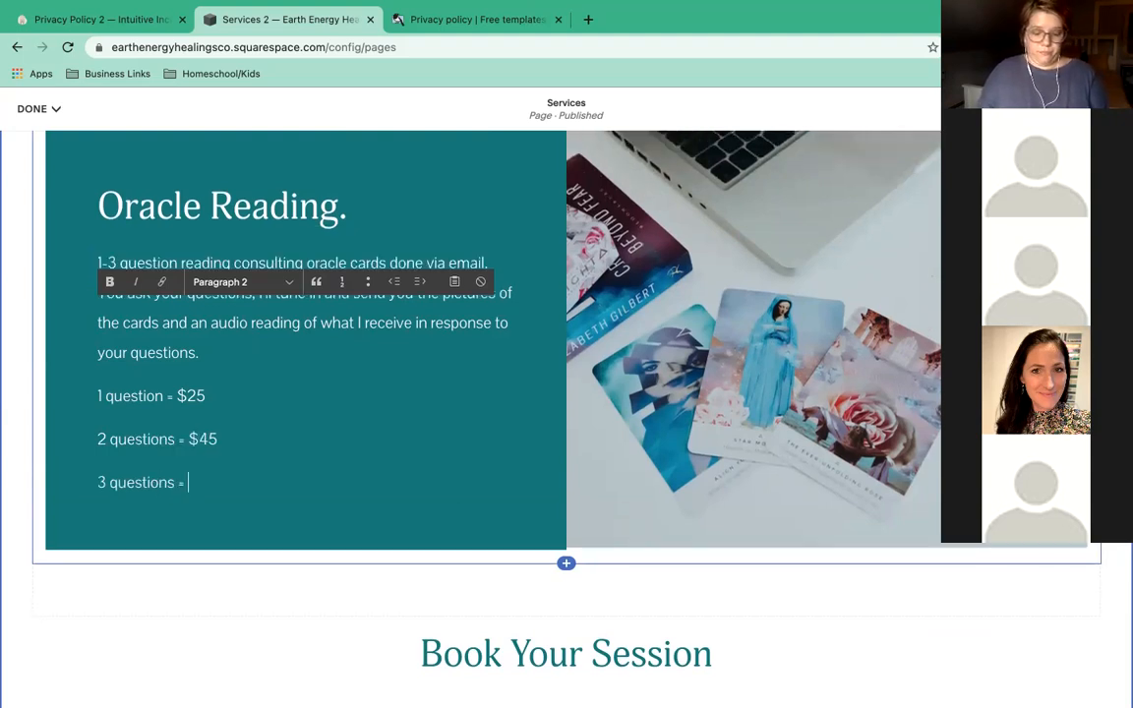
pyautogui.write('A')
pyautogui.press('BackSpace')
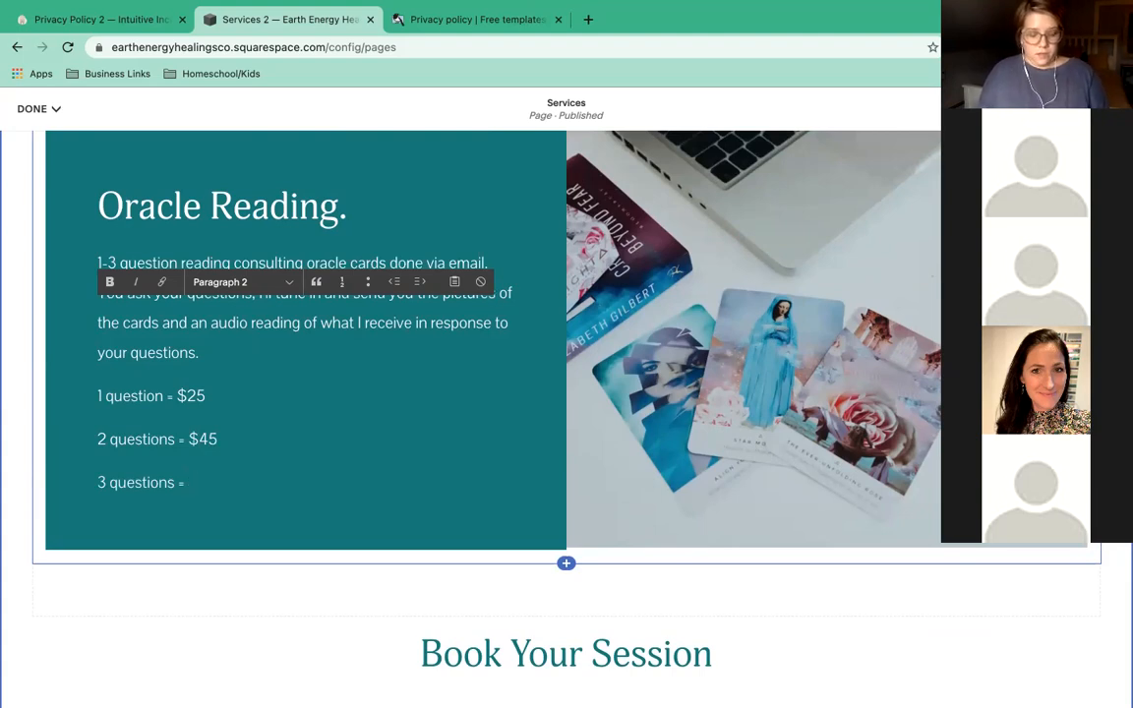
pyautogui.write('$60')
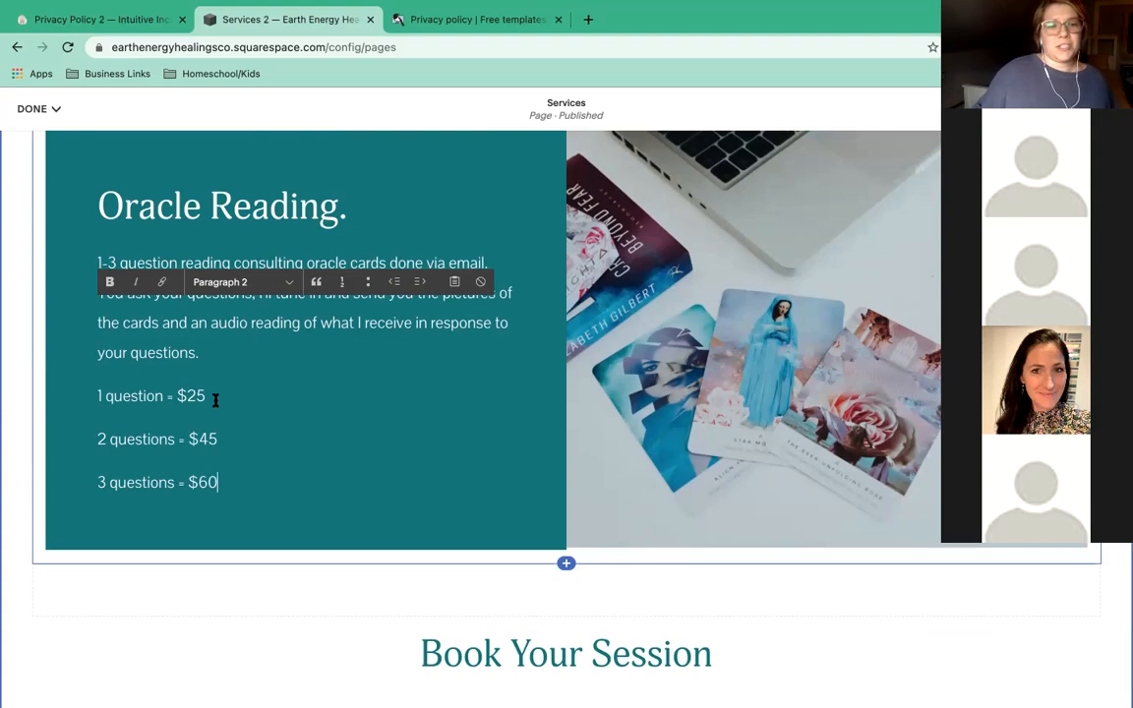
pyautogui.scroll(1, 215, 400)
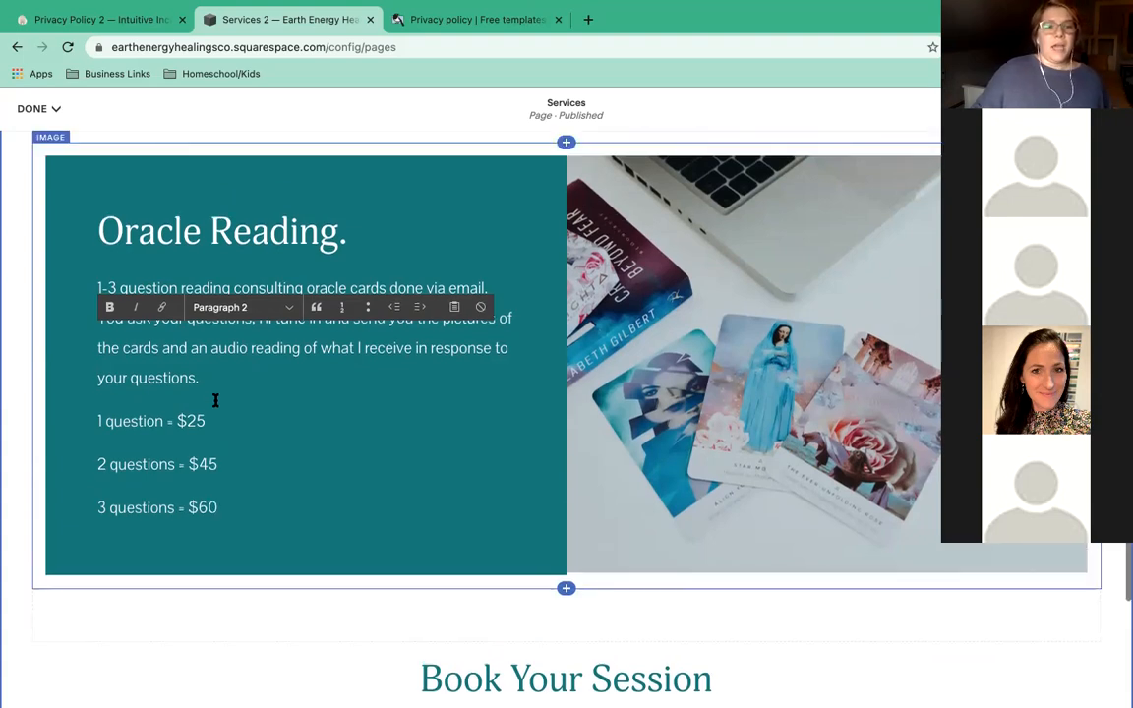
pyautogui.scroll(1, 215, 400)
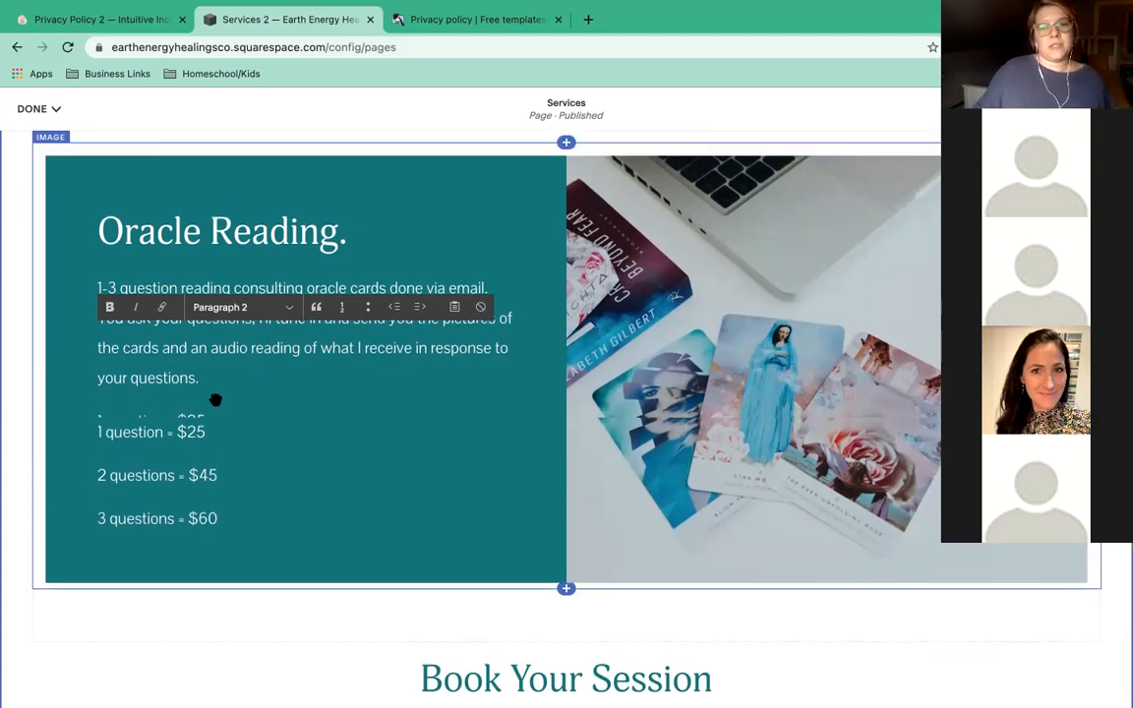
pyautogui.scroll(5, 672, 347)
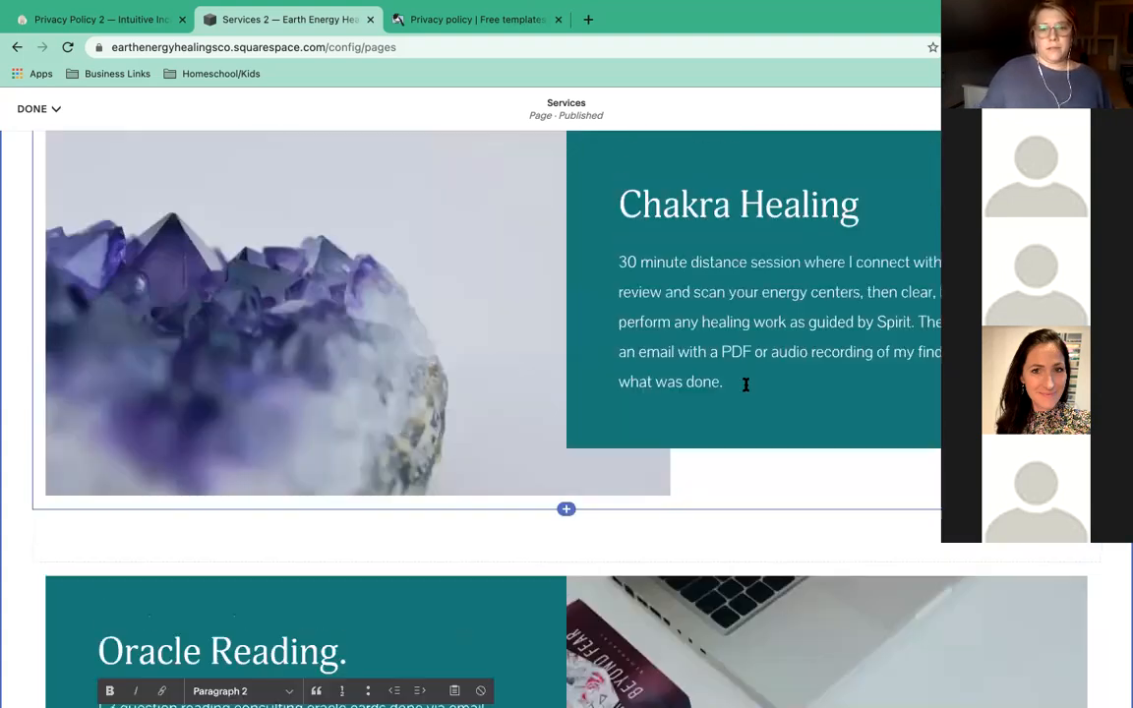
# Add a $85 price line under the Chakra Healing description.
pyautogui.click(726, 381)
pyautogui.press('Return')
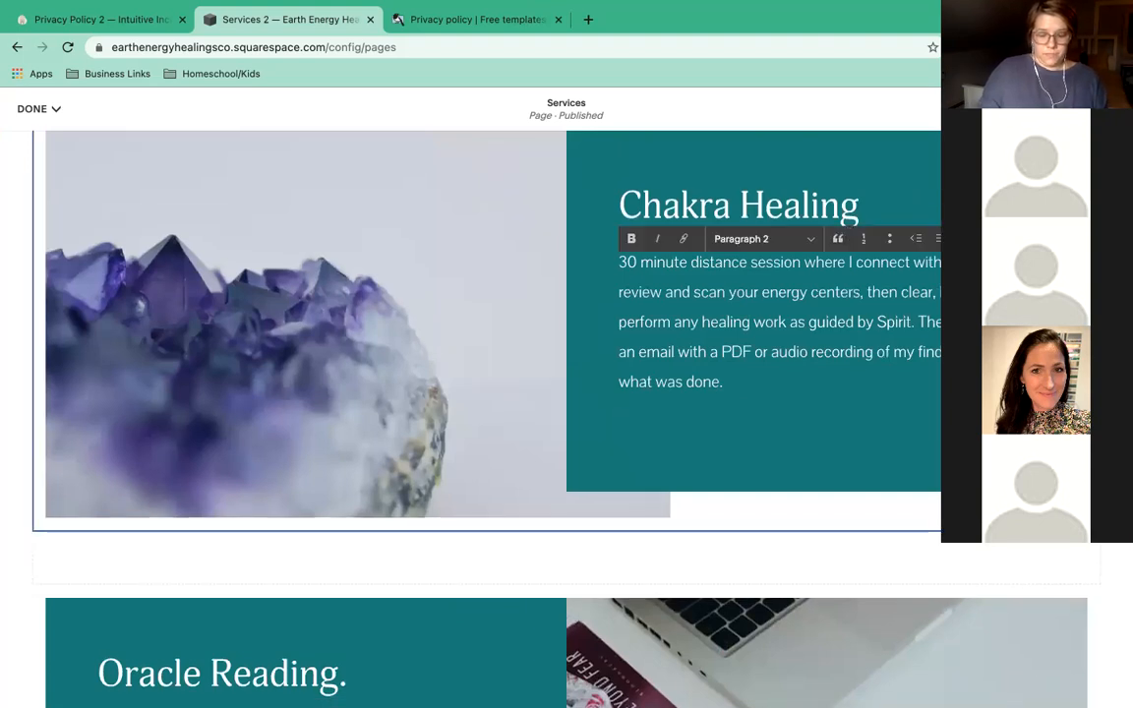
pyautogui.write('$85')
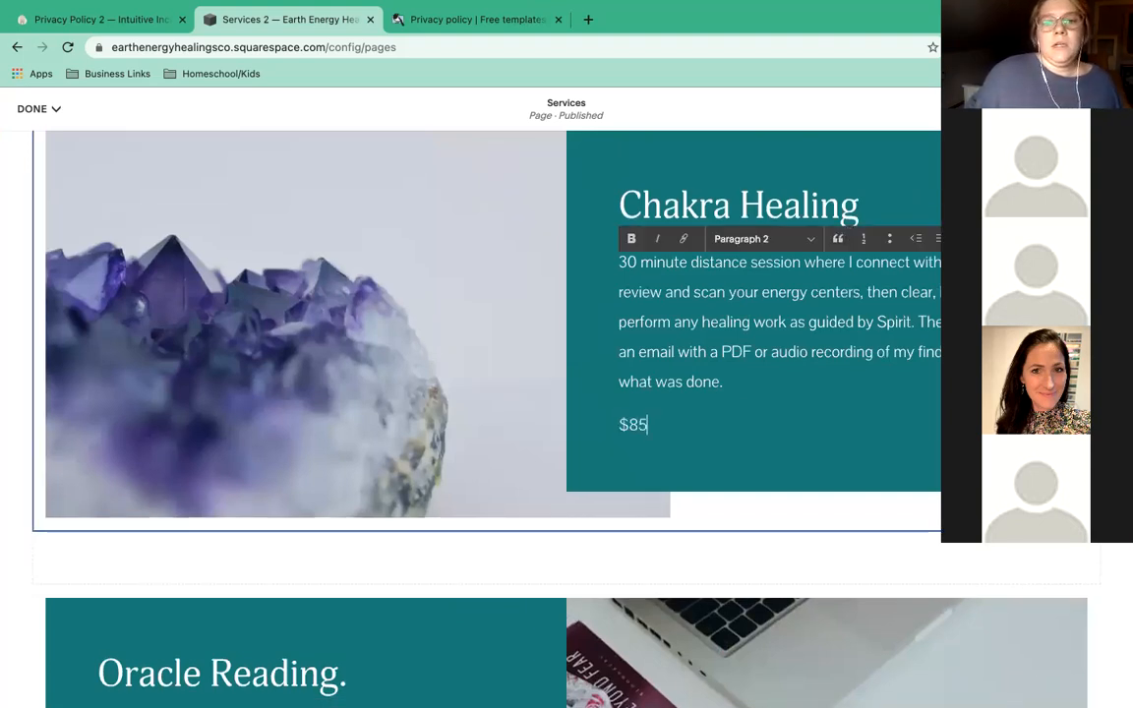
pyautogui.scroll(-2, 678, 296)
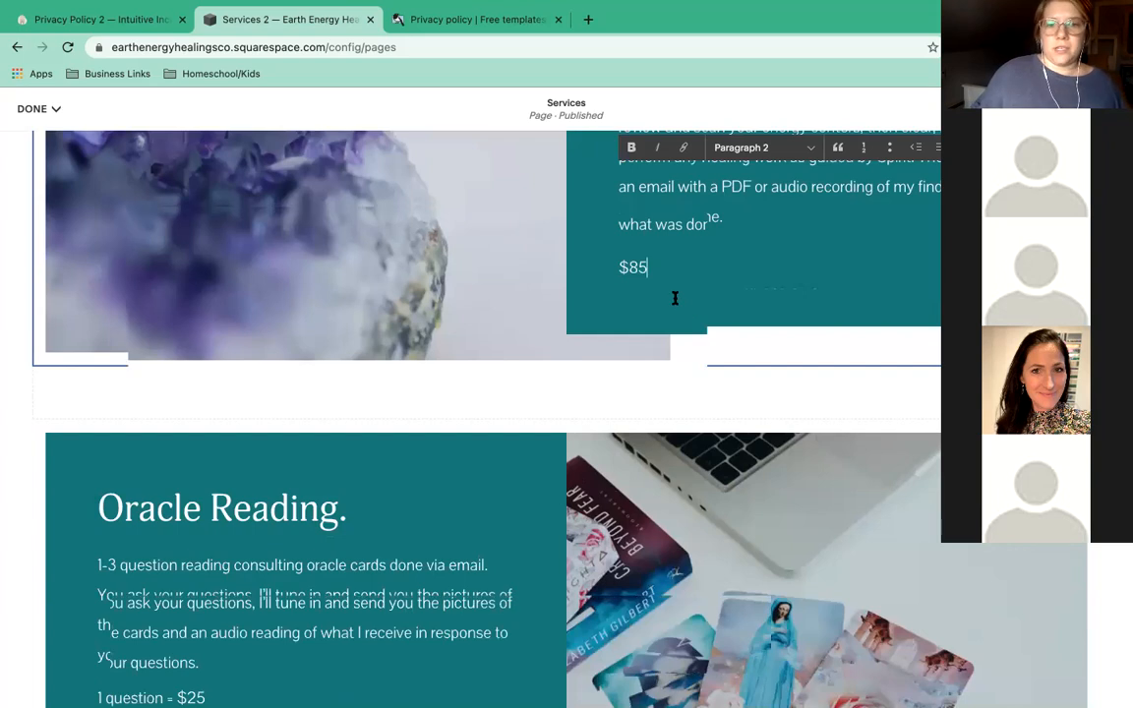
pyautogui.scroll(2, 683, 412)
pyautogui.scroll(-2, 684, 415)
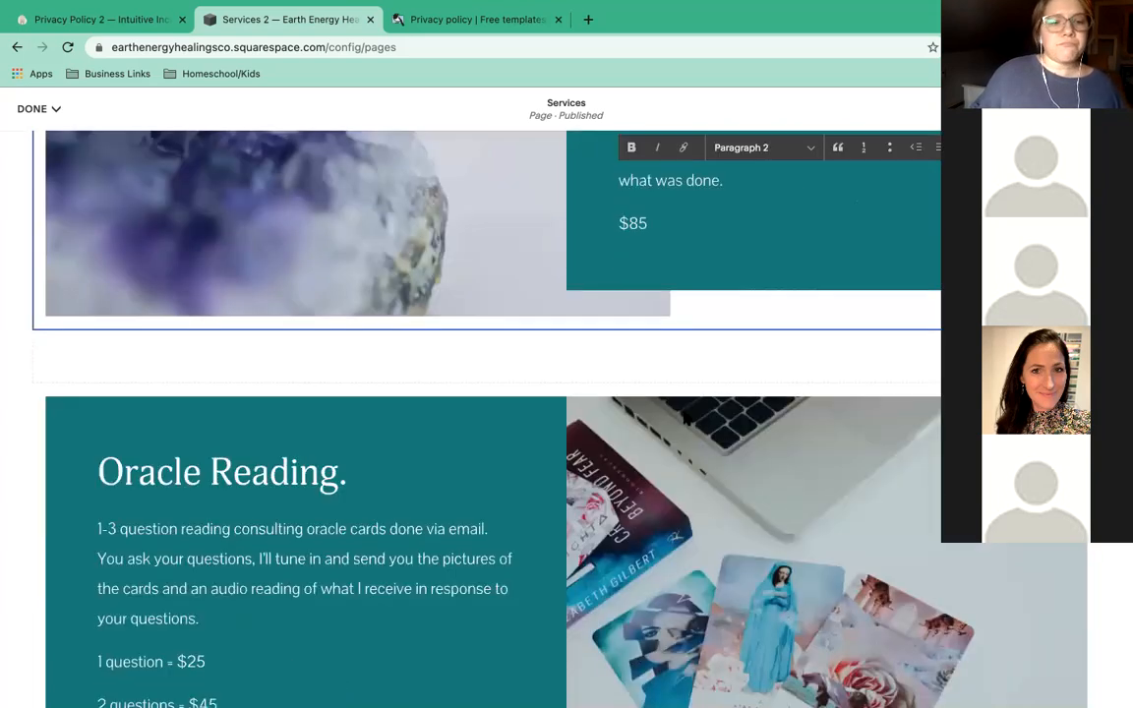
pyautogui.scroll(-5, 684, 415)
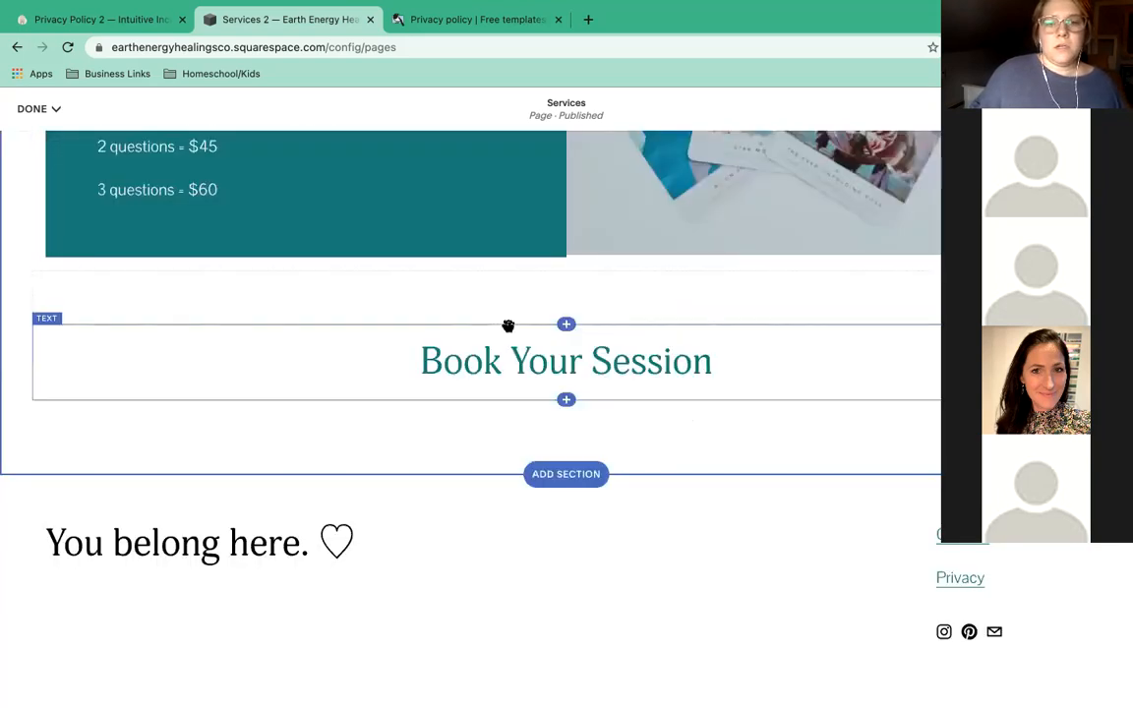
pyautogui.click(223, 190)
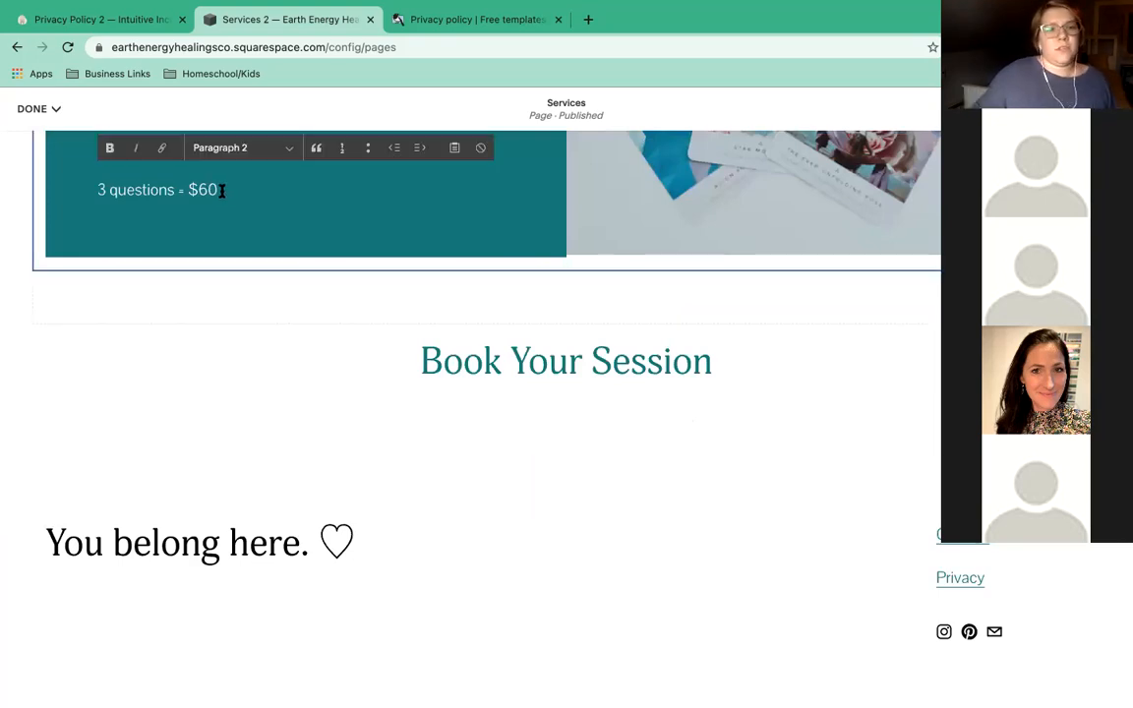
pyautogui.scroll(3, 245, 300)
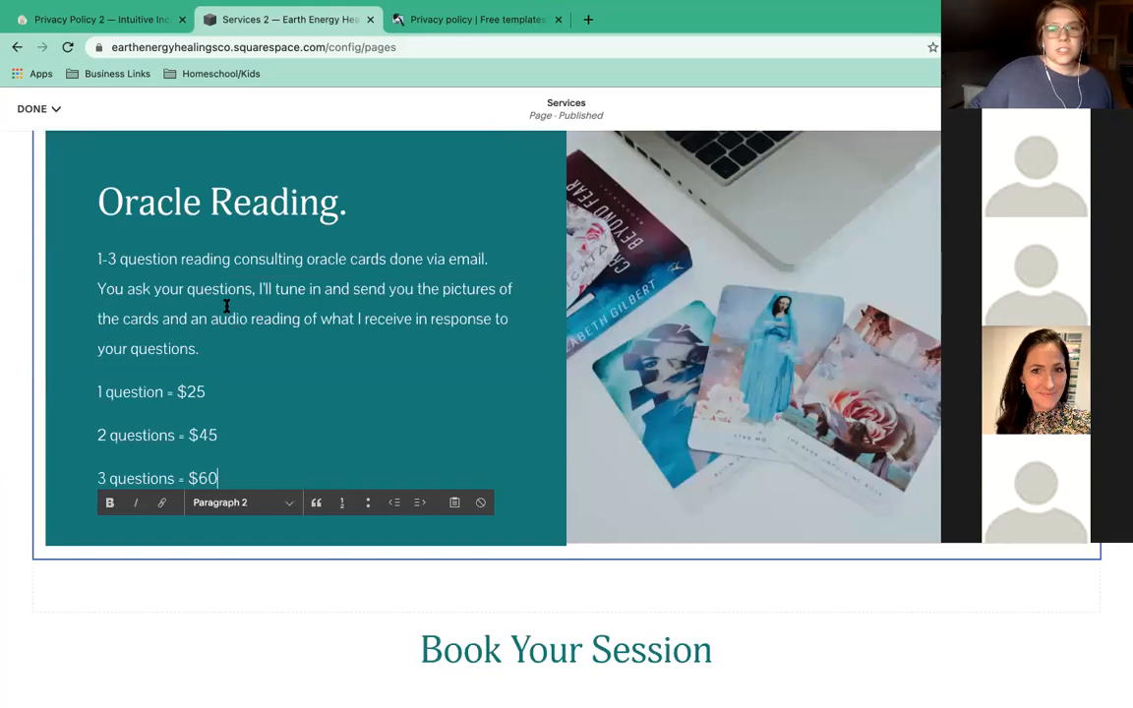
pyautogui.scroll(-2, 226, 310)
pyautogui.scroll(-3, 531, 344)
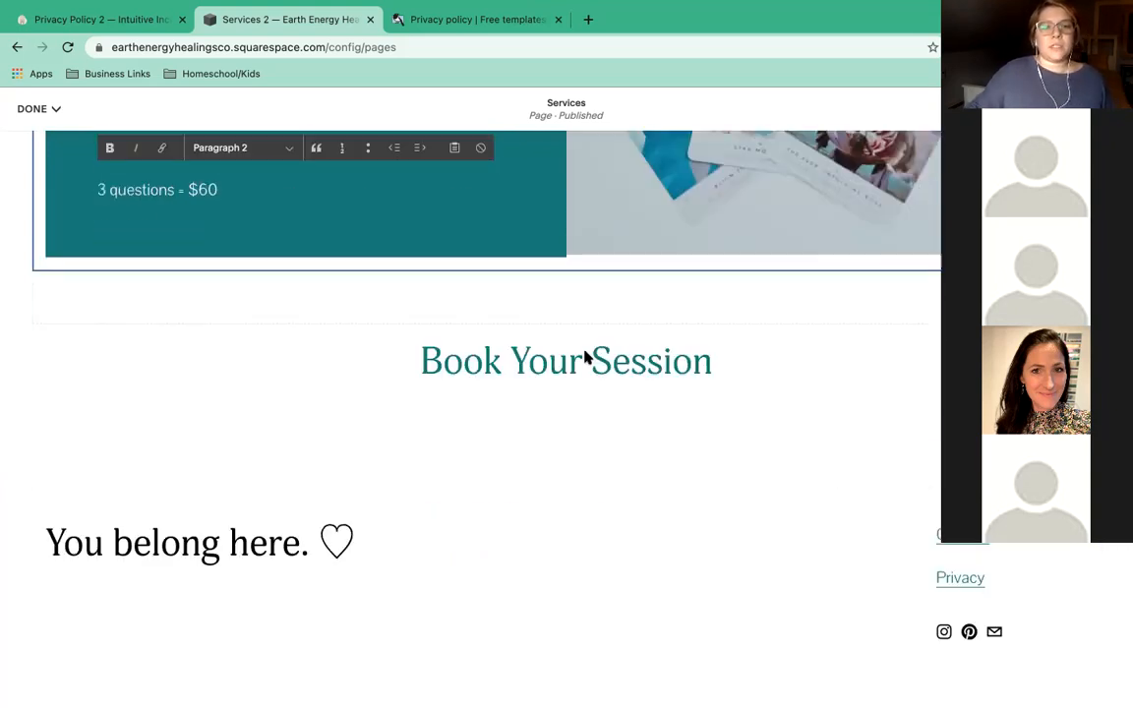
# Insert a Scheduling block from the Business blocks below the Book Your Session heading.
pyautogui.click(583, 356)
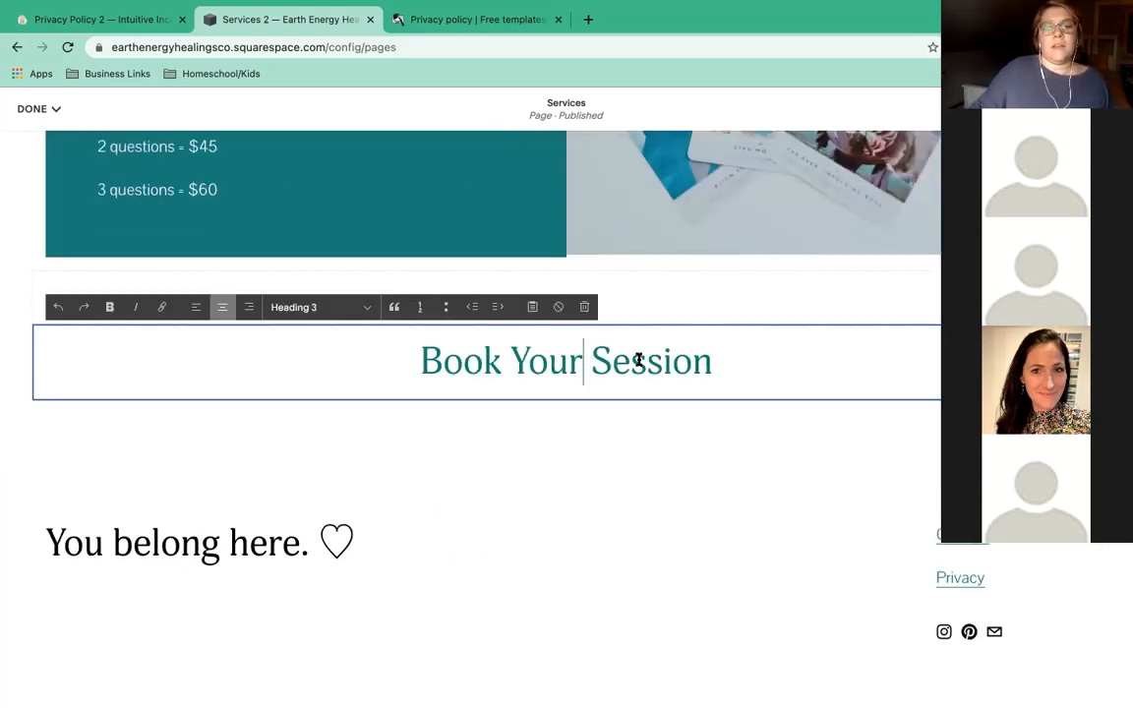
pyautogui.click(754, 365)
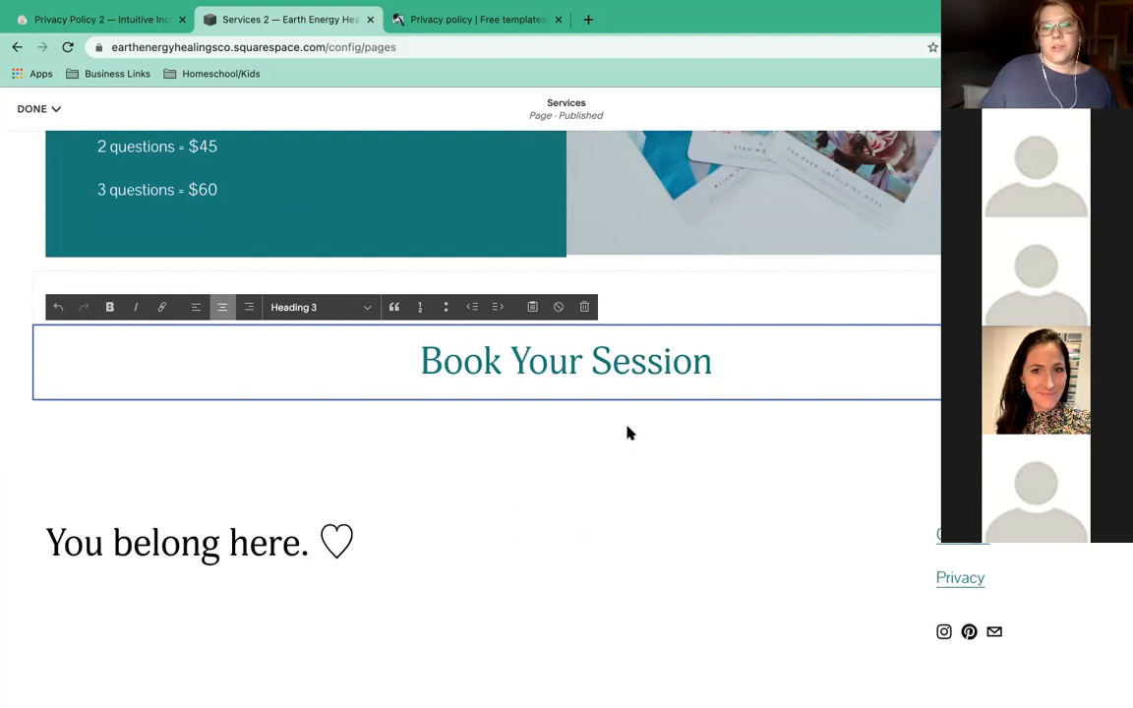
pyautogui.click(553, 406)
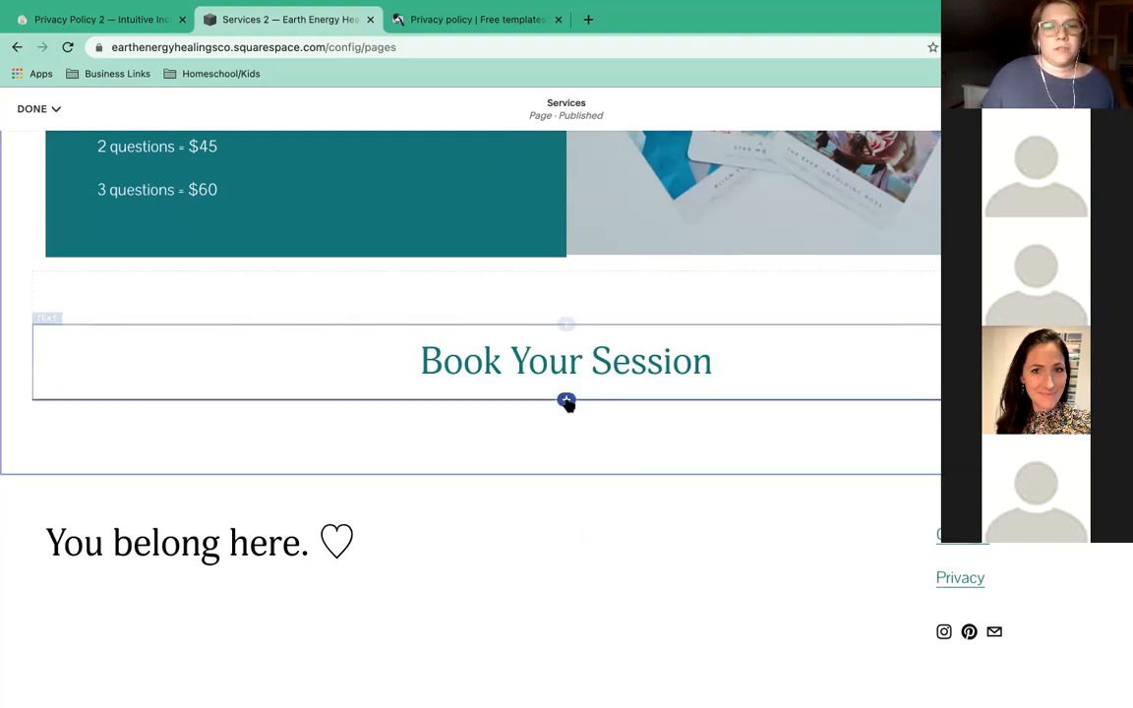
pyautogui.click(566, 401)
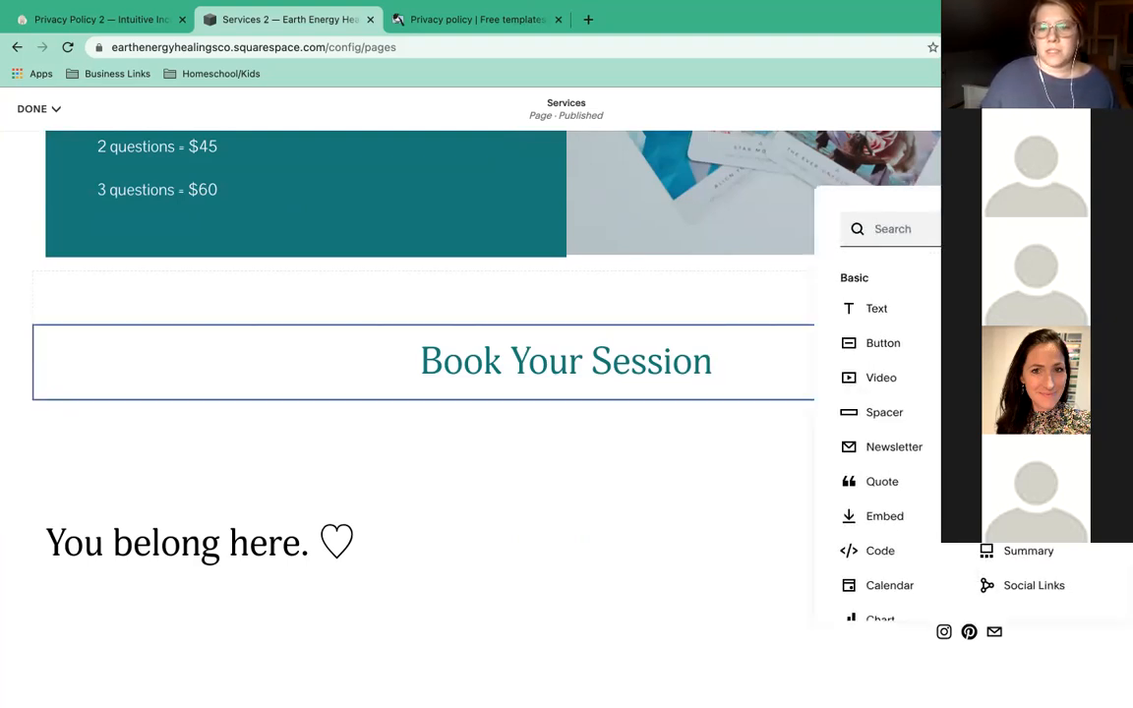
pyautogui.scroll(-2, 916, 489)
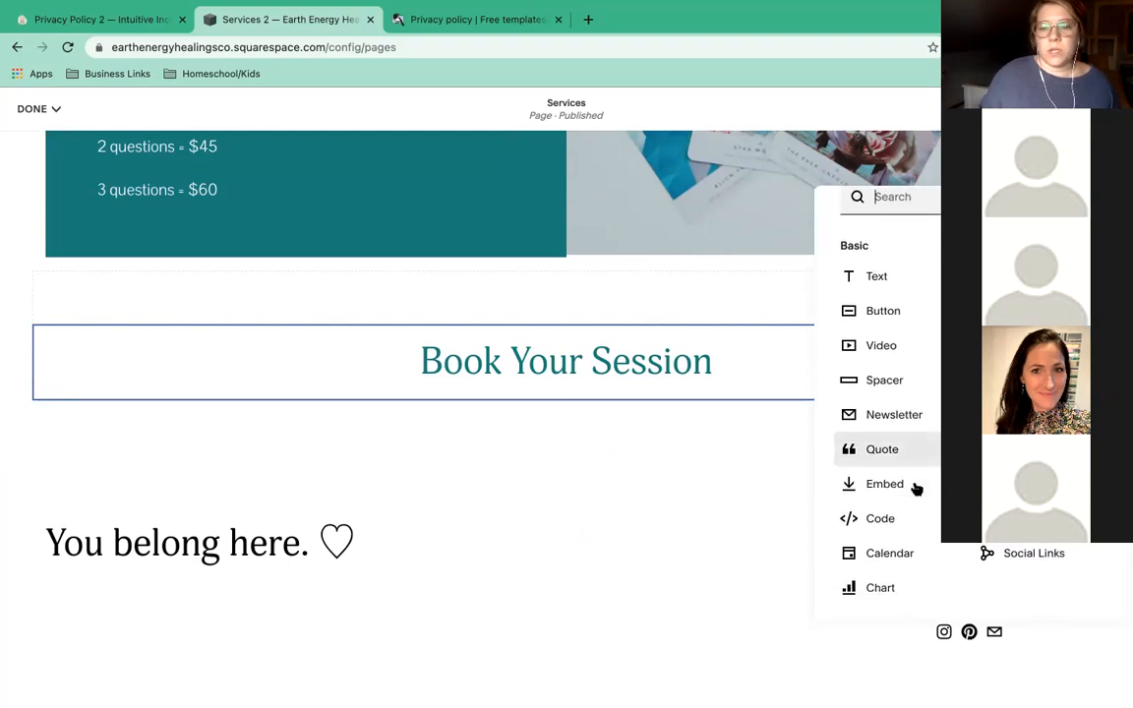
pyautogui.scroll(-2, 916, 488)
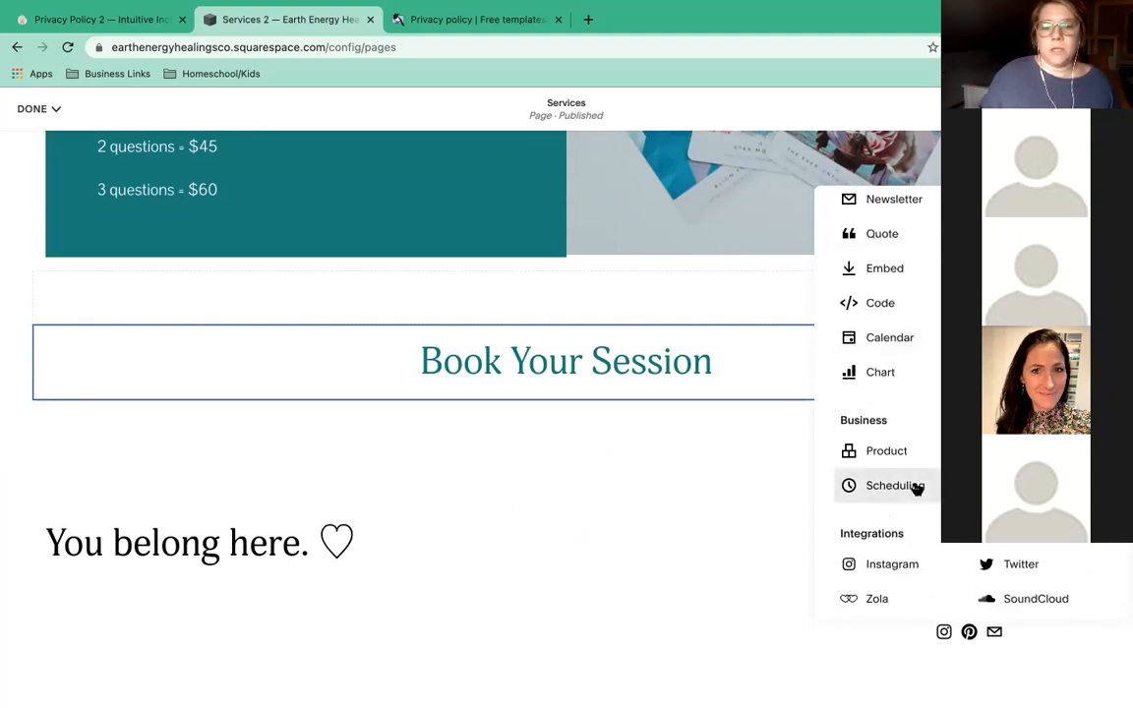
pyautogui.click(895, 486)
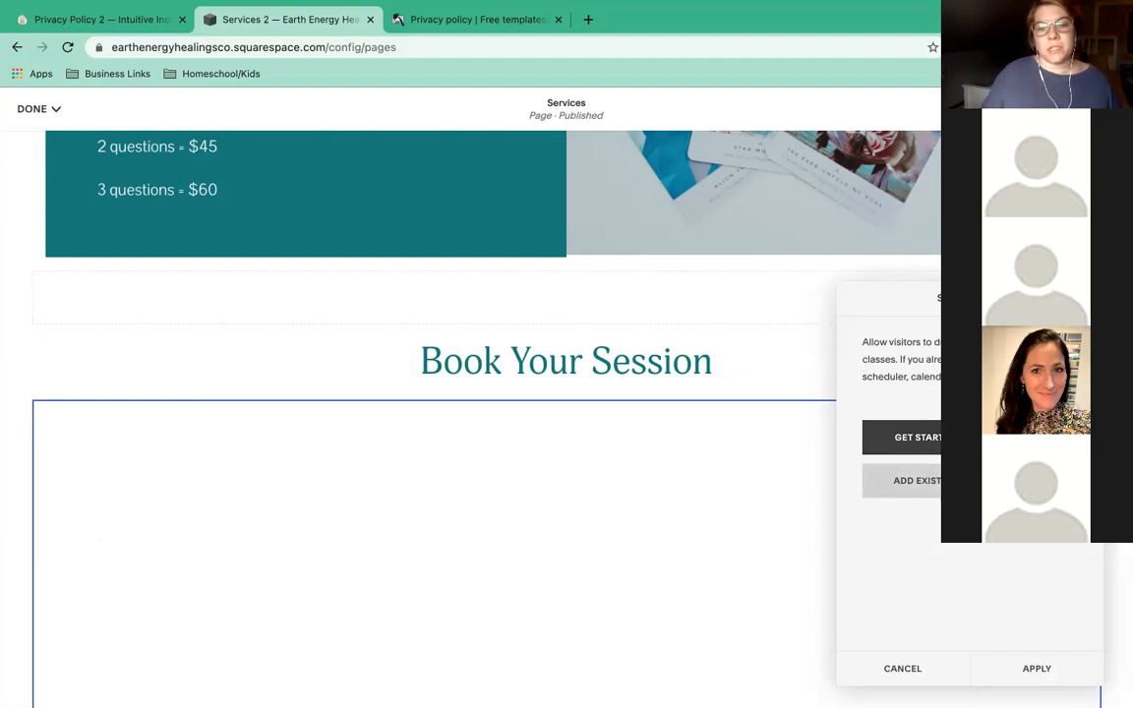
# Set the Scheduling block to link an existing Acuity scheduler and apply the settings.
pyautogui.click(968, 481)
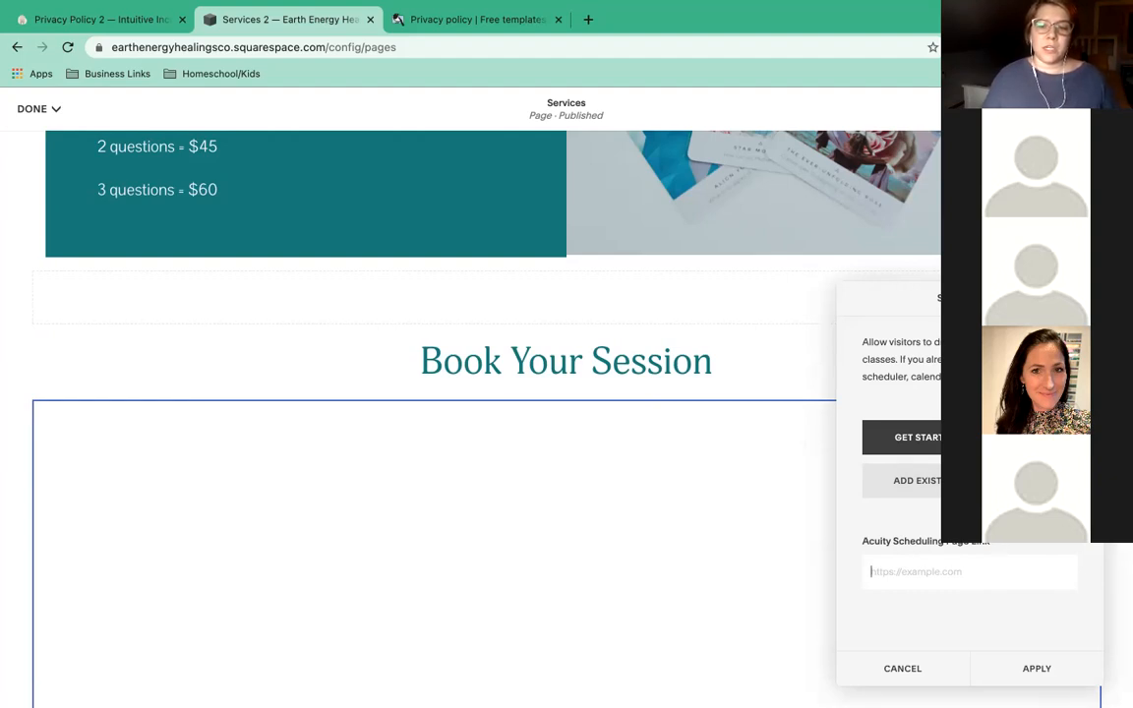
pyautogui.moveTo(989, 541); pyautogui.dragTo(844, 542)
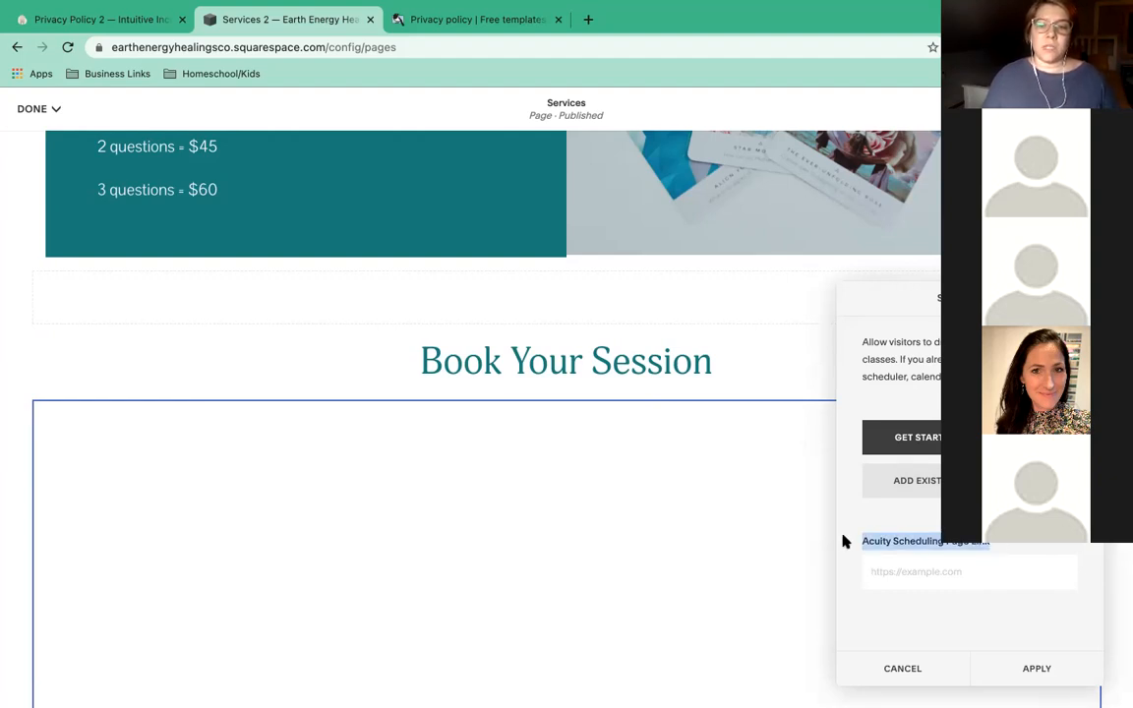
pyautogui.doubleClick(909, 541)
pyautogui.click(991, 542)
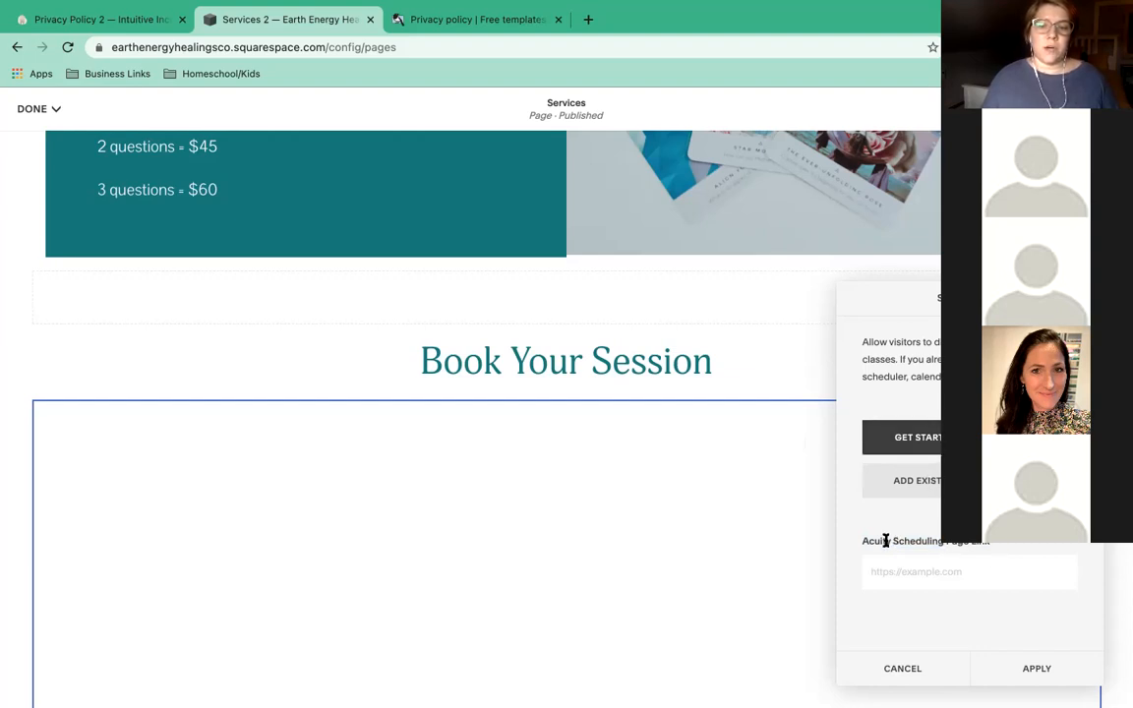
pyautogui.moveTo(863, 541); pyautogui.dragTo(993, 544)
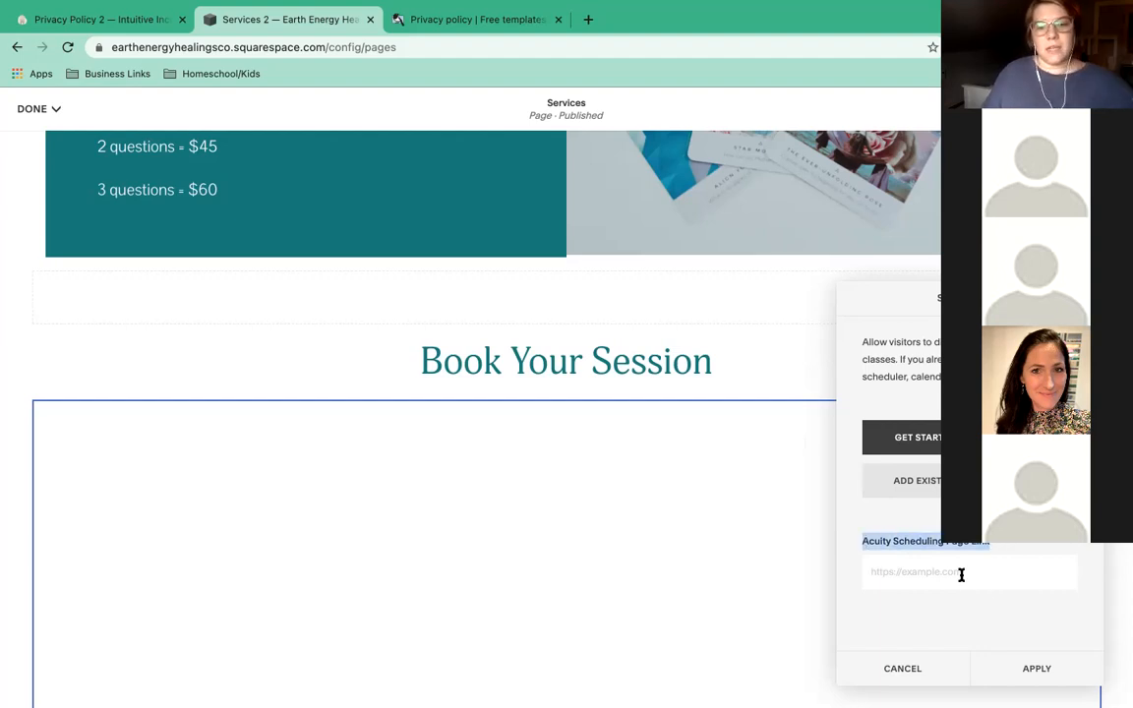
pyautogui.click(960, 573)
pyautogui.click(1048, 669)
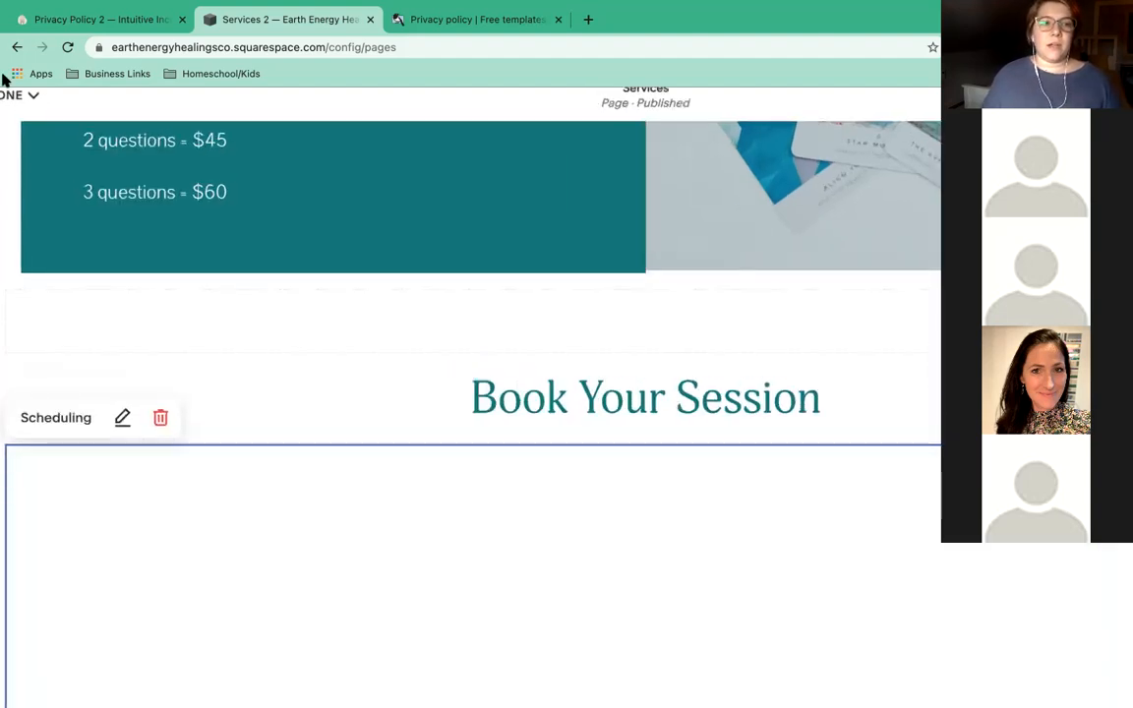
# Save the changes to the Services page.
pyautogui.click(35, 96)
pyautogui.click(25, 129)
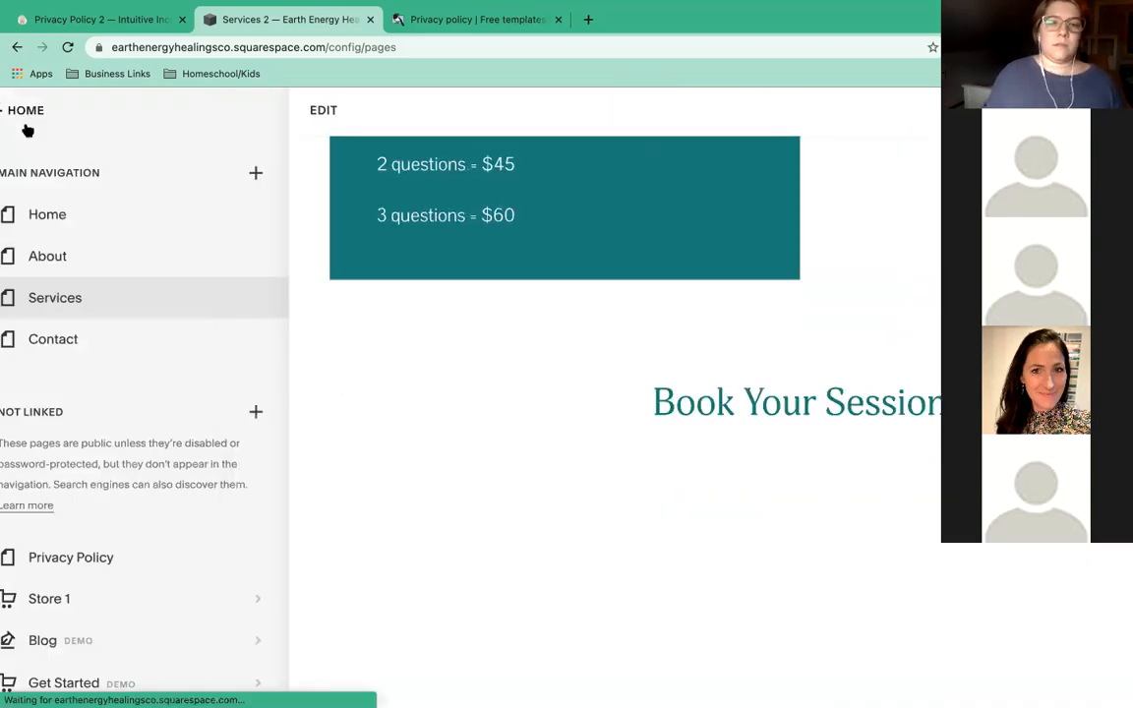
pyautogui.scroll(10, 493, 263)
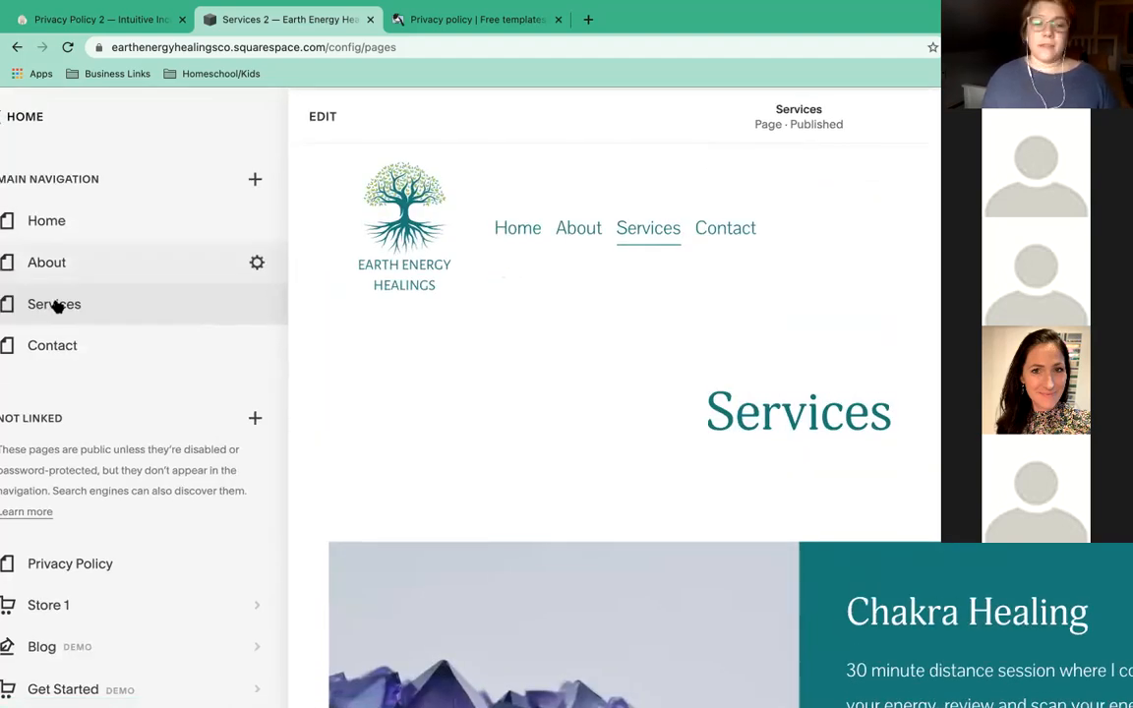
# Go to the Browser Icon settings in the site's Design menu.
pyautogui.click(23, 127)
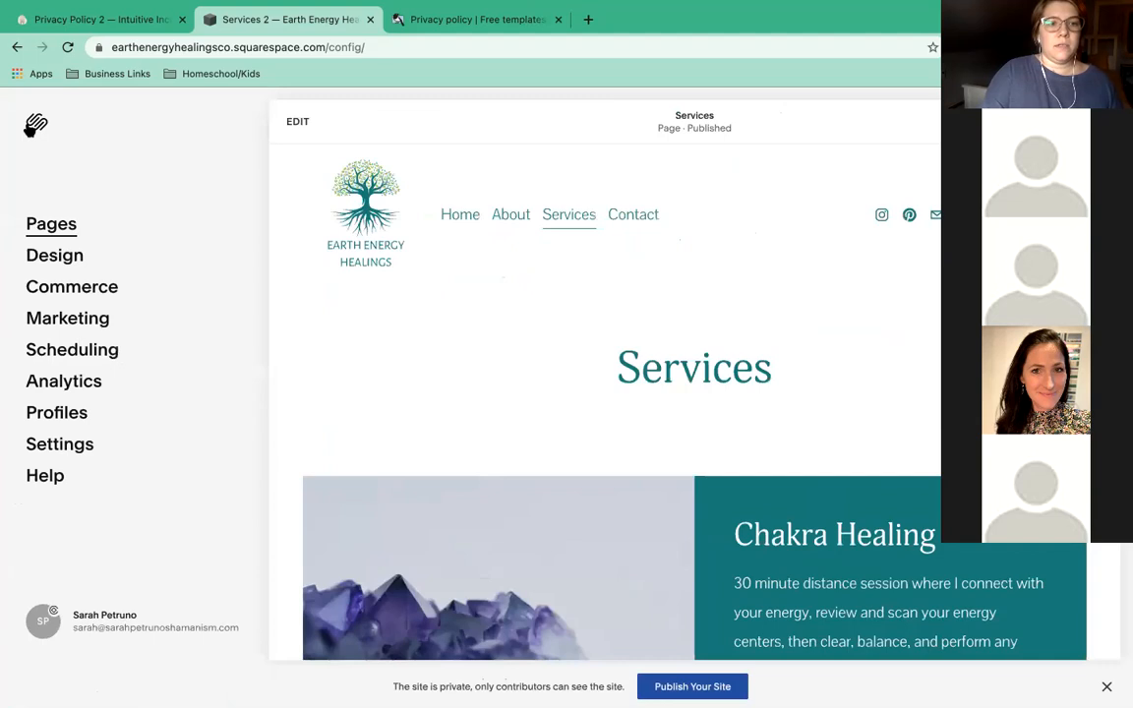
pyautogui.click(53, 258)
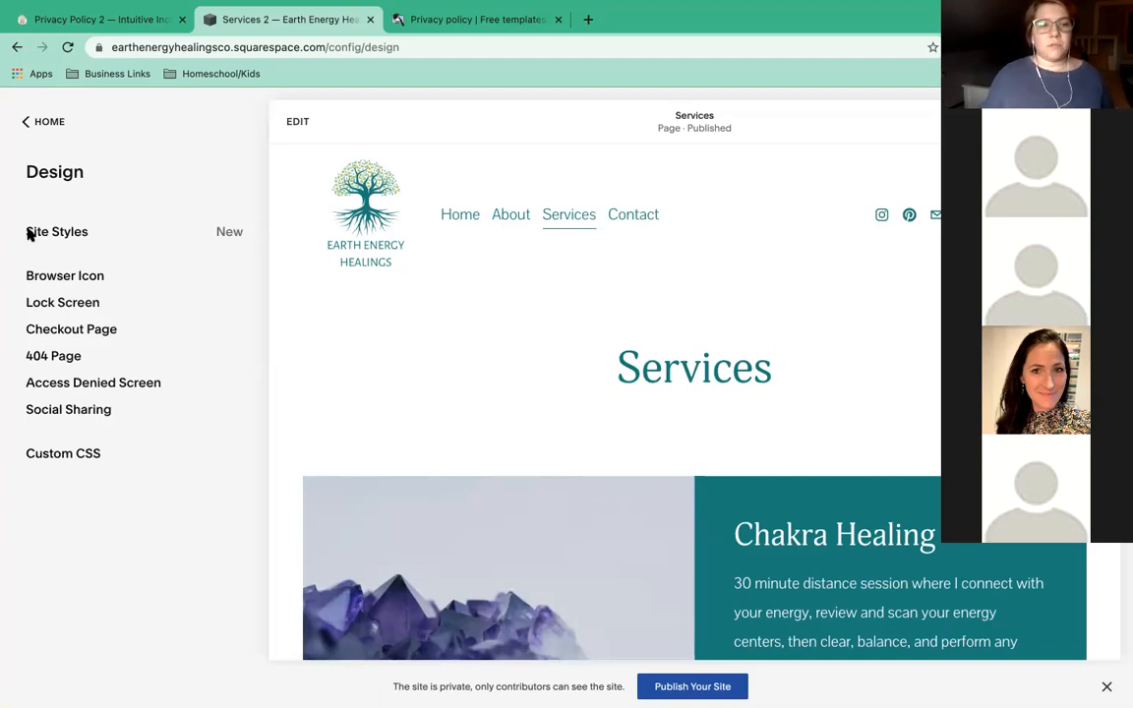
pyautogui.click(21, 124)
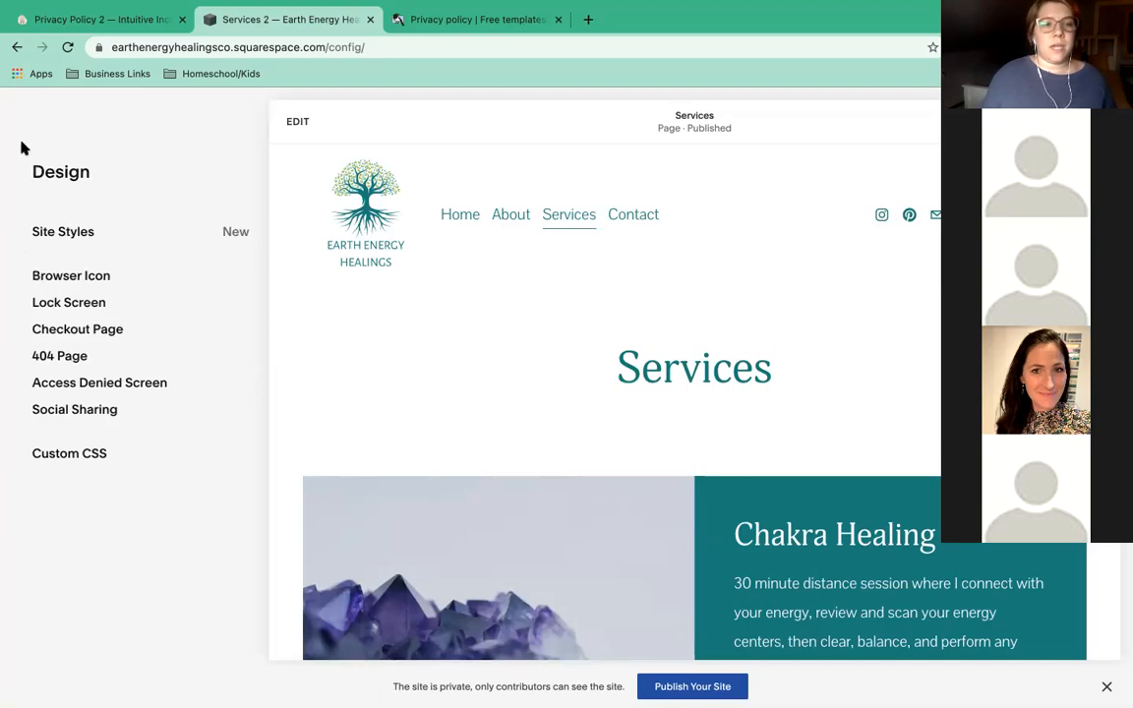
pyautogui.click(59, 263)
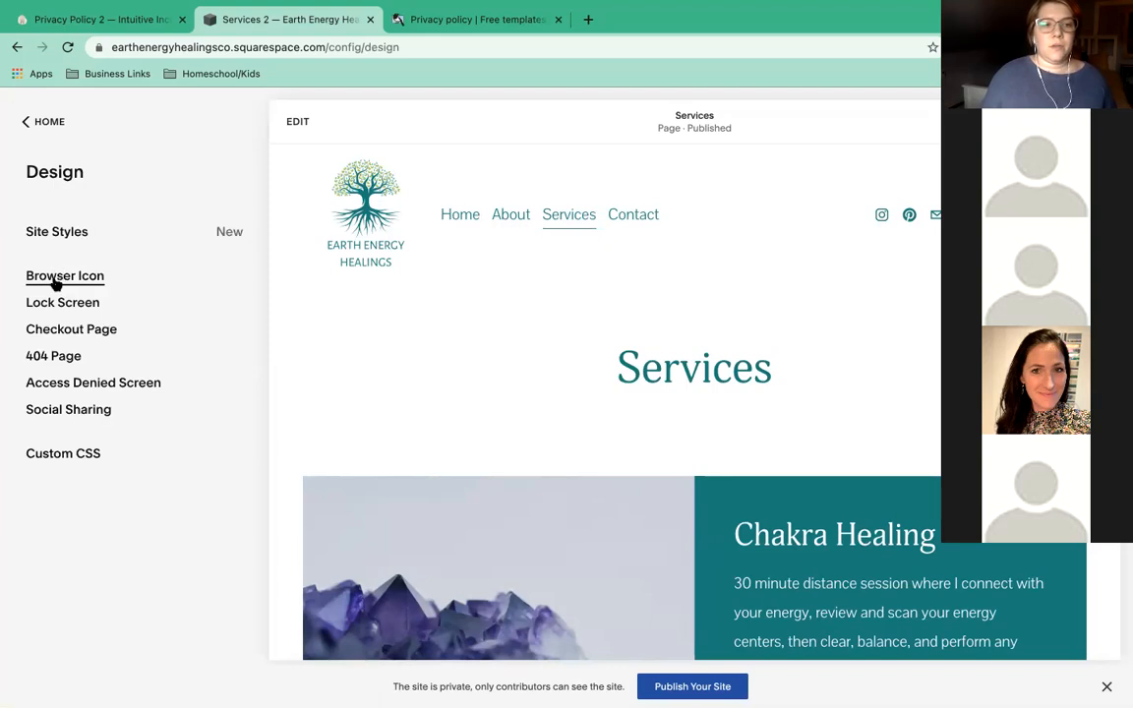
pyautogui.click(56, 283)
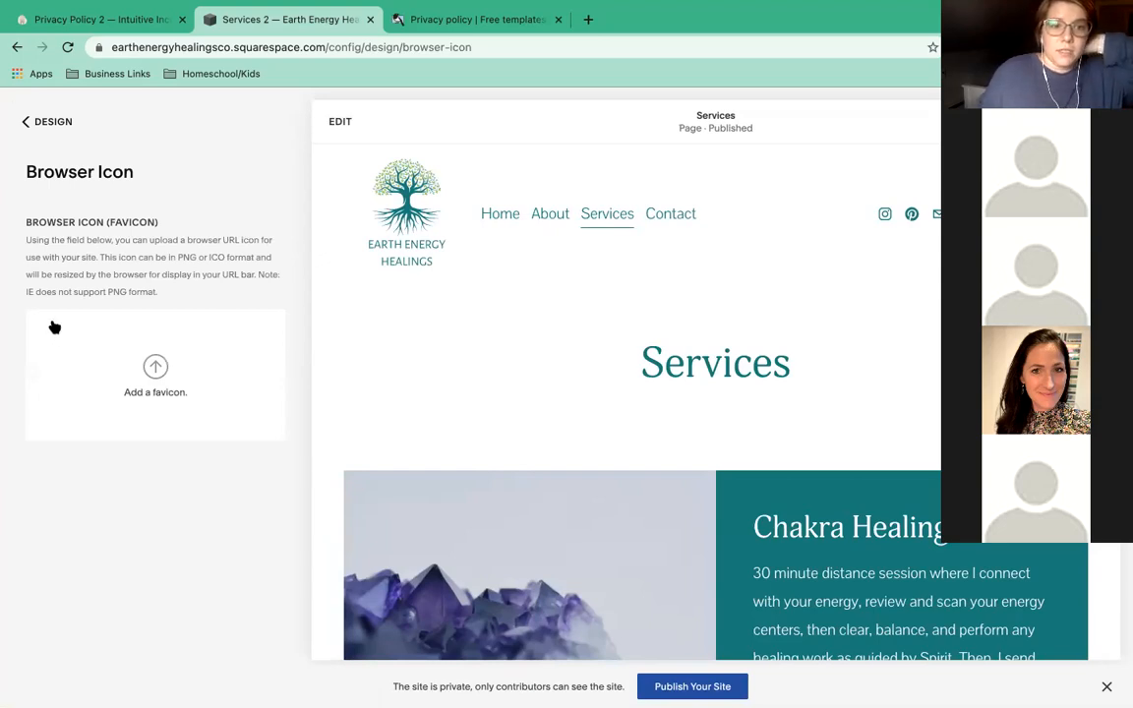
# Load canva.com in one new tab and intuitiveincome.co/canva in another.
pyautogui.click(589, 21)
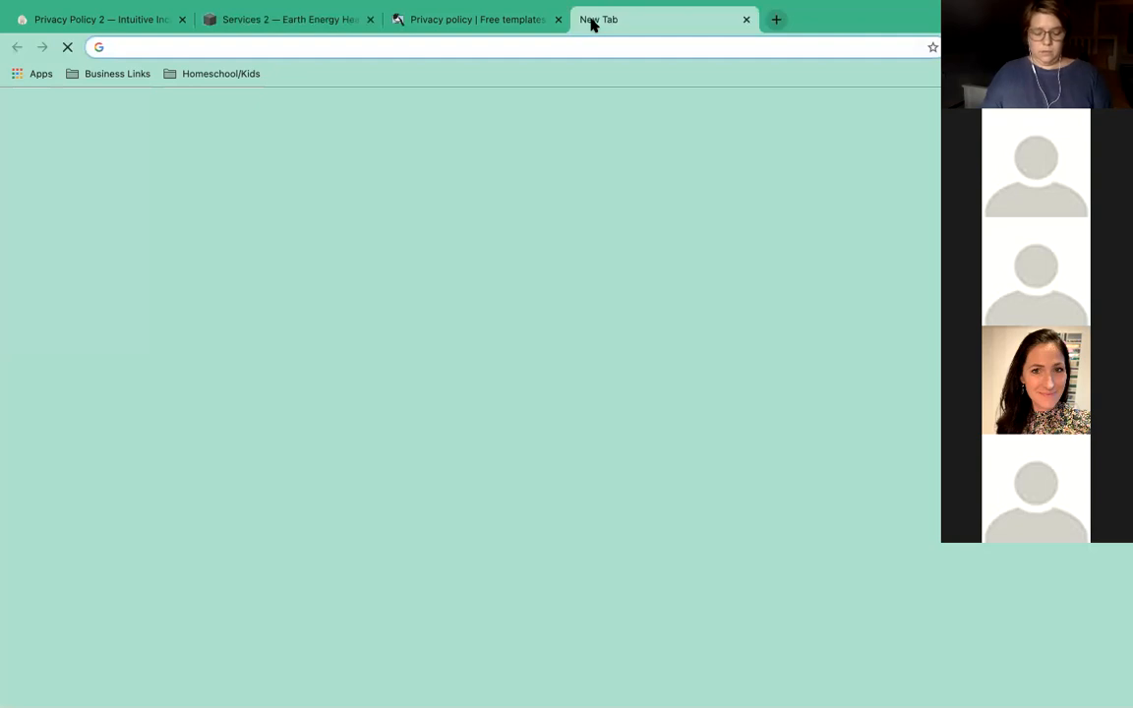
pyautogui.write('canva')
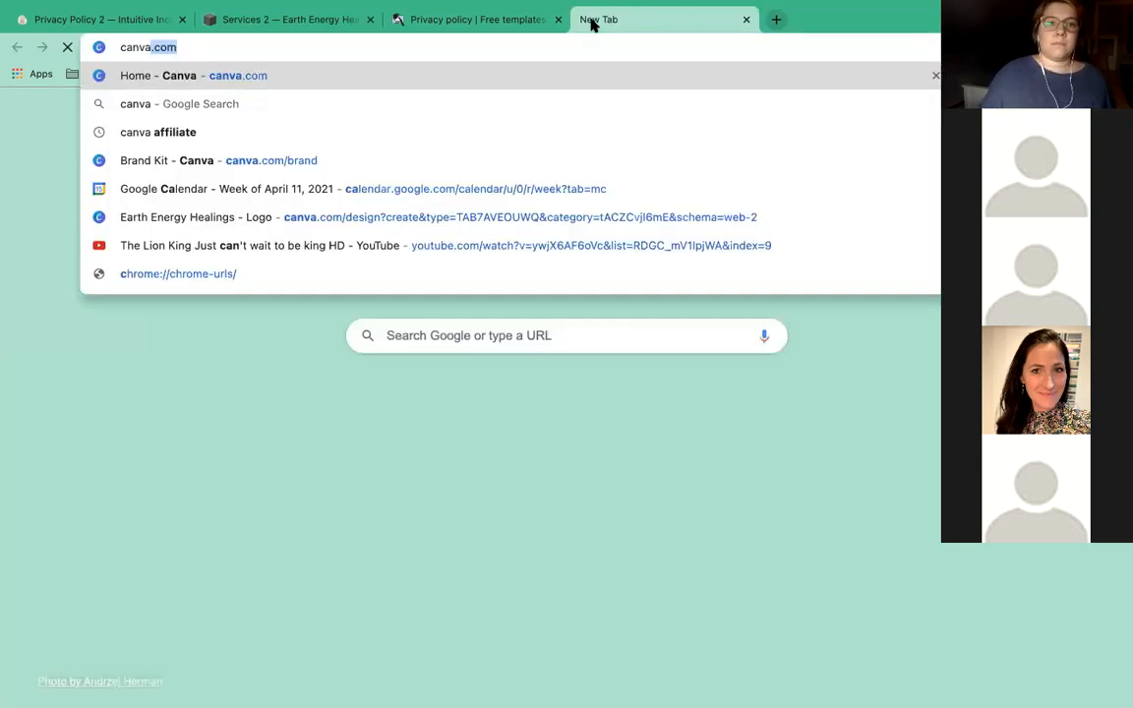
pyautogui.press('Return')
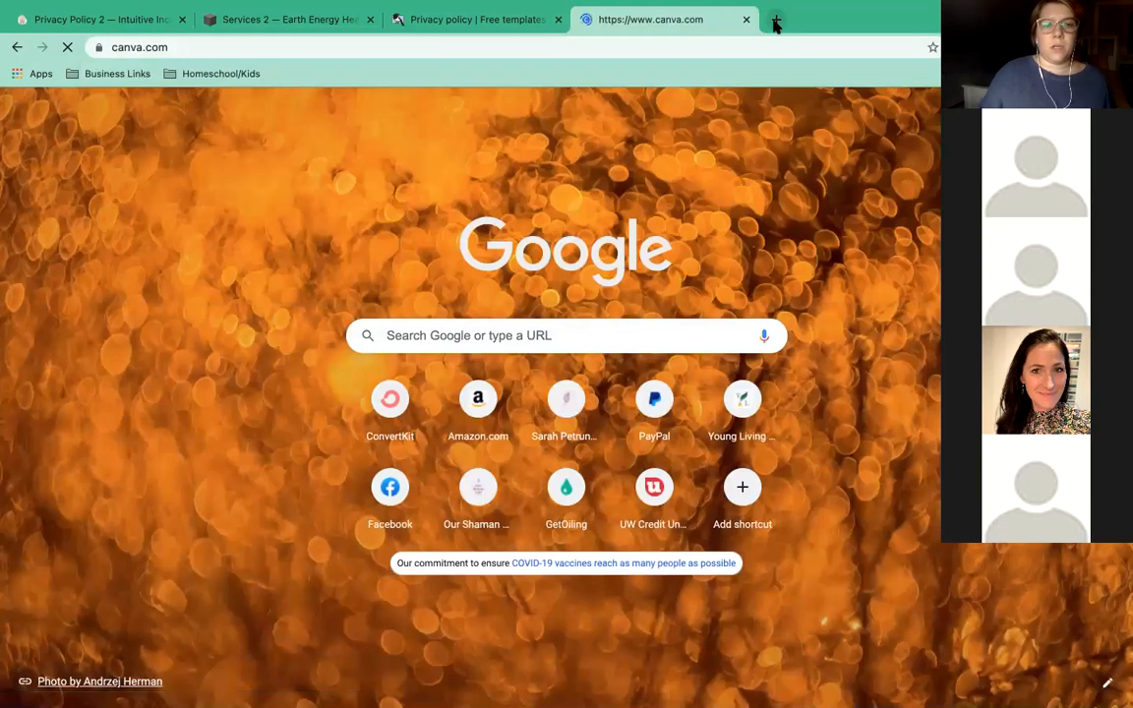
pyautogui.click(776, 20)
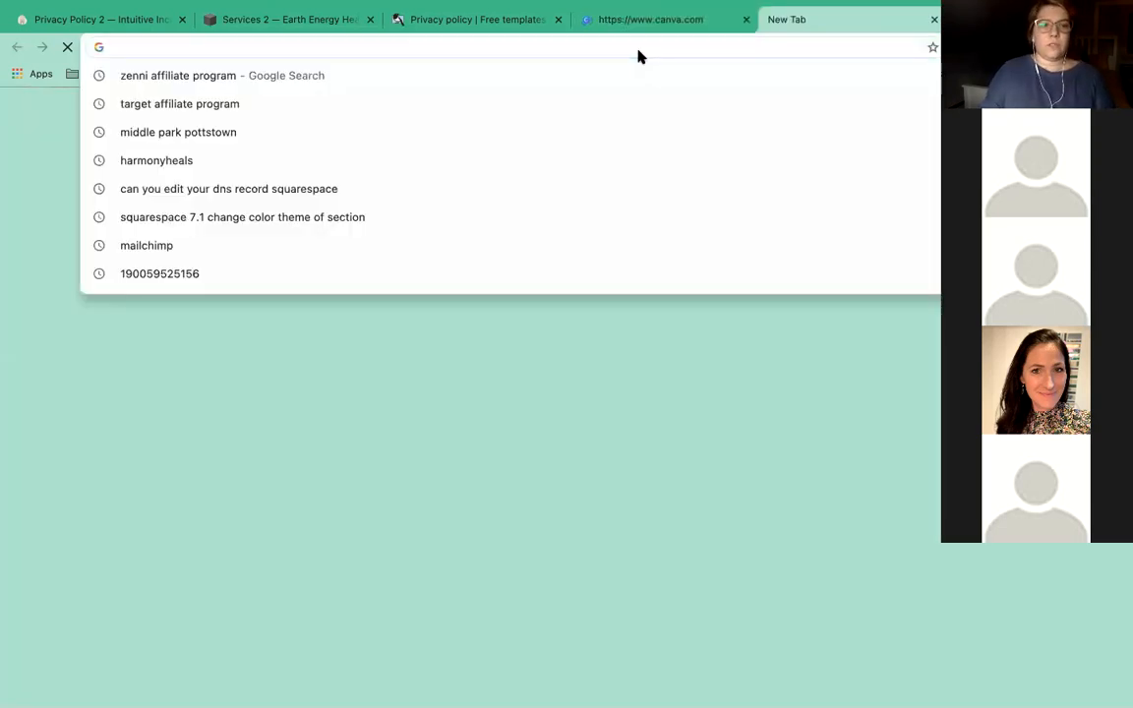
pyautogui.write('in')
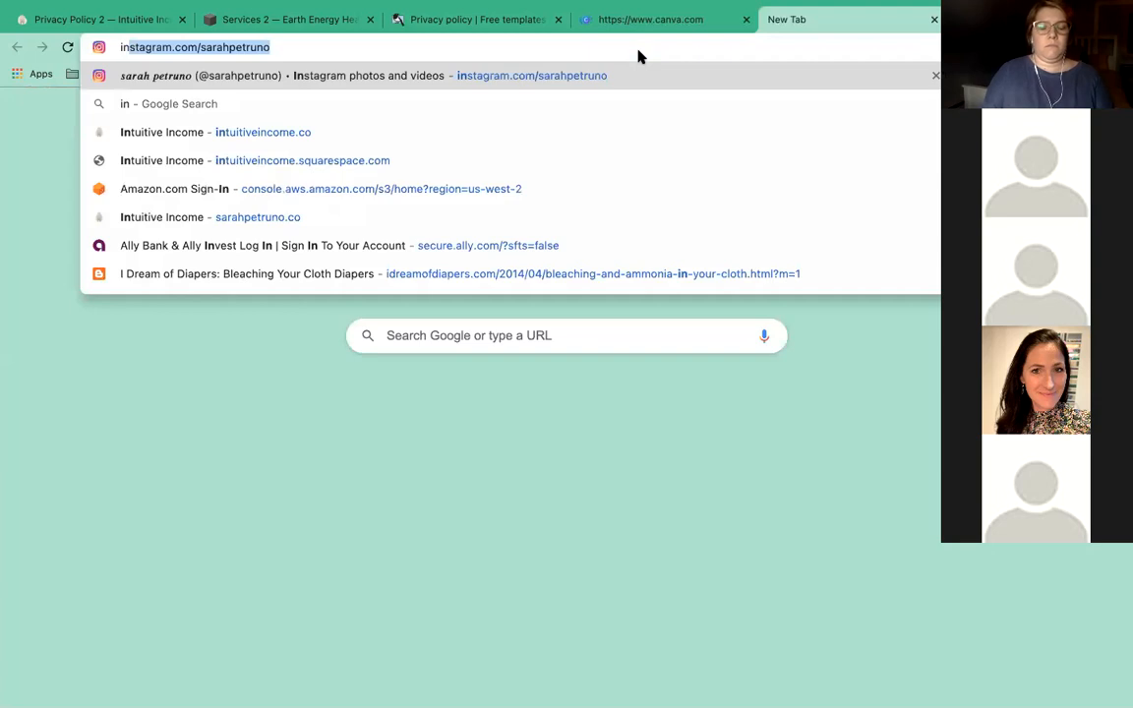
pyautogui.write('tuitive')
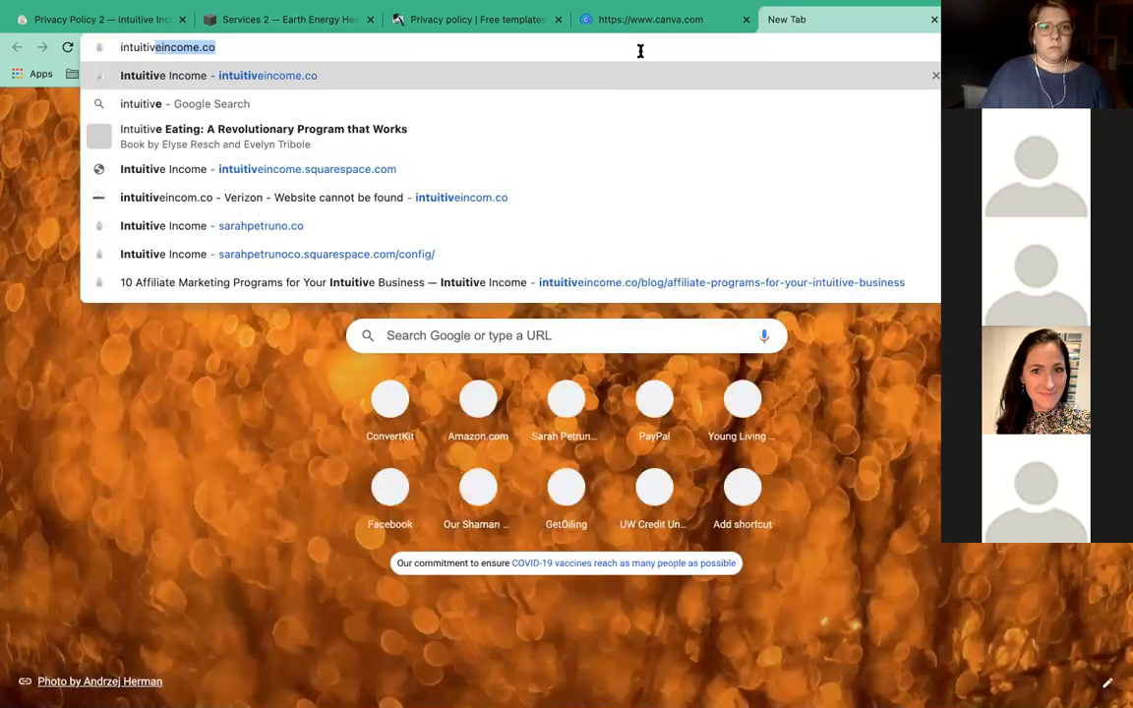
pyautogui.write('in')
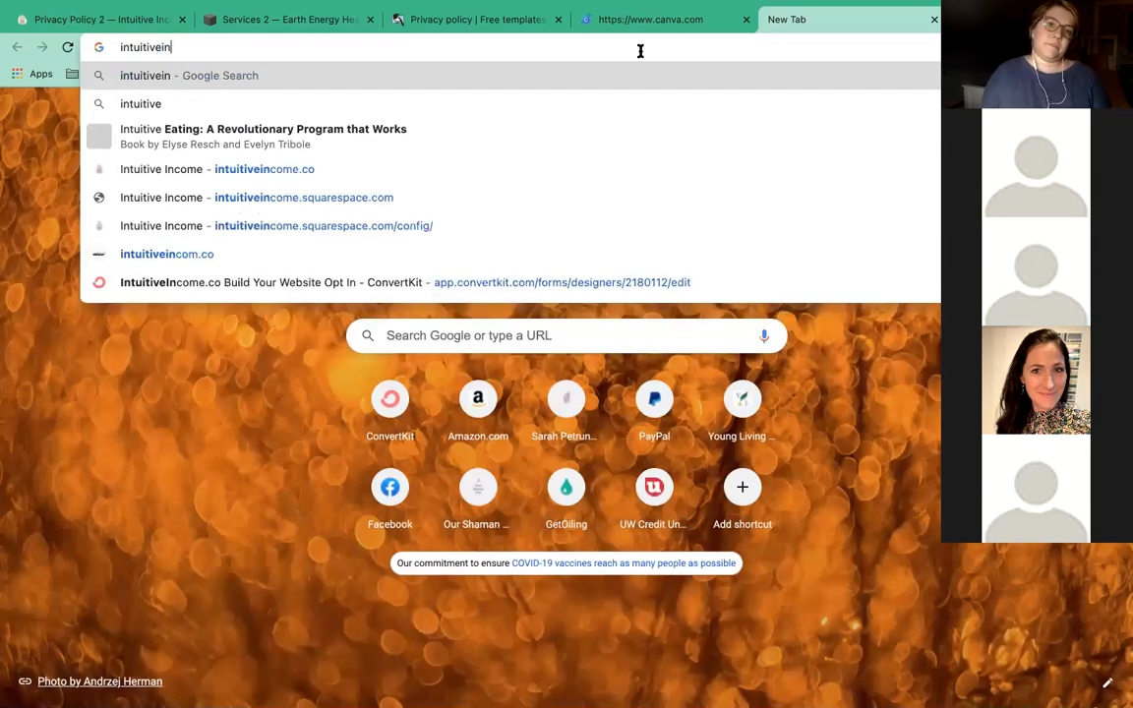
pyautogui.write('come')
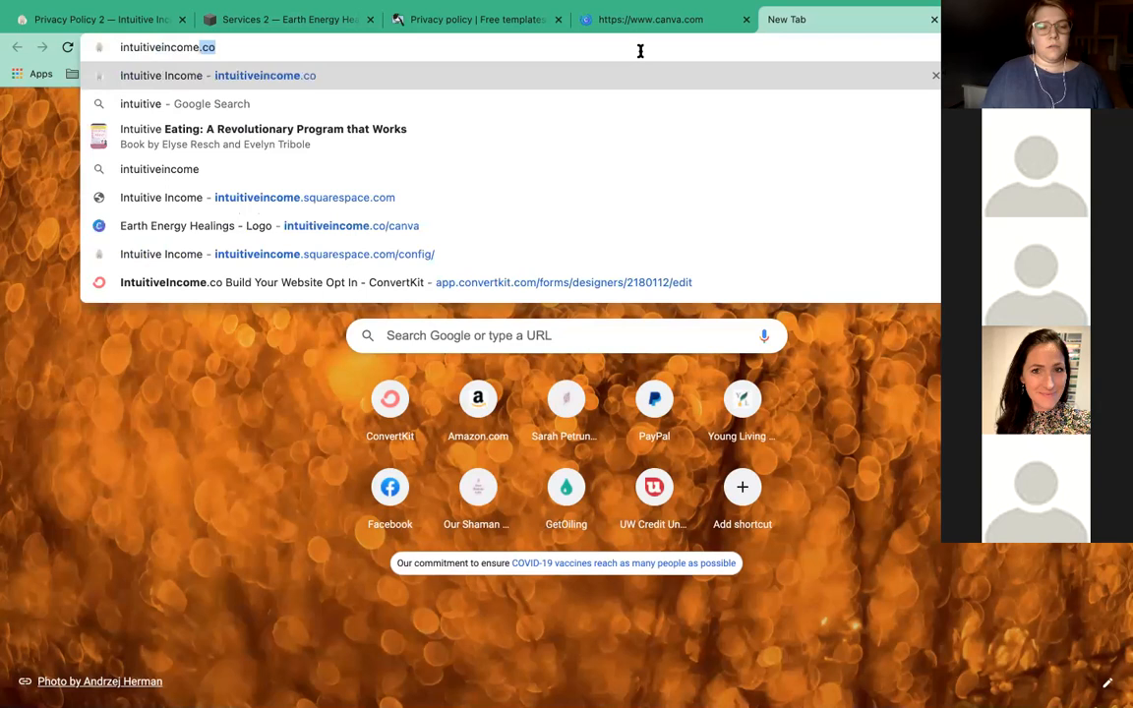
pyautogui.write('.co/')
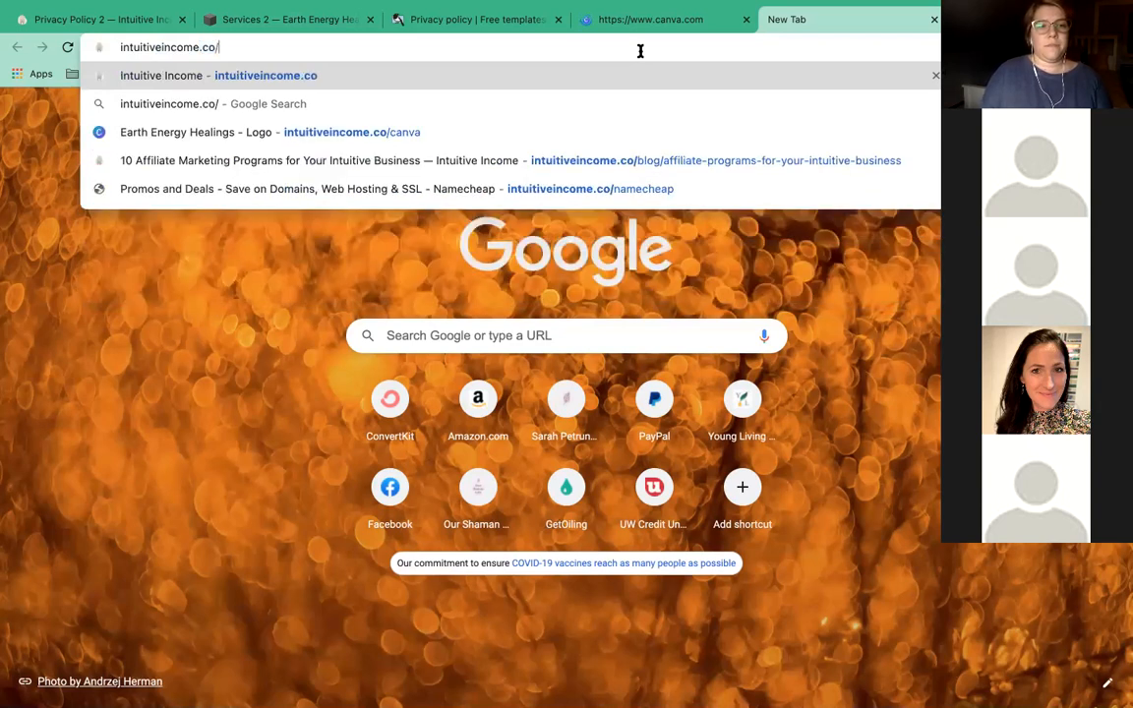
pyautogui.write('canva')
pyautogui.press('Return')
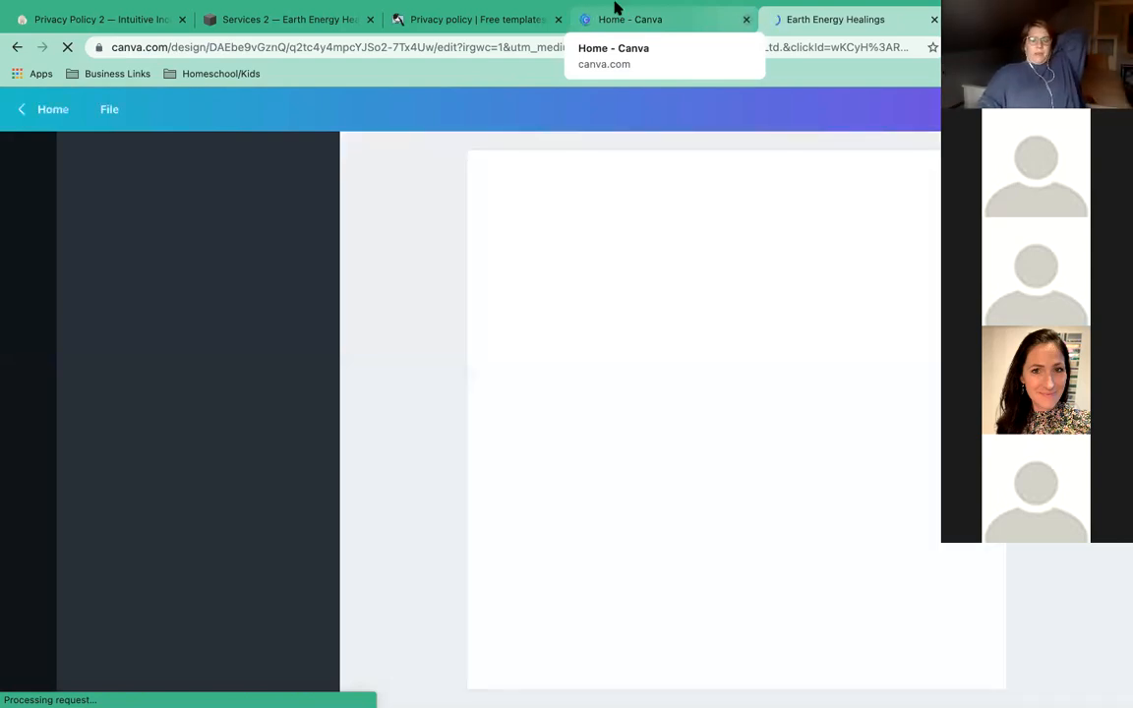
# Close the extra Canva Home tab, select the logo's tree image and show the PNG 500 × 500 px download options.
pyautogui.moveTo(617, 7); pyautogui.dragTo(521, 77)
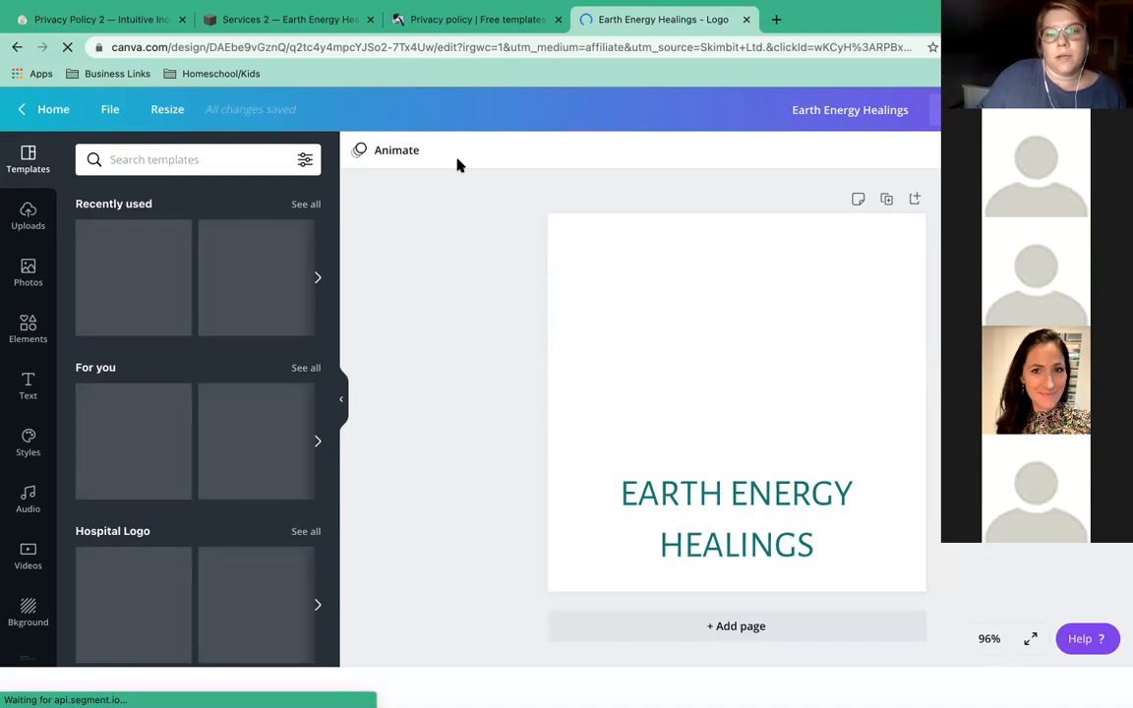
pyautogui.click(729, 297)
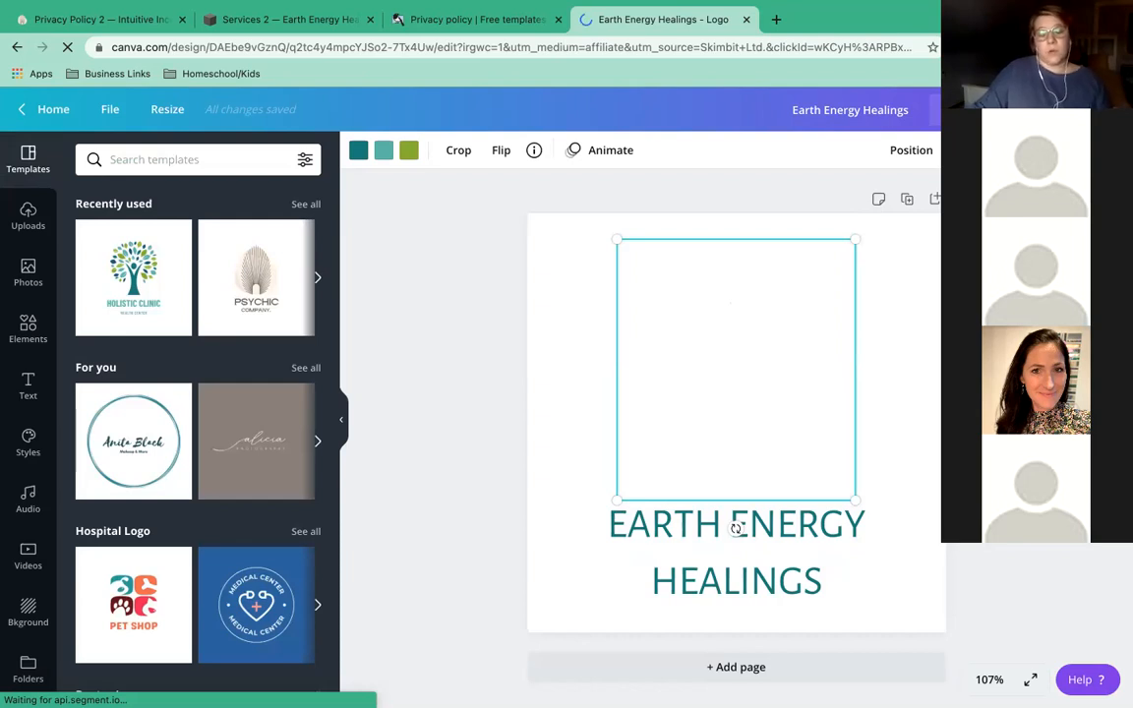
pyautogui.click(1022, 110)
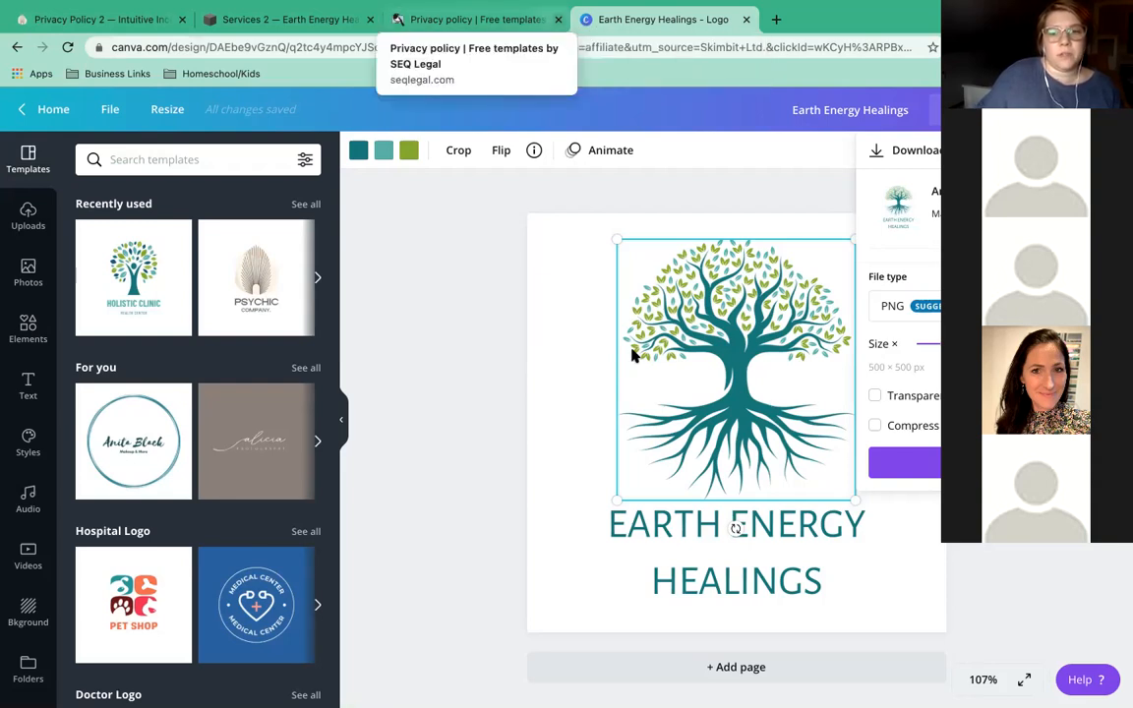
# Duplicate the logo page and delete the EARTH ENERGY HEALINGS text from Page 2.
pyautogui.click(680, 272)
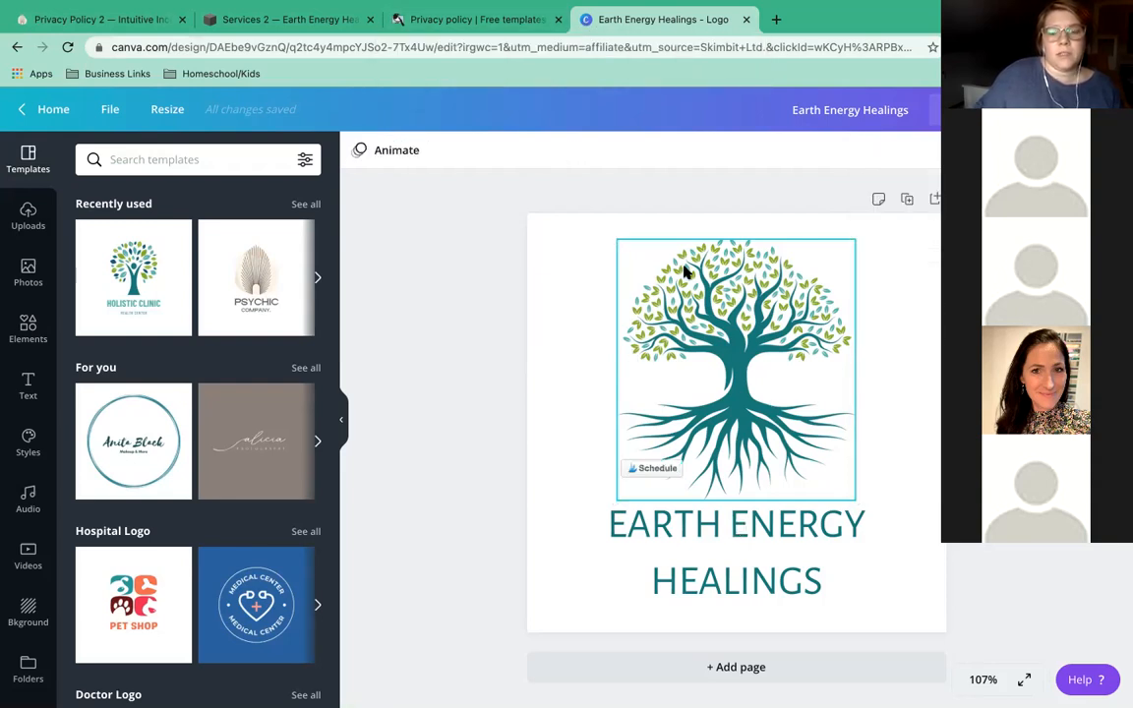
pyautogui.click(907, 201)
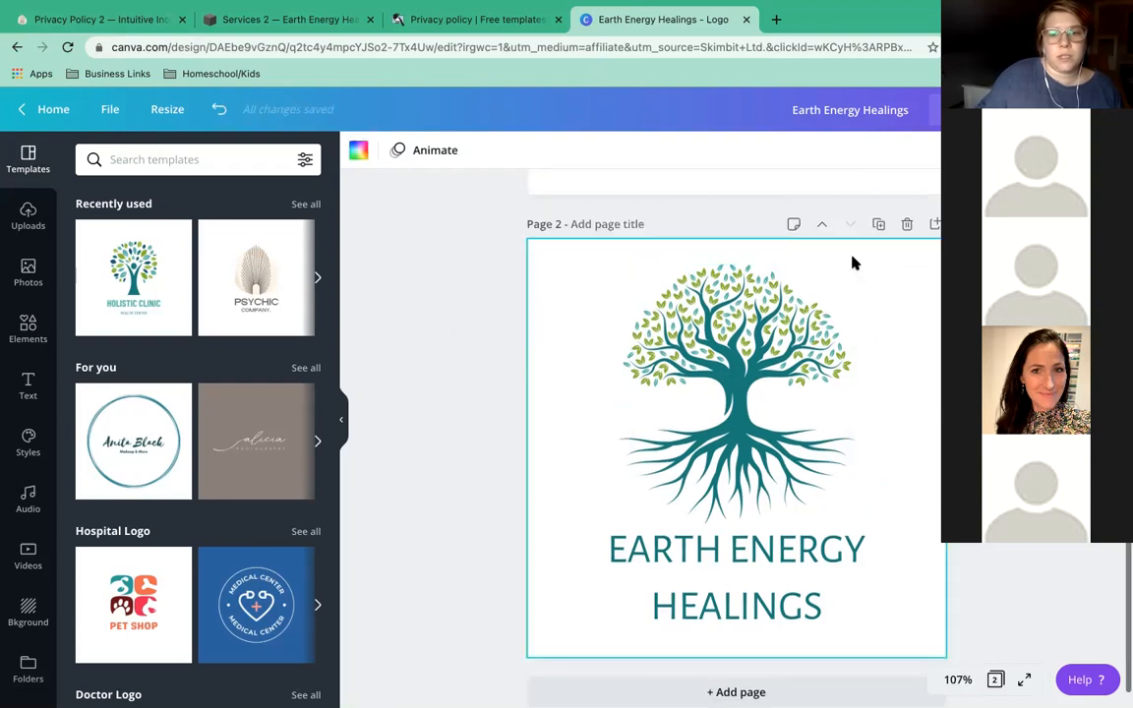
pyautogui.click(800, 546)
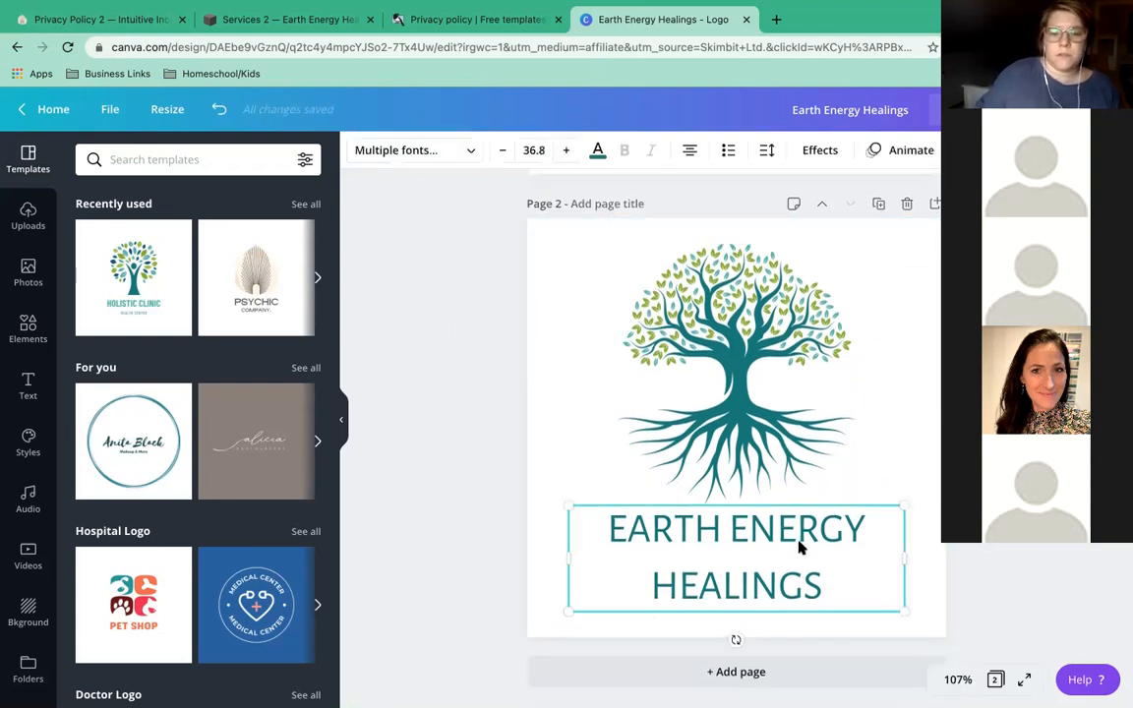
pyautogui.press('Delete')
# Enlarge the tree on Page 2 and centre it on the page.
pyautogui.click(743, 383)
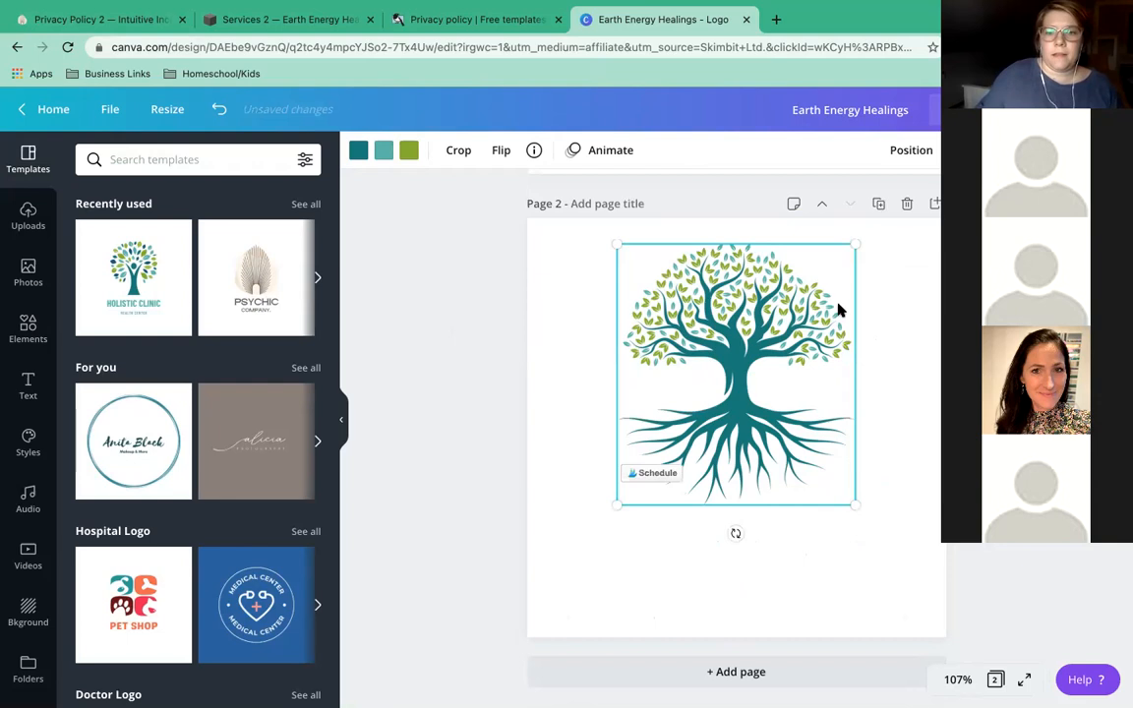
pyautogui.moveTo(839, 310); pyautogui.dragTo(838, 369)
pyautogui.moveTo(882, 283); pyautogui.dragTo(961, 202)
pyautogui.moveTo(622, 561); pyautogui.dragTo(526, 662)
pyautogui.moveTo(733, 392)
pyautogui.mouseDown()
pyautogui.moveTo(751, 388)
pyautogui.moveTo(738, 386)
pyautogui.mouseUp()
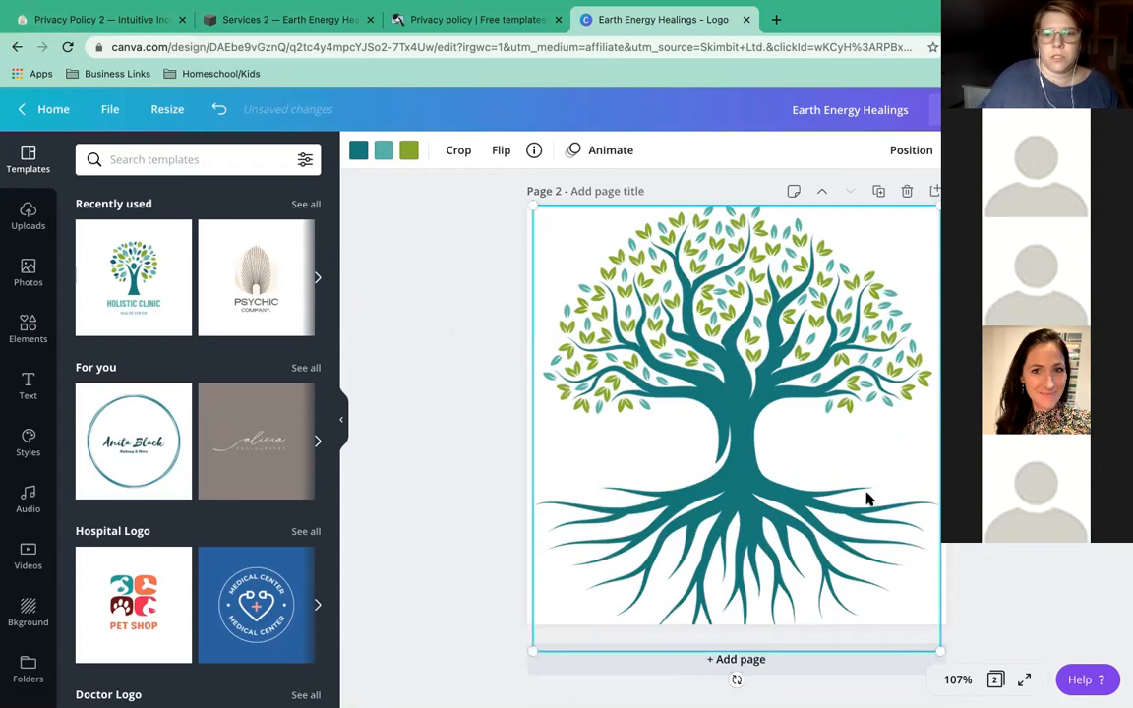
pyautogui.scroll(1, 642, 309)
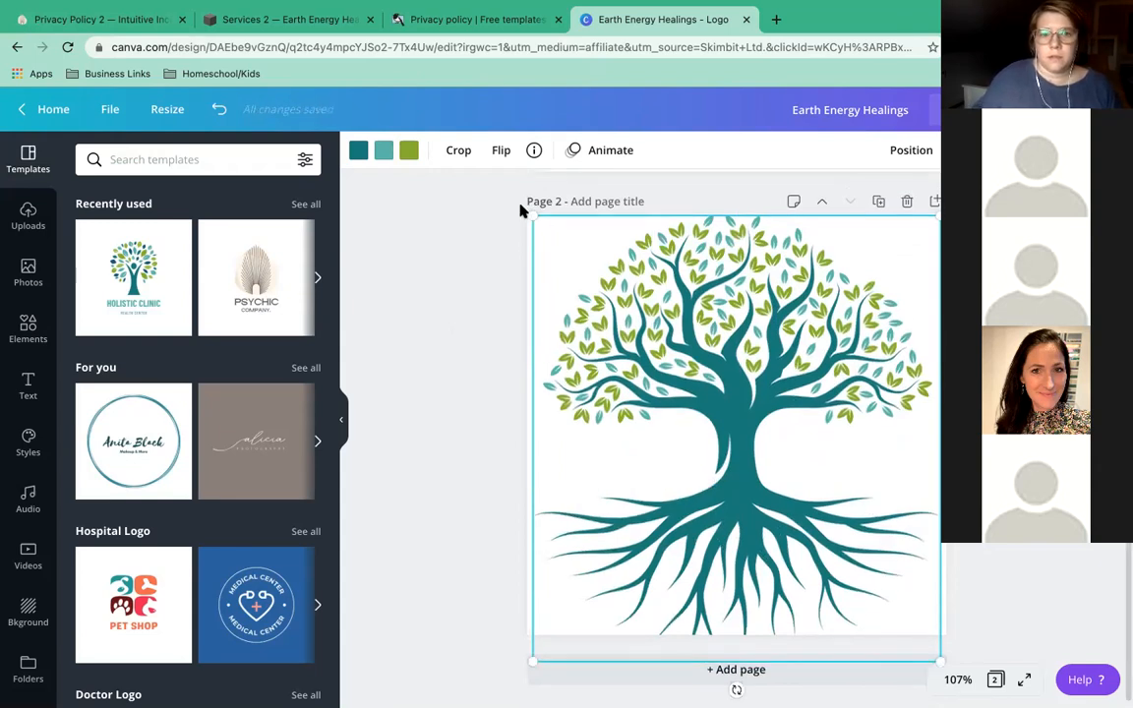
pyautogui.moveTo(536, 218); pyautogui.dragTo(539, 224)
pyautogui.moveTo(654, 327); pyautogui.dragTo(656, 352)
pyautogui.moveTo(539, 222); pyautogui.dragTo(552, 233)
pyautogui.moveTo(728, 352); pyautogui.dragTo(735, 361)
pyautogui.click(736, 695)
pyautogui.scroll(-1, 735, 695)
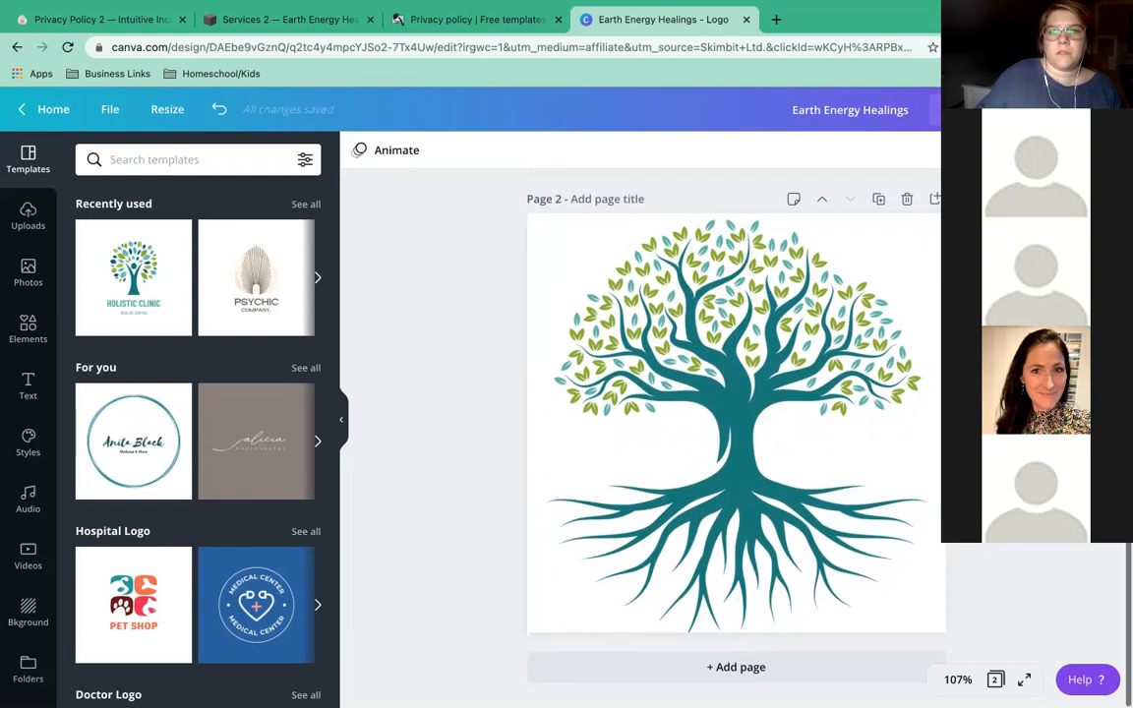
# Download only Page 2 as a PNG.
pyautogui.click(1054, 109)
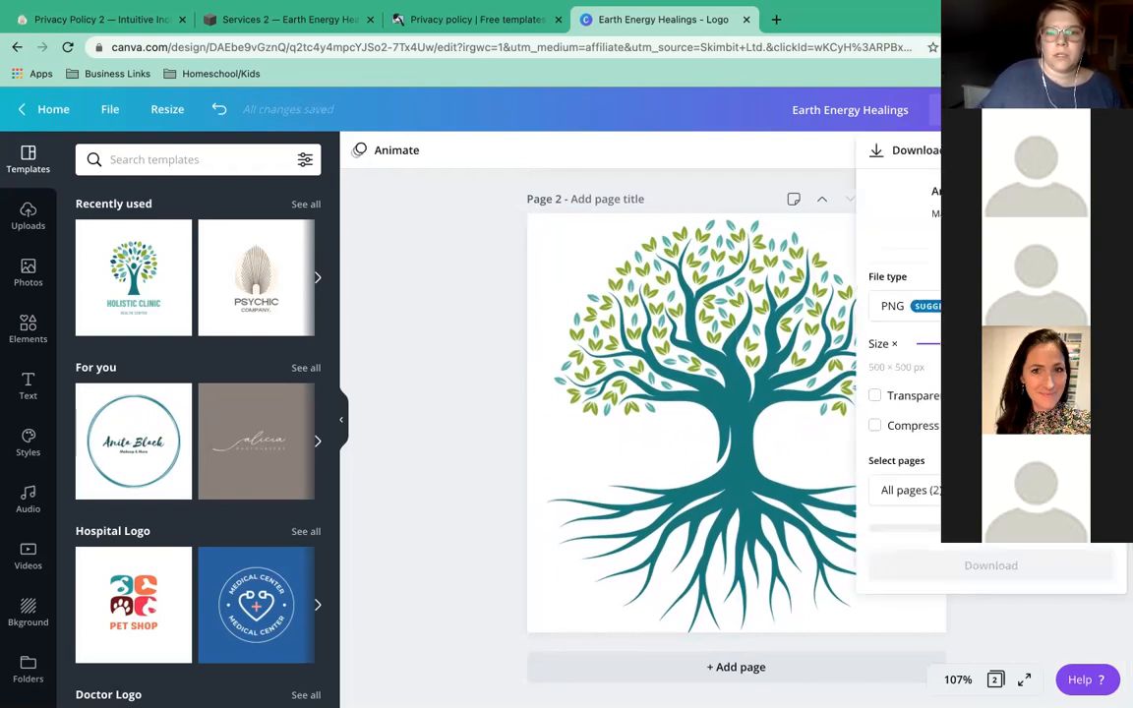
pyautogui.click(908, 489)
pyautogui.click(1087, 382)
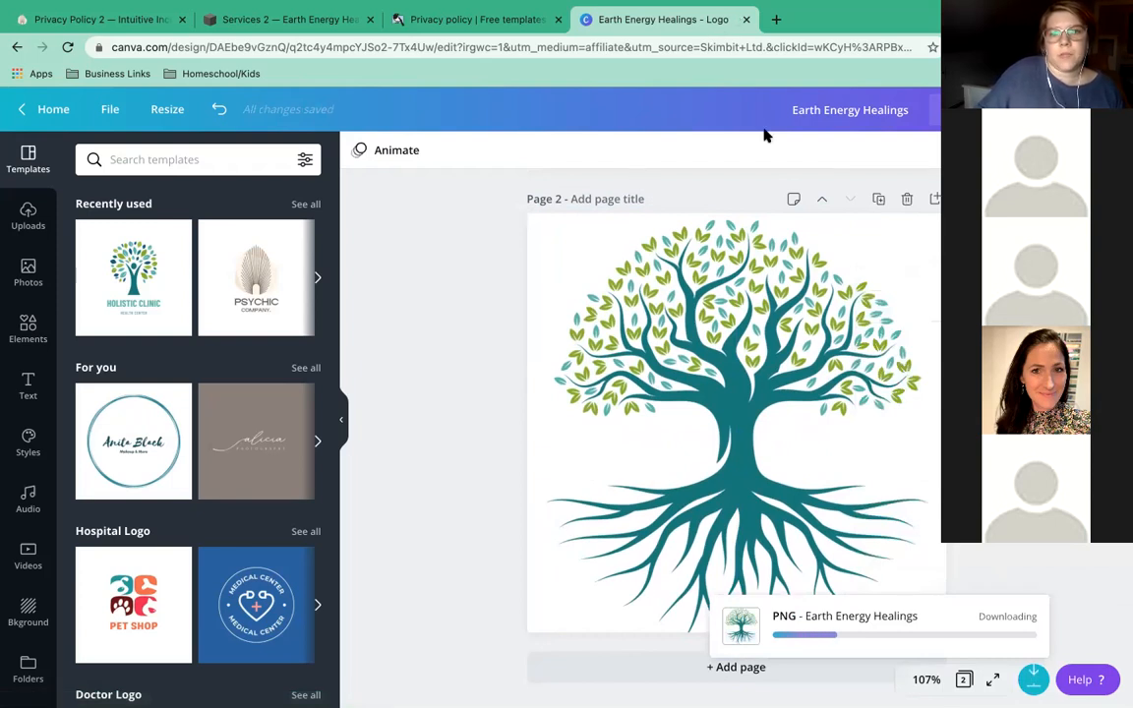
# In a new tab, Google 'create favicon' and go to the favicon.io result.
pyautogui.click(777, 22)
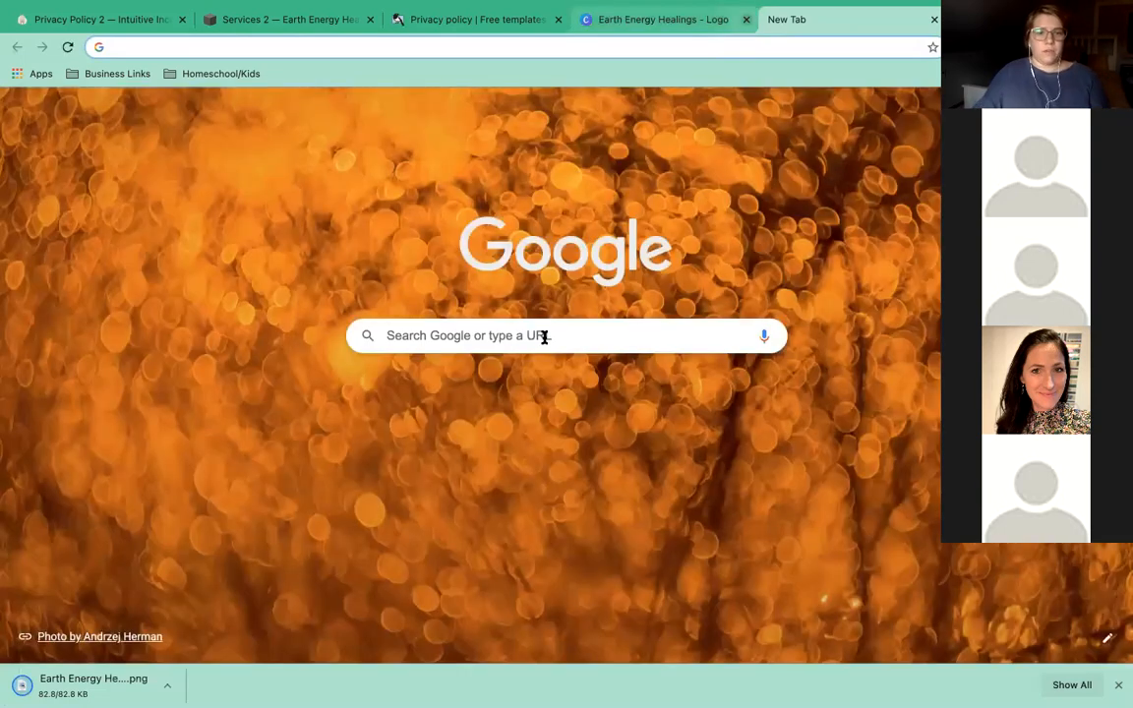
pyautogui.click(544, 338)
pyautogui.write('create favicon')
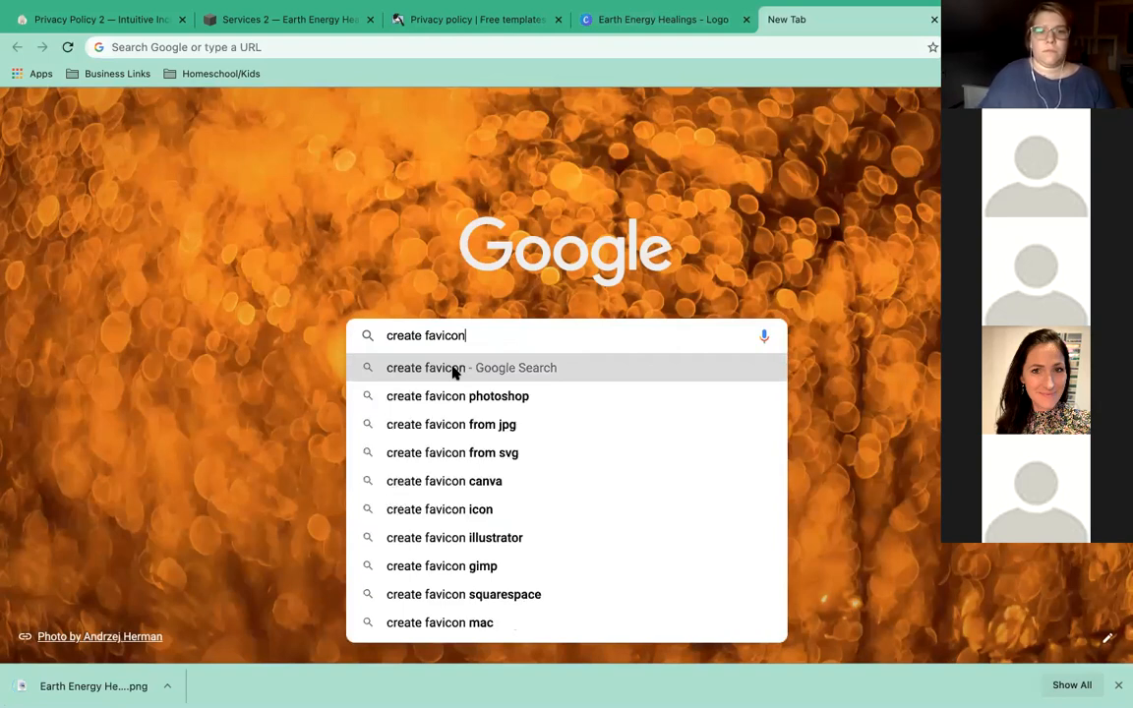
pyautogui.press('Return')
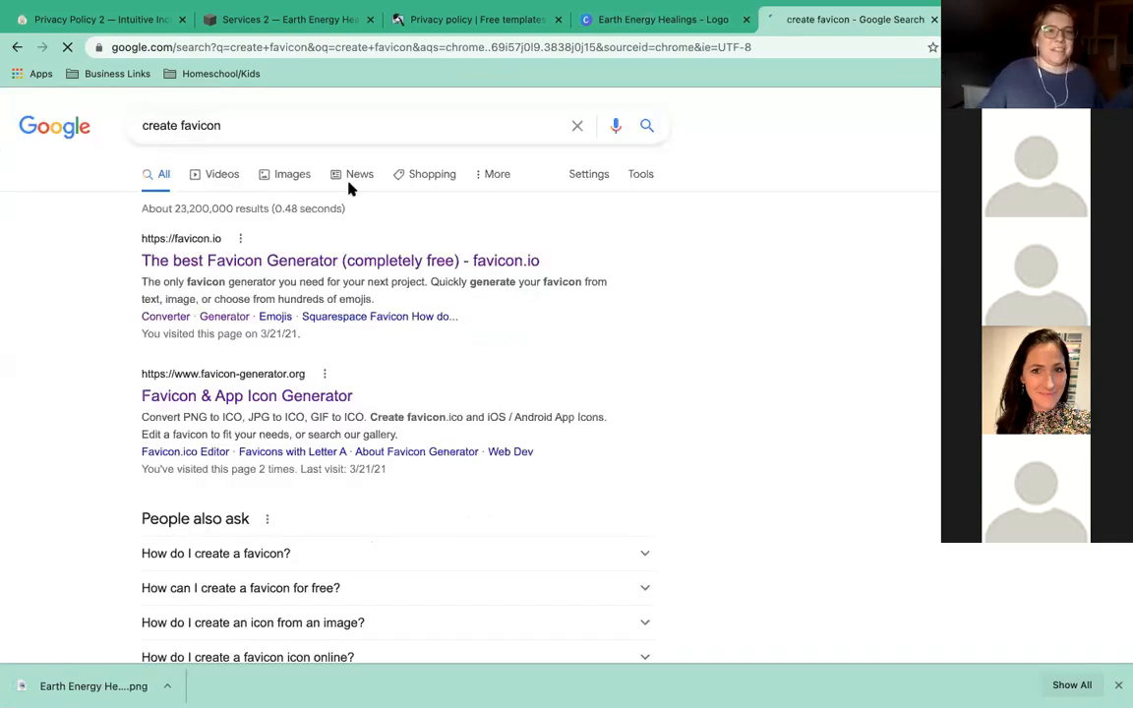
pyautogui.click(321, 264)
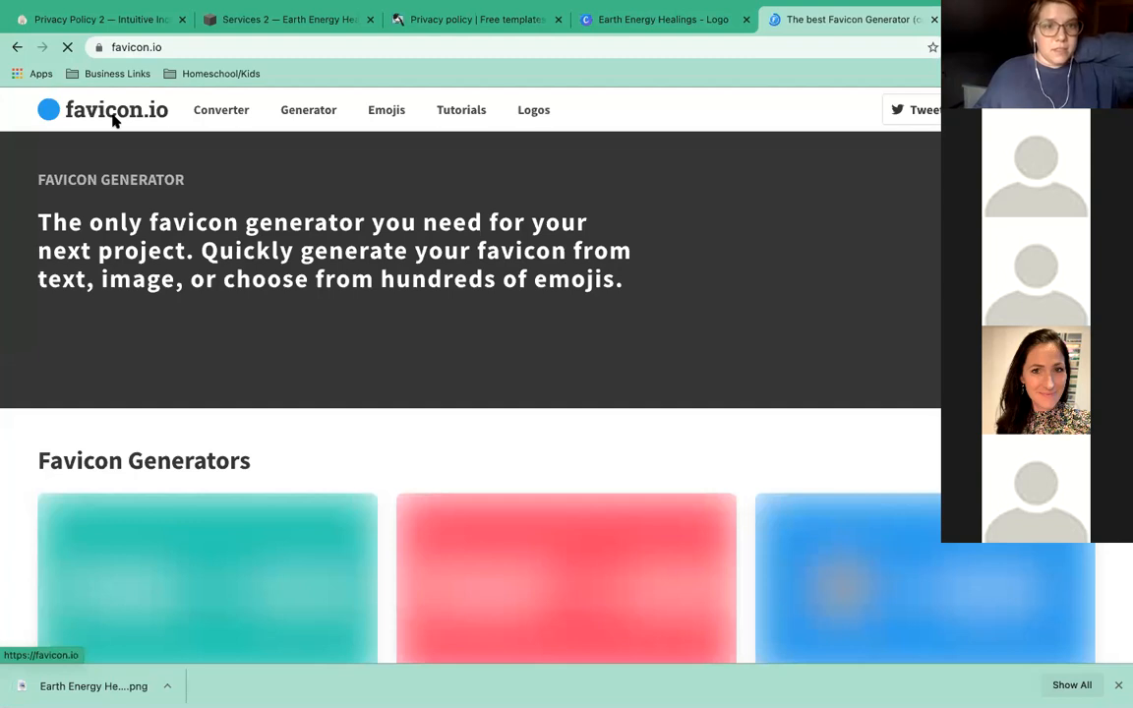
# Convert the tree PNG with favicon.io's image Converter and download the favicon package.
pyautogui.click(228, 112)
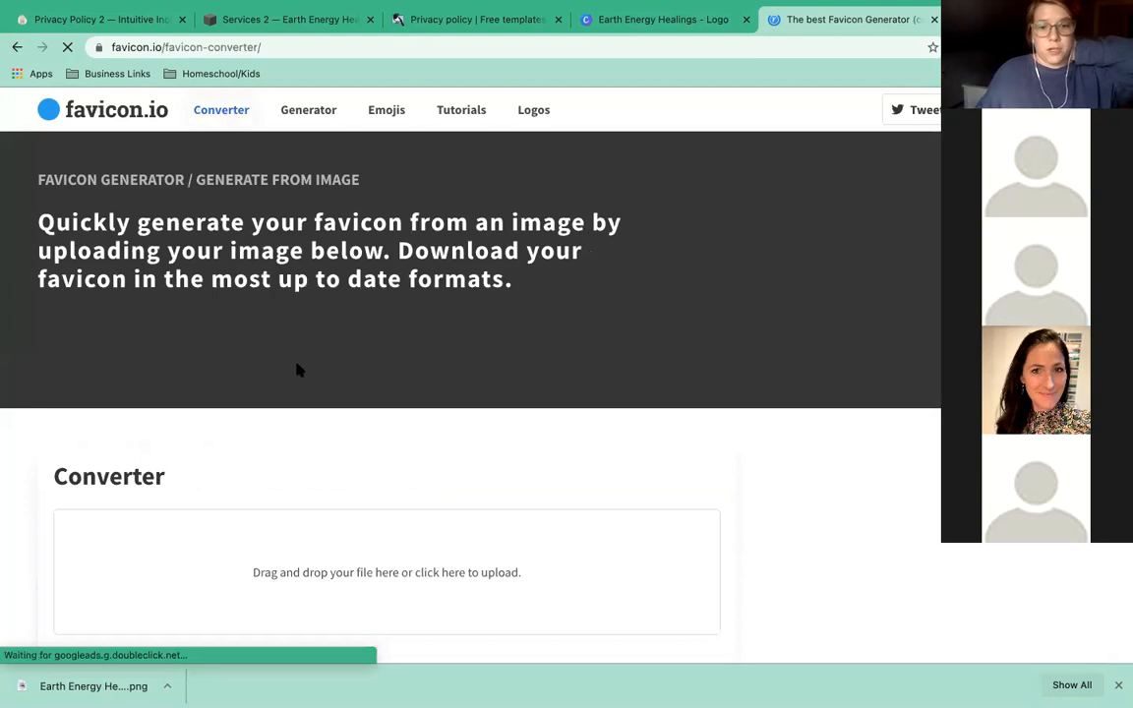
pyautogui.scroll(-1, 295, 369)
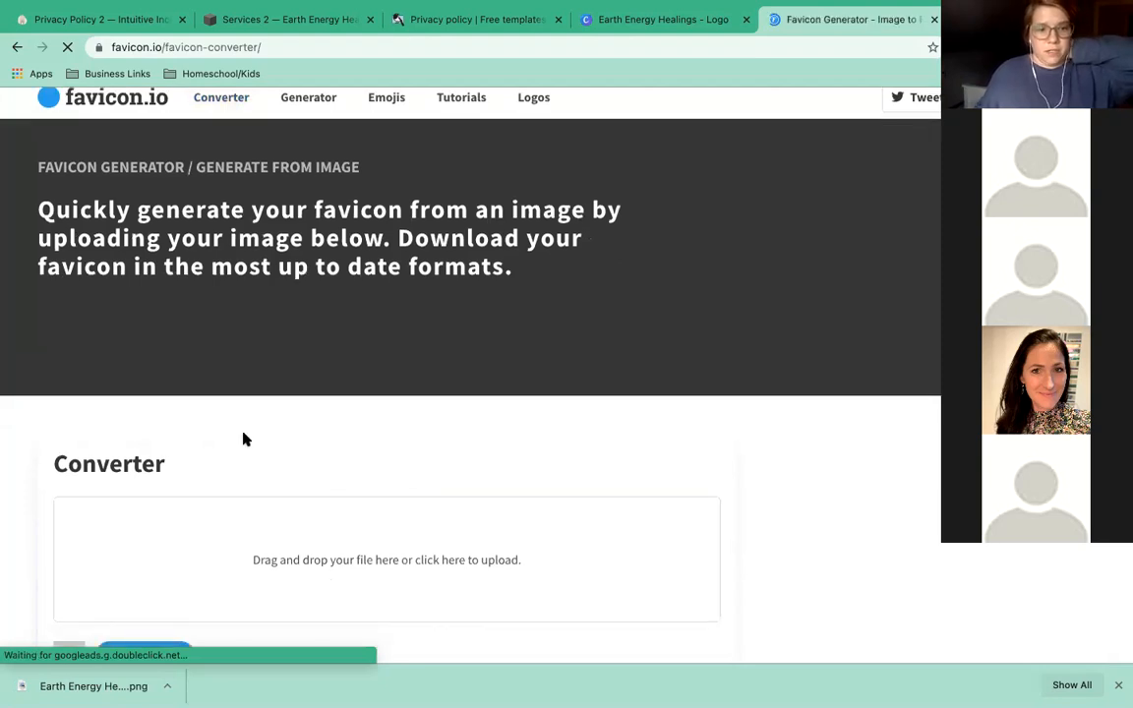
pyautogui.scroll(-3, 313, 429)
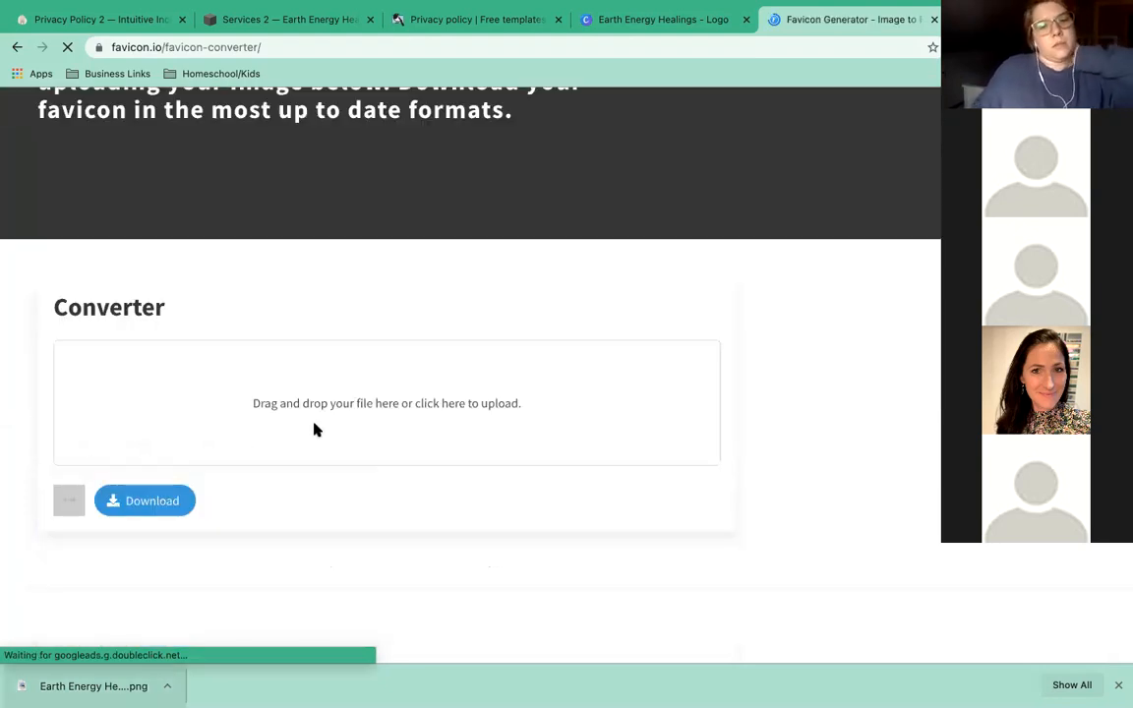
pyautogui.moveTo(313, 407); pyautogui.dragTo(313, 407)
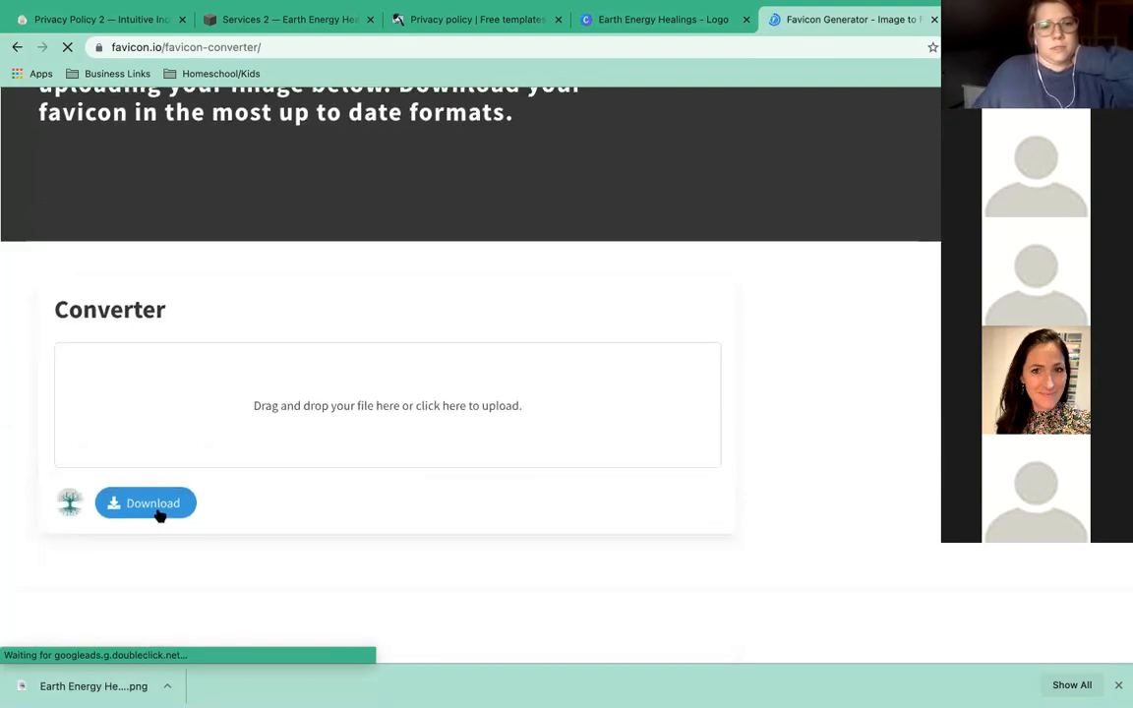
pyautogui.scroll(-1, 159, 515)
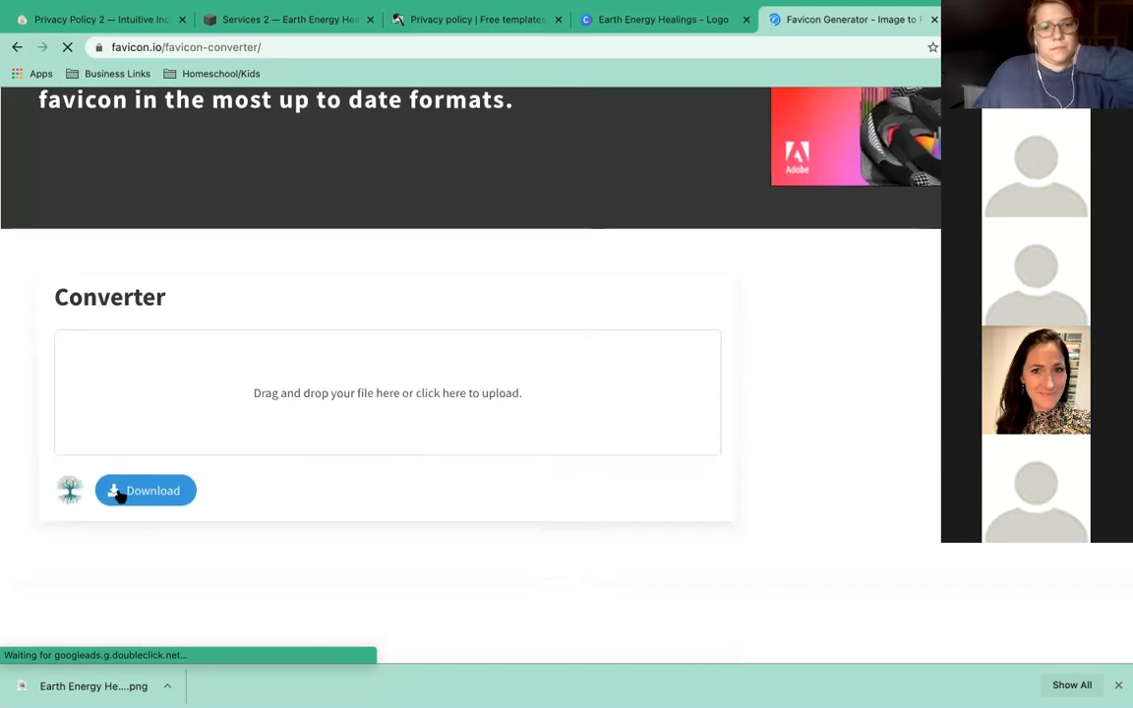
pyautogui.click(119, 493)
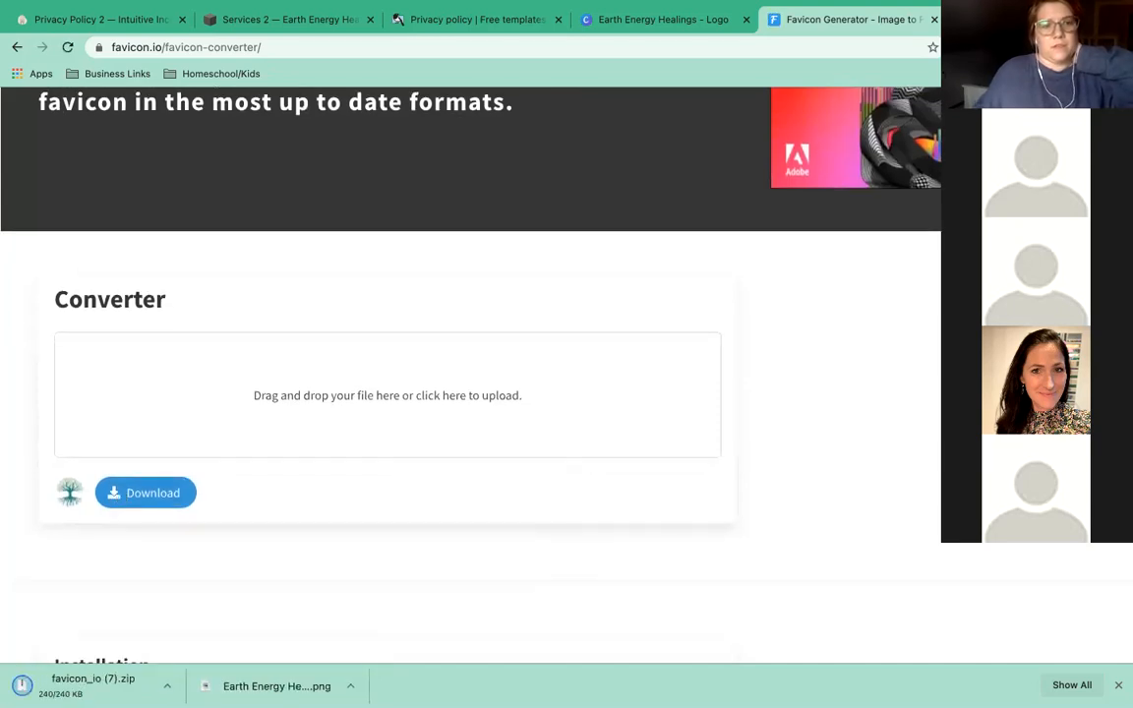
pyautogui.click(30, 686)
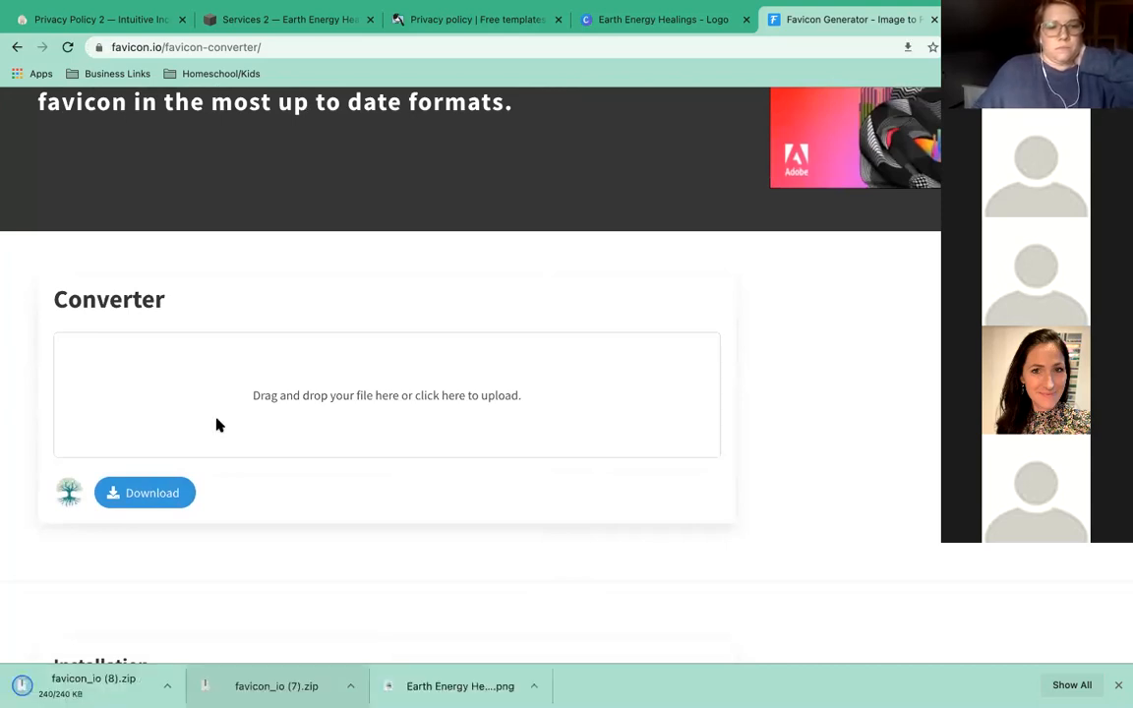
# Open the favicon zip, close the Canva tab, and start adding a favicon in Squarespace's Browser Icon settings.
pyautogui.click(285, 688)
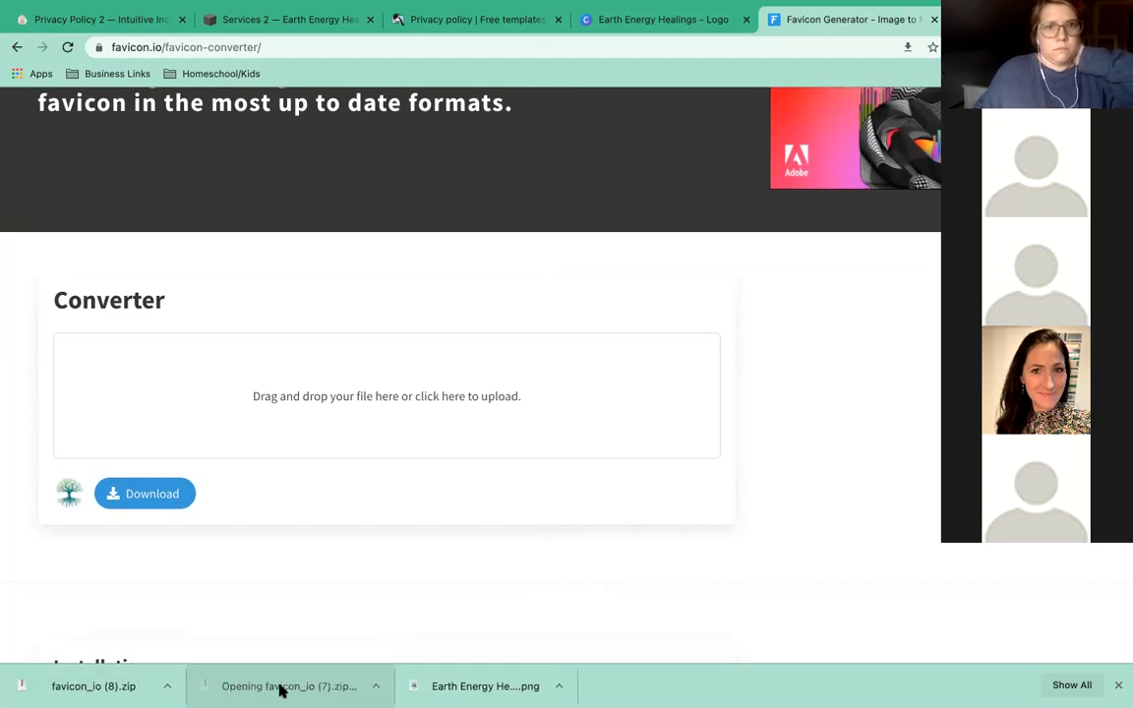
pyautogui.click(745, 20)
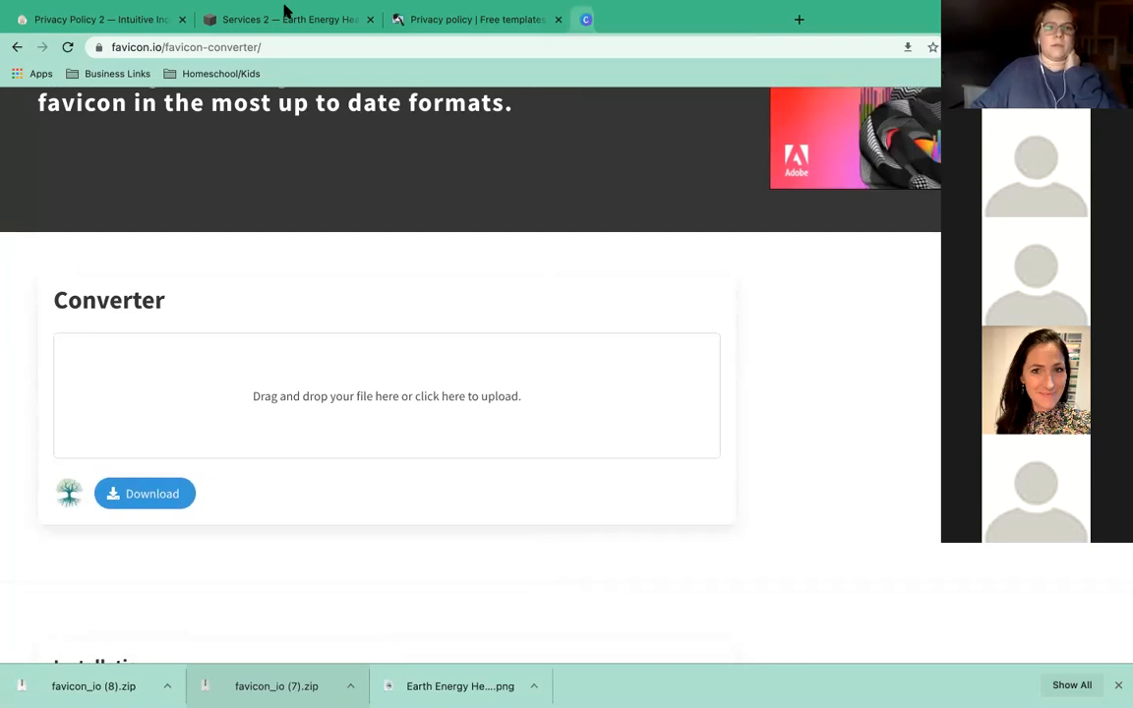
pyautogui.click(253, 22)
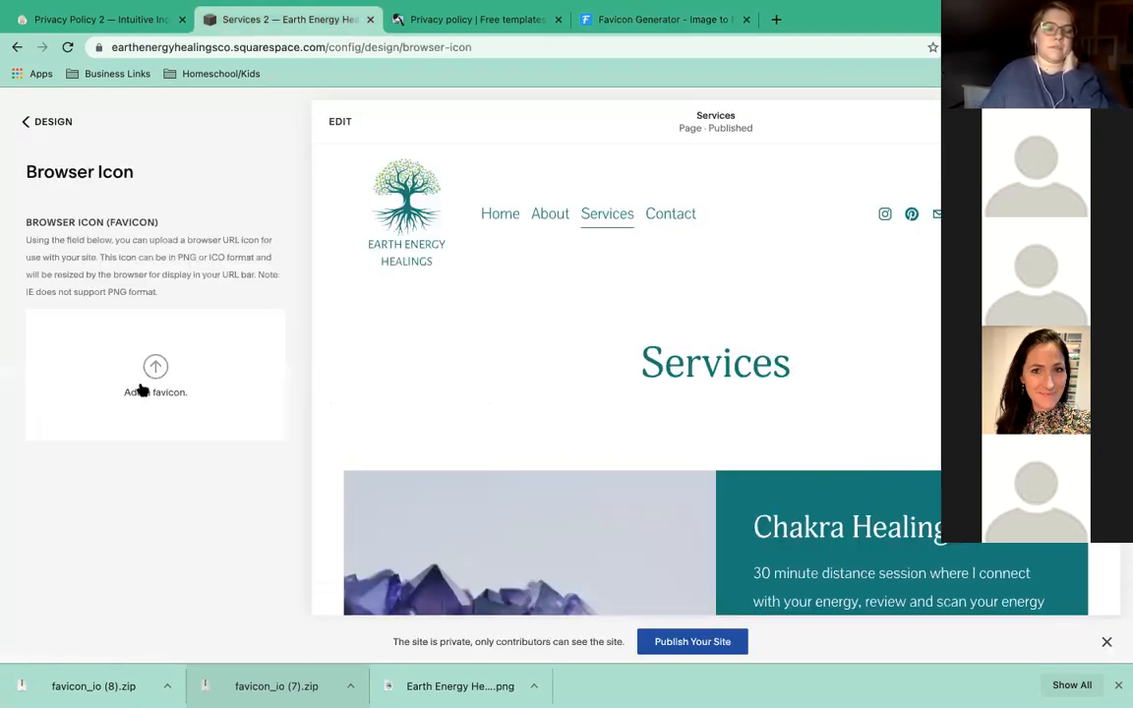
pyautogui.click(142, 388)
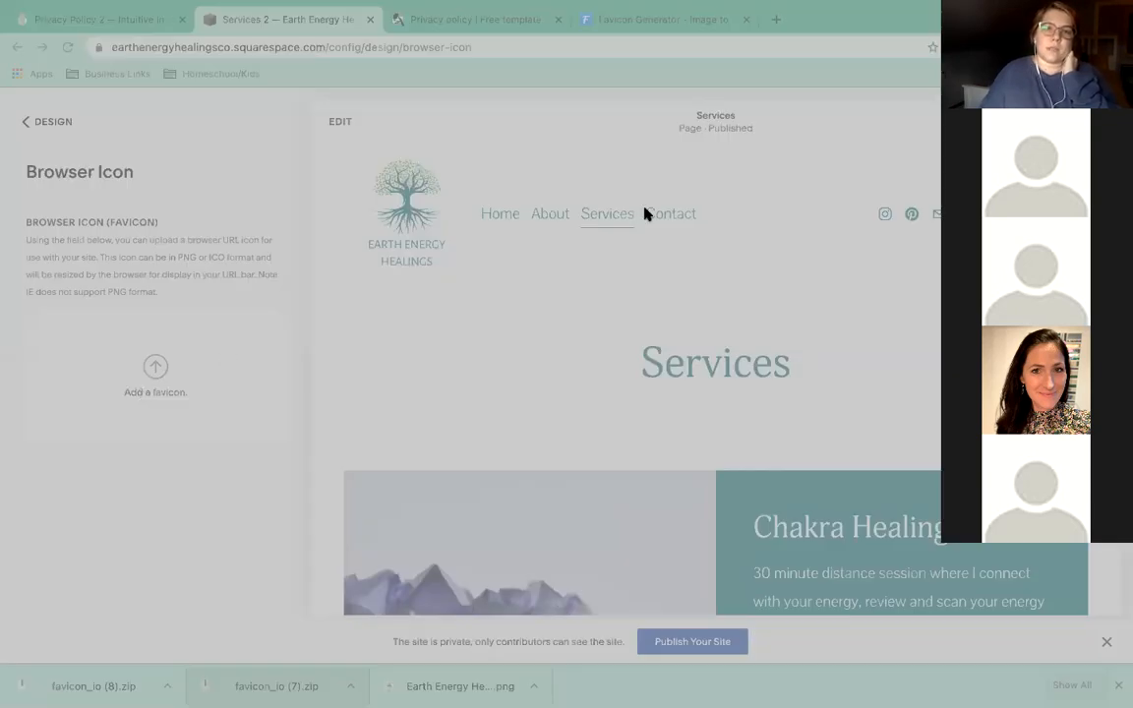